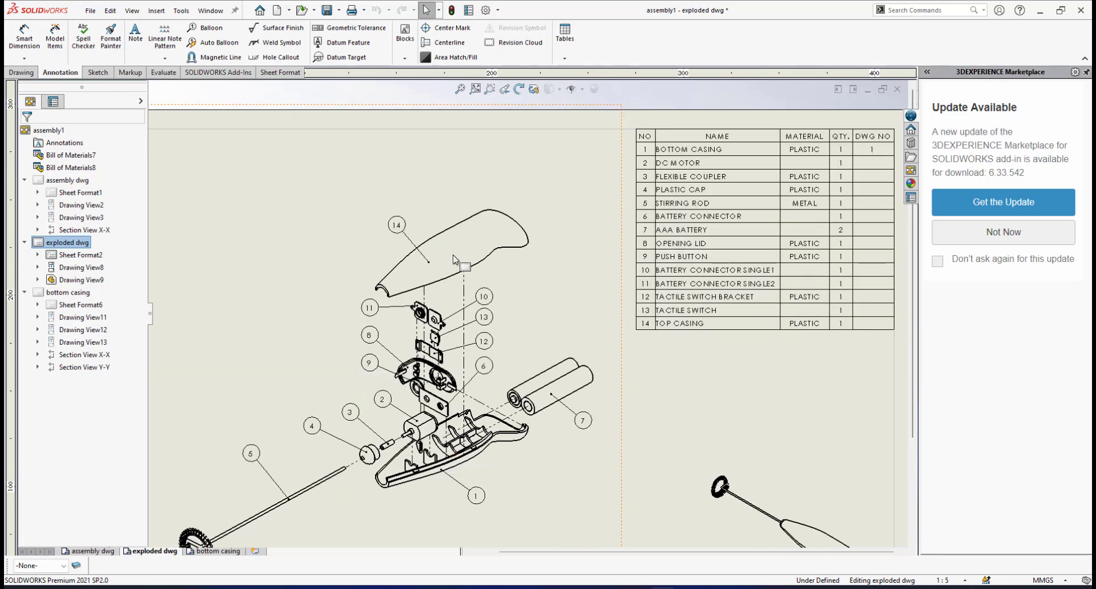
Examine the parts list table on the exploded drawing sheet, including its material, quantity and drawing number columns
scroll(708, 351, "up", 2)
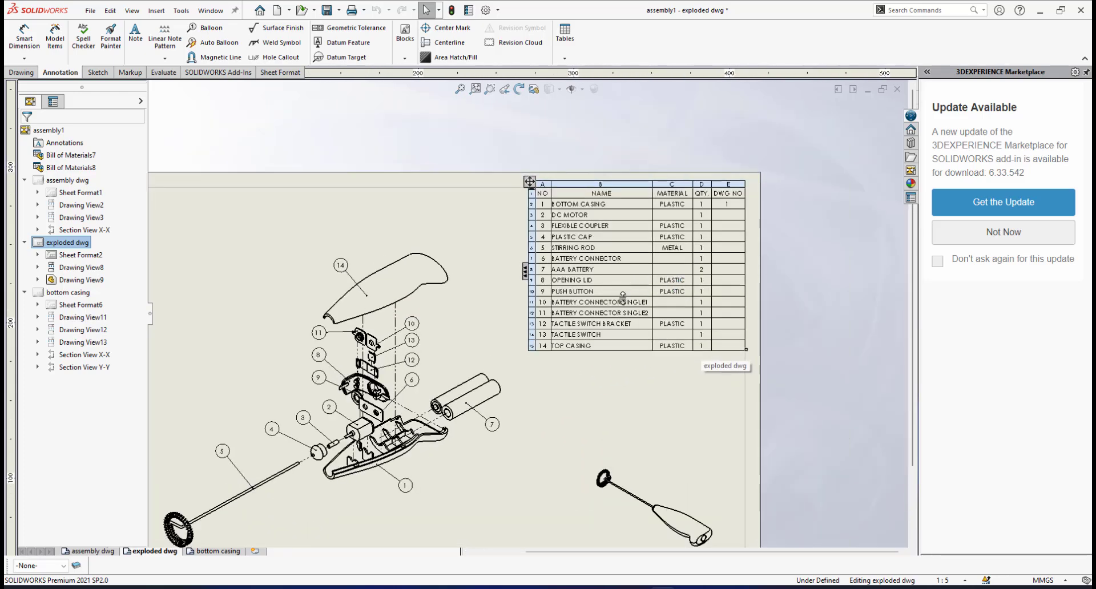
scroll(672, 278, "down", 2)
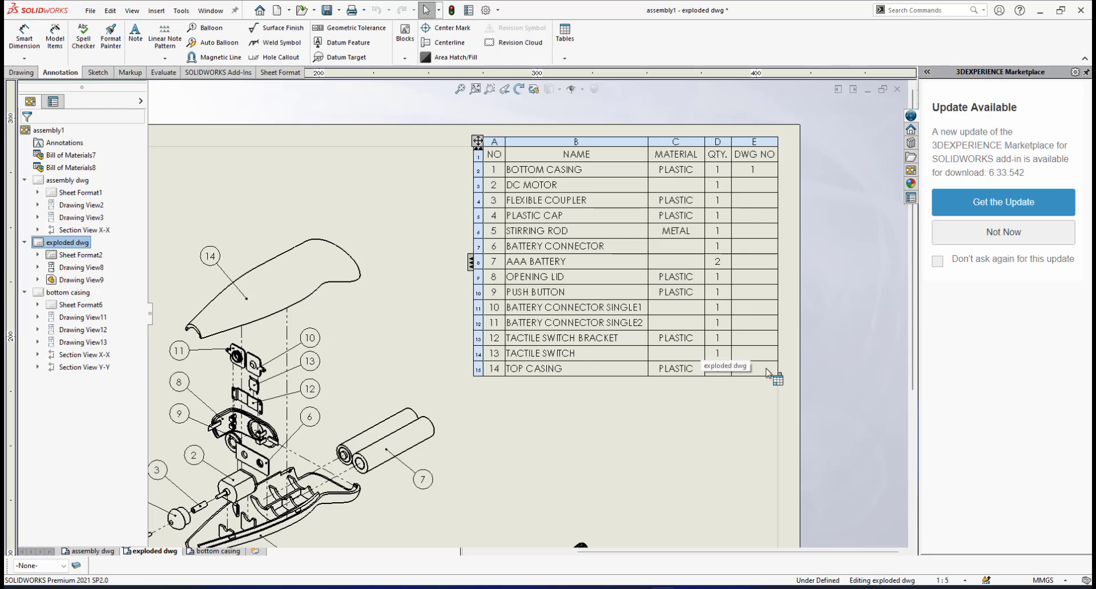
scroll(624, 249, "down", 1)
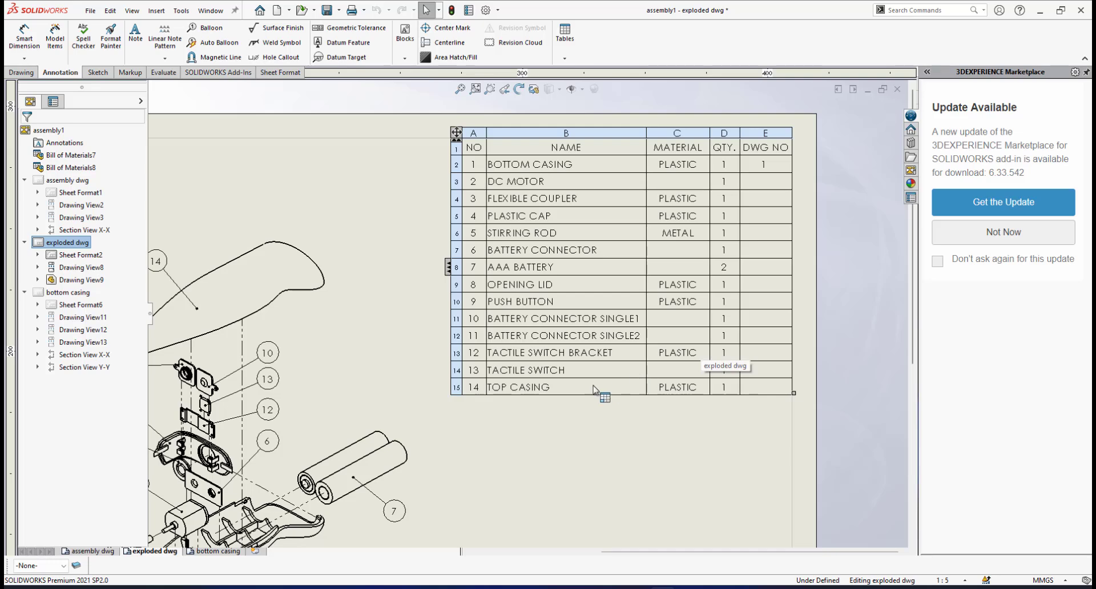
scroll(594, 390, "down", 1)
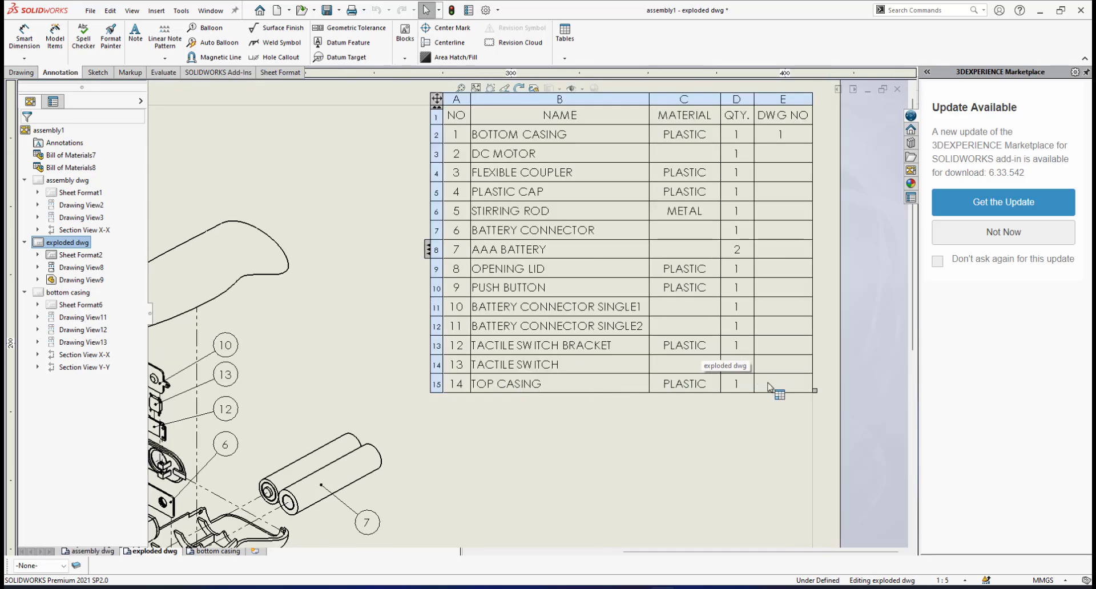
scroll(770, 387, "up", 5)
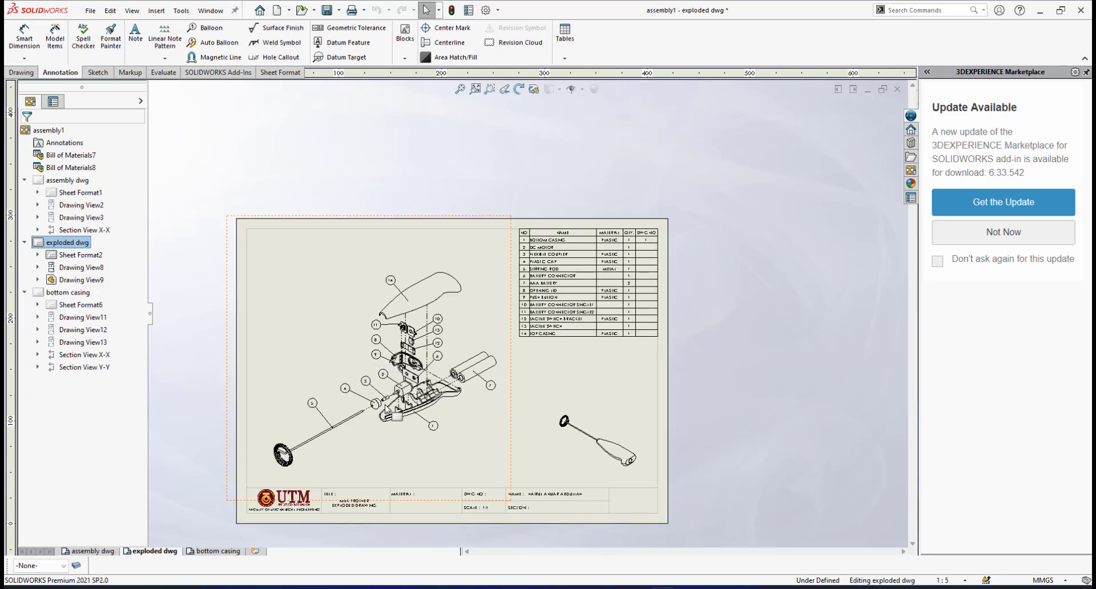
Open the bottom casing sheet and examine the stepped end of Section X-X for missing dimensions
left_click(226, 551)
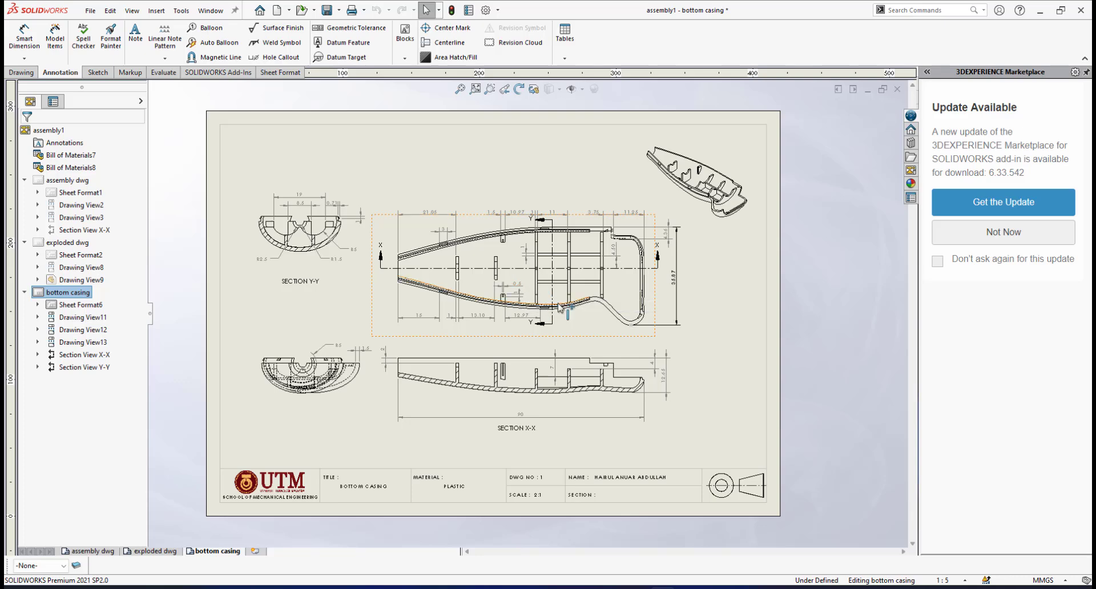
scroll(586, 346, "down", 1)
scroll(588, 351, "up", 1)
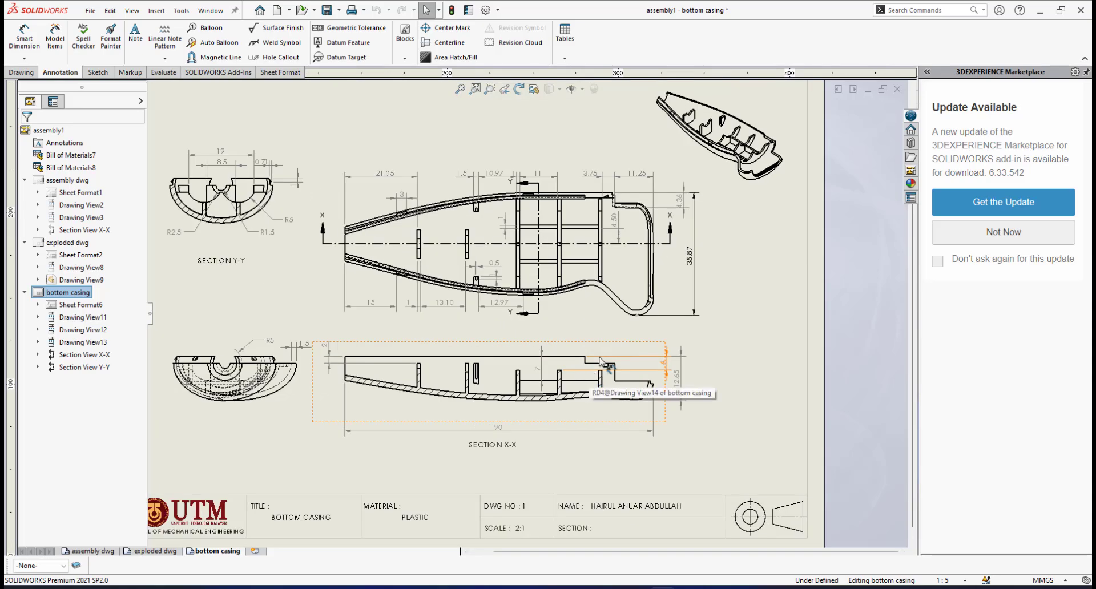
scroll(582, 361, "up", 1)
scroll(582, 361, "down", 4)
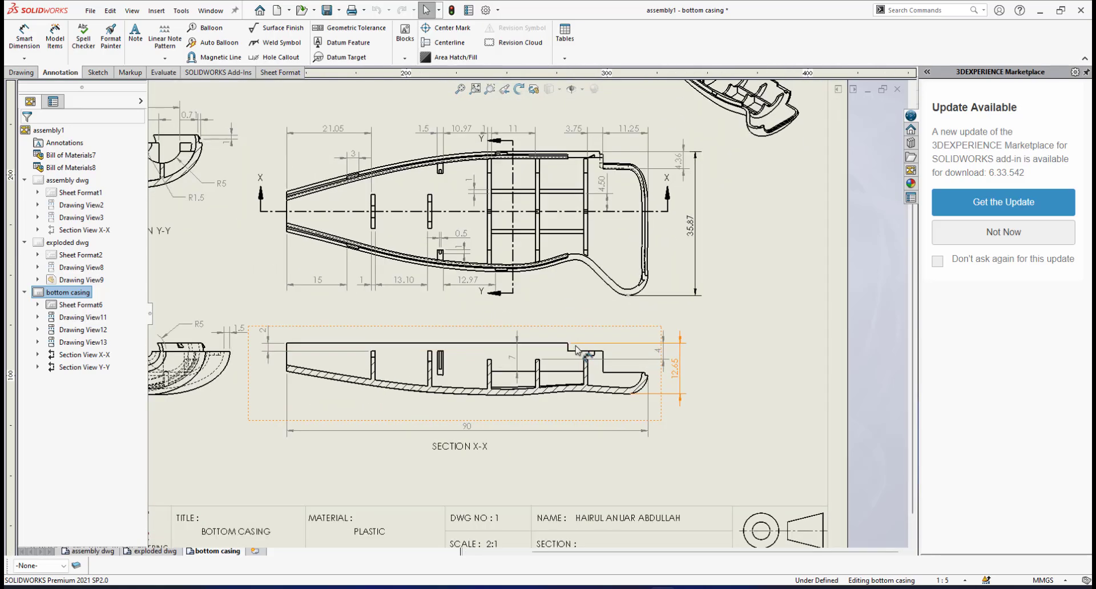
scroll(574, 351, "up", 3)
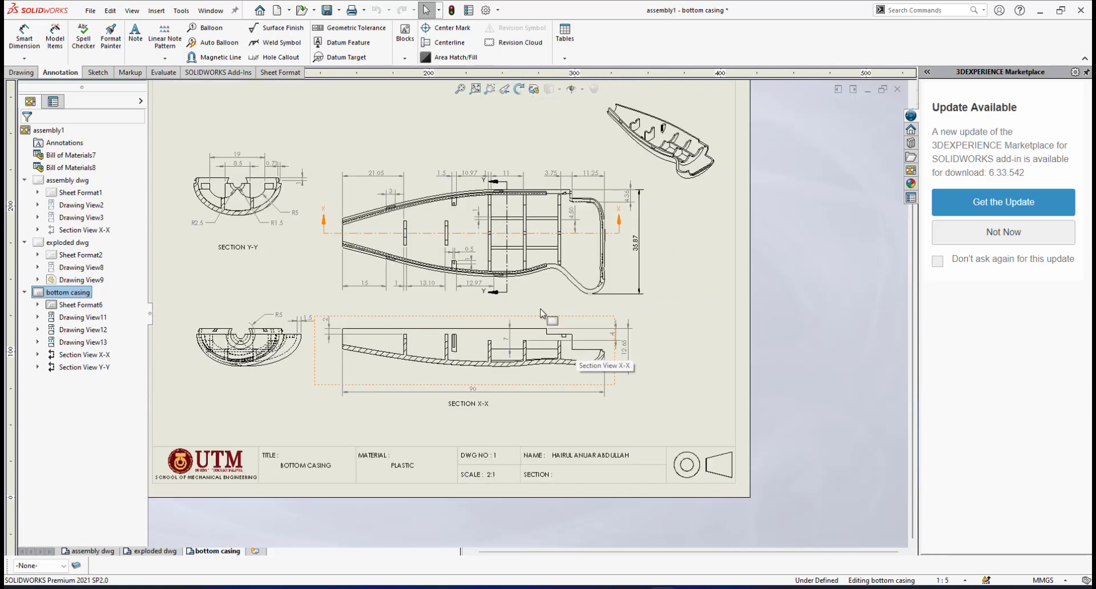
scroll(521, 296, "down", 3)
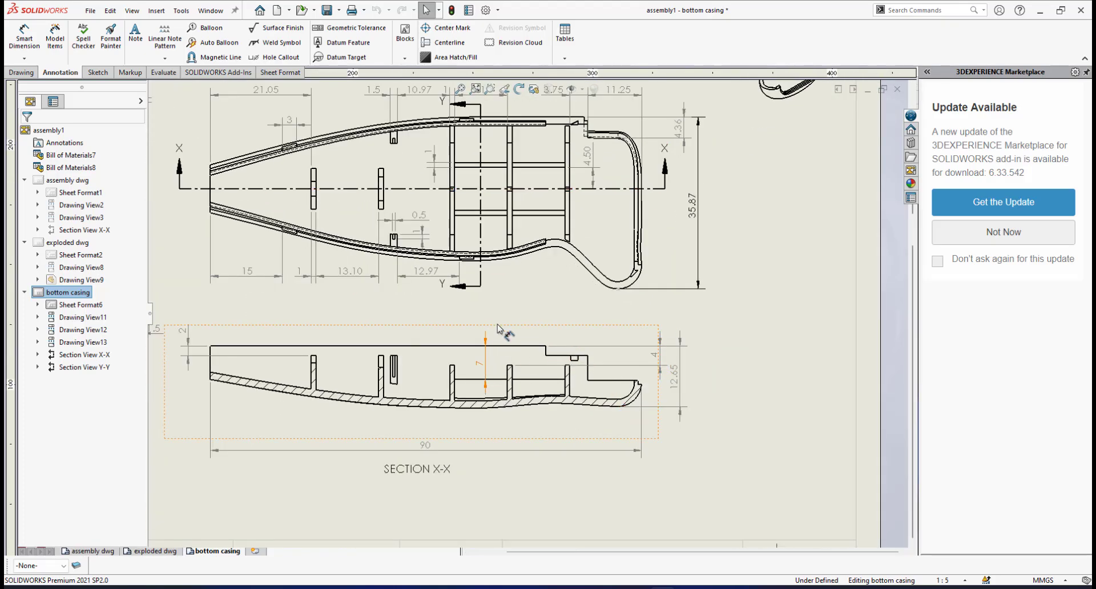
scroll(533, 335, "up", 3)
scroll(525, 334, "down", 4)
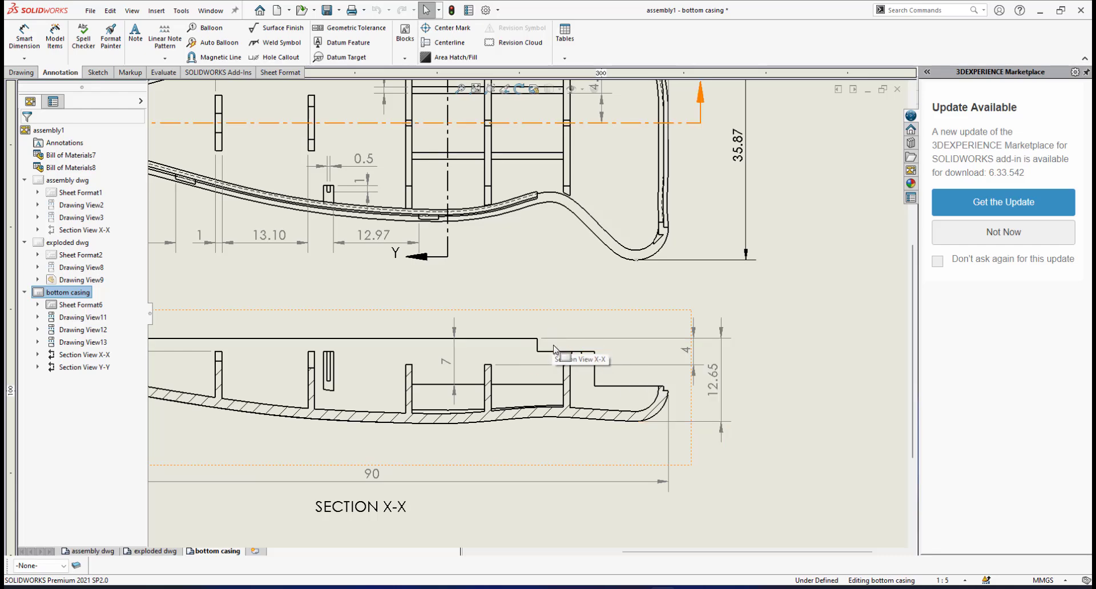
Dimension the horizontal widths of the two steps at the notched end of Section X-X, in one row above the profile
left_click(21, 32)
scroll(544, 343, "up", 2)
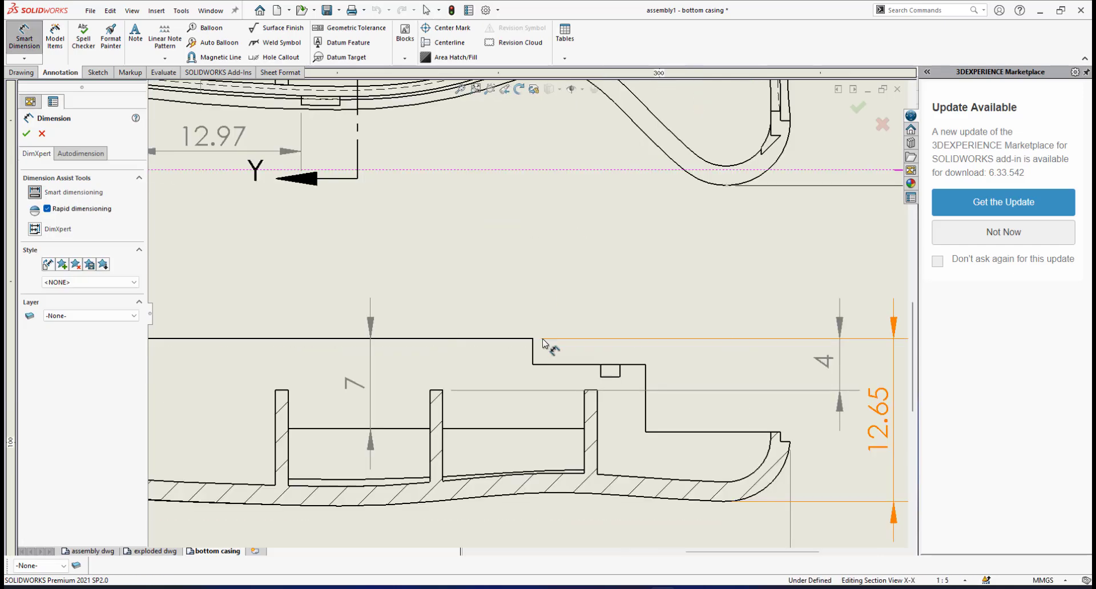
left_click(533, 353)
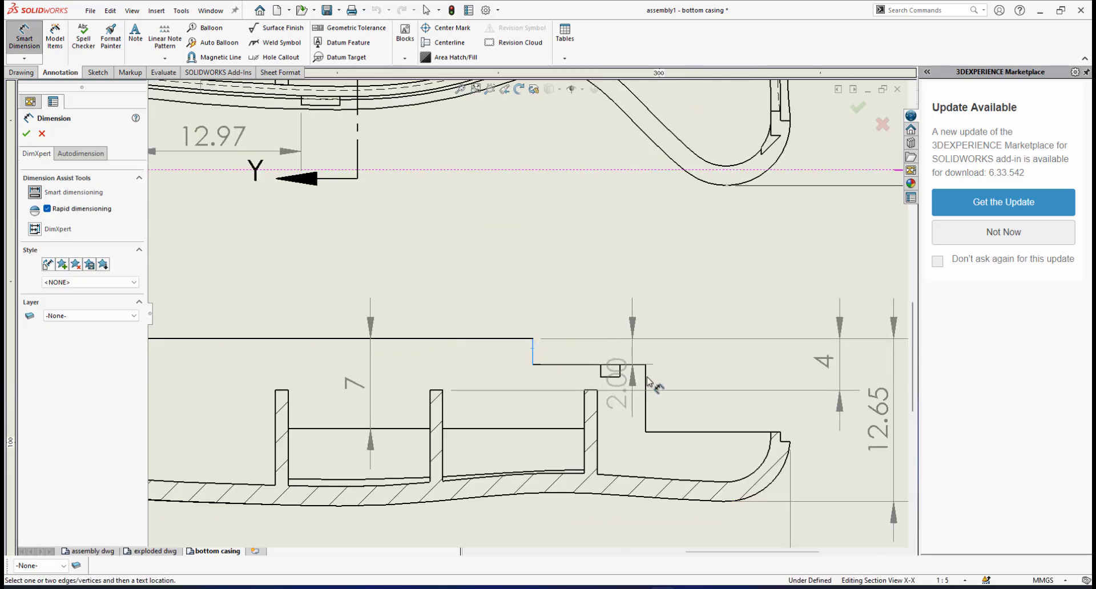
left_click(647, 376)
left_click(647, 377)
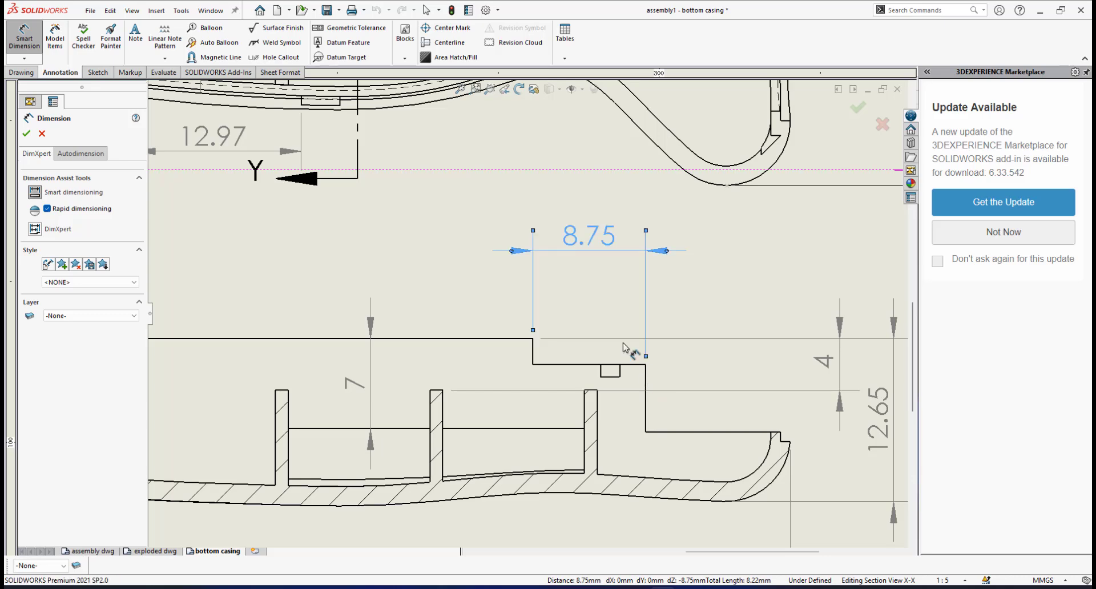
left_click(647, 377)
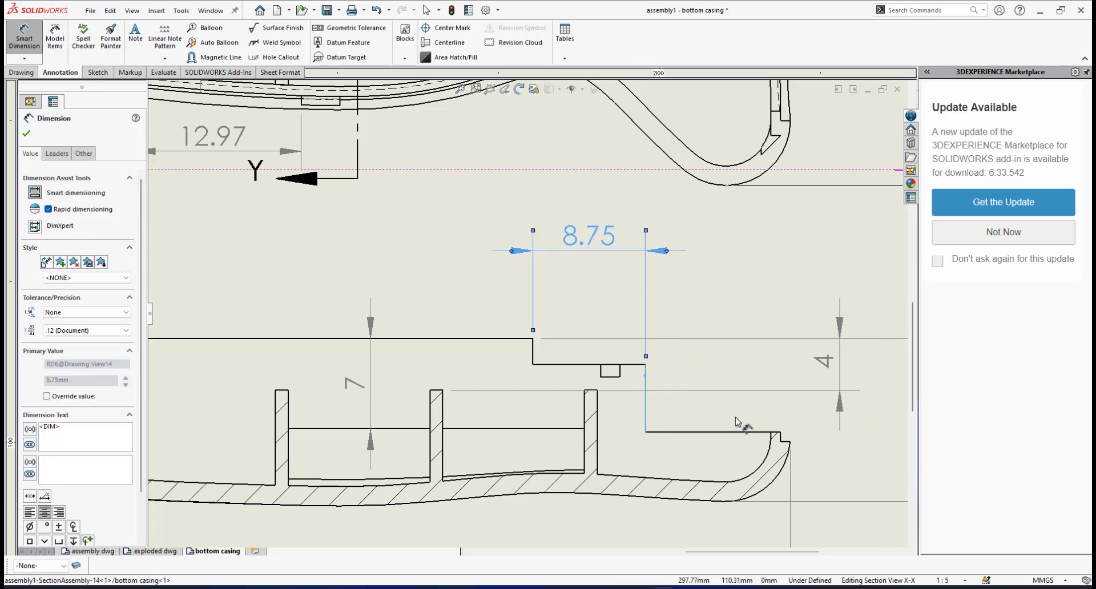
left_click(791, 442)
left_click(789, 440)
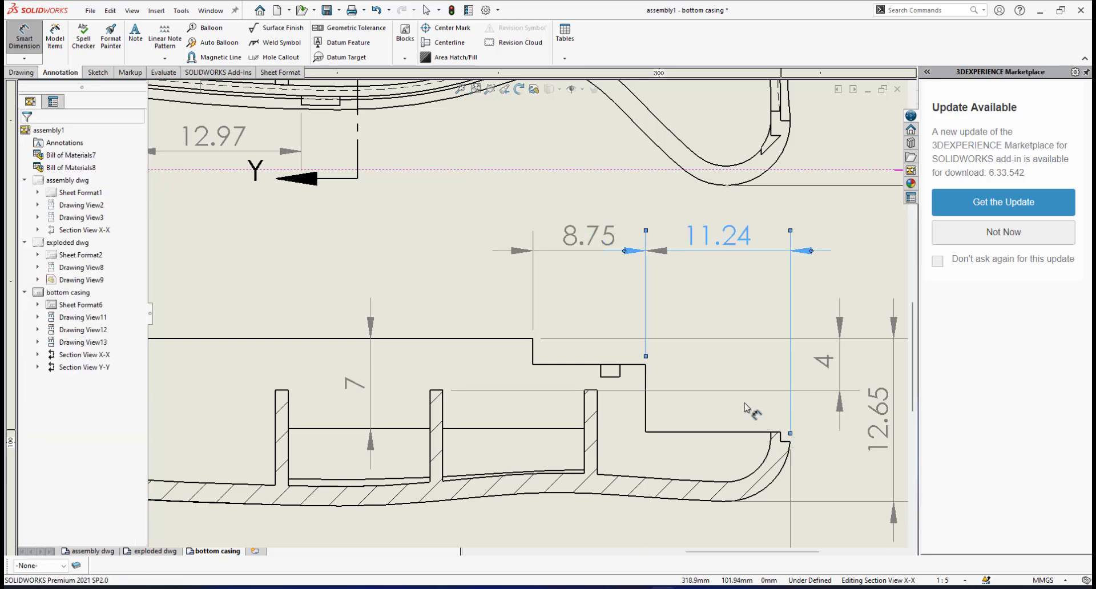
Dimension the vertical height of the upper step in Section X-X, from the top edge to the first ledge
scroll(712, 369, "up", 3)
scroll(514, 349, "down", 6)
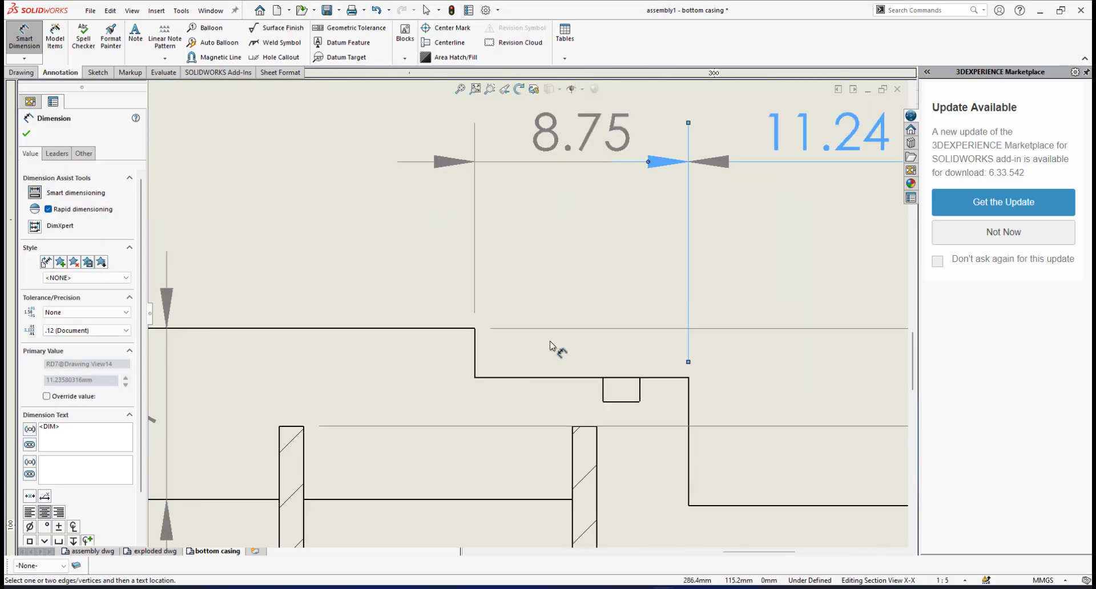
left_click(448, 329)
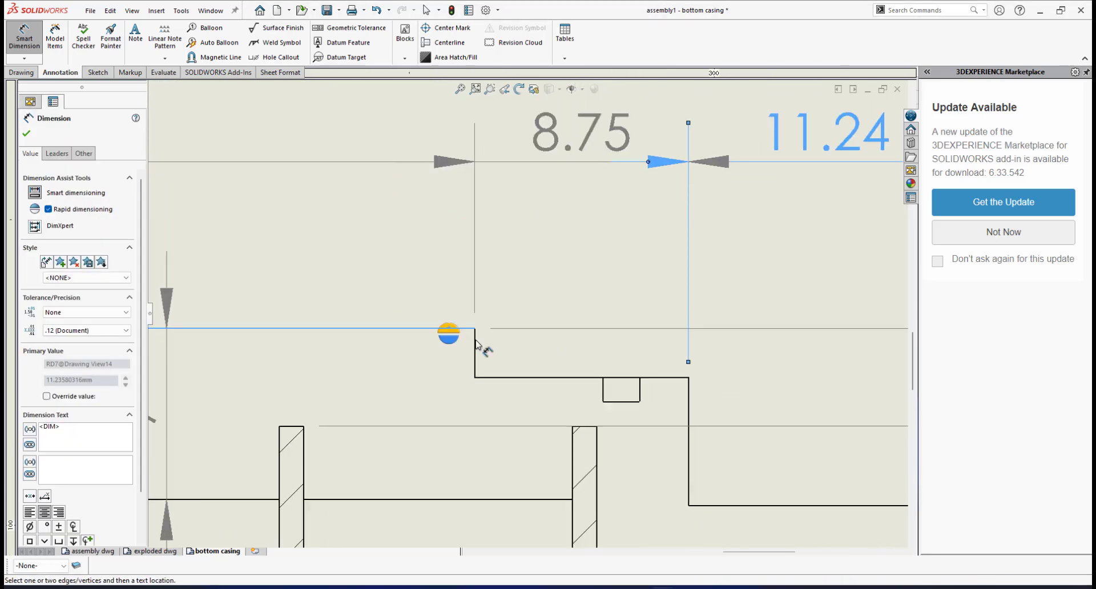
left_click(539, 377)
left_click(526, 378)
scroll(692, 404, "up", 5)
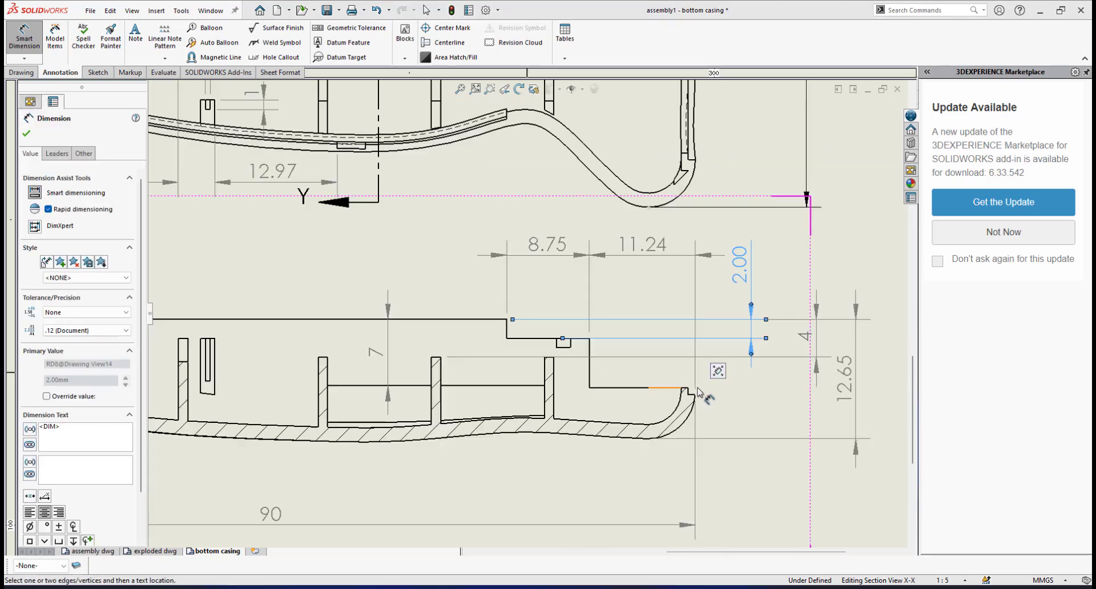
Dimension the vertical distance from the first ledge to the outer lip edge in Section X-X and finish dimensioning
scroll(657, 375, "down", 4)
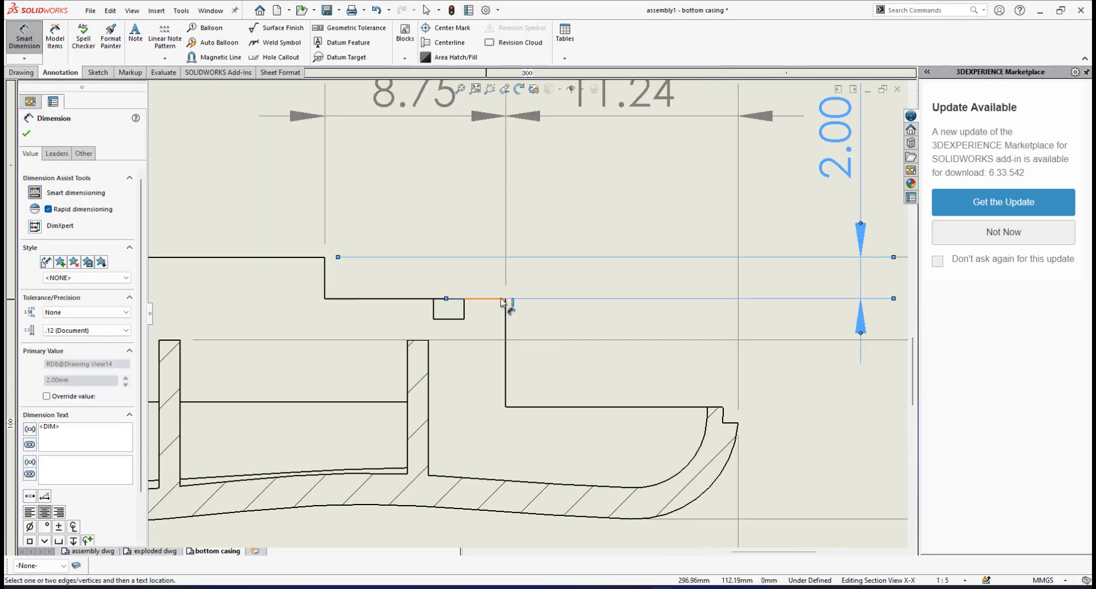
left_click(500, 299)
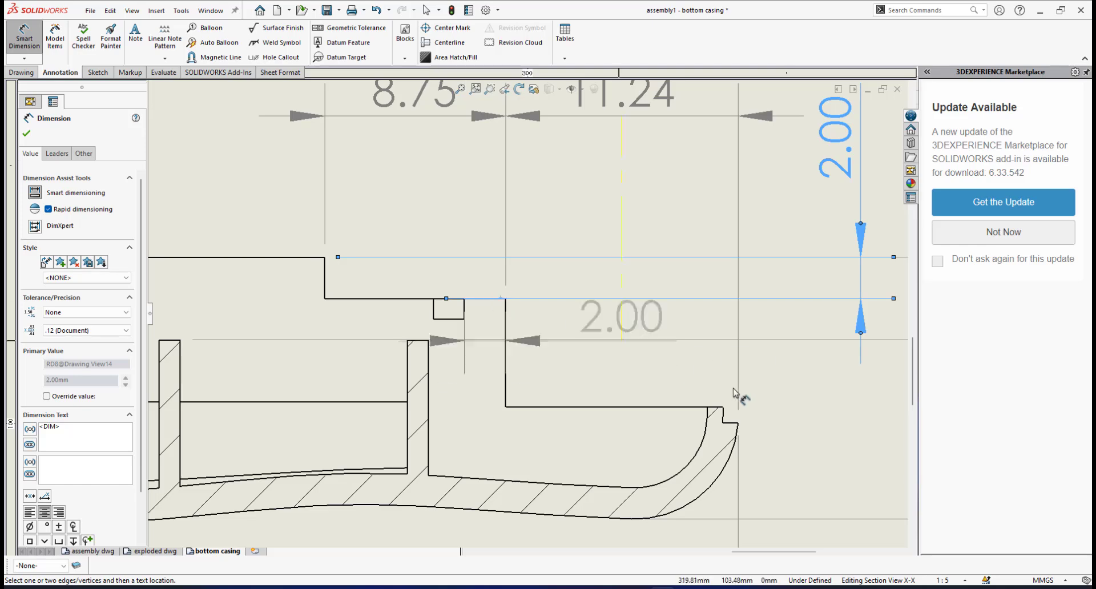
left_click(731, 423)
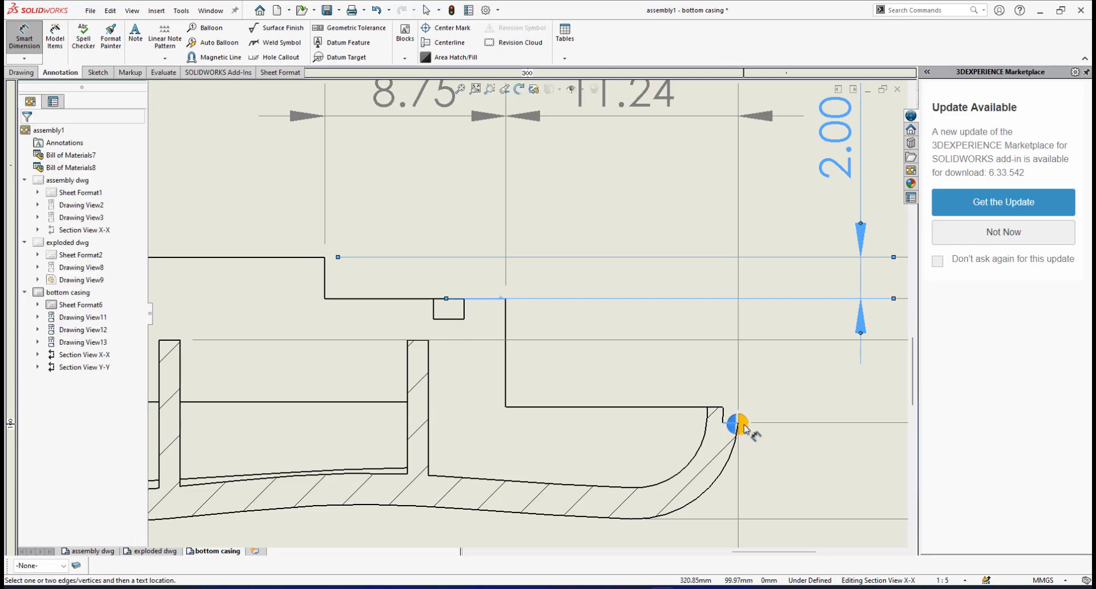
scroll(725, 401, "up", 4)
scroll(611, 345, "up", 2)
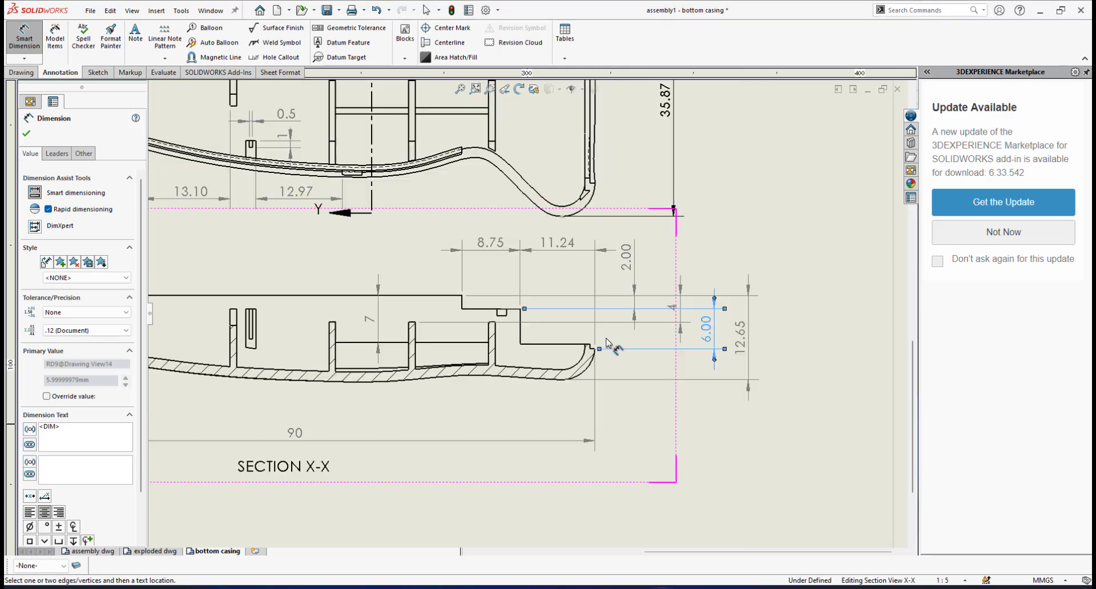
scroll(610, 345, "down", 1)
left_click(25, 135)
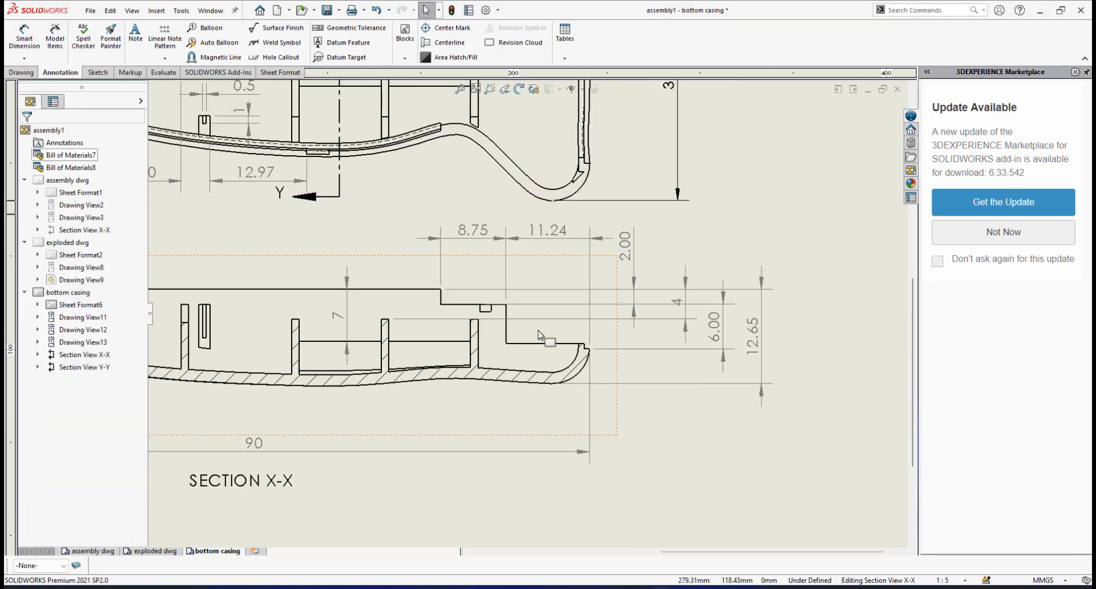
Move the 11.24 width dimension closer to the Section X-X profile and set its arrows inside the extension lines
scroll(423, 272, "down", 2)
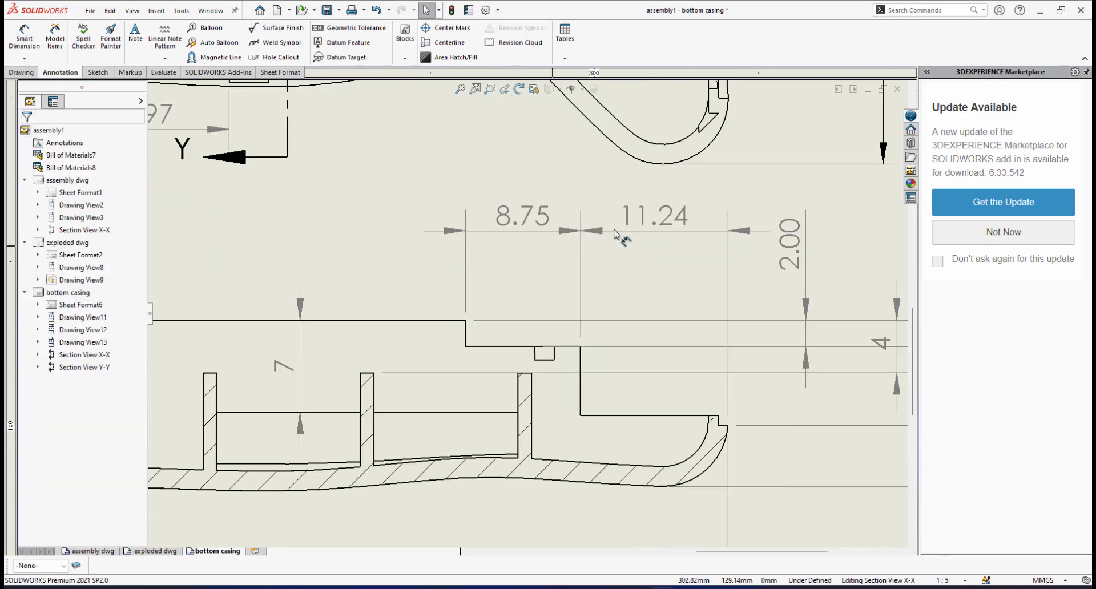
left_click_drag(647, 223, 644, 266)
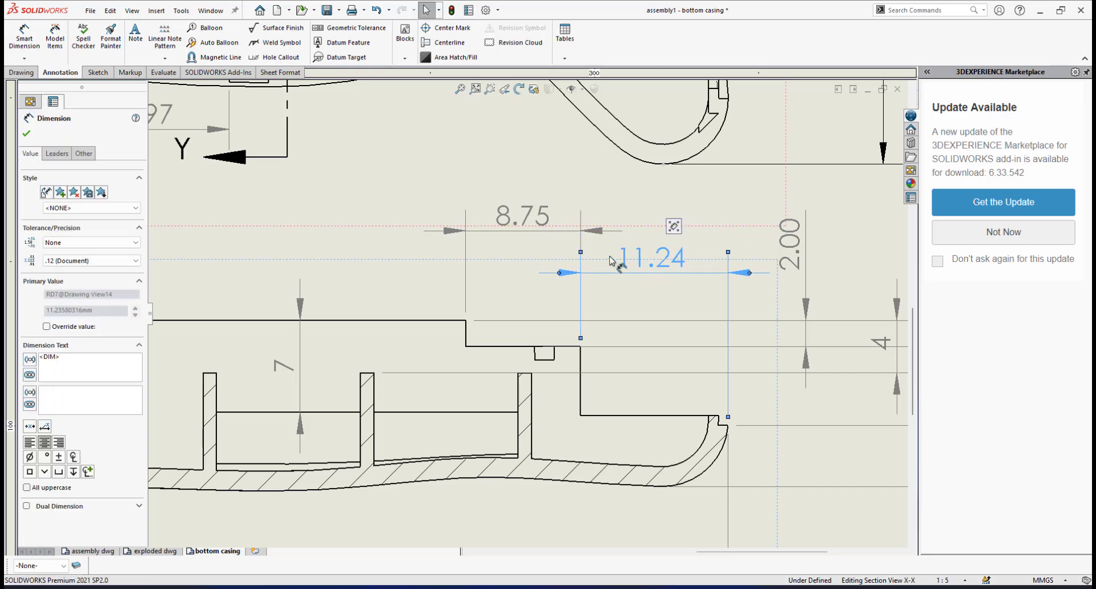
left_click(54, 157)
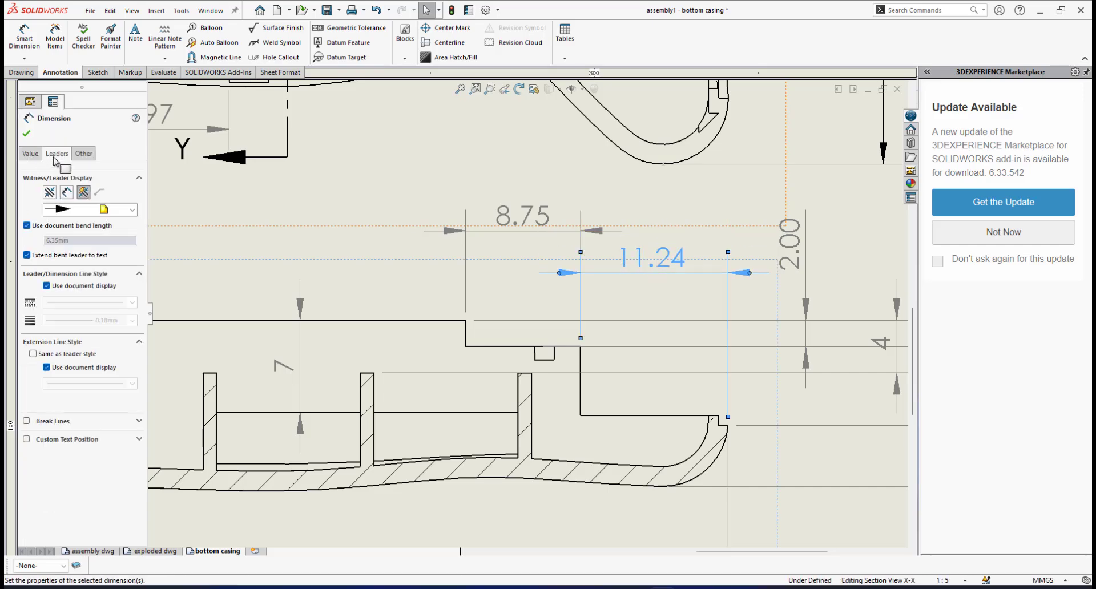
left_click(66, 194)
left_click(26, 135)
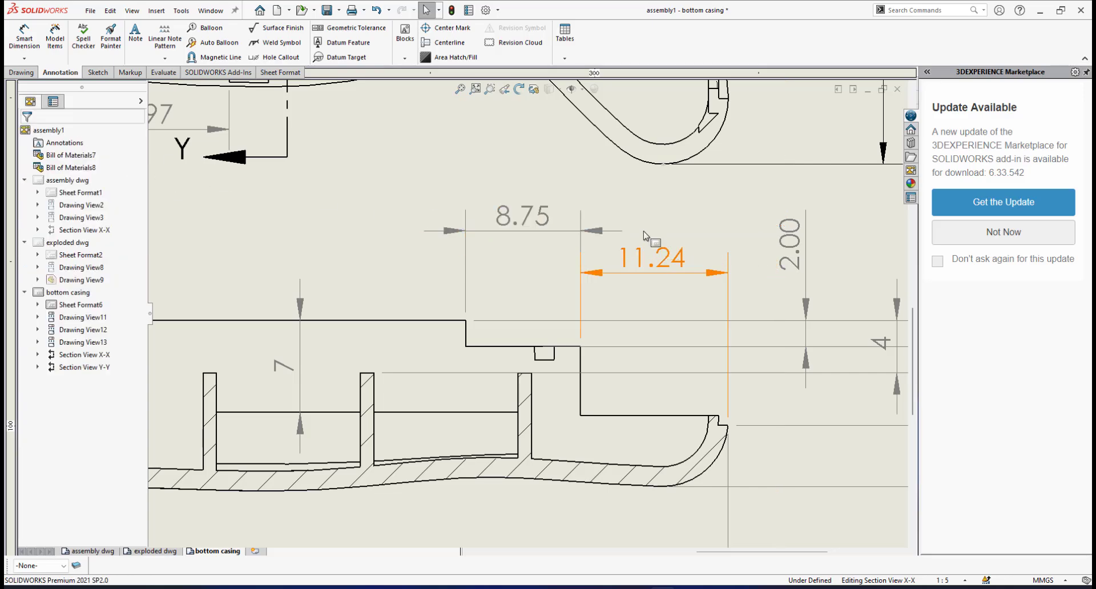
Align the 8.75 width dimension with the lowered 11.24 dimension and set its arrows inside the extension lines
left_click_drag(547, 227, 539, 256)
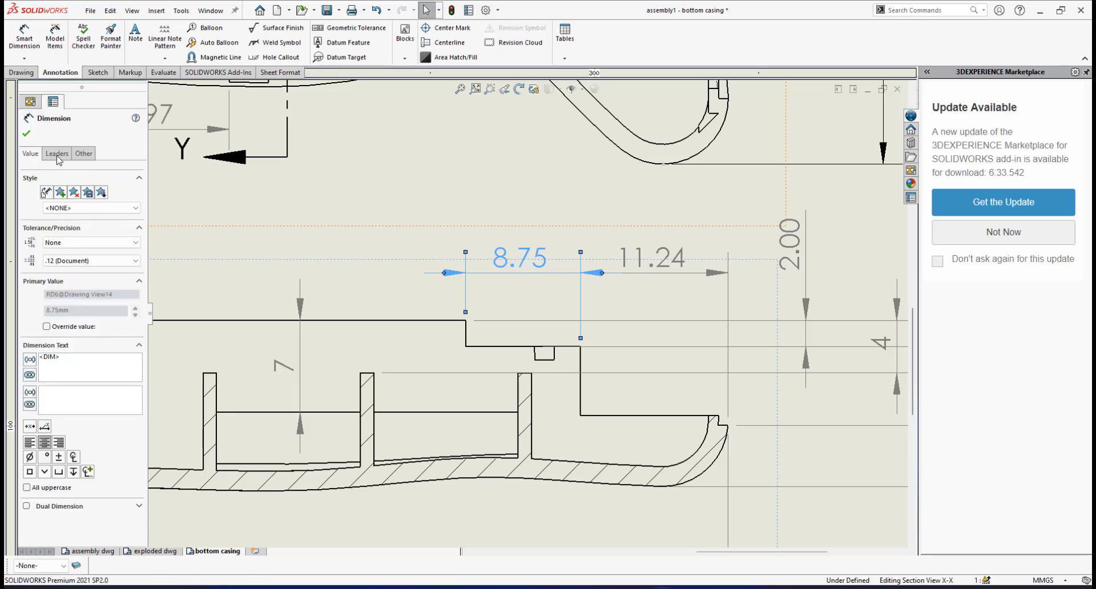
left_click(57, 154)
left_click(67, 192)
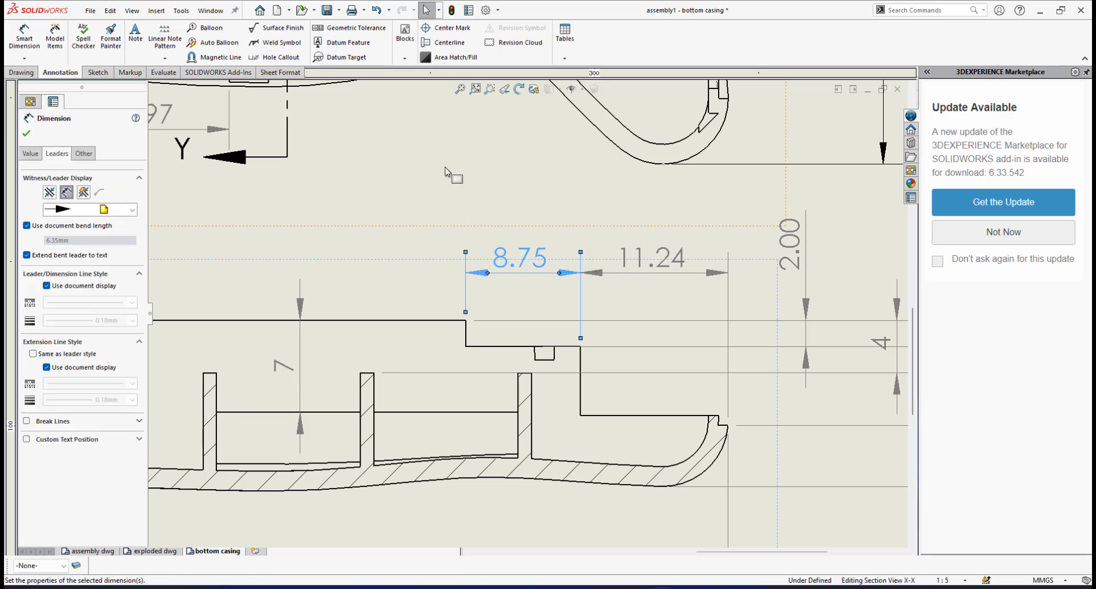
left_click(447, 169)
Move the upper step's height dimension closer to the Section X-X profile and set its precision to no decimal places
scroll(651, 303, "up", 3)
scroll(651, 306, "down", 3)
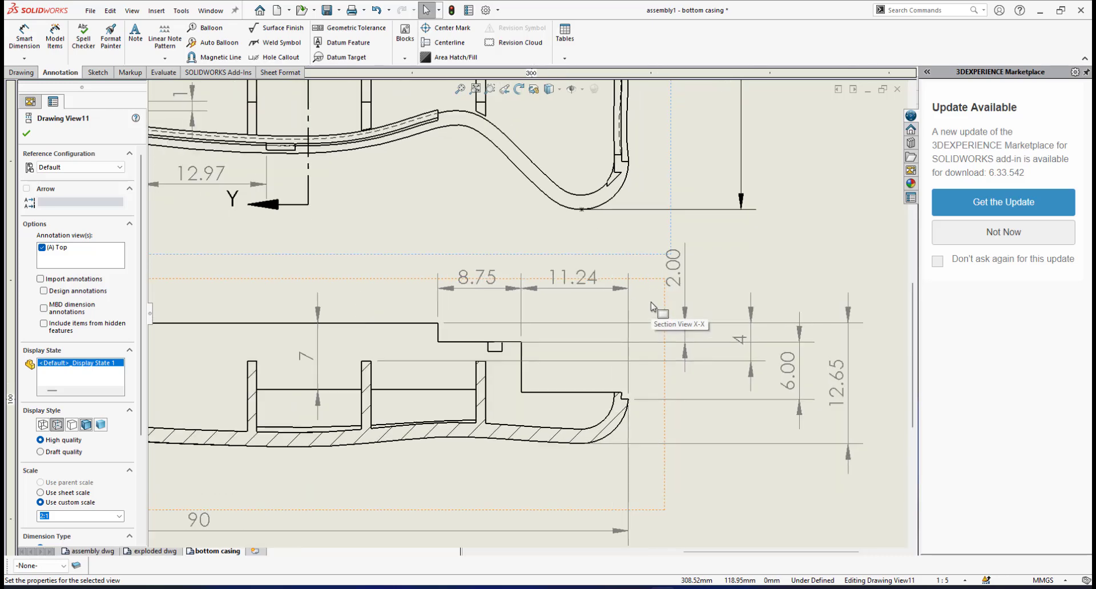
scroll(634, 354, "down", 2)
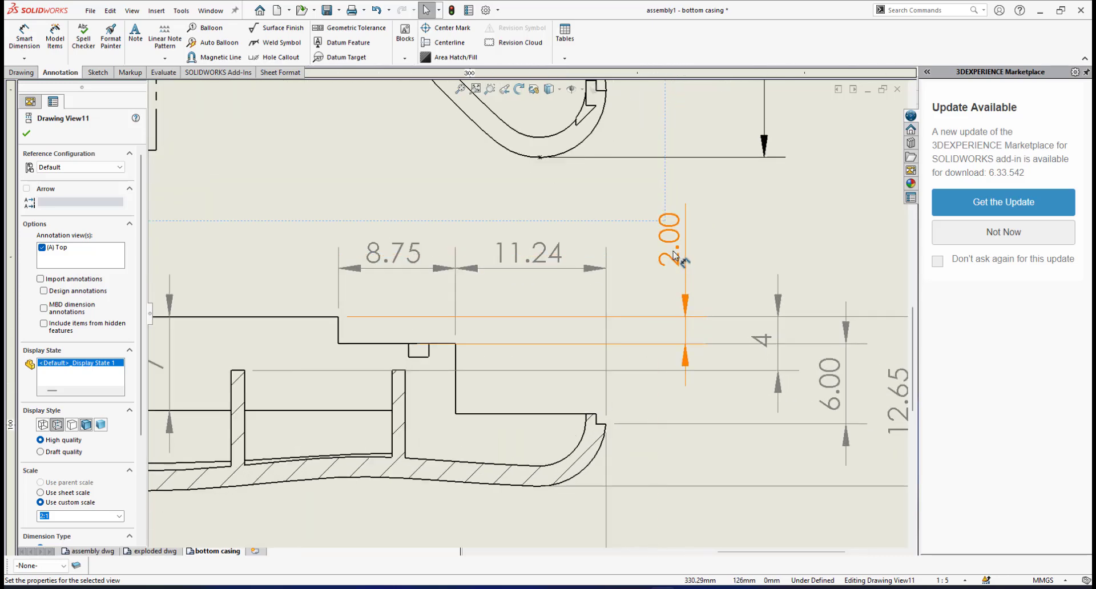
left_click_drag(671, 266, 652, 291)
left_click(106, 260)
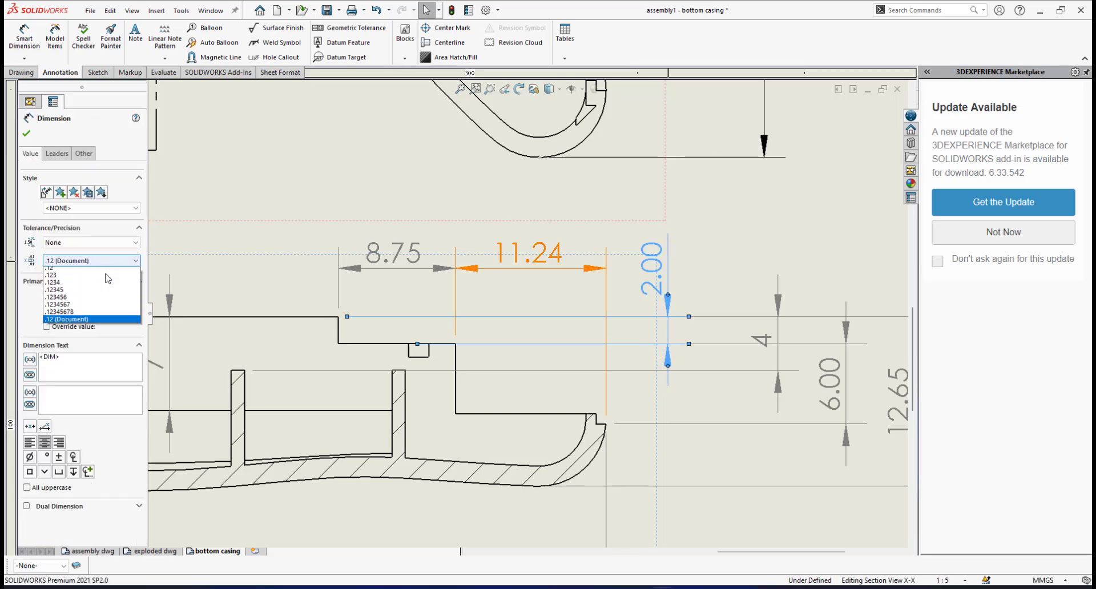
scroll(107, 278, "up", 2)
left_click(89, 270)
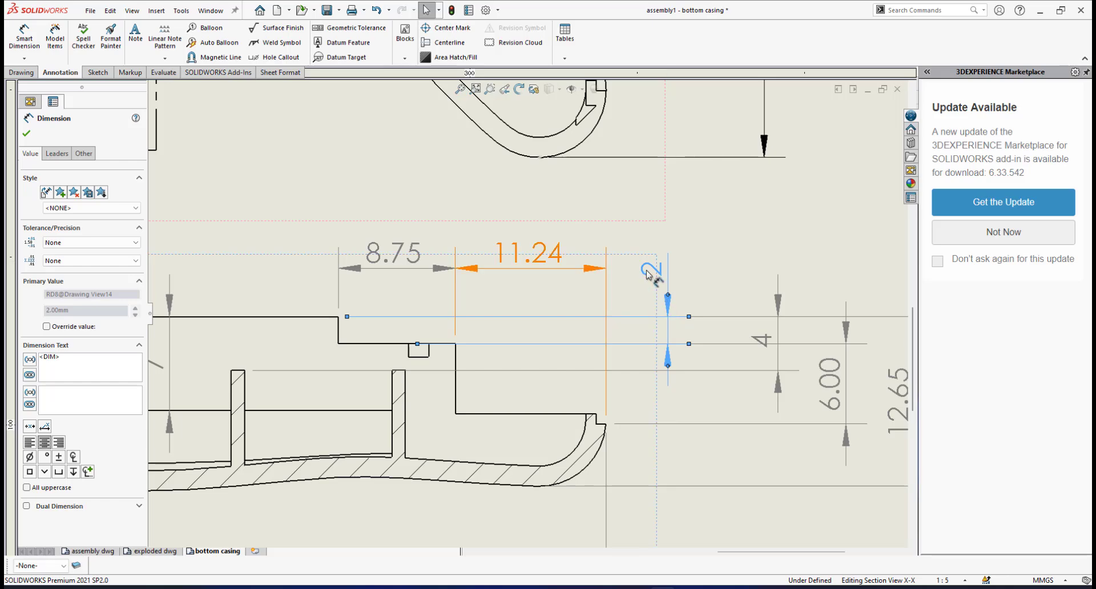
mouse_move(646, 270)
left_mouse_down()
mouse_move(641, 316)
mouse_move(643, 274)
left_mouse_up()
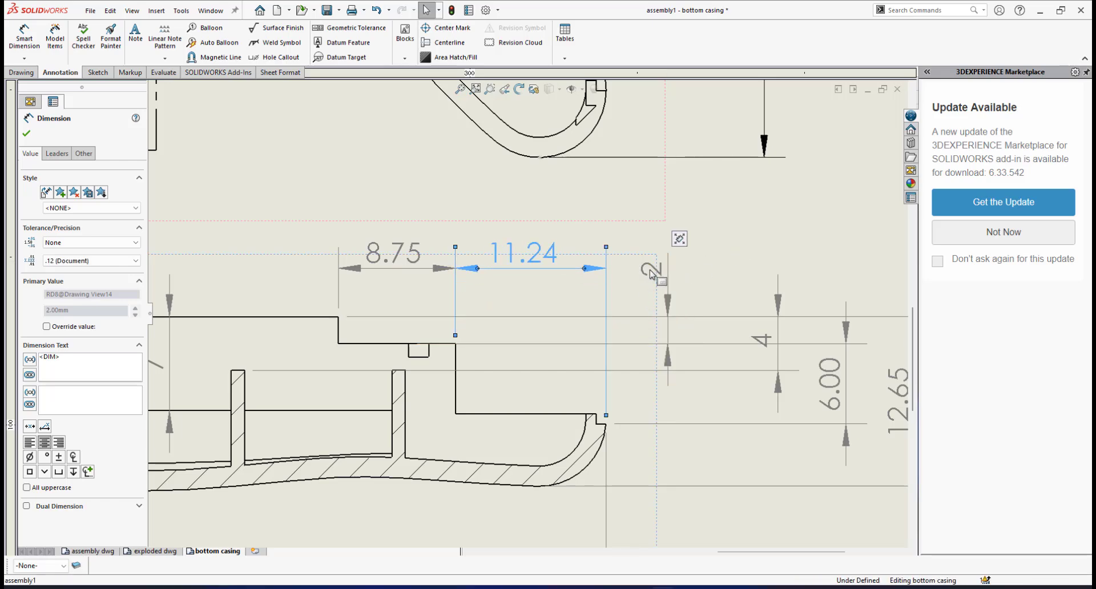
Move the upper step's 2 mm height dimension down so its text sits between the extension lines in Section X-X
key("Escape")
left_click_drag(650, 273, 657, 324)
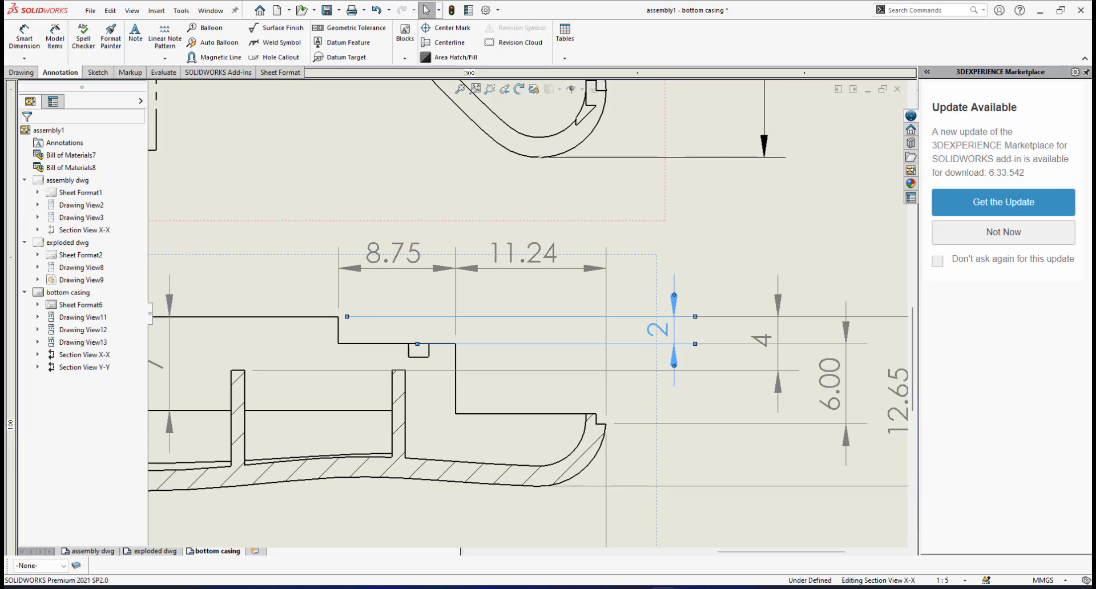
scroll(688, 346, "up", 1)
scroll(672, 344, "down", 1)
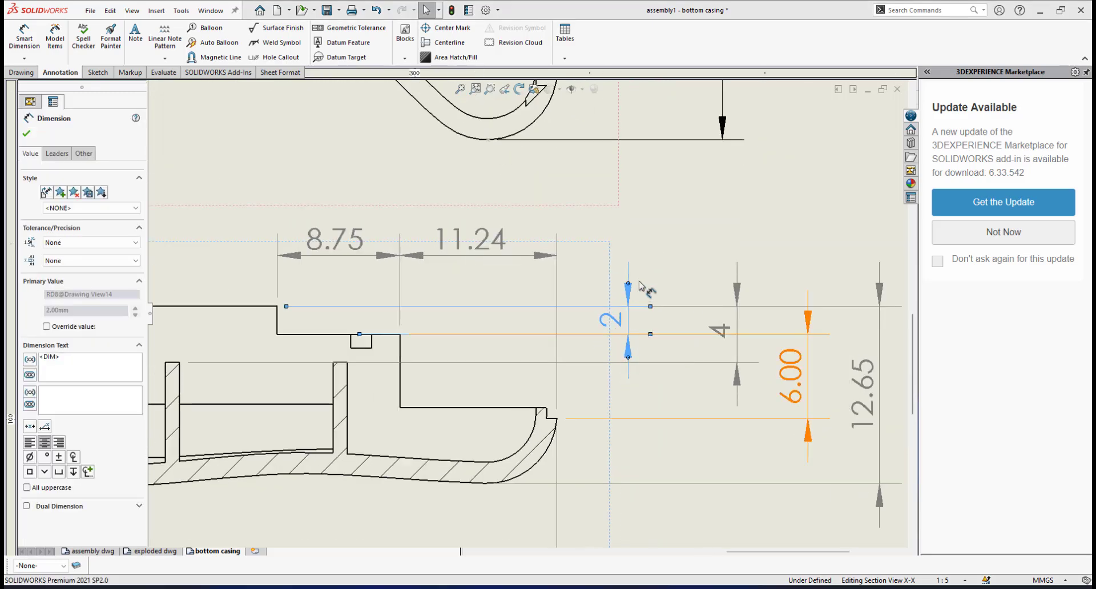
left_click(475, 330)
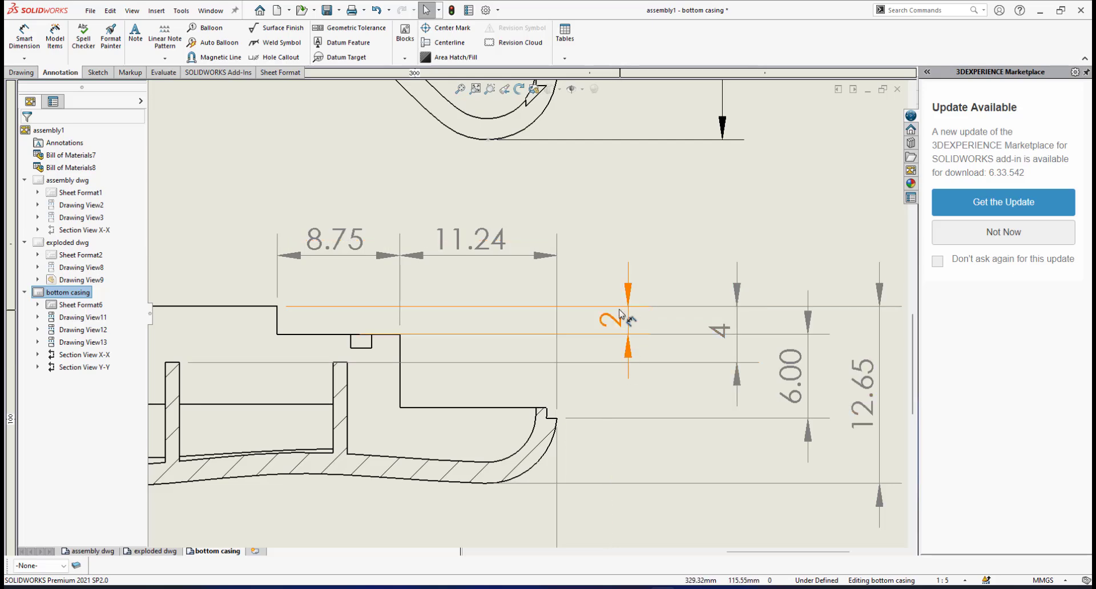
Move the 4 mm rib-depth dimension inside the Section X-X profile, between the two ribs beside the 7 mm dimension
scroll(464, 347, "up", 2)
scroll(469, 349, "up", 2)
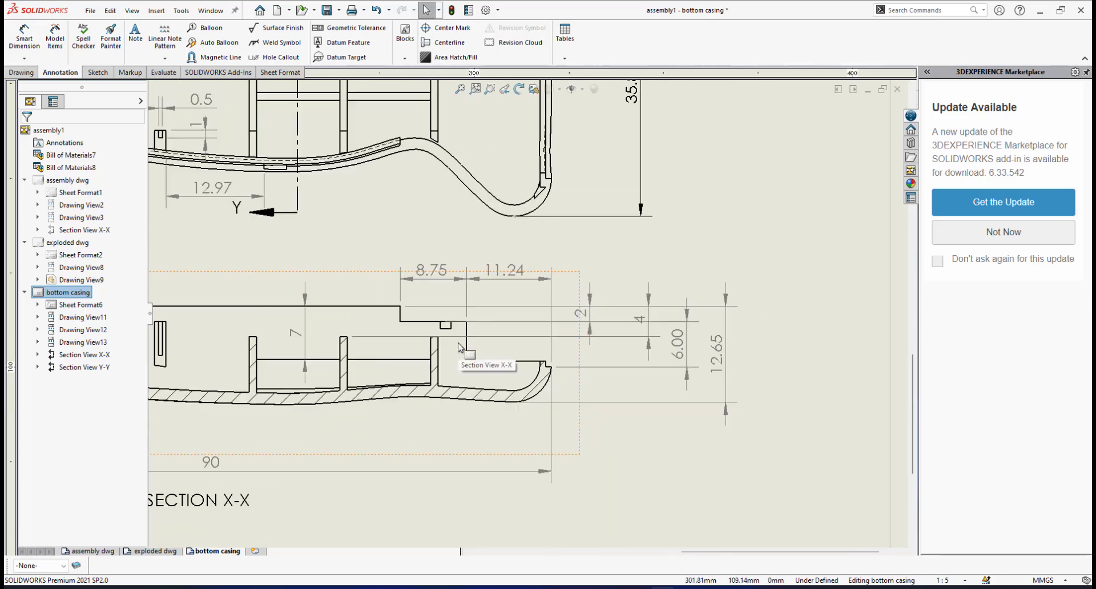
scroll(479, 351, "down", 2)
left_click_drag(706, 350, 366, 354)
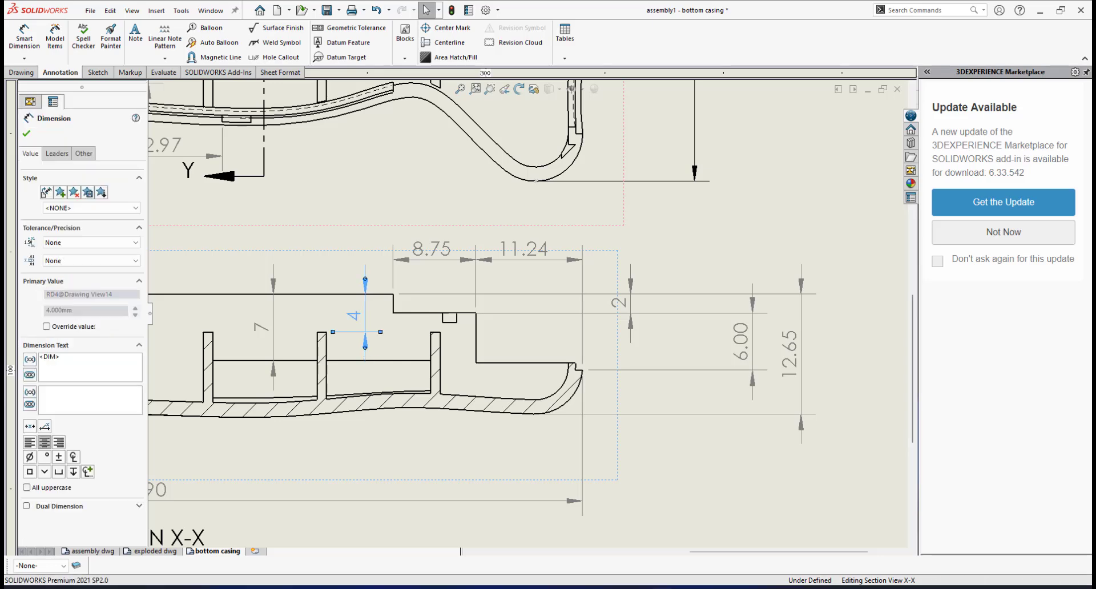
left_click(658, 250)
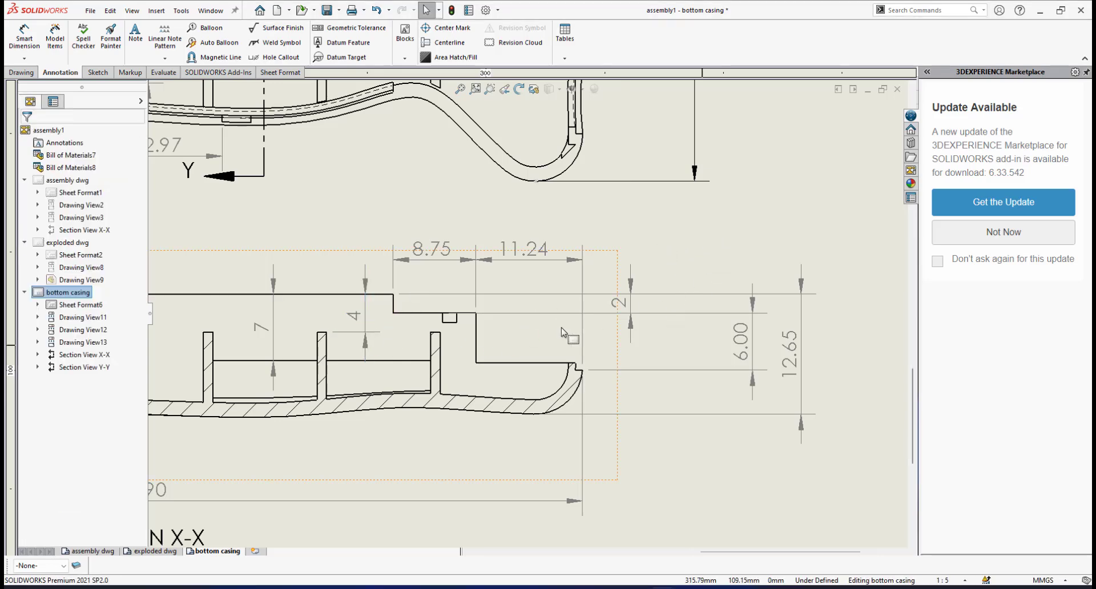
Align the 6.00 height dimension directly below the 2 mm dimension and set its arrows inside the extension lines
scroll(579, 334, "down", 1)
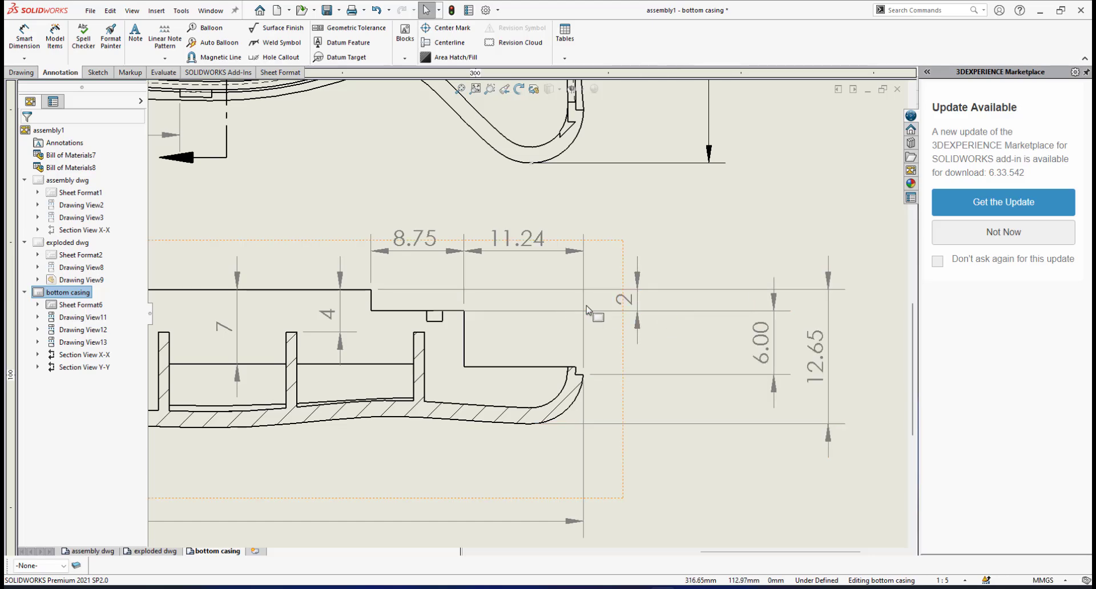
left_click_drag(761, 348, 621, 340)
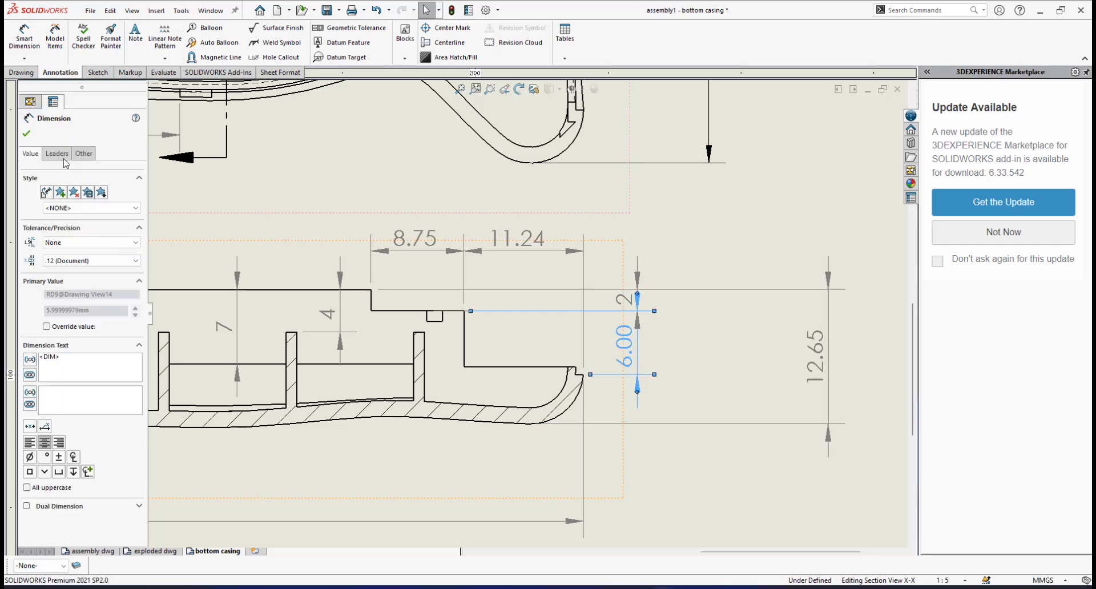
left_click(62, 157)
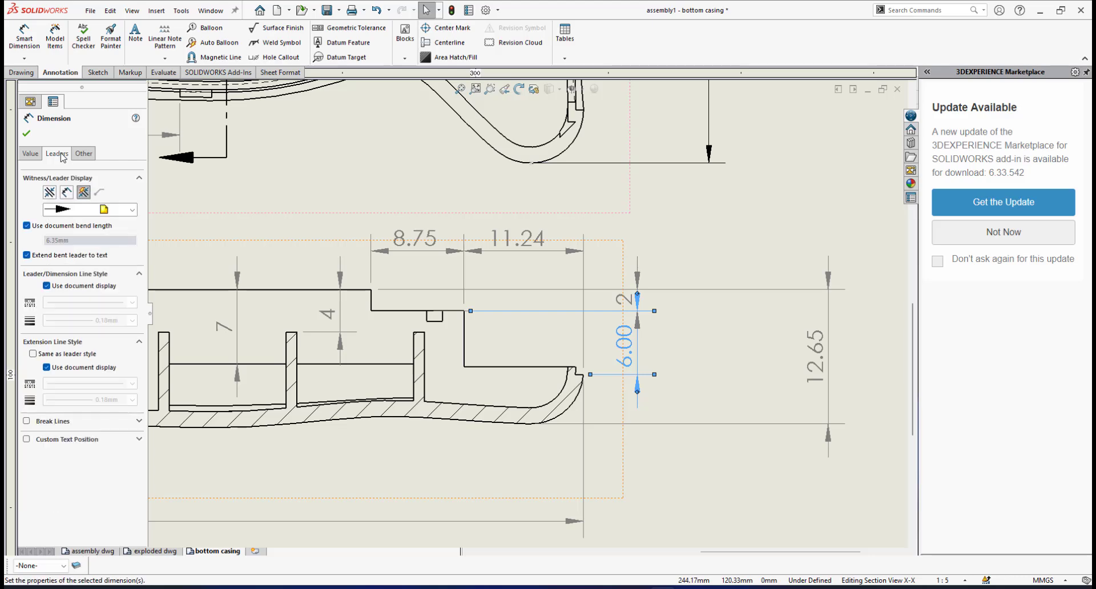
left_click(70, 193)
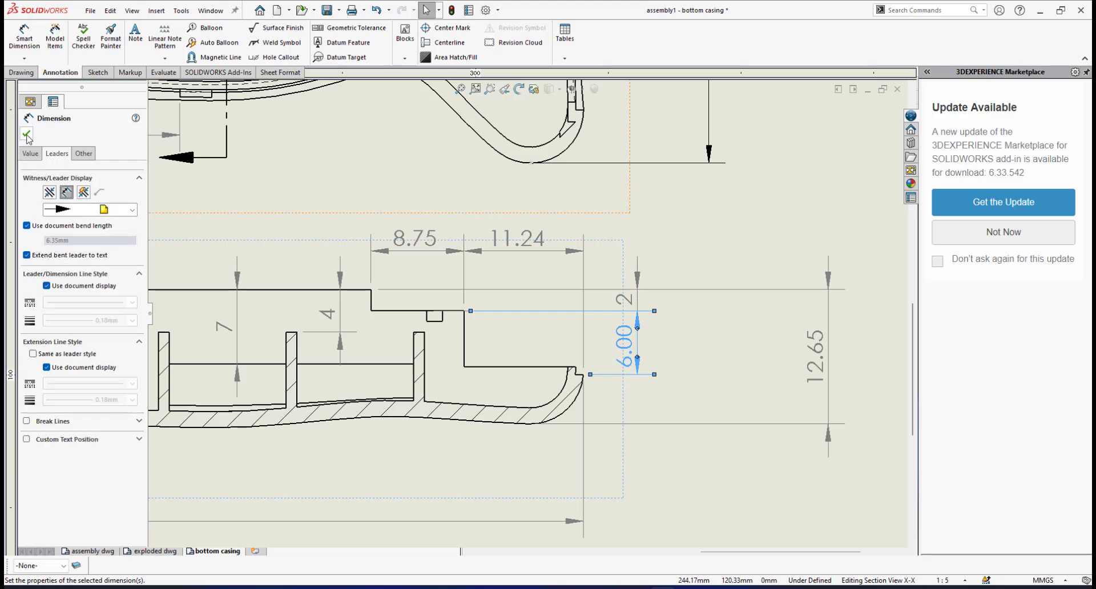
left_click(679, 471)
Set the 6.00 height dimension's precision to no decimal places
left_click(629, 364)
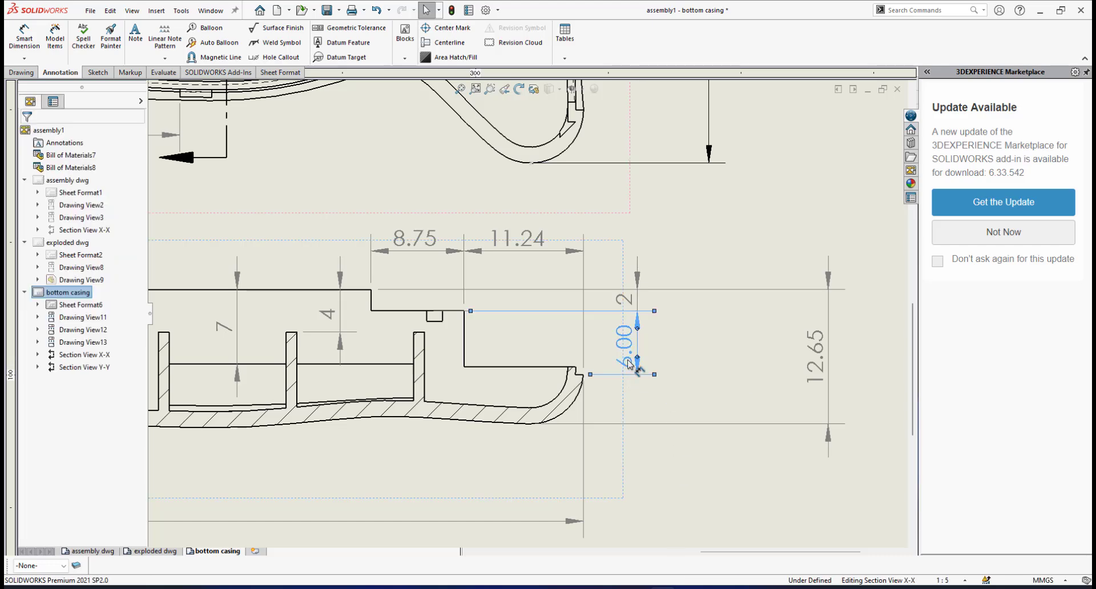
left_click(94, 260)
left_click(97, 272)
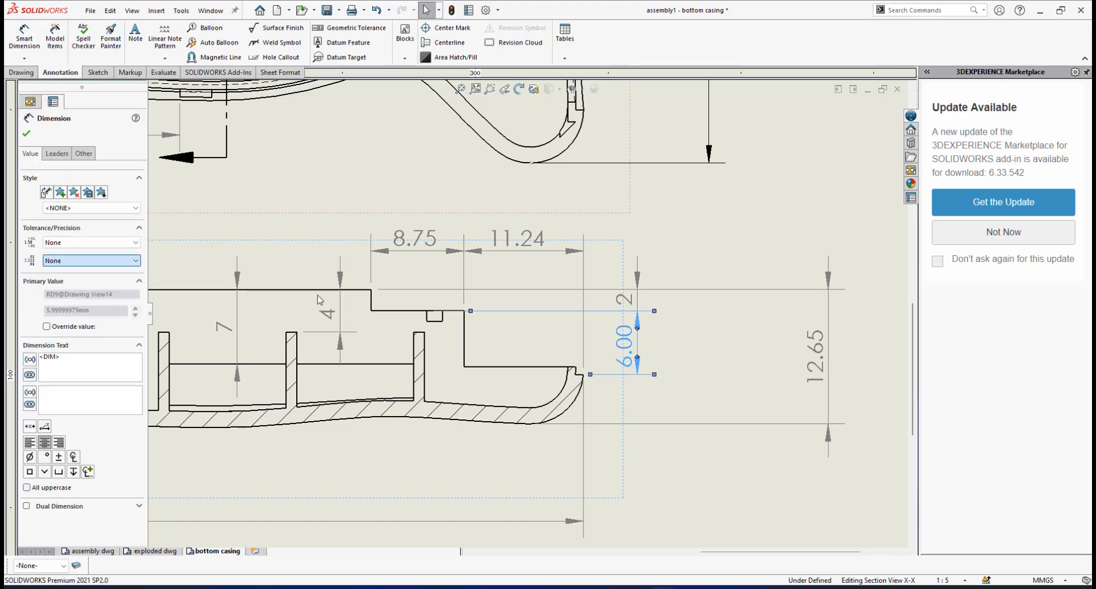
left_click(693, 437)
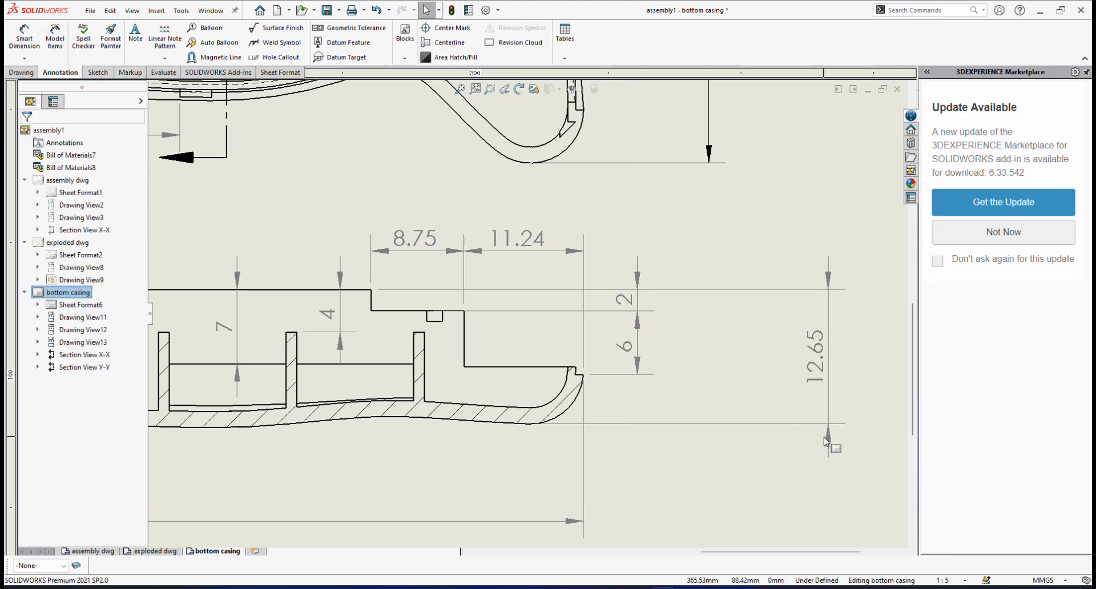
Move the 12.65 overall height dimension closer to the Section X-X profile and set its arrows inside the extension lines
left_click_drag(825, 441, 687, 436)
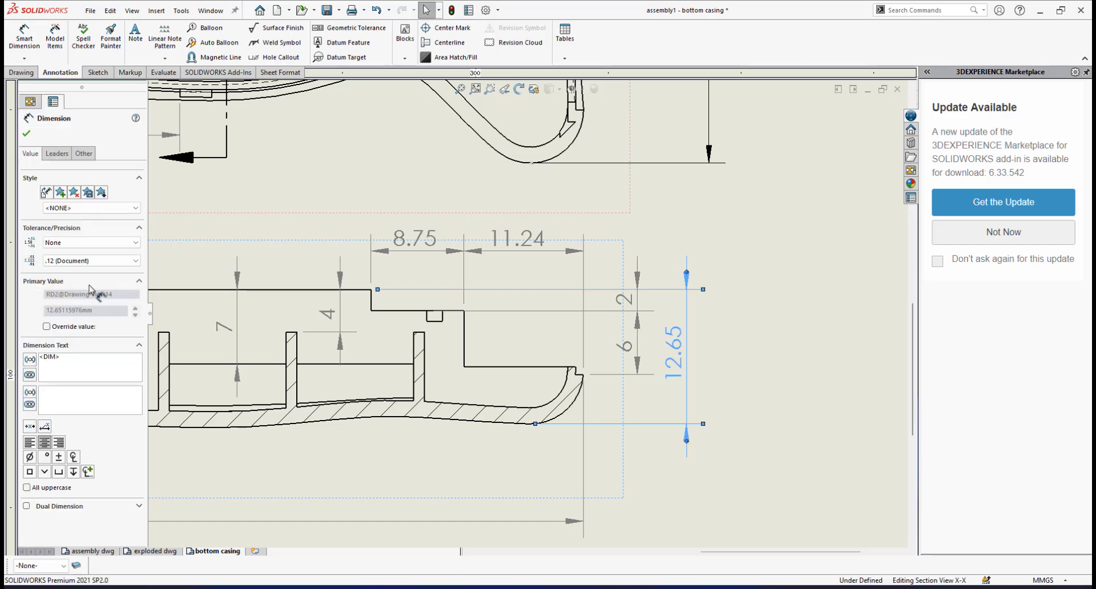
left_click(57, 153)
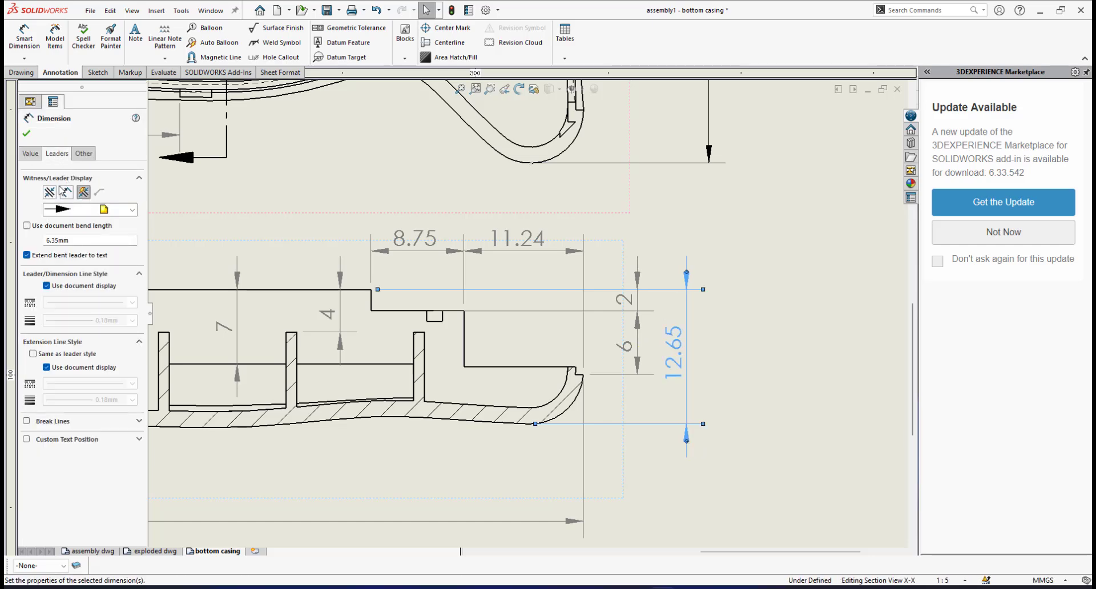
left_click(67, 192)
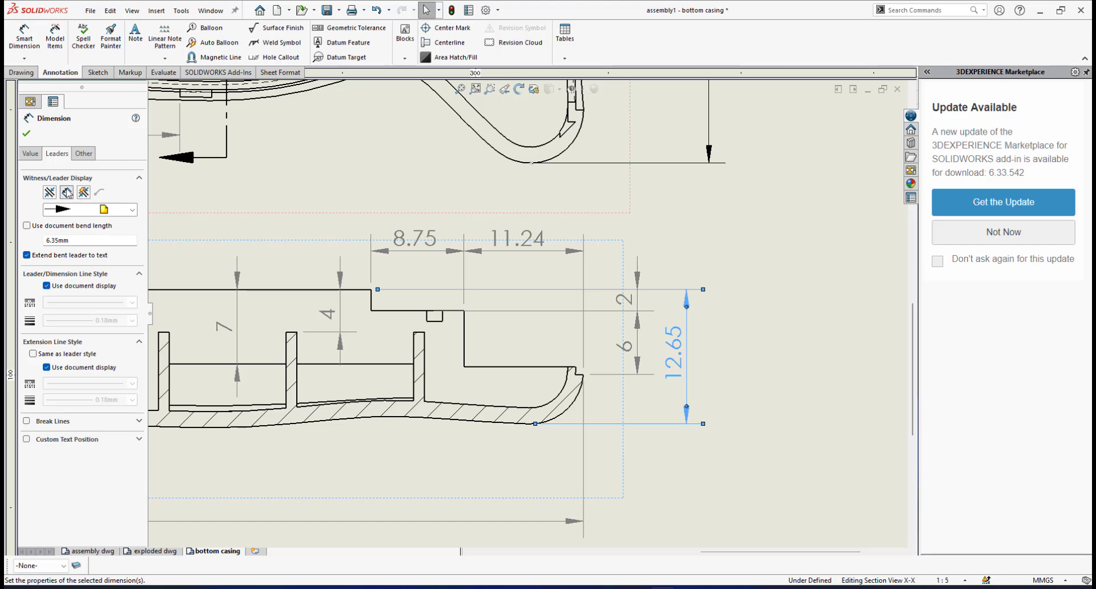
left_click(28, 133)
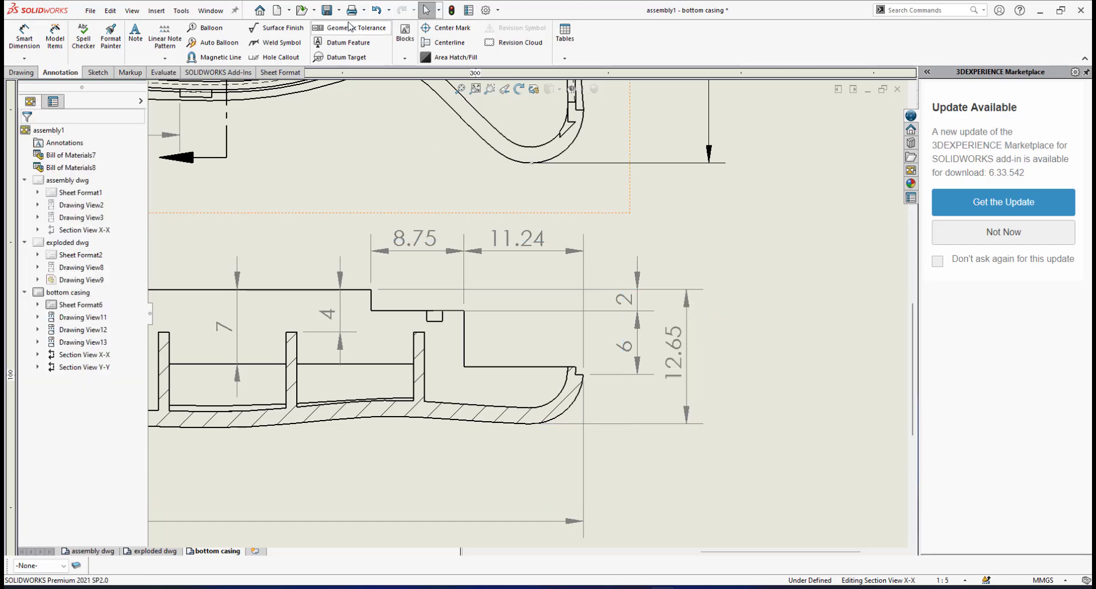
Save the drawing with the tidied Section X-X dimensions
left_click(327, 10)
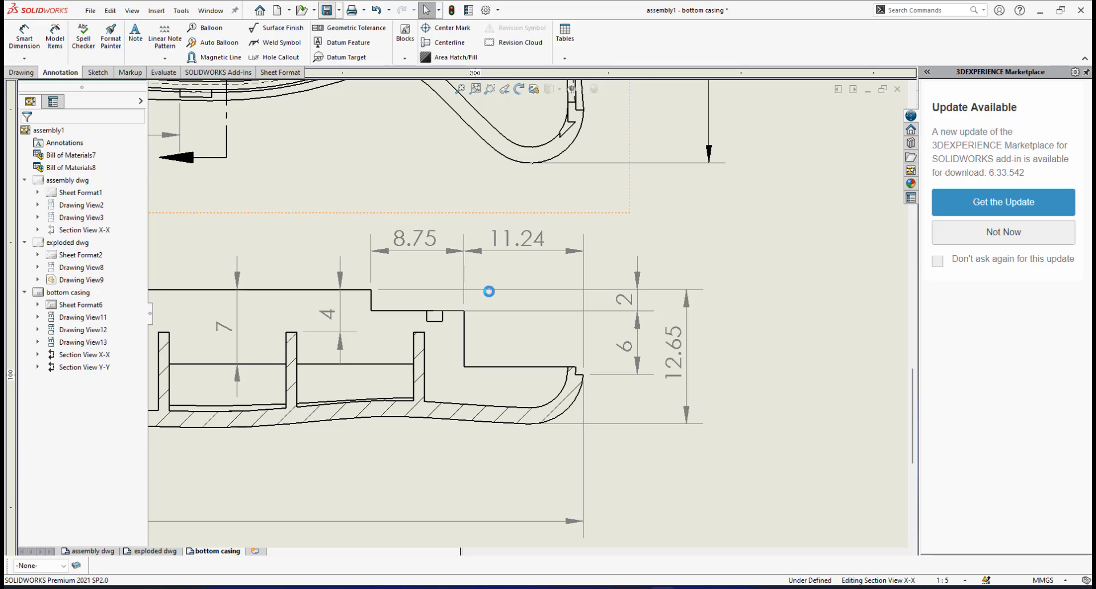
scroll(373, 357, "up", 1)
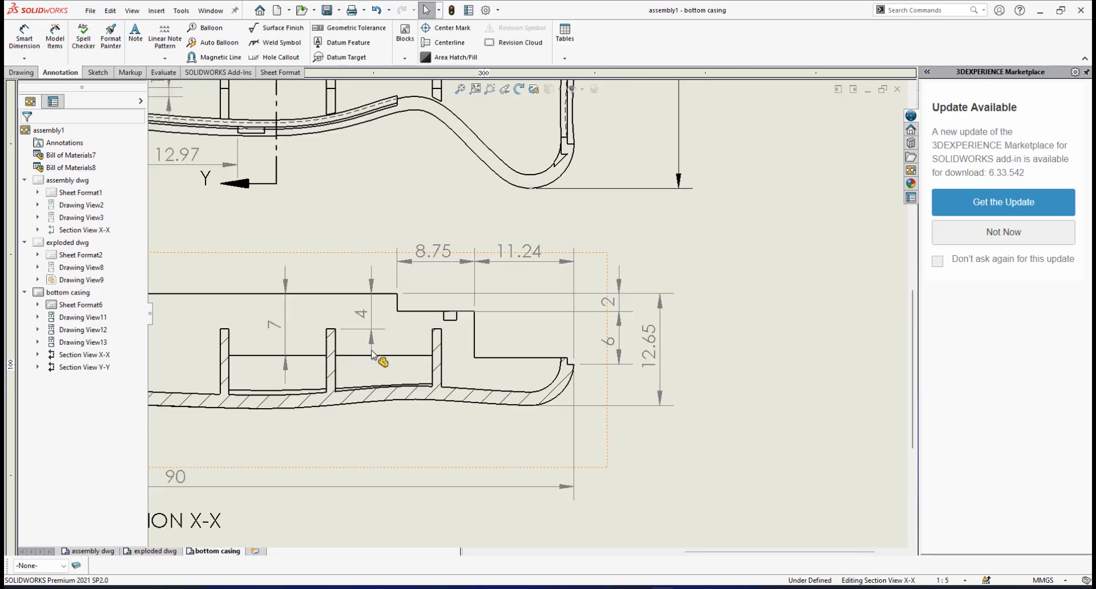
scroll(374, 357, "up", 5)
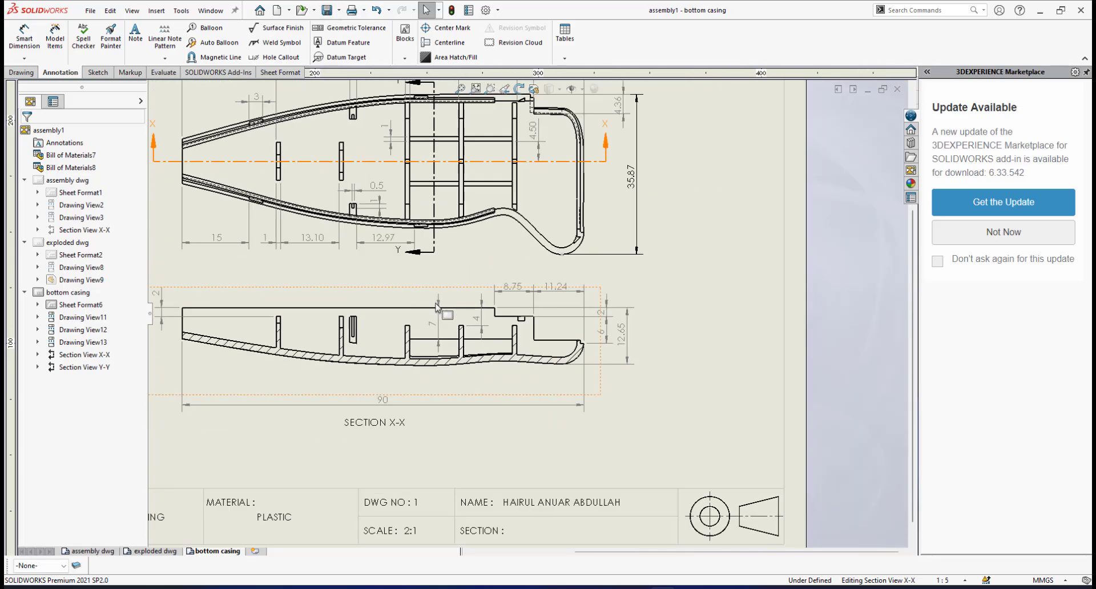
scroll(440, 311, "up", 4)
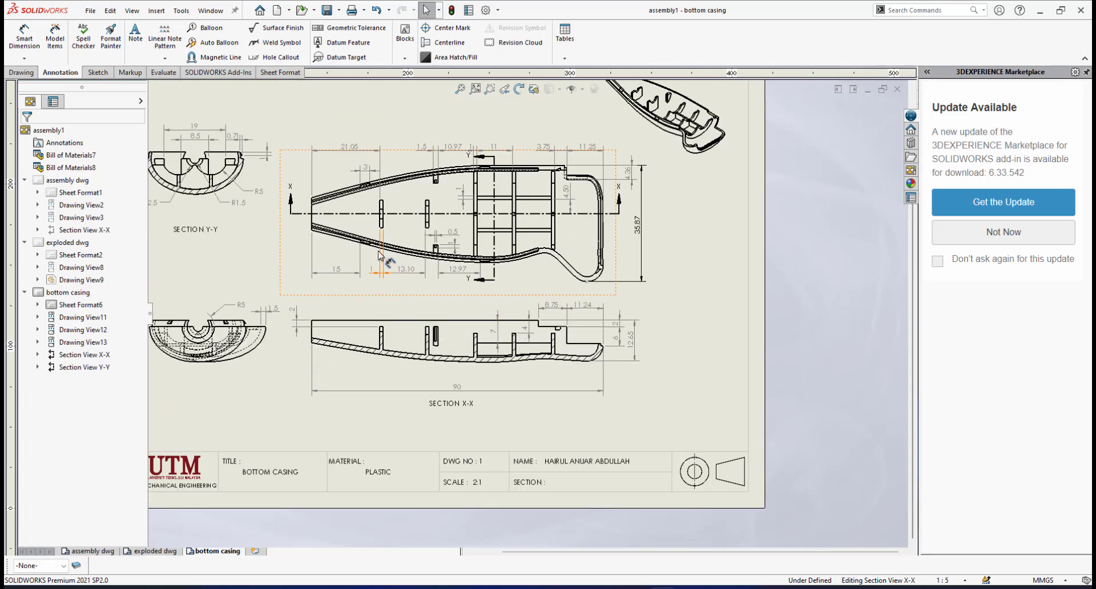
scroll(380, 255, "up", 3)
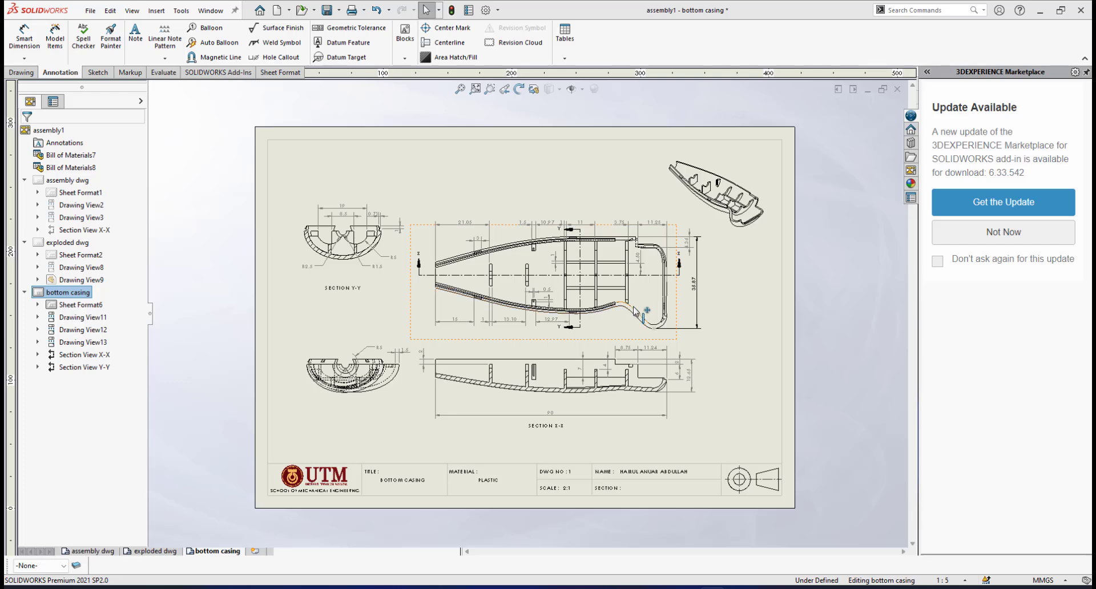
Duplicate the bottom casing sheet, inserting the copy after the selected sheet and accepting the renaming of duplicate section views
right_click(227, 557)
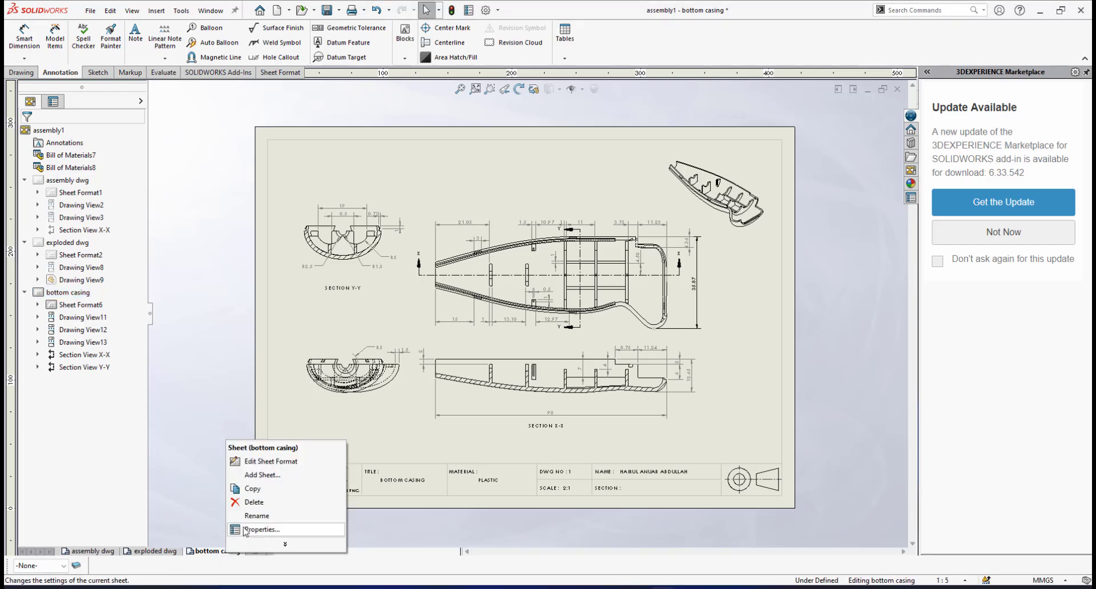
left_click(252, 490)
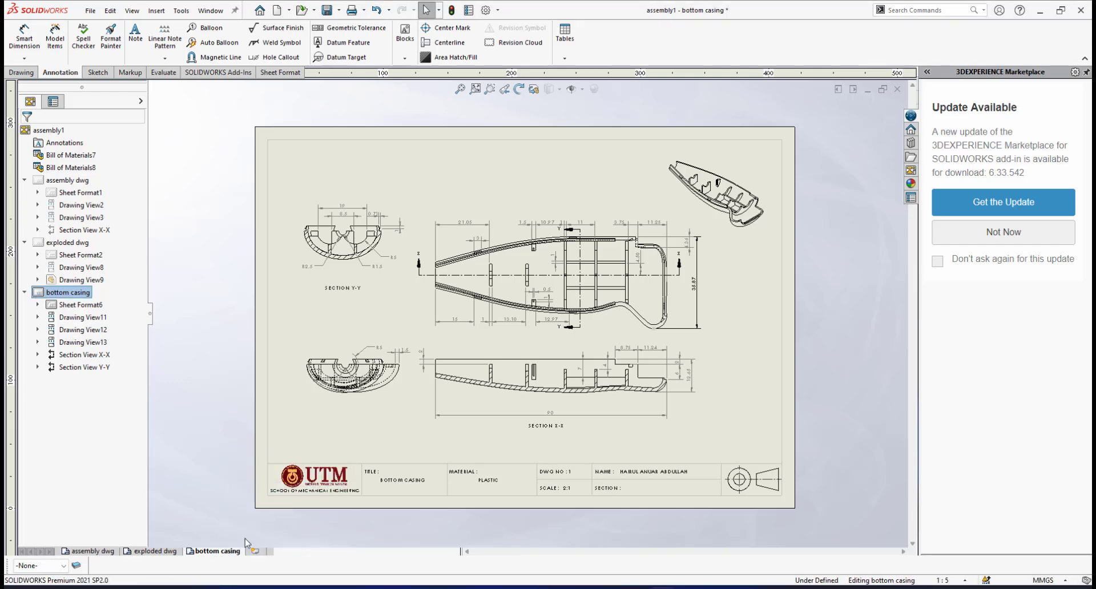
right_click(234, 557)
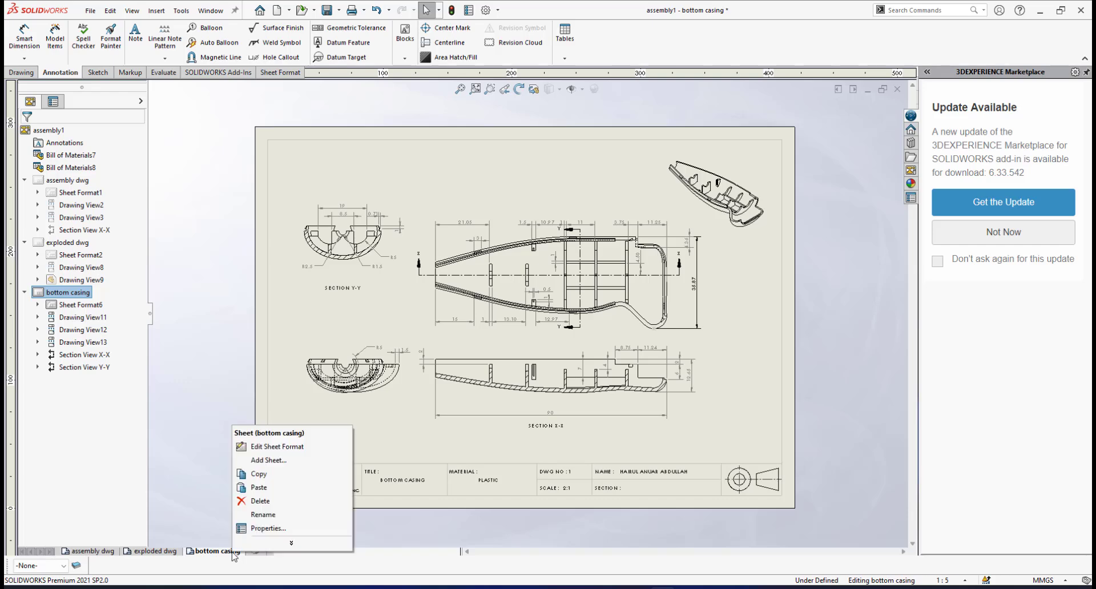
left_click(262, 489)
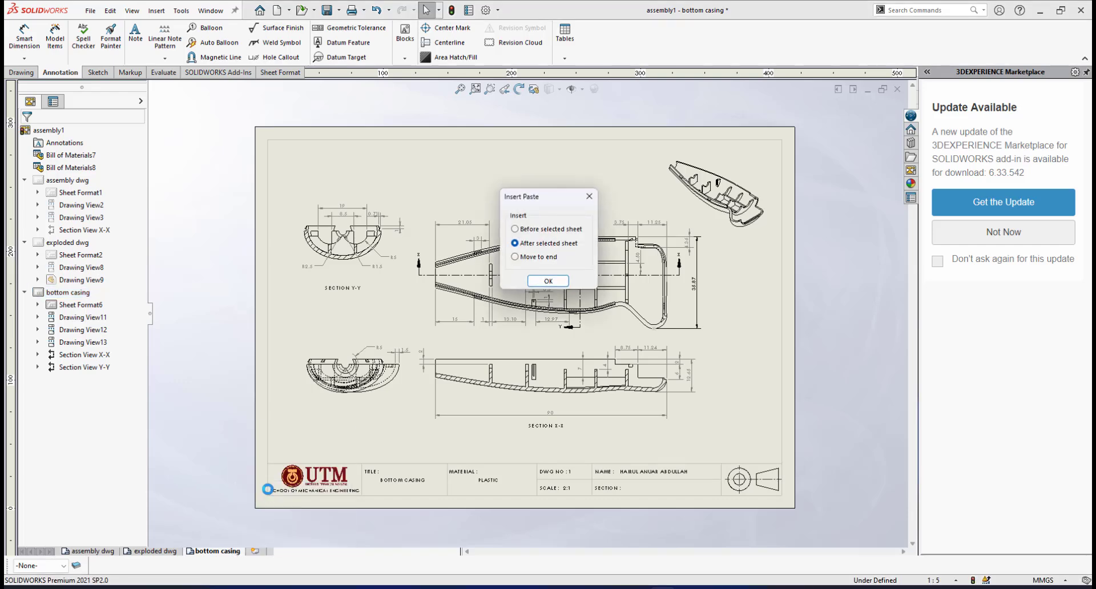
left_click(547, 282)
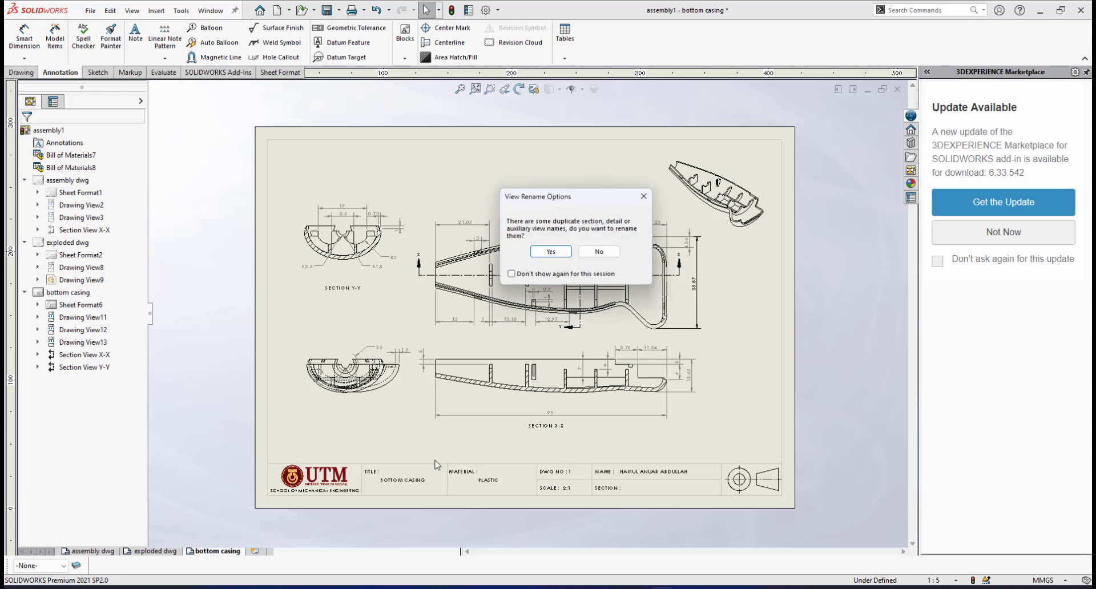
left_click(551, 252)
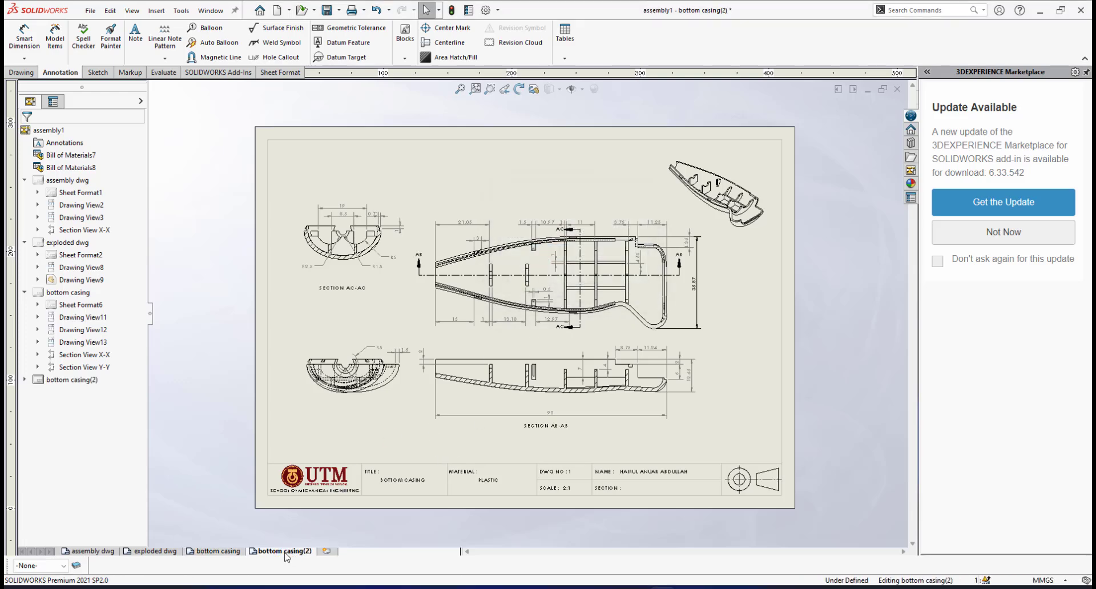
Rename the copied sheet "top casing"
right_click(287, 557)
left_click(313, 516)
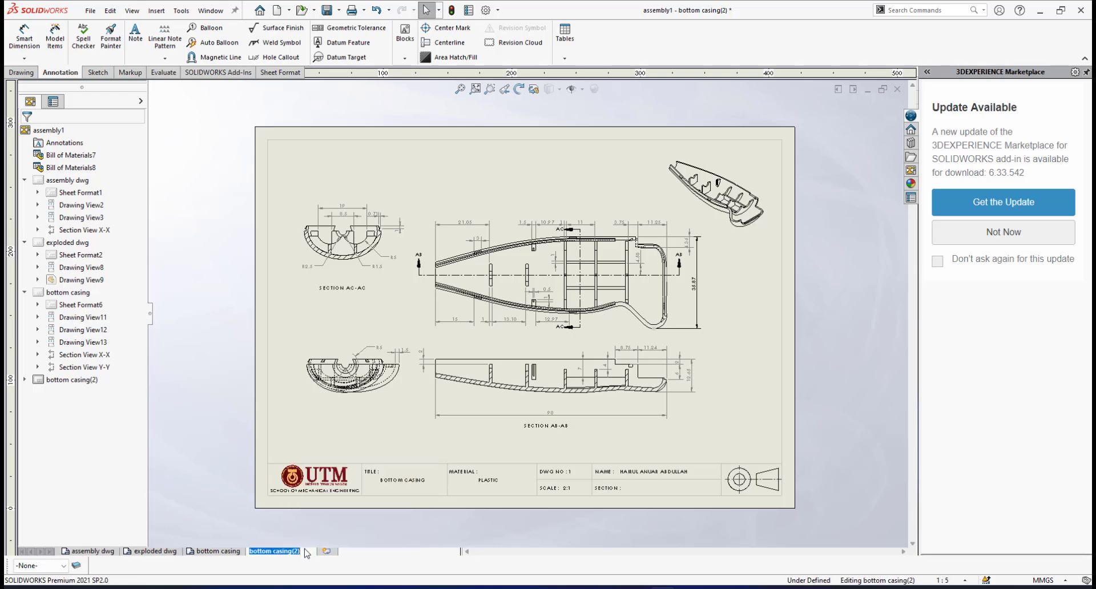
type("top")
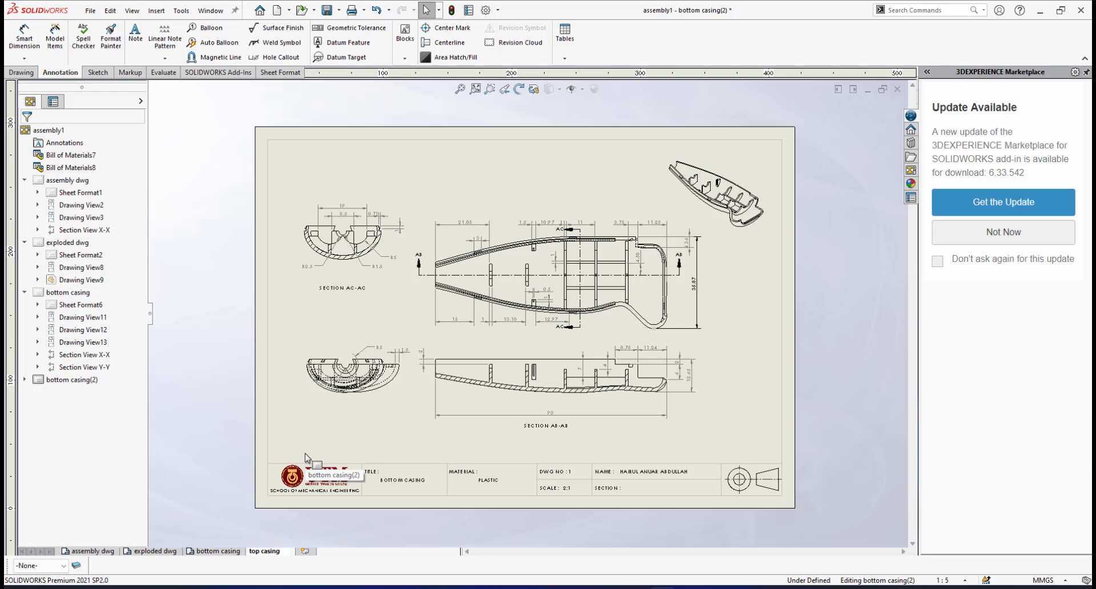
left_click(355, 526)
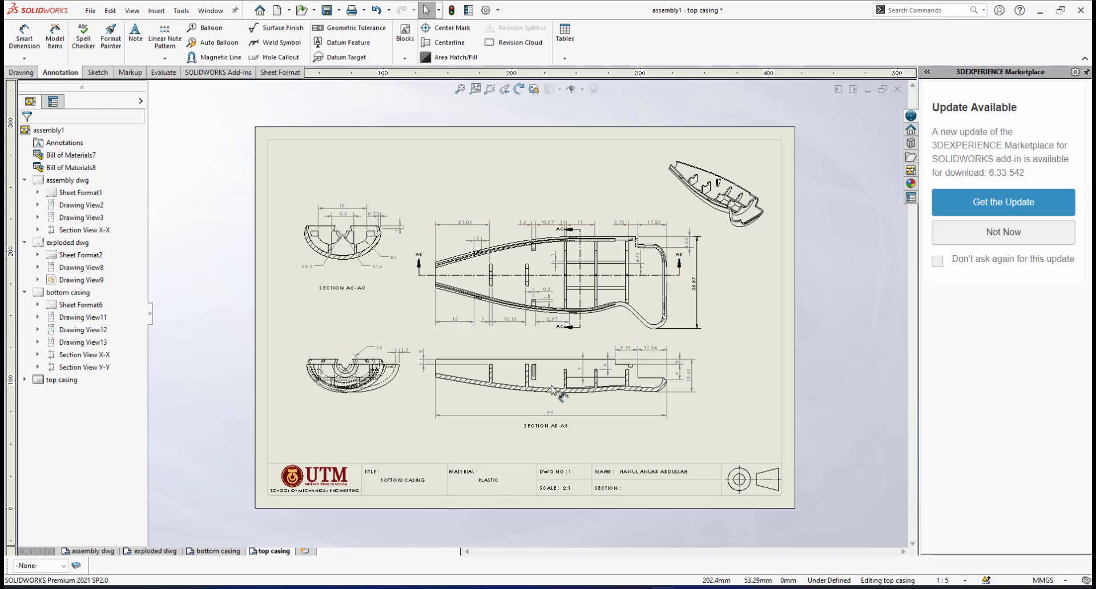
Delete the plan view with its dependent section views, and the projected end view, from the top casing sheet
left_click(679, 338)
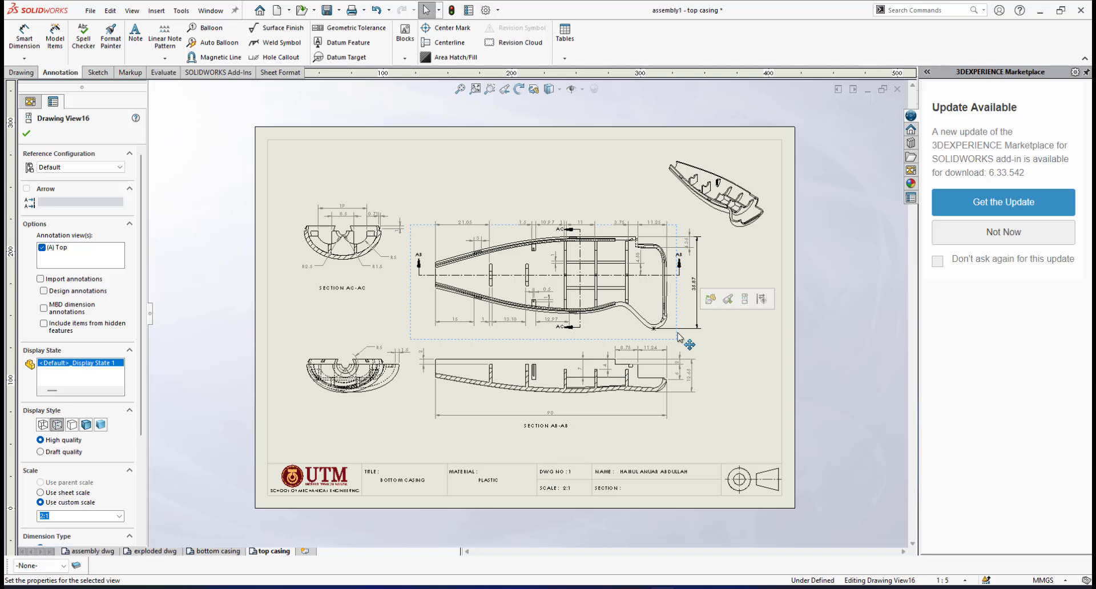
key("Delete")
left_click(788, 208)
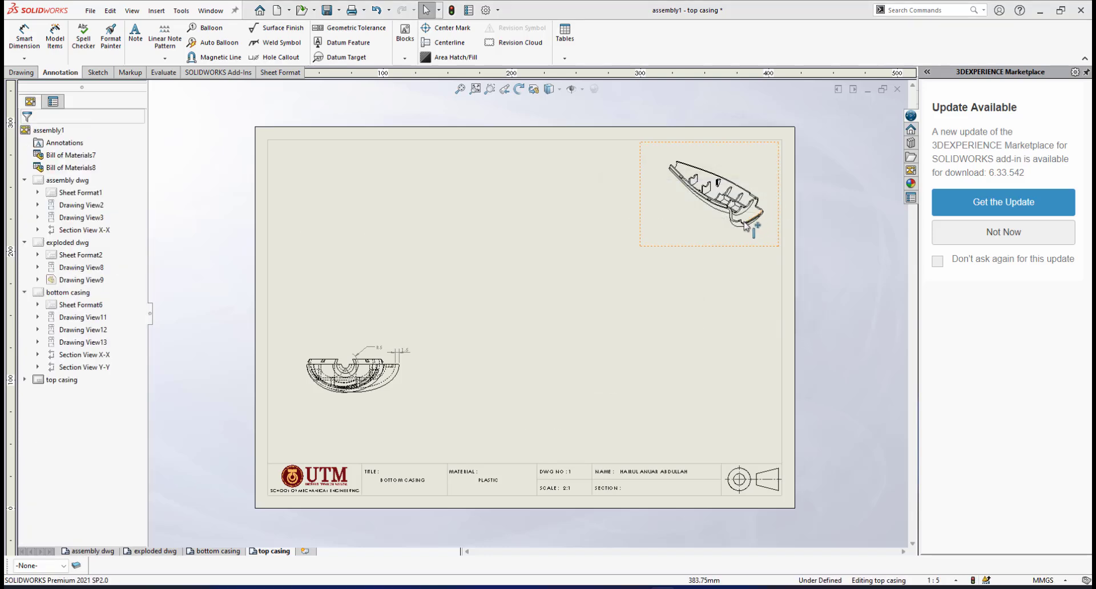
left_click(409, 385)
key("Delete")
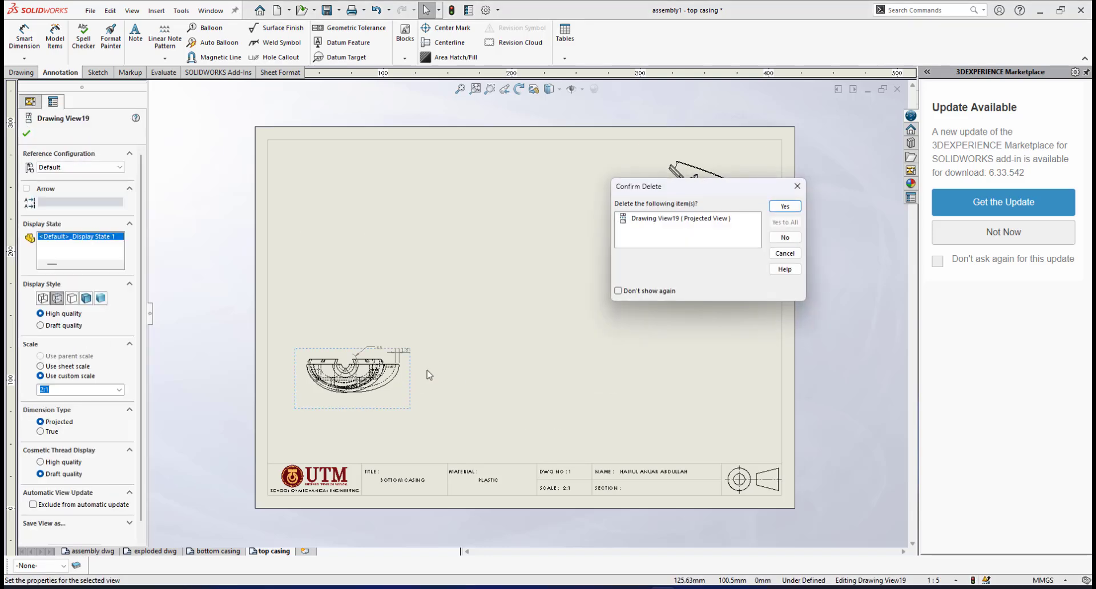
left_click(784, 207)
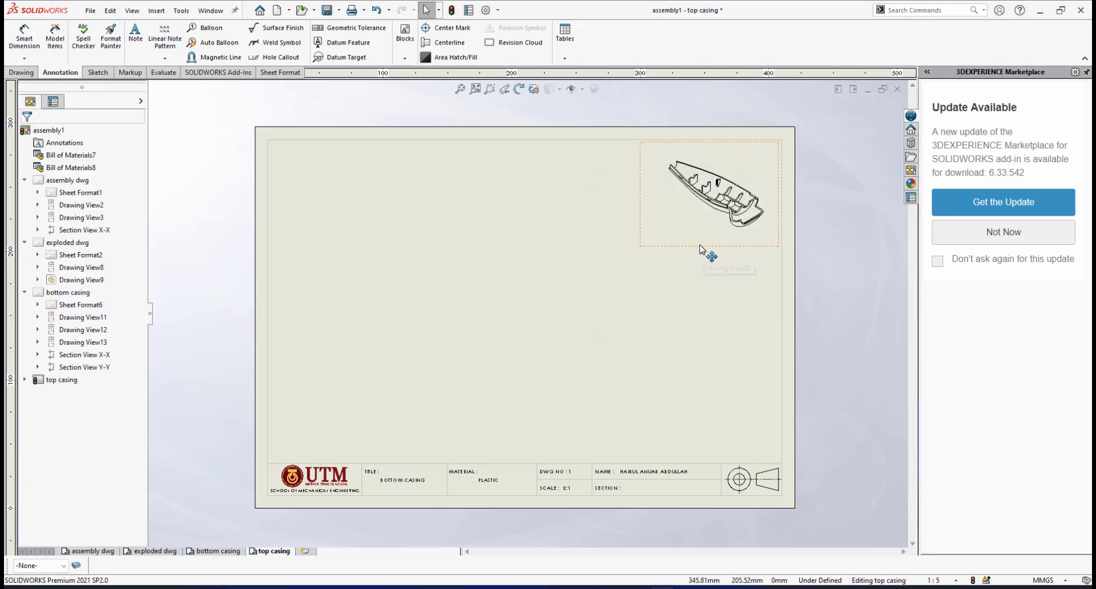
Delete the remaining pictorial projected view from the top casing sheet and accept the deletion
left_click(701, 248)
key("Delete")
left_click(780, 208)
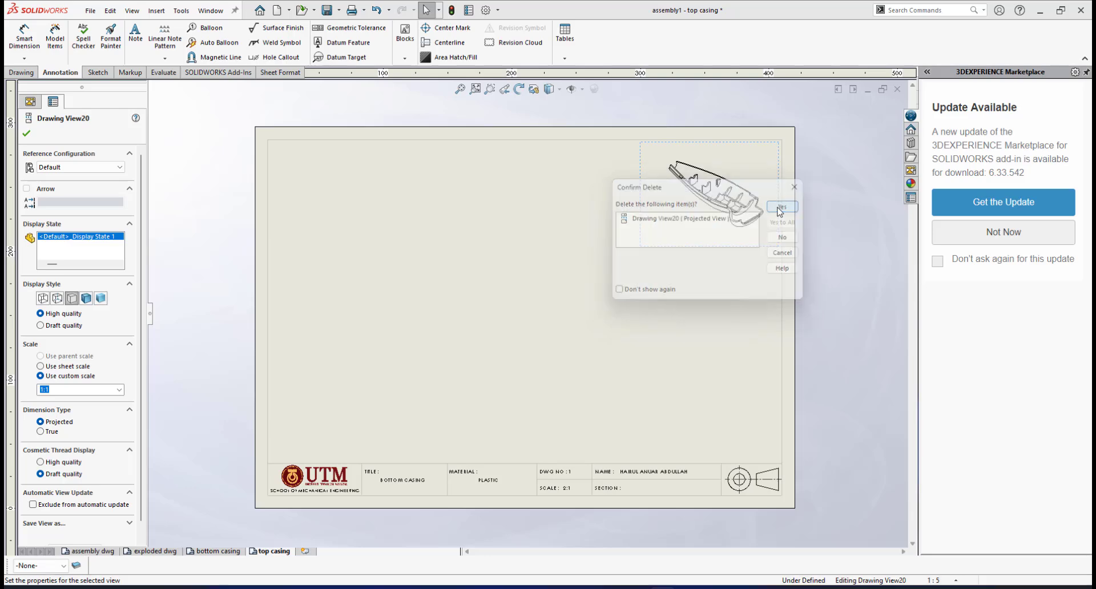
Edit the sheet format and change the title block's title to TOP CASING
right_click(404, 485)
left_click(462, 283)
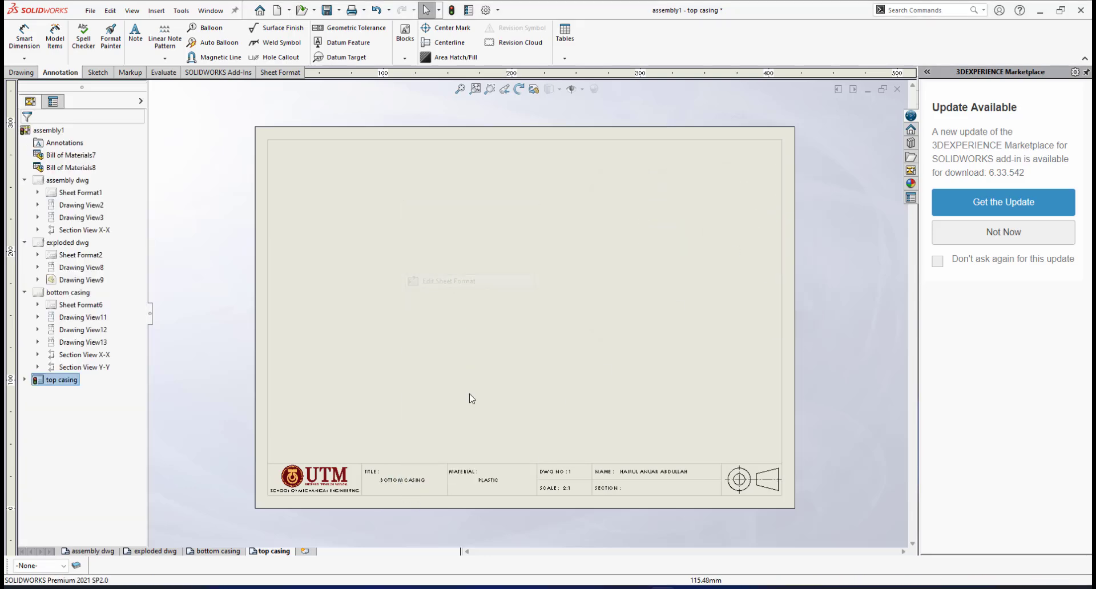
scroll(400, 474, "down", 3)
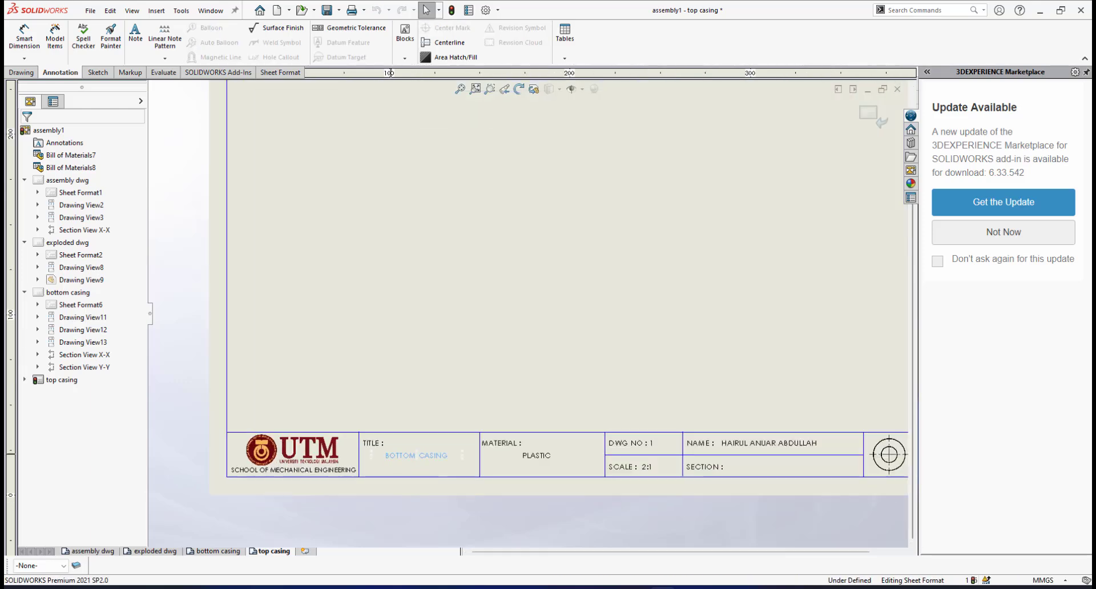
left_click(393, 460)
double_click(389, 456)
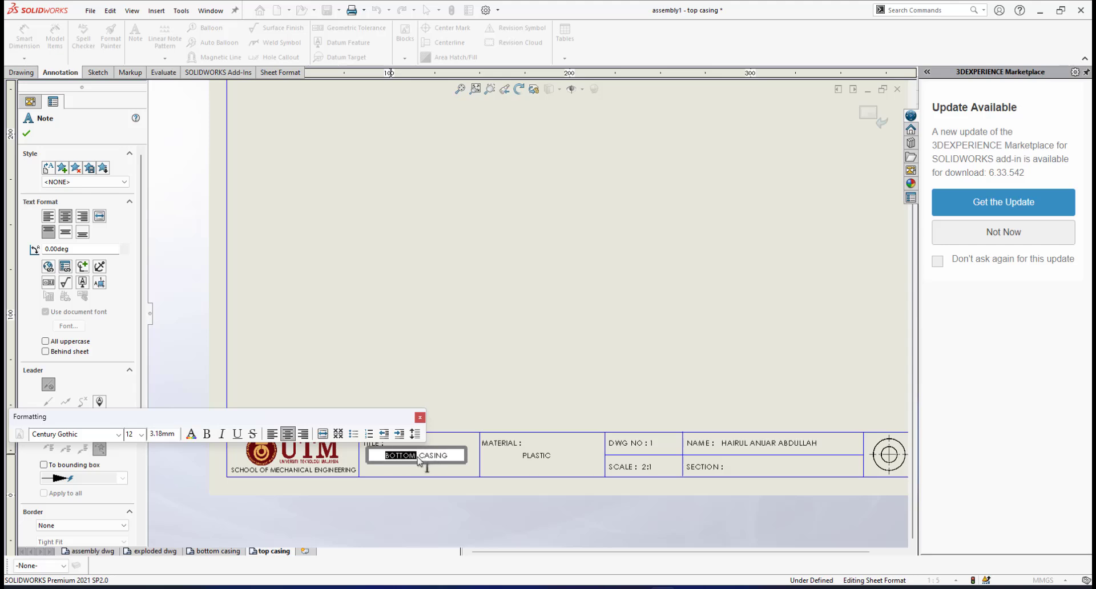
type("TOP")
left_click(462, 489)
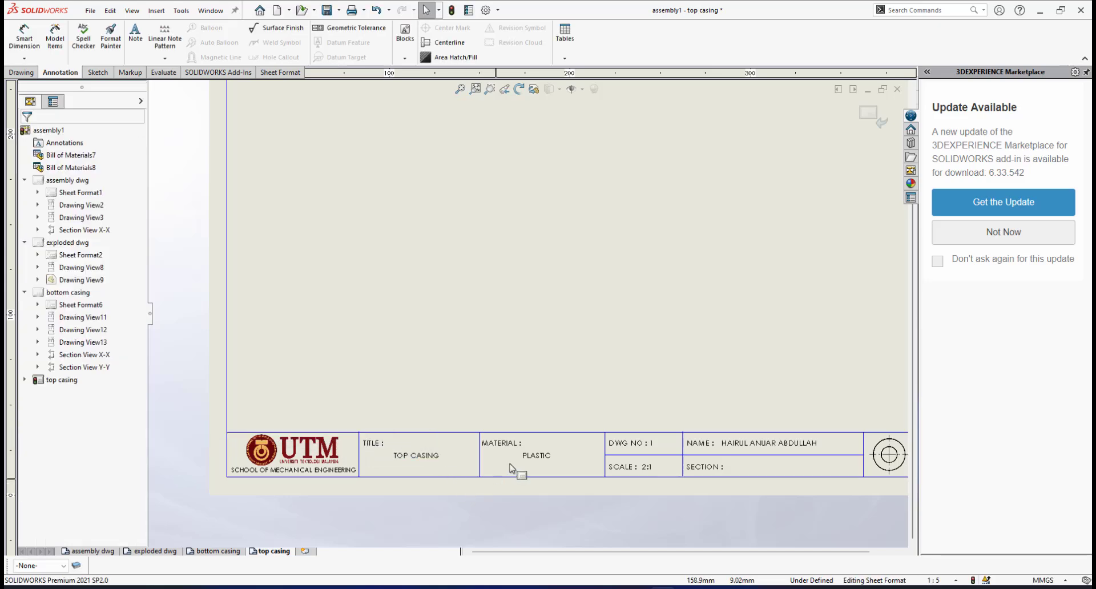
Remove the number from the title block's DWG NO note, leaving the field blank
scroll(648, 502, "down", 2)
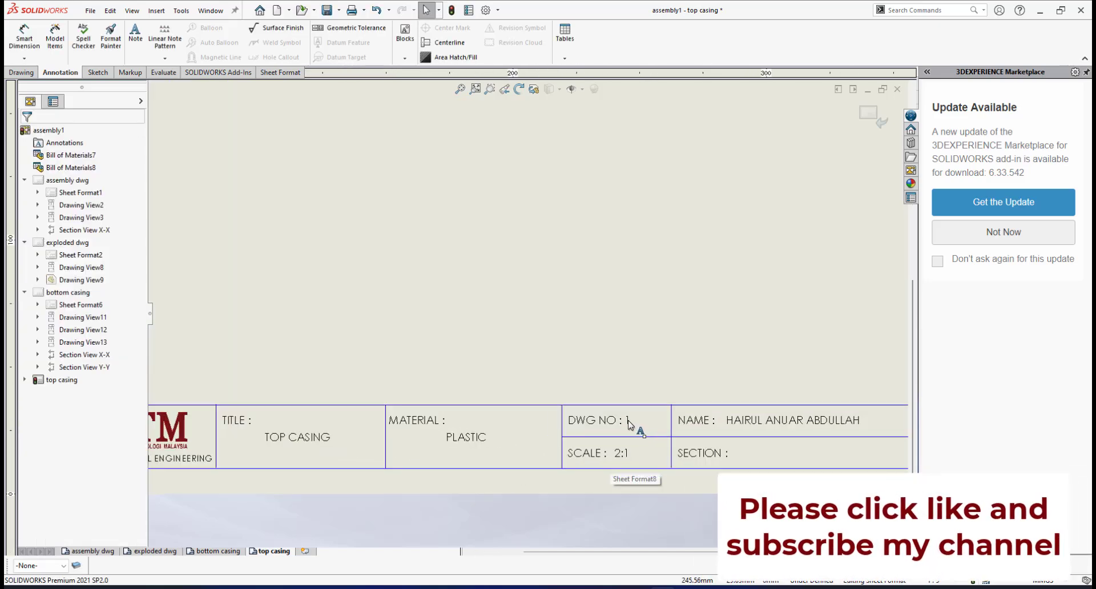
left_click(628, 424)
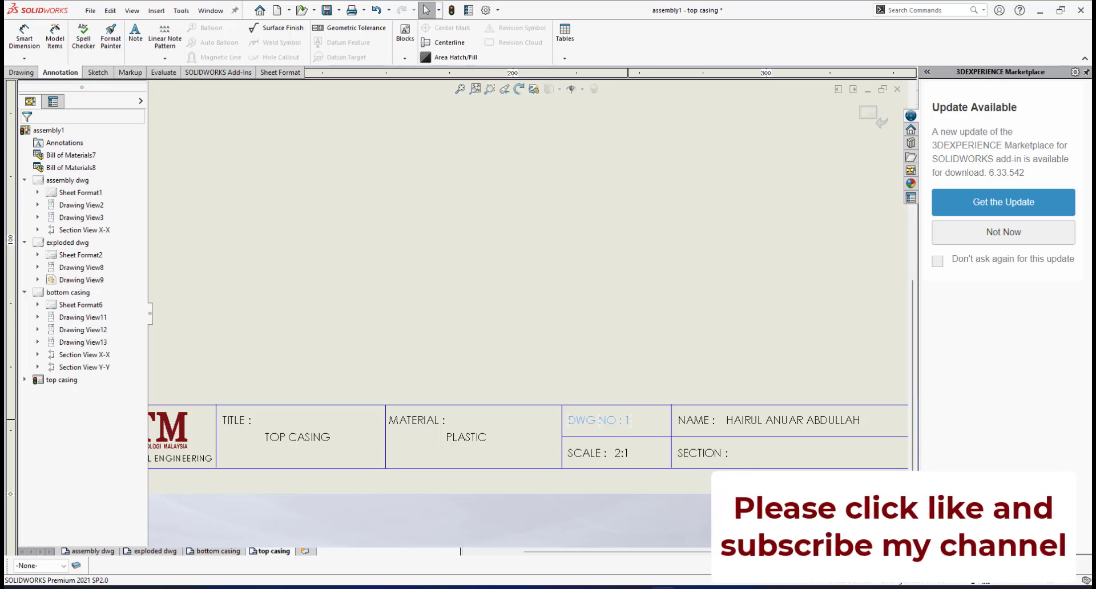
double_click(628, 422)
left_click(632, 421)
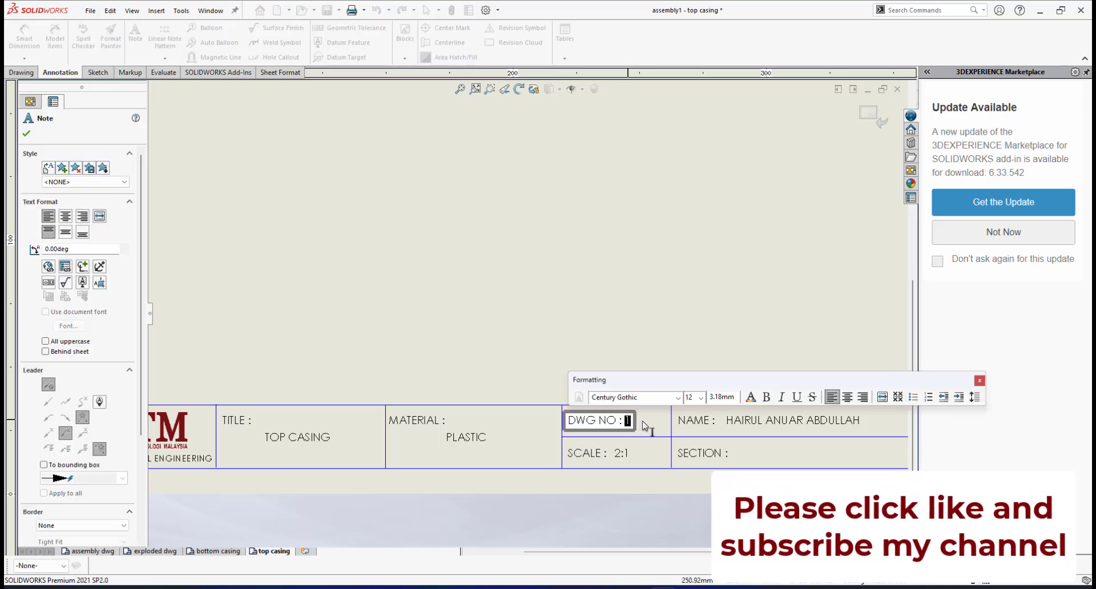
left_click(663, 487)
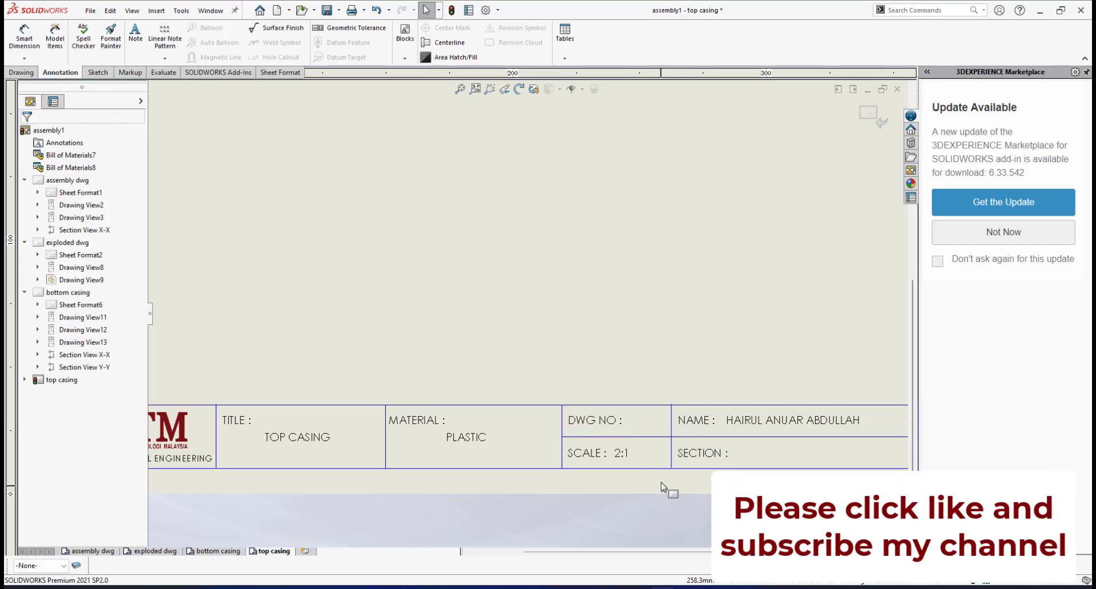
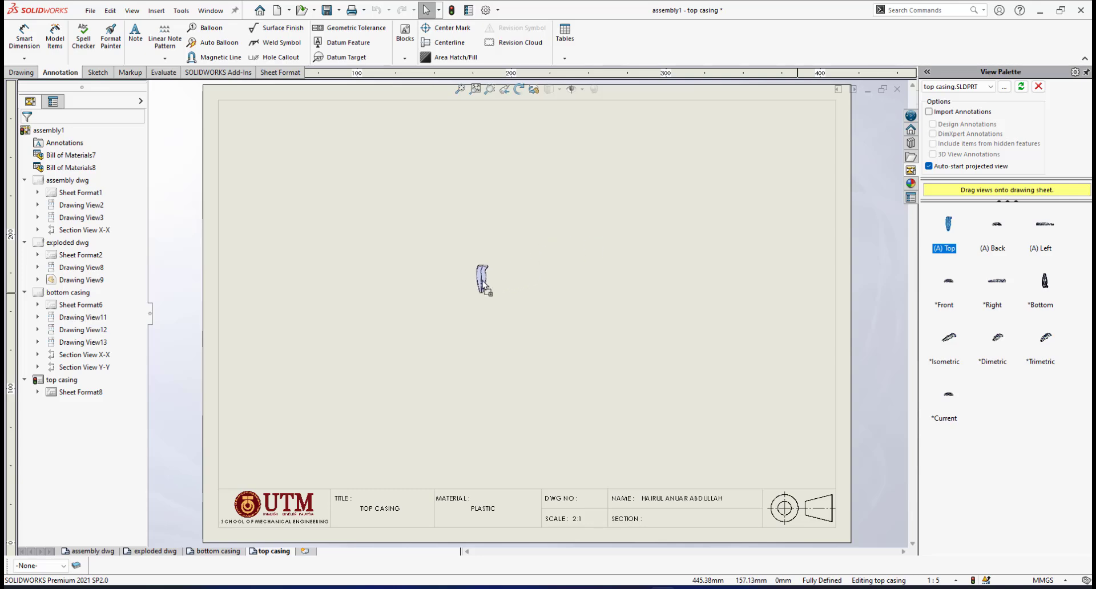
Place the Top view of top casing.SLDPRT near the middle of the sheet, without adding projected views
left_click_drag(483, 282, 483, 281)
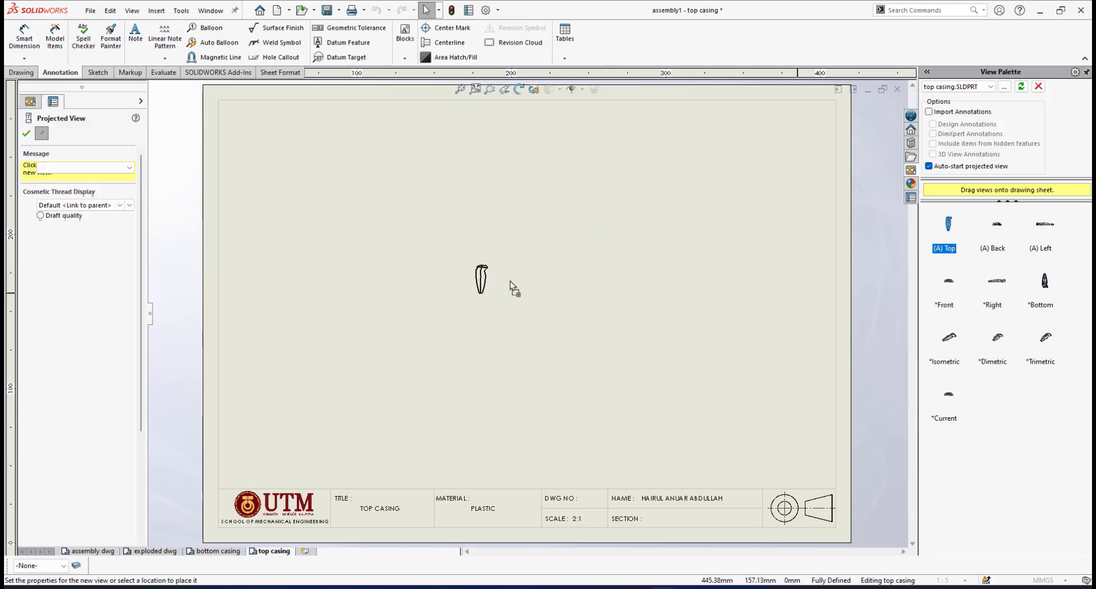
left_click(507, 281)
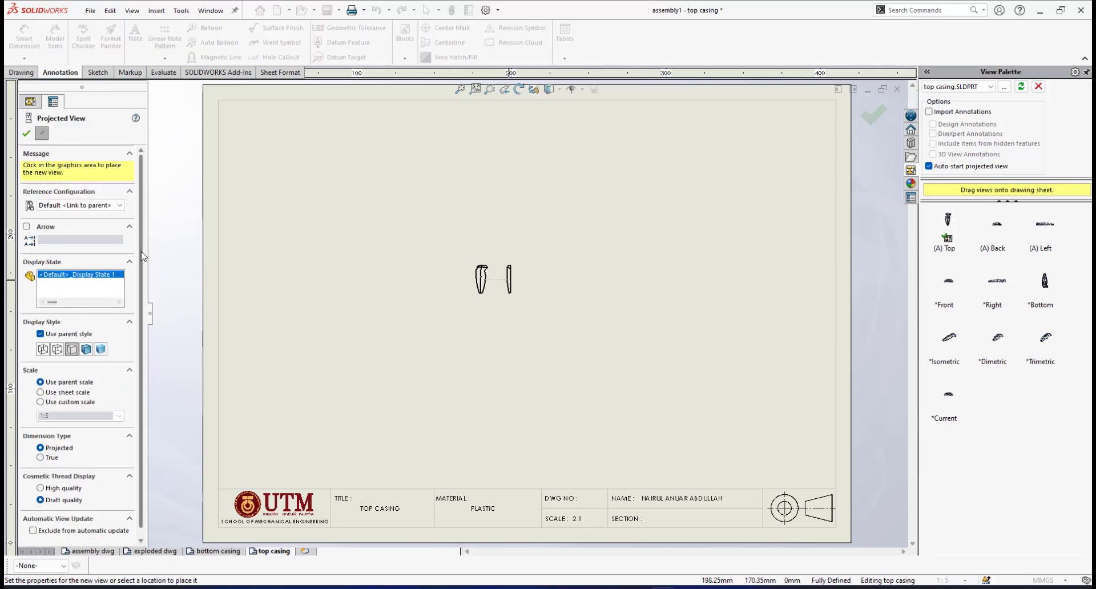
scroll(144, 322, "down", 1)
left_click(40, 394)
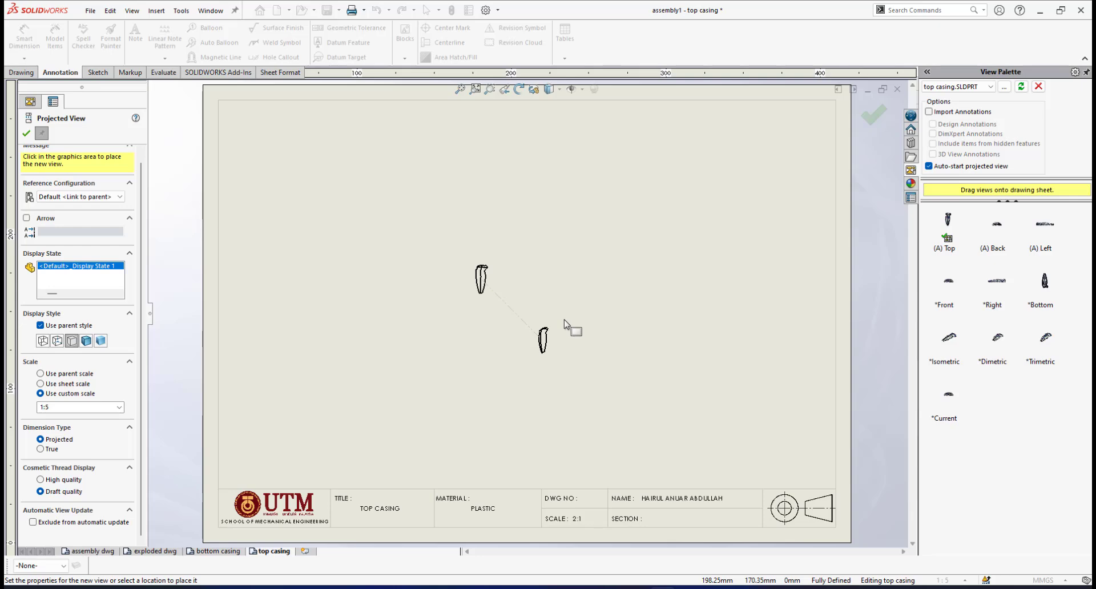
key("Escape")
Set the placed top casing view to a custom scale of 2:1
left_click(491, 281)
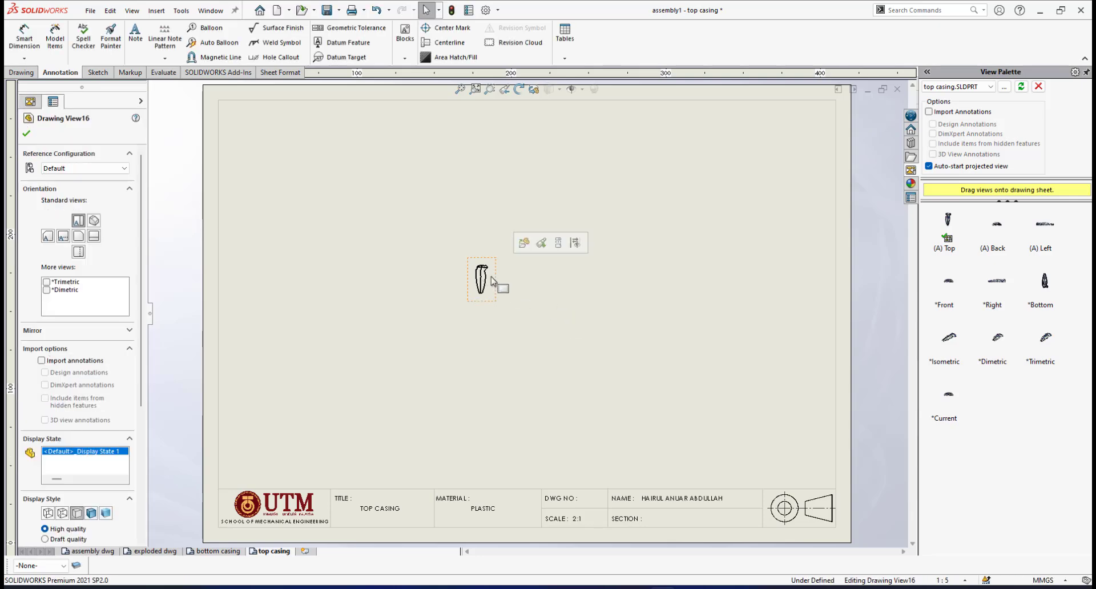
scroll(137, 365, "down", 3)
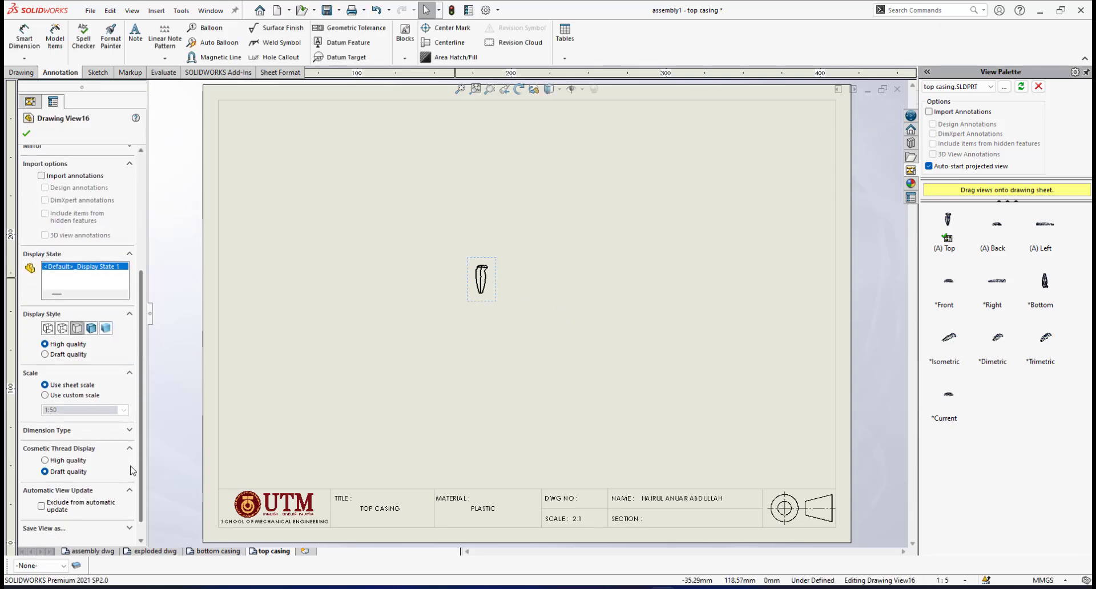
left_click(45, 395)
left_click(125, 410)
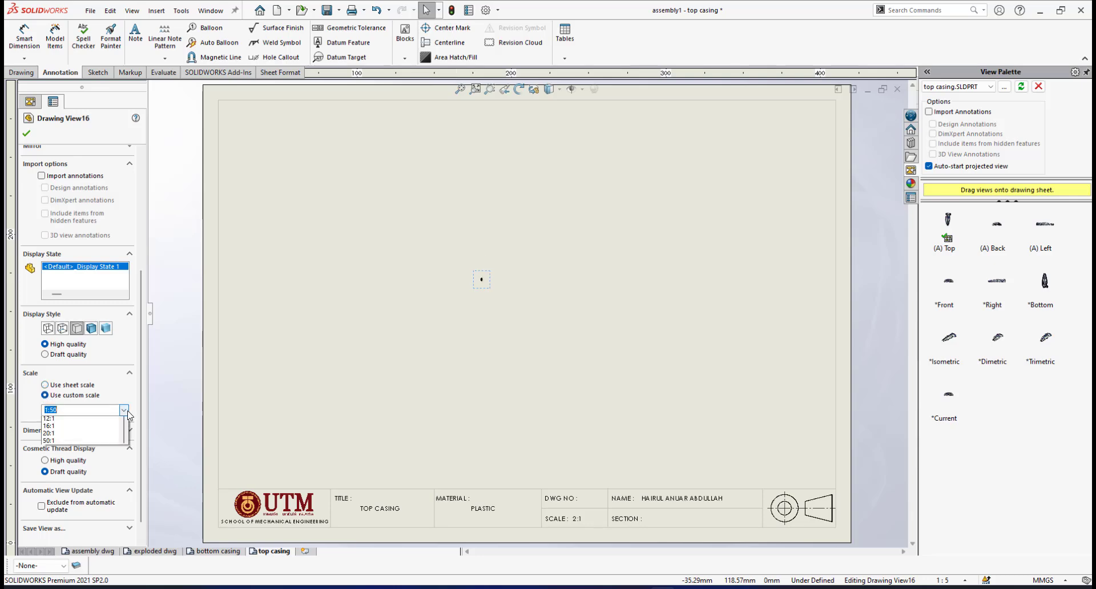
left_click(90, 449)
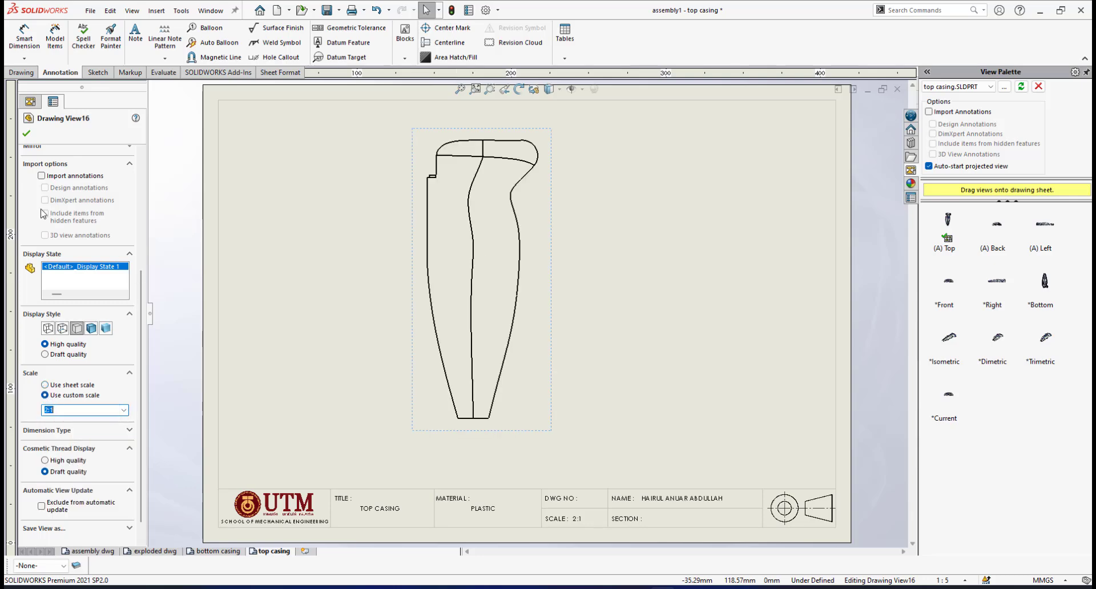
left_click(26, 135)
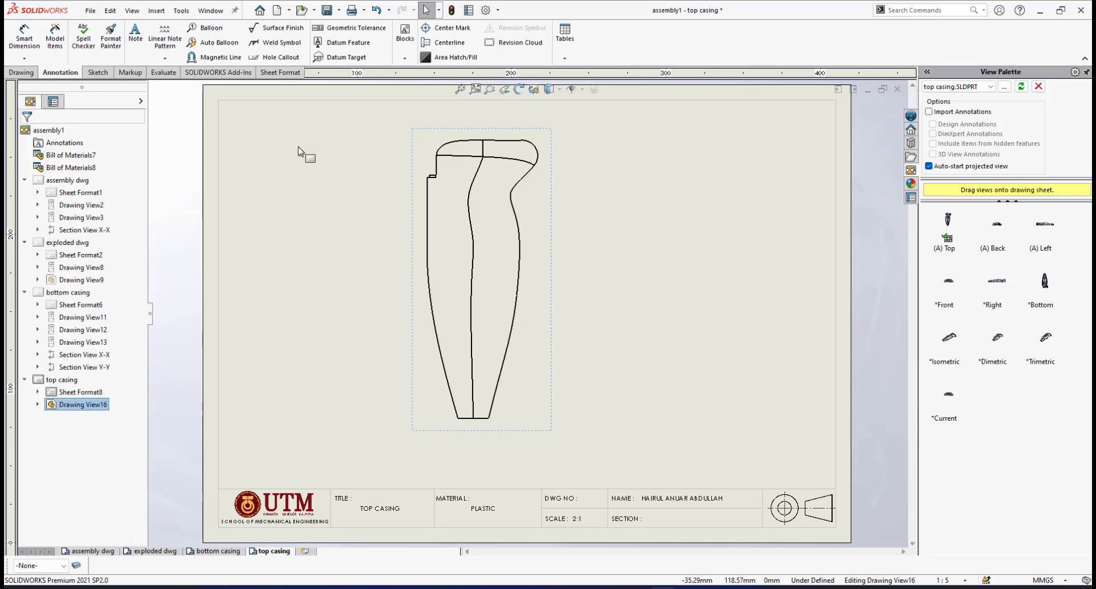
Remove the tangent edges from the top casing view and display its hidden lines
right_click(550, 197)
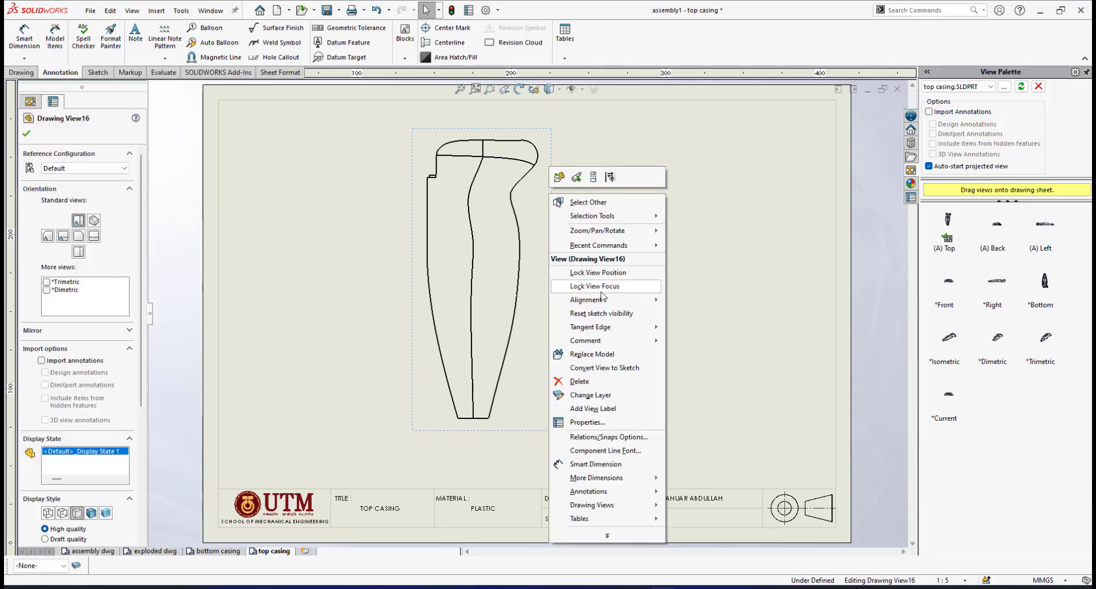
mouse_move(614, 328)
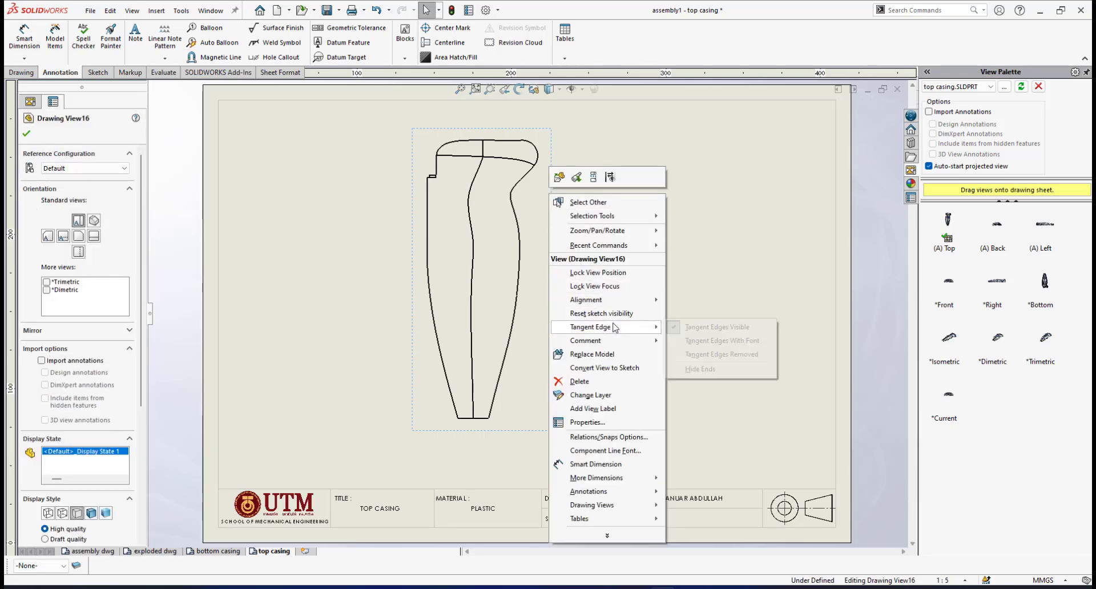
left_click(713, 355)
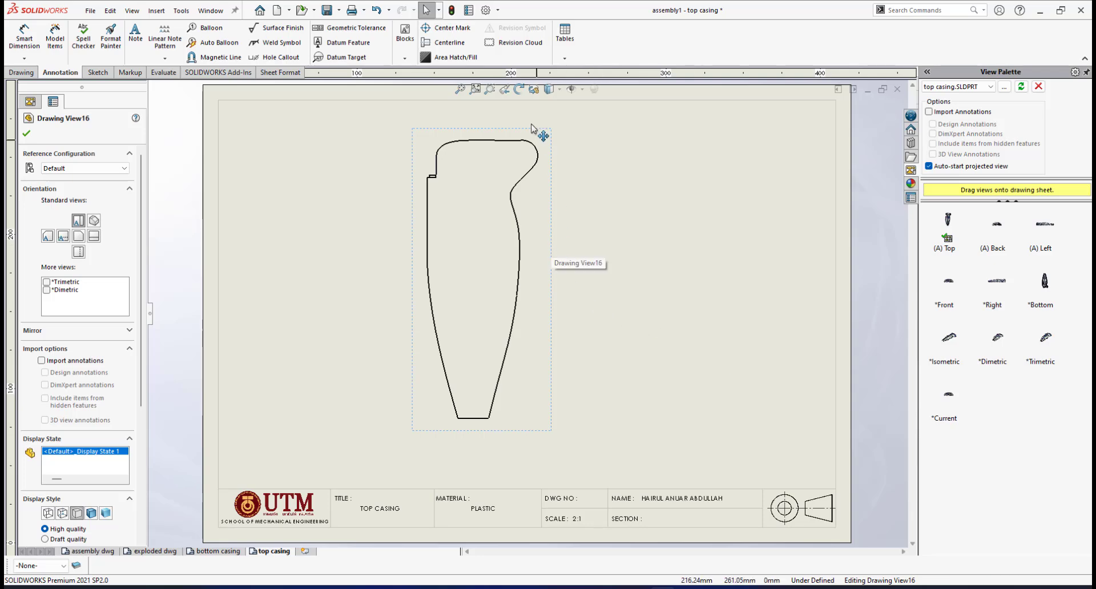
left_click(559, 90)
left_click(552, 157)
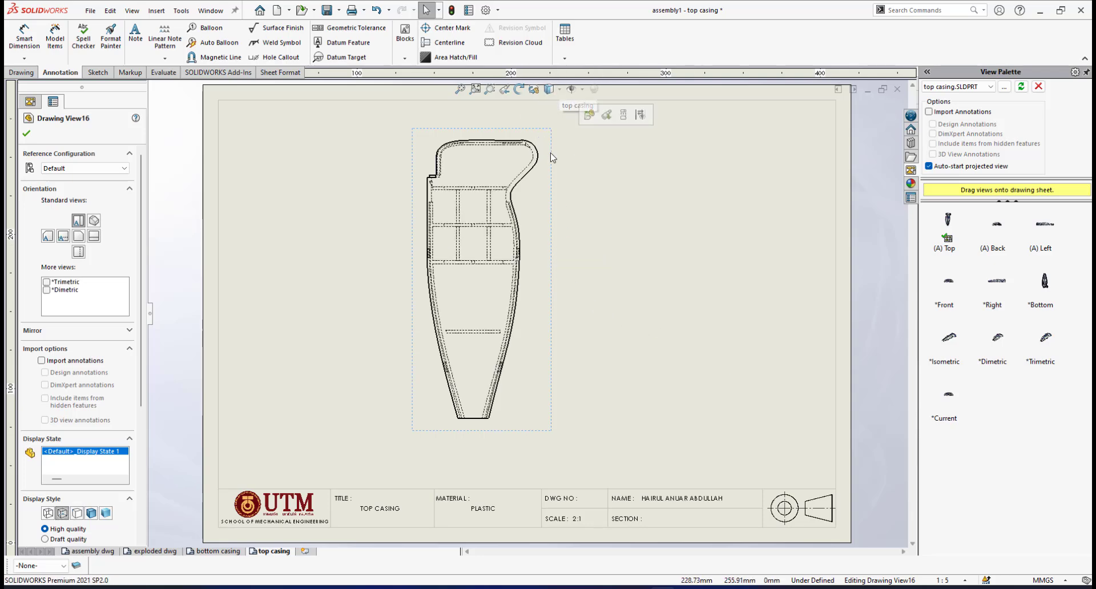
Rotate the top casing view by -90 degrees so that it lies horizontally
right_click(550, 166)
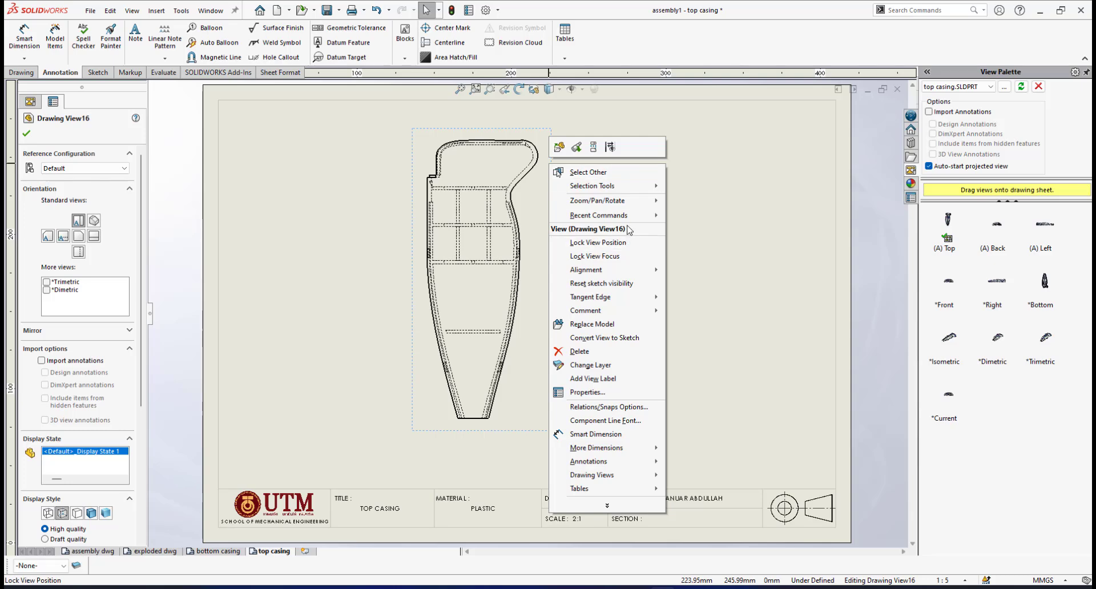
mouse_move(622, 200)
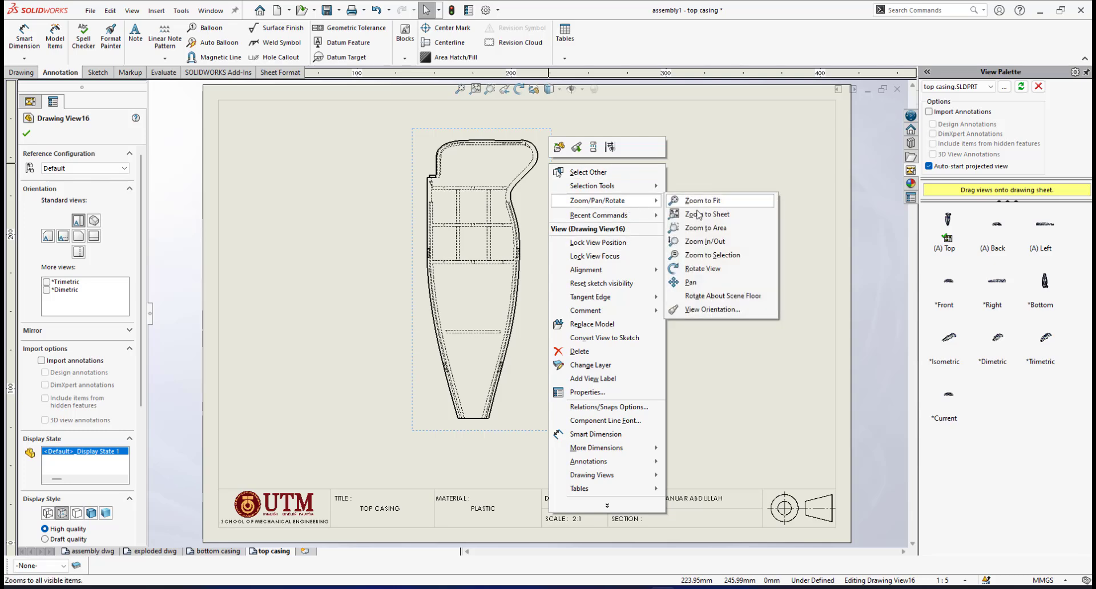
left_click(705, 272)
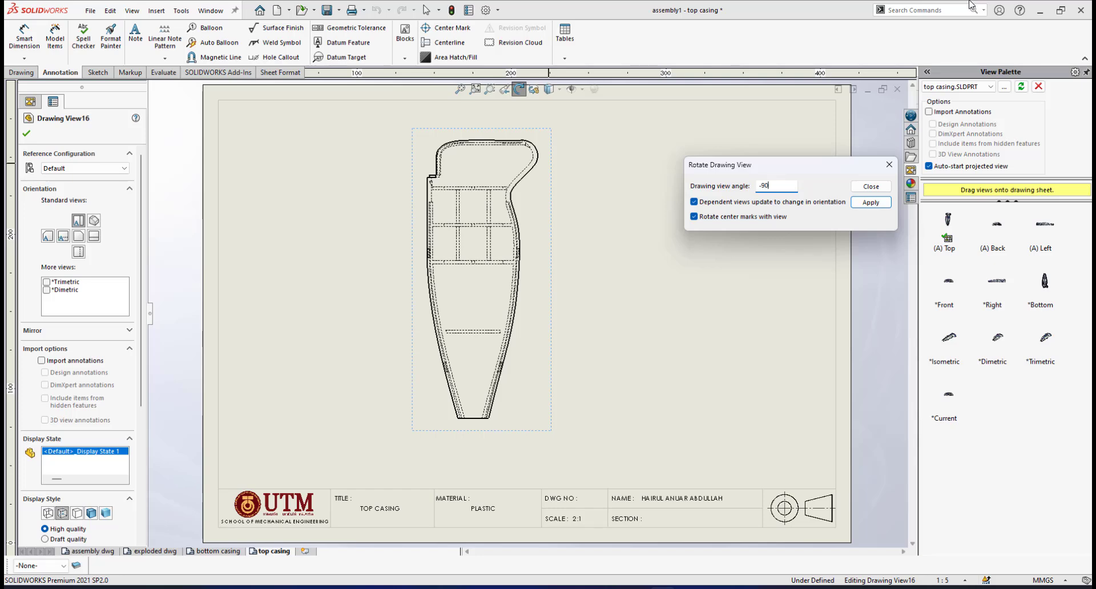
type("-90")
key("Return")
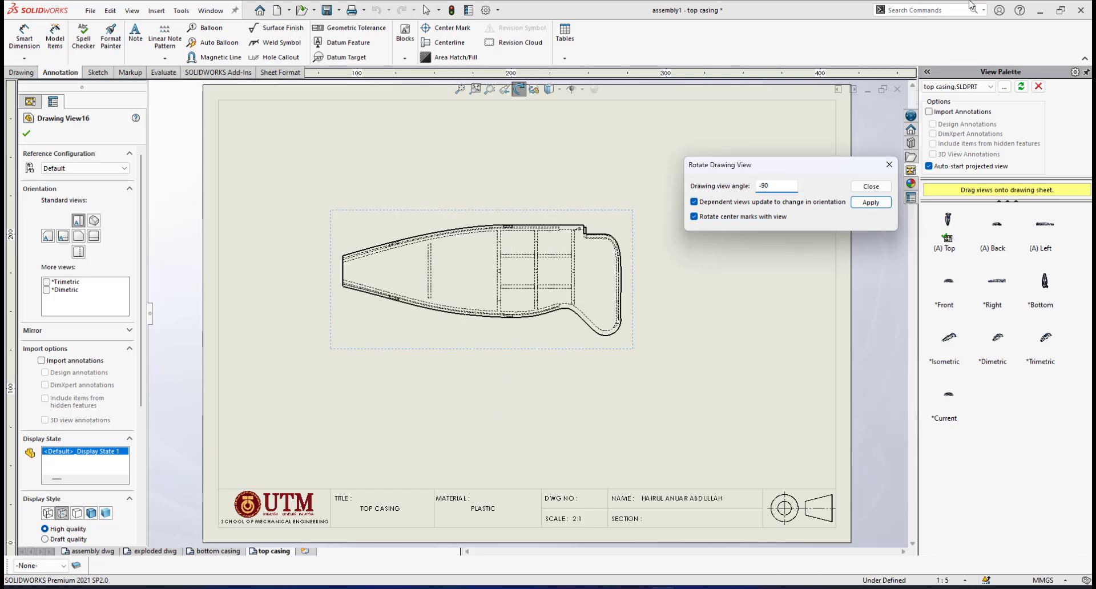
left_click(872, 190)
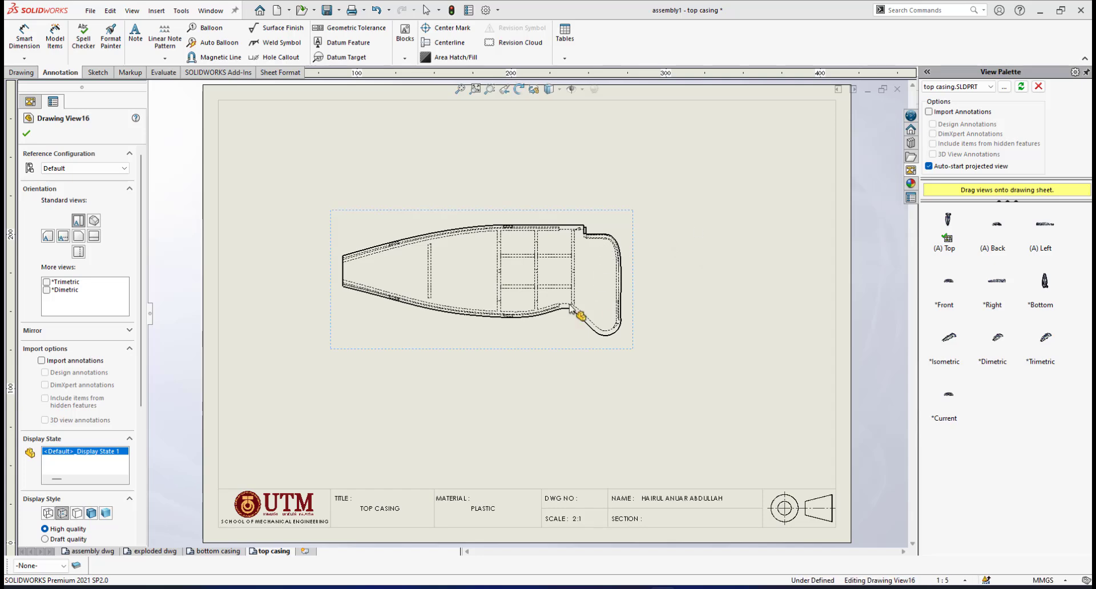
Move the rotated top casing view up and to the right on the sheet
scroll(479, 318, "up", 2)
scroll(479, 318, "down", 2)
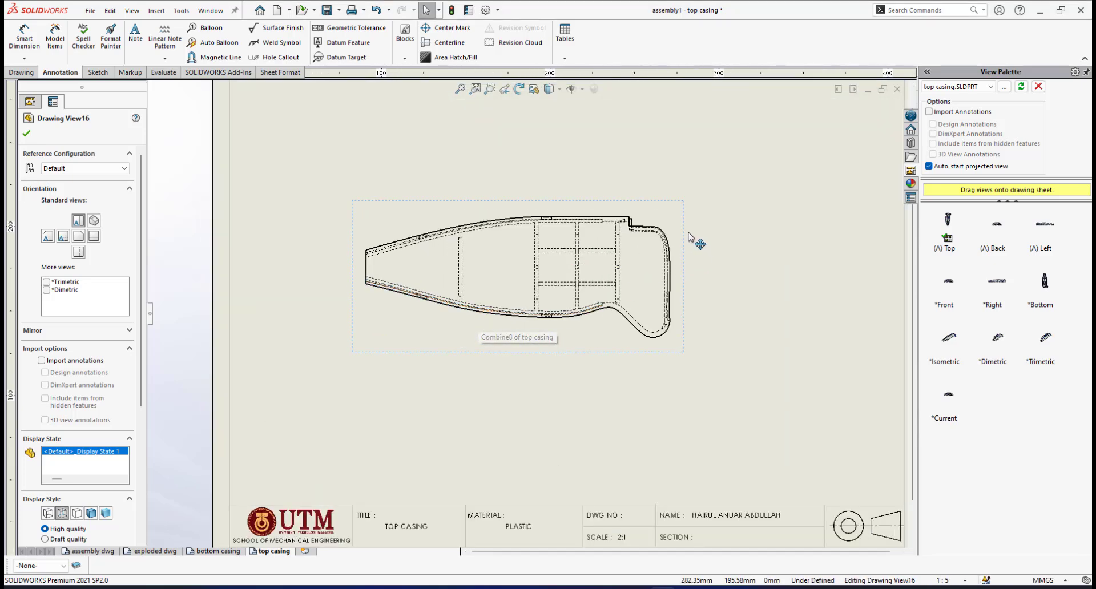
left_click_drag(683, 226, 749, 192)
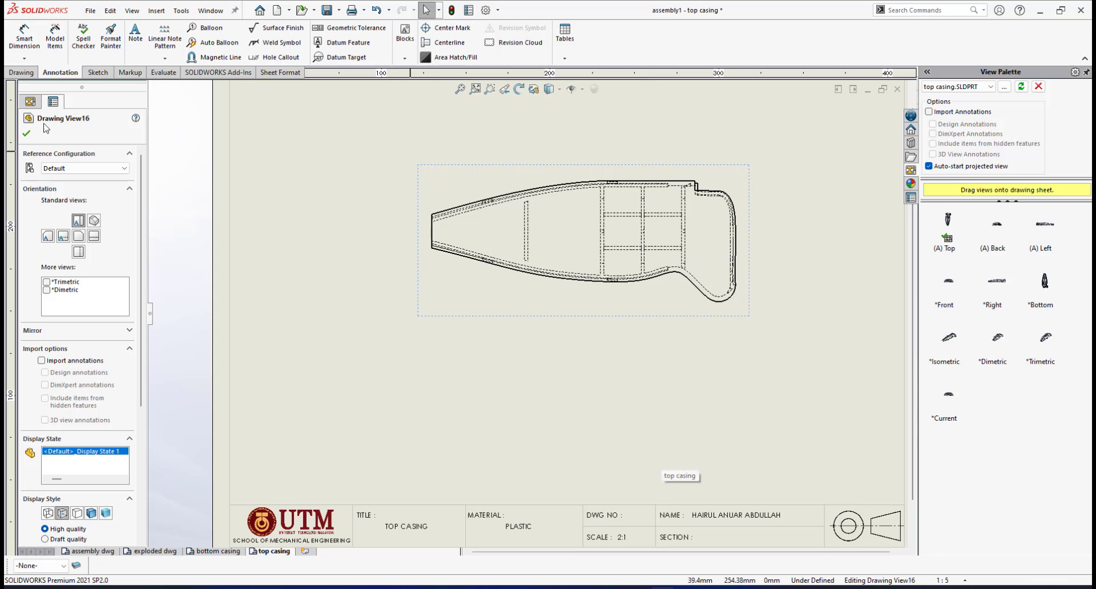
Add a horizontal section cutting line through the midpoint of the top casing view's narrow end edge
left_click(21, 72)
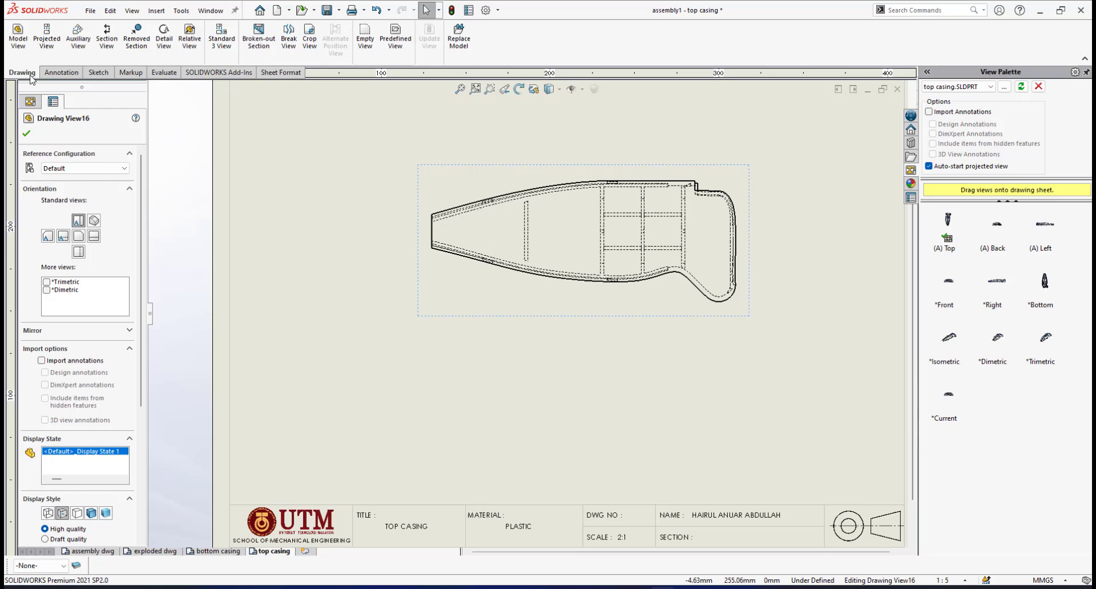
left_click(107, 37)
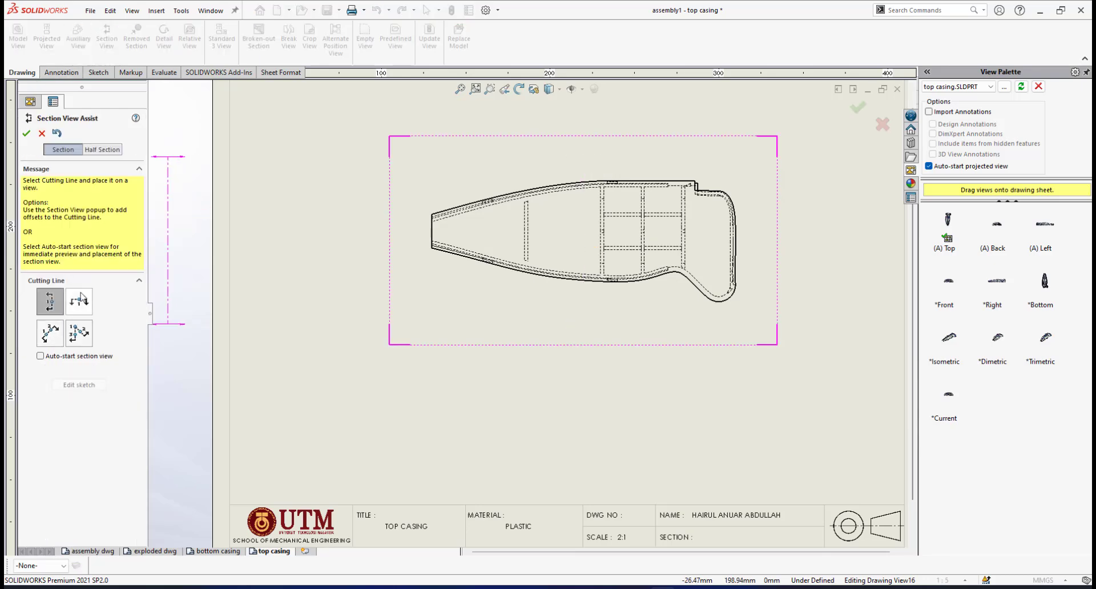
left_click(80, 298)
scroll(566, 238, "down", 5)
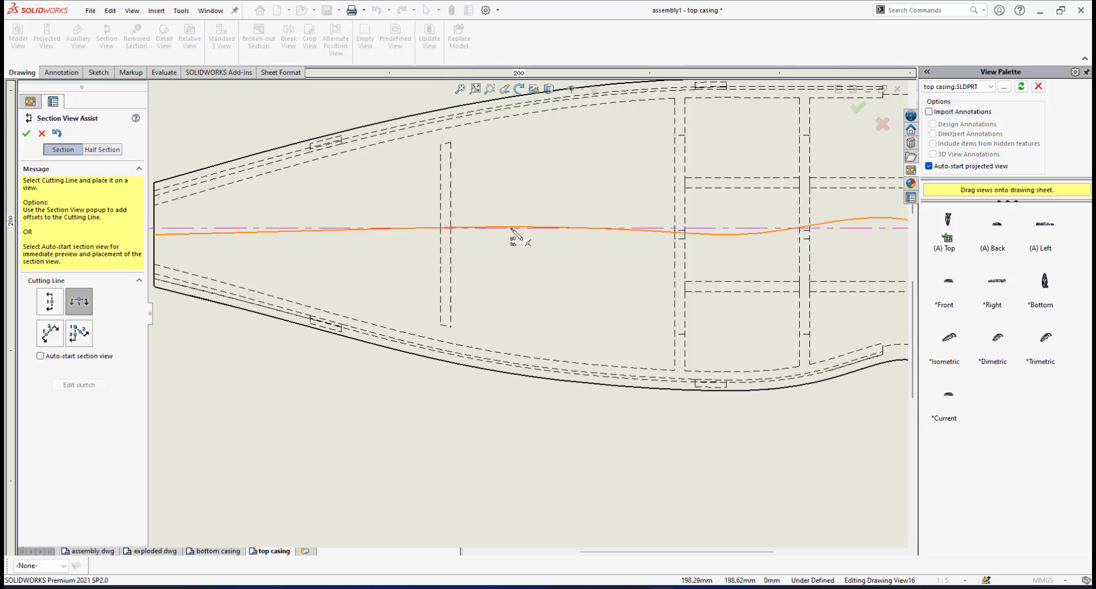
scroll(509, 231, "up", 3)
scroll(341, 280, "down", 1)
scroll(340, 280, "down", 2)
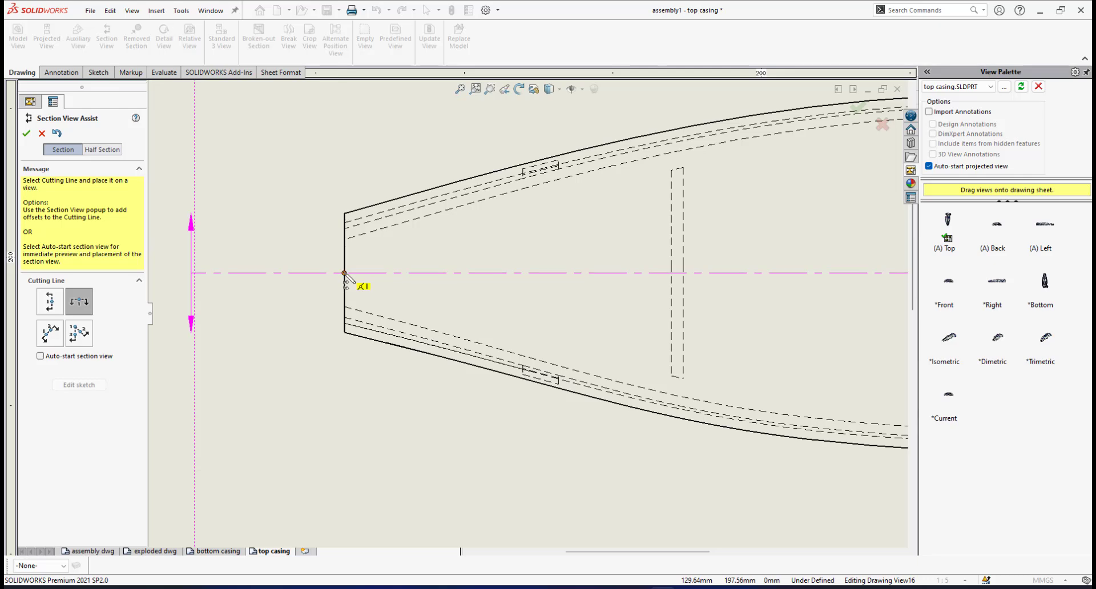
left_click(344, 273)
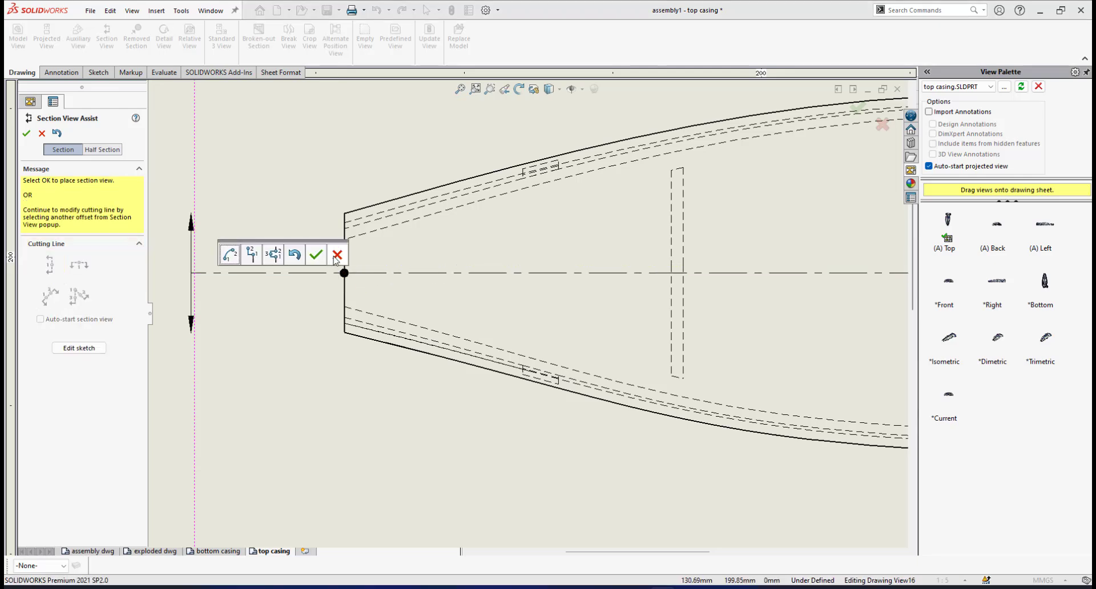
left_click(320, 257)
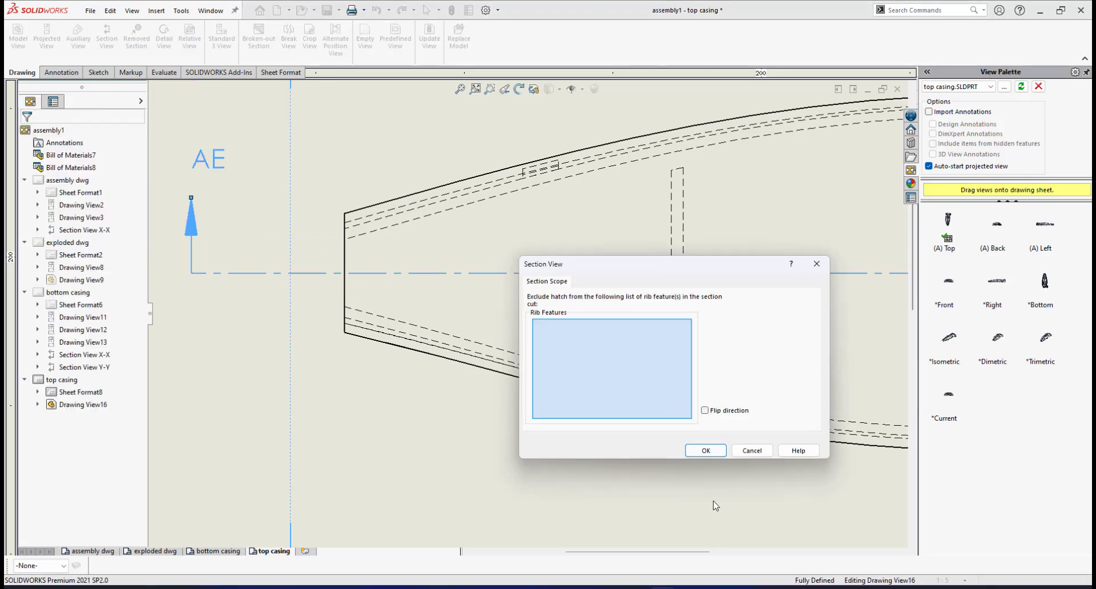
Accept the section scope without excluding any rib features and place the section view directly below the top casing view
left_click(706, 450)
scroll(706, 443, "up", 5)
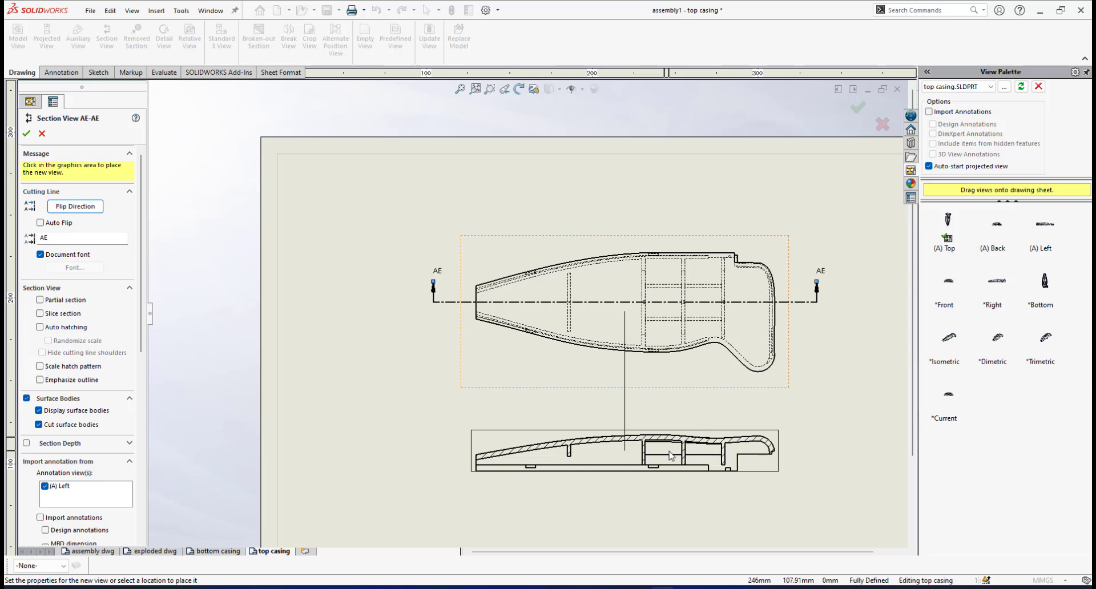
left_click(664, 460)
scroll(650, 459, "down", 2)
scroll(654, 435, "up", 3)
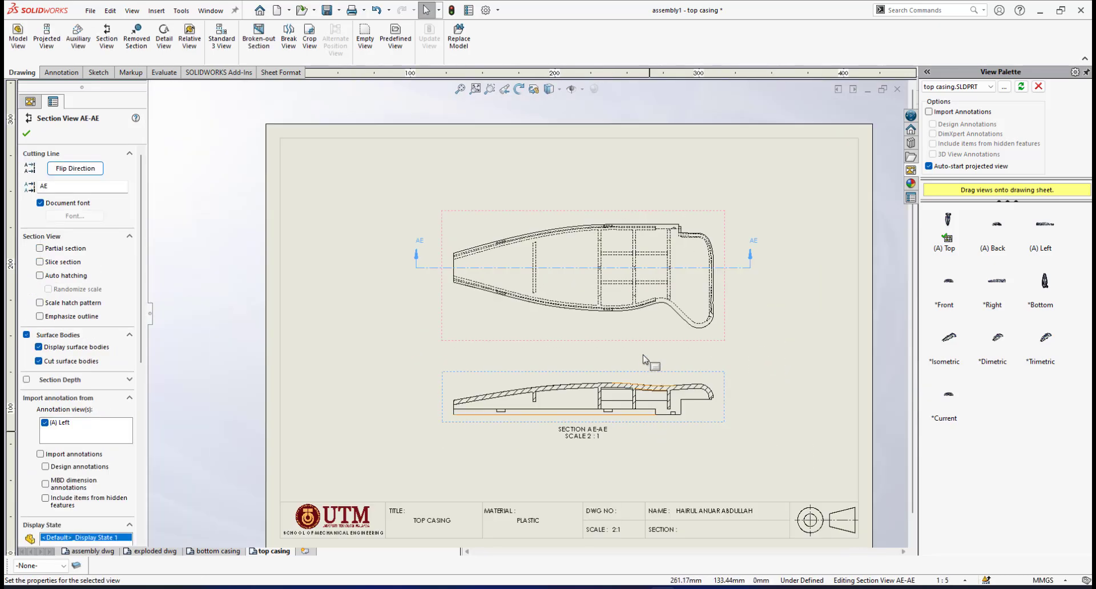
Change the section cutting line's label to X and accept reusing a label that is already in use
scroll(643, 356, "down", 1)
scroll(695, 280, "down", 2)
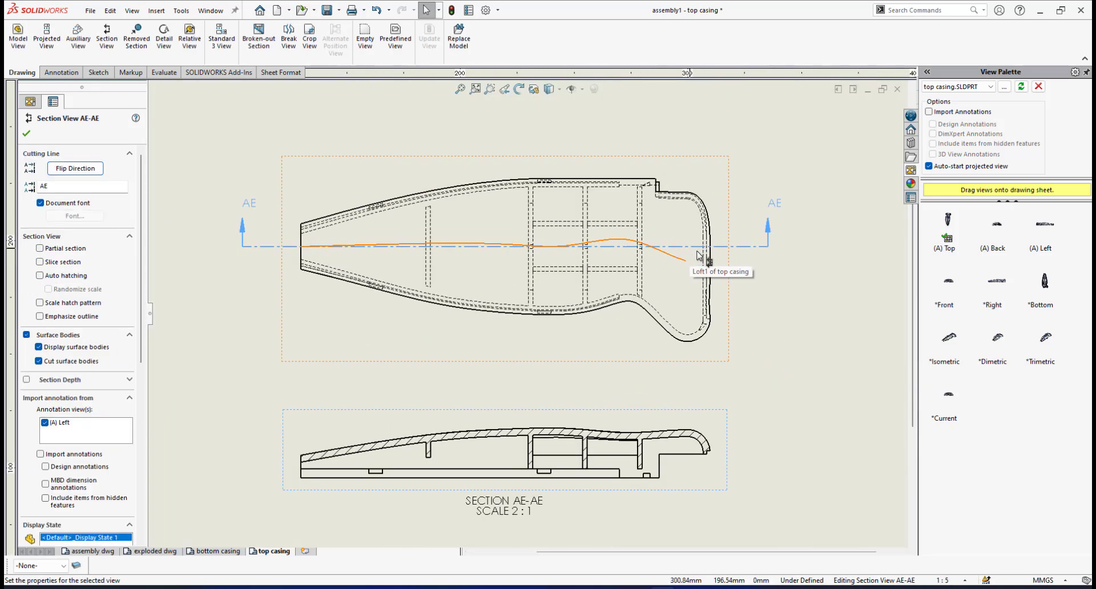
left_click(767, 238)
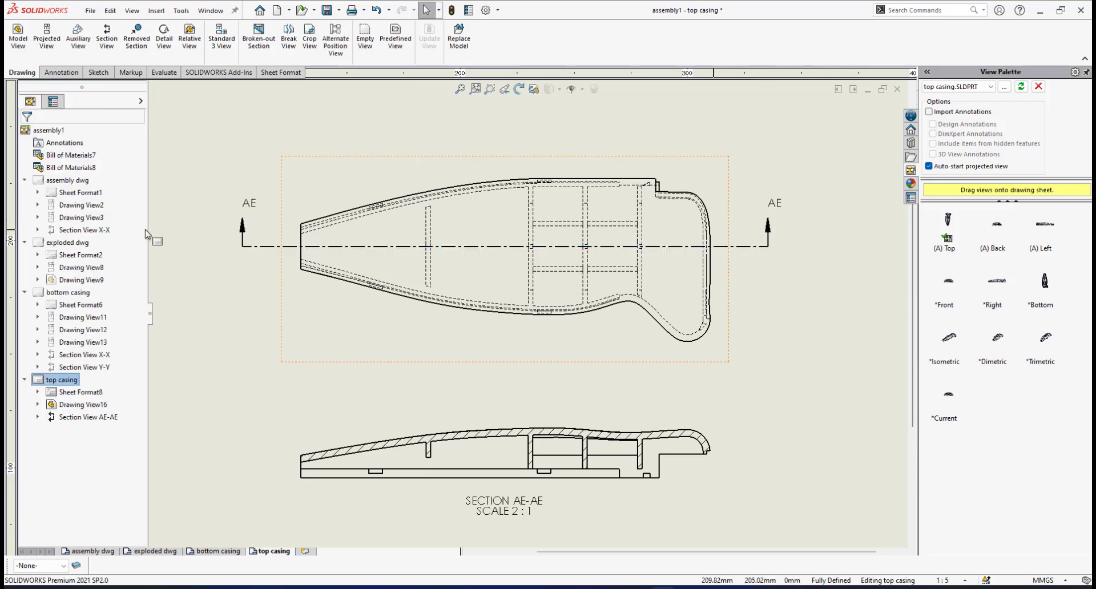
left_click(765, 246)
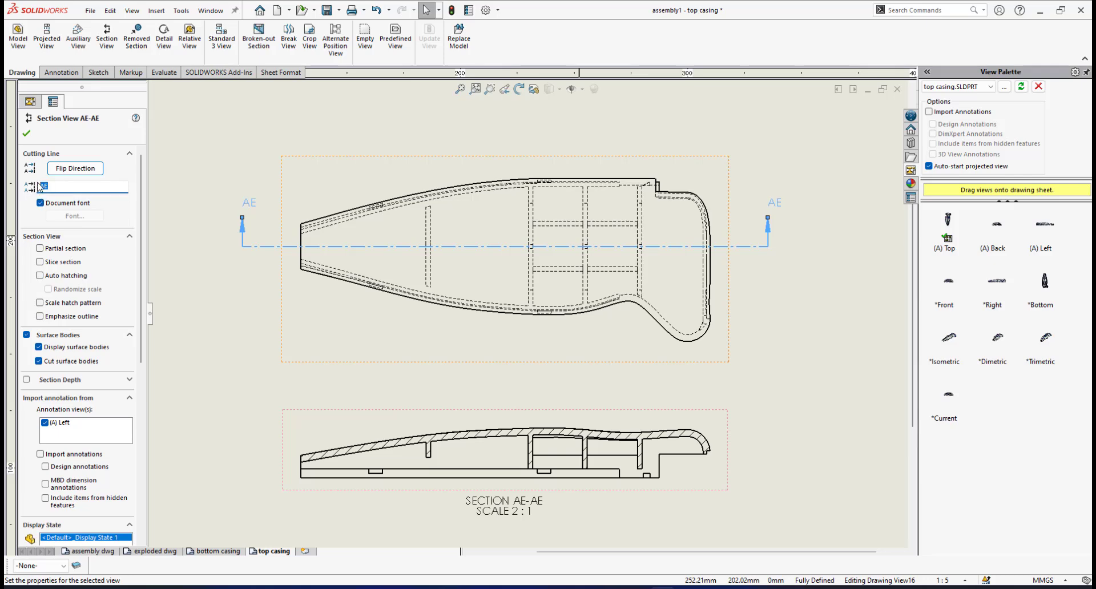
type("X")
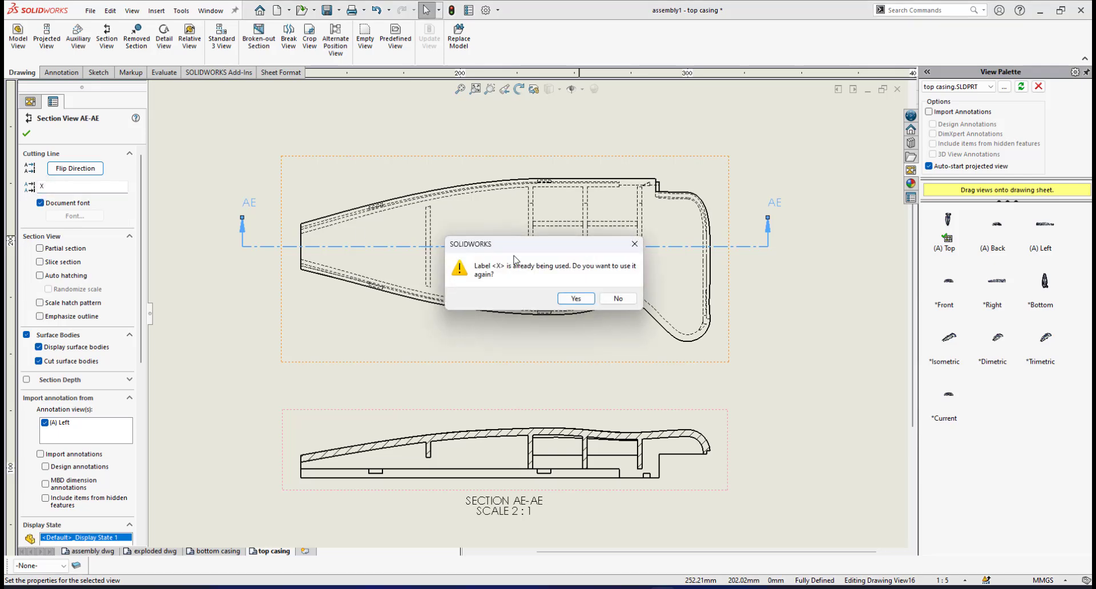
left_click(576, 299)
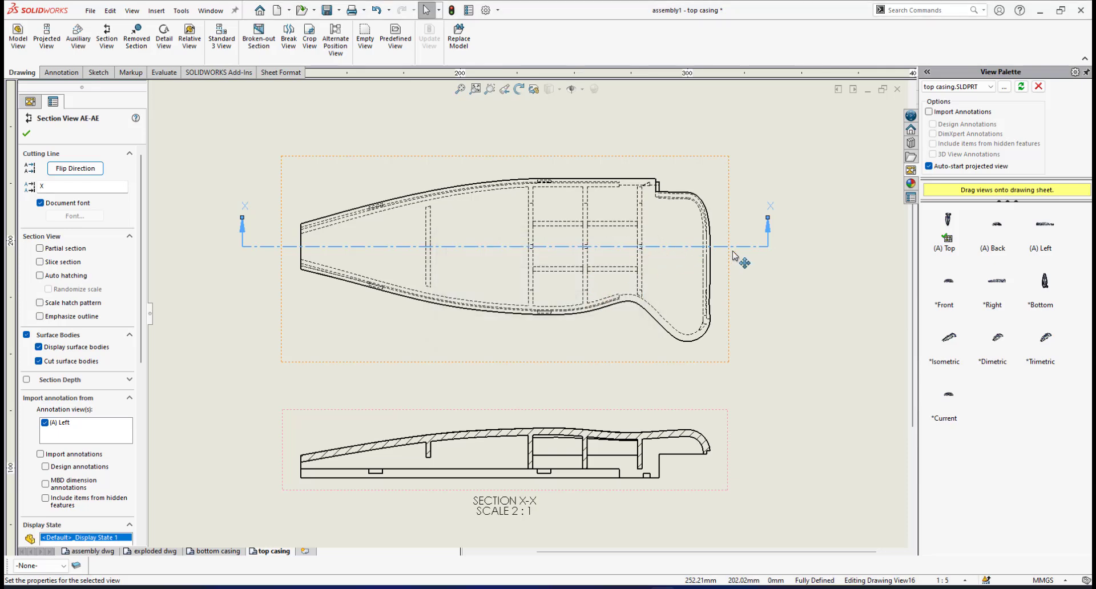
Edit the sketch of cutting line X-X, shortening both ends so they sit closer to the casing outline
right_click(768, 249)
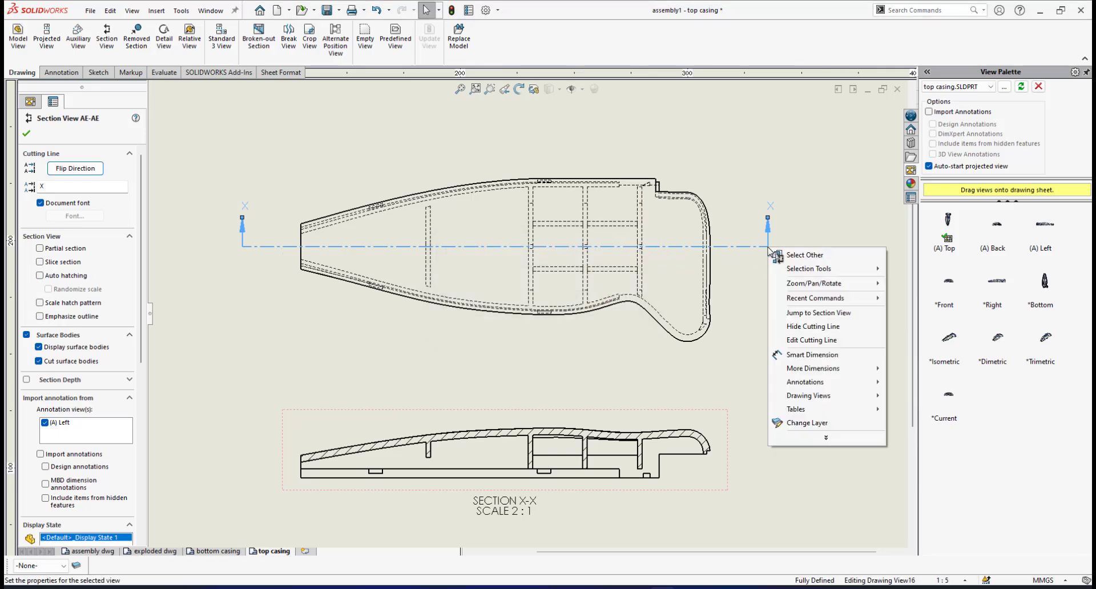
left_click(829, 342)
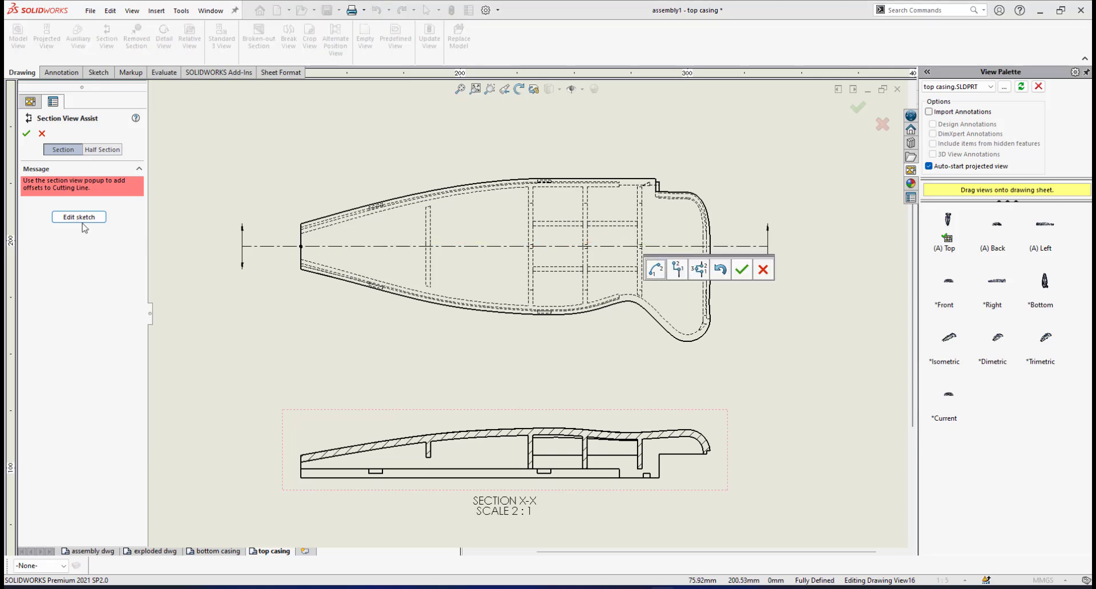
left_click(83, 220)
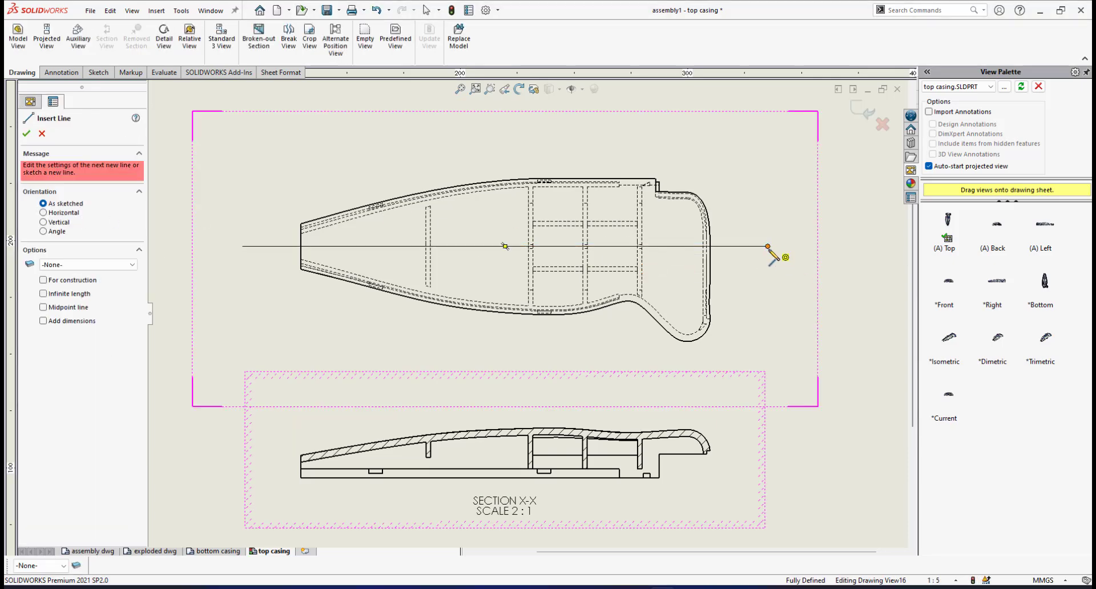
key("Escape")
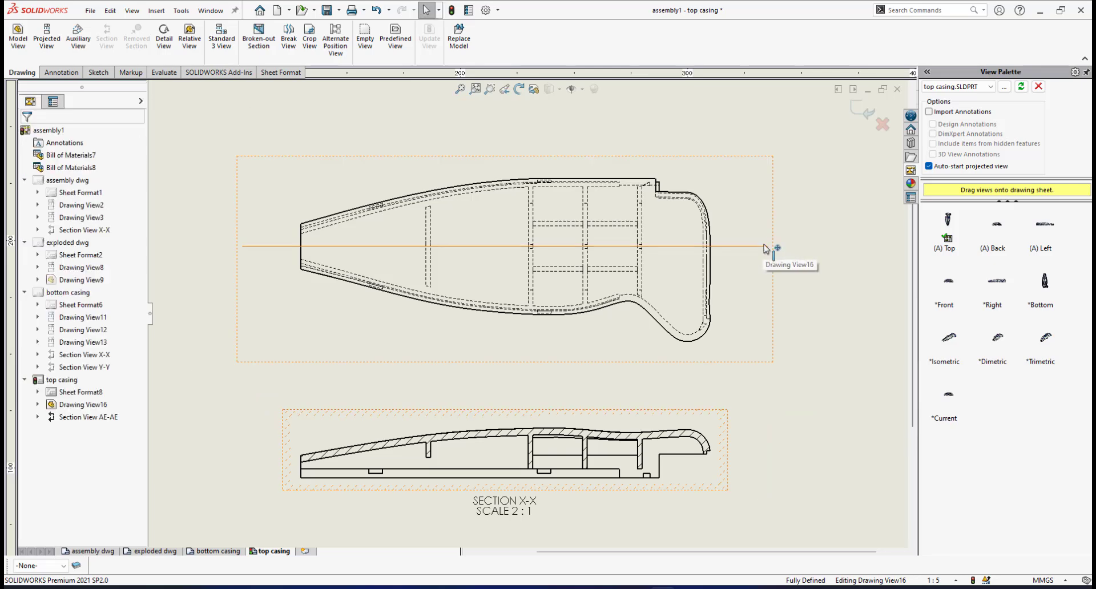
left_click_drag(767, 246, 740, 247)
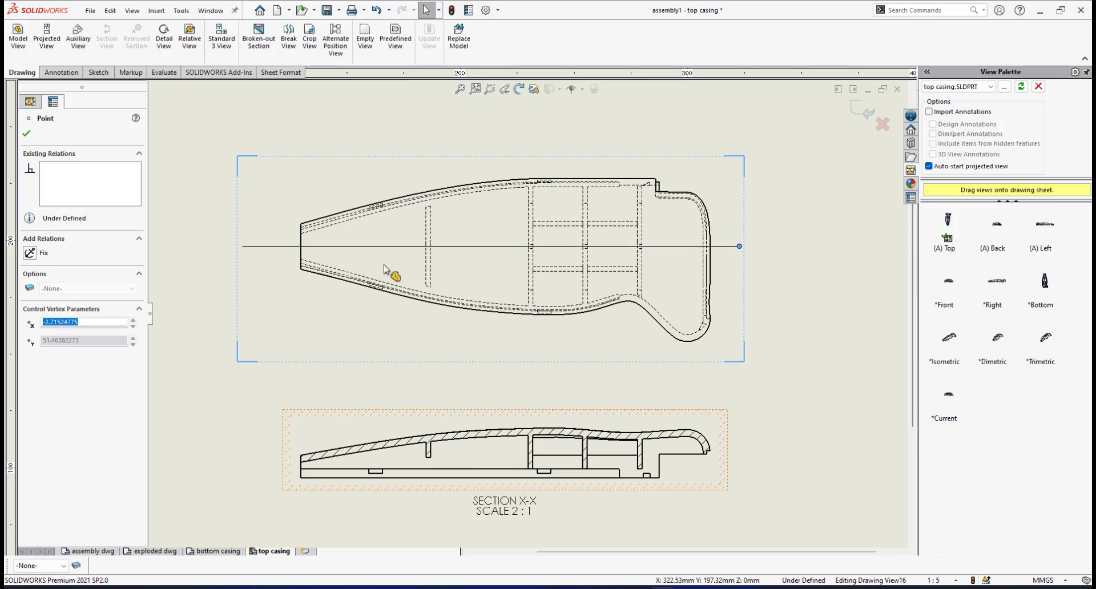
left_click_drag(242, 247, 273, 246)
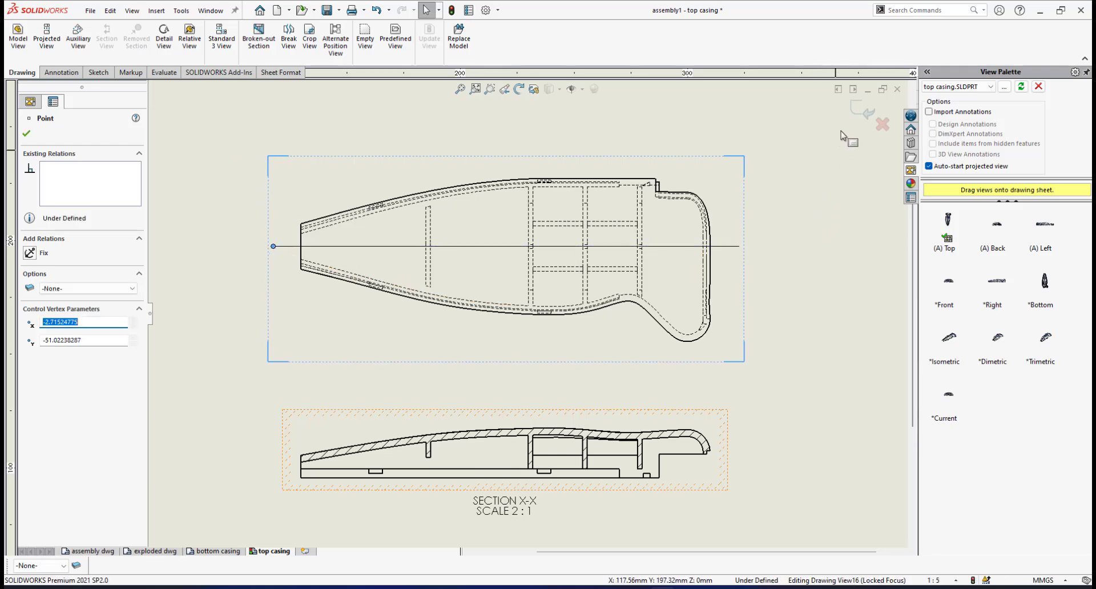
left_click(864, 110)
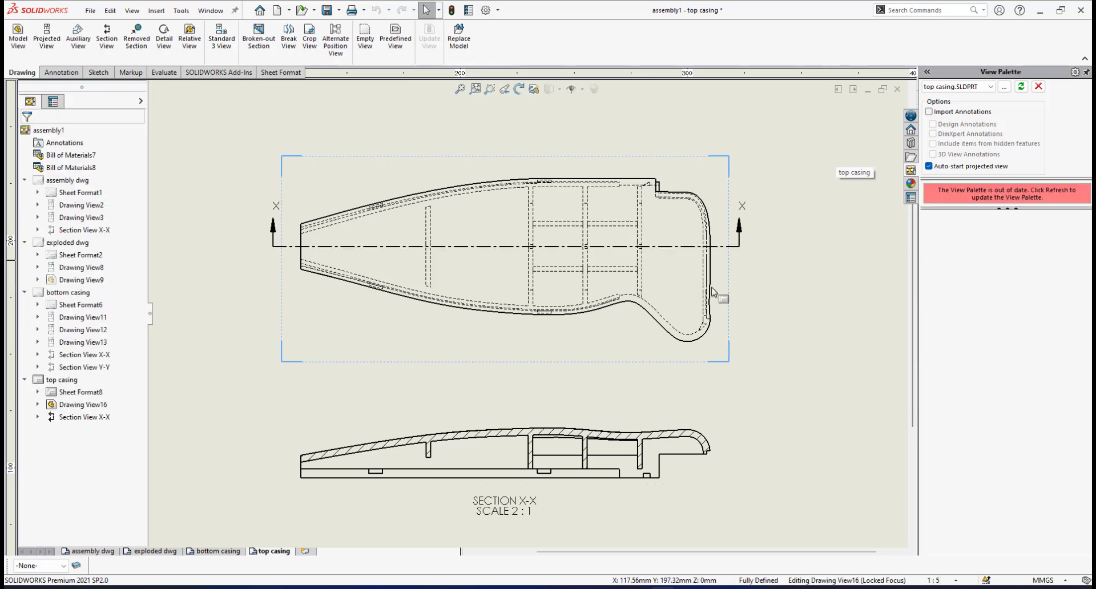
Move the section X-X label slightly lower and delete its scale line, leaving only the section name
scroll(514, 451, "down", 2)
scroll(565, 437, "up", 3)
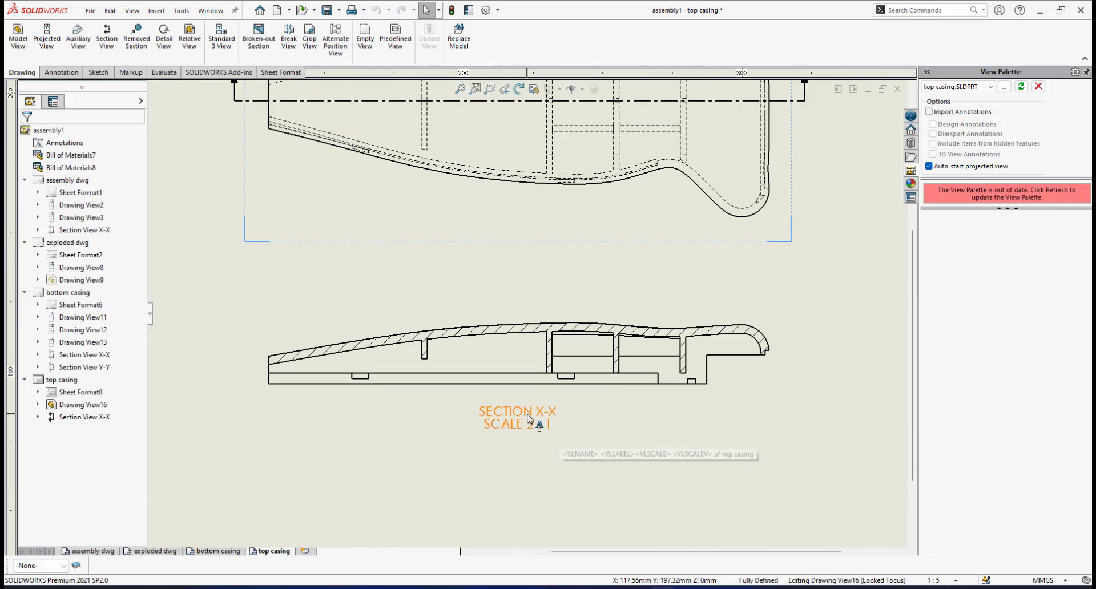
left_click_drag(528, 418, 532, 443)
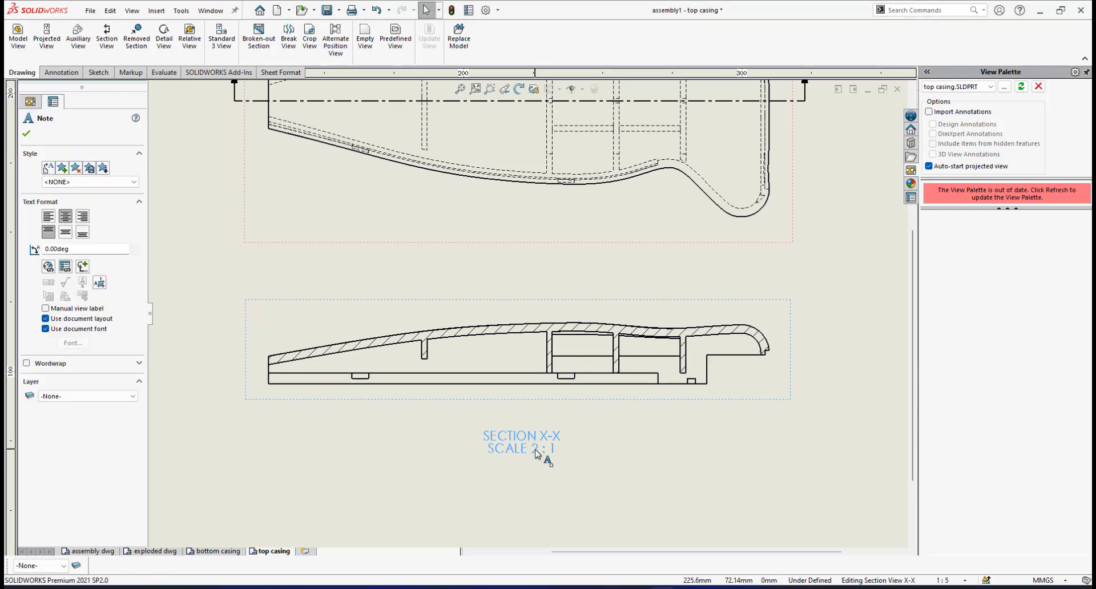
double_click(537, 454)
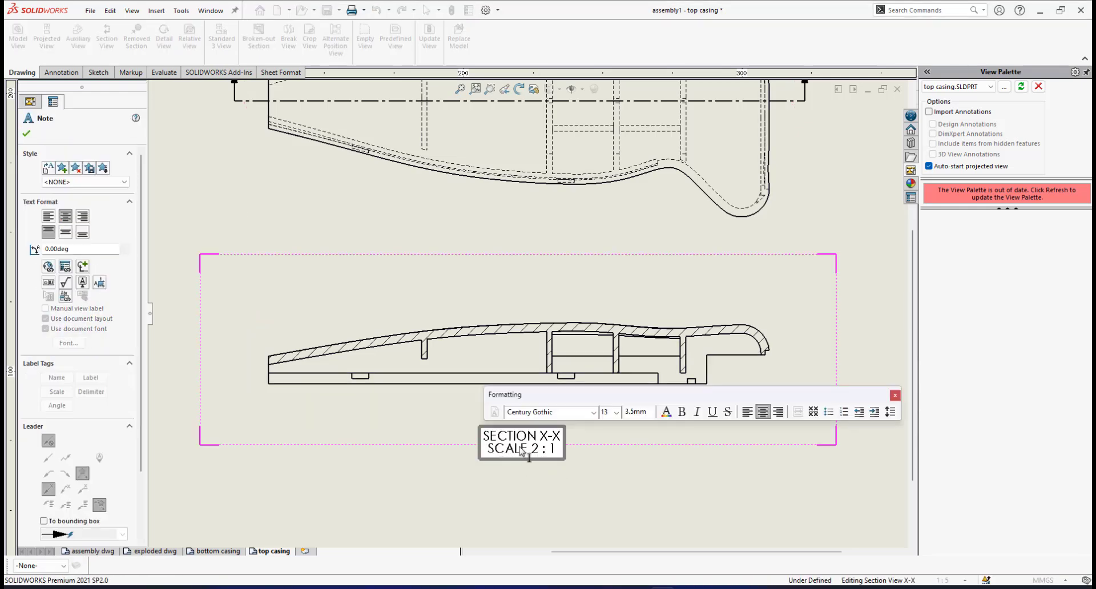
key("Delete")
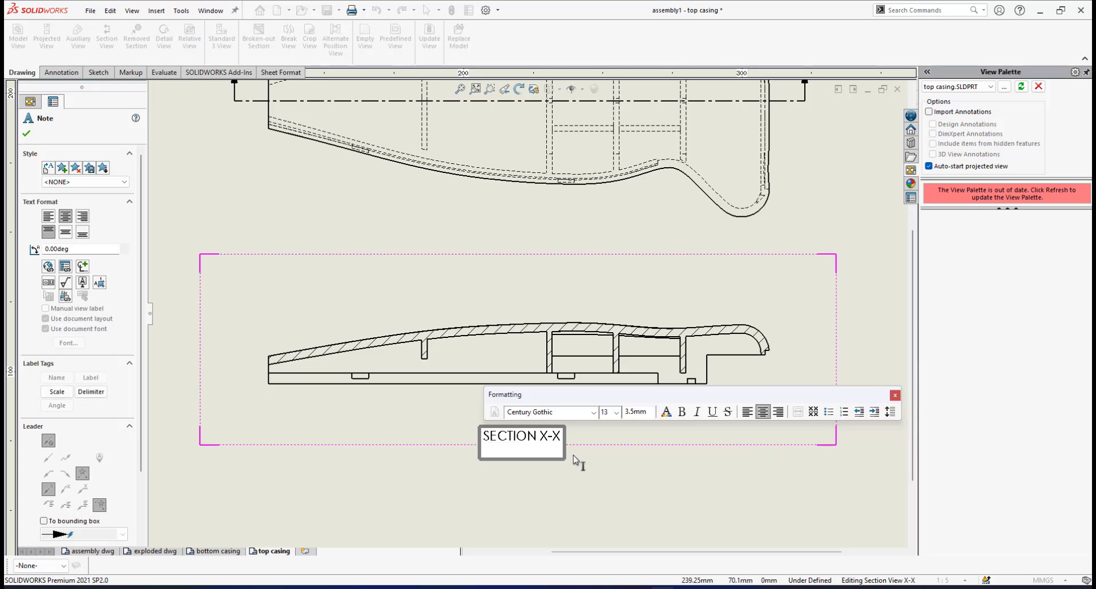
left_click(584, 484)
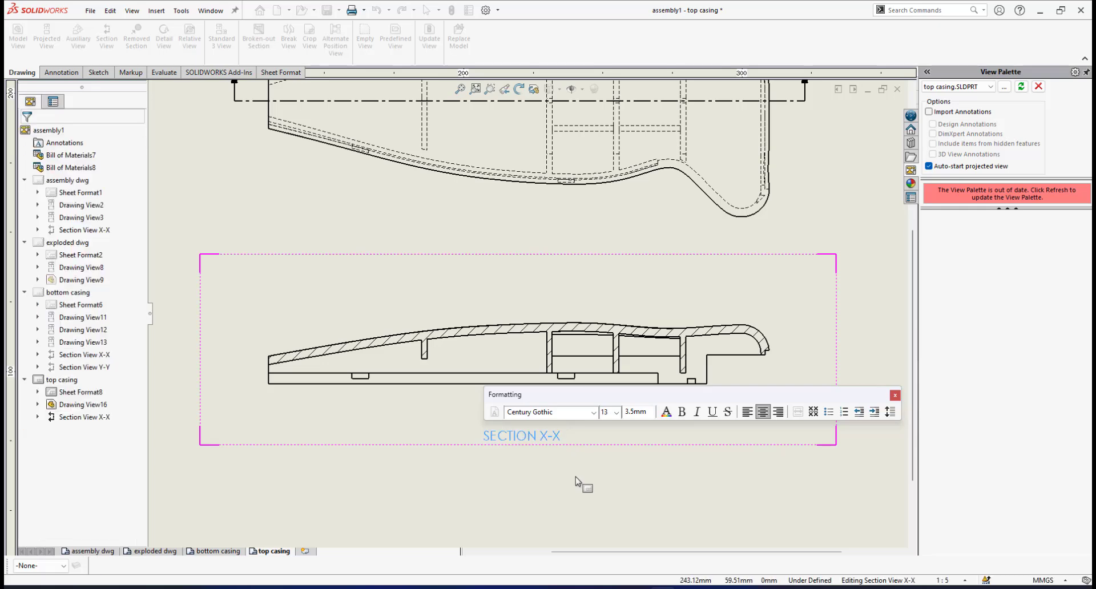
Reposition the views on the sheet, shifting the top view down and slightly right and adjusting the section view's spacing below it
key("f")
scroll(569, 482, "down", 3)
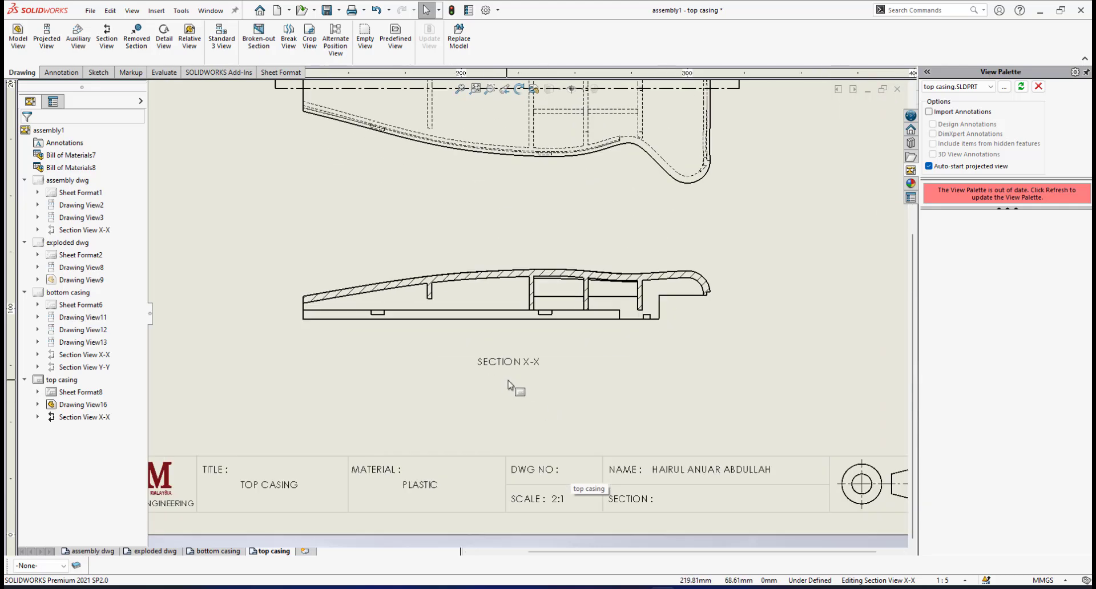
scroll(557, 514, "up", 5)
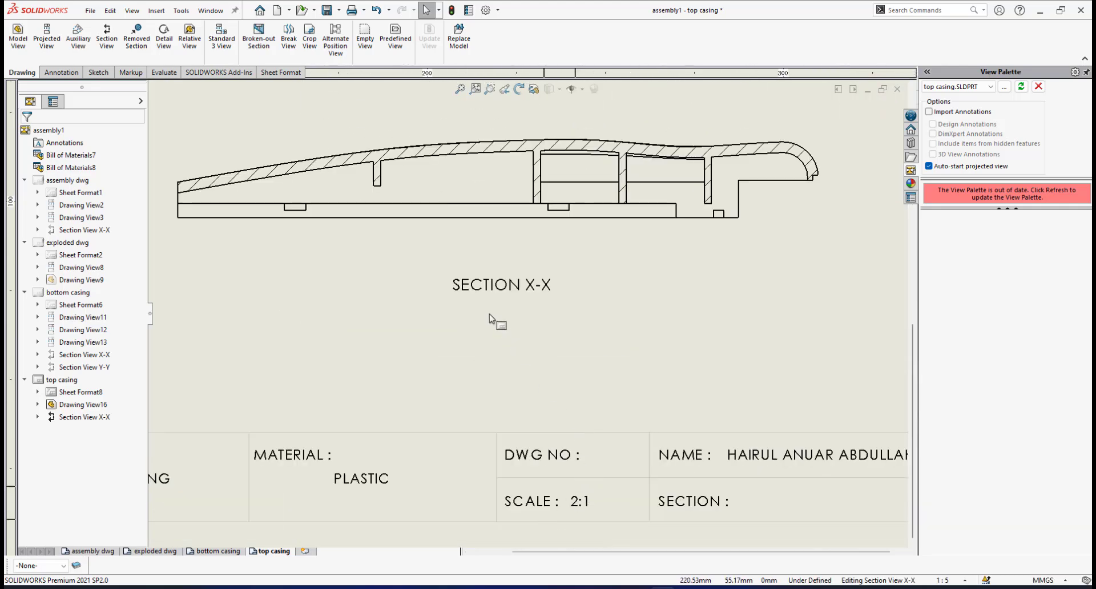
scroll(528, 258, "down", 3)
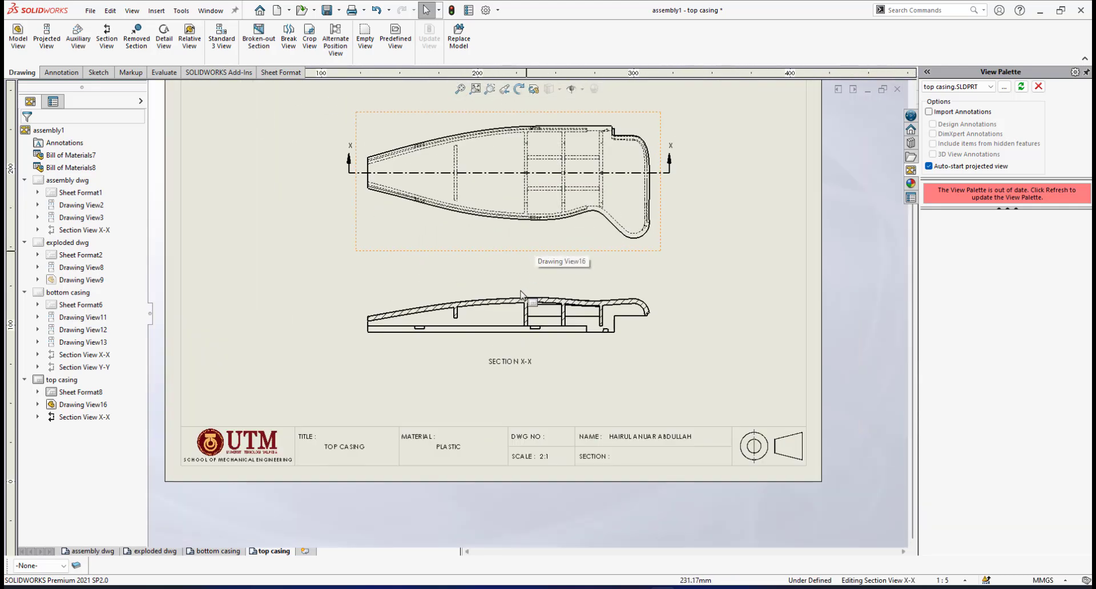
mouse_move(565, 280)
left_mouse_down()
mouse_move(578, 273)
mouse_move(584, 287)
left_mouse_up()
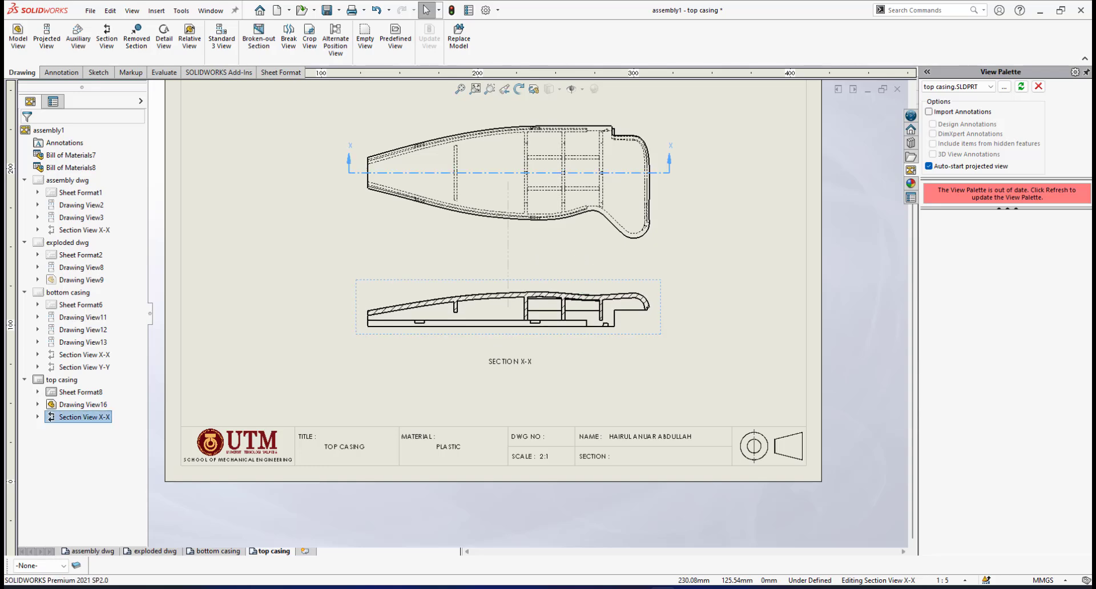
mouse_move(665, 238)
left_mouse_down()
mouse_move(662, 261)
mouse_move(672, 262)
left_mouse_up()
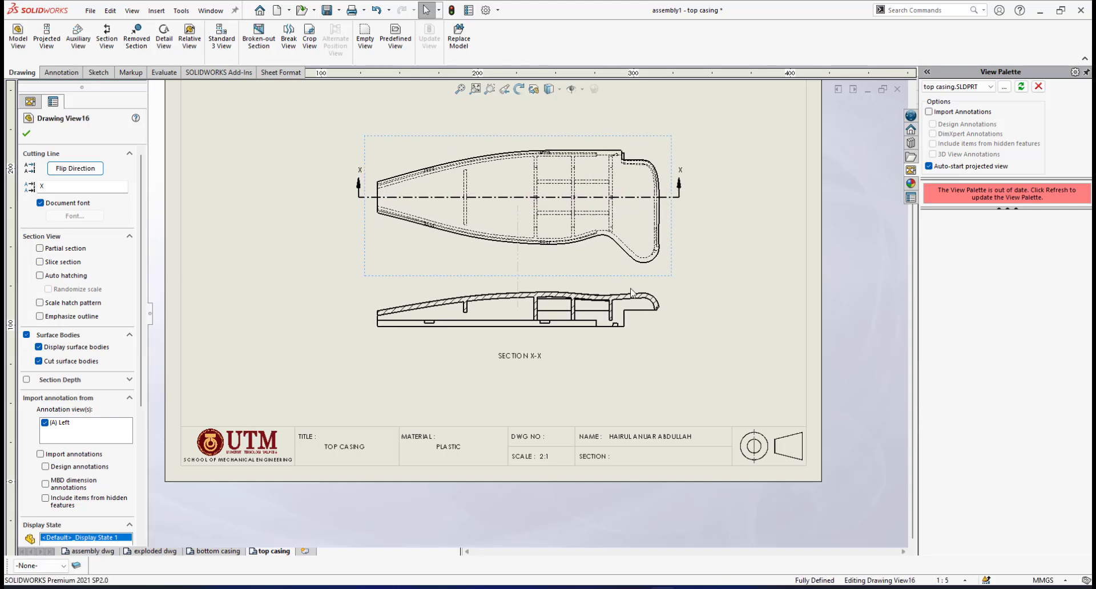
left_click_drag(627, 341, 643, 362)
Place the top casing's Front view from the View Palette on the sheet, level with and left of the section view
scroll(437, 340, "down", 3)
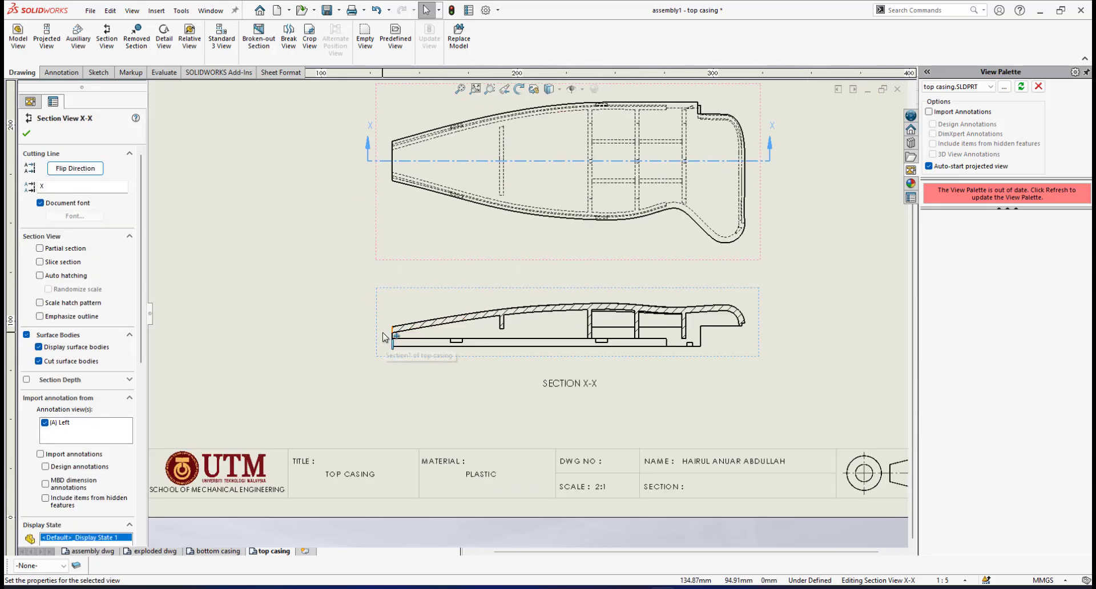
scroll(469, 321, "up", 4)
scroll(468, 321, "down", 2)
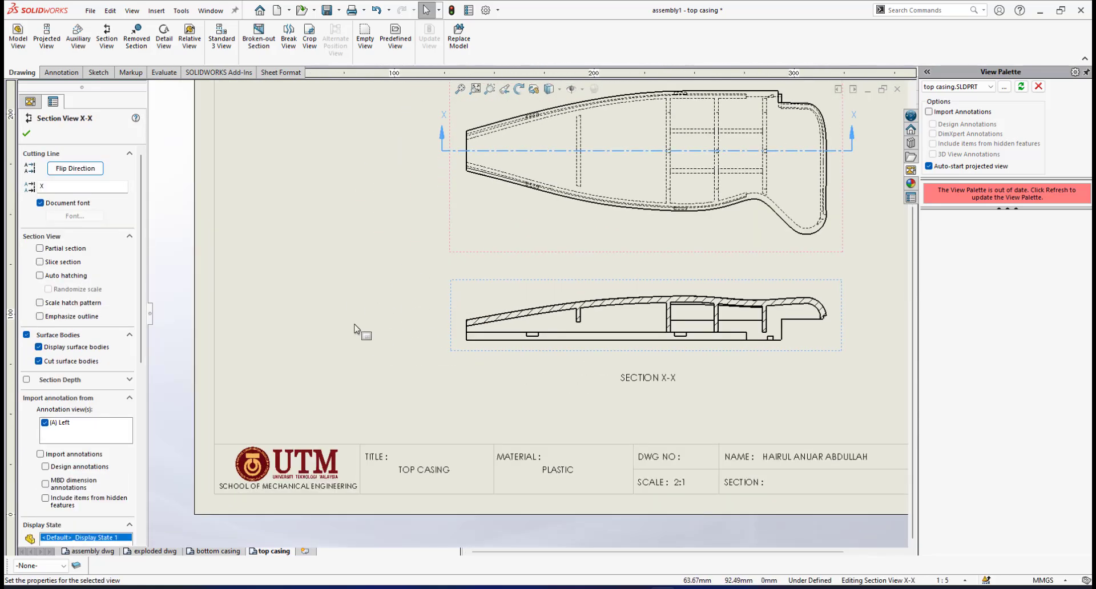
scroll(633, 322, "up", 2)
left_click(799, 277)
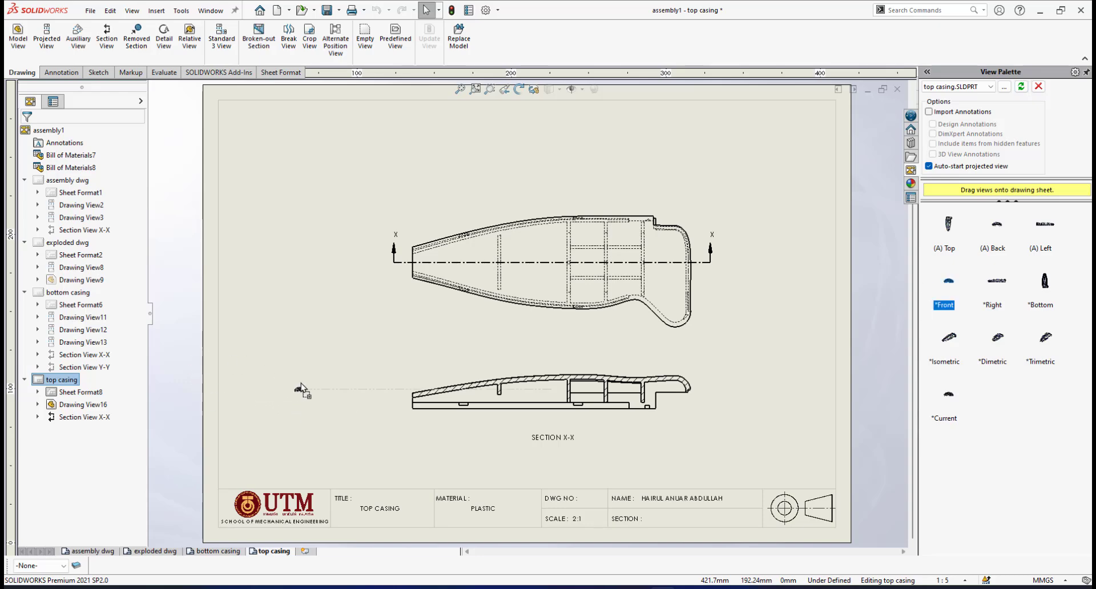
left_click_drag(296, 384, 295, 390)
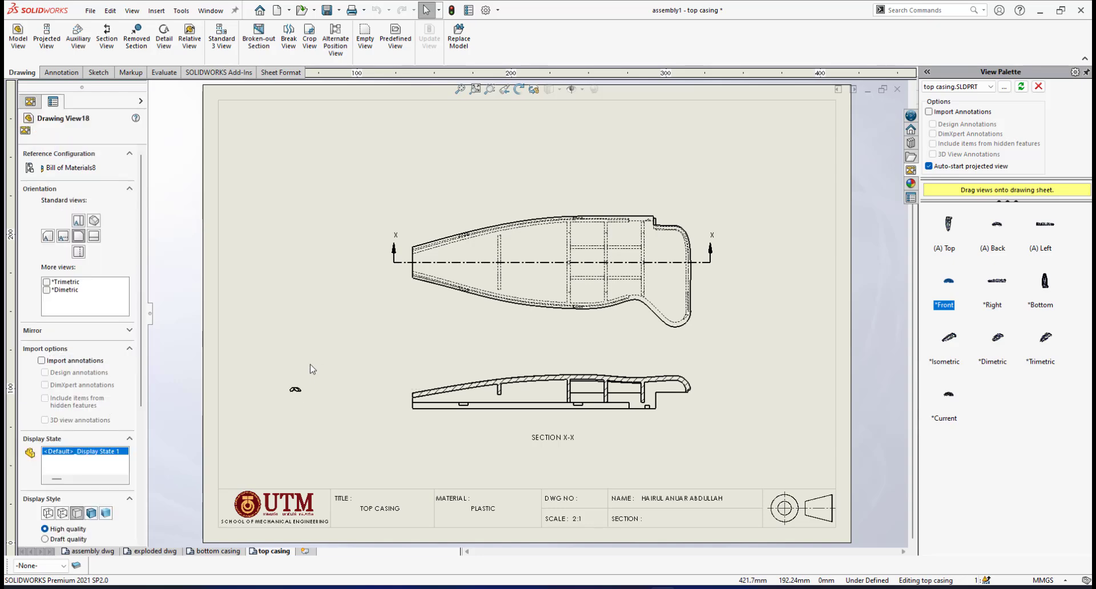
scroll(302, 397, "up", 3)
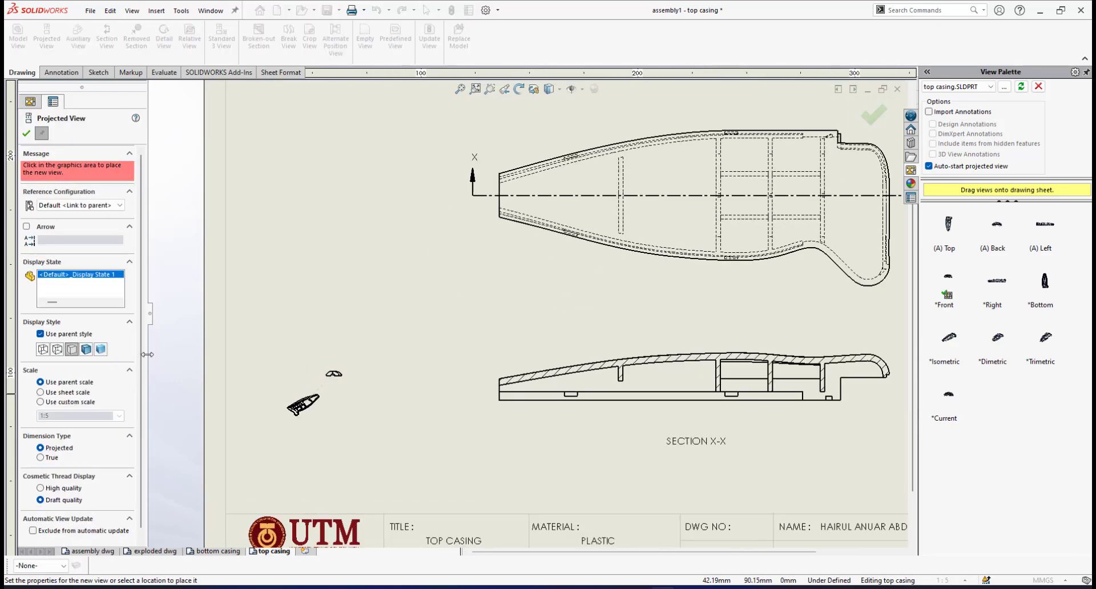
End the projected view placement and give the front view a custom scale of 2:1
key("Escape")
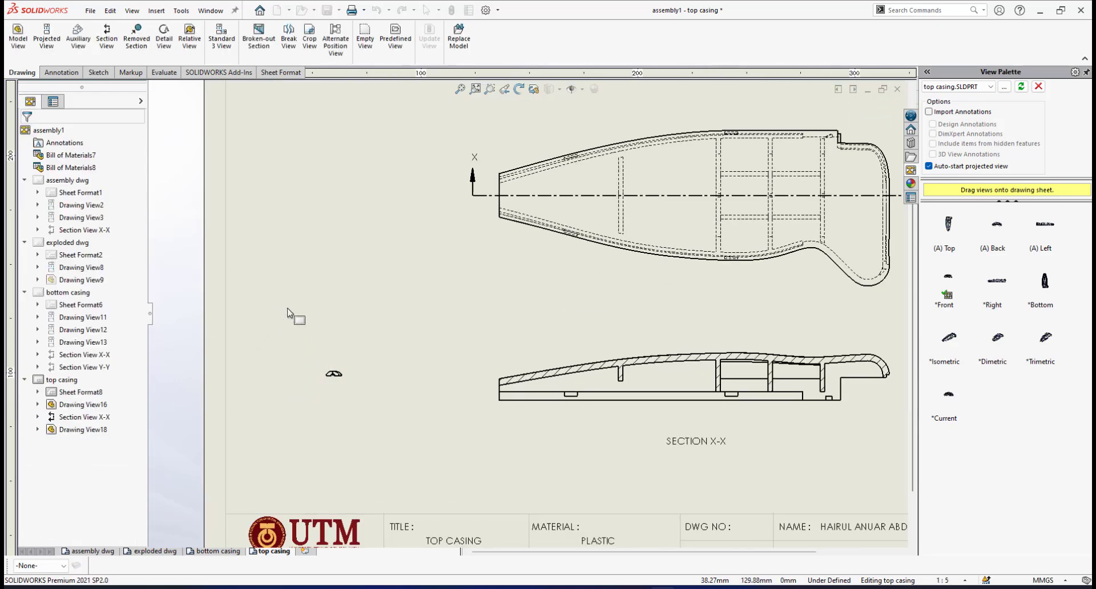
left_click(334, 373)
scroll(144, 343, "down", 3)
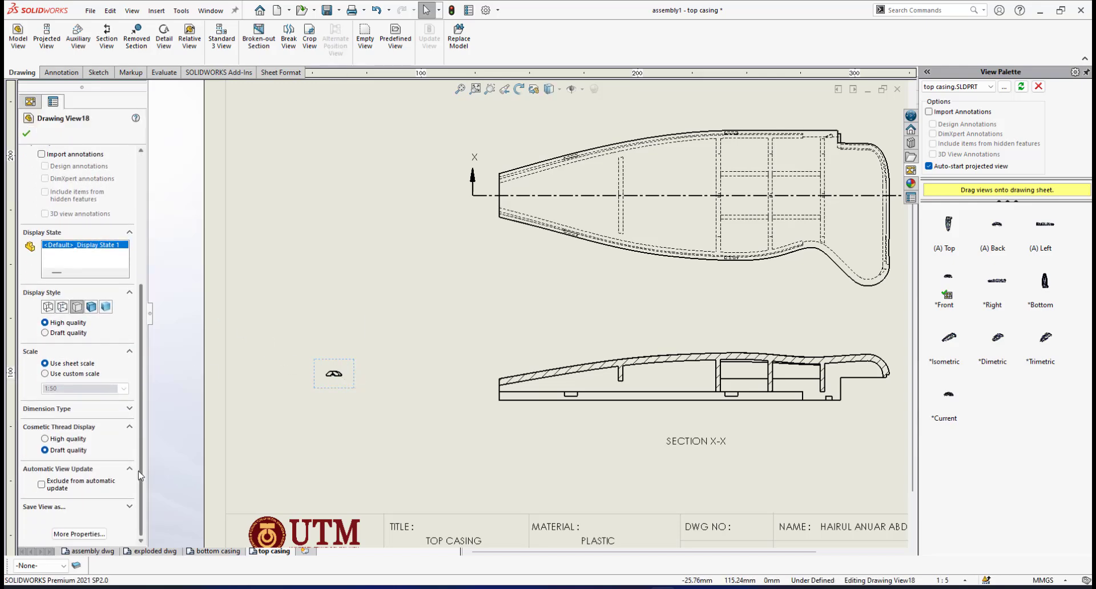
left_click(46, 374)
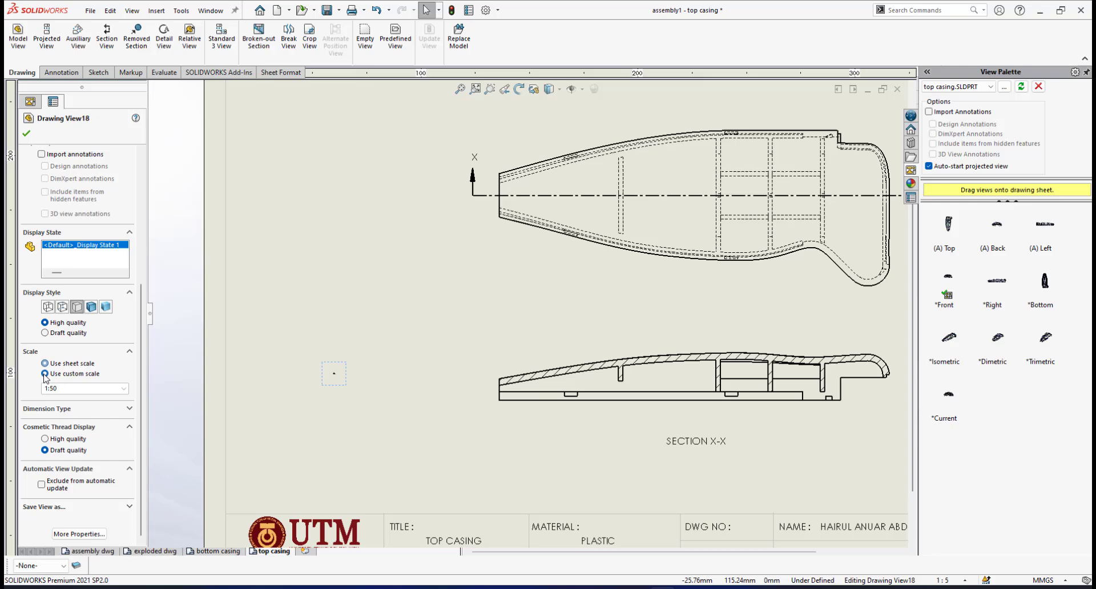
left_click(123, 389)
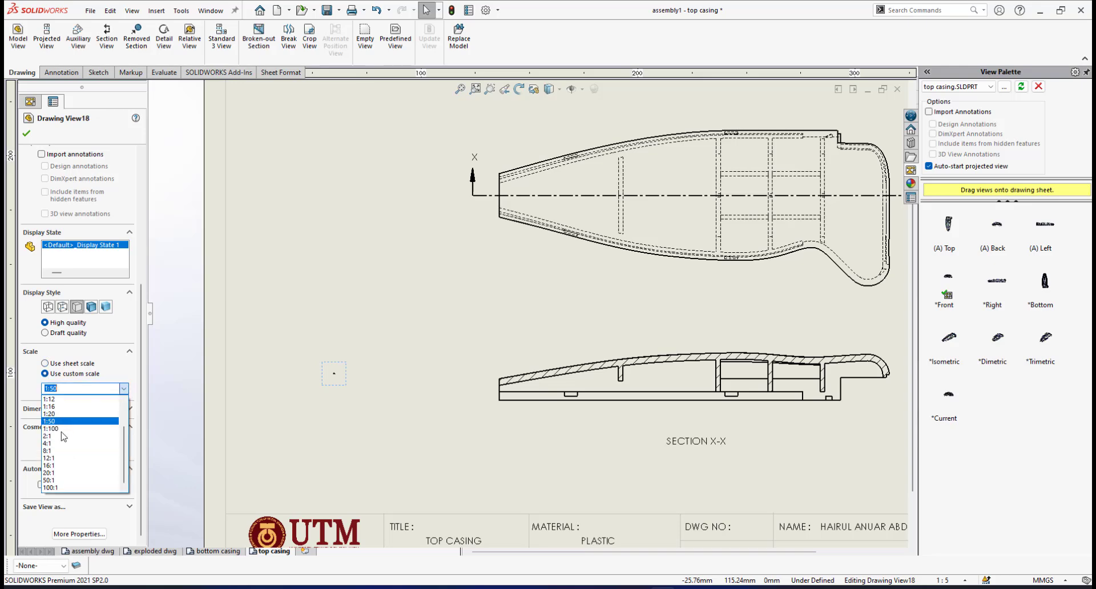
left_click(63, 437)
scroll(444, 395, "up", 2)
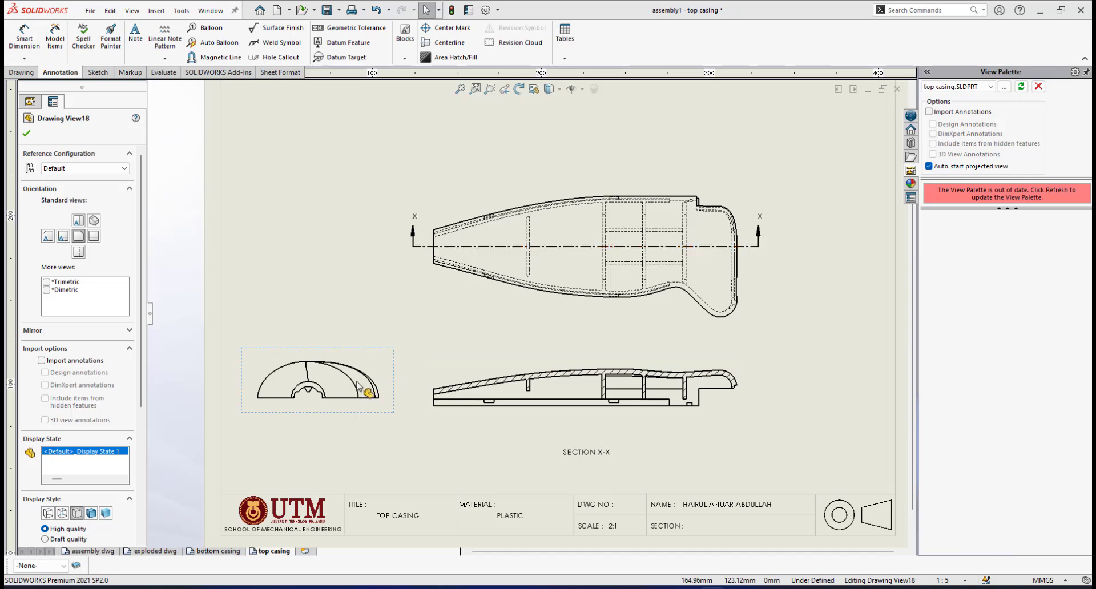
scroll(359, 387, "down", 1)
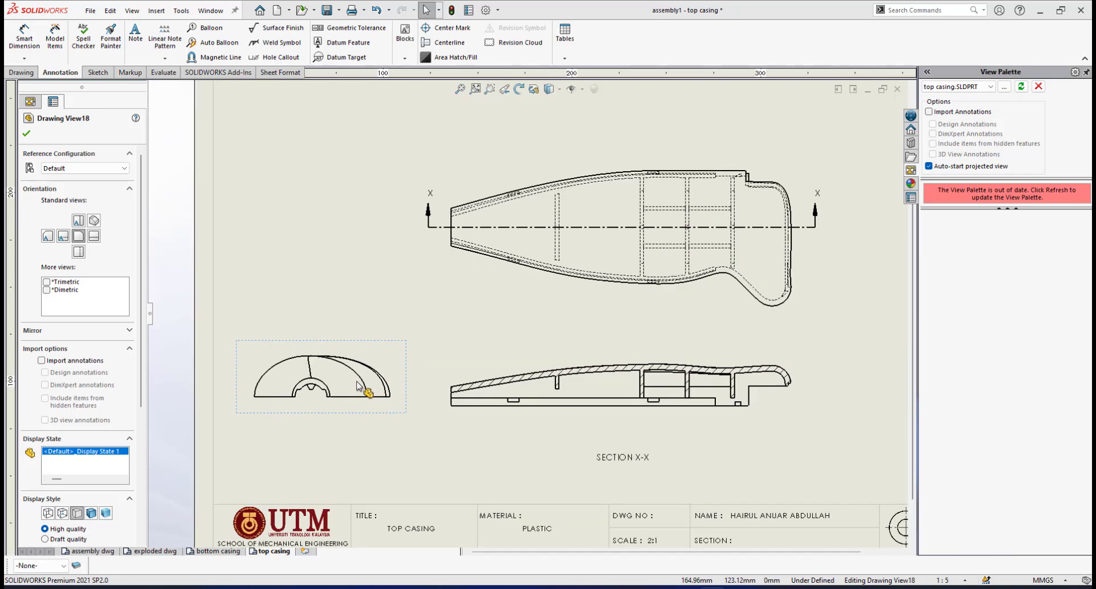
scroll(361, 372, "down", 1)
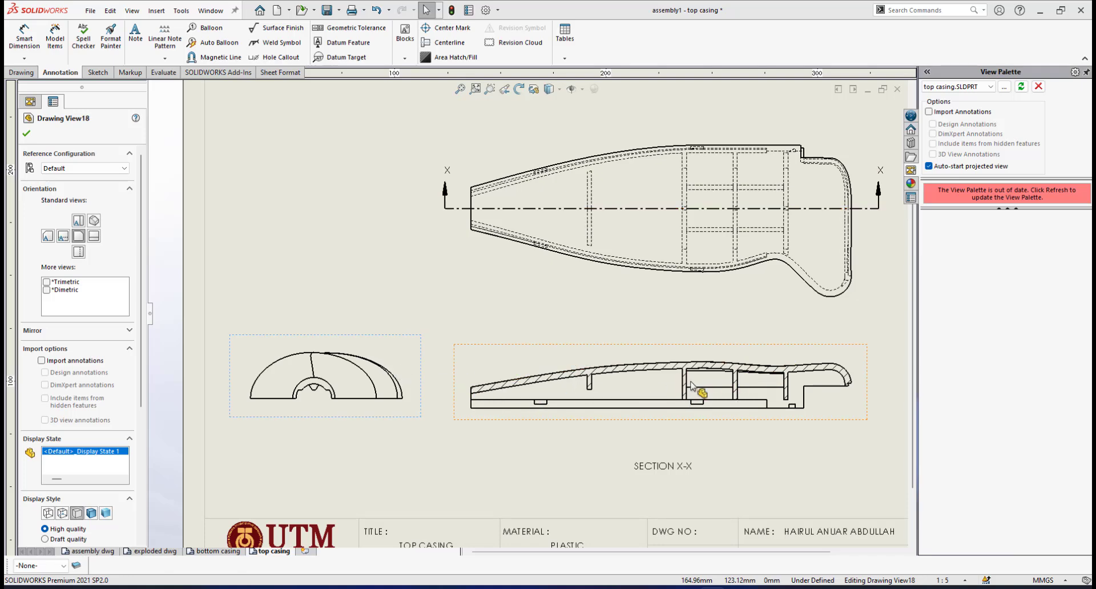
Align the front view horizontally by origin with section view X-X
right_click(422, 343)
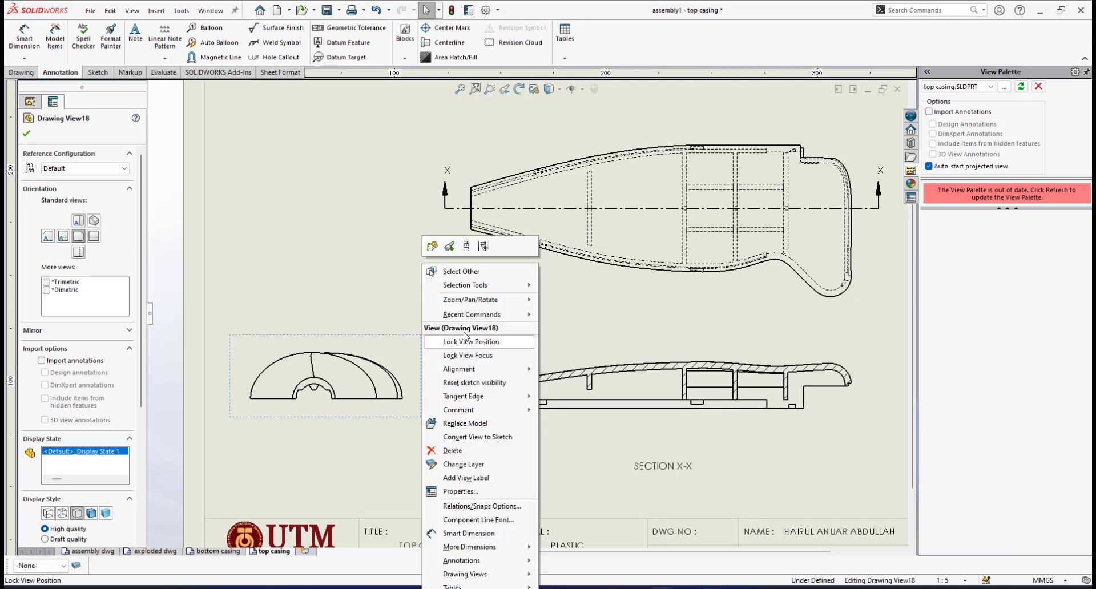
mouse_move(476, 371)
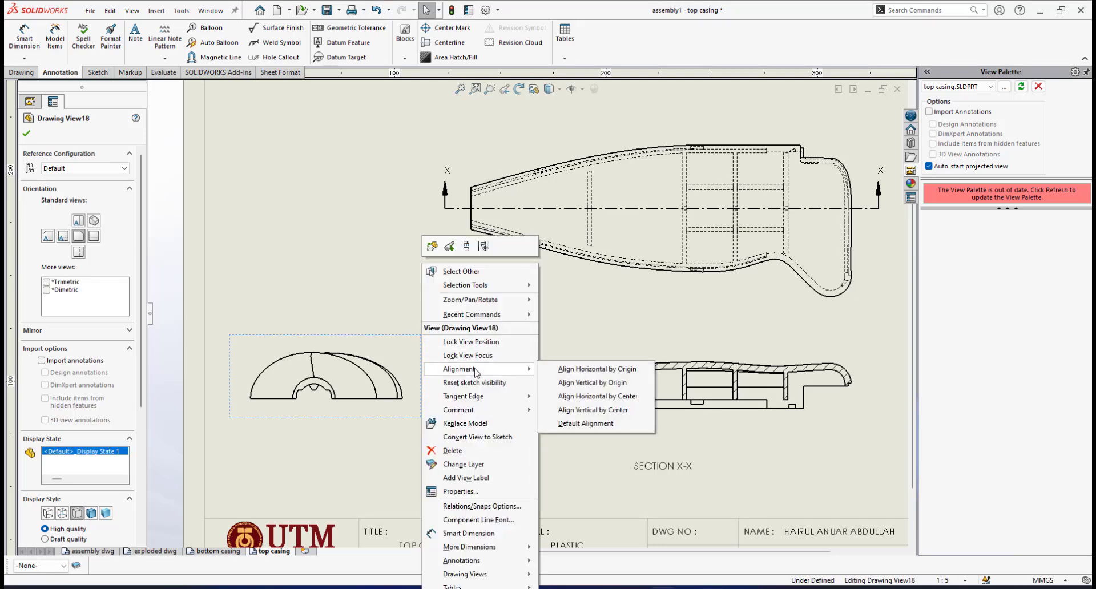
left_click(595, 370)
left_click(556, 427)
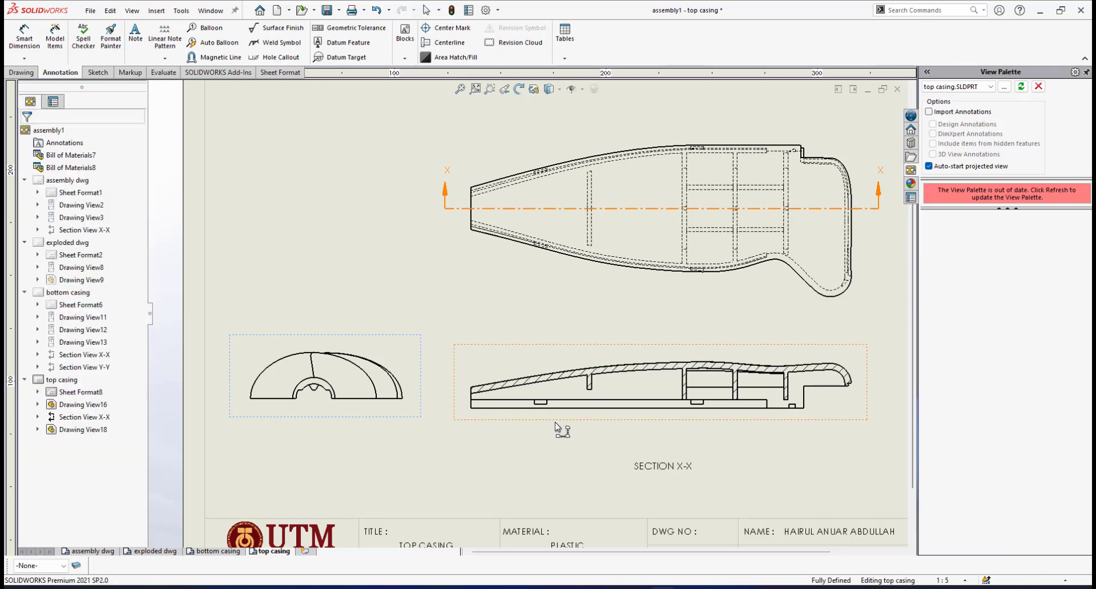
scroll(411, 392, "down", 2)
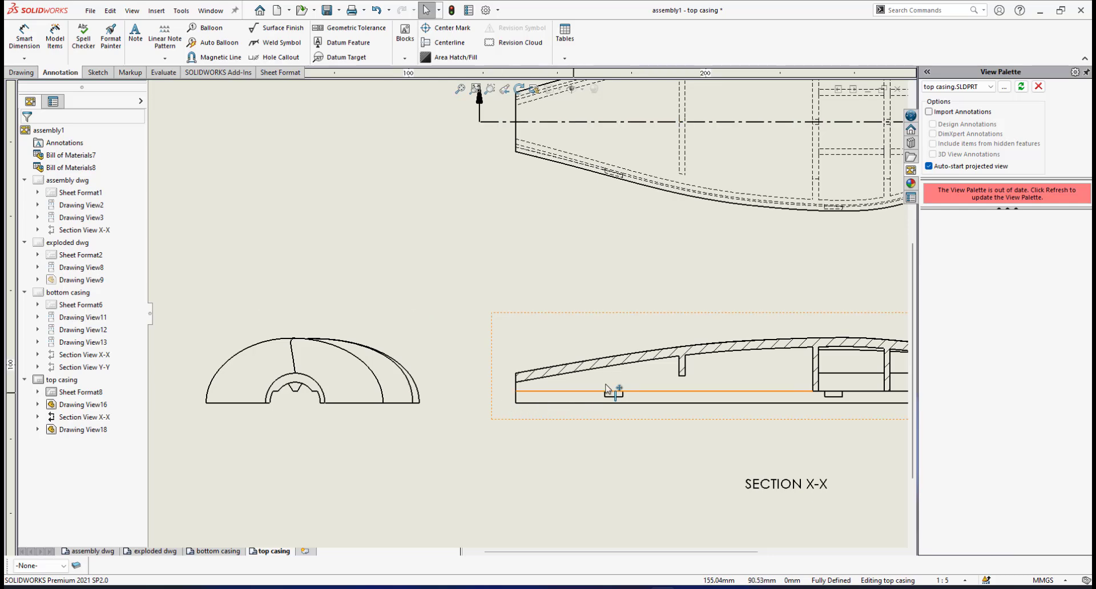
scroll(571, 388, "up", 3)
scroll(496, 354, "down", 3)
scroll(495, 354, "up", 3)
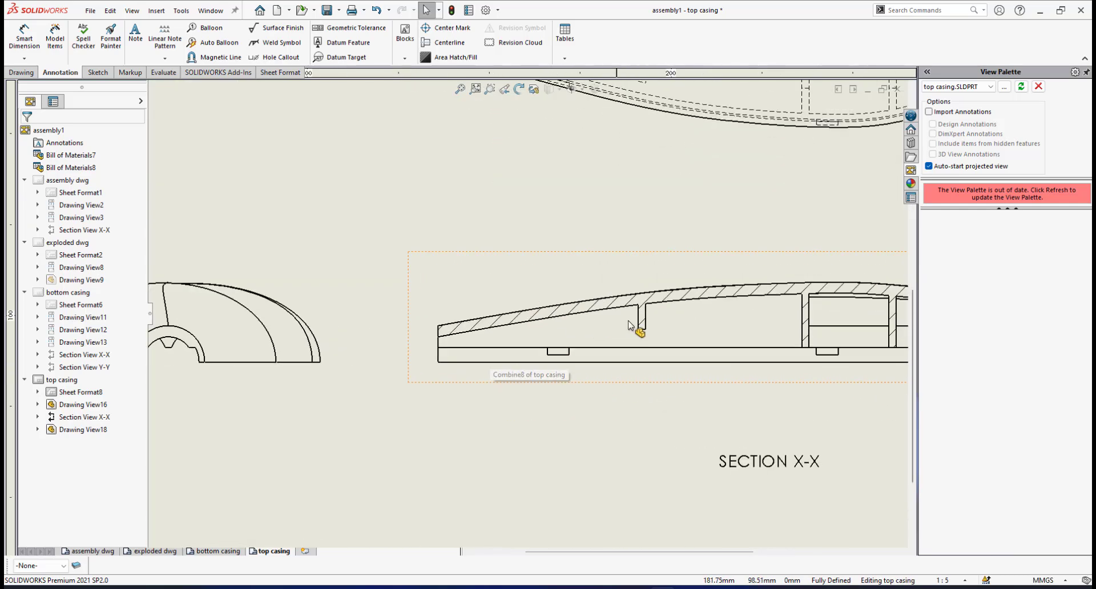
scroll(408, 317, "down", 2)
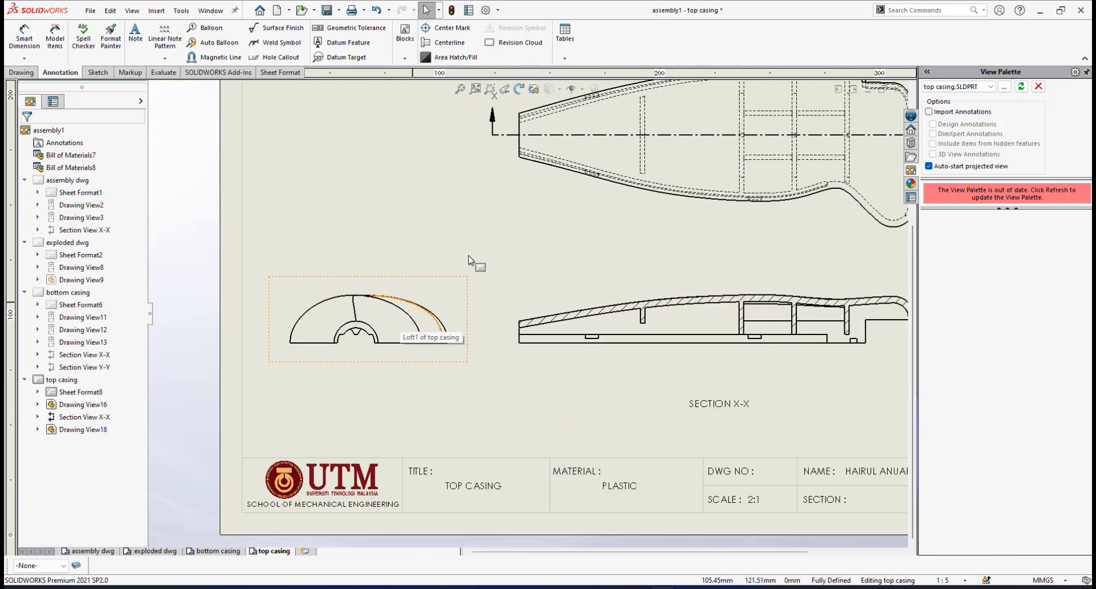
Set the front view's tangent edges to Tangent Edges Removed
left_click(466, 290)
right_click(467, 290)
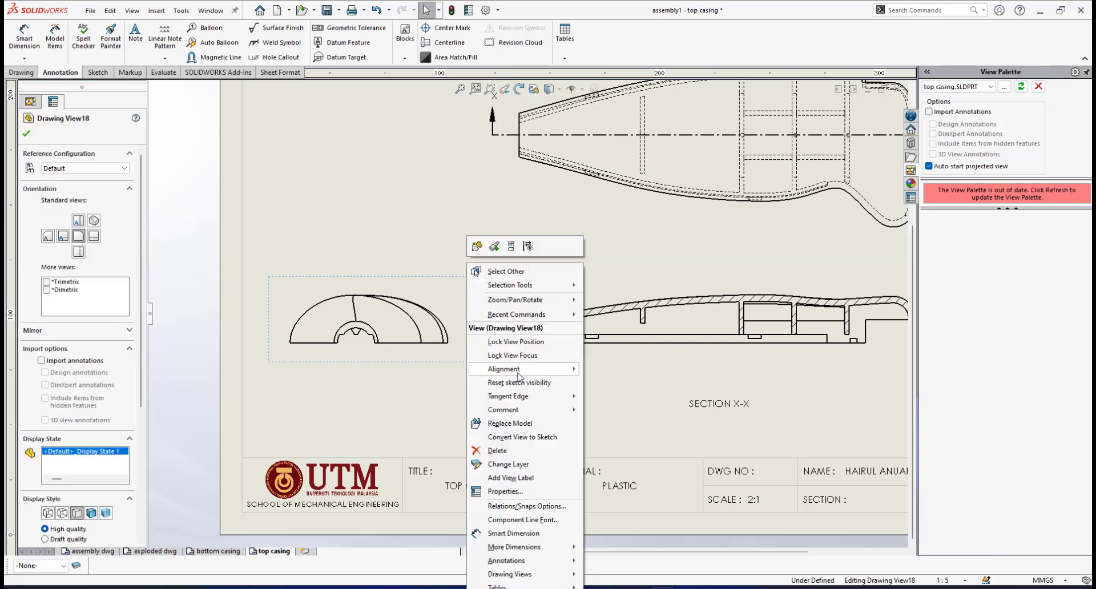
mouse_move(523, 399)
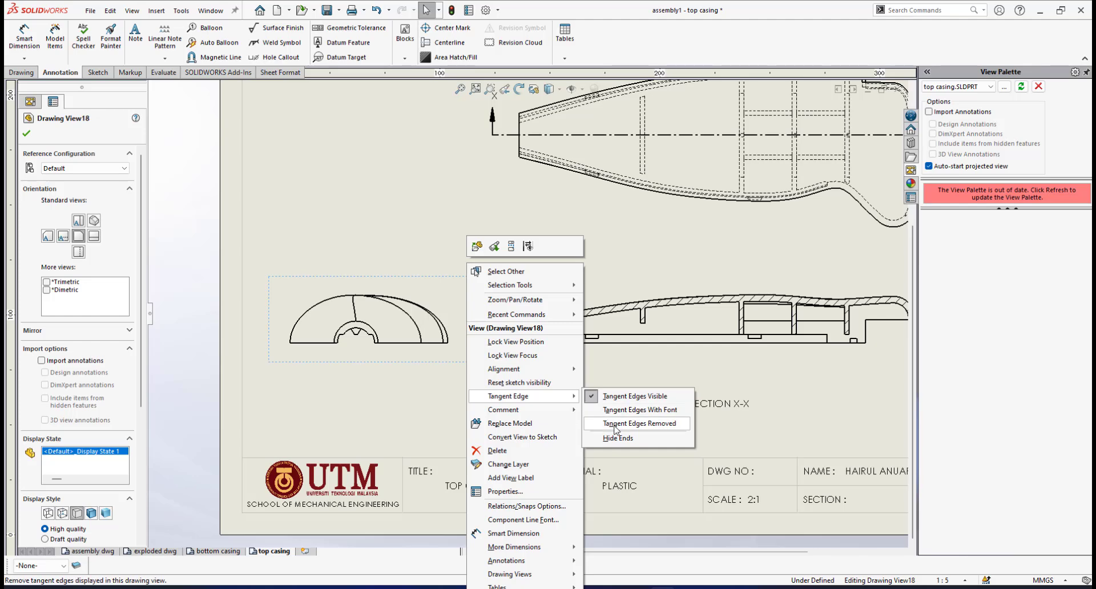
left_click(618, 425)
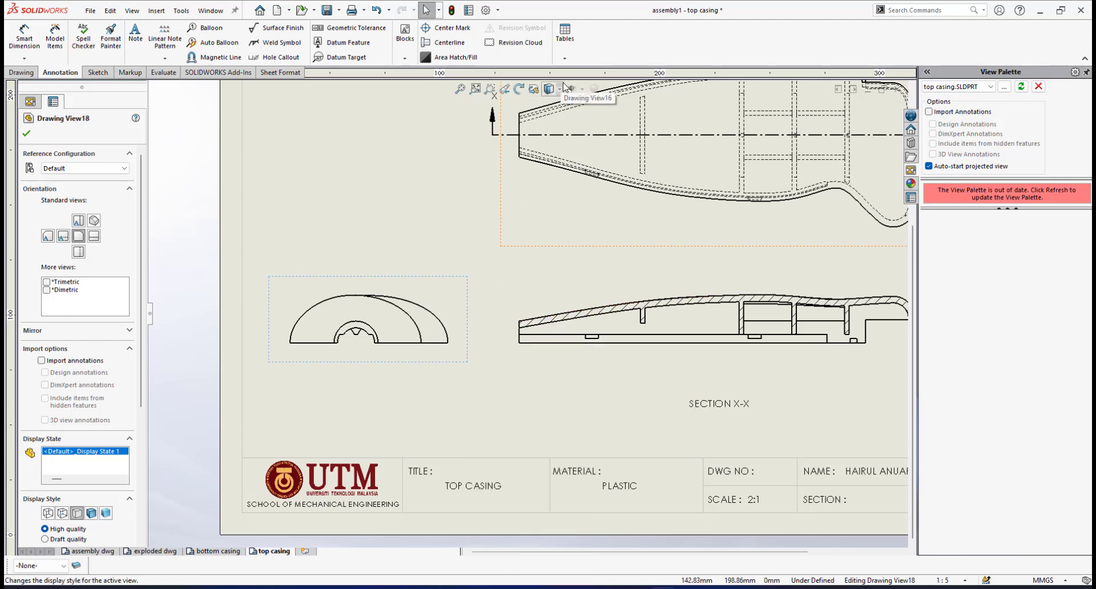
Change the front view's display style to Hidden Lines Visible
left_click(560, 88)
left_click(550, 153)
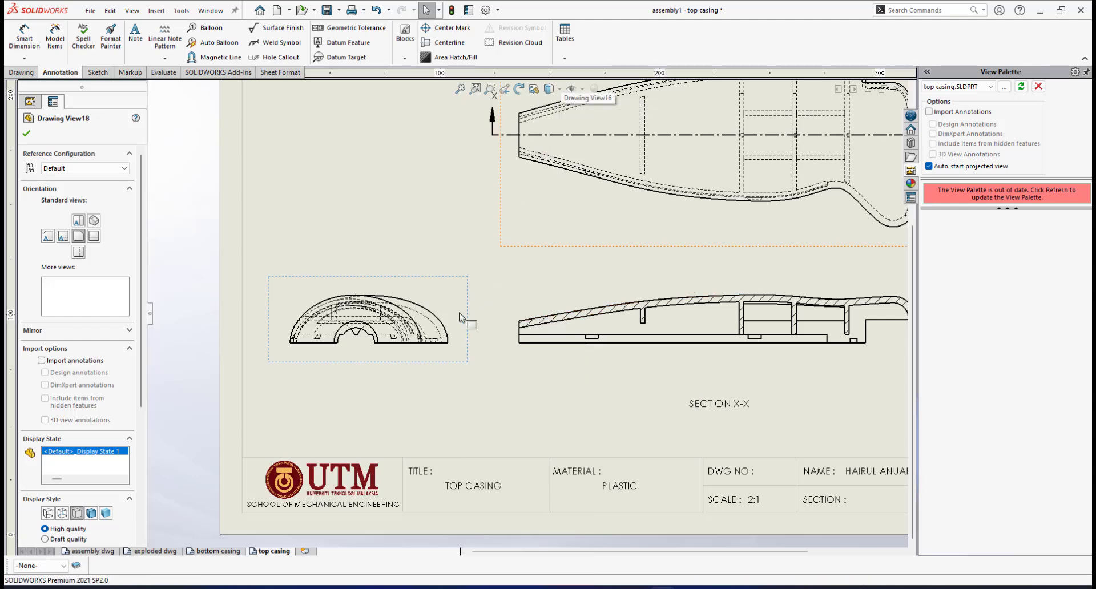
scroll(514, 307, "up", 1)
scroll(433, 303, "down", 1)
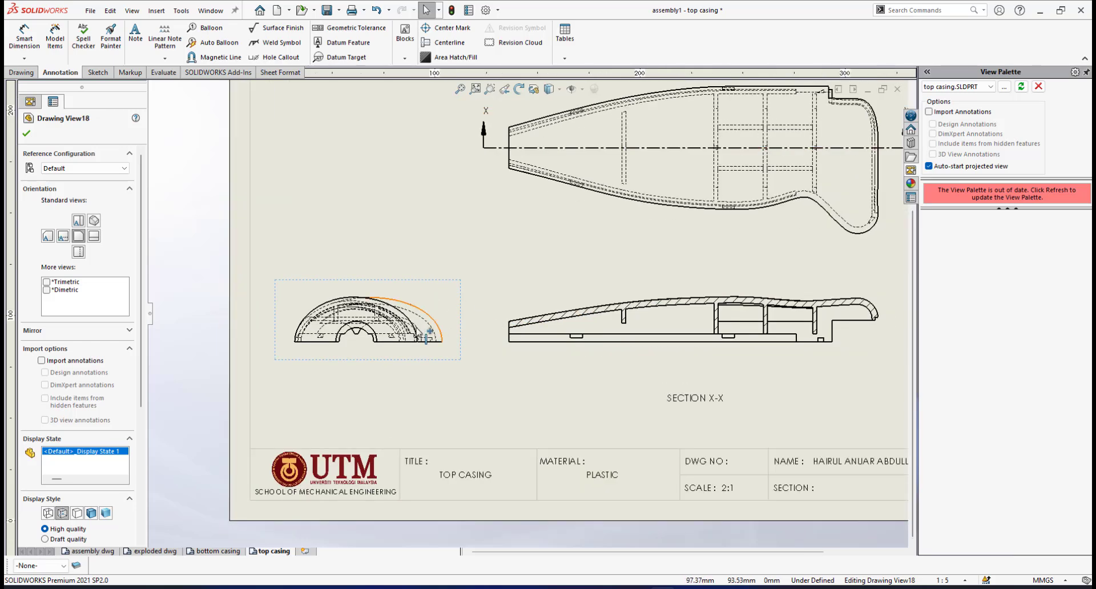
scroll(437, 306, "down", 1)
scroll(548, 314, "up", 3)
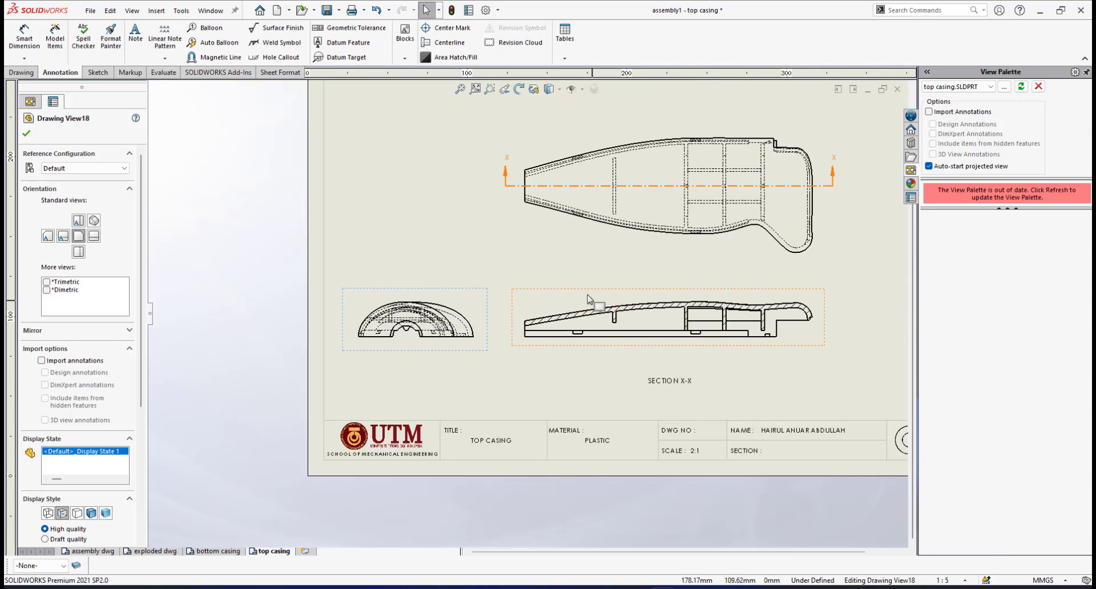
scroll(539, 311, "down", 2)
scroll(547, 309, "up", 2)
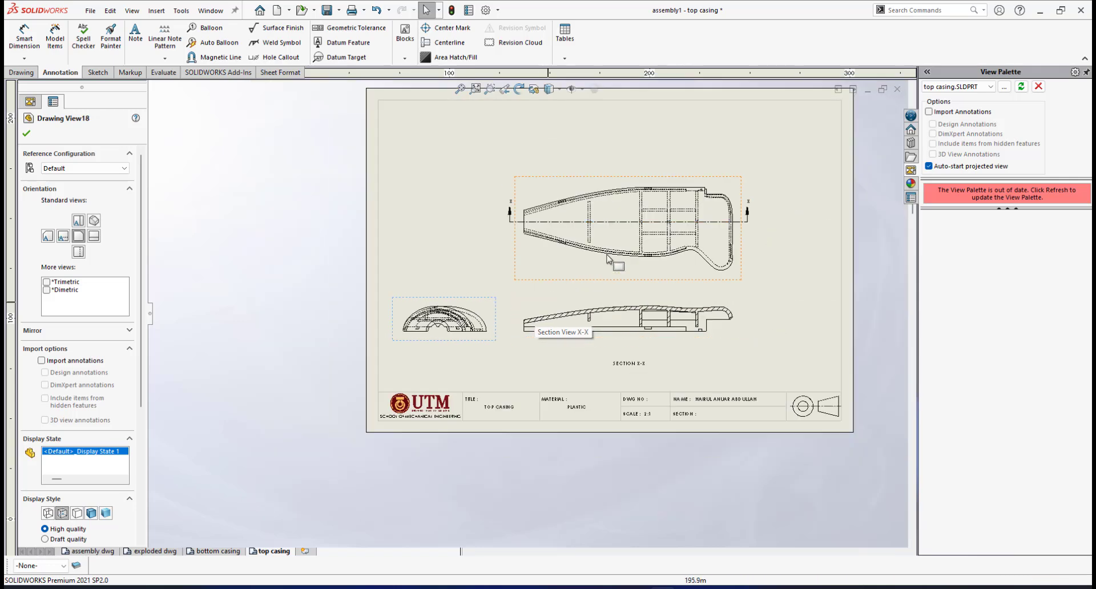
scroll(783, 290, "down", 1)
Shift the top view slightly right on the sheet, and move the front view right by a similar distance
left_click(785, 275)
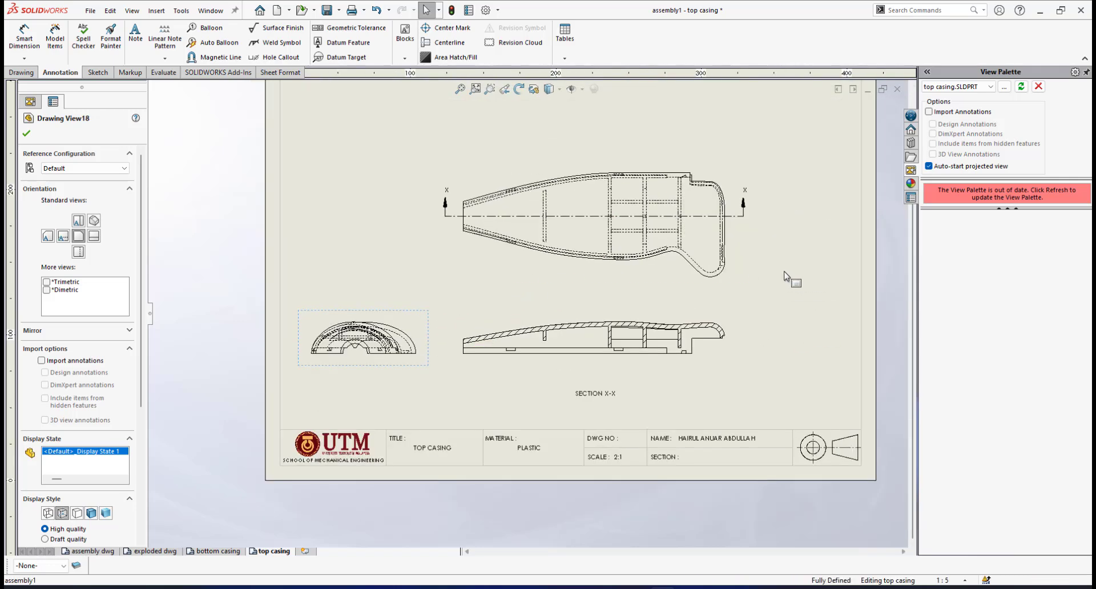
scroll(765, 276, "up", 2)
scroll(701, 259, "up", 1)
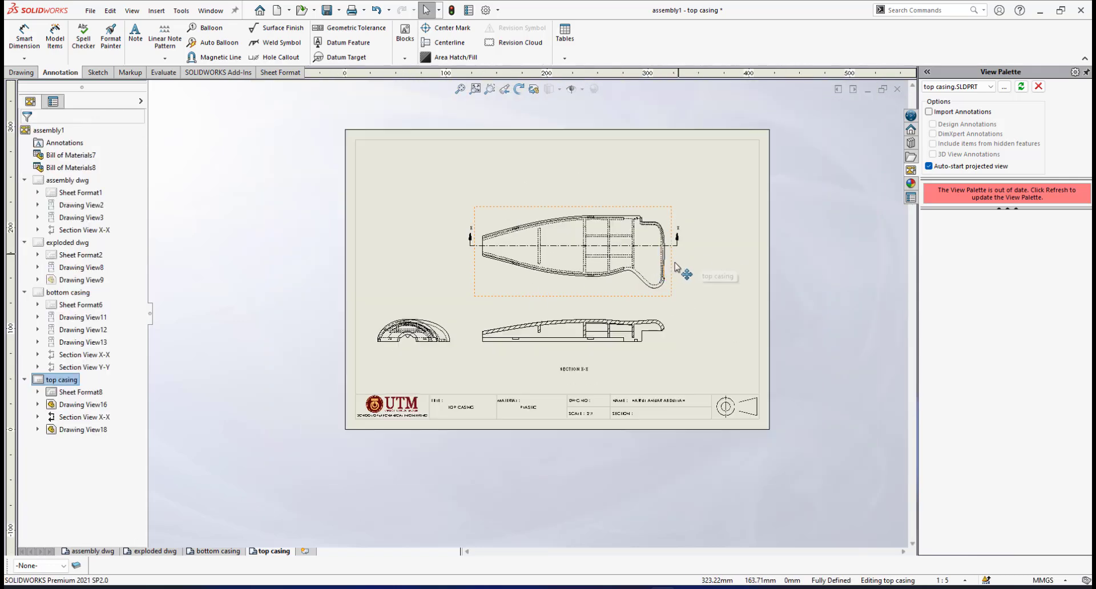
mouse_move(675, 263)
left_mouse_down()
mouse_move(691, 275)
mouse_move(690, 259)
left_mouse_up()
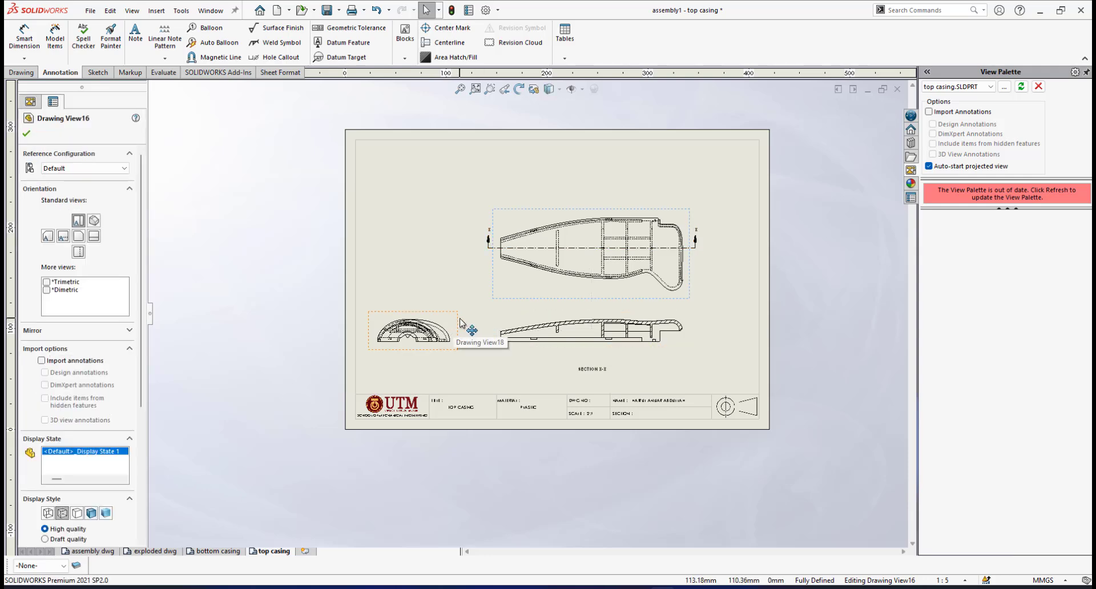
left_click_drag(454, 324, 478, 324)
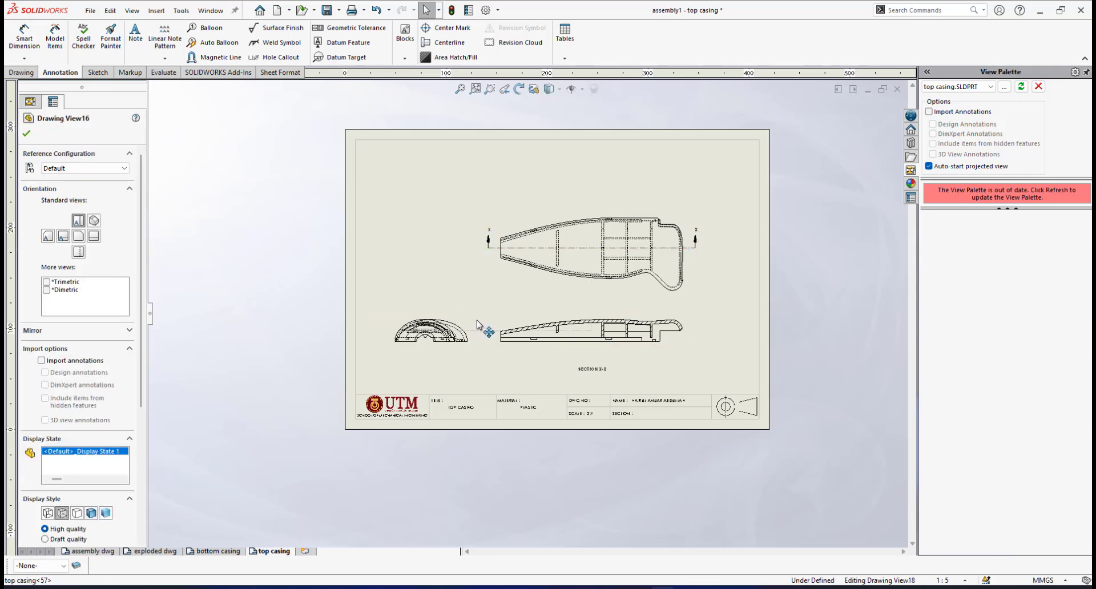
scroll(576, 328, "down", 1)
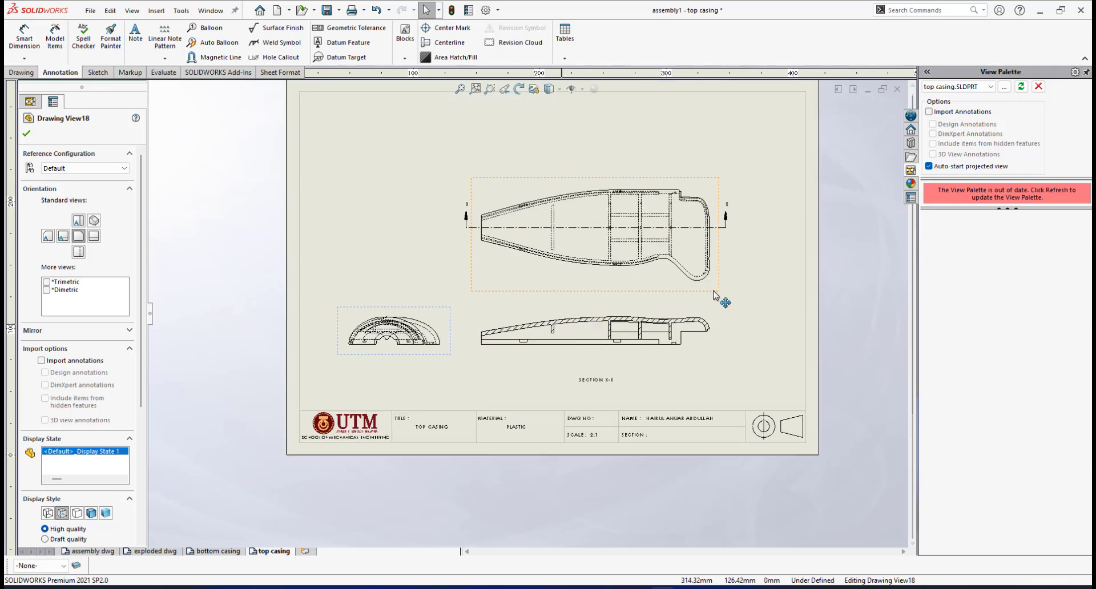
left_click(756, 282)
Examine the layout of the top, front and section X-X views on the top casing sheet
scroll(617, 224, "down", 1)
scroll(644, 267, "down", 1)
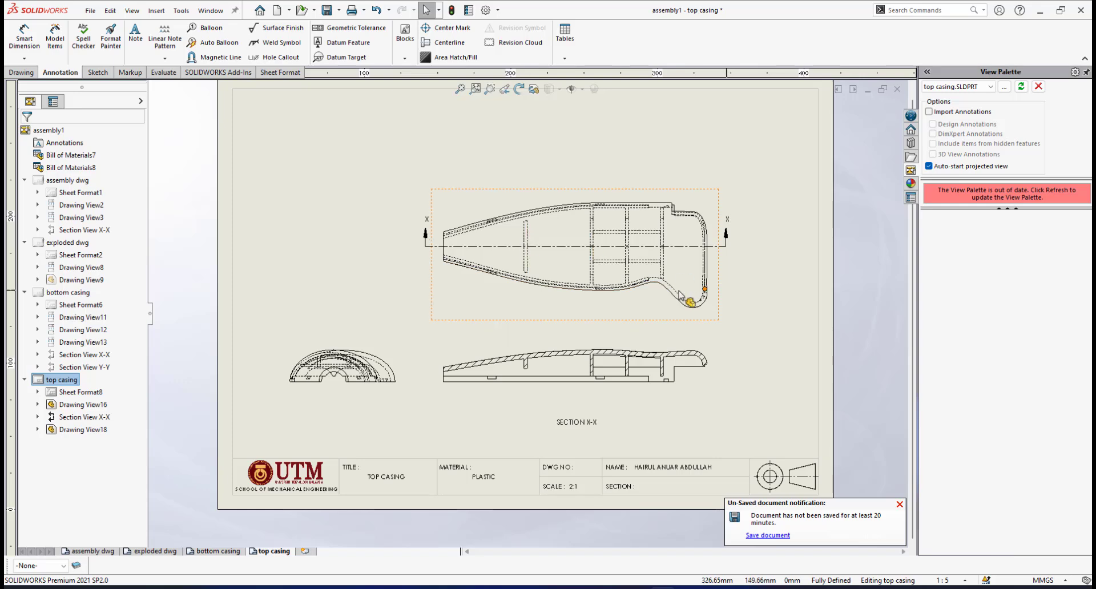
scroll(526, 258, "up", 1)
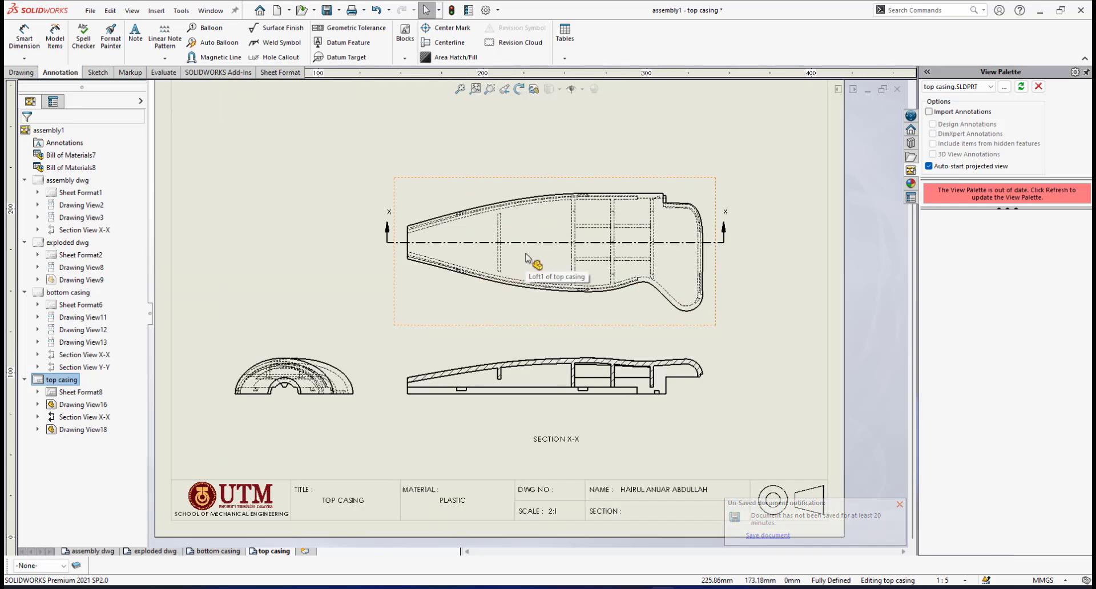
key("f")
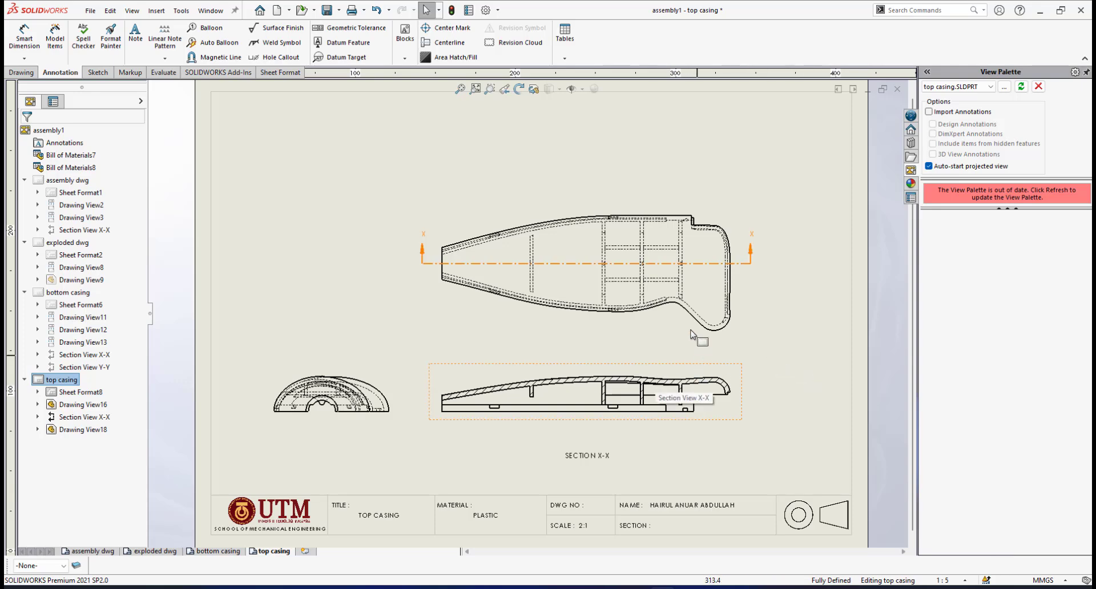
scroll(622, 331, "up", 2)
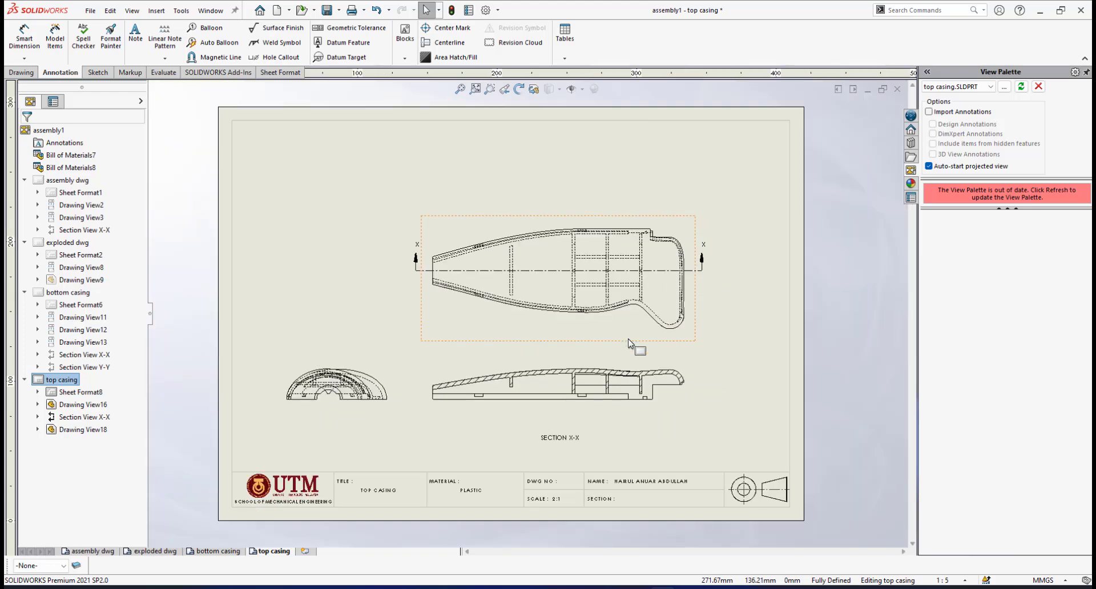
scroll(483, 324, "down", 1)
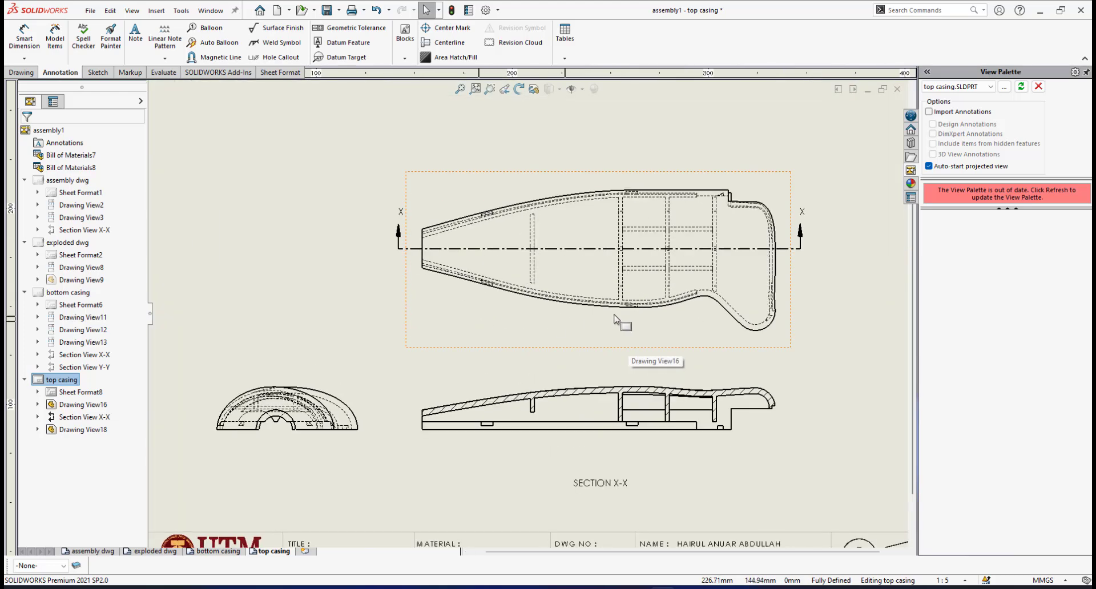
scroll(662, 296, "down", 1)
scroll(720, 275, "down", 1)
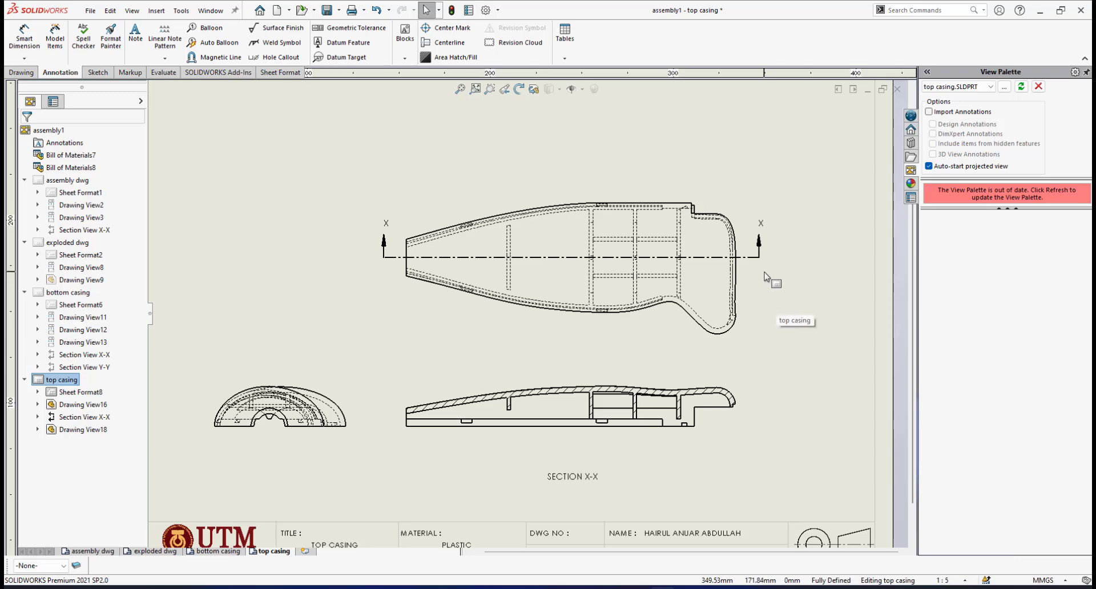
scroll(745, 267, "down", 1)
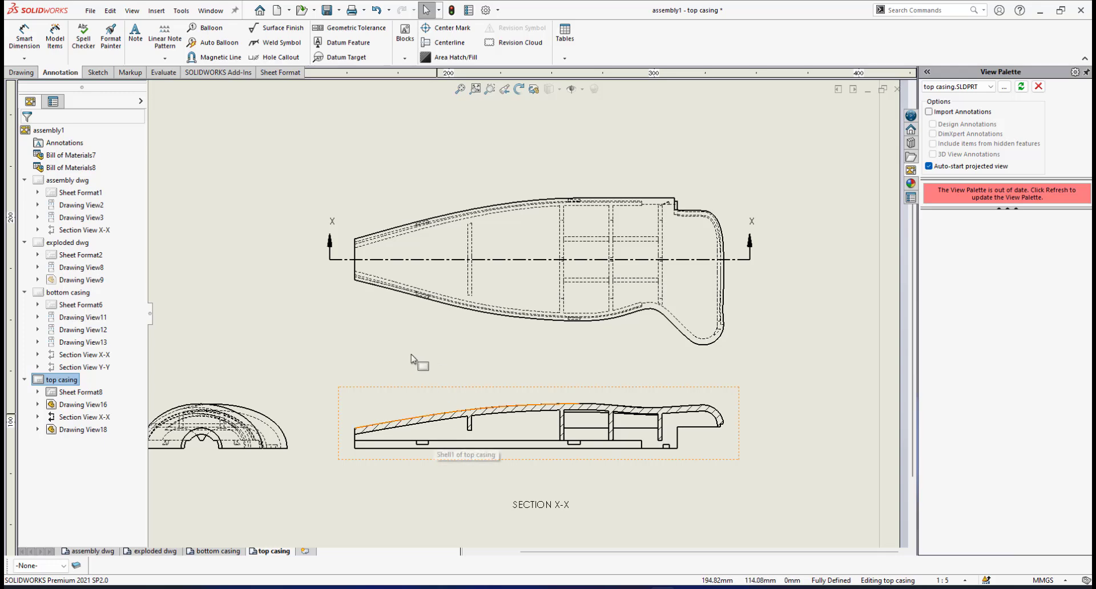
scroll(576, 328, "up", 2)
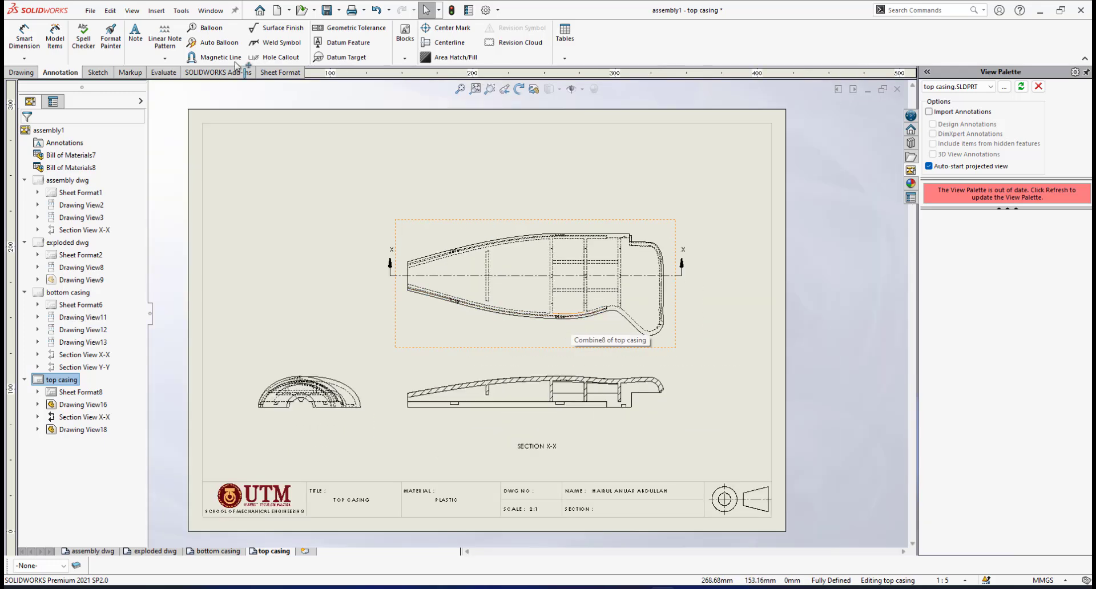
Dimension the casing's overall horizontal length in section X-X, placing the dimension below the view
left_click(24, 34)
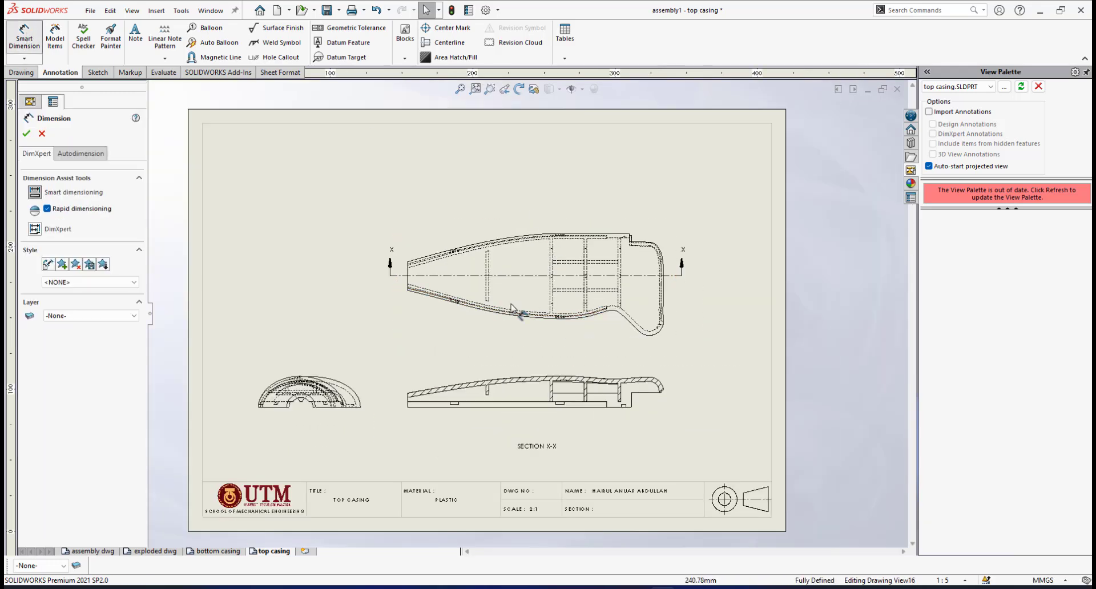
scroll(492, 307, "down", 2)
scroll(588, 434, "down", 4)
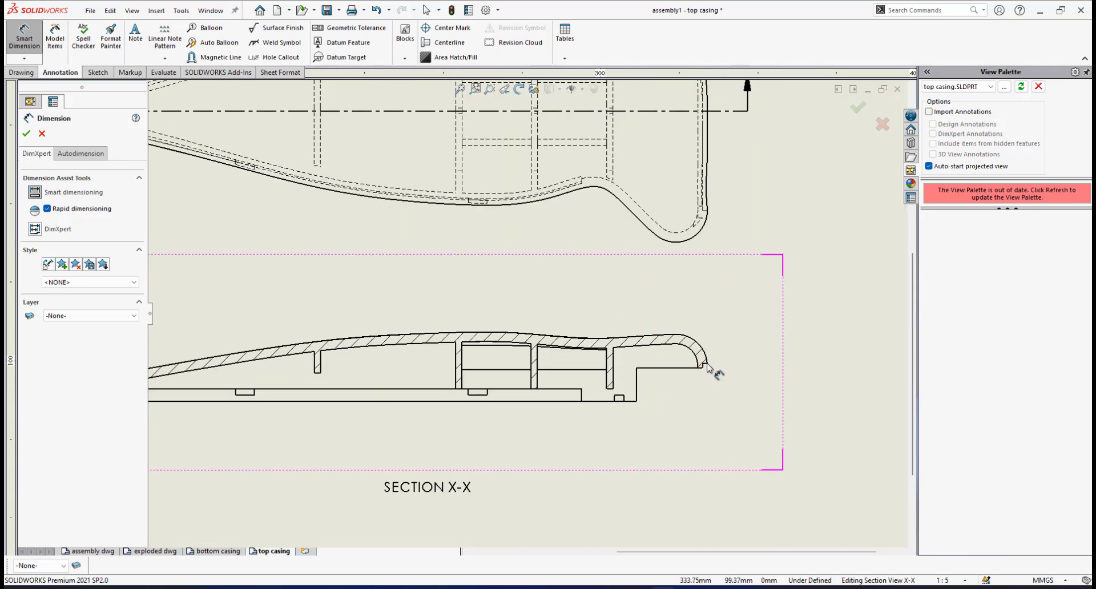
scroll(394, 388, "up", 3)
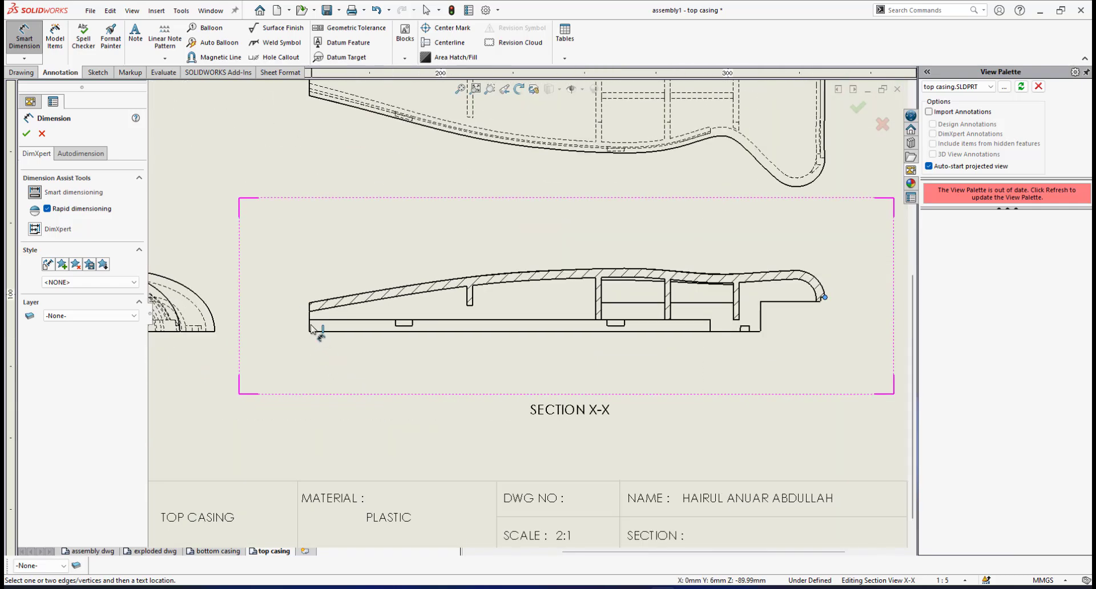
left_click(311, 328)
left_click(528, 365)
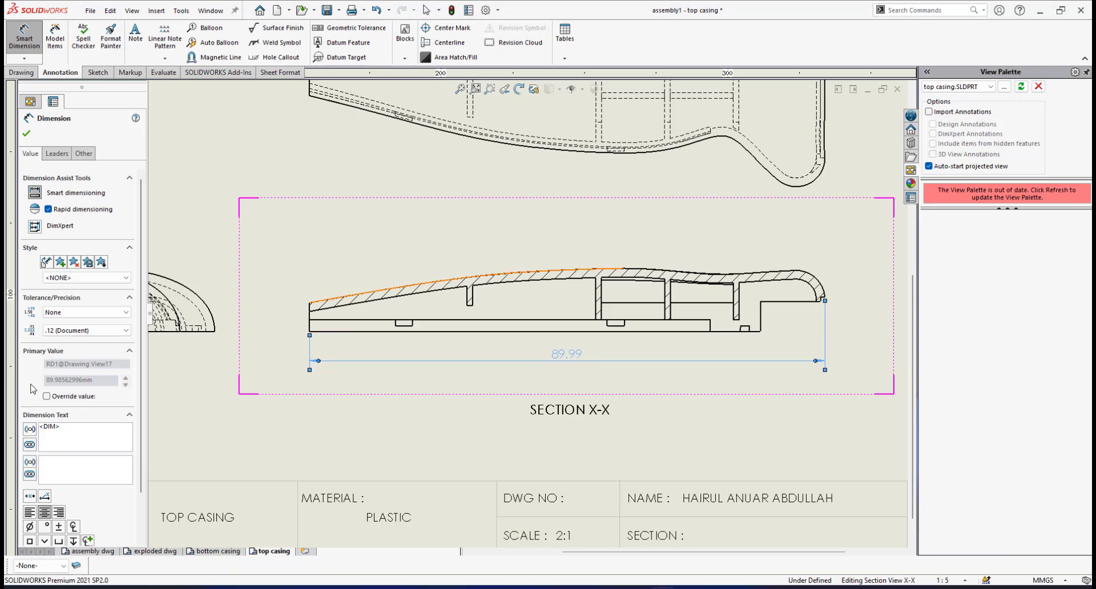
Override section X-X's length dimension to 90 with precision None, and shift it slightly further below the view
left_click(47, 396)
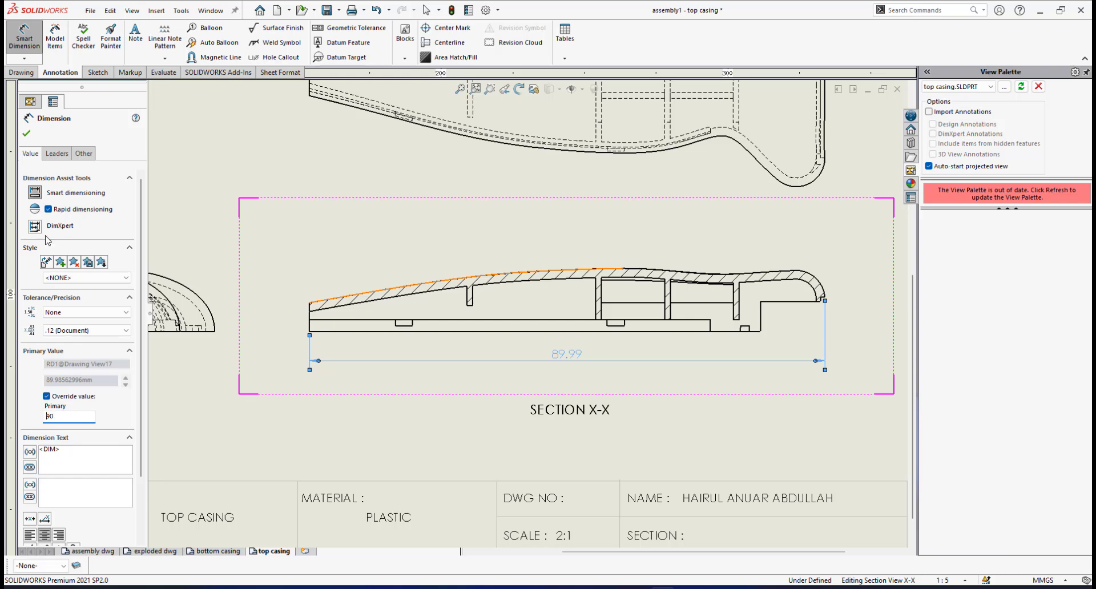
left_click(86, 331)
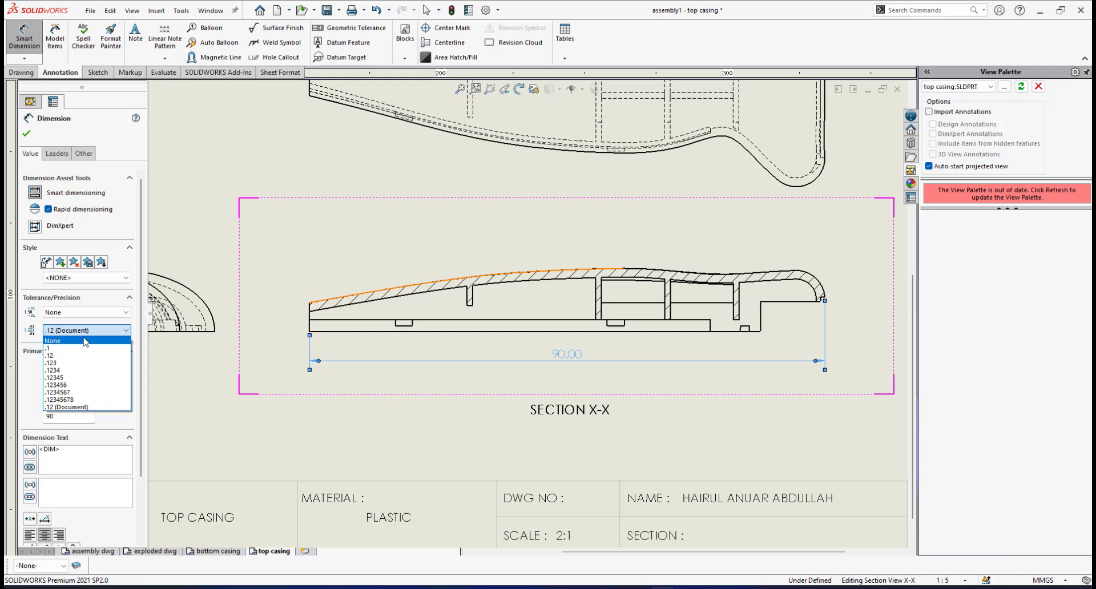
left_click(84, 341)
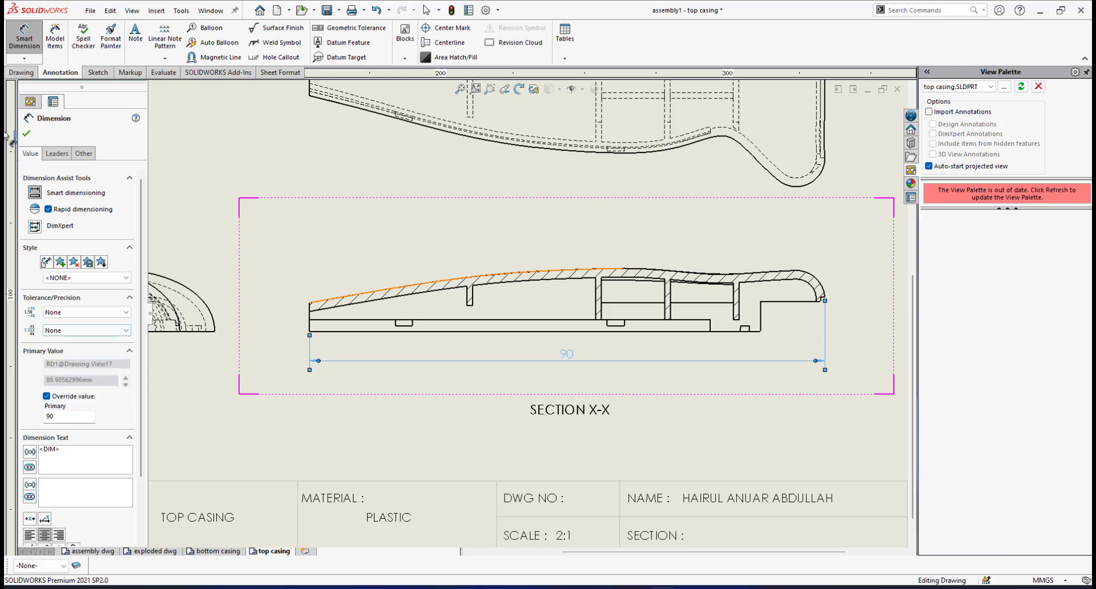
left_click(26, 134)
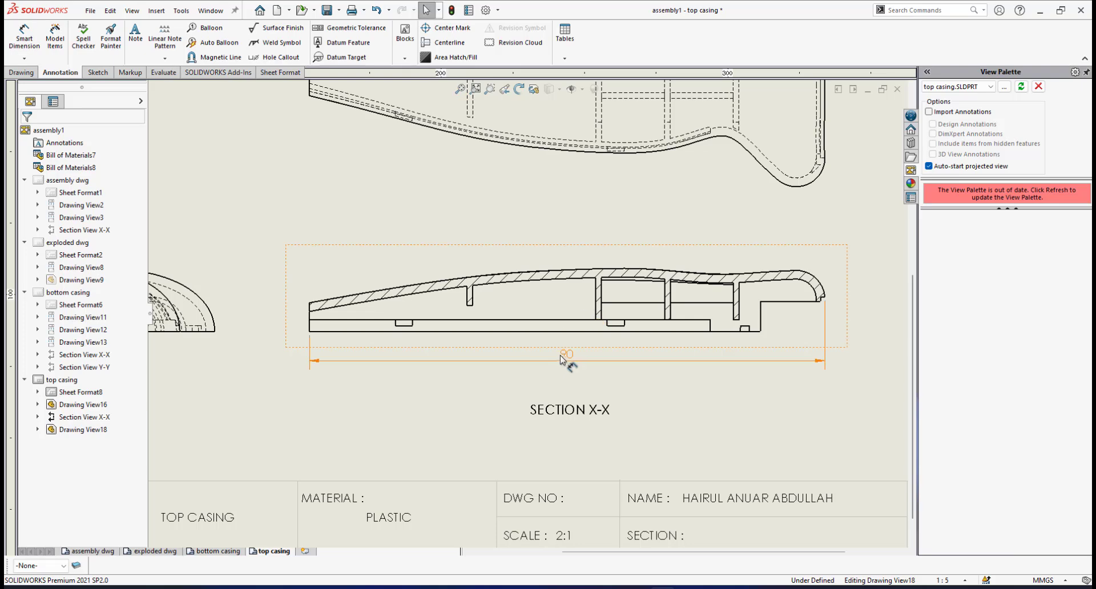
mouse_move(569, 356)
left_mouse_down()
mouse_move(570, 391)
mouse_move(569, 374)
left_mouse_up()
scroll(765, 369, "up", 5)
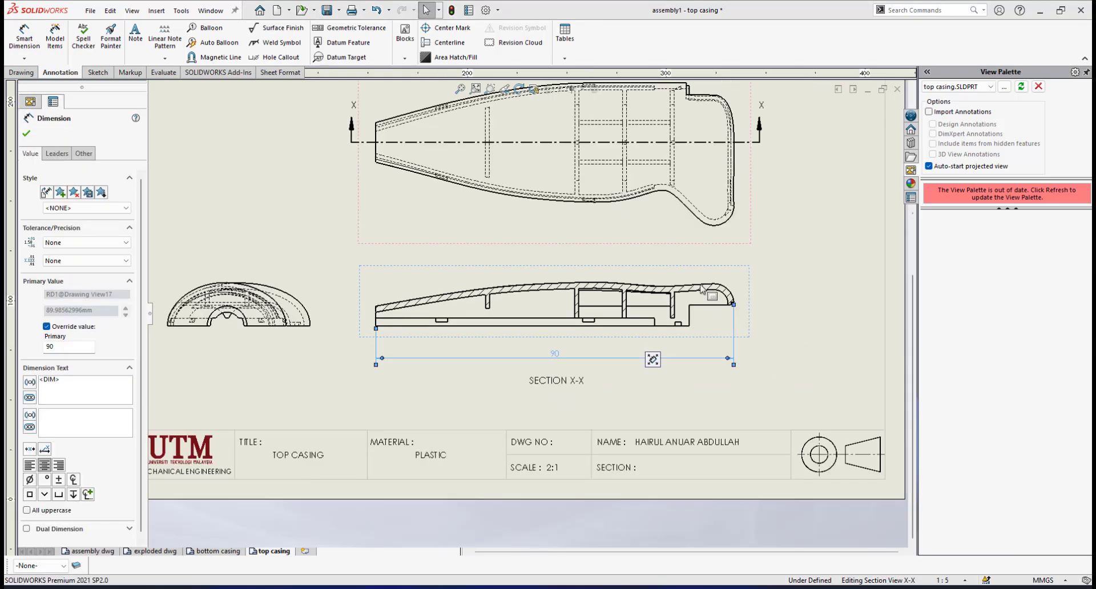
scroll(625, 242, "down", 1)
scroll(627, 242, "down", 2)
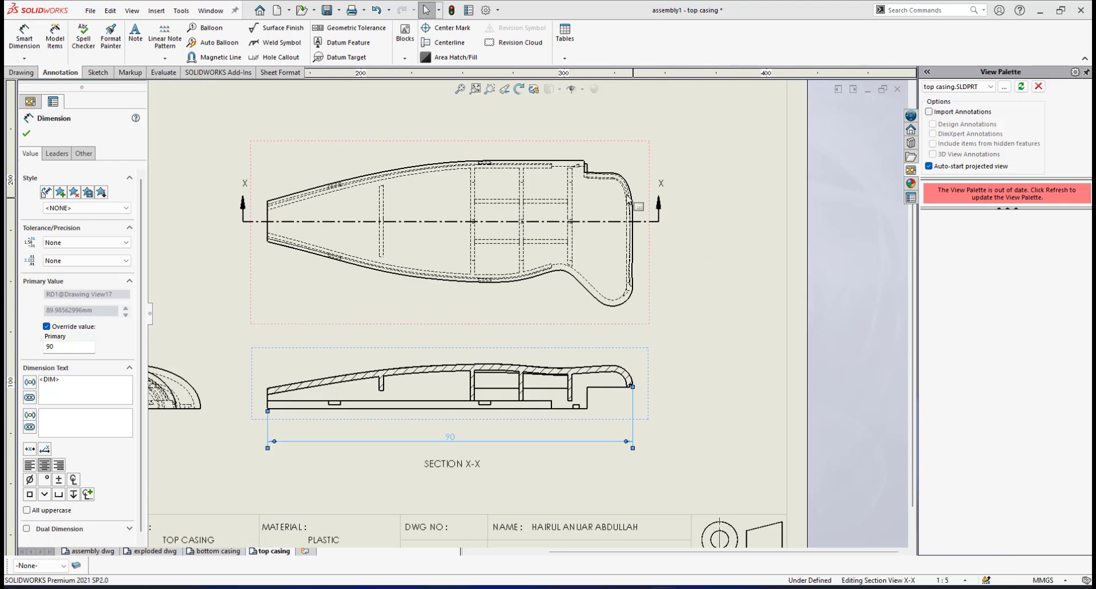
scroll(635, 206, "down", 1)
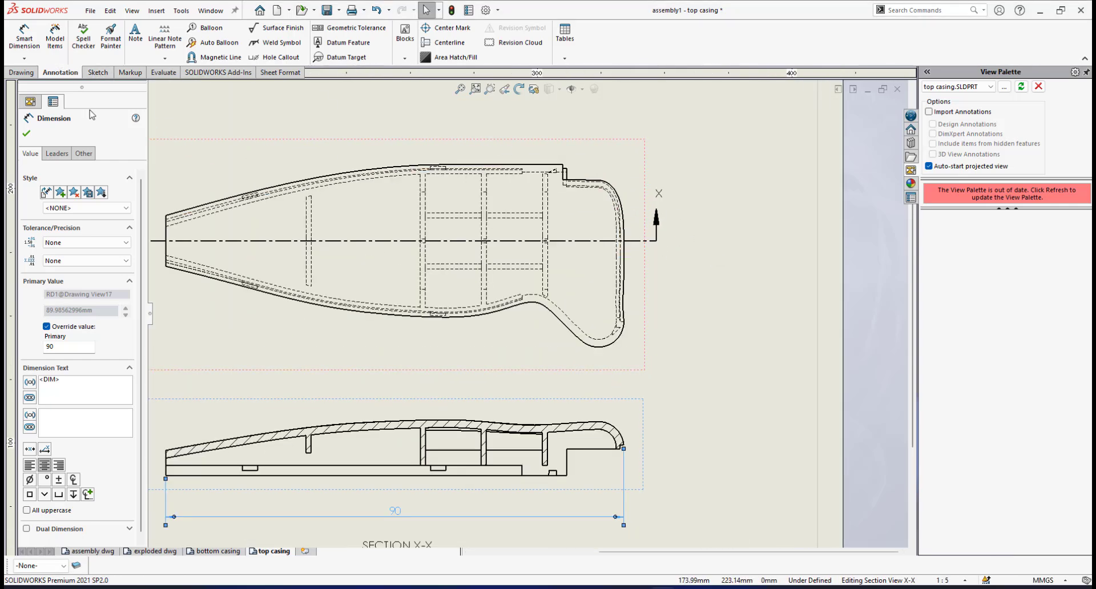
left_click(23, 40)
scroll(567, 186, "down", 3)
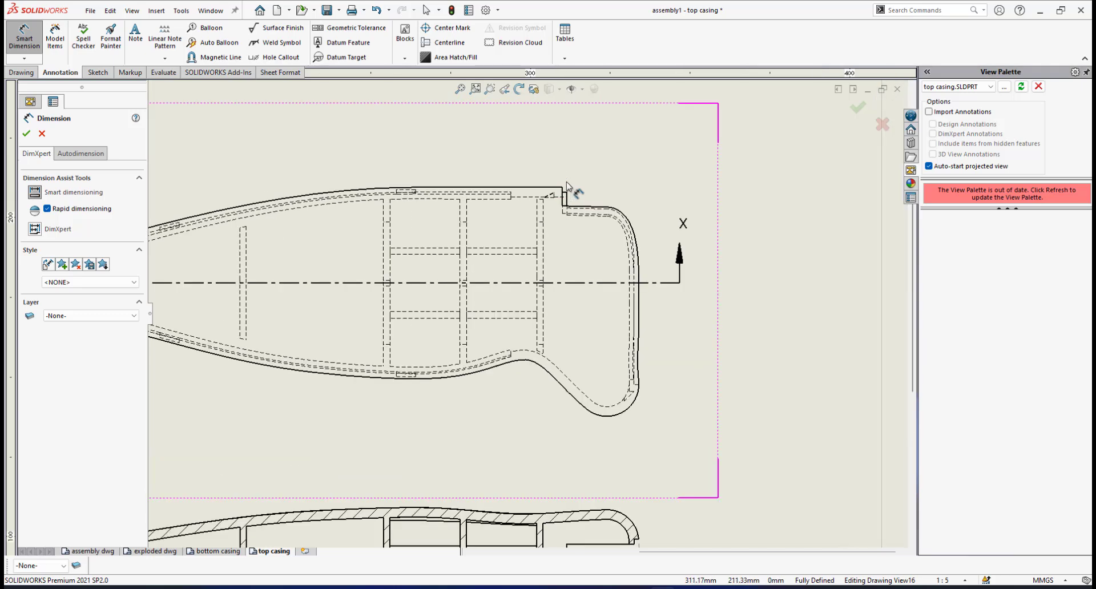
left_click(562, 188)
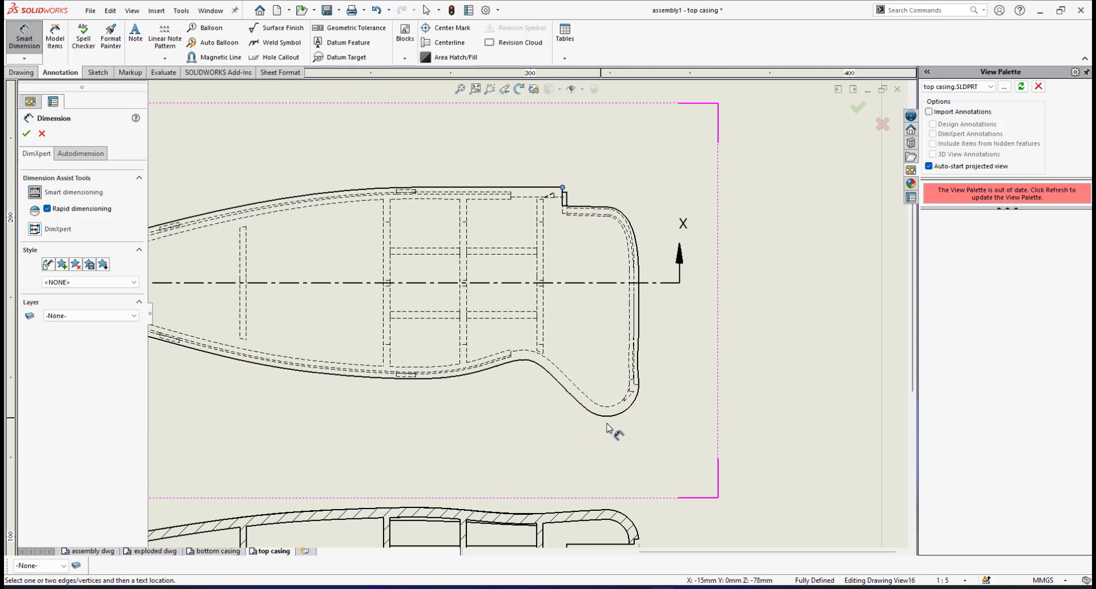
left_click(41, 133)
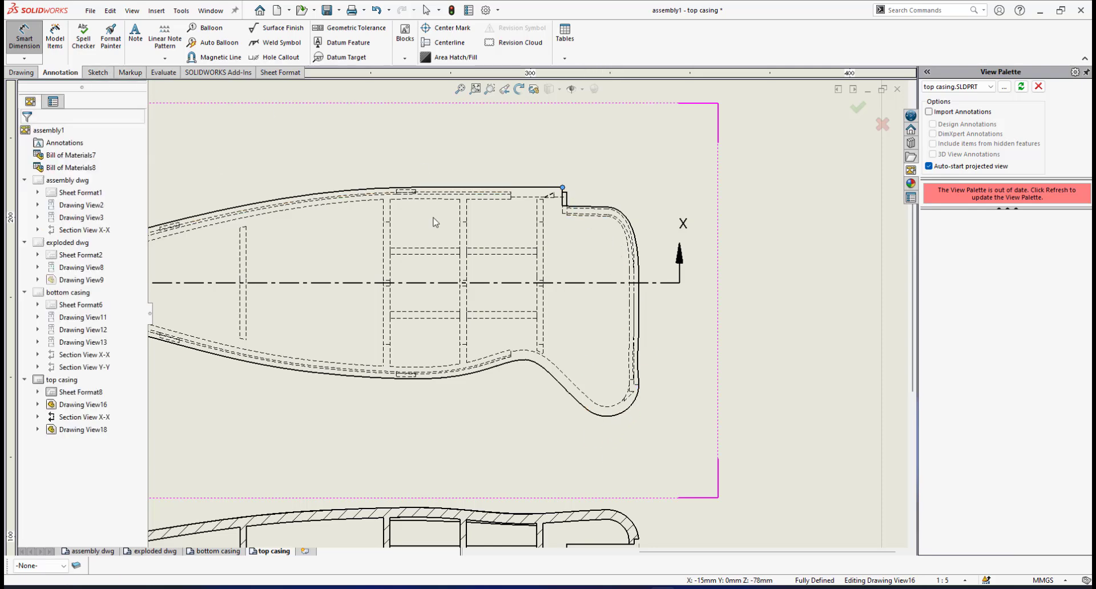
Sketch a point on the casing's outer edge at the lowest spot of the rounded lobe in the top view
left_click(96, 73)
left_click(121, 28)
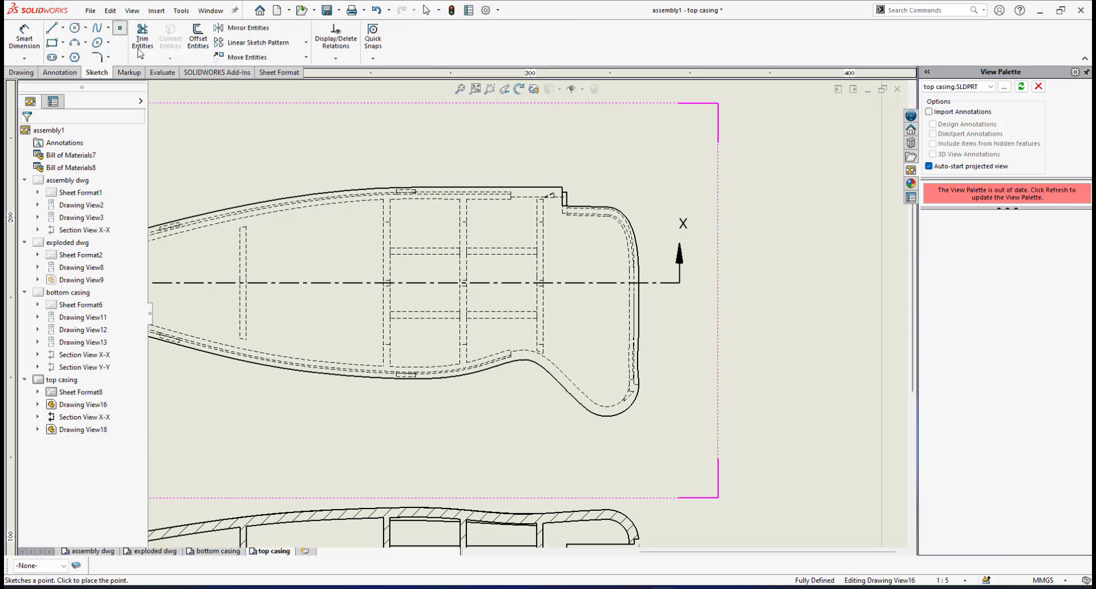
scroll(607, 445, "down", 5)
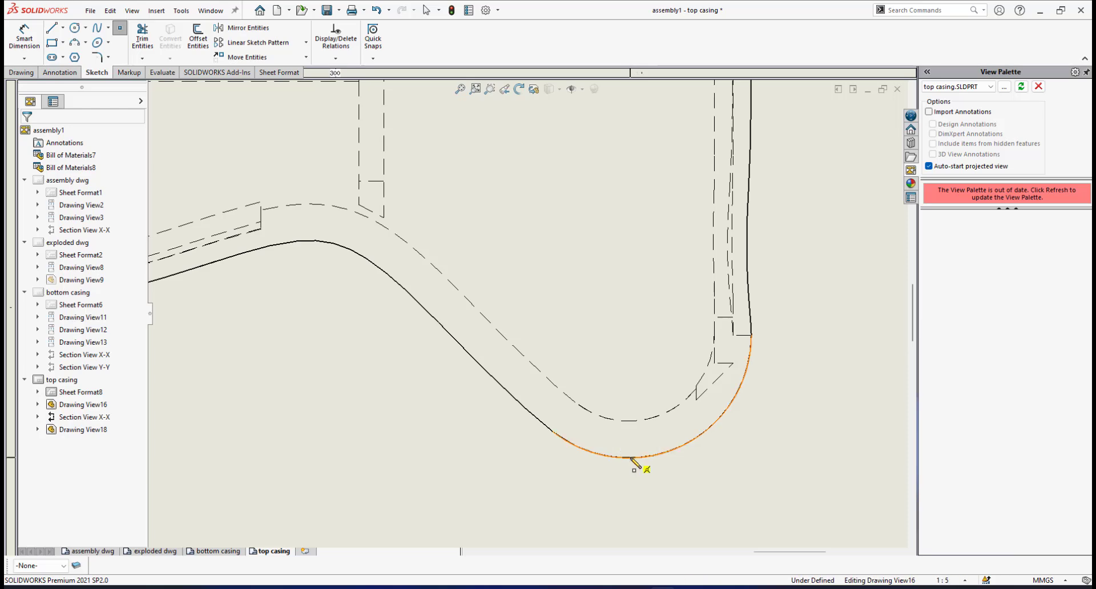
left_click(630, 457)
scroll(624, 421, "up", 2)
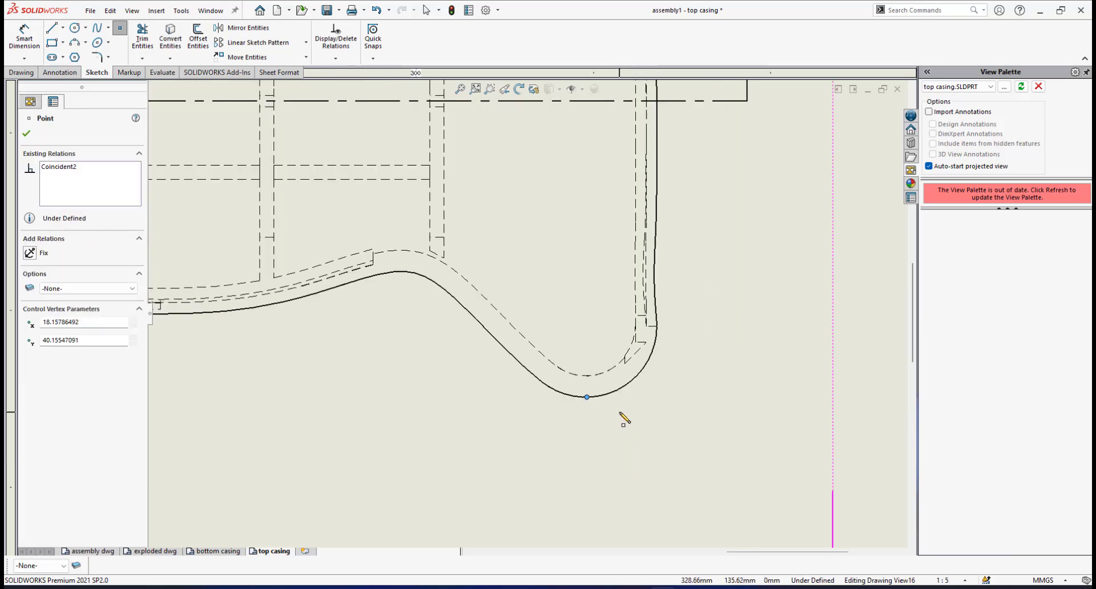
right_click(745, 306)
left_click(760, 311)
Try to dimension the horizontal distance between the upper notch corner and the lobe's sketch point in the top view
scroll(618, 278, "up", 2)
scroll(618, 280, "up", 3)
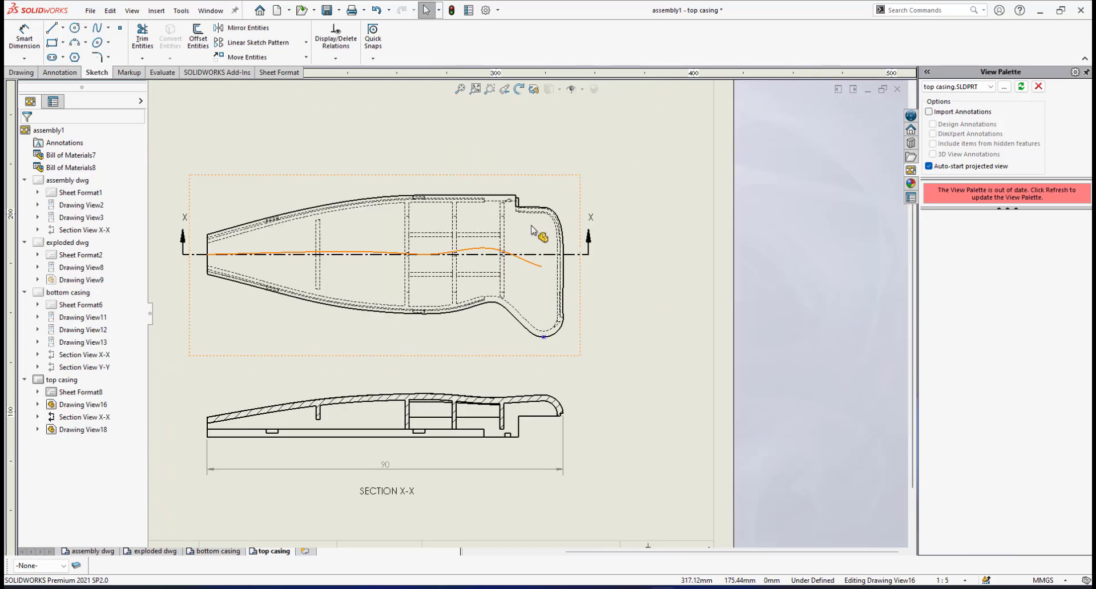
scroll(533, 234, "down", 2)
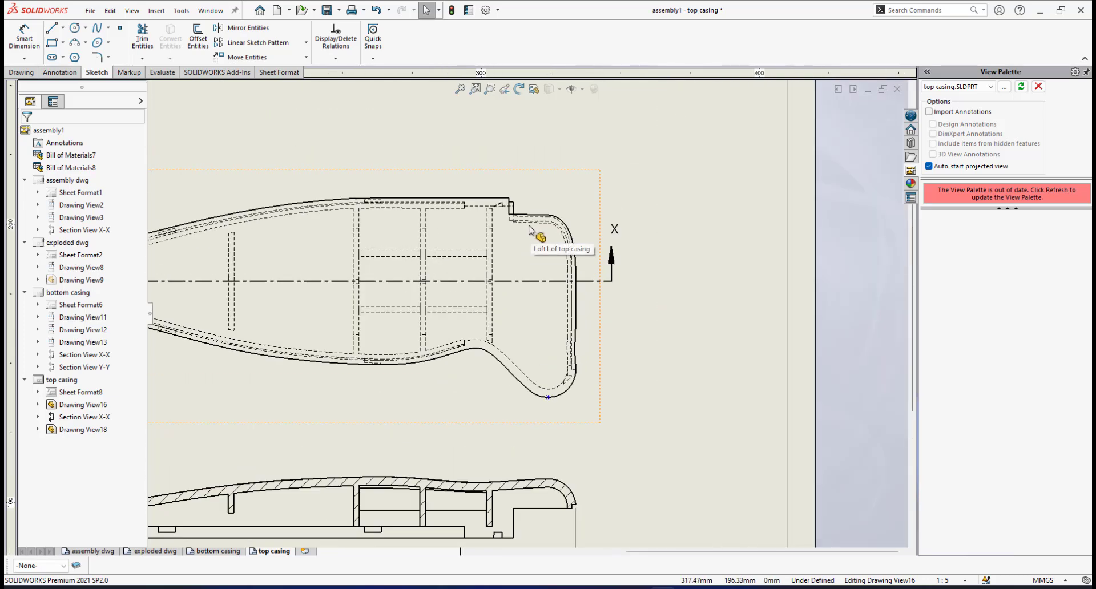
left_click(57, 72)
left_click(24, 37)
scroll(533, 177, "down", 2)
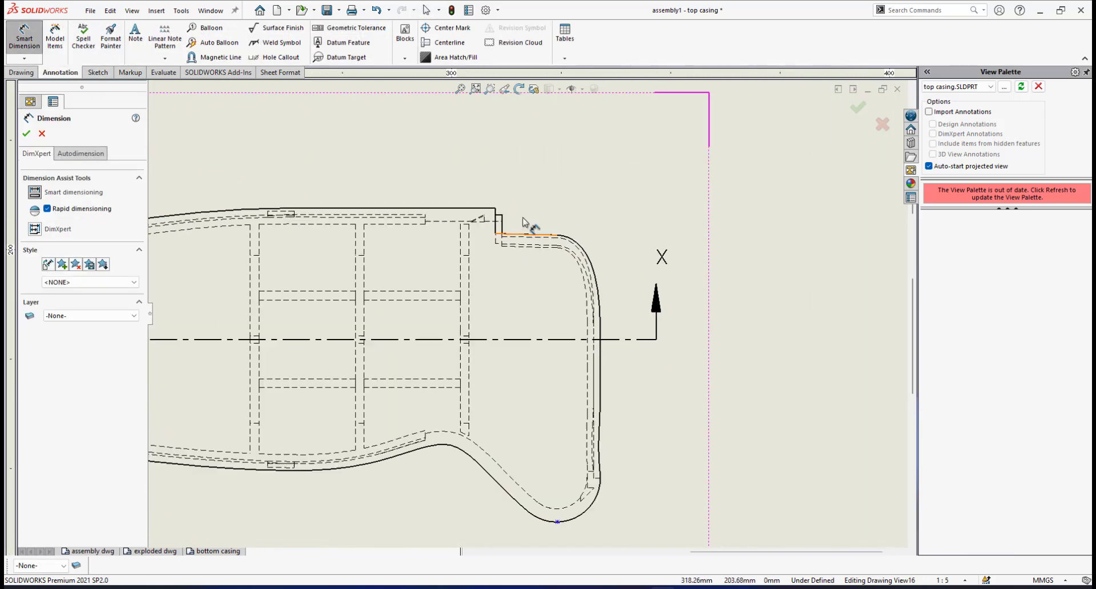
left_click(495, 208)
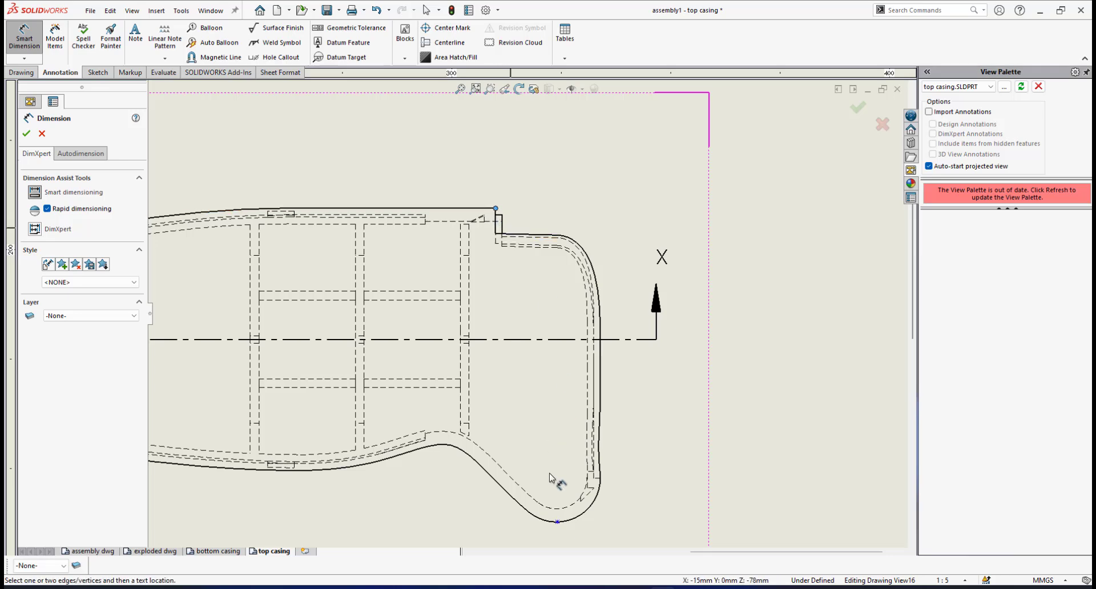
left_click(557, 522)
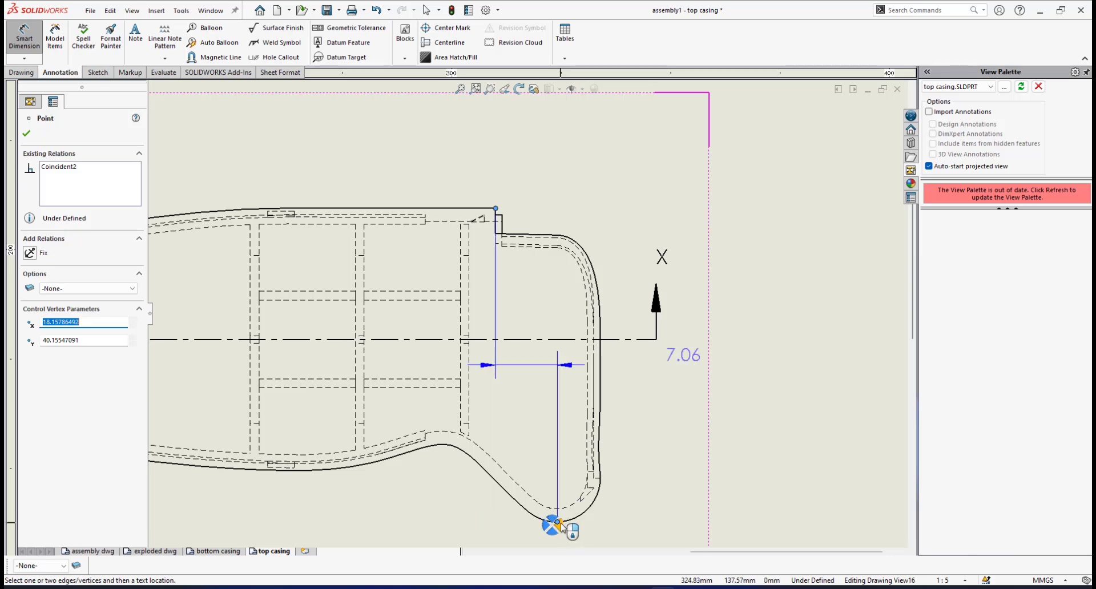
left_click(630, 369)
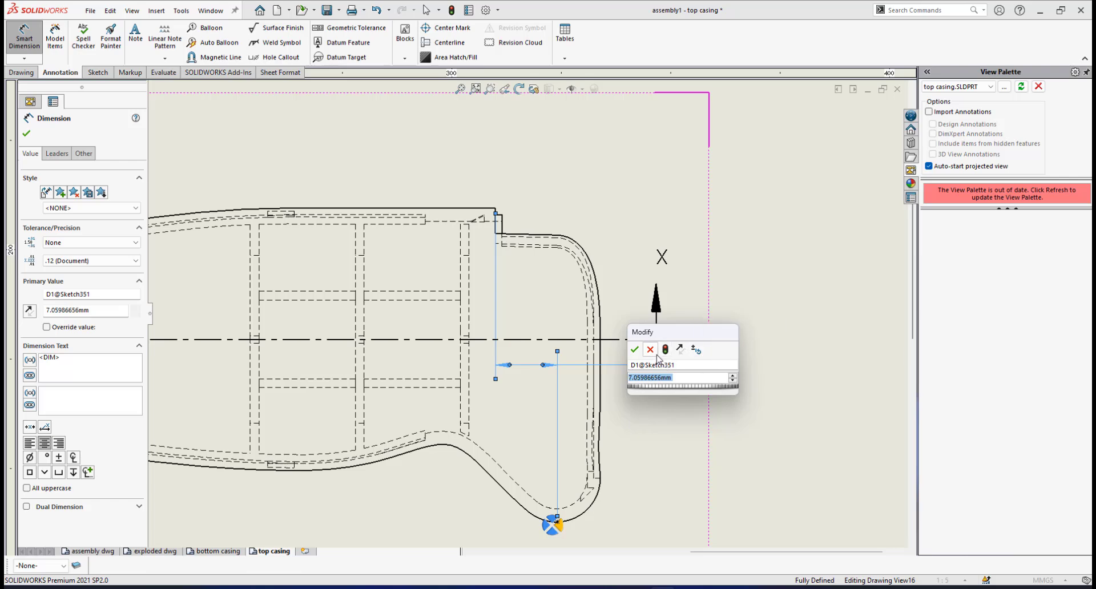
left_click(651, 349)
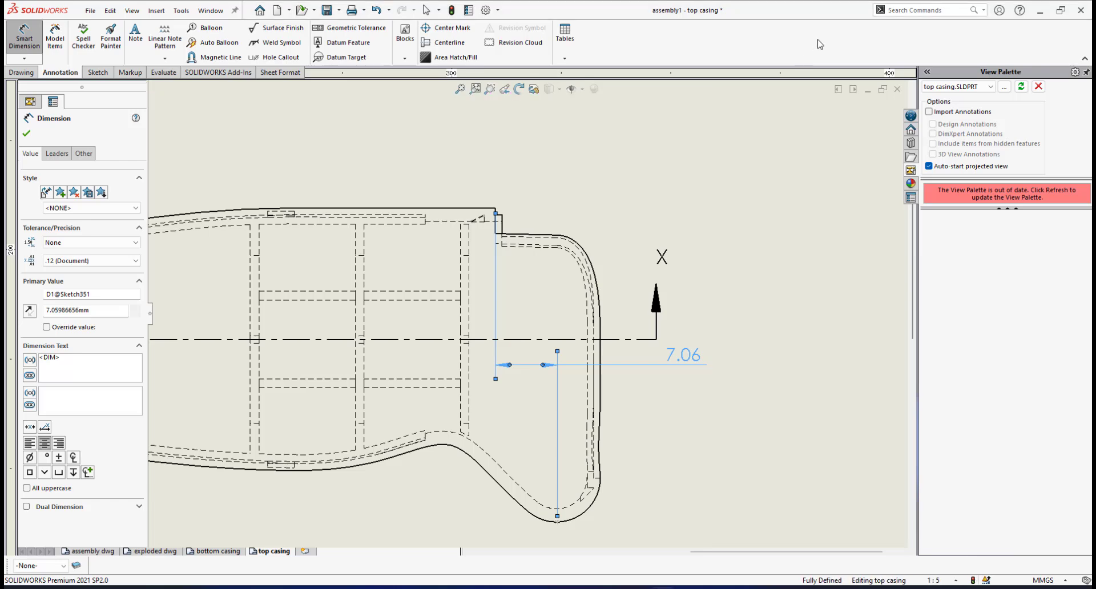
key("Escape")
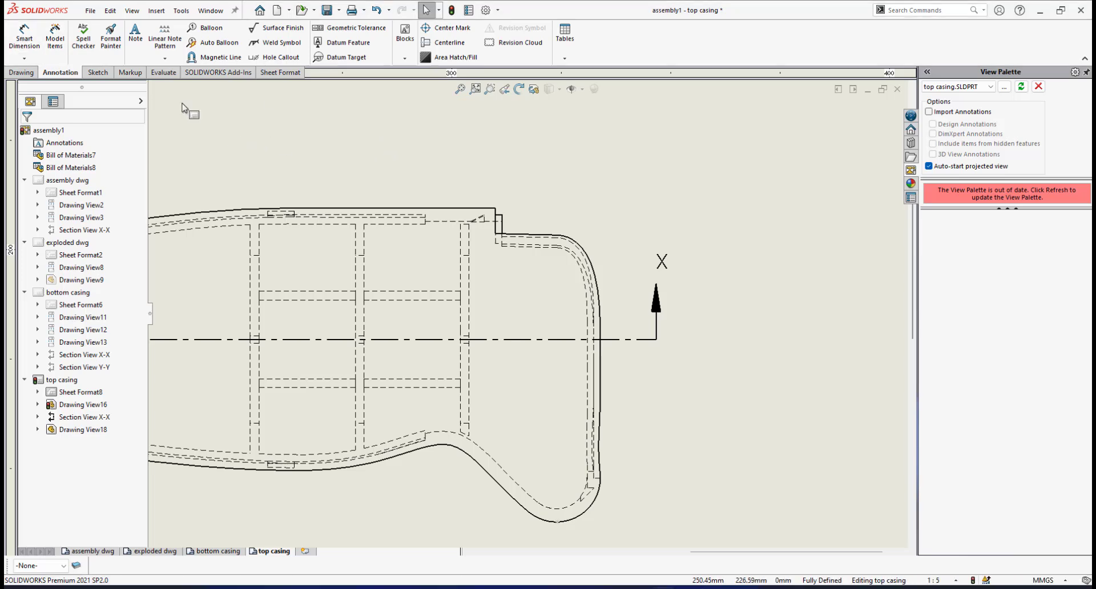
Dimension the vertical distance from the upper notch corner to the lobe's sketch point, placed beyond the top view's wide end
left_click(26, 37)
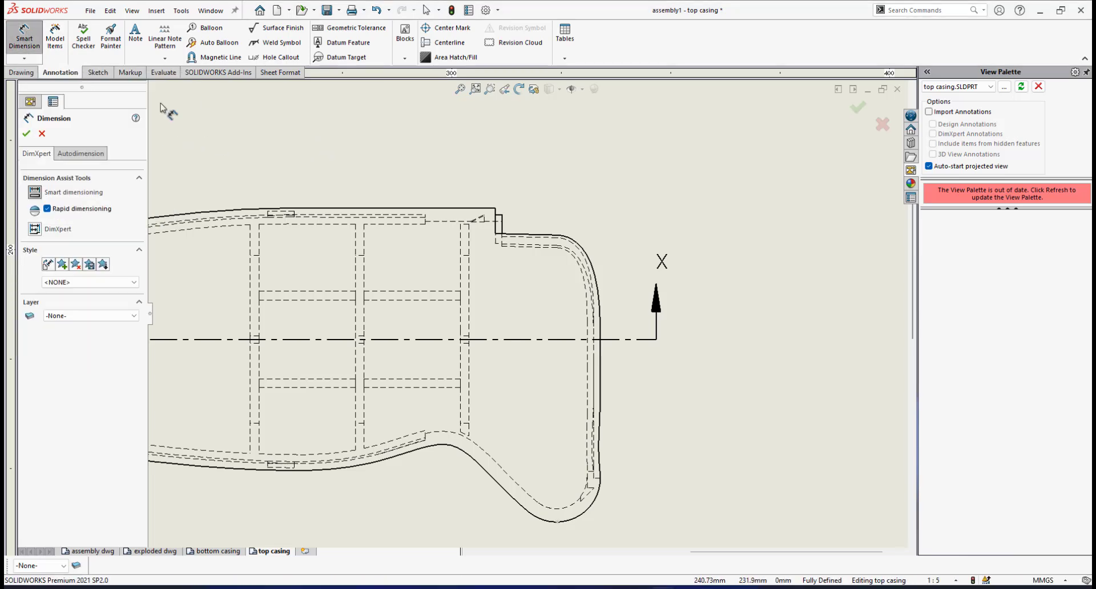
left_click(496, 209)
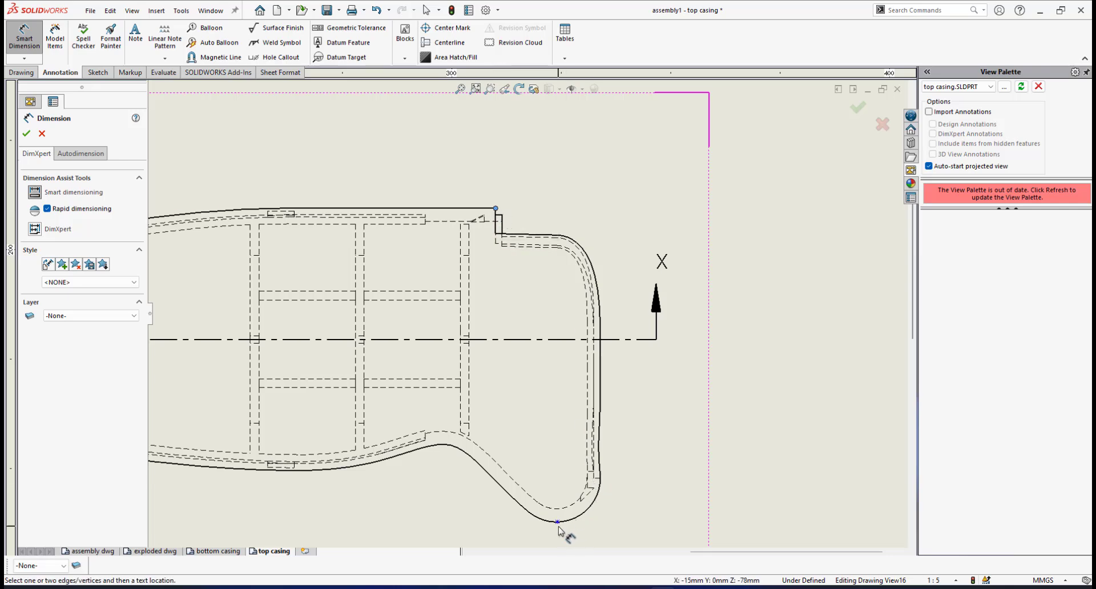
left_click(558, 522)
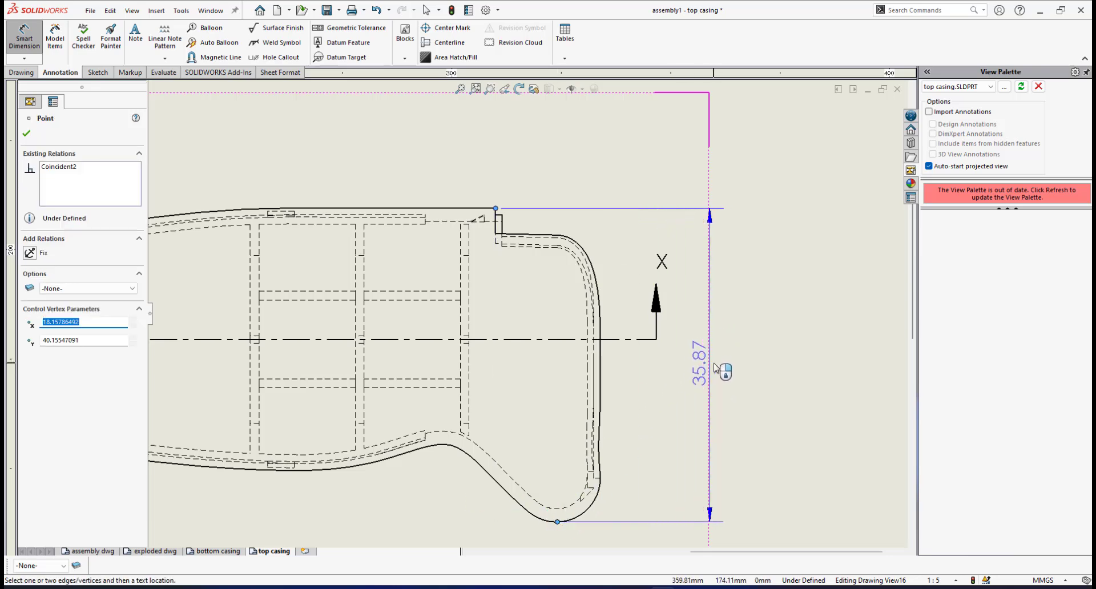
left_click(714, 368)
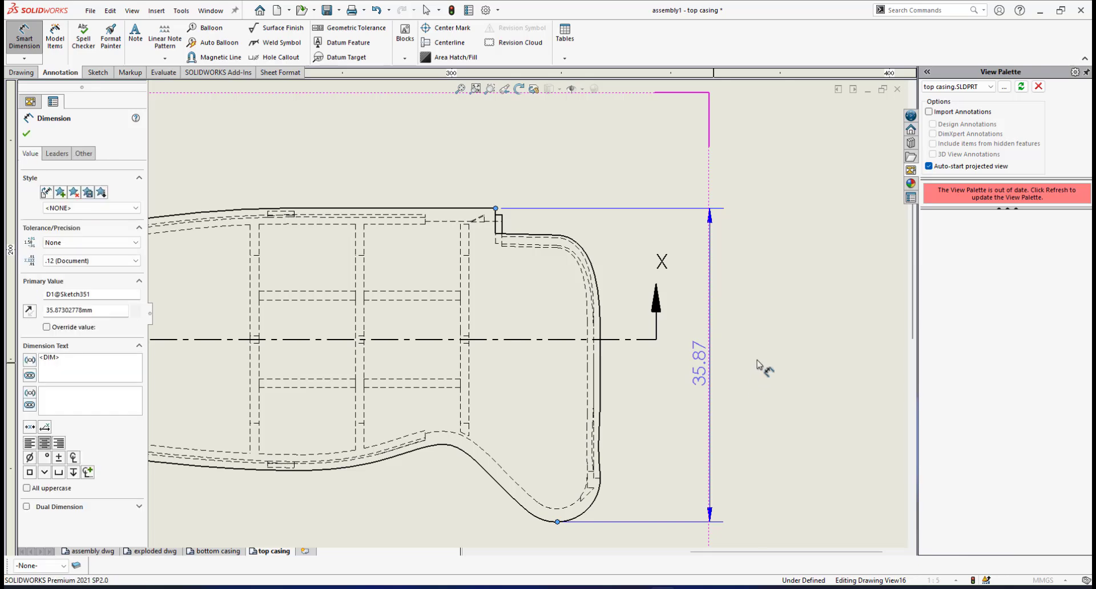
left_click(662, 349)
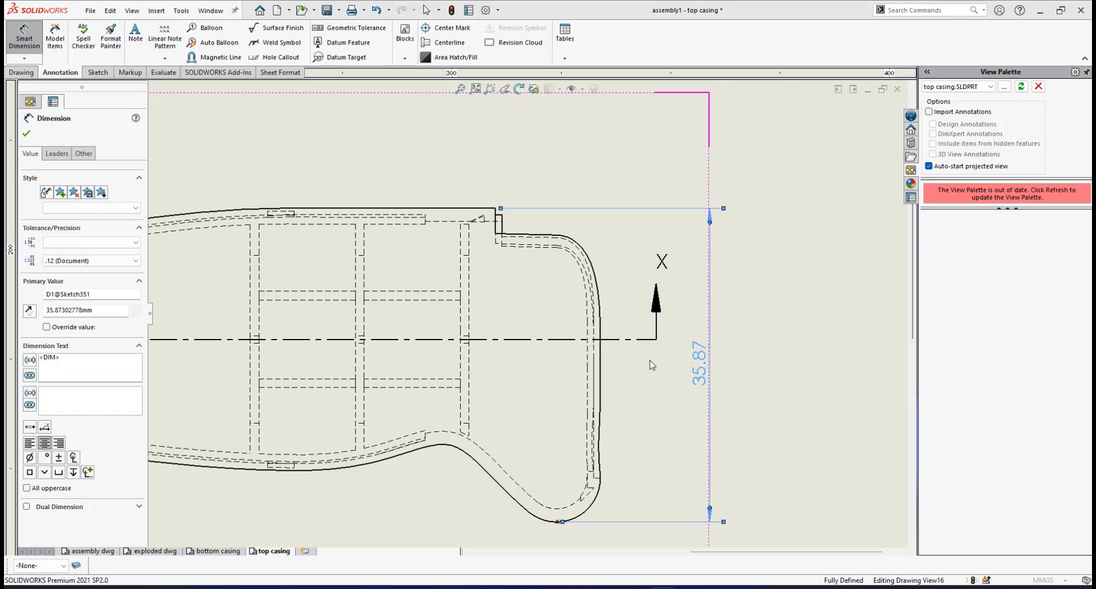
Dimension the overall height in section X-X from the lower notch corner to the top of the curved end, placed beyond the wide end
scroll(576, 383, "up", 5)
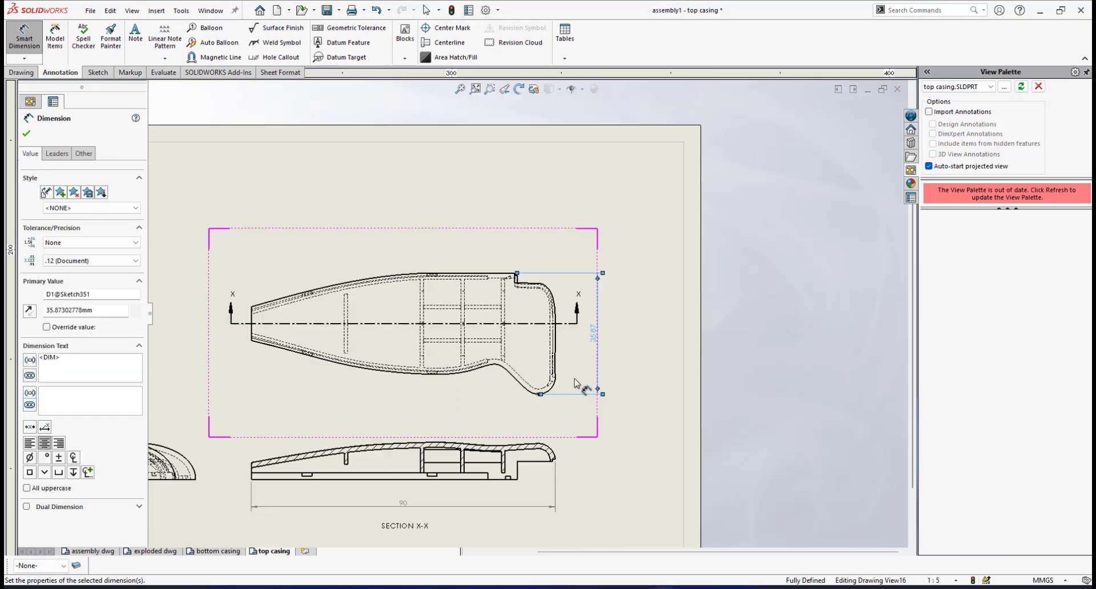
scroll(490, 429, "down", 4)
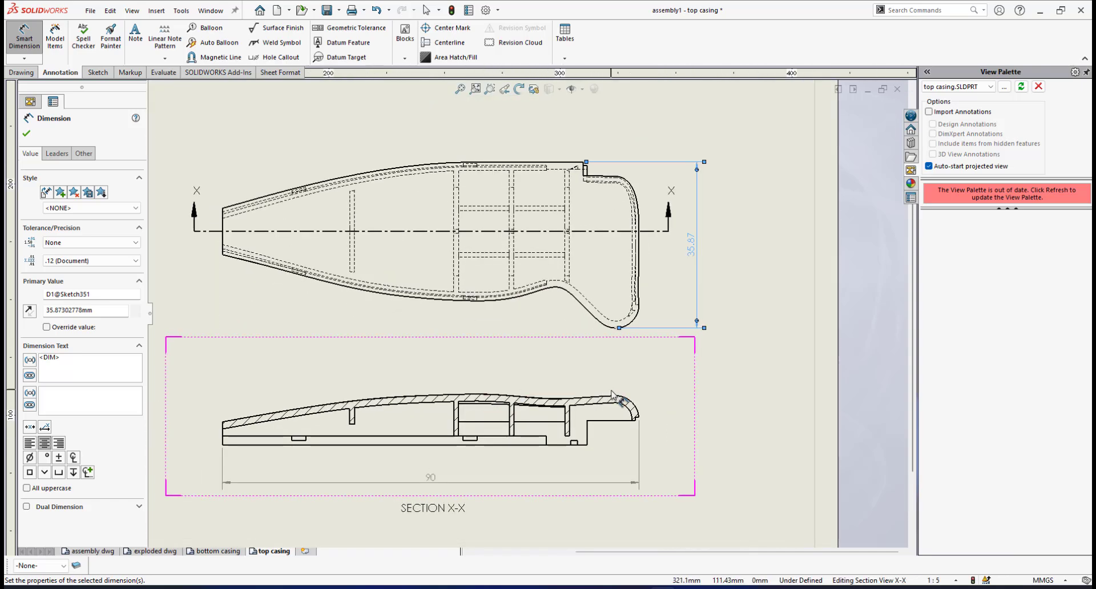
scroll(633, 421, "down", 1)
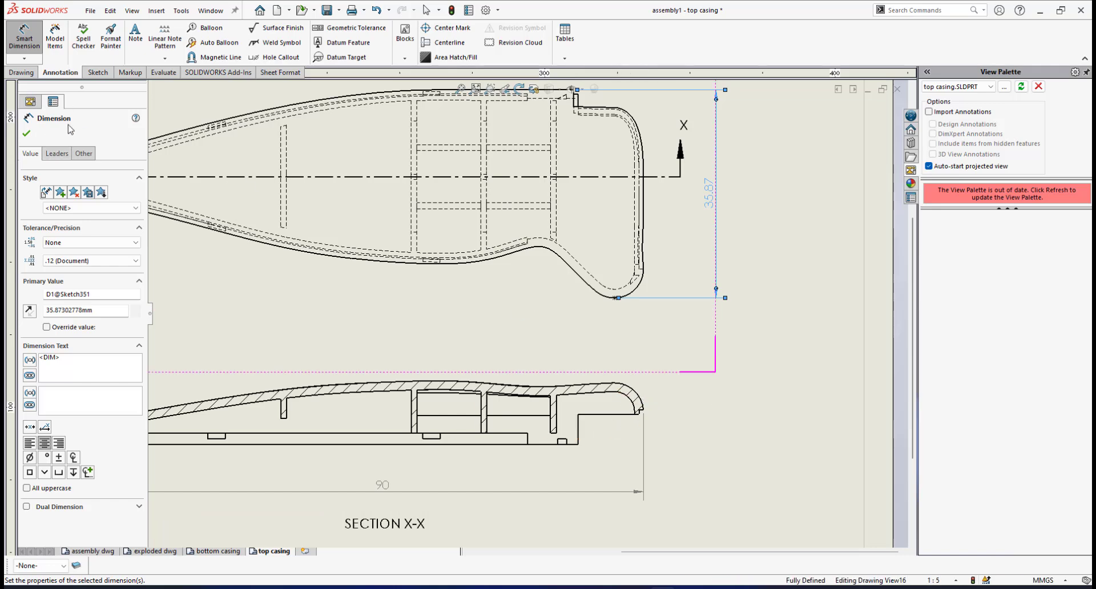
scroll(578, 453, "down", 2)
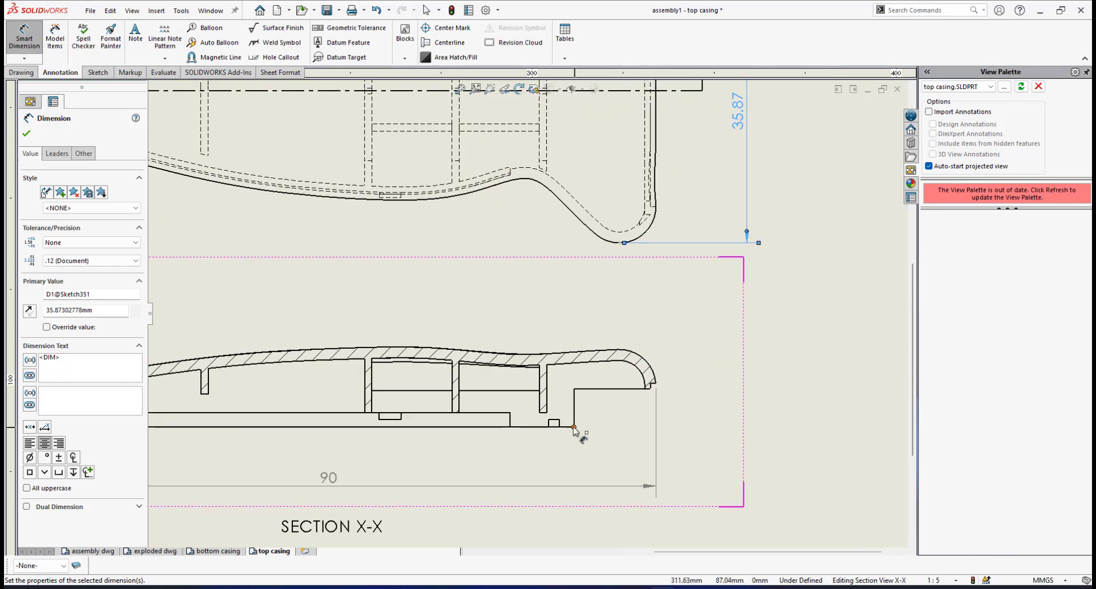
left_click(574, 427)
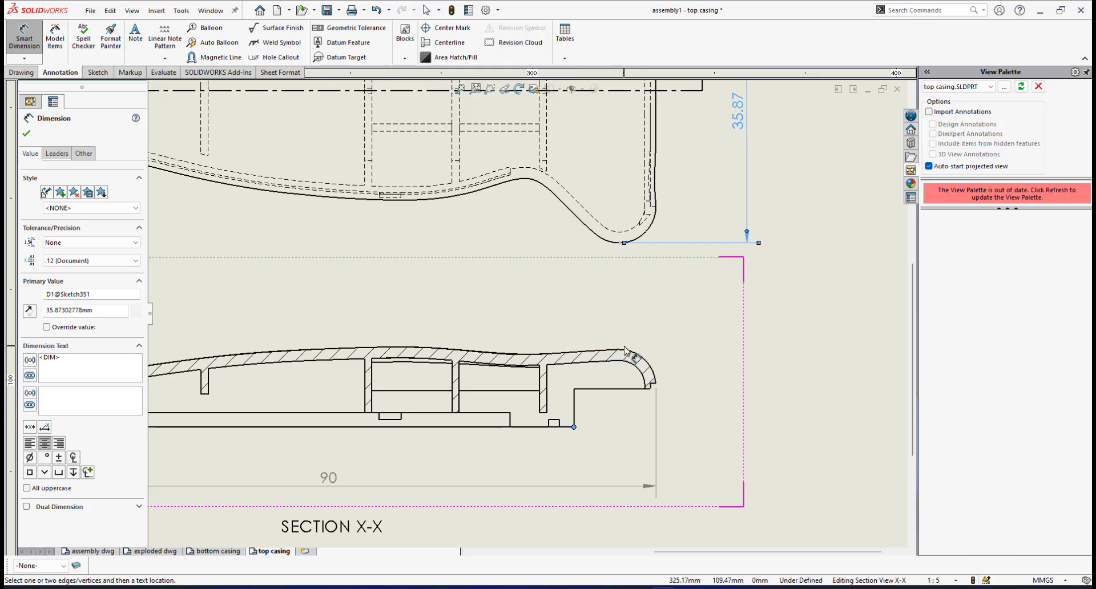
left_click(618, 350)
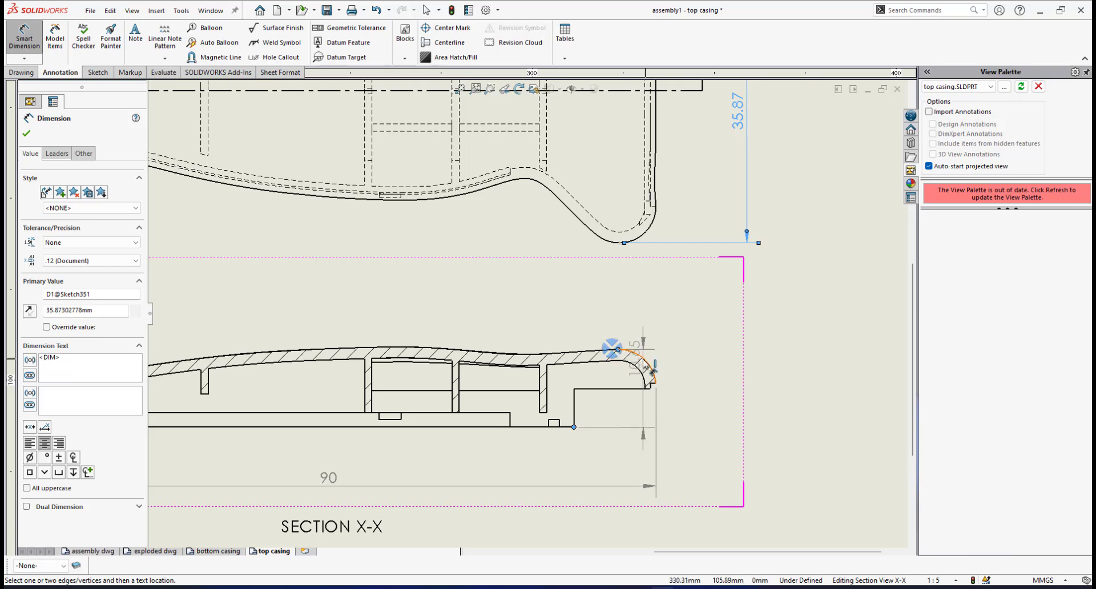
left_click(707, 390)
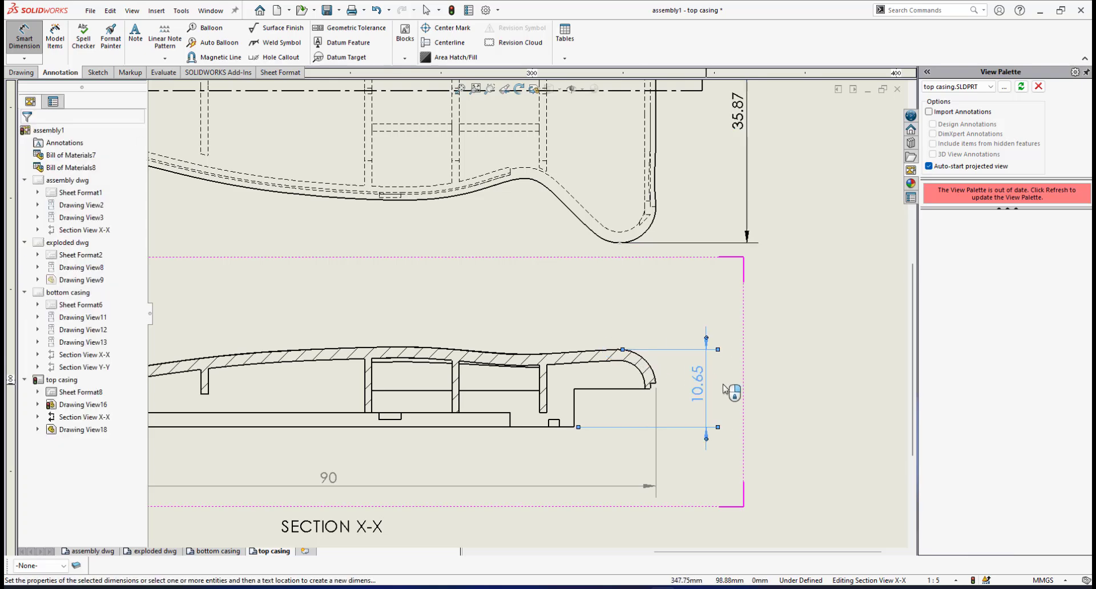
scroll(733, 391, "up", 1)
key("f")
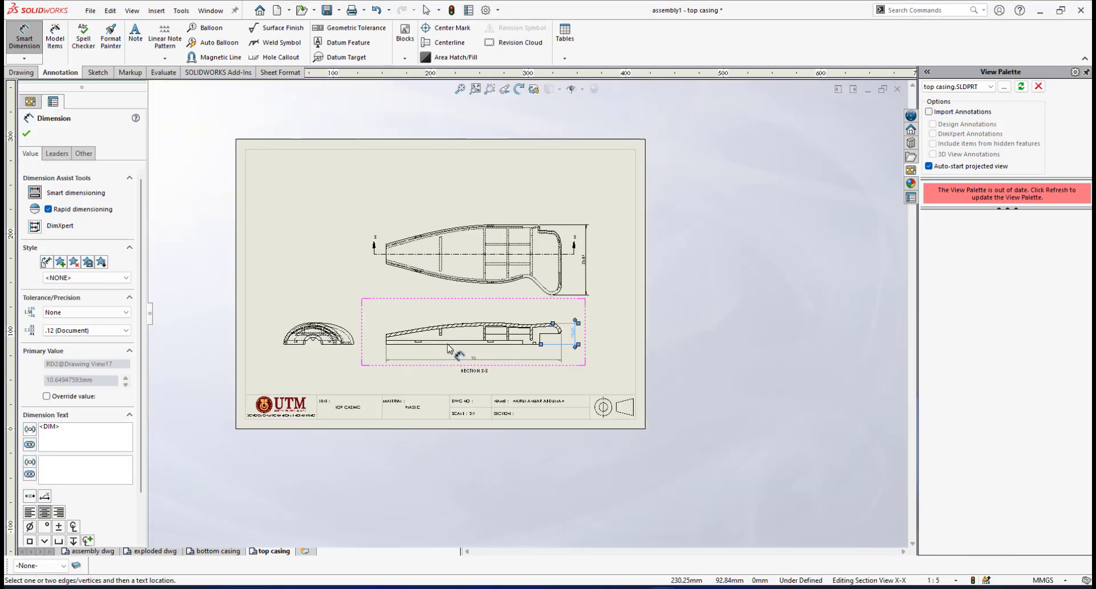
left_click(26, 136)
scroll(502, 313, "down", 2)
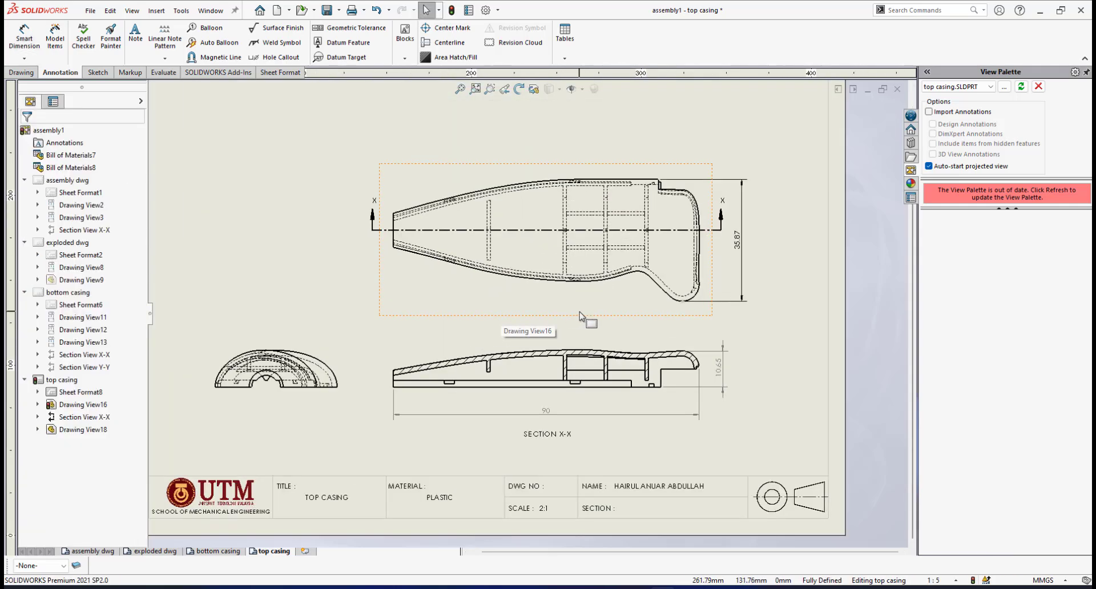
scroll(581, 315, "down", 1)
scroll(742, 237, "down", 1)
left_click(741, 233)
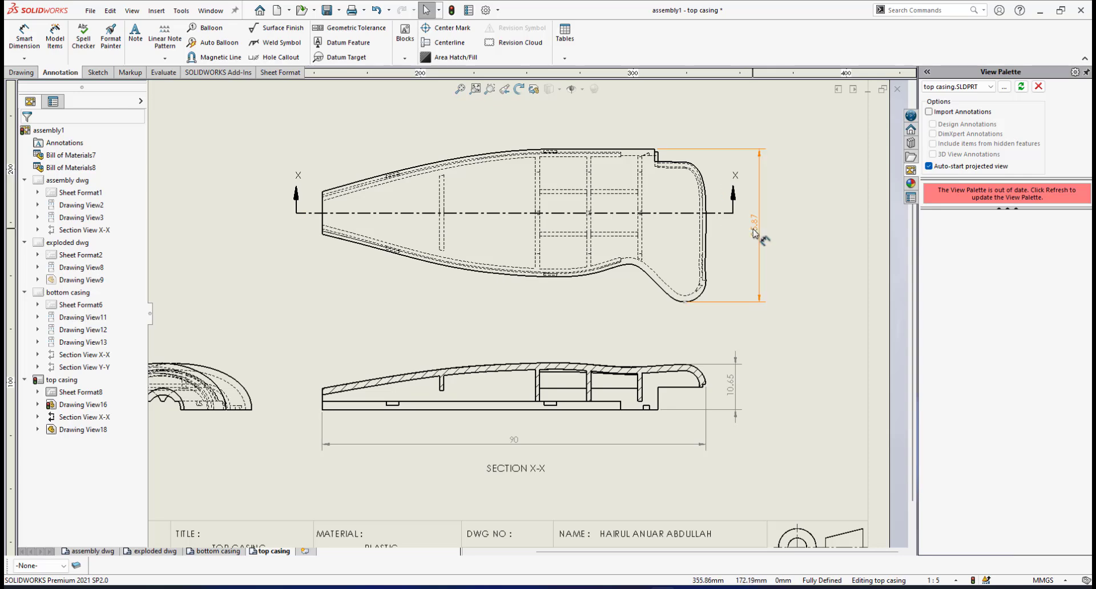
left_click(501, 493)
scroll(500, 494, "up", 1)
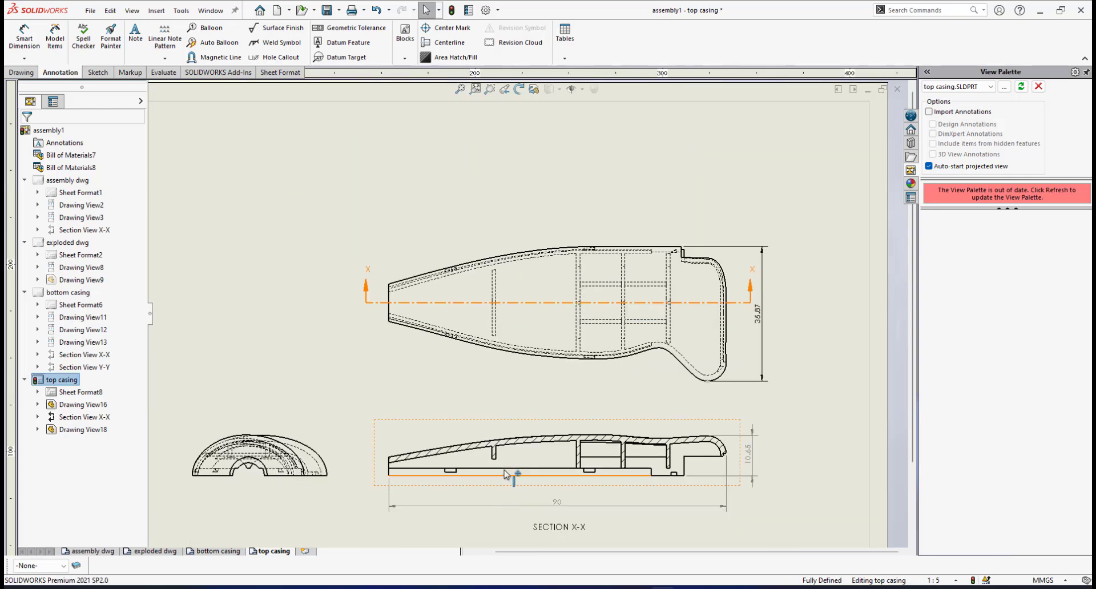
Try to dimension the distance from the casing's narrow end edge to the short rib in section X-X
scroll(504, 462, "down", 1)
left_click(24, 39)
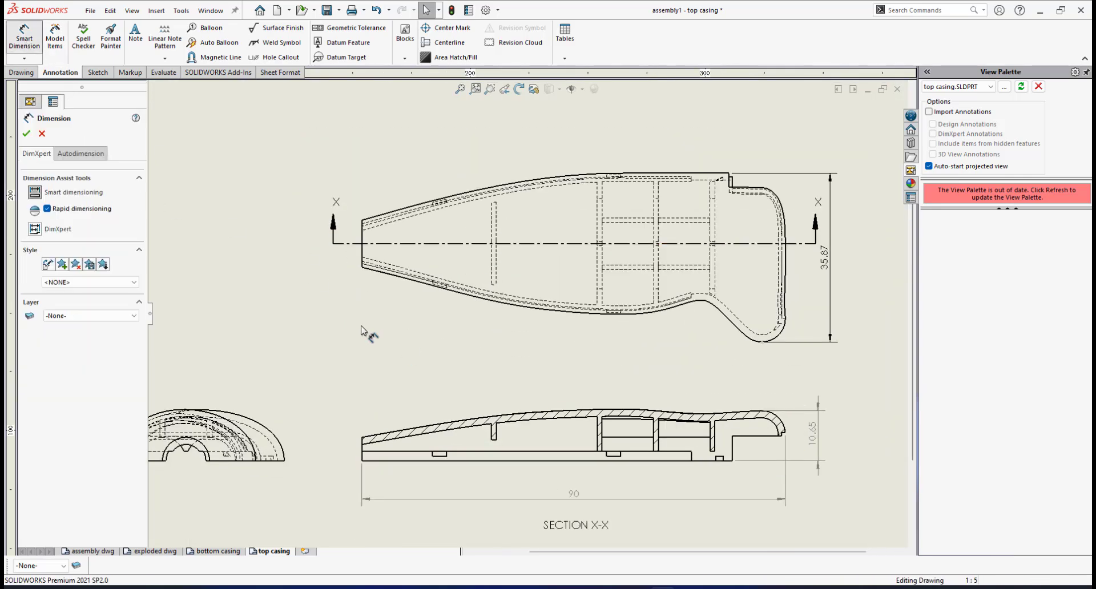
scroll(453, 404, "down", 4)
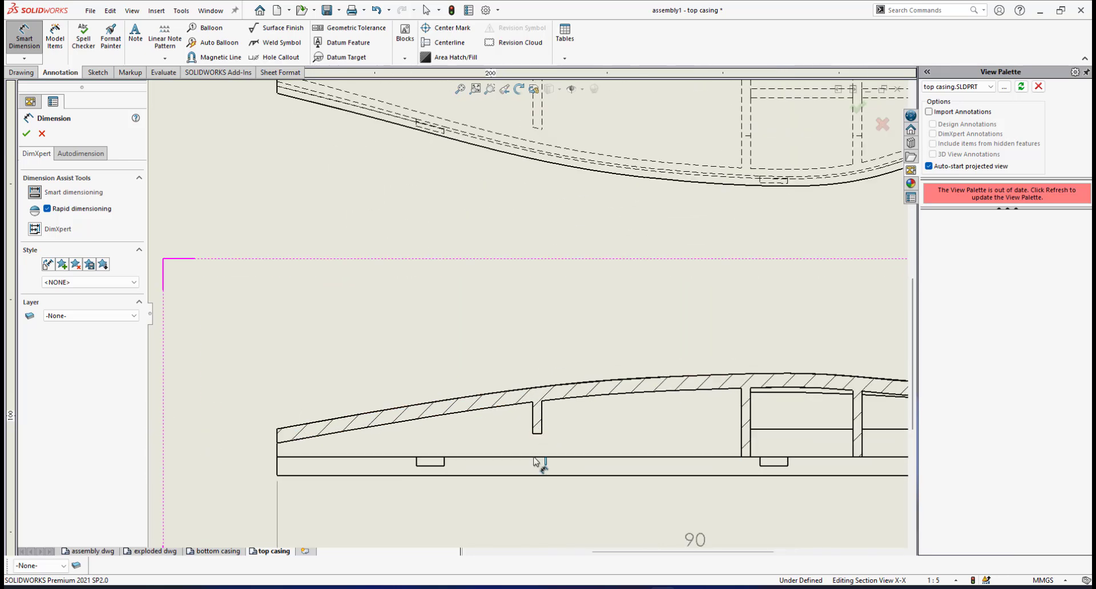
left_click(535, 415)
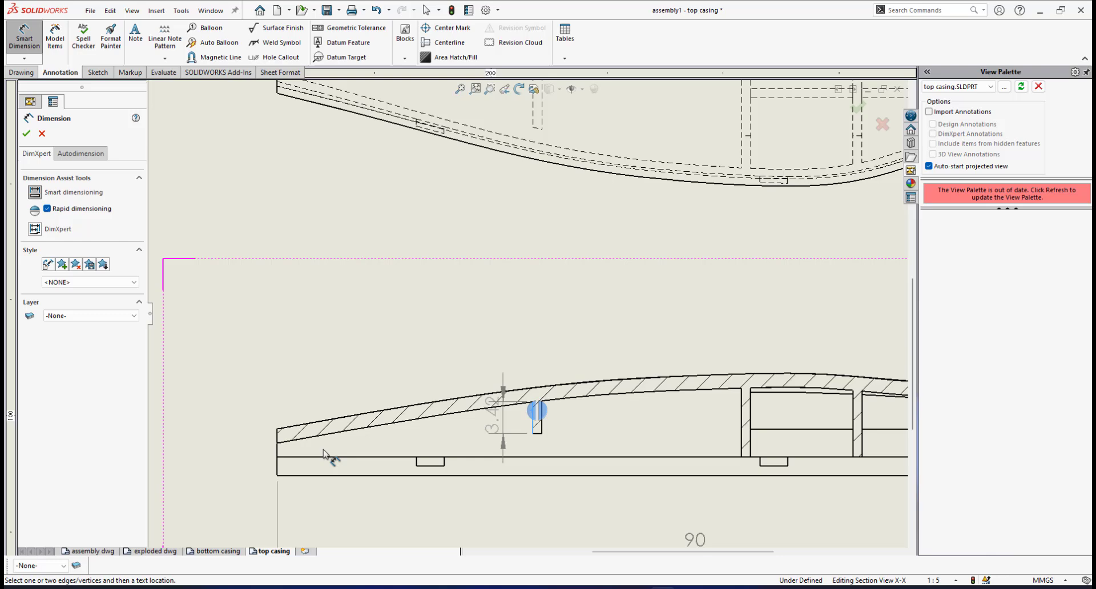
left_click(278, 451)
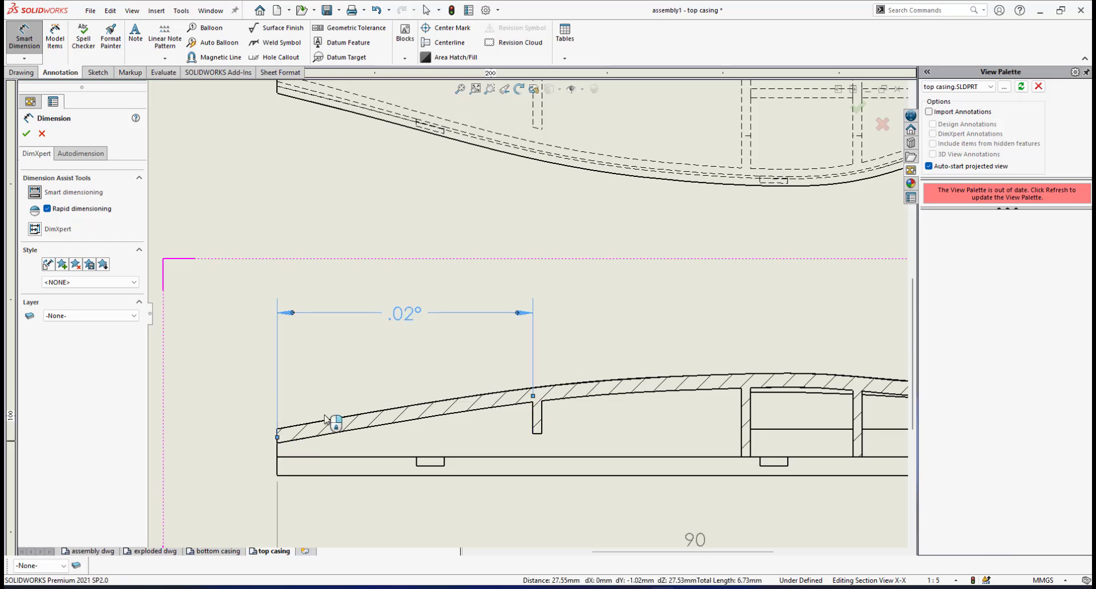
left_click(445, 343)
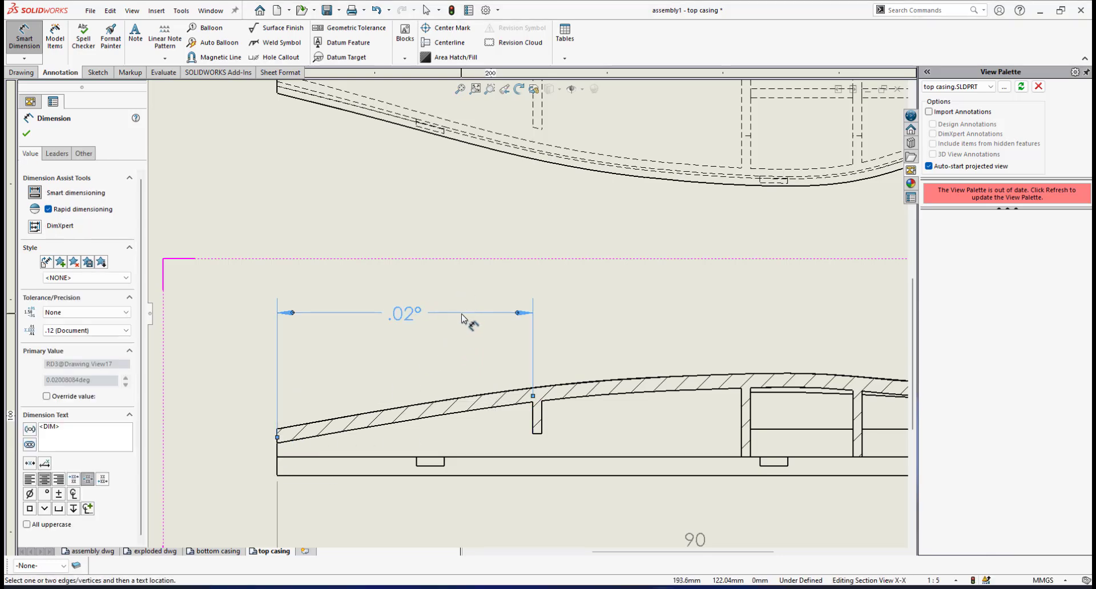
key("Delete")
scroll(477, 454, "down", 1)
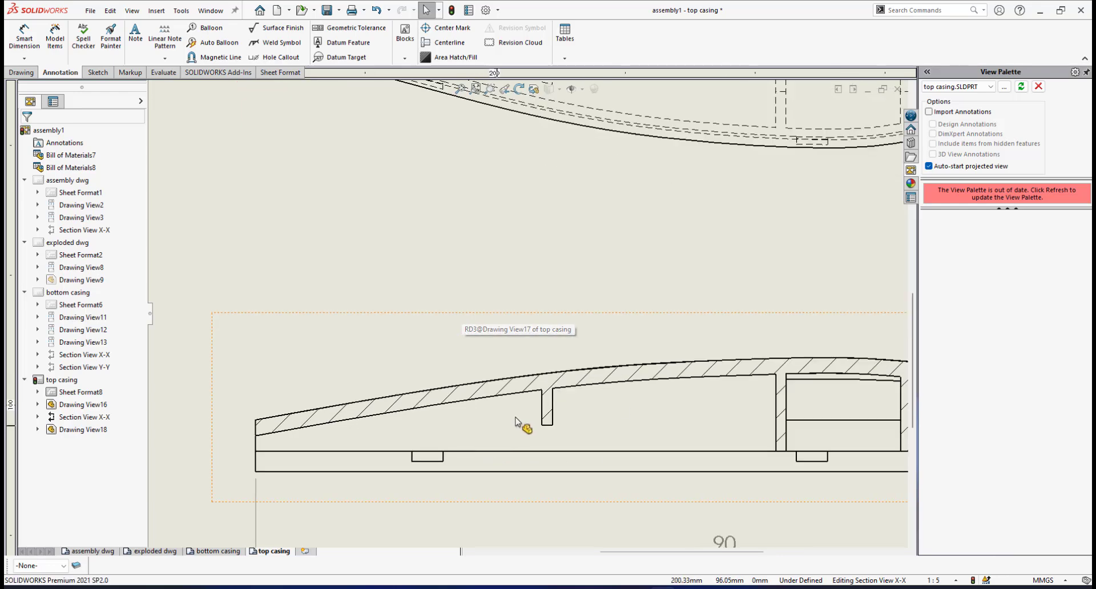
left_click(543, 406)
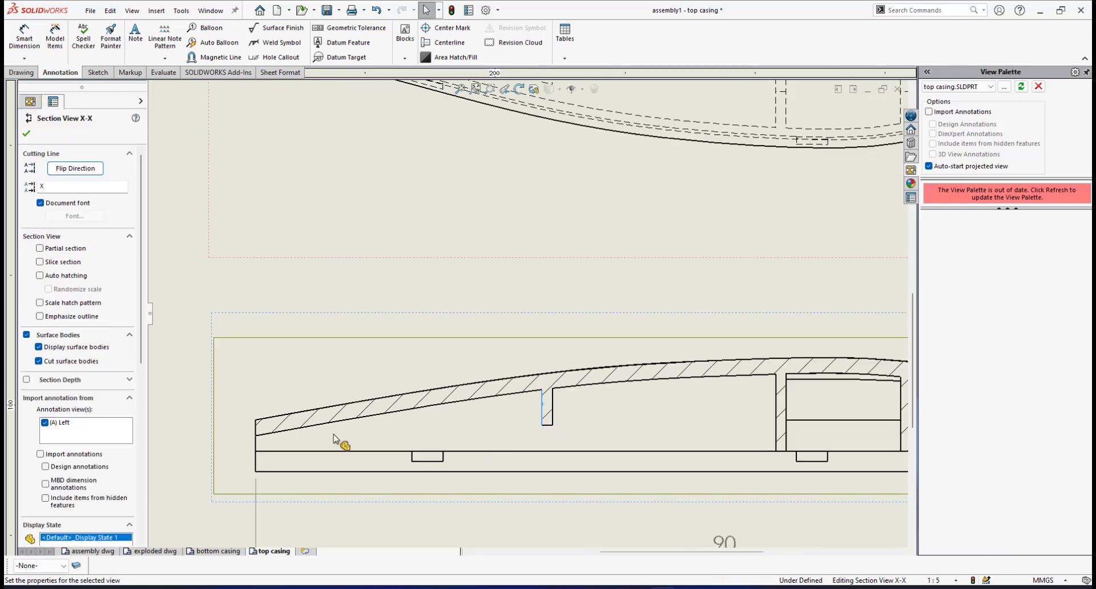
left_click(257, 429)
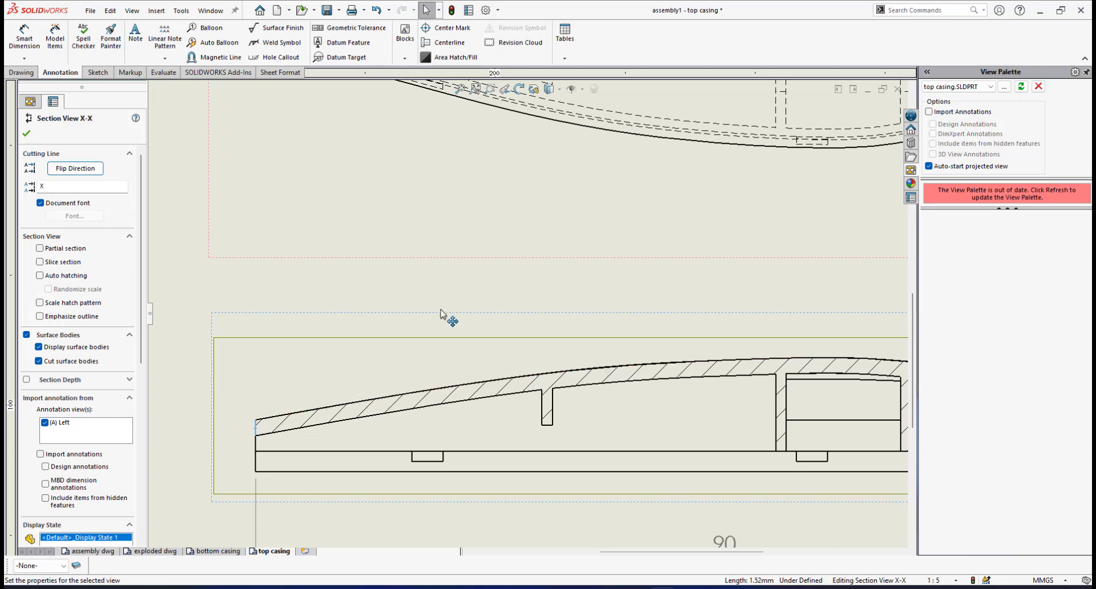
left_click(559, 284)
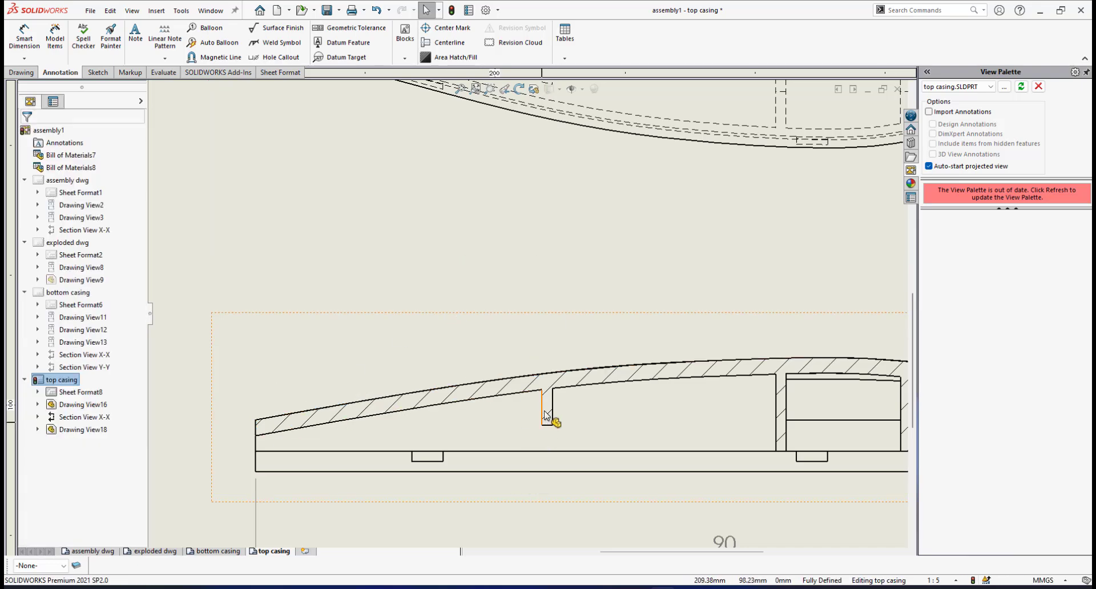
Dimension the horizontal distance from the upper corner of the narrow end to the short rib's near side, above section X-X
left_click(24, 36)
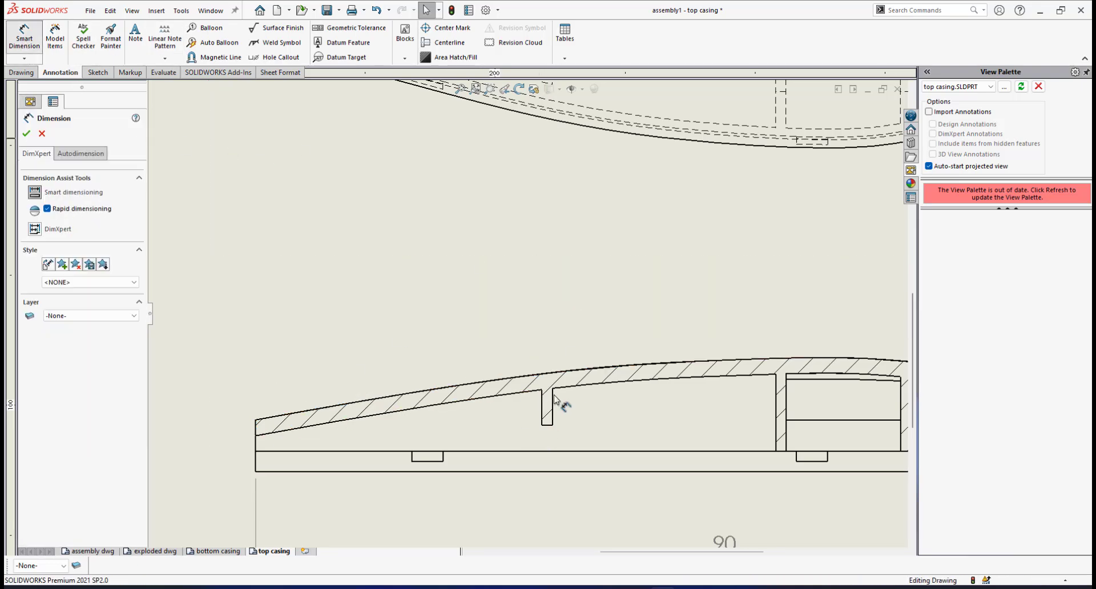
left_click(542, 408)
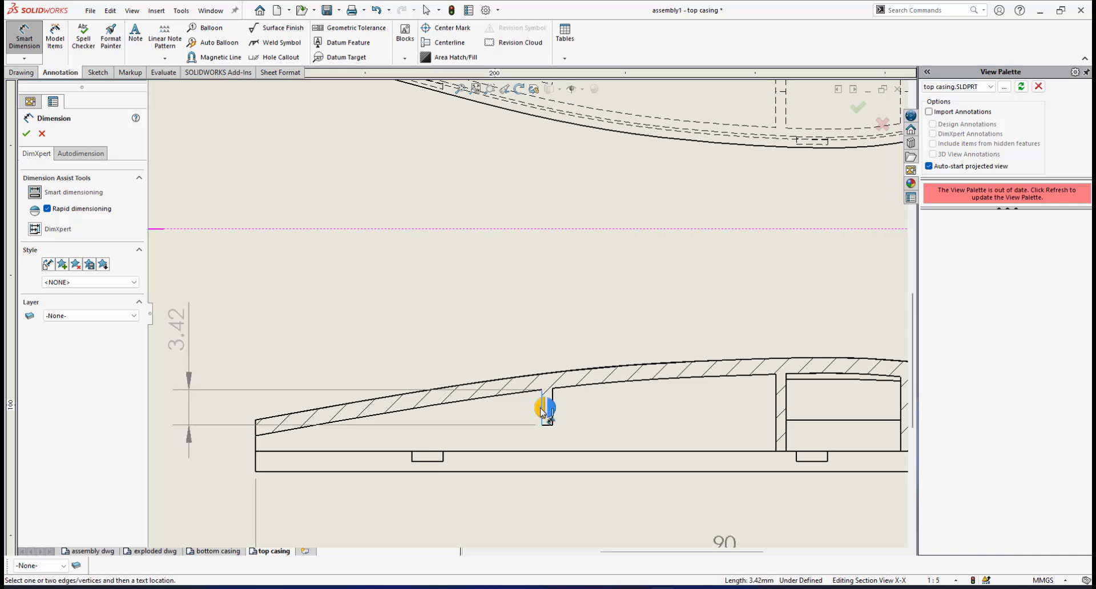
left_click(255, 420)
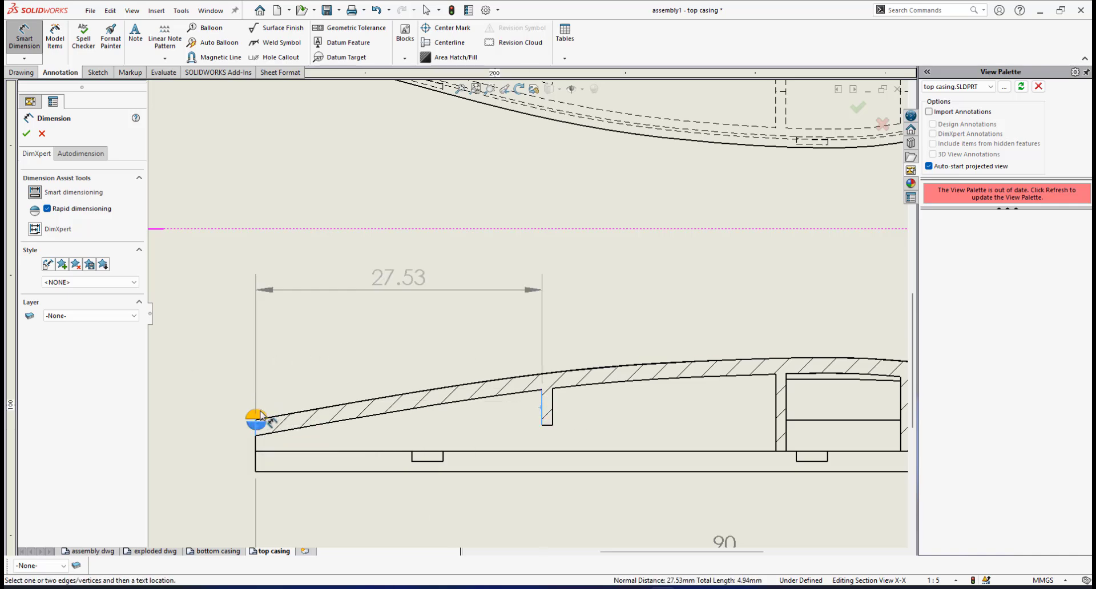
left_click(260, 415)
Dimension the short rib's thickness between its two vertical sides, placed above section X-X
scroll(549, 333, "up", 4)
scroll(547, 333, "down", 3)
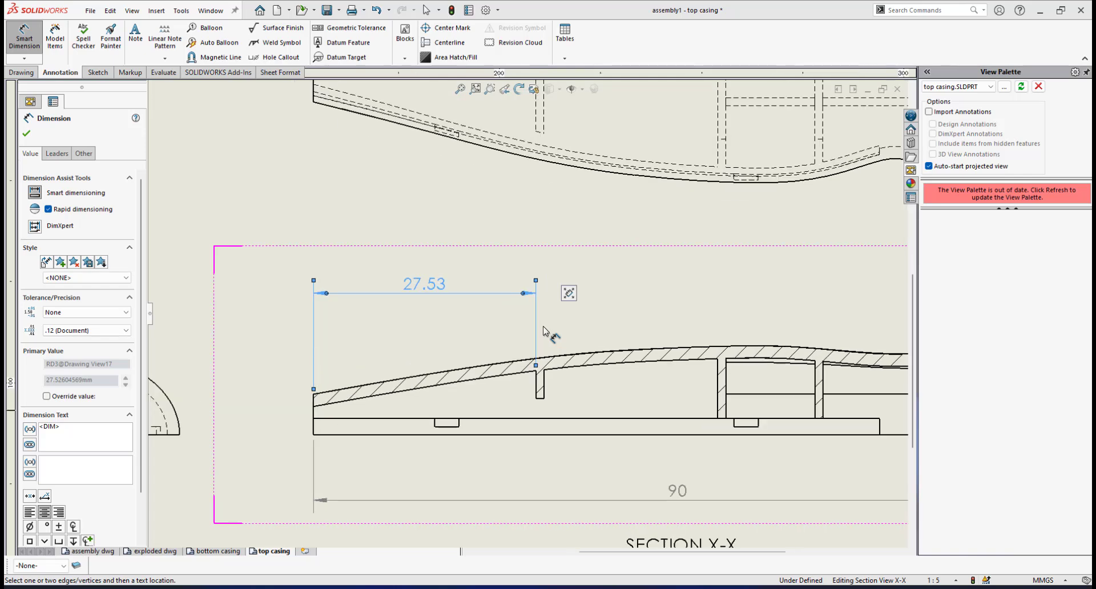
scroll(570, 360, "up", 2)
scroll(524, 382, "down", 5)
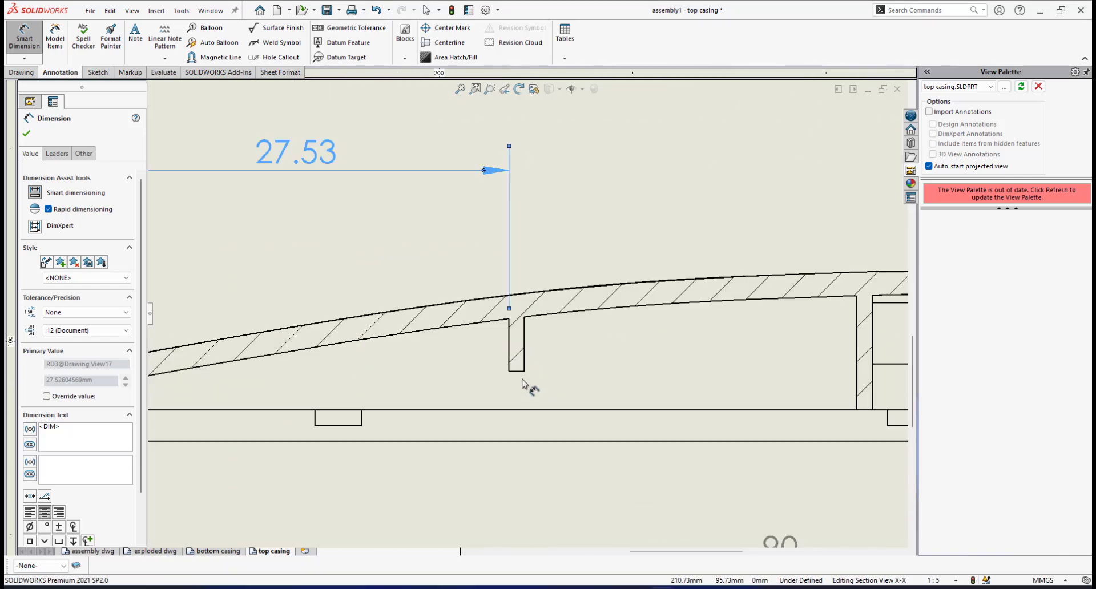
left_click(509, 344)
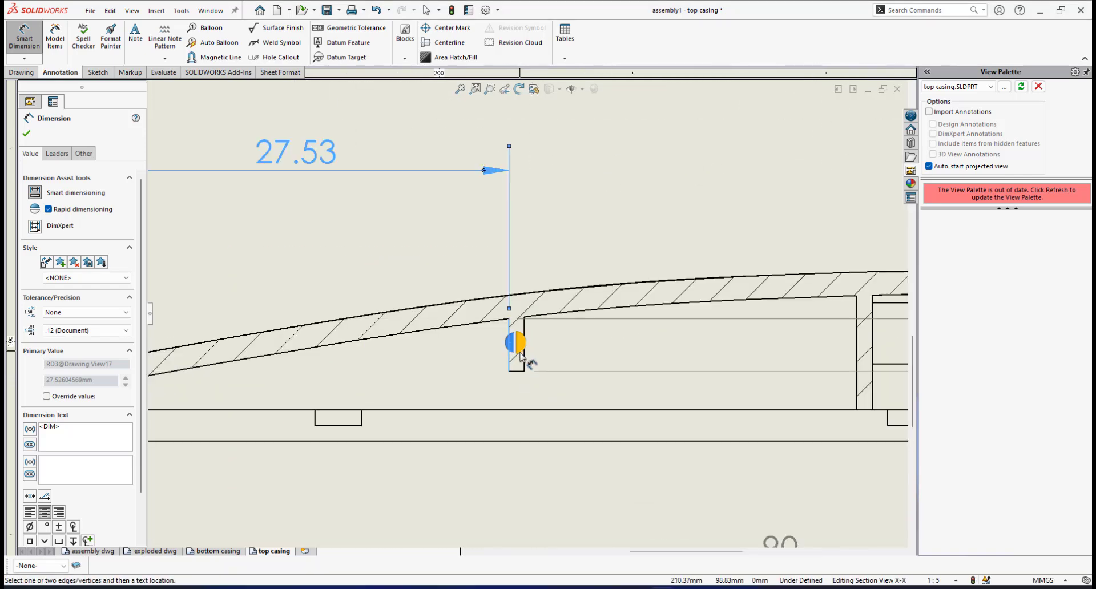
left_click(524, 362)
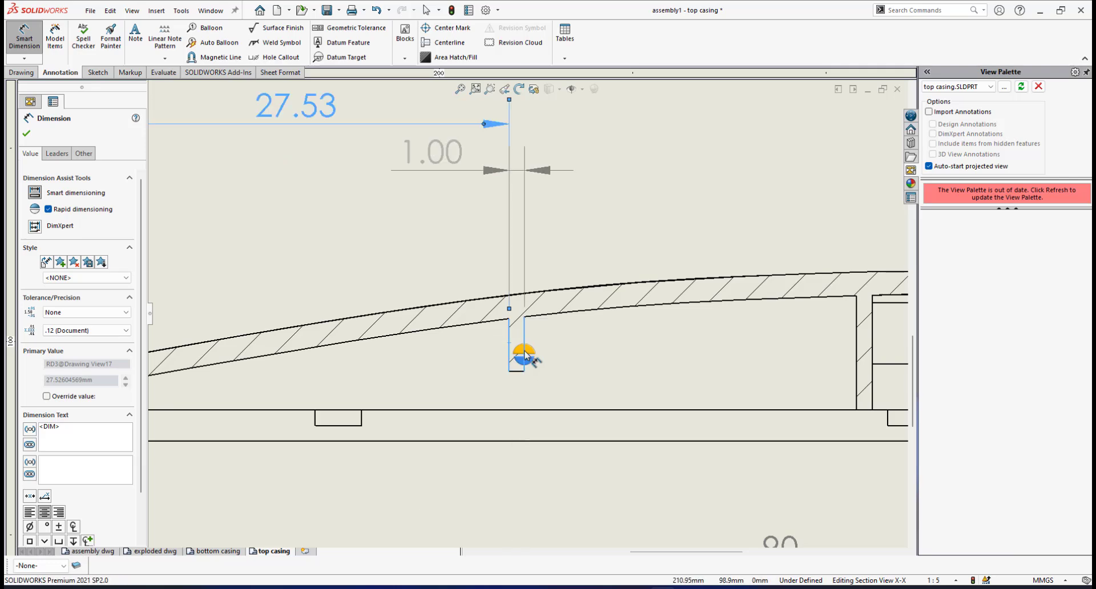
left_click(524, 353)
scroll(516, 227, "up", 3)
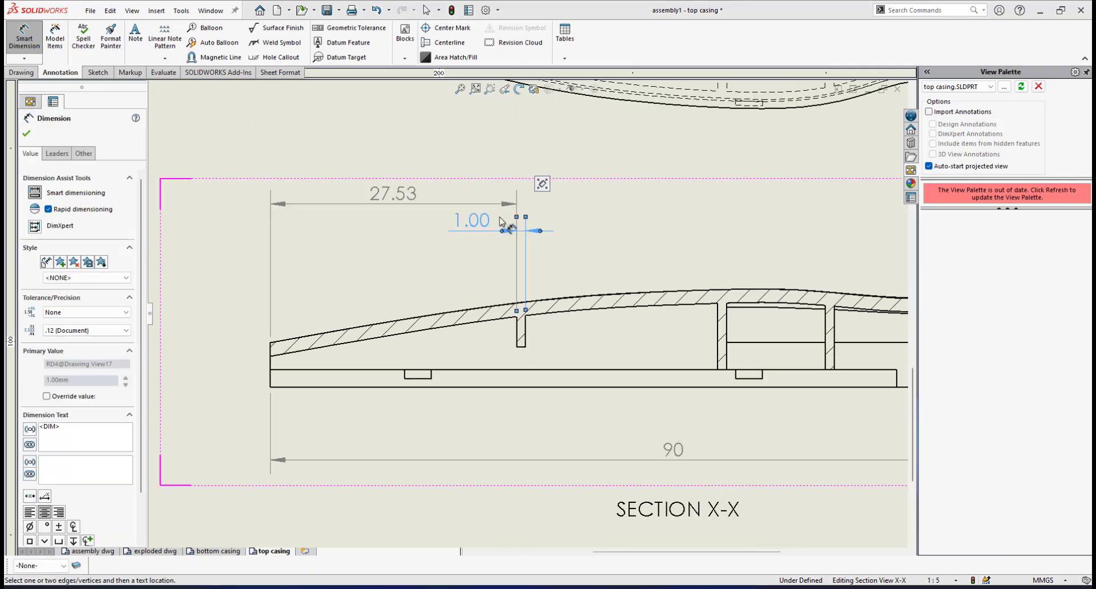
right_click(608, 246)
left_click(606, 297)
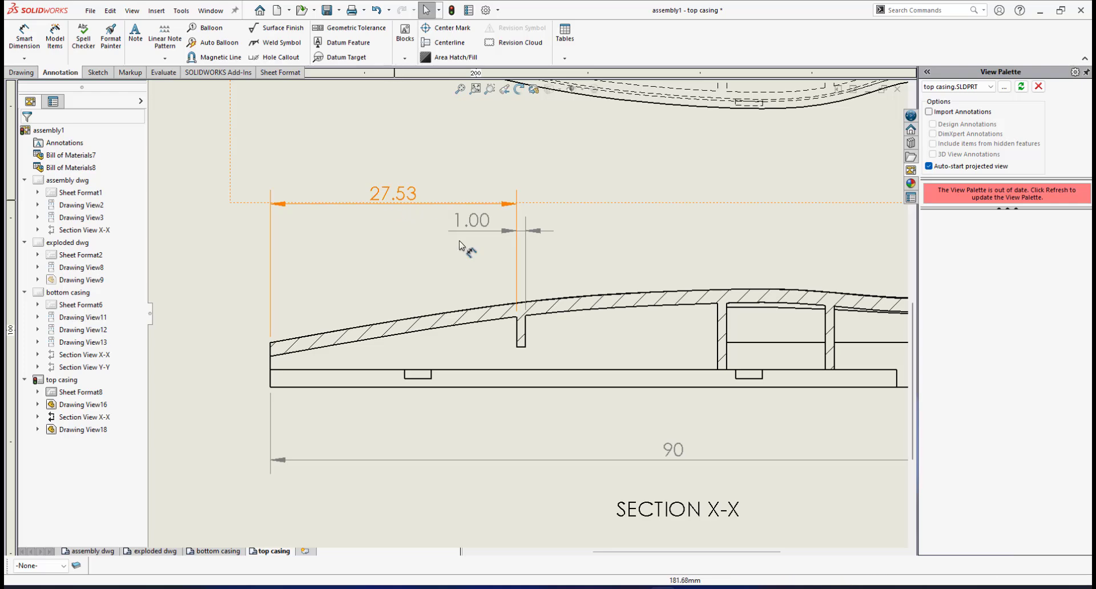
Align the short rib's distance and thickness dimensions in one row closer above section X-X, and set the thickness dimension's precision to None
left_click_drag(484, 232, 486, 268)
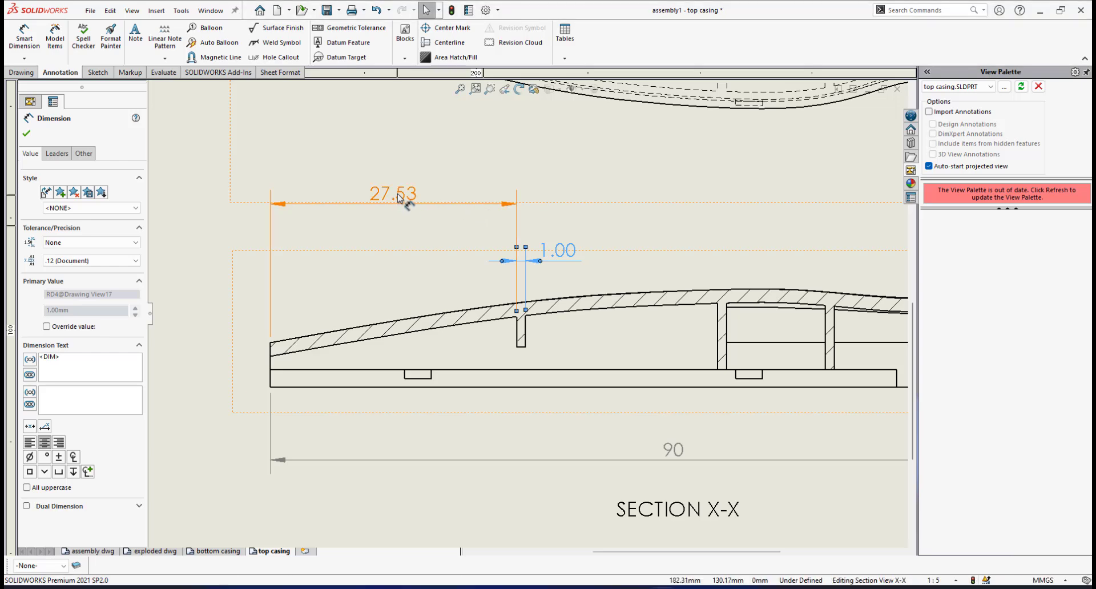
left_click_drag(401, 205, 409, 246)
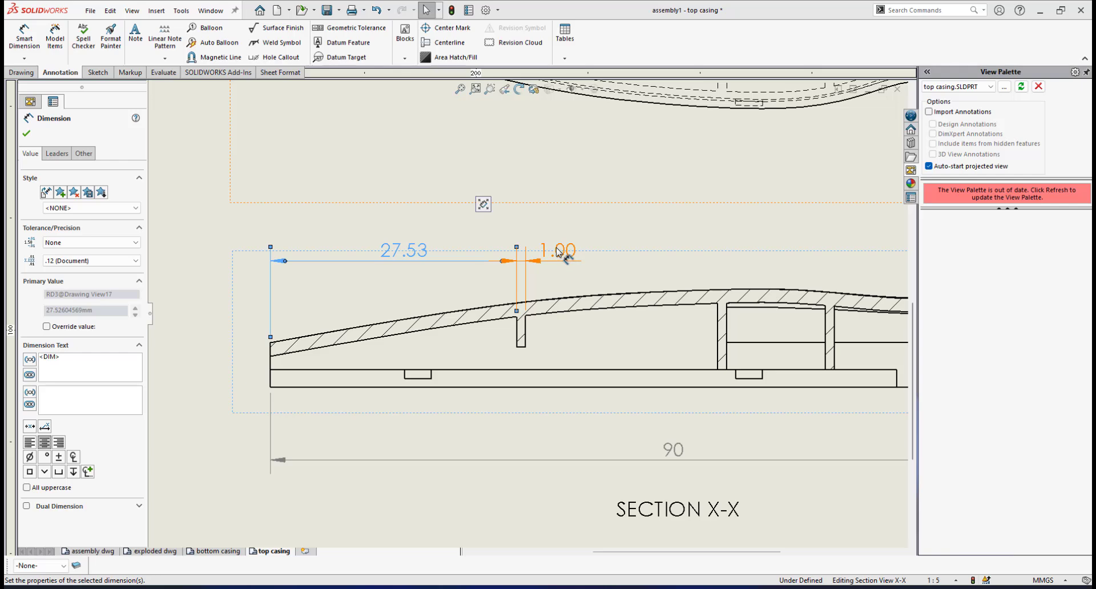
left_click(557, 257)
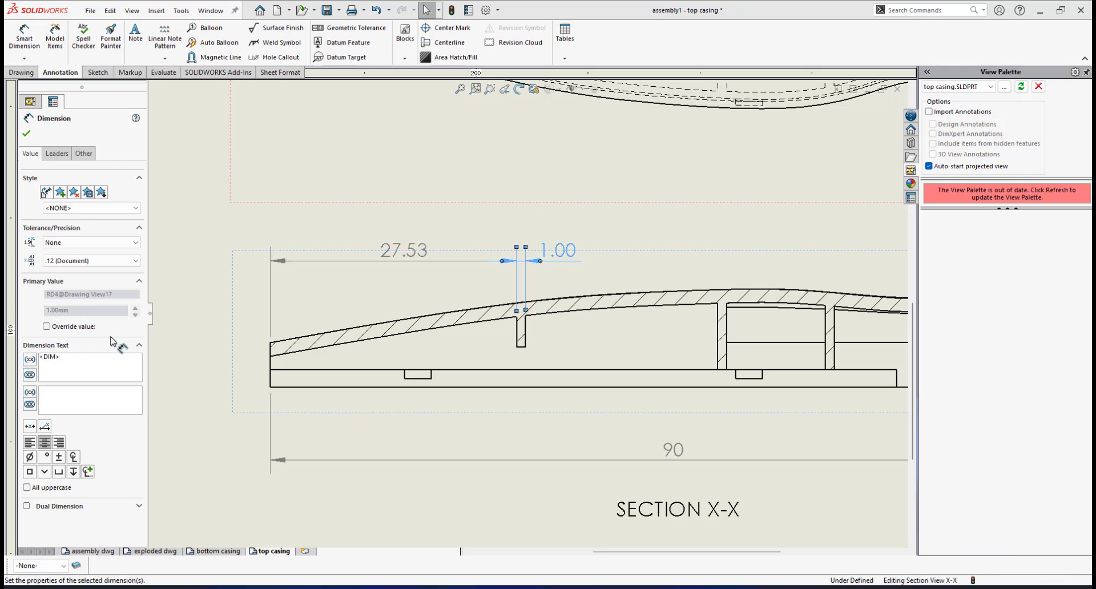
left_click(100, 261)
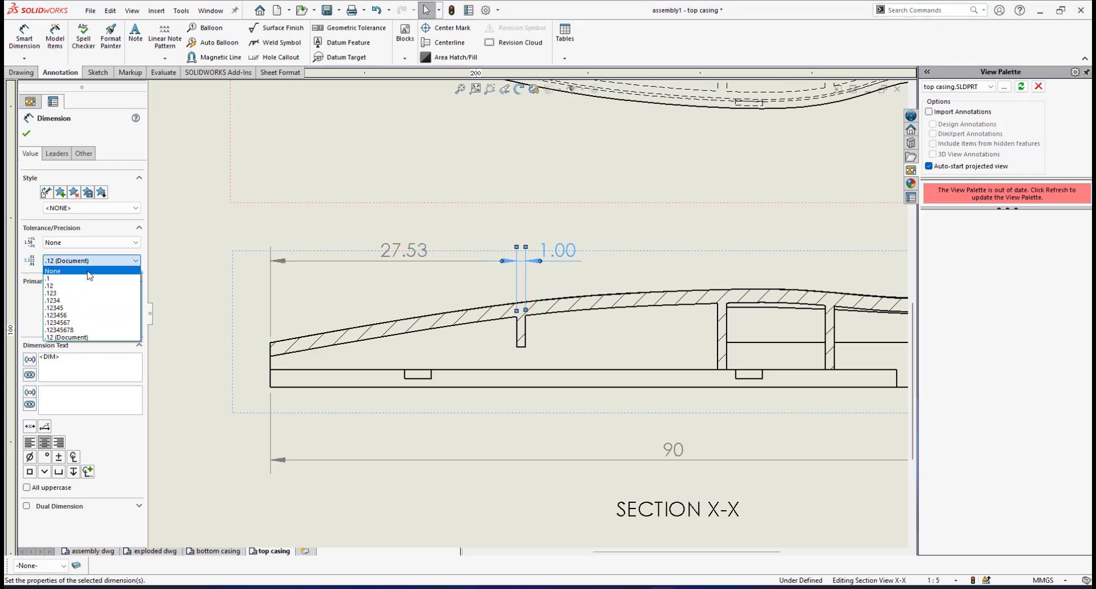
left_click(92, 274)
left_click(218, 225)
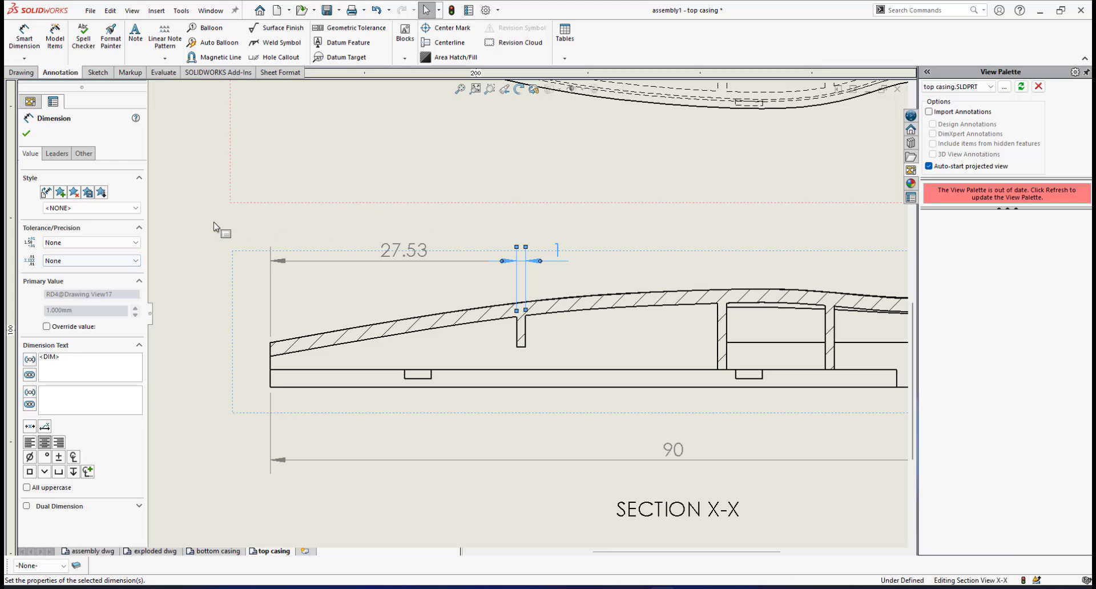
key("f")
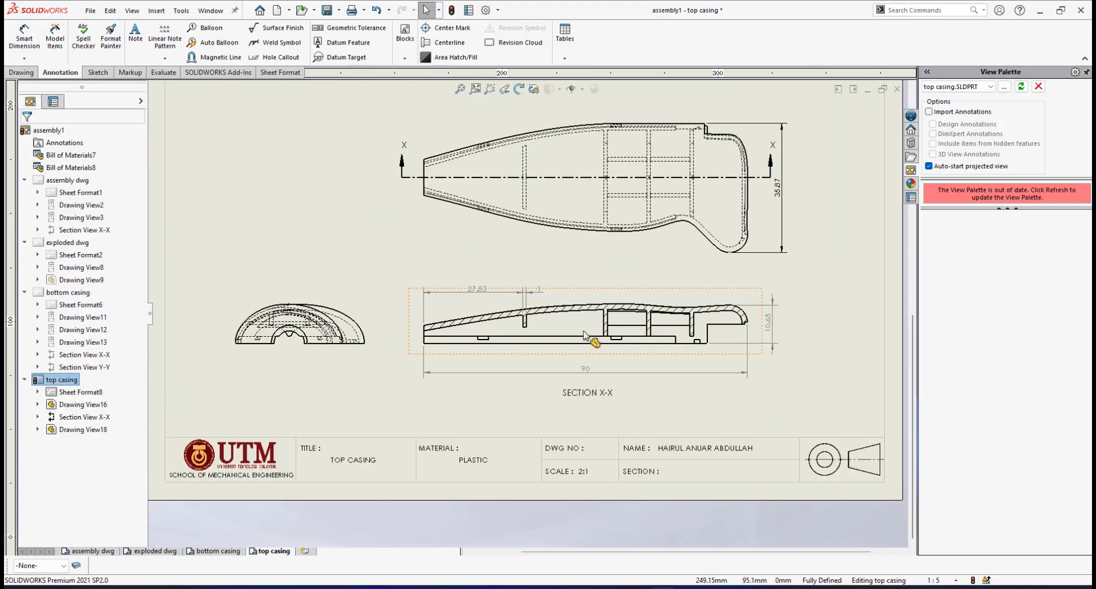
Dimension the vertical distance from the short rib's lower end to the casing's bottom edge in section X-X, placed beside the rib
scroll(513, 327, "down", 5)
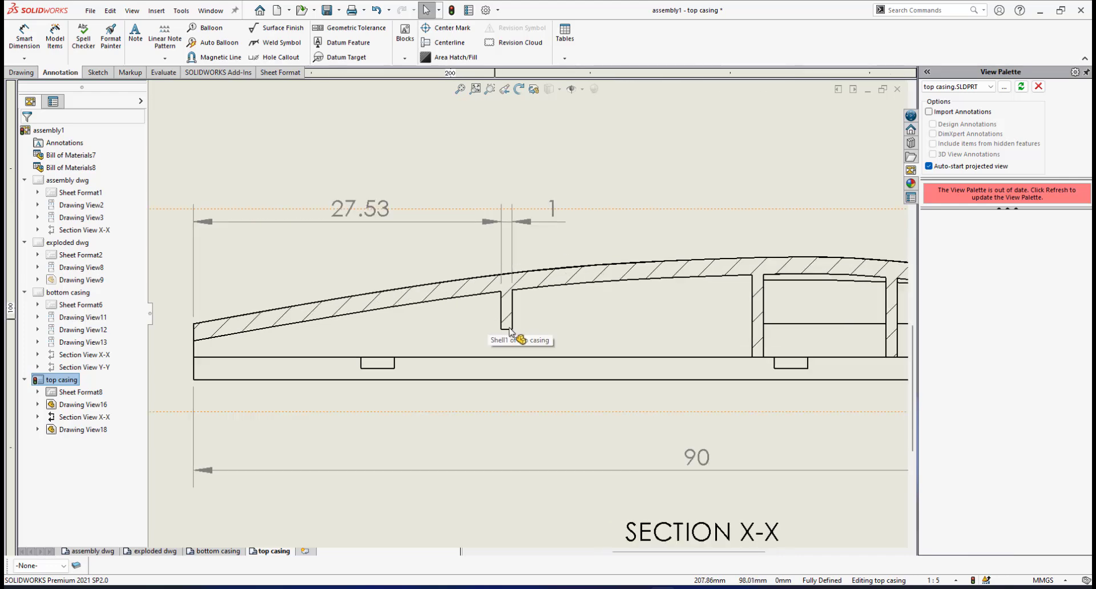
left_click(38, 47)
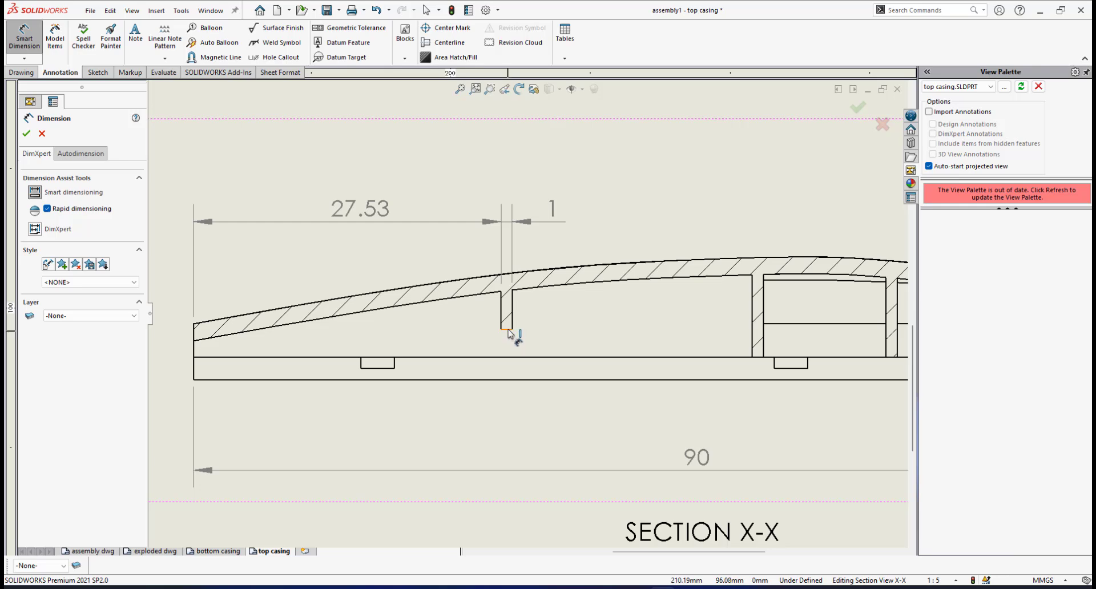
left_click(507, 329)
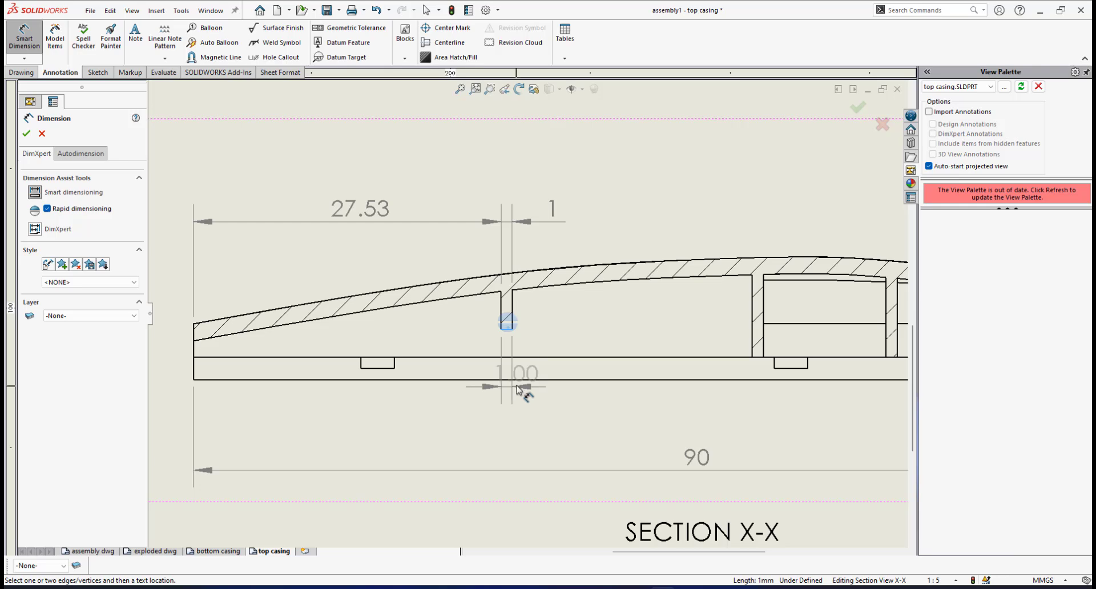
left_click(521, 380)
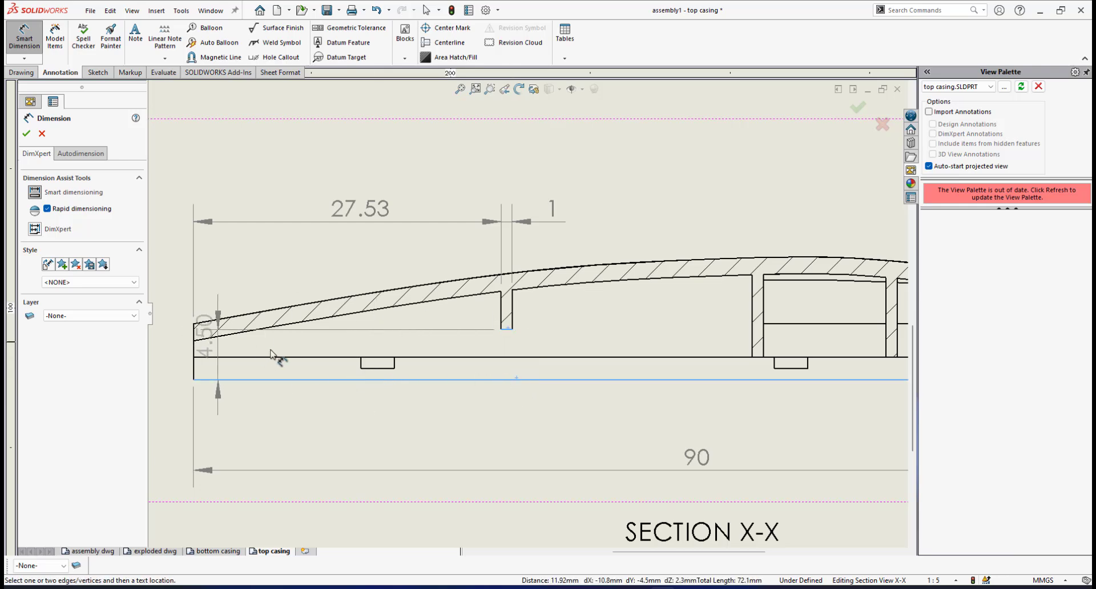
scroll(276, 351, "up", 3)
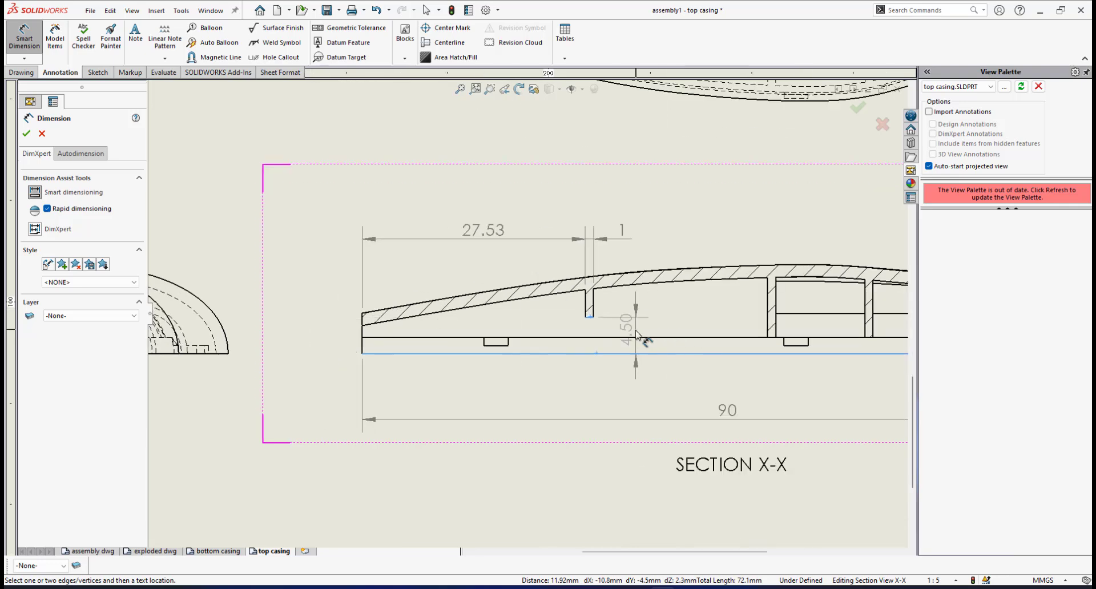
scroll(492, 340, "down", 3)
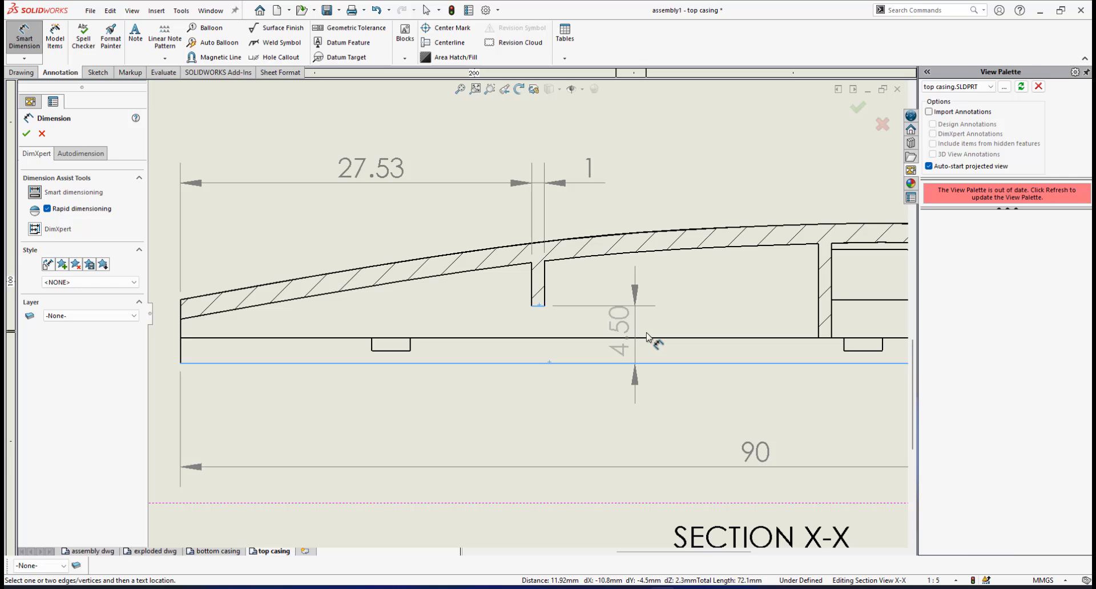
left_click(644, 345)
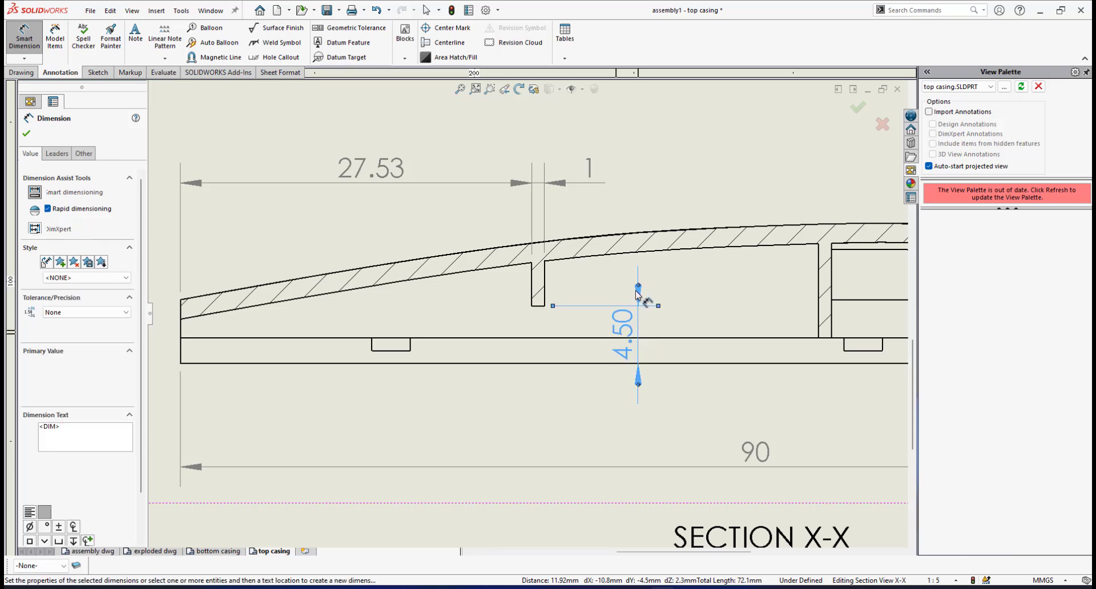
key("Escape")
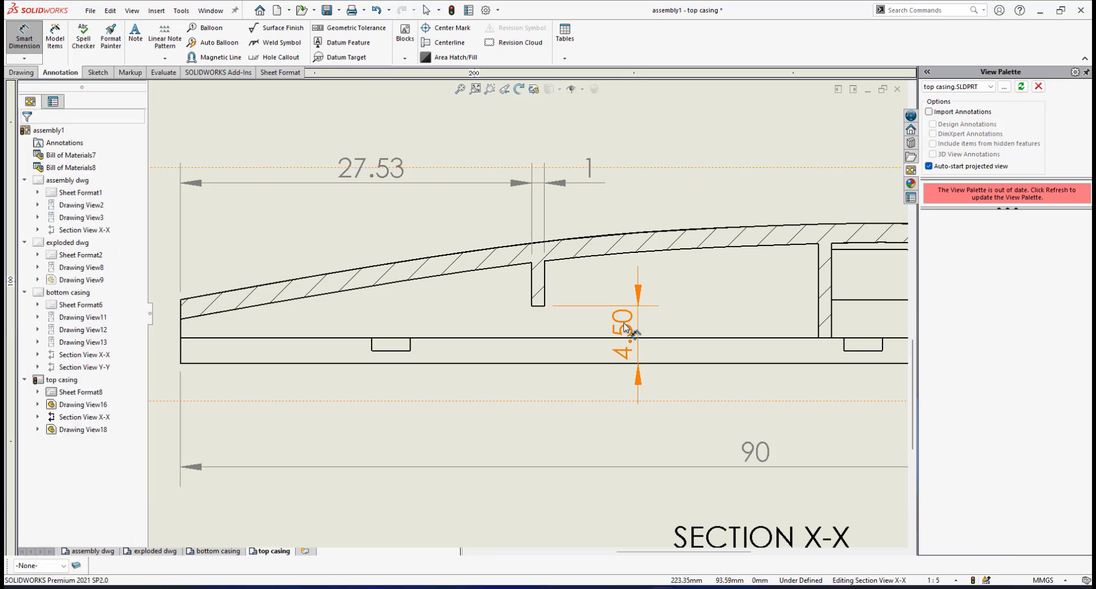
Move the short rib's vertical dimension text up above its extension line and set its arrows inside the extension lines
left_click_drag(617, 286, 616, 275)
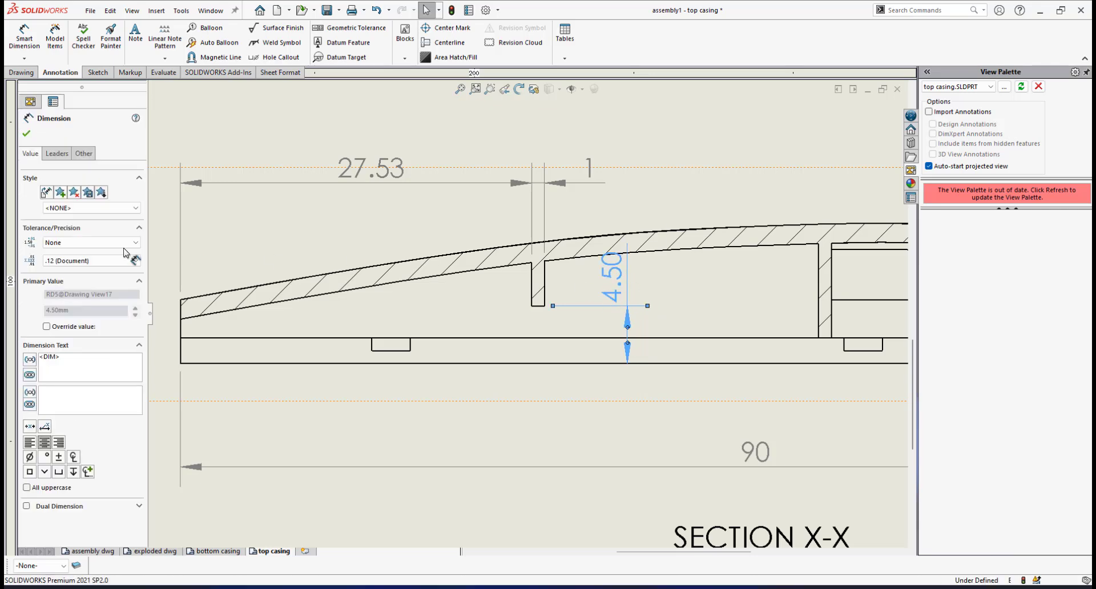
left_click(57, 153)
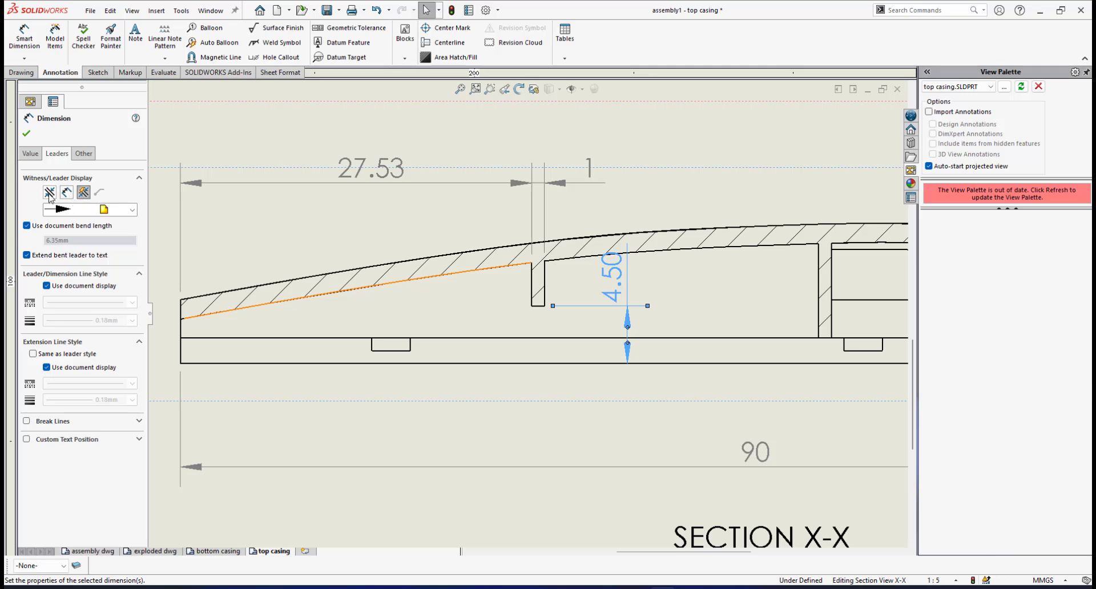
left_click(29, 135)
scroll(631, 339, "down", 2)
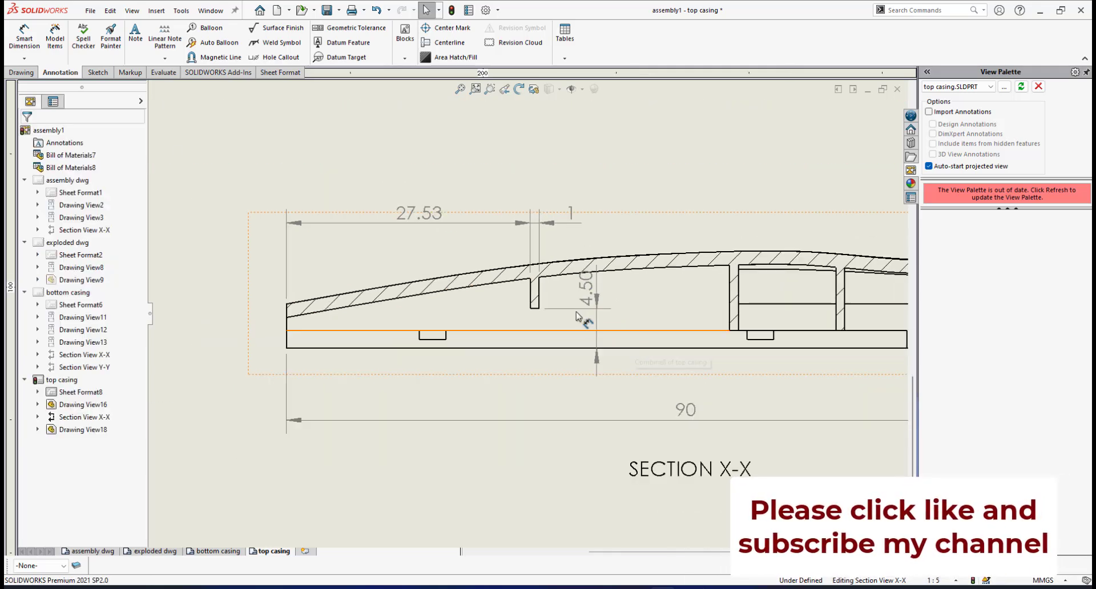
scroll(548, 320, "up", 1)
left_click(586, 297)
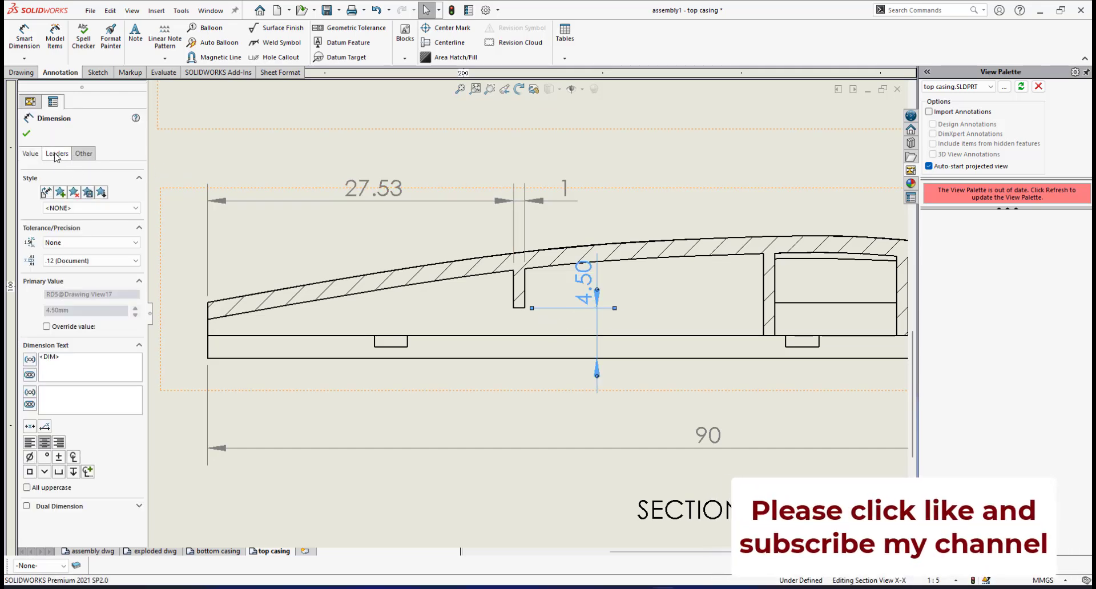
left_click(57, 155)
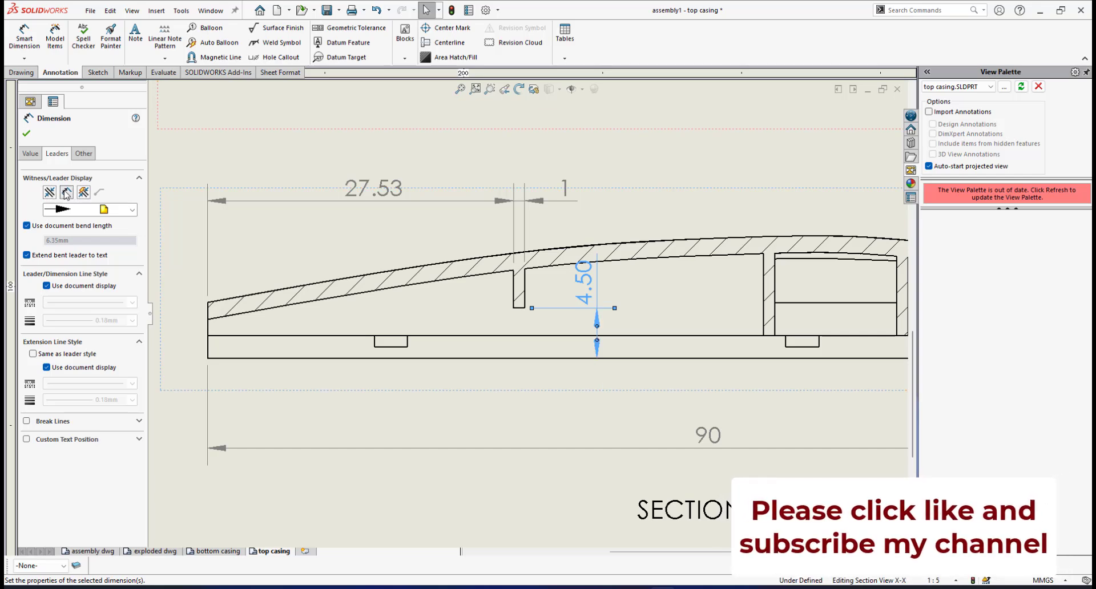
left_click(26, 133)
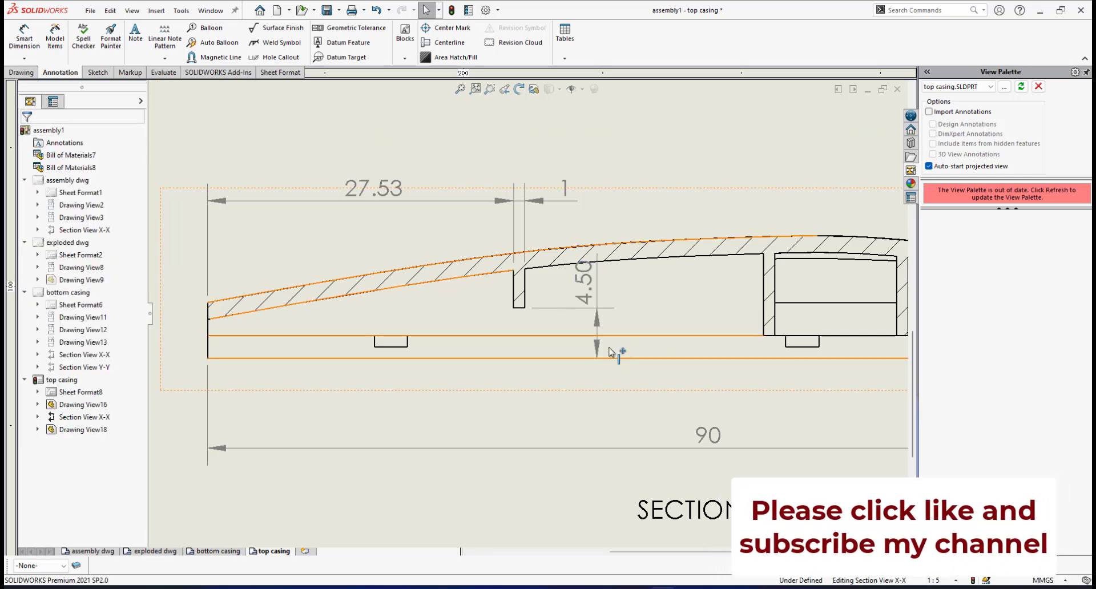
Set the precision of the short rib's vertical dimension to .1
scroll(571, 326, "up", 2)
scroll(546, 294, "down", 2)
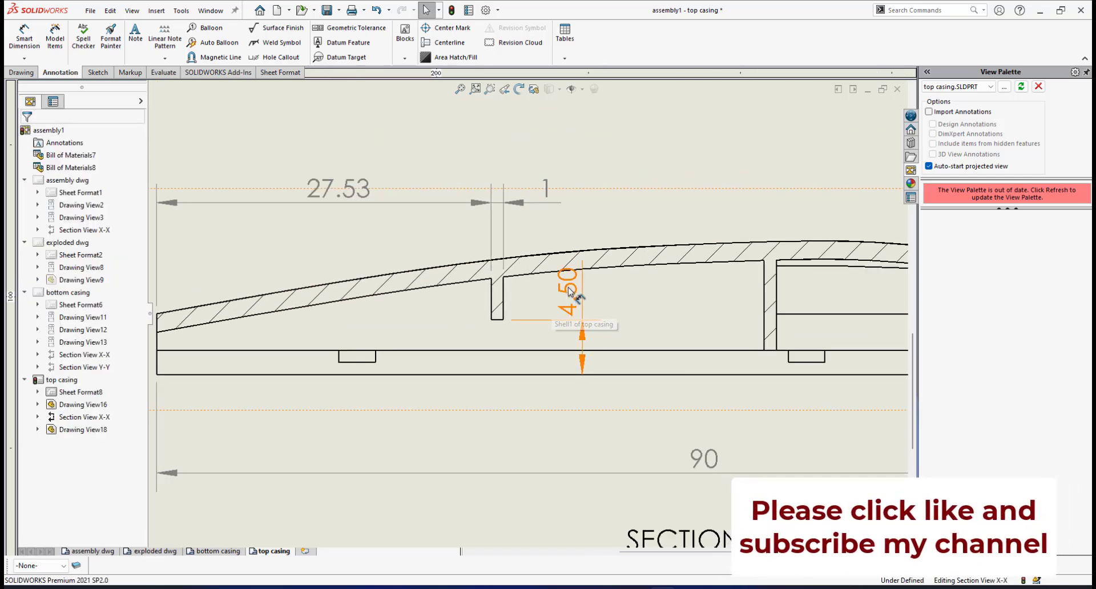
left_click(566, 294)
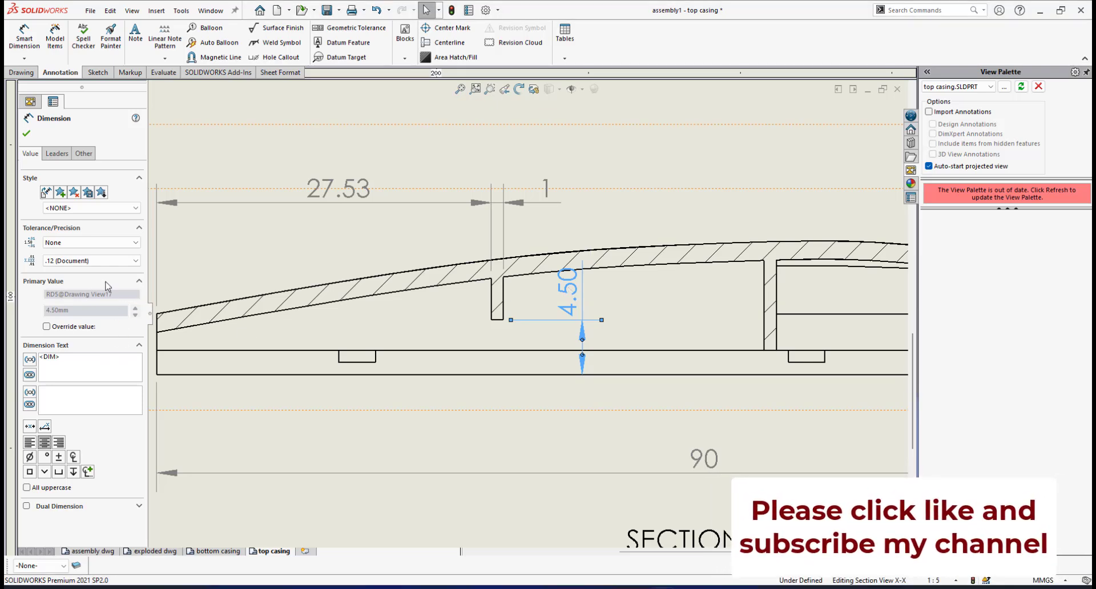
left_click(108, 261)
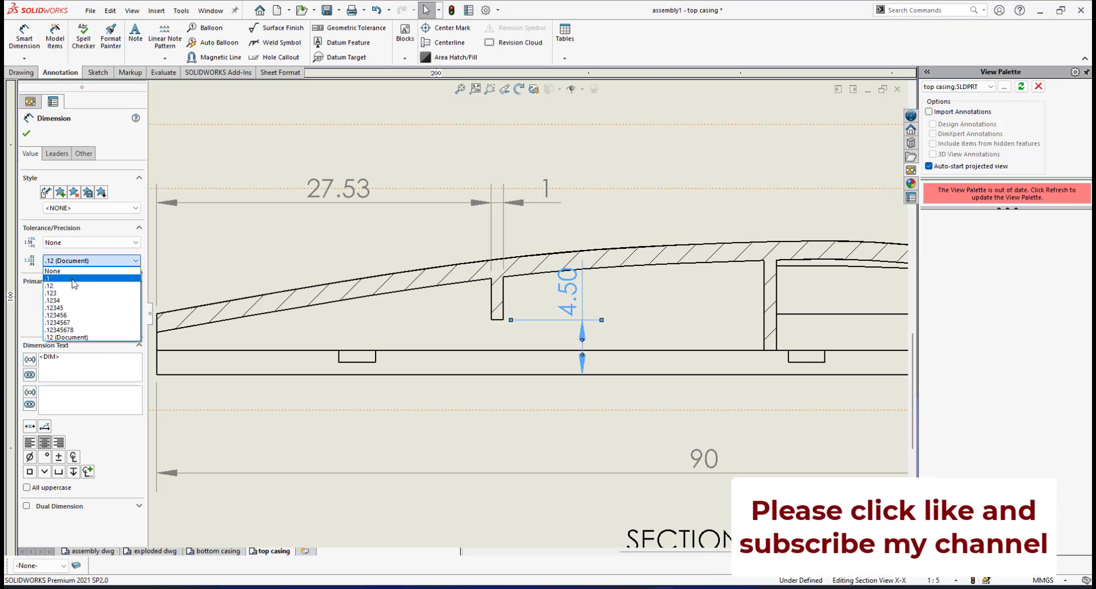
left_click(74, 279)
scroll(594, 327, "up", 3)
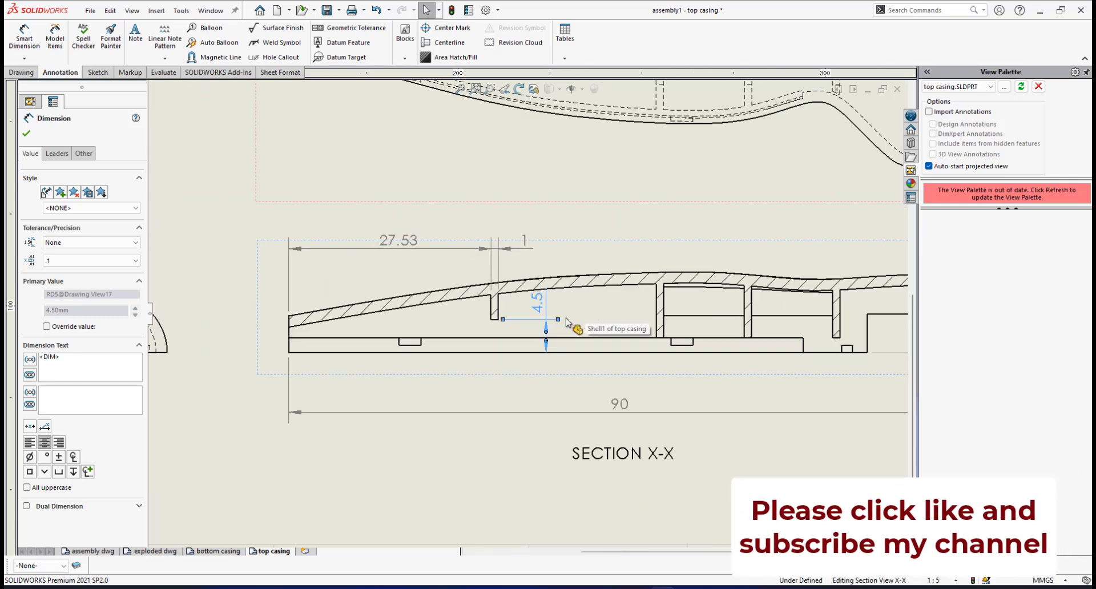
scroll(557, 339, "down", 2)
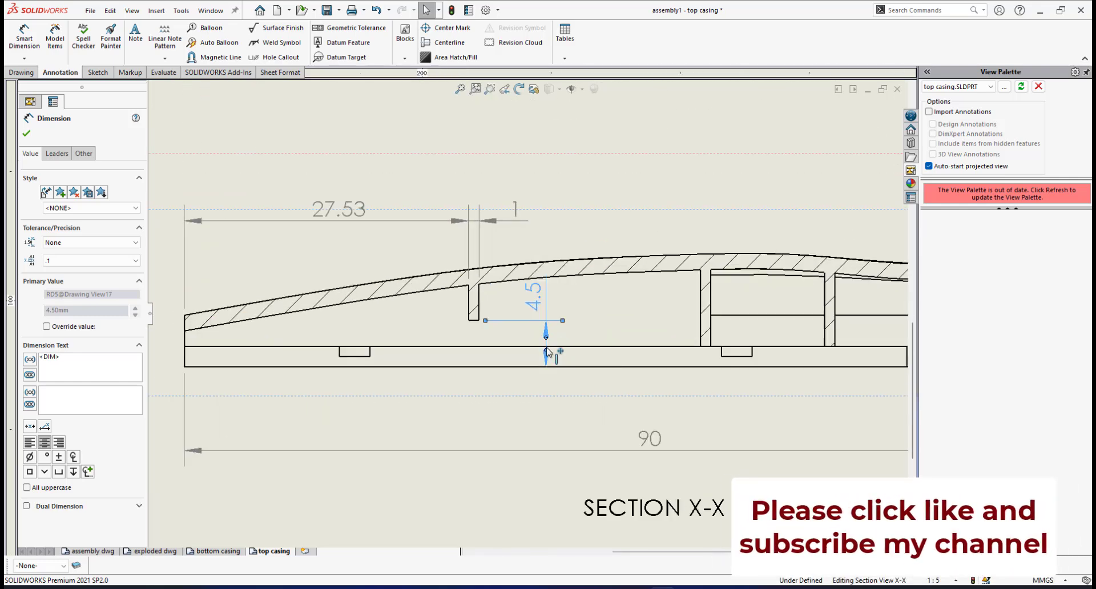
Examine the taller ribs in section X-X and check how the bottom casing sheet is dimensioned before returning to the top casing sheet
scroll(571, 280, "up", 3)
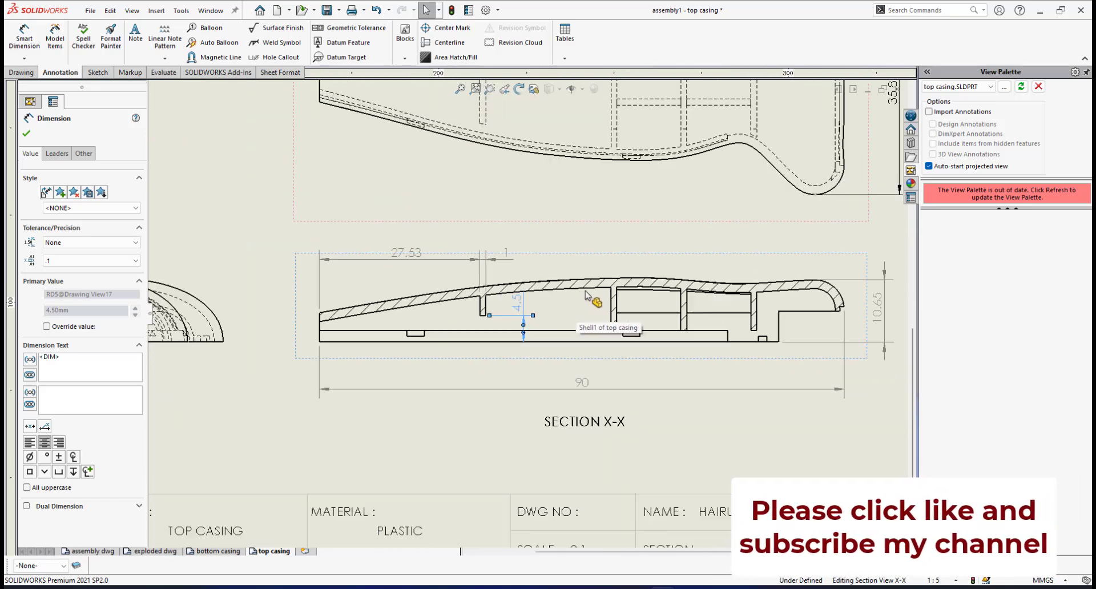
scroll(554, 303, "up", 1)
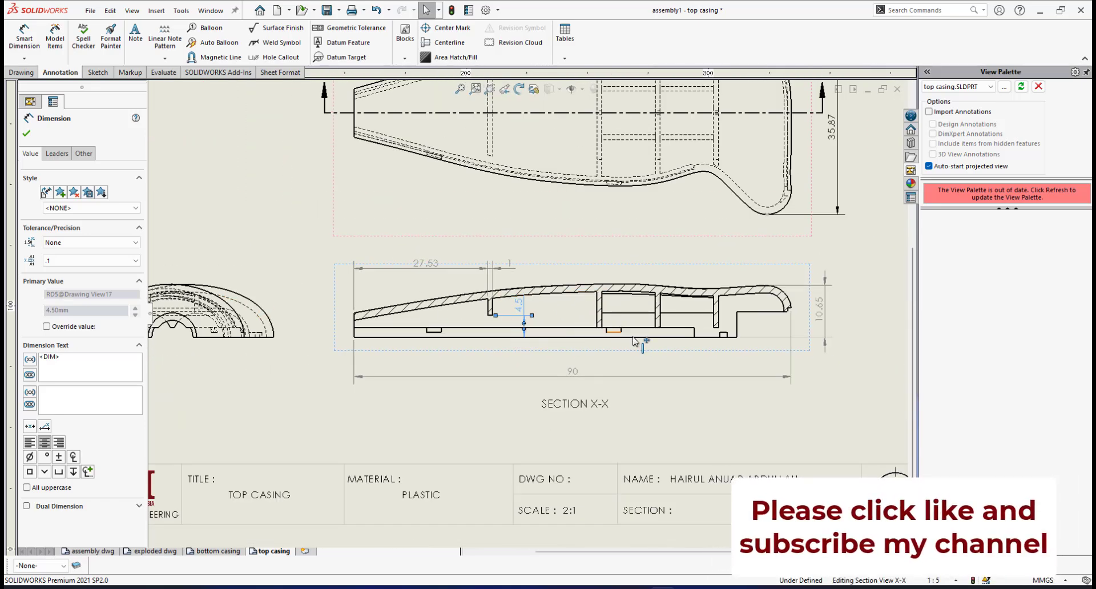
scroll(629, 313, "up", 3)
scroll(628, 311, "down", 4)
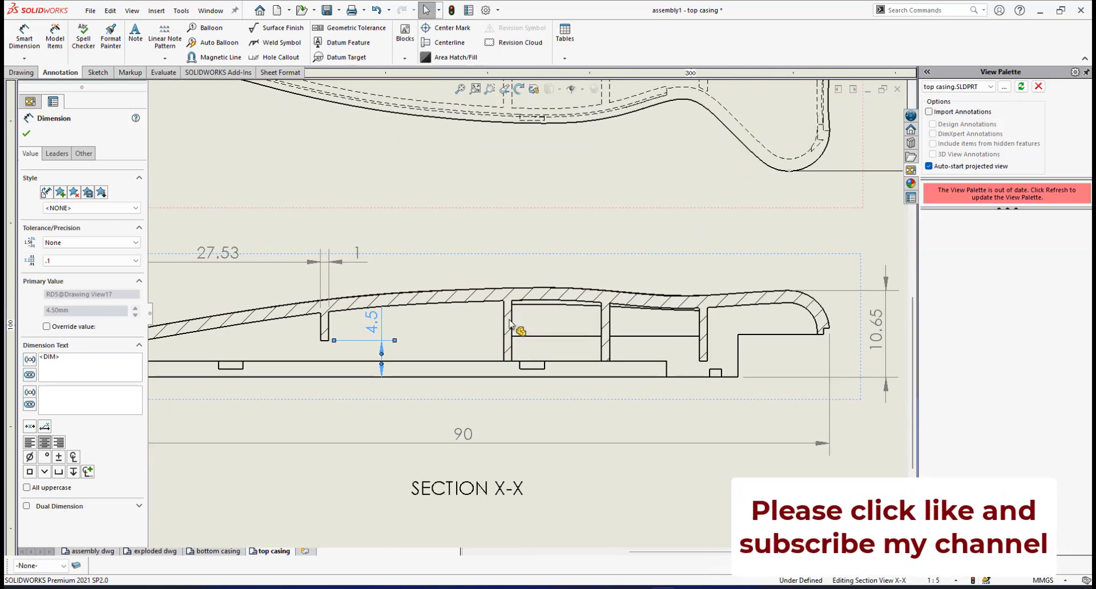
scroll(510, 323, "down", 1)
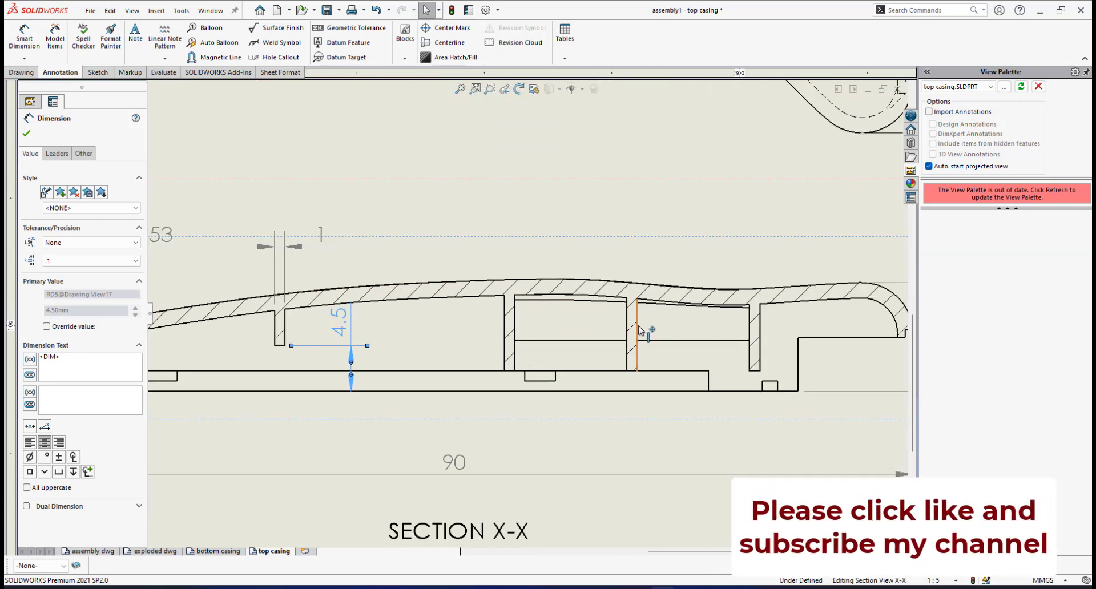
scroll(525, 313, "up", 2)
left_click(212, 551)
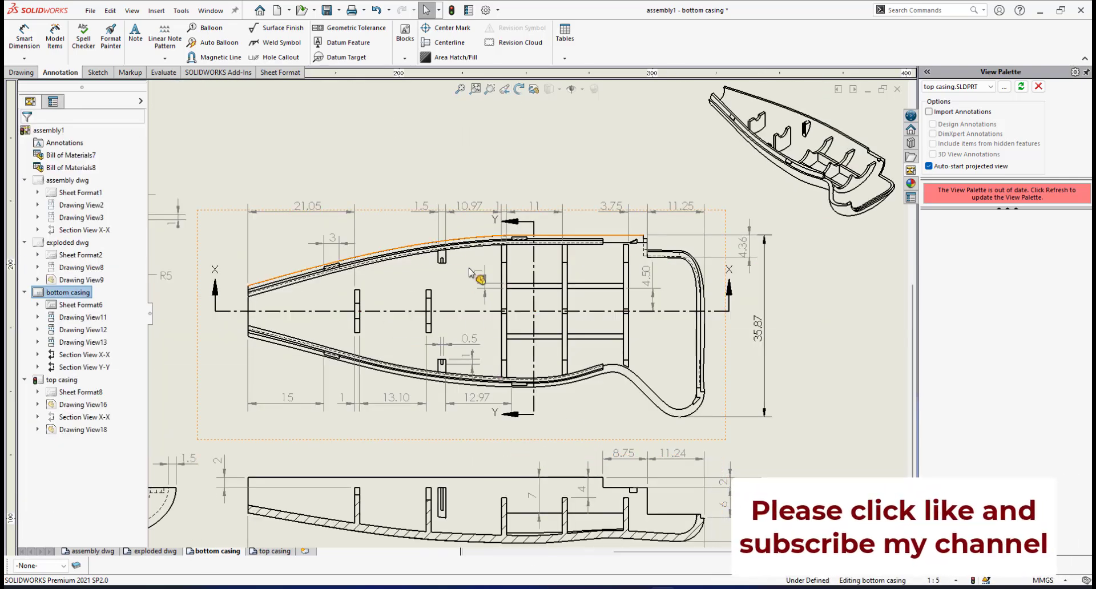
left_click(273, 551)
scroll(629, 333, "up", 2)
scroll(582, 327, "down", 1)
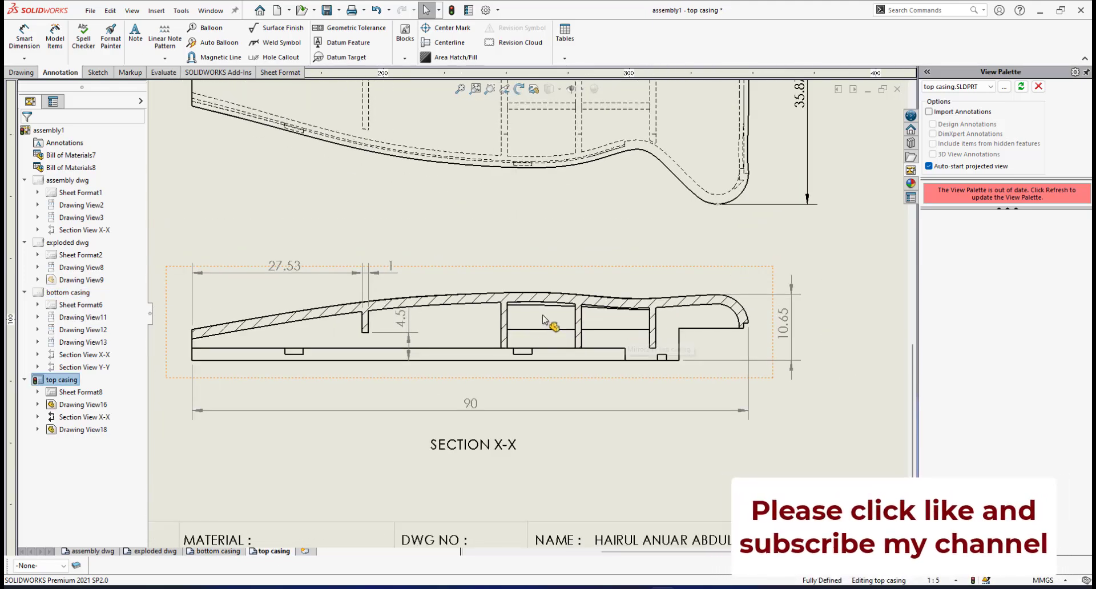
Examine the front view and the small rectangular notches along the lower edge of section X-X for missing dimensions
scroll(518, 326, "up", 3)
scroll(420, 324, "down", 1)
scroll(347, 330, "up", 4)
scroll(345, 327, "down", 4)
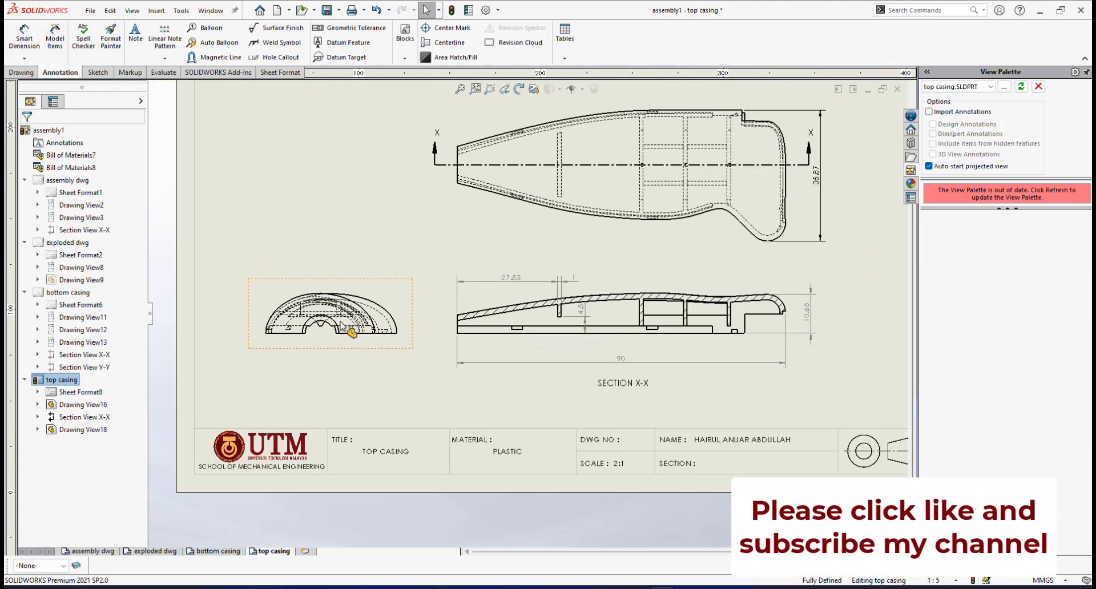
scroll(610, 307, "up", 2)
scroll(609, 309, "down", 5)
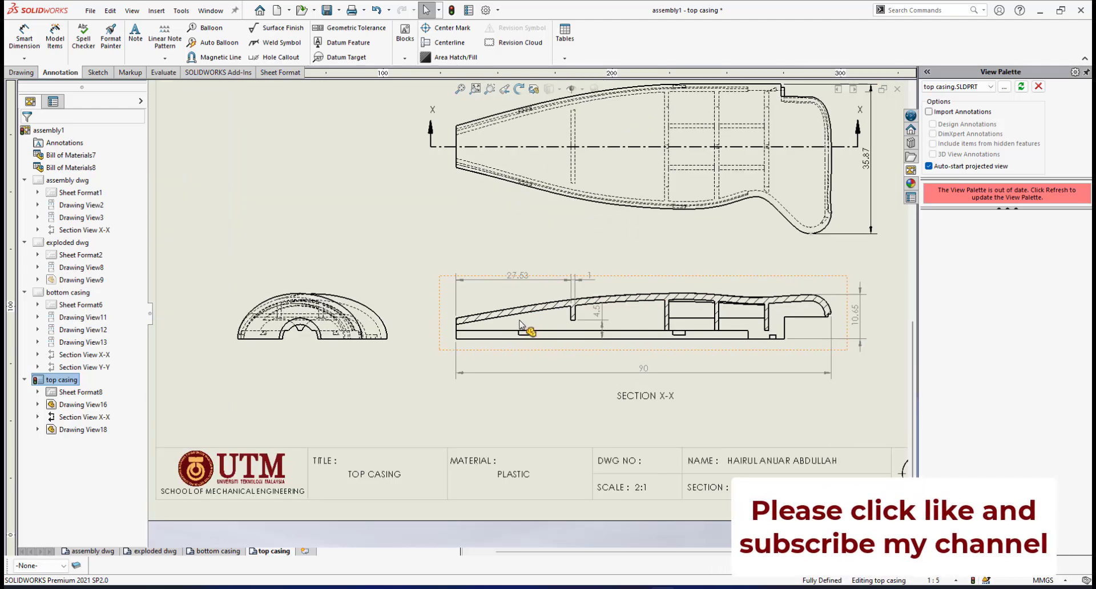
scroll(457, 330, "down", 2)
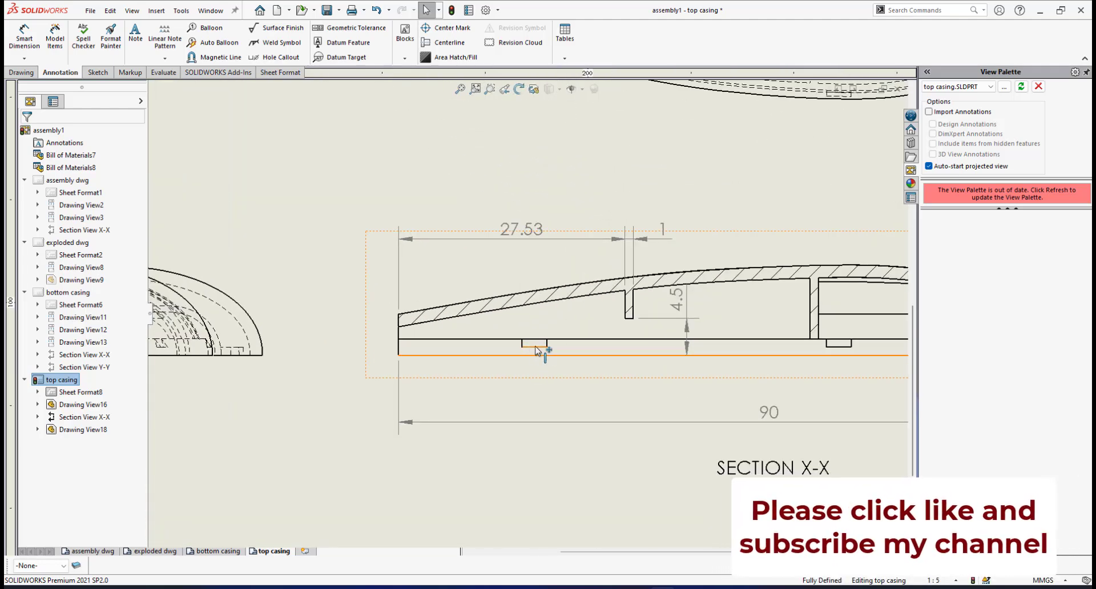
scroll(530, 345, "up", 3)
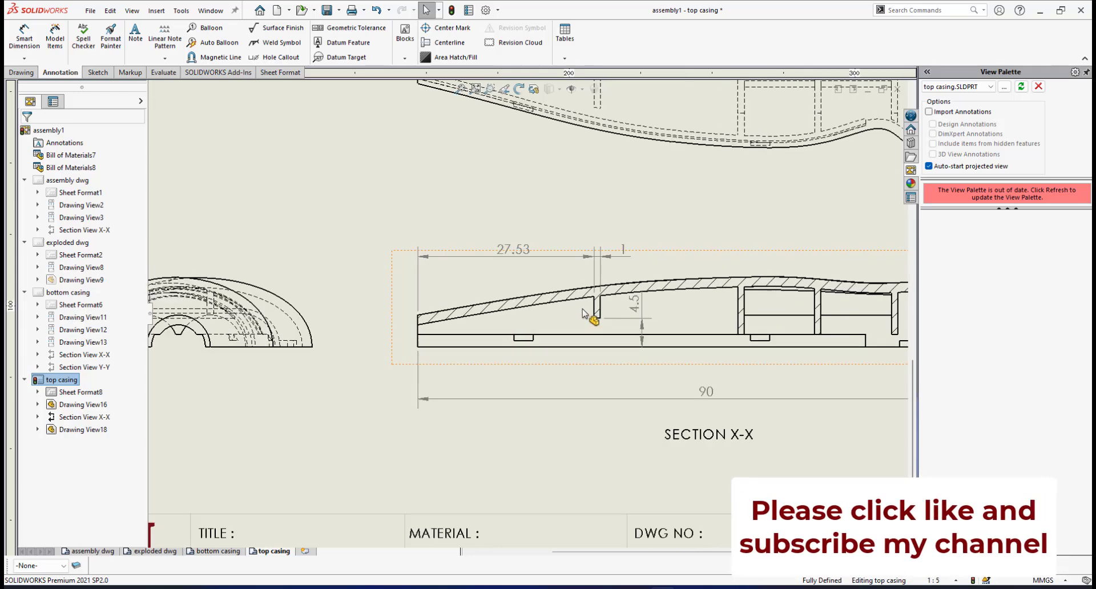
scroll(502, 349, "down", 4)
scroll(491, 351, "down", 1)
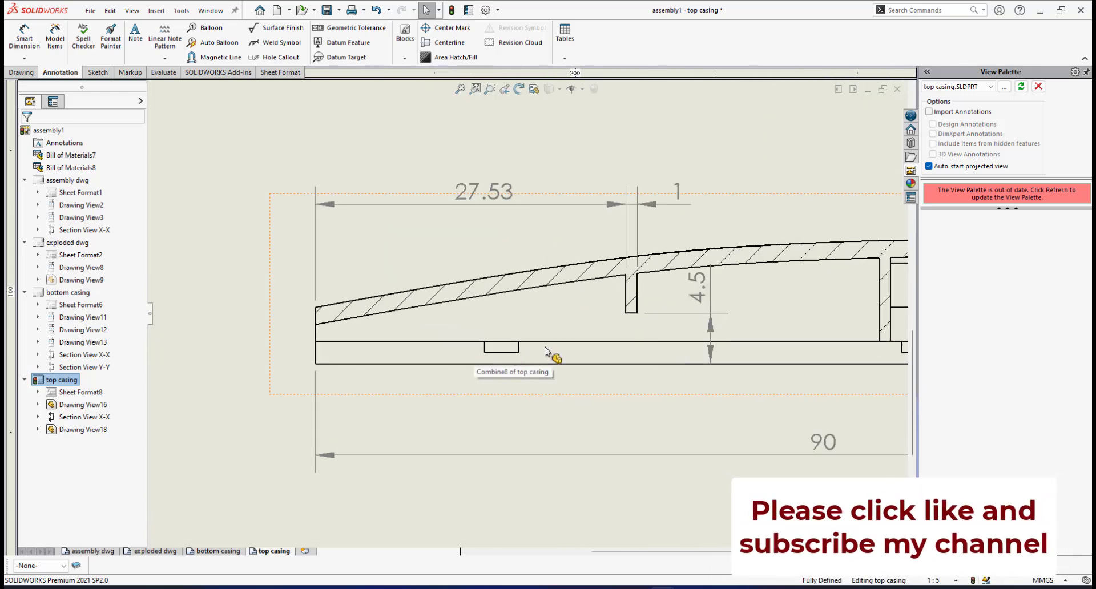
scroll(702, 332, "up", 1)
scroll(488, 345, "down", 1)
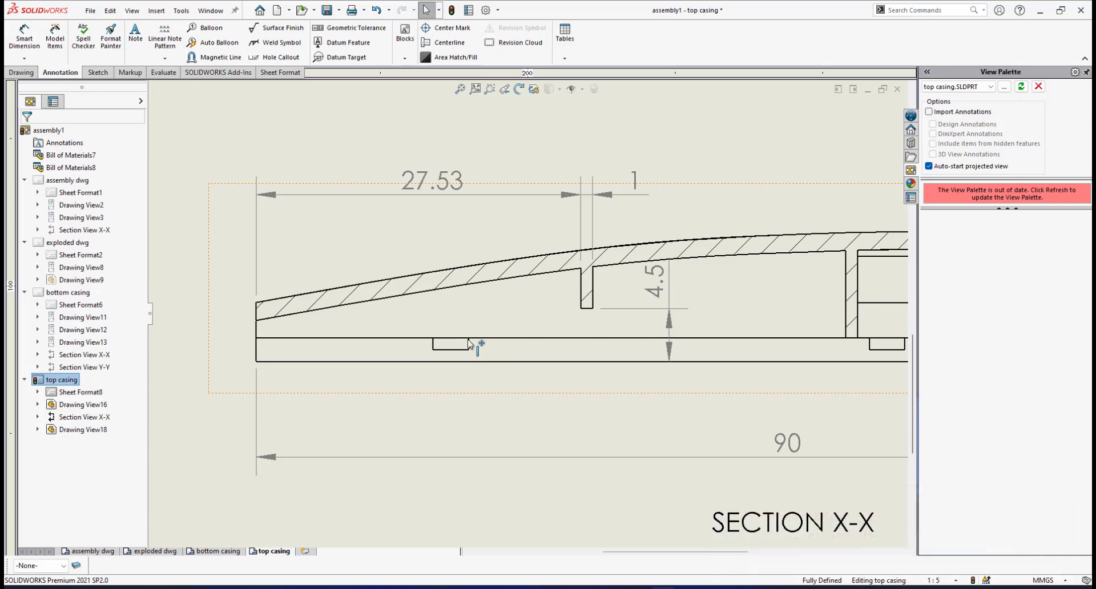
scroll(759, 339, "up", 2)
scroll(741, 345, "down", 1)
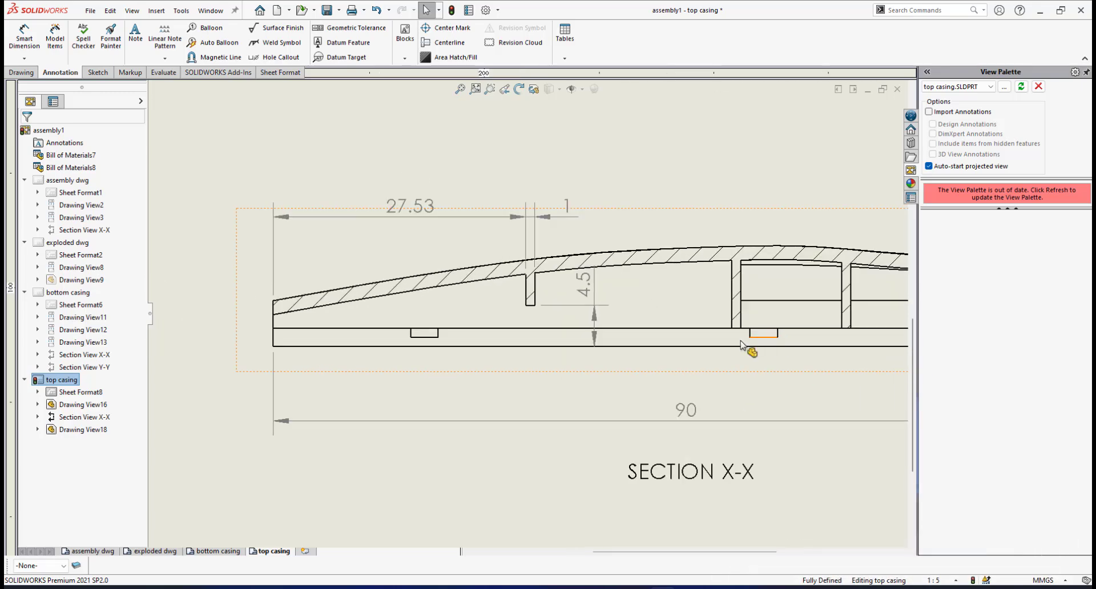
scroll(366, 345, "up", 2)
scroll(357, 345, "down", 1)
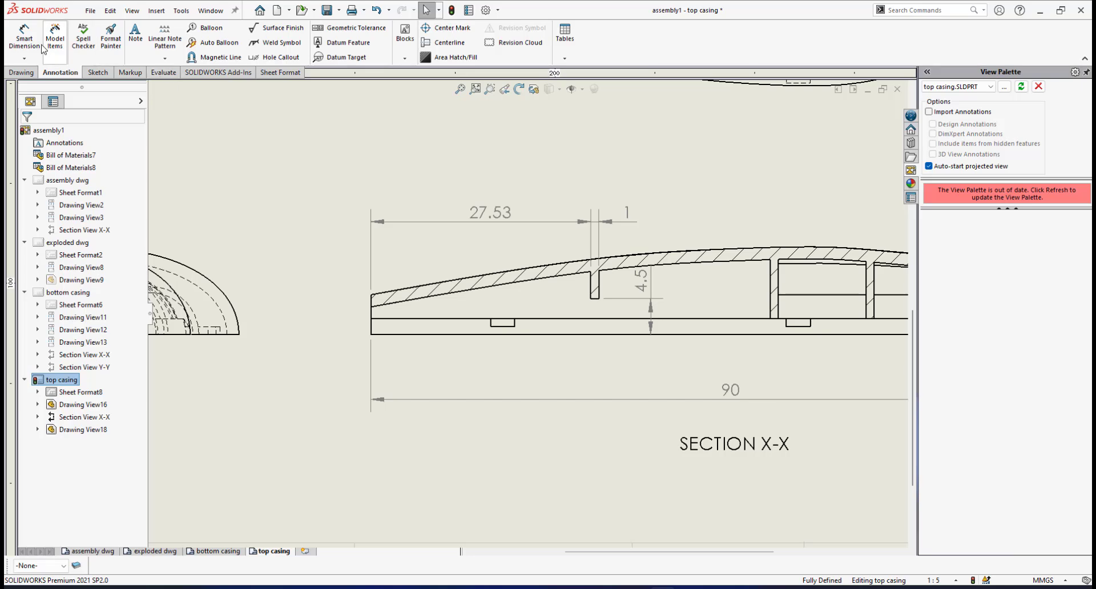
Dimension the horizontal distance from the casing's left end to the first notch in section X-X, placing it above the overall length dimension
left_click(25, 38)
scroll(492, 318, "down", 2)
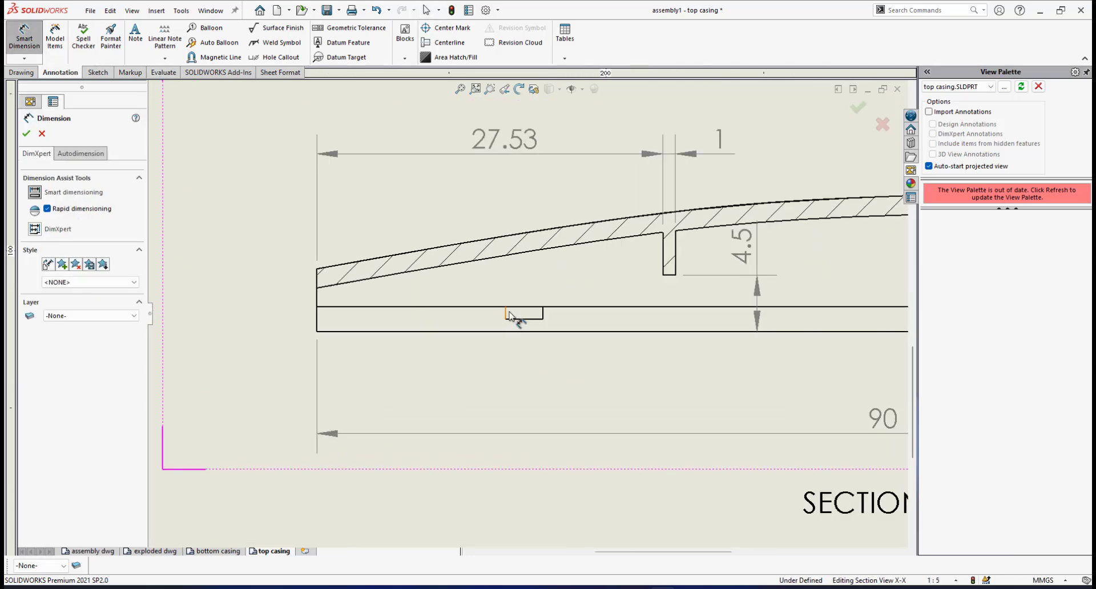
left_click(505, 314)
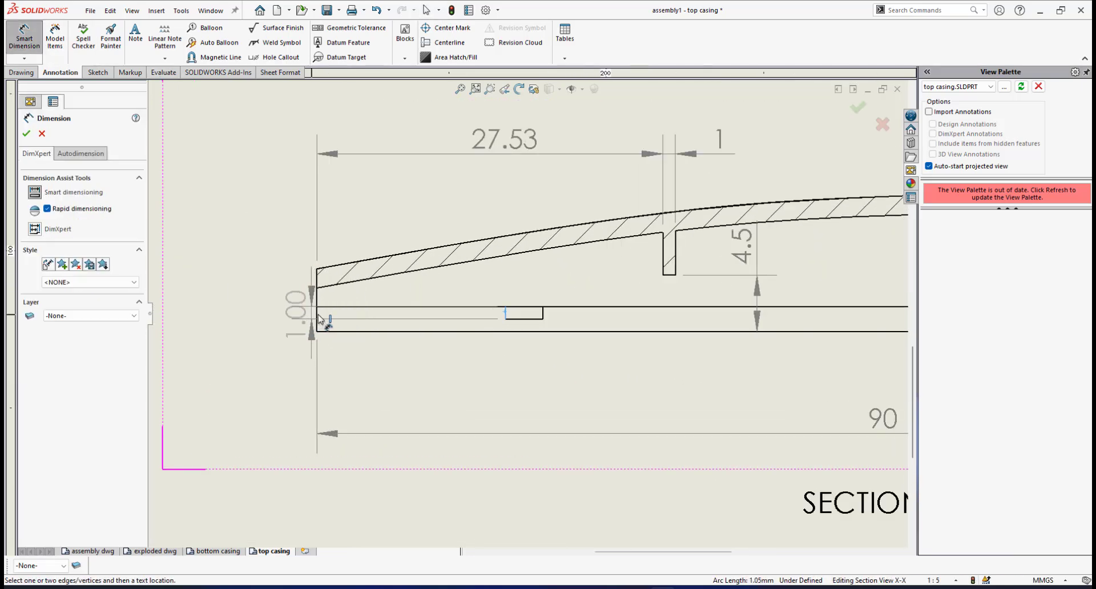
left_click(318, 311)
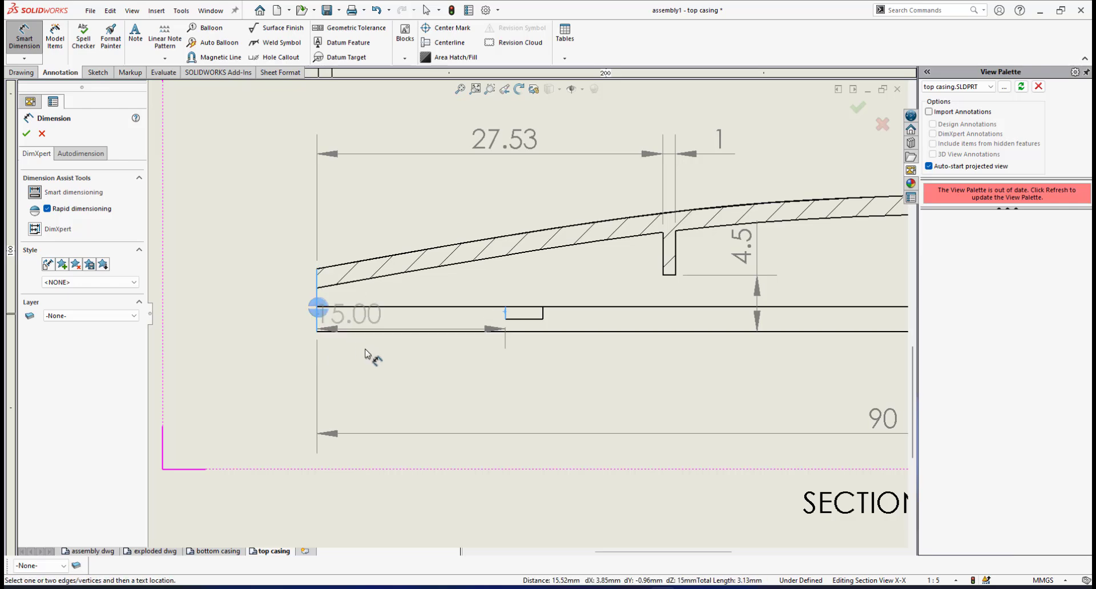
left_click(423, 397)
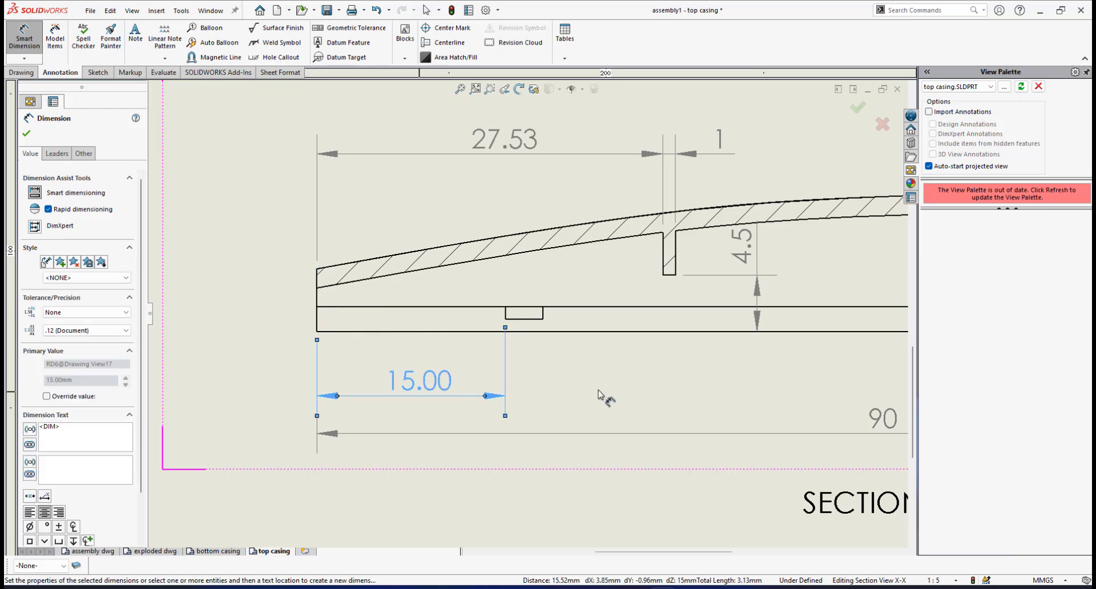
Dimension the first notch's width in line with its horizontal position dimension below section X-X
left_click(535, 320)
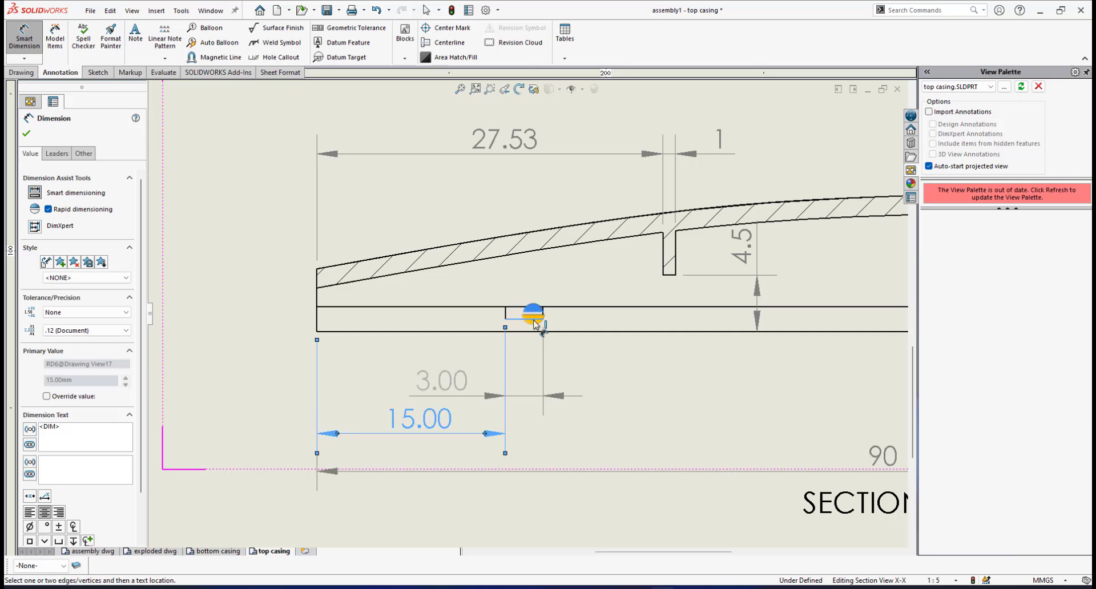
left_click(524, 400)
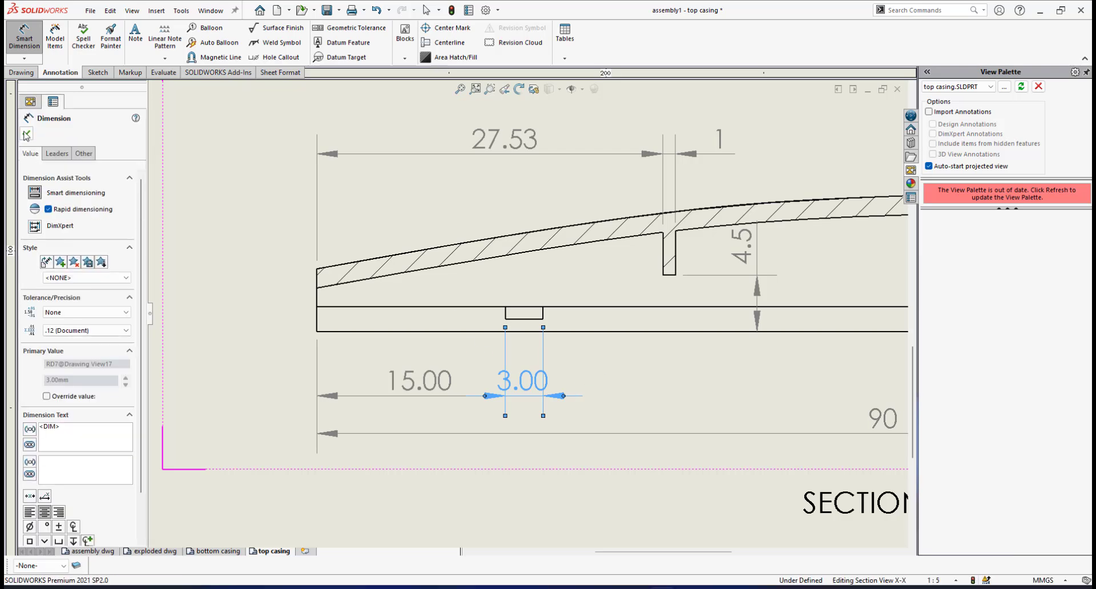
left_click(25, 135)
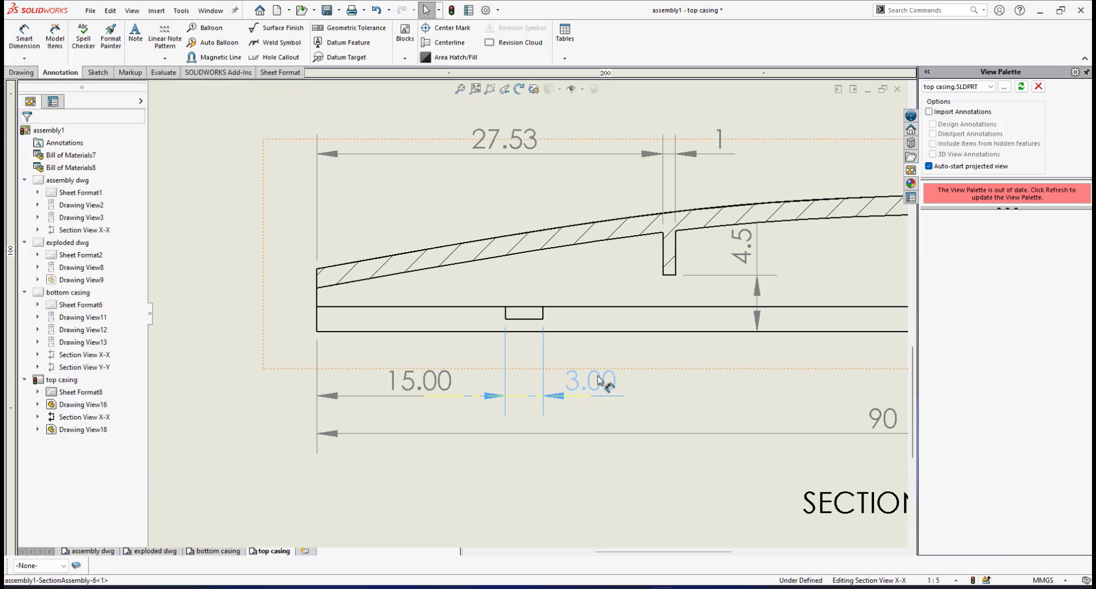
Set the precision of the first notch's width and position dimensions to None and centre the width text between its extension lines
left_click(599, 381)
left_click(94, 260)
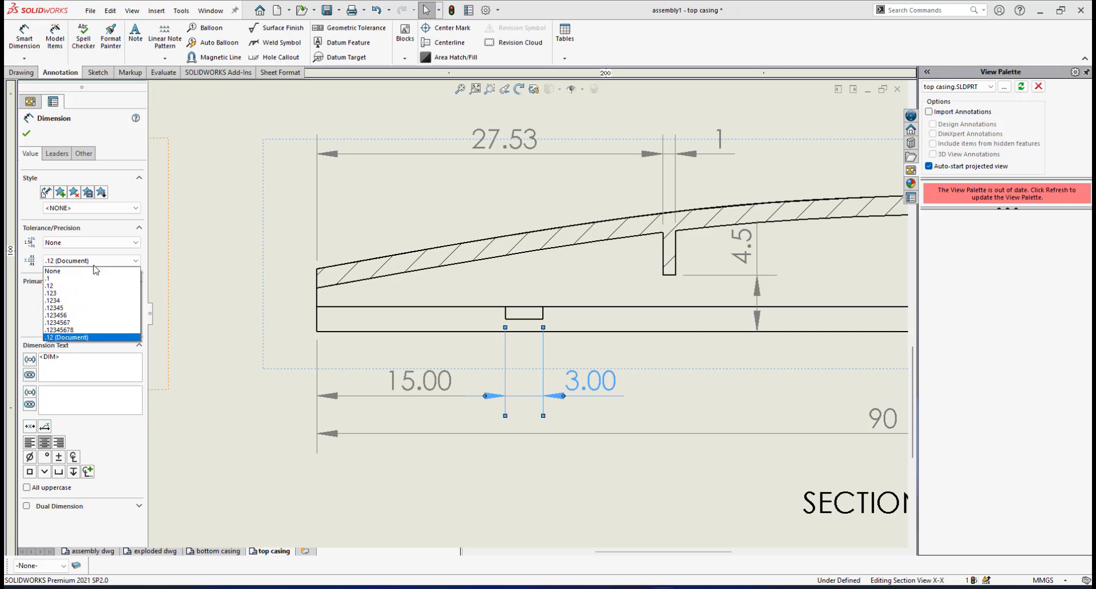
left_click(96, 271)
left_click(437, 381)
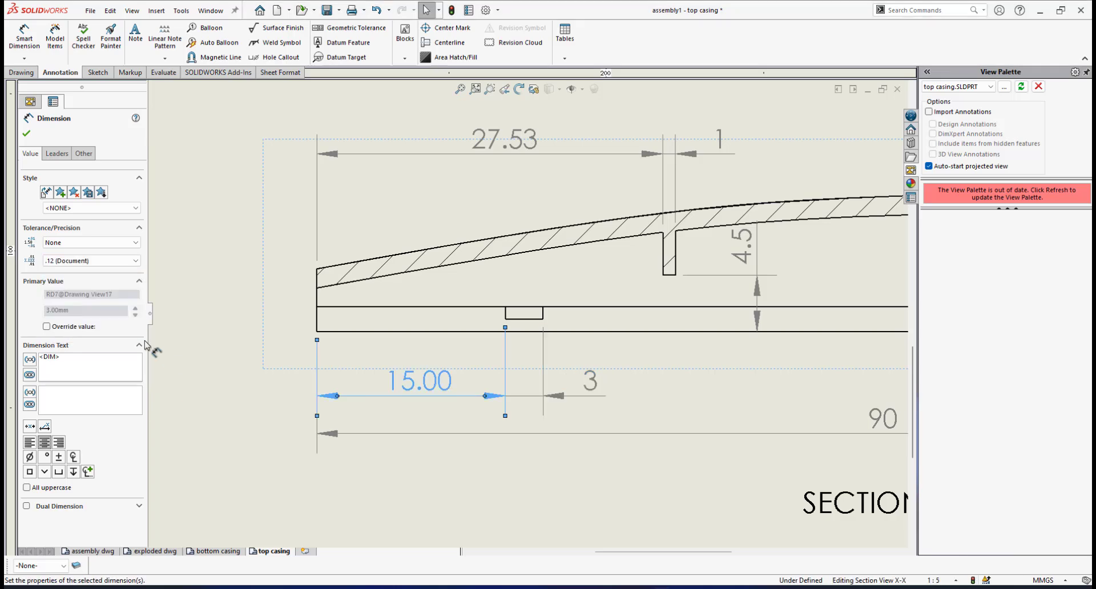
left_click(106, 260)
left_click(121, 272)
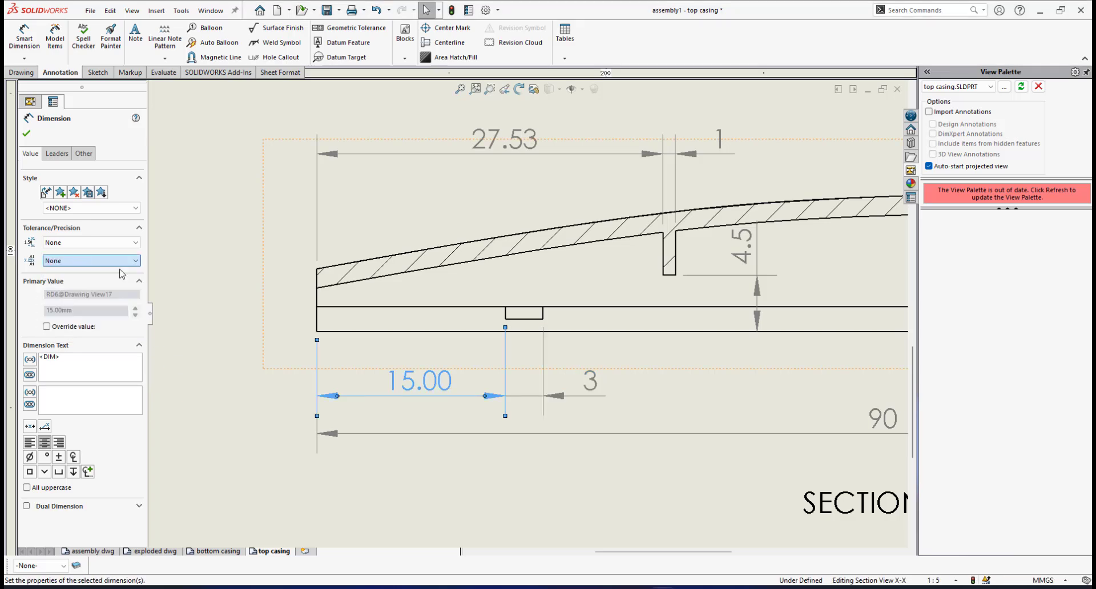
left_click(567, 389)
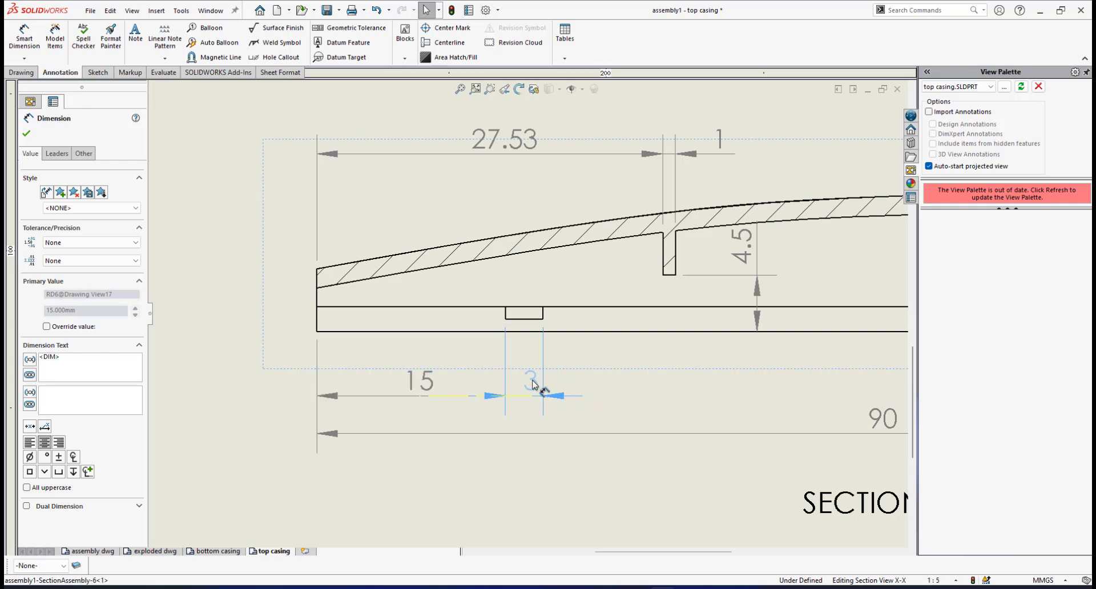
Dimension the first notch's depth in section X-X and place the dimension just to the right of the notch with its text above
scroll(526, 313, "up", 3)
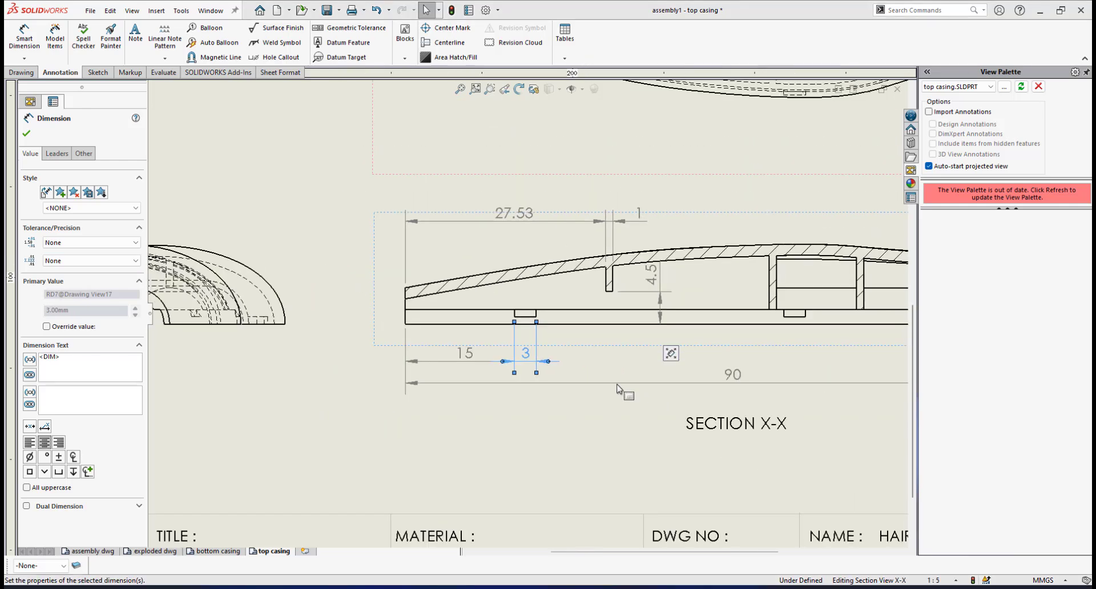
scroll(450, 318, "down", 3)
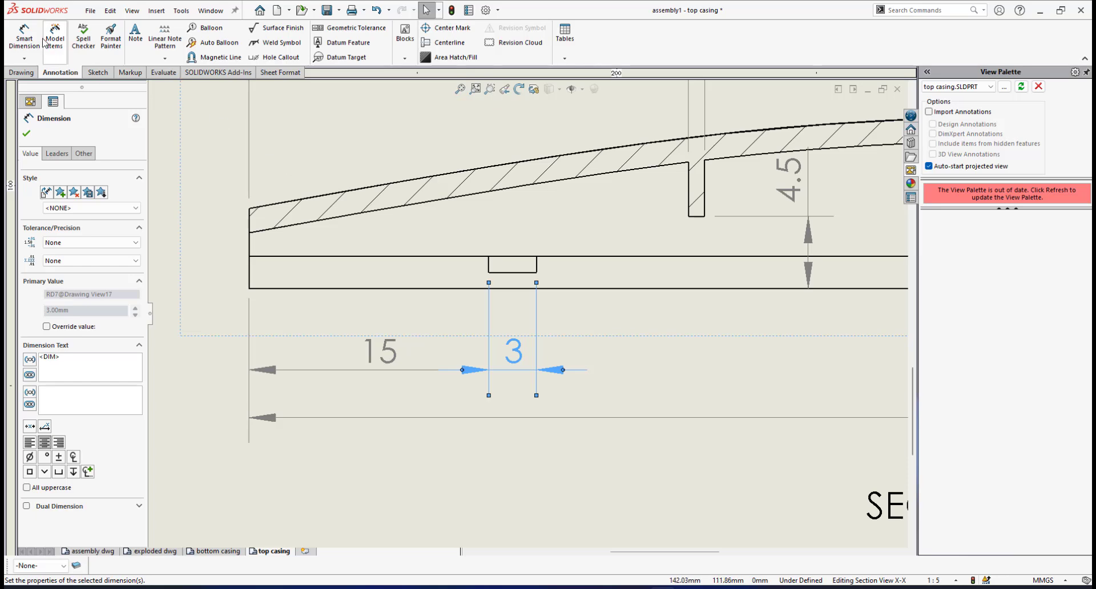
left_click(24, 36)
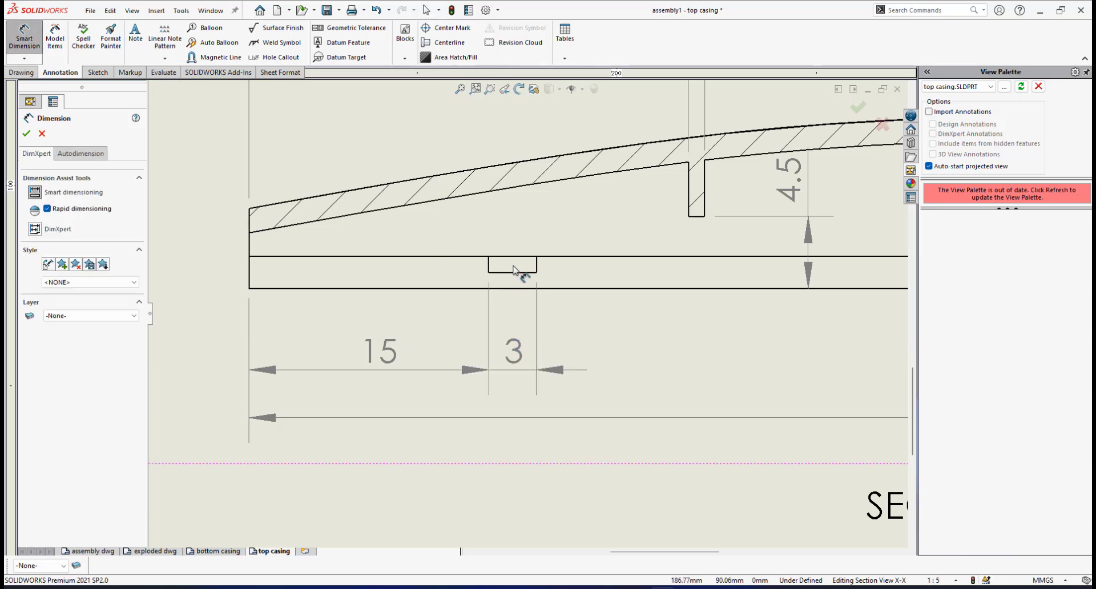
left_click(490, 266)
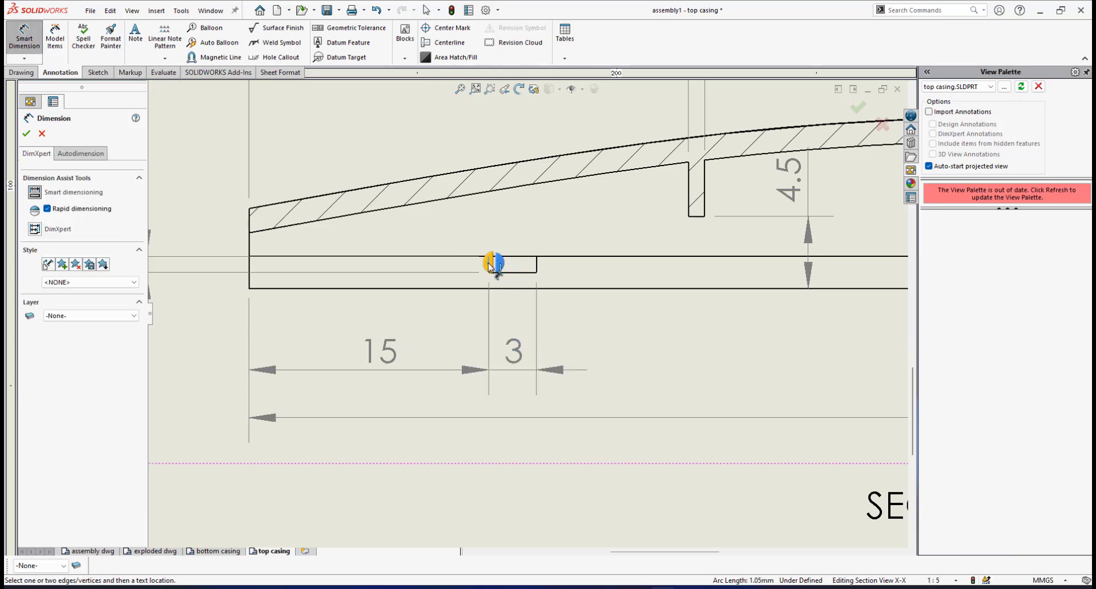
left_click(489, 266)
scroll(366, 283, "up", 2)
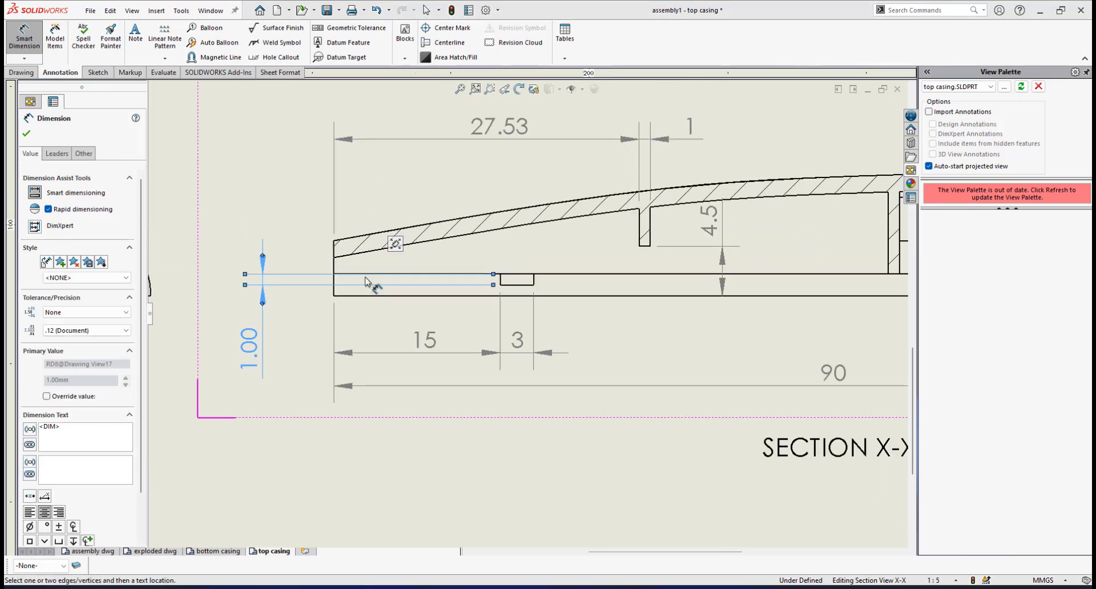
scroll(365, 279, "down", 1)
left_click_drag(236, 286, 585, 305)
left_click_drag(590, 263, 590, 183)
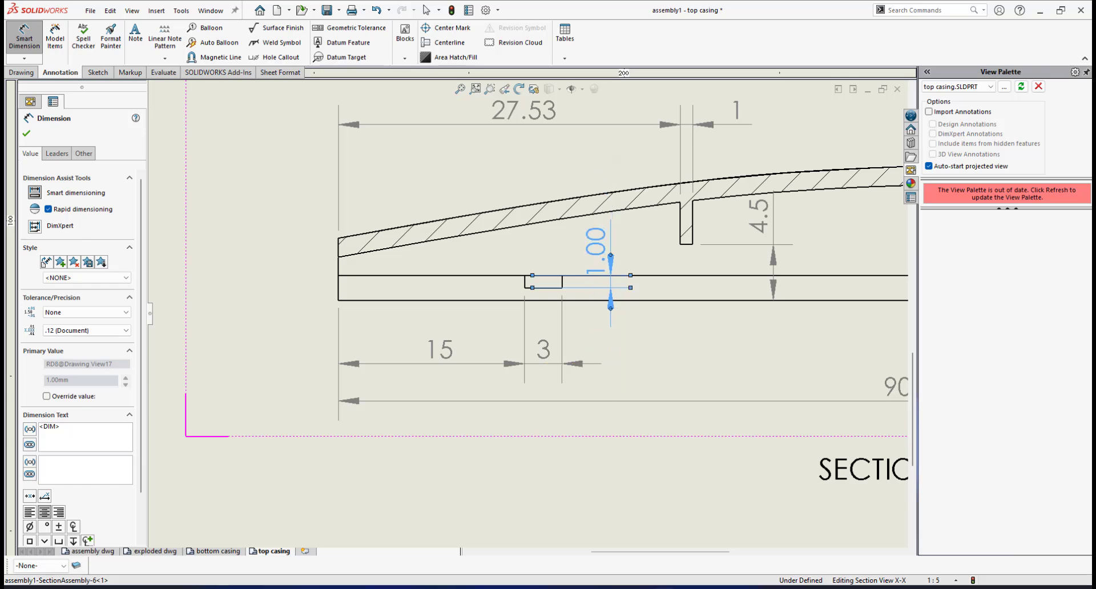
Set the precision of the notch's depth dimension to None and move its text close beside the upper arrow
left_click(77, 331)
left_click(74, 341)
scroll(611, 299, "down", 2)
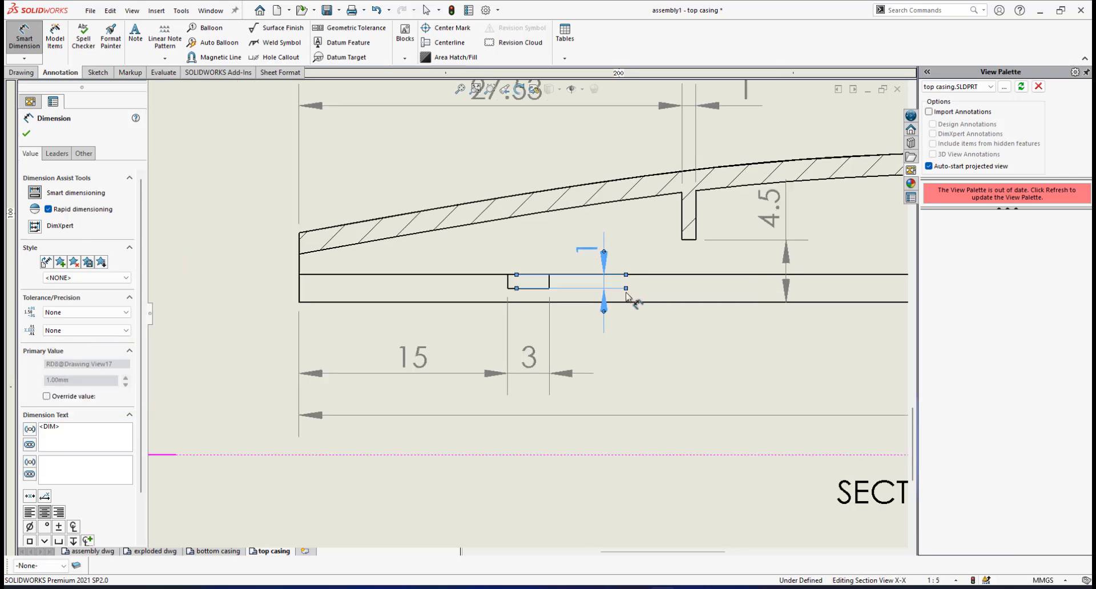
left_click_drag(587, 252, 568, 260)
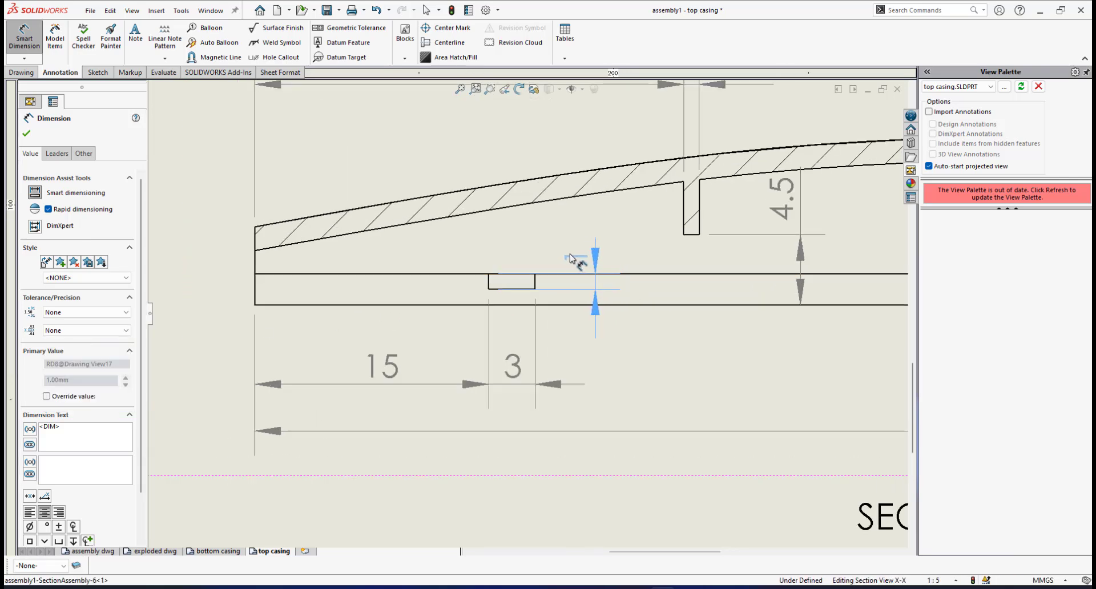
left_click(644, 349)
scroll(644, 349, "up", 3)
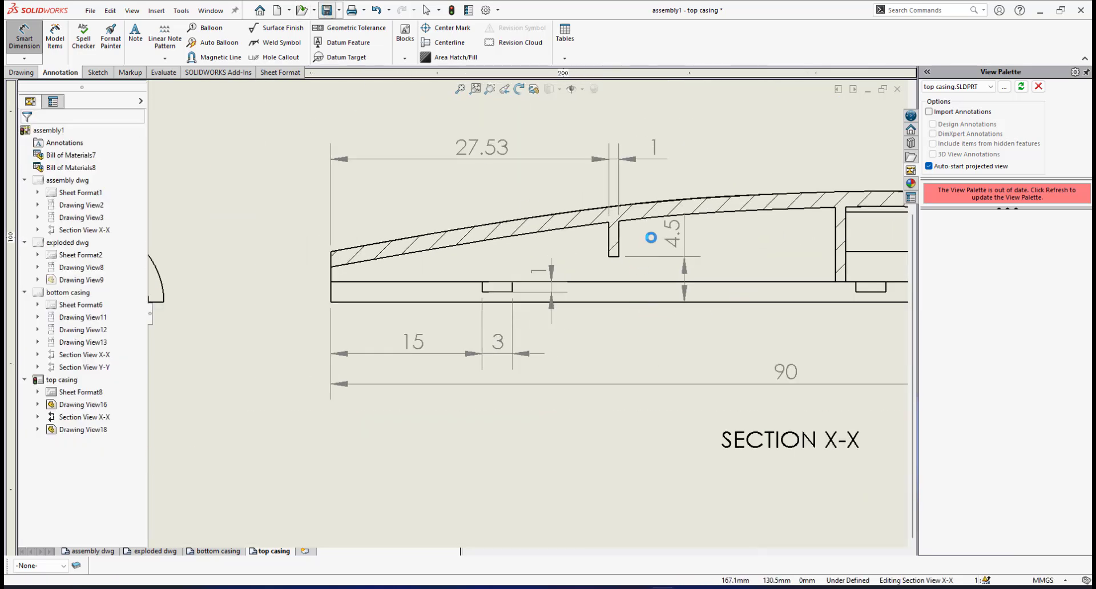
Dimension the horizontal gap between the two small notches in Section X-X below the view, with precision set to None
scroll(649, 235, "up", 4)
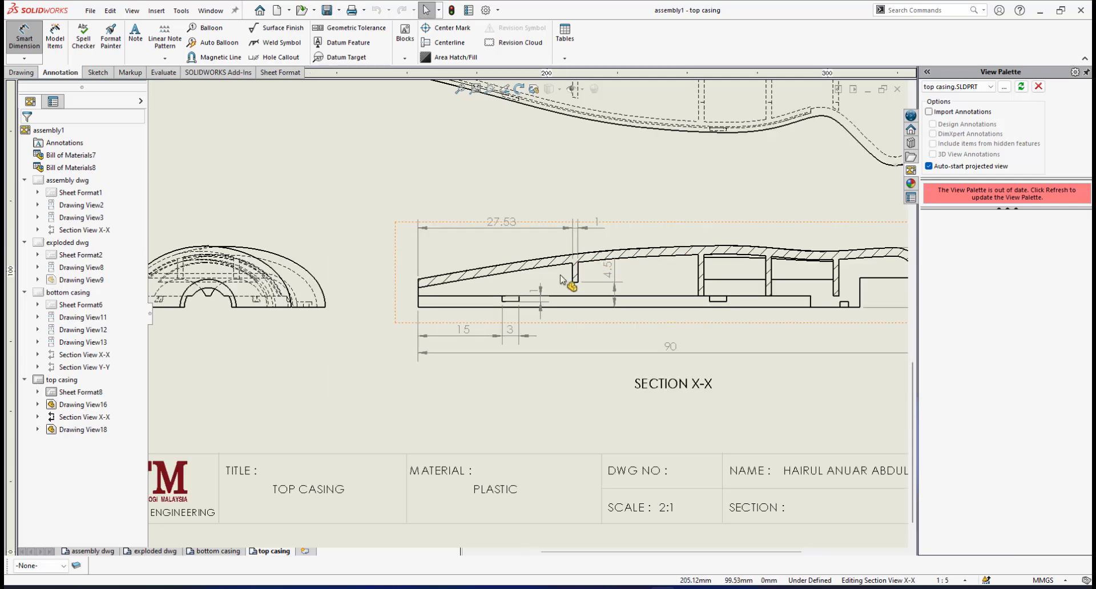
scroll(606, 302, "down", 3)
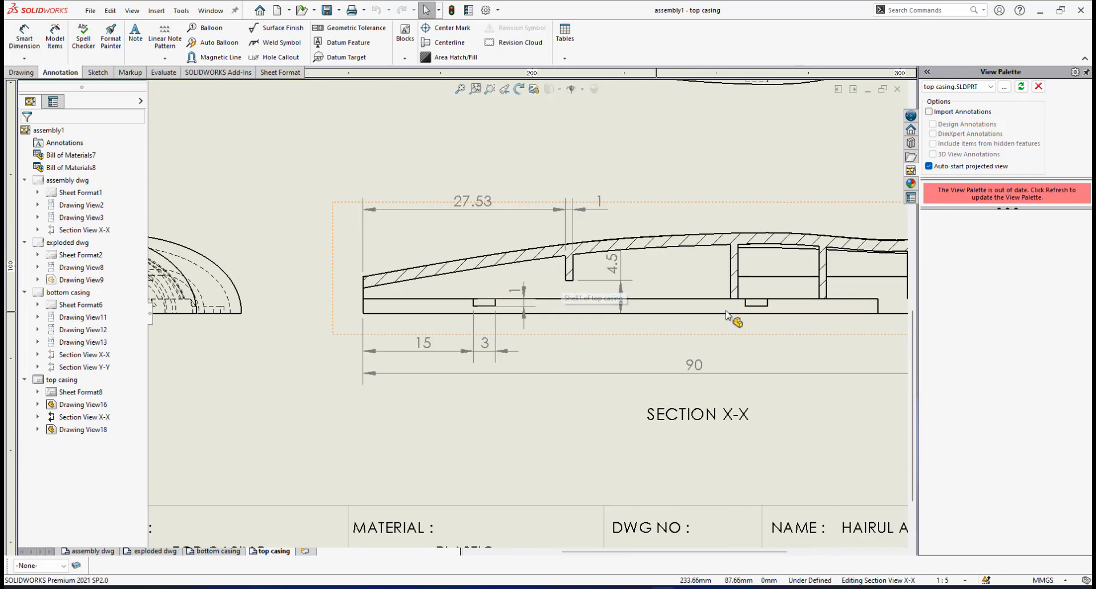
scroll(451, 314, "down", 1)
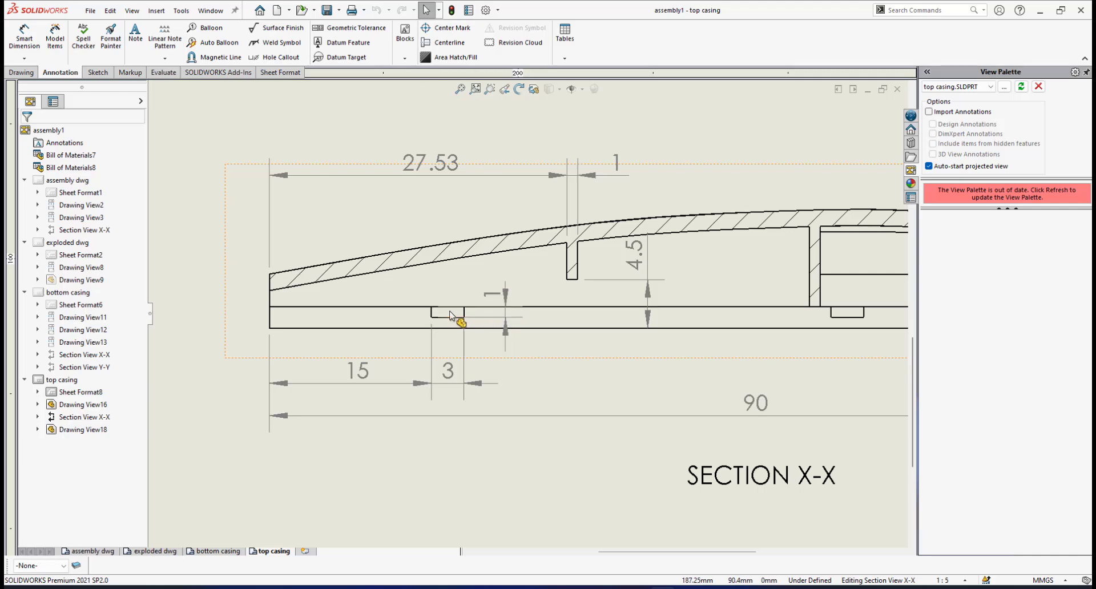
scroll(446, 315, "up", 1)
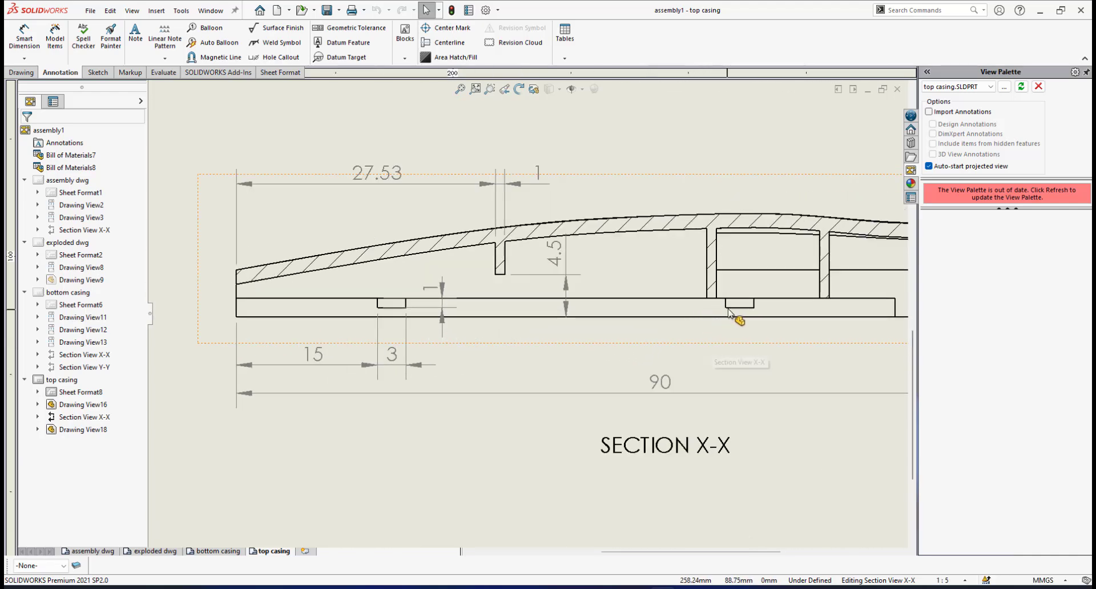
left_click(24, 40)
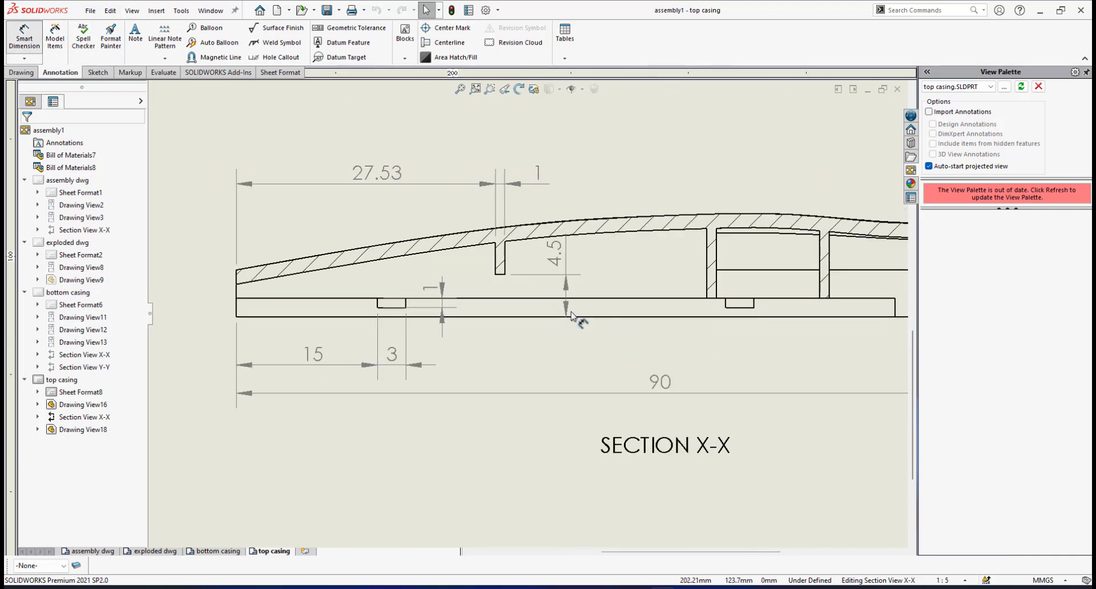
scroll(502, 316, "up", 2)
scroll(510, 313, "down", 2)
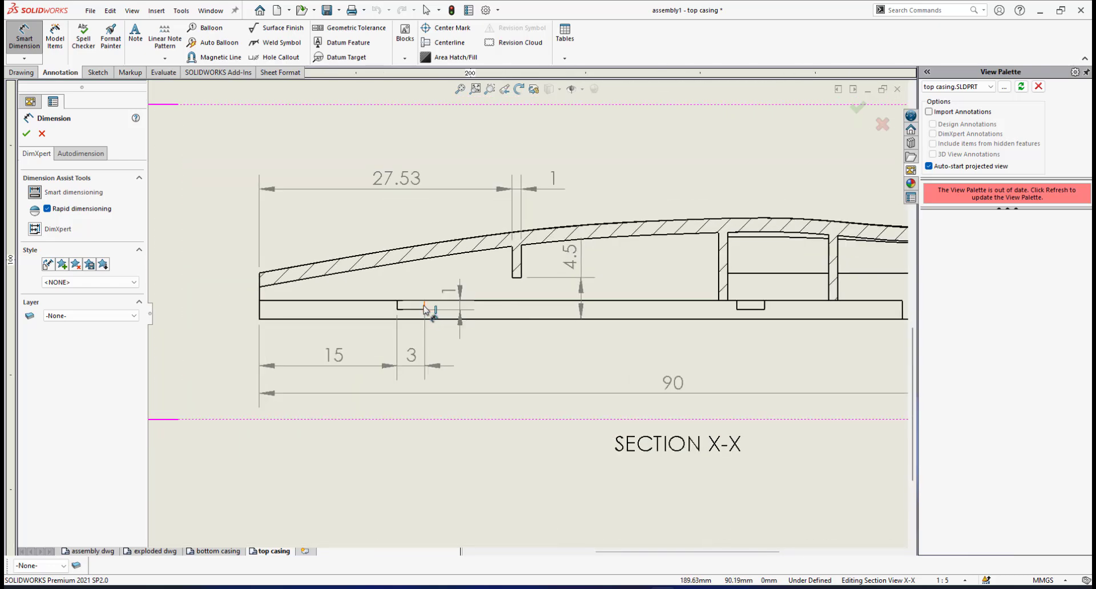
left_click(424, 309)
left_click(736, 307)
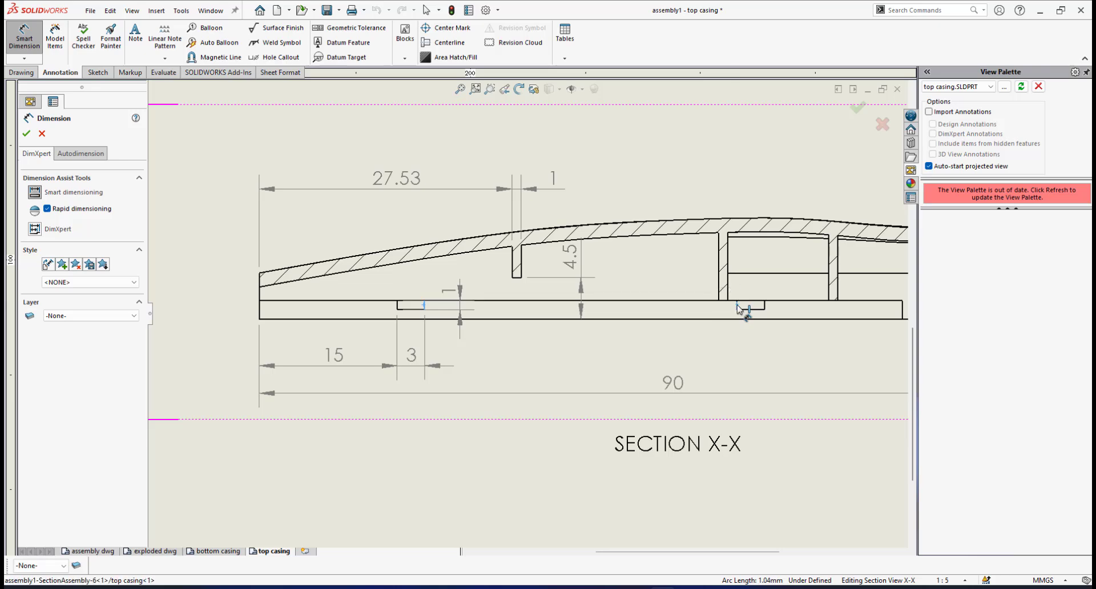
left_click(580, 357)
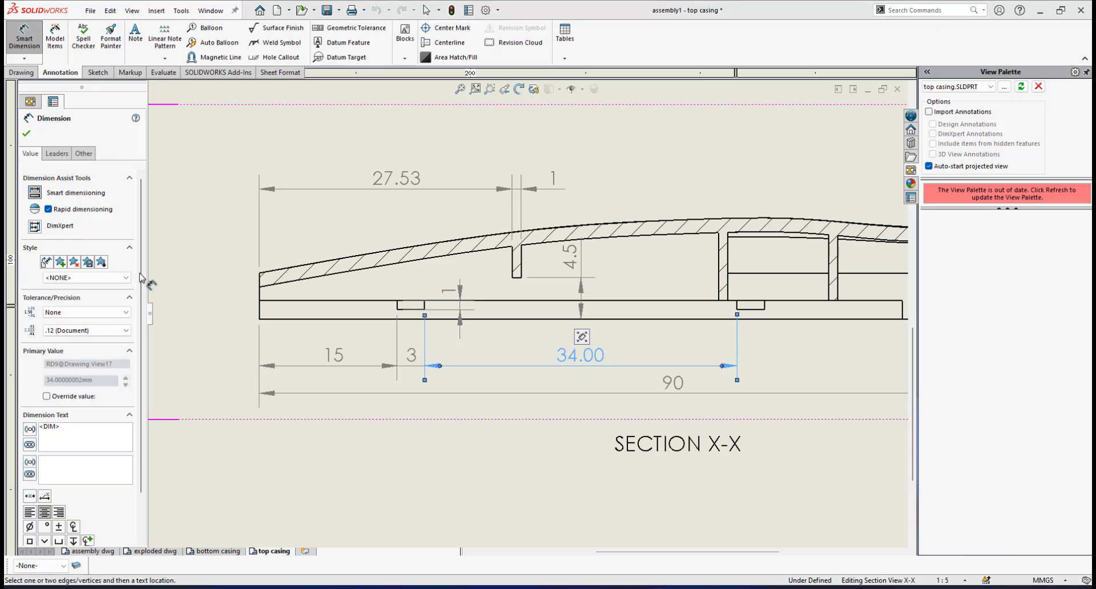
left_click(85, 331)
left_click(53, 341)
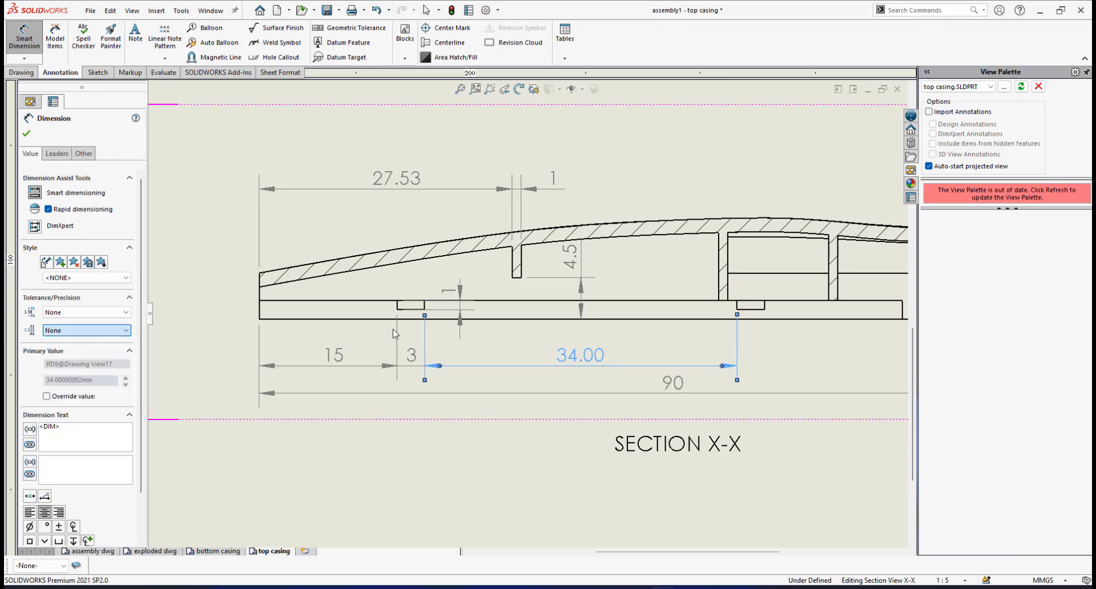
Dimension the horizontal length of the stepped cutout in Section X-X, from its vertical edge to the casing's rounded end
scroll(531, 315, "up", 2)
scroll(679, 317, "up", 1)
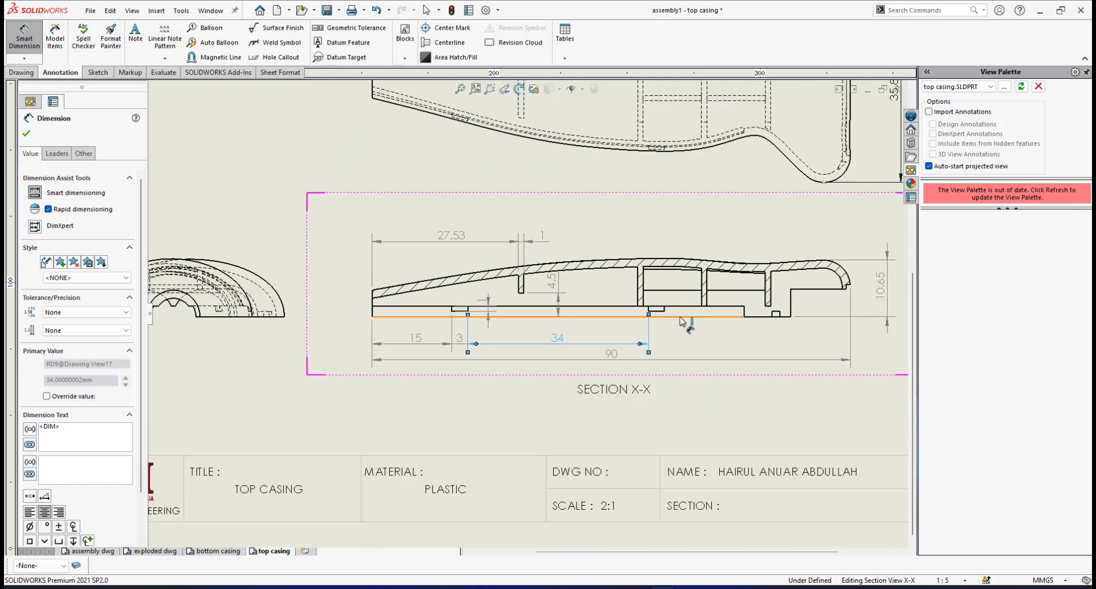
scroll(689, 295, "down", 2)
scroll(697, 306, "up", 3)
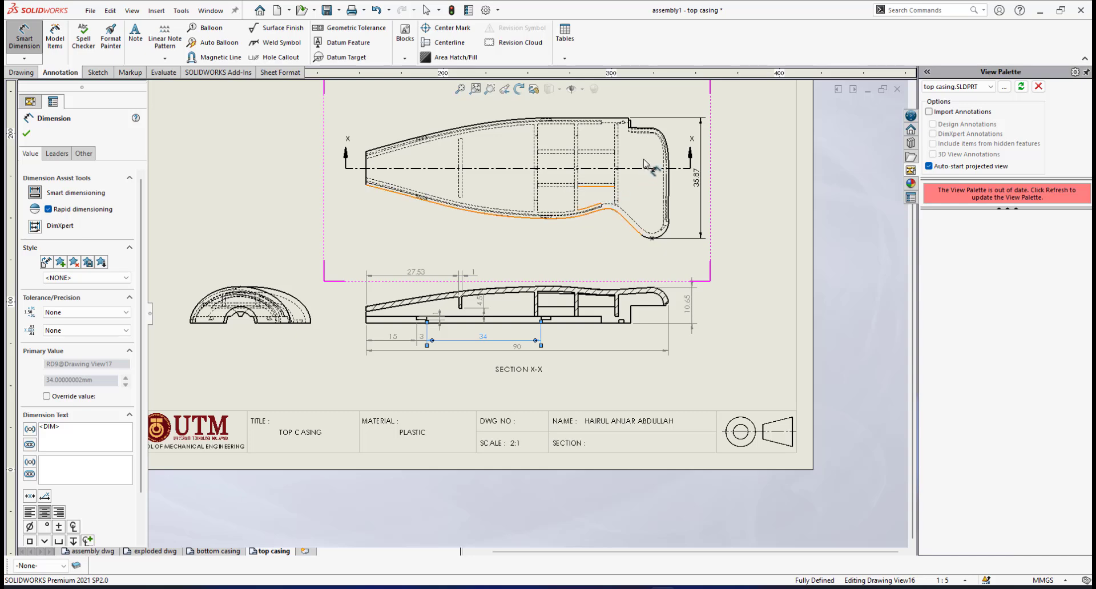
scroll(648, 157, "down", 1)
scroll(608, 323, "down", 4)
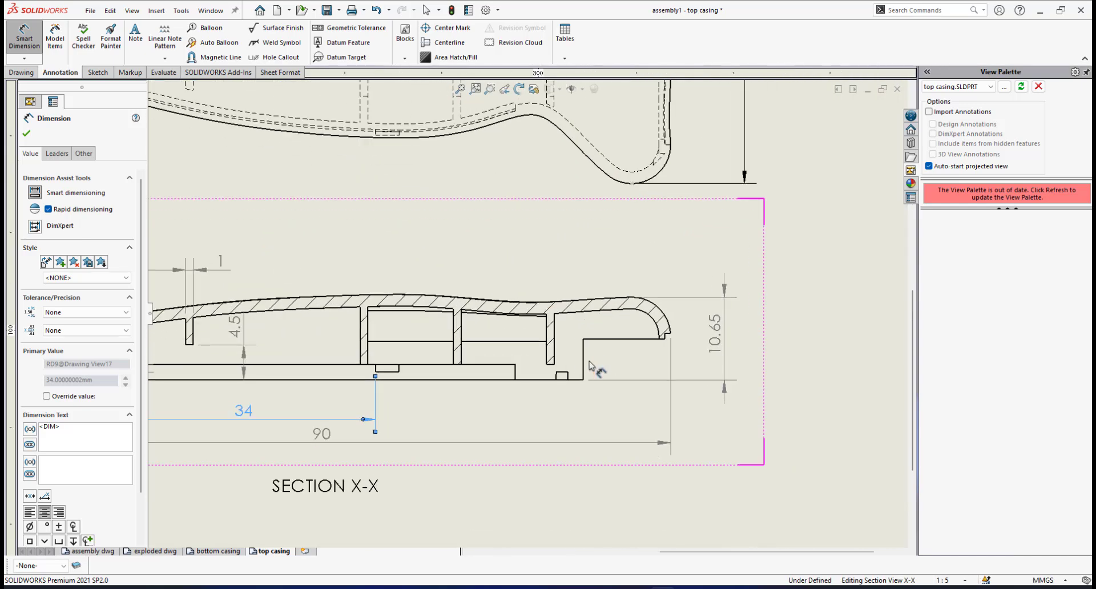
left_click(583, 355)
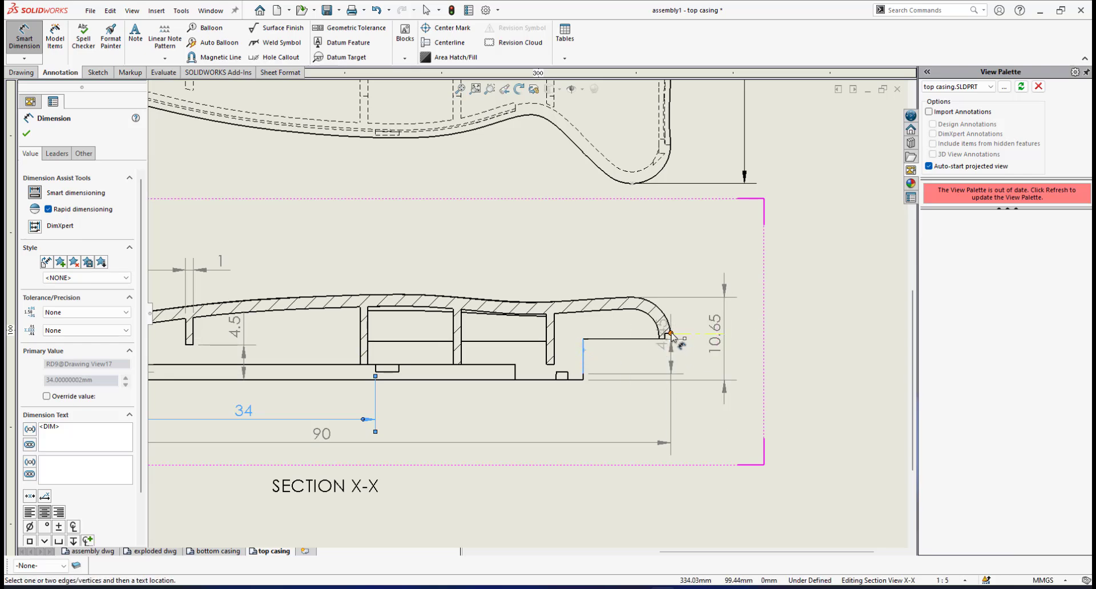
left_click(672, 333)
left_click(674, 331)
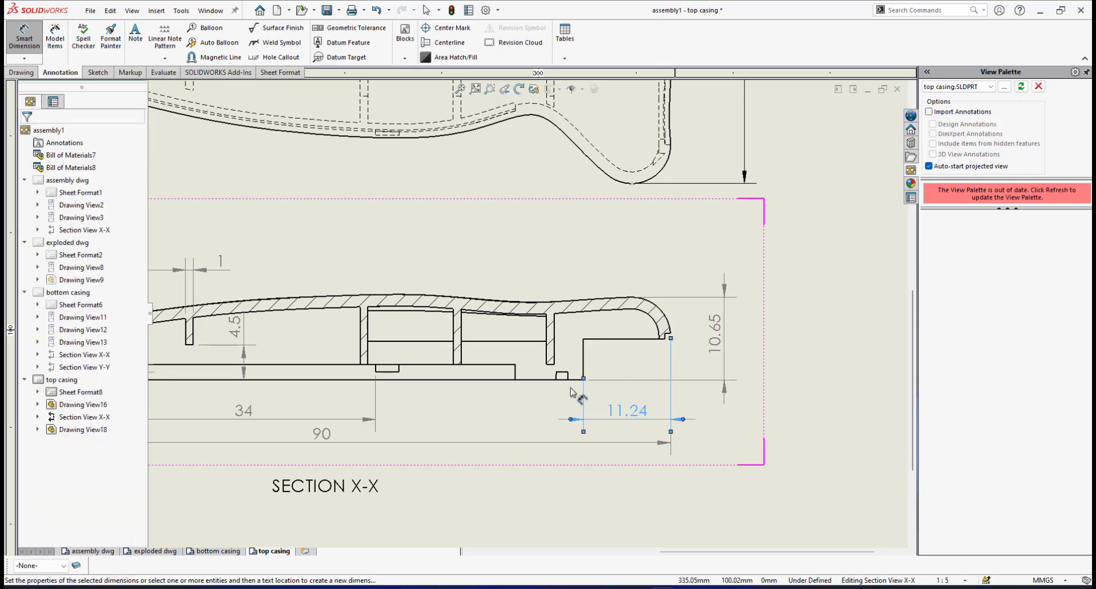
Dimension the vertical height of the stepped cutout from the casing's base edge to the rounded end in Section X-X
scroll(669, 379, "down", 1)
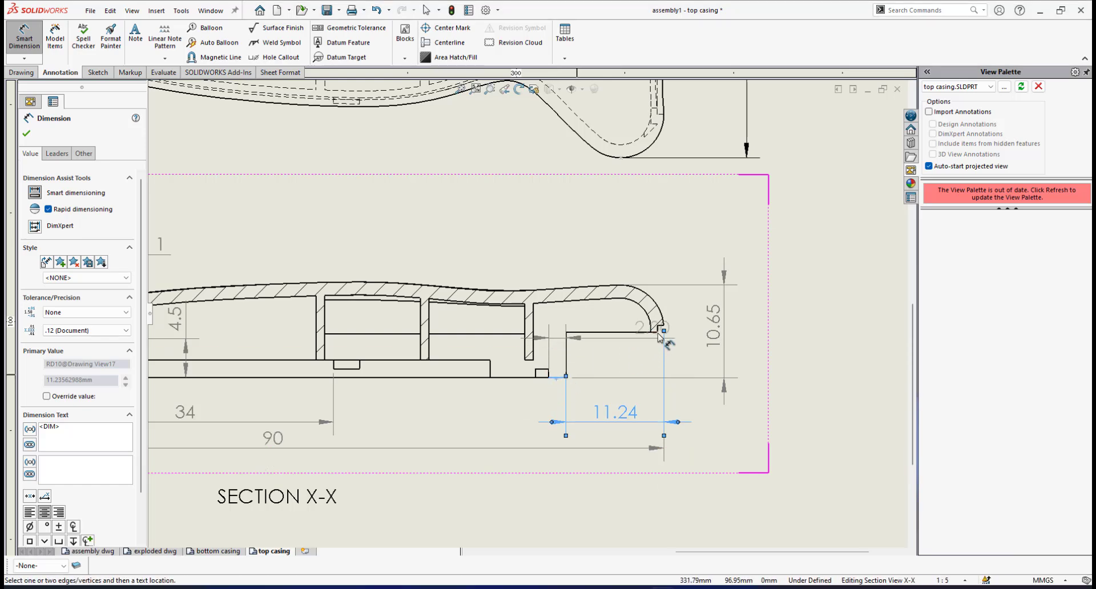
scroll(651, 331, "down", 2)
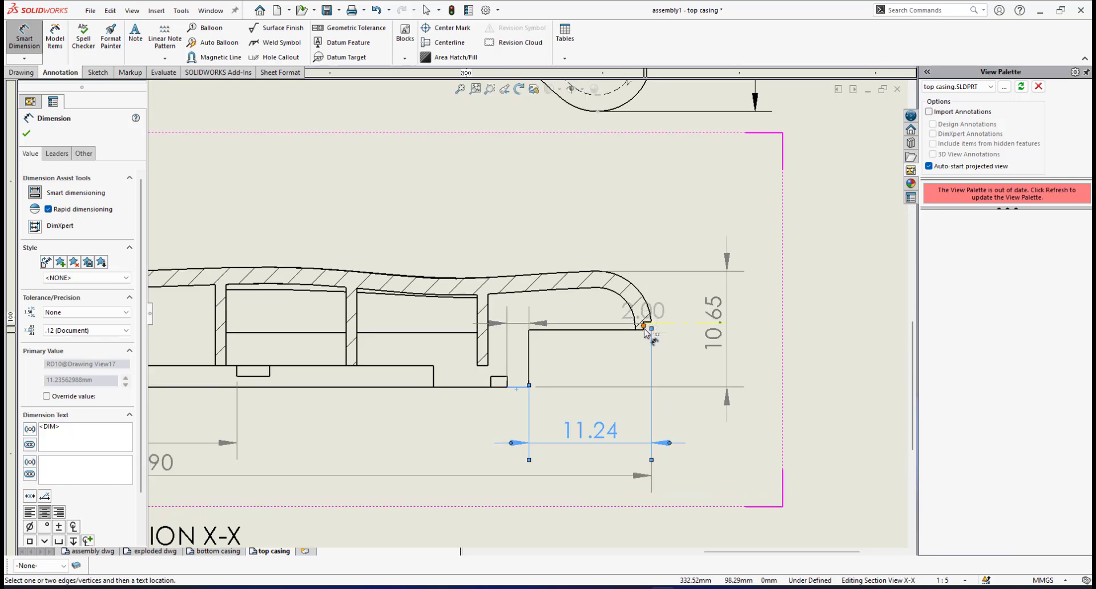
left_click(646, 330)
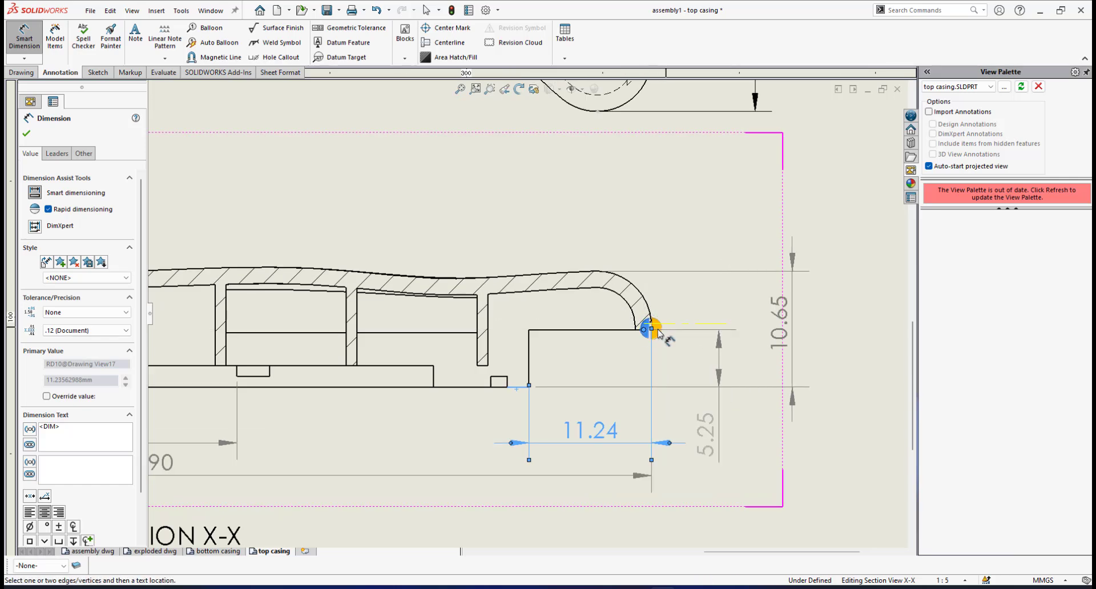
left_click(659, 331)
scroll(528, 317, "up", 2)
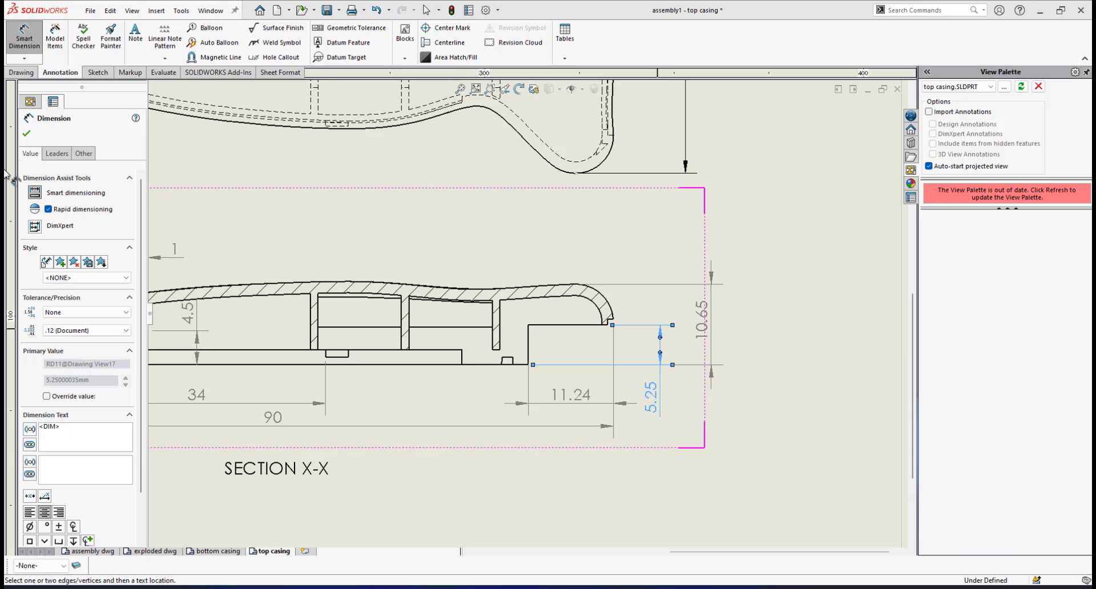
key("Escape")
Centre the 5.25 cutout height text between its extension lines and move the 10.65 overall height dimension closer to the section view
scroll(668, 406, "up", 2)
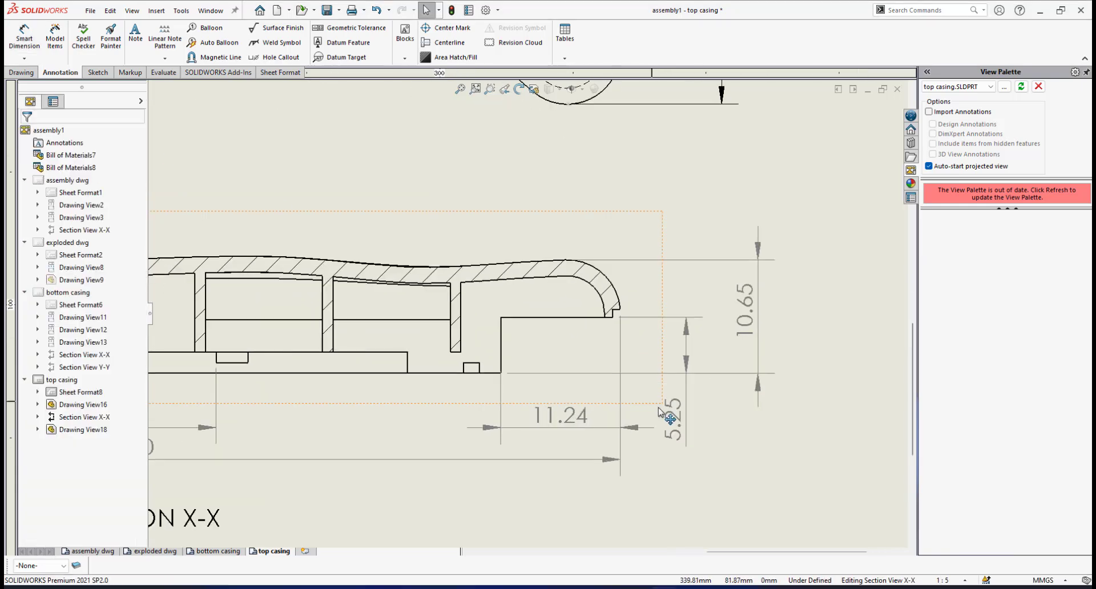
left_click_drag(686, 428, 671, 355)
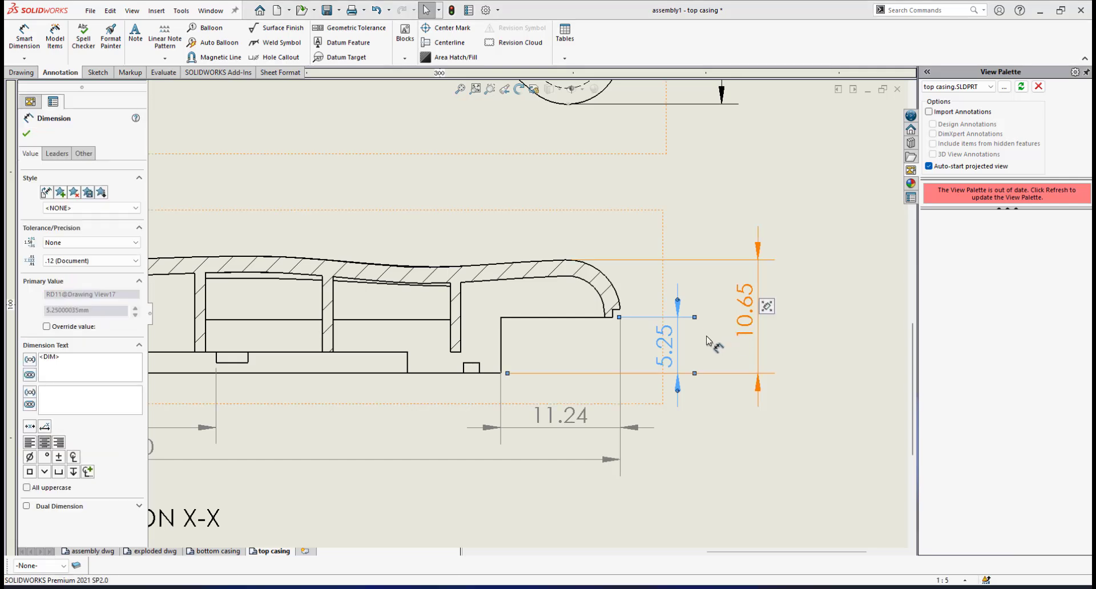
left_click_drag(742, 334, 704, 340)
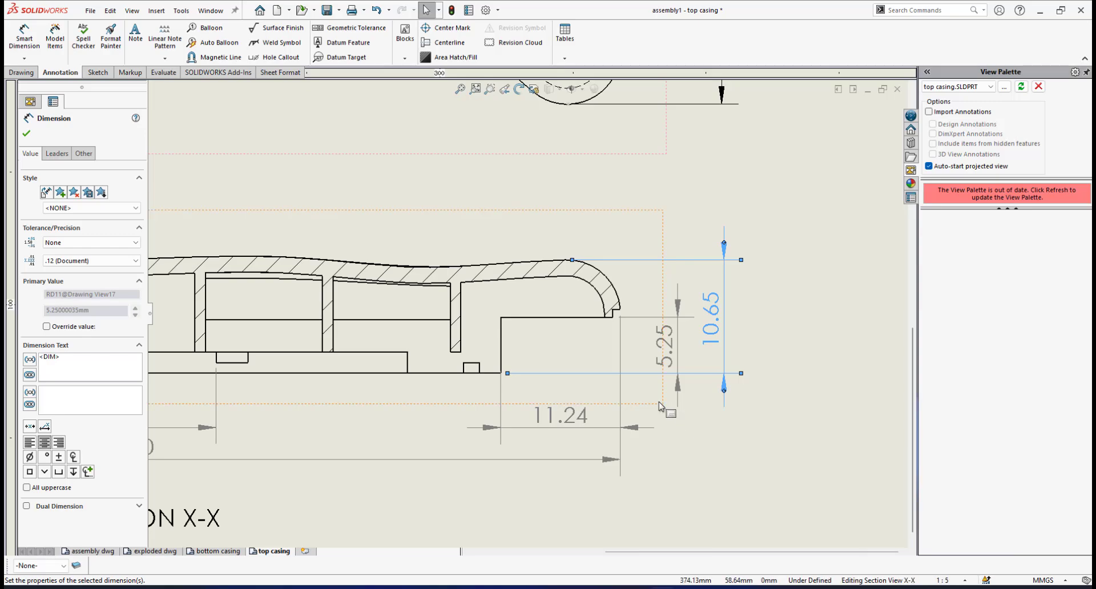
Examine the top view and Section X-X of the top casing for features that still lack dimensions
scroll(659, 405, "up", 5)
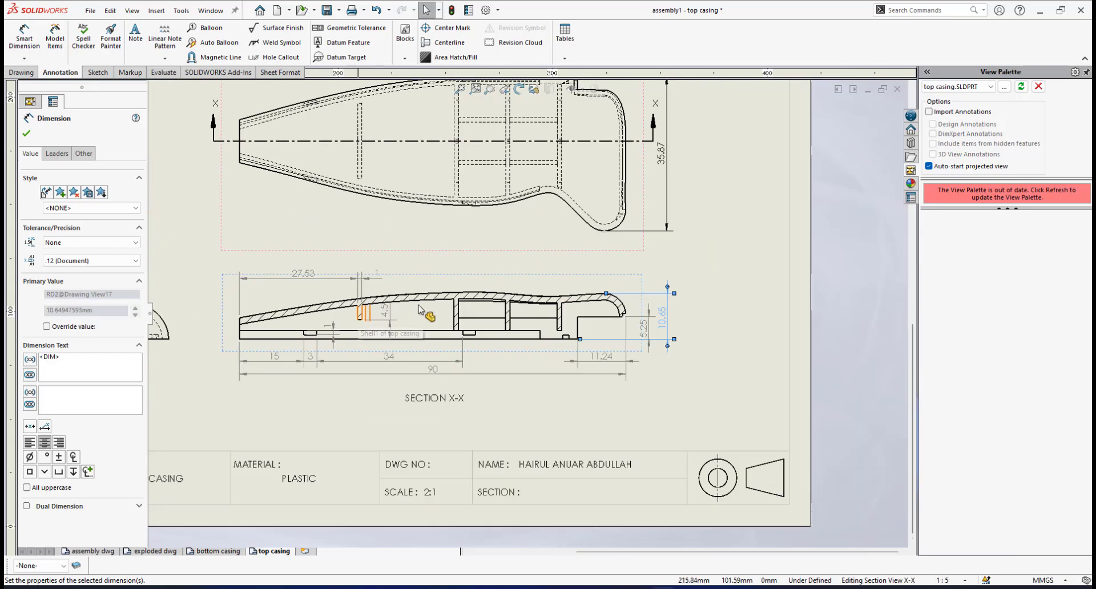
scroll(420, 310, "up", 3)
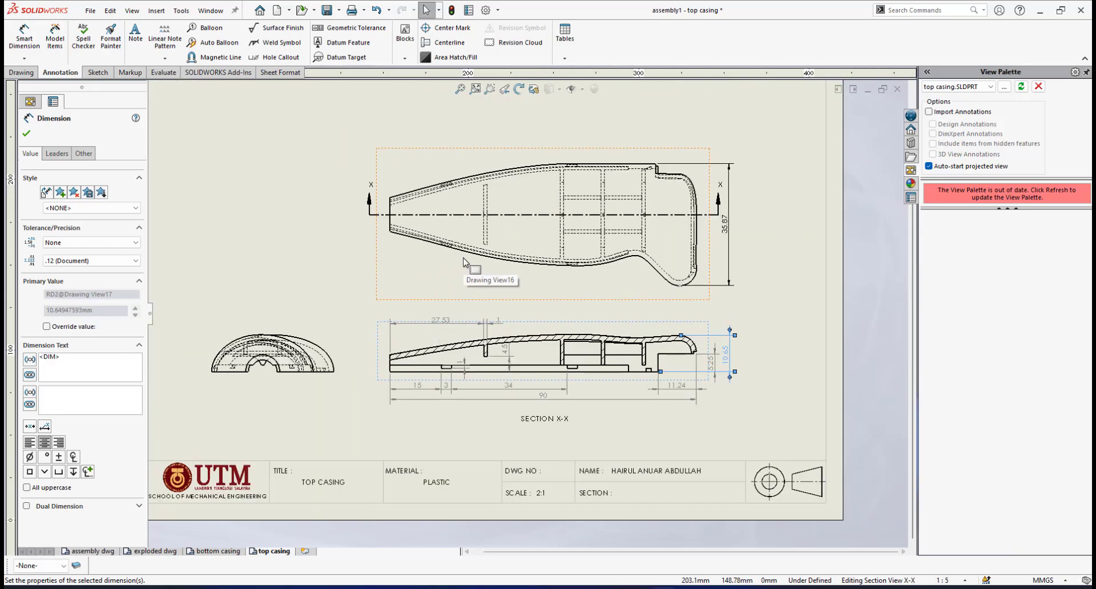
scroll(464, 261, "down", 2)
scroll(468, 276, "up", 4)
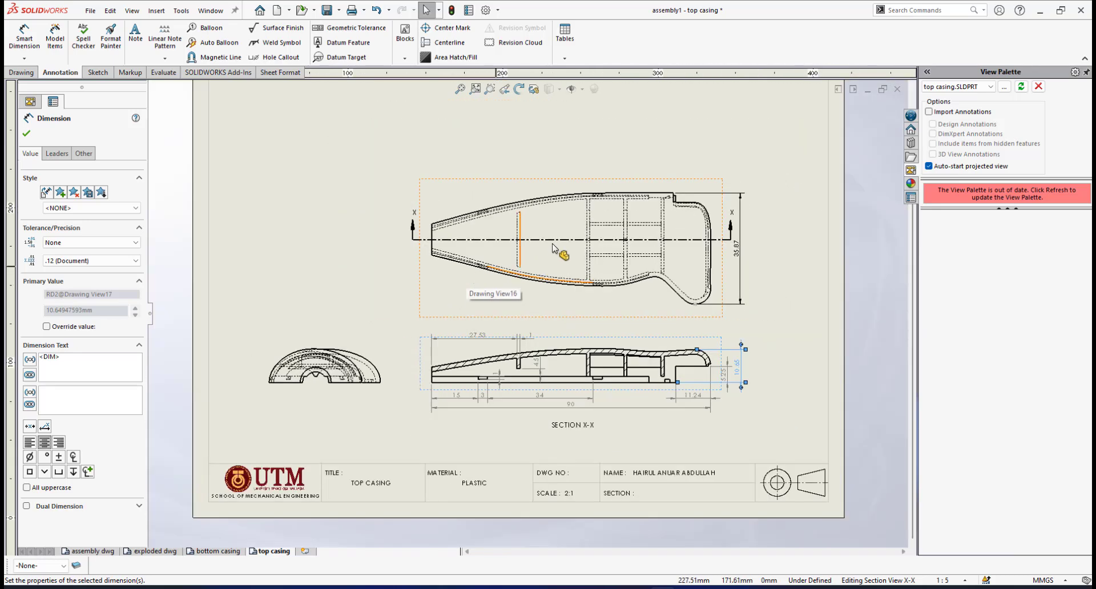
scroll(700, 279, "down", 3)
scroll(434, 352, "up", 1)
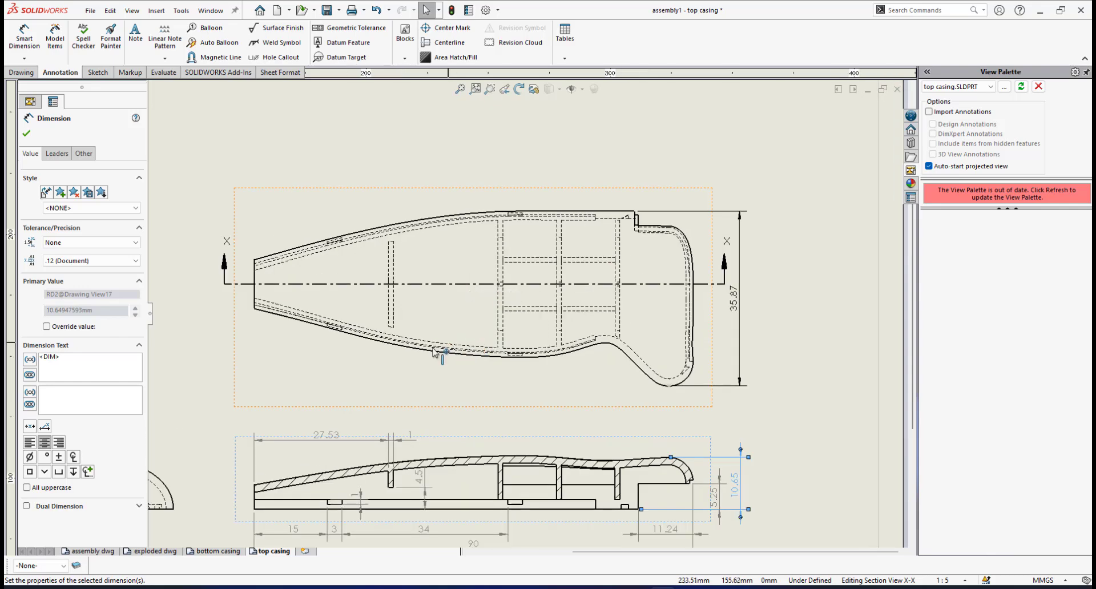
scroll(434, 353, "up", 1)
scroll(440, 355, "down", 3)
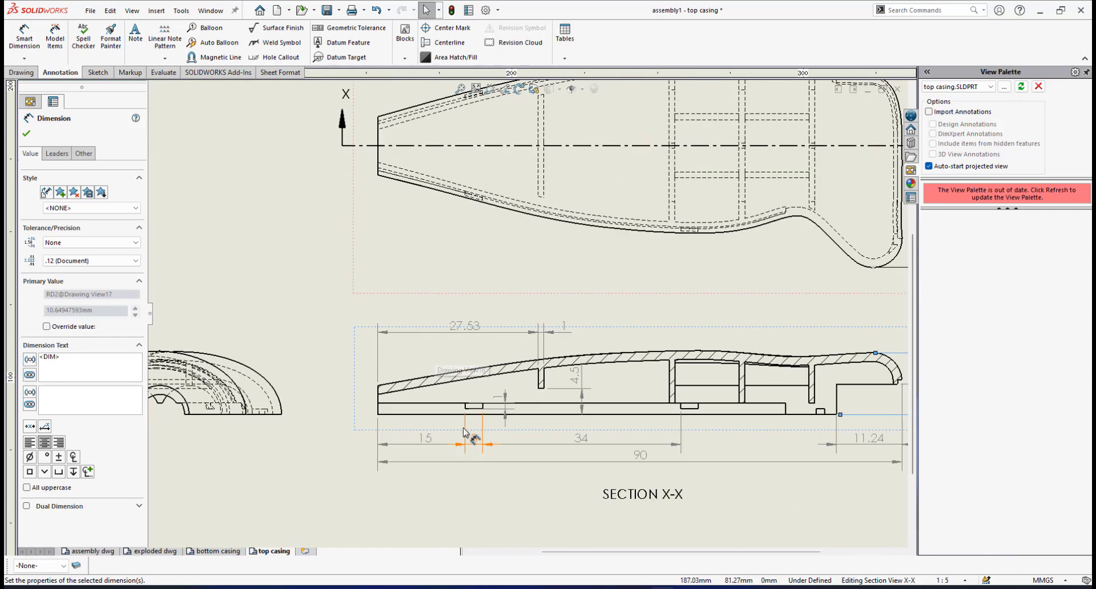
left_click(463, 432)
left_click(489, 410)
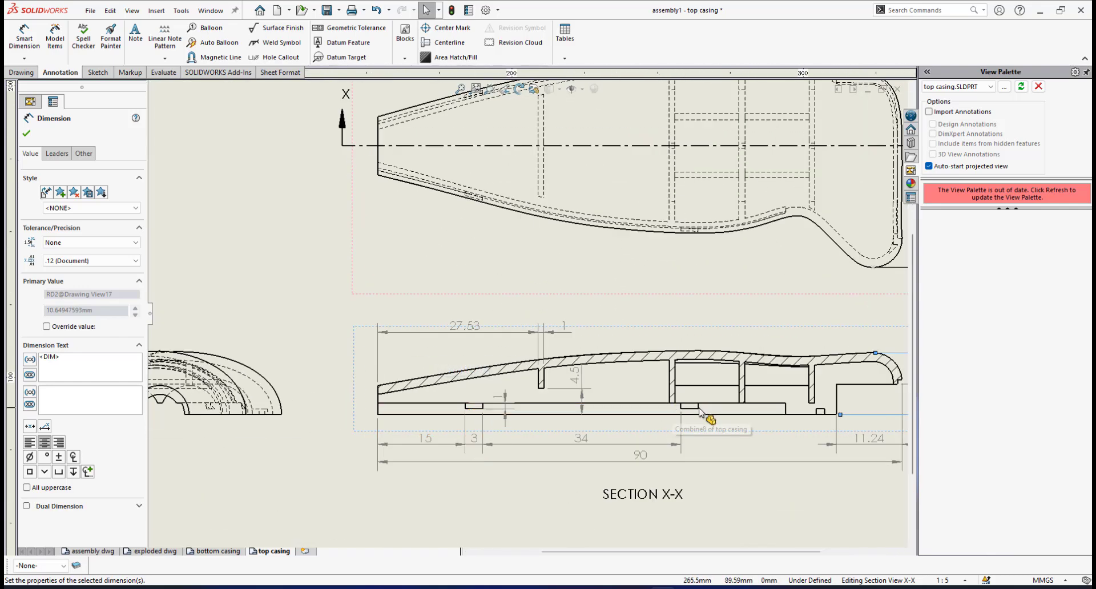
scroll(516, 375, "up", 2)
scroll(528, 382, "down", 2)
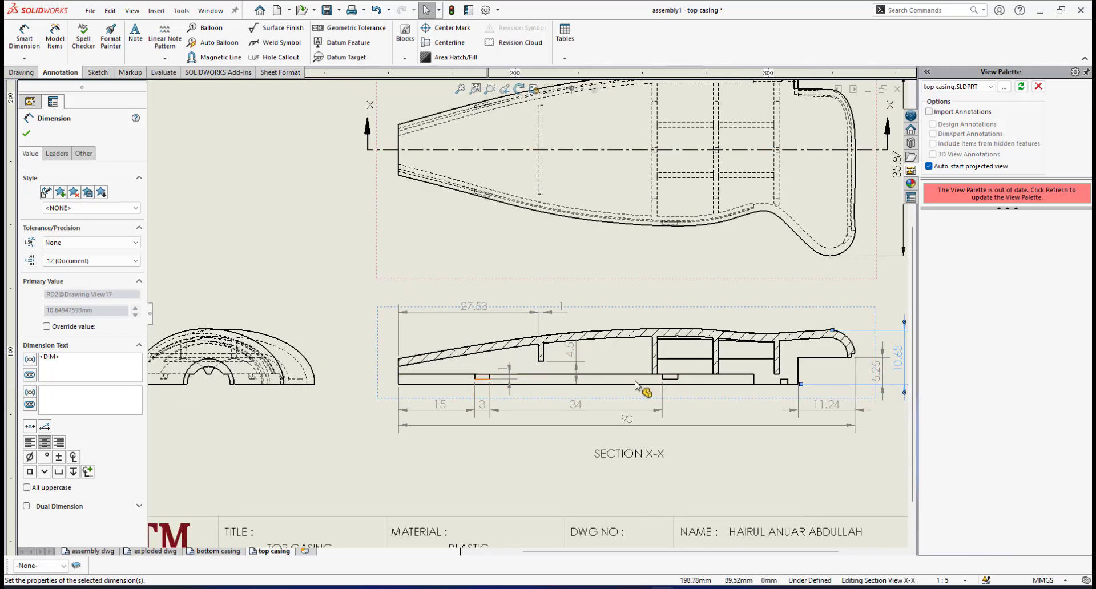
scroll(440, 375, "up", 1)
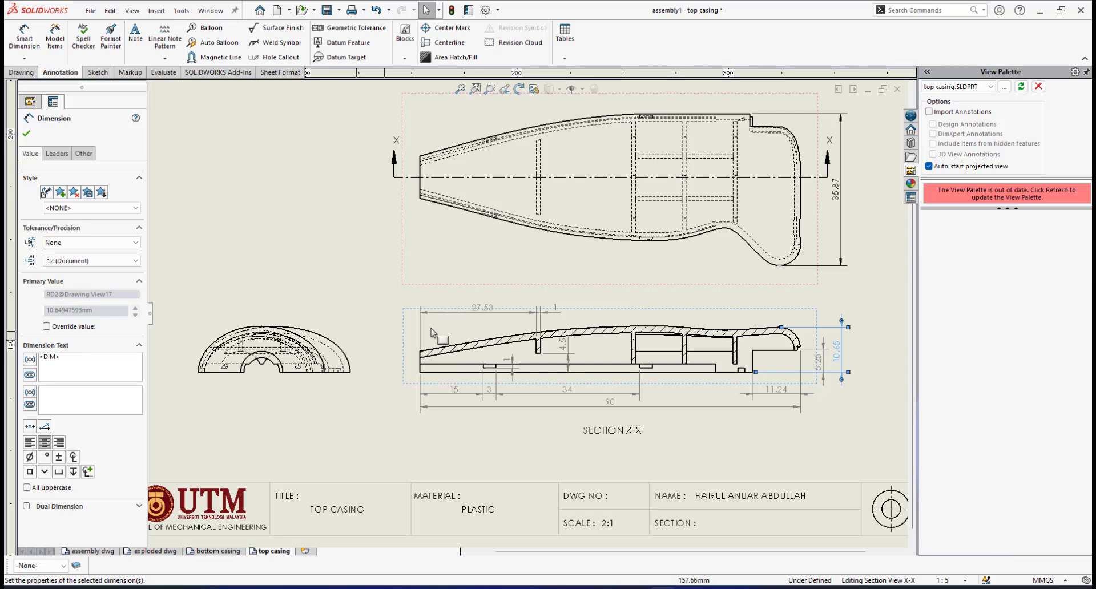
Dimension the height of the base strip at the narrow end of Section X-X and place the text above its extension lines
scroll(465, 384, "down", 3)
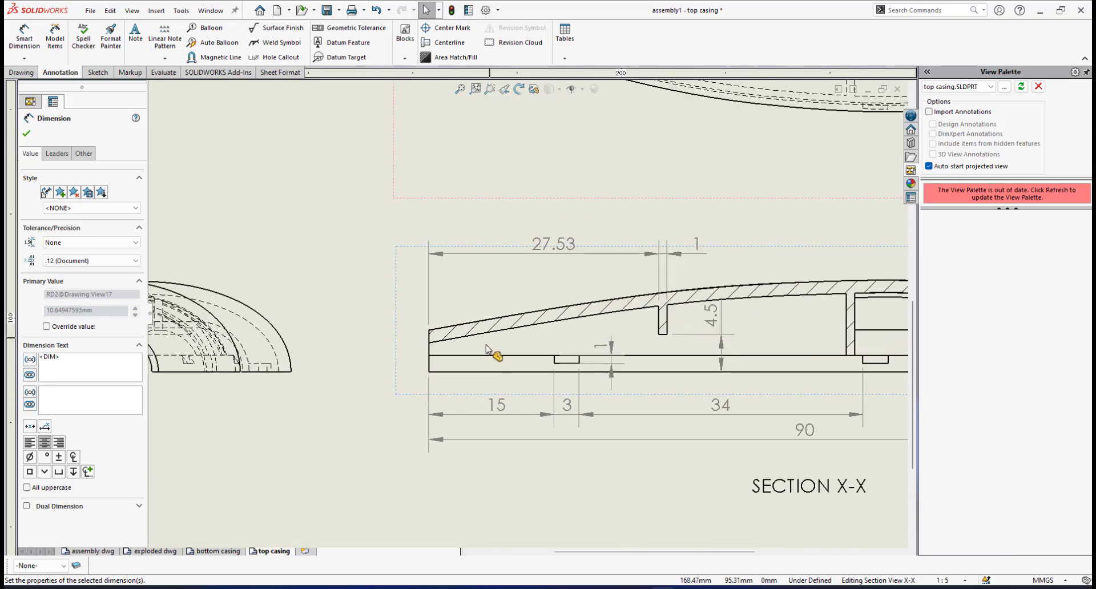
scroll(485, 348, "down", 1)
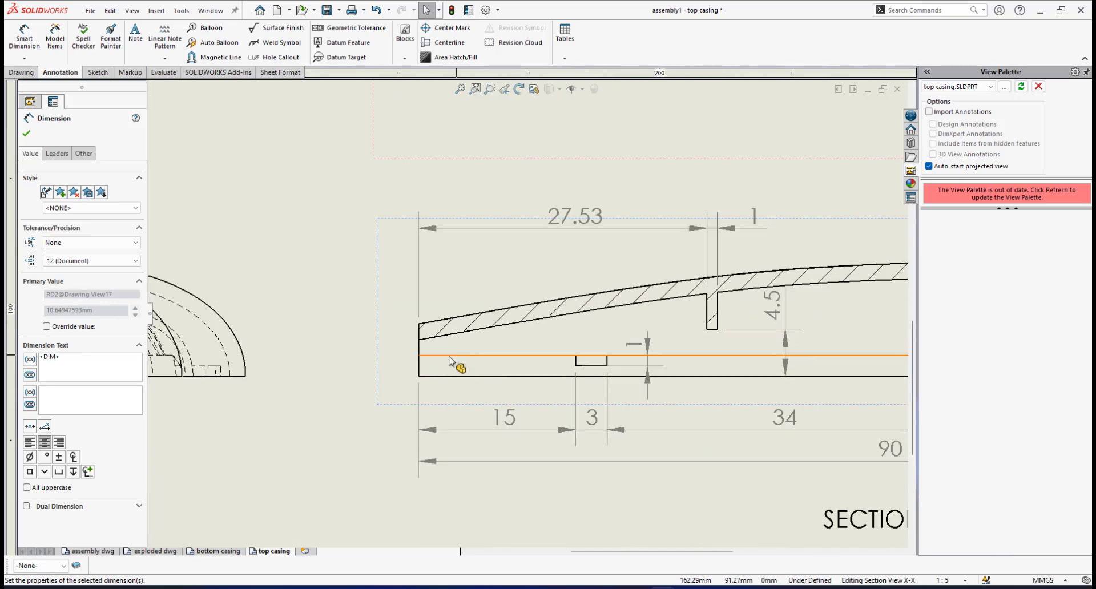
left_click(17, 44)
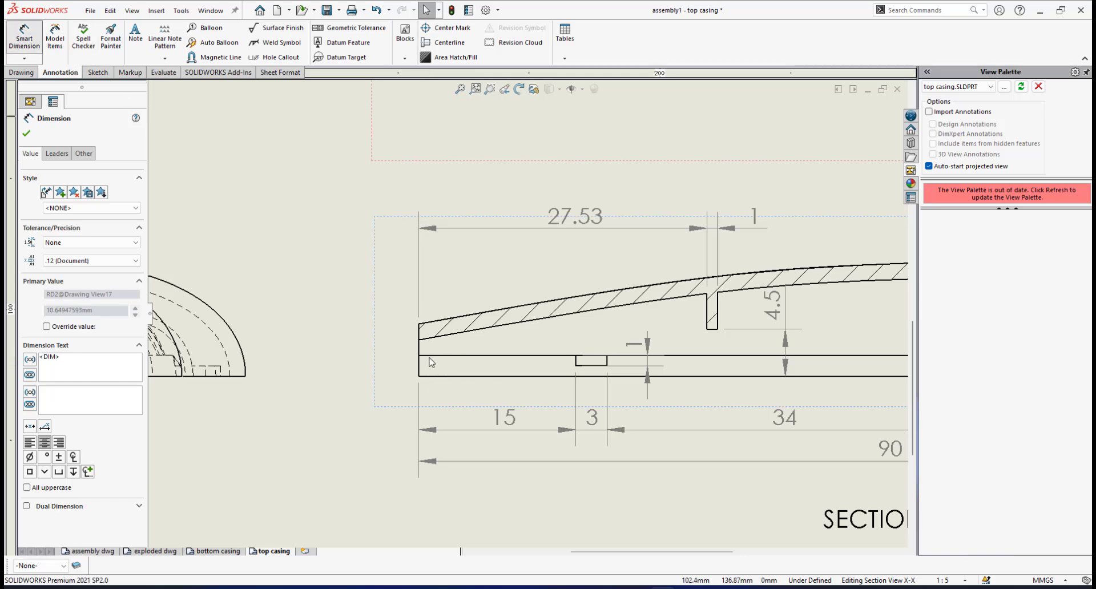
left_click(446, 355)
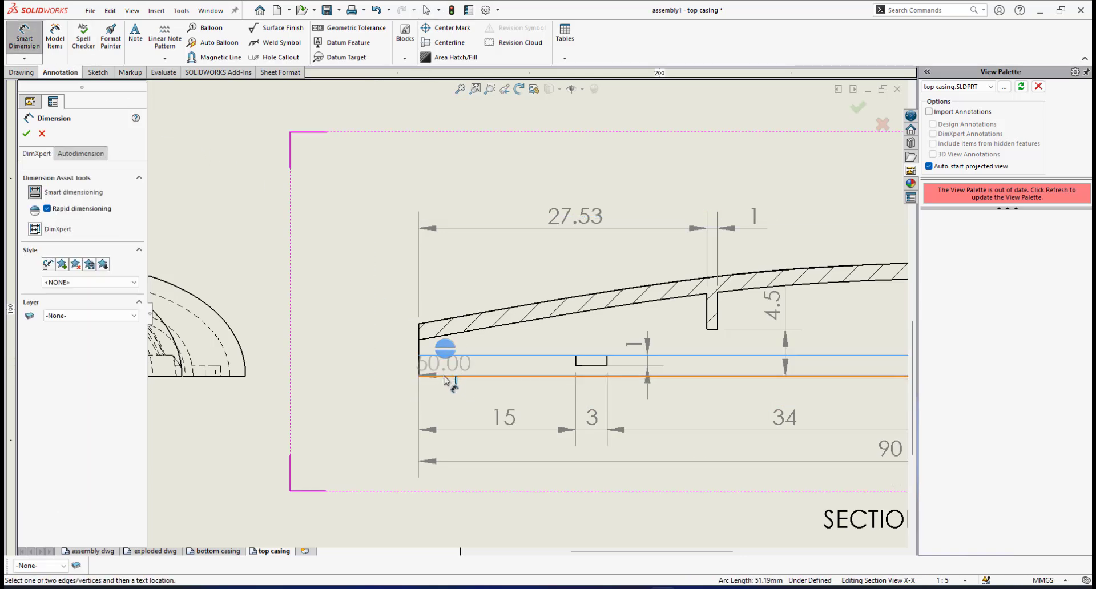
left_click(445, 377)
left_click(330, 417)
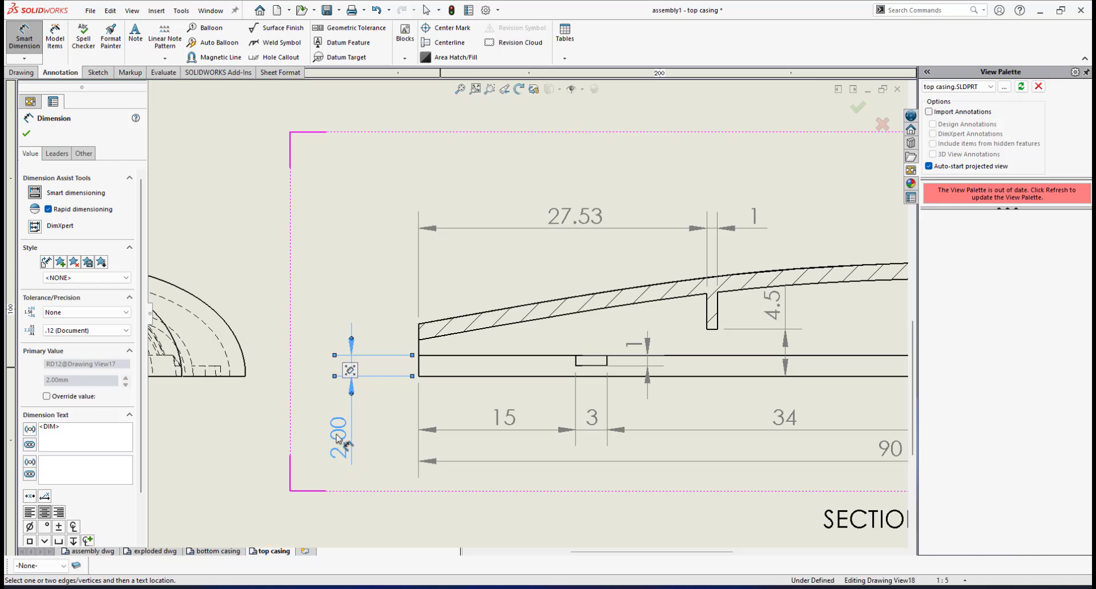
left_click_drag(330, 414, 362, 322)
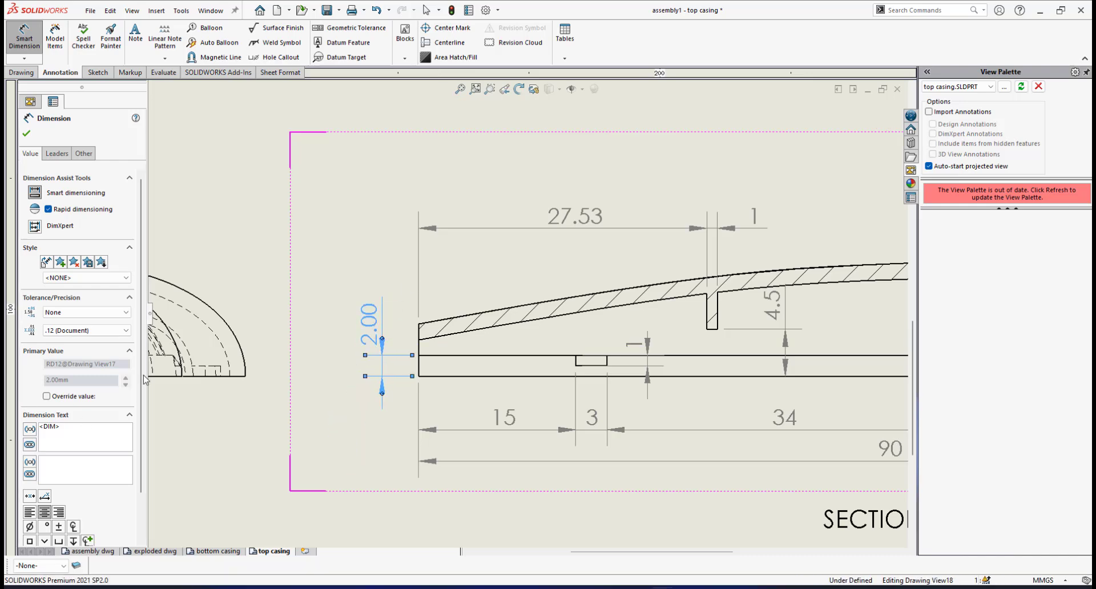
Remove the decimals from the base strip height dimension at the narrow end of Section X-X and move it slightly farther from the view
left_click(85, 331)
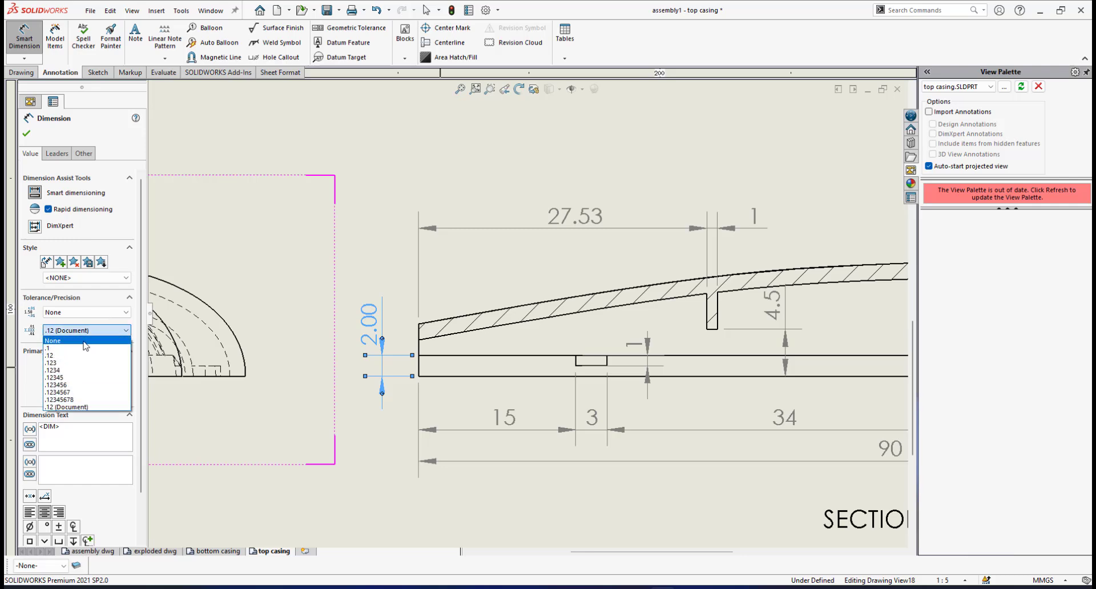
left_click(85, 341)
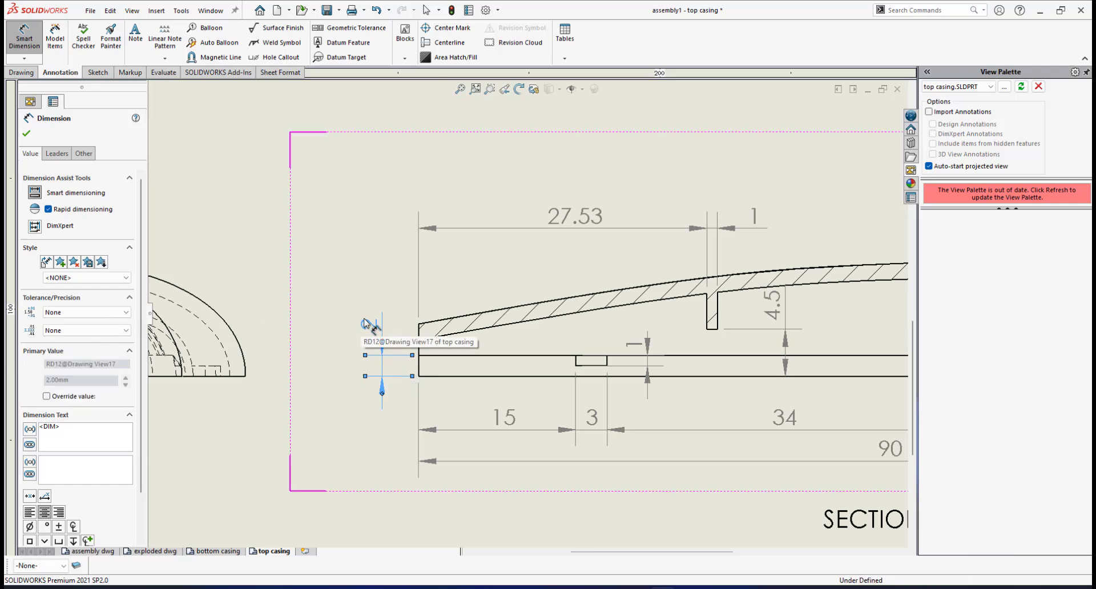
left_click_drag(363, 325, 349, 328)
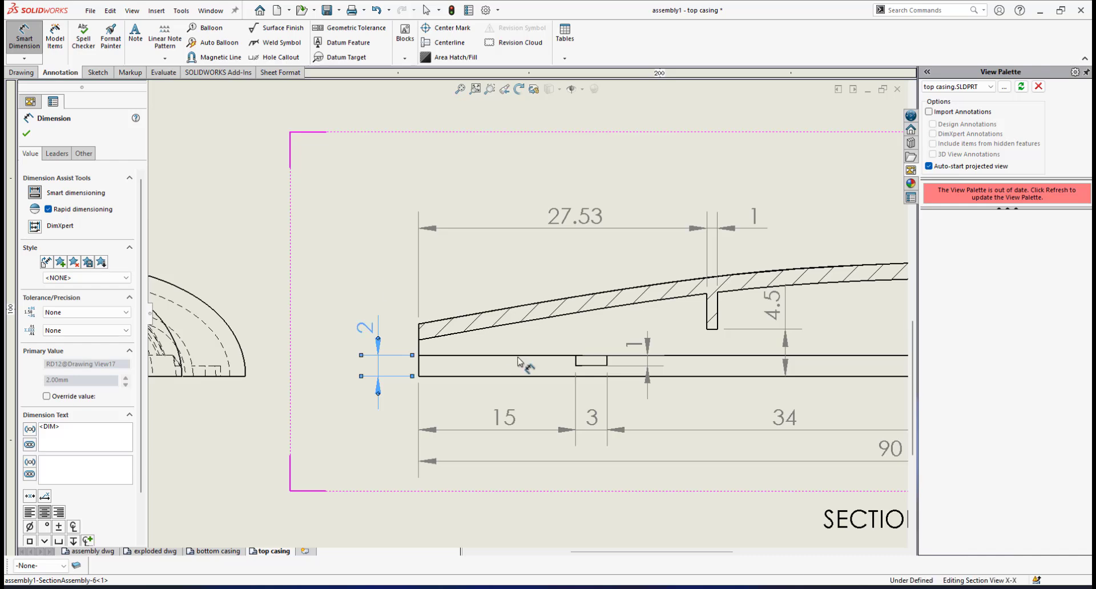
Dimension the horizontal wall width at the tip of the rounded end in Section X-X, placing the text above the view
scroll(521, 360, "up", 3)
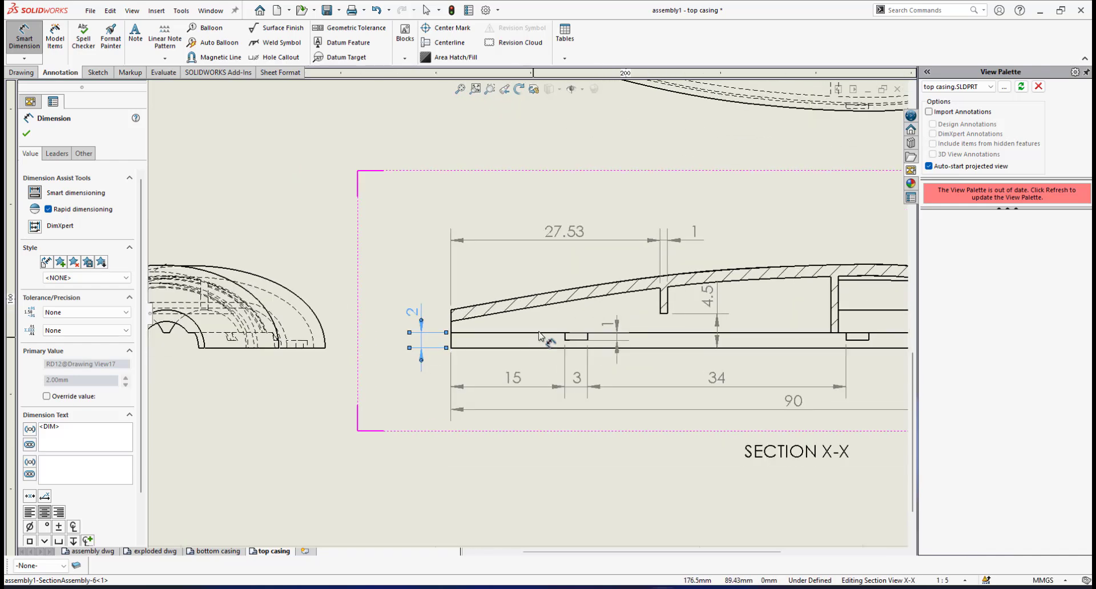
scroll(539, 342, "up", 3)
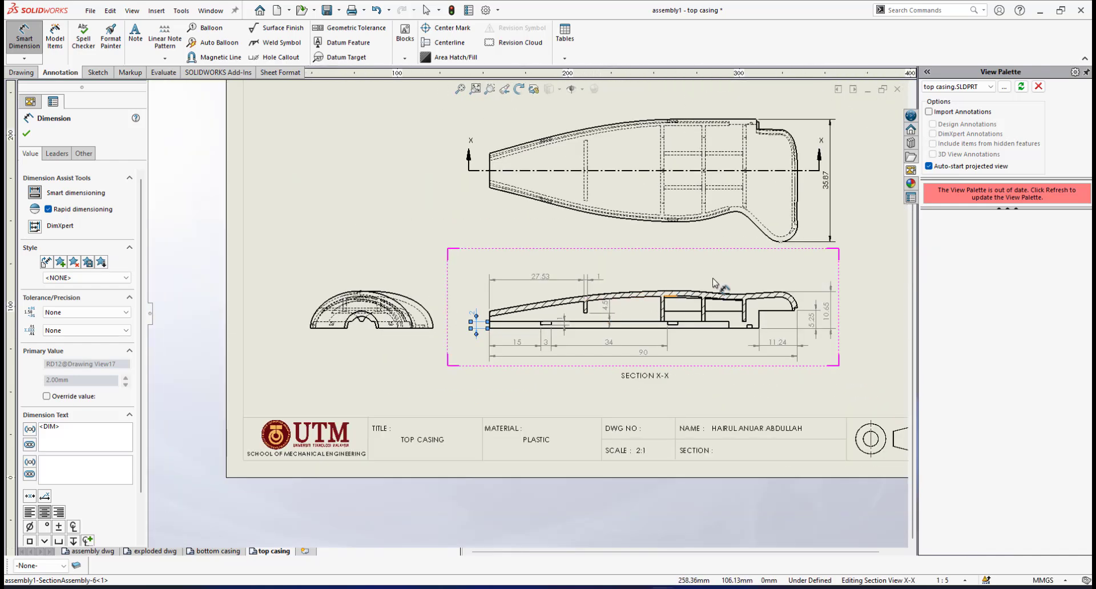
scroll(715, 283, "down", 4)
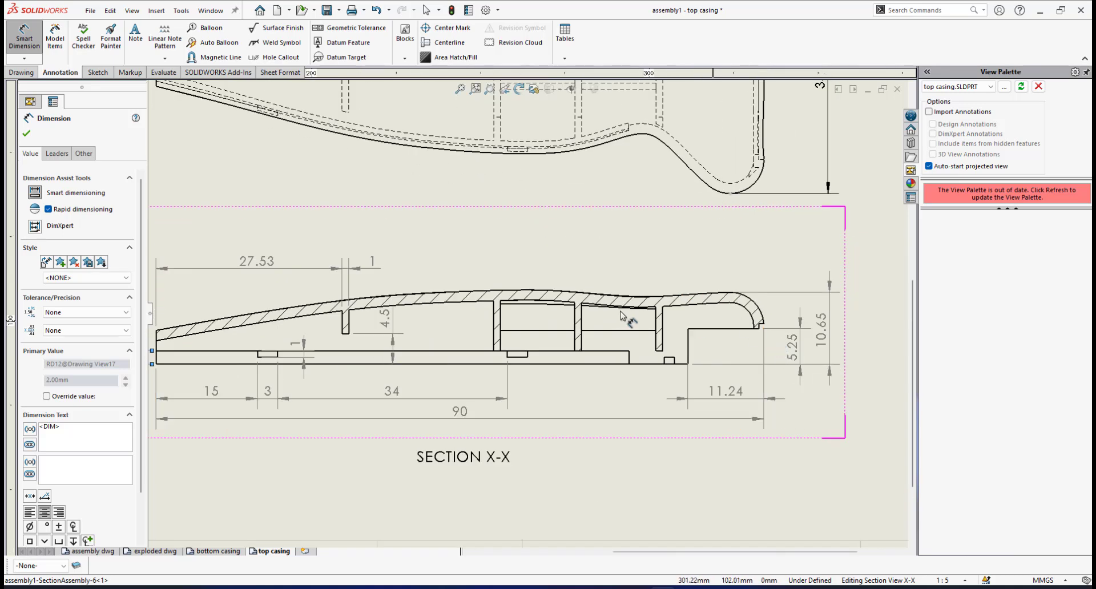
scroll(623, 317, "up", 3)
scroll(708, 398, "down", 2)
scroll(819, 331, "down", 3)
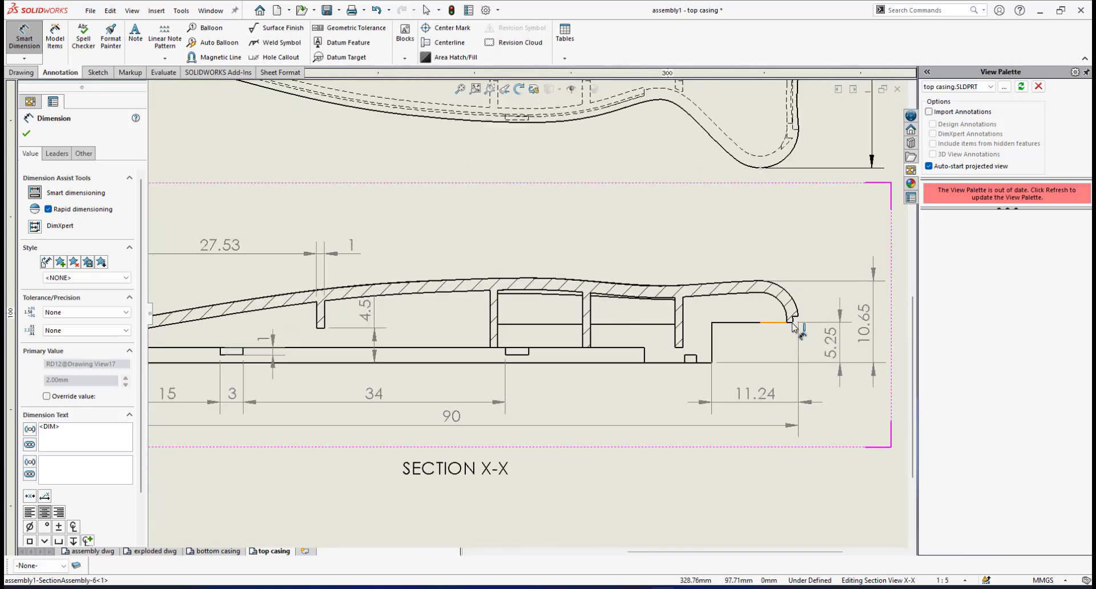
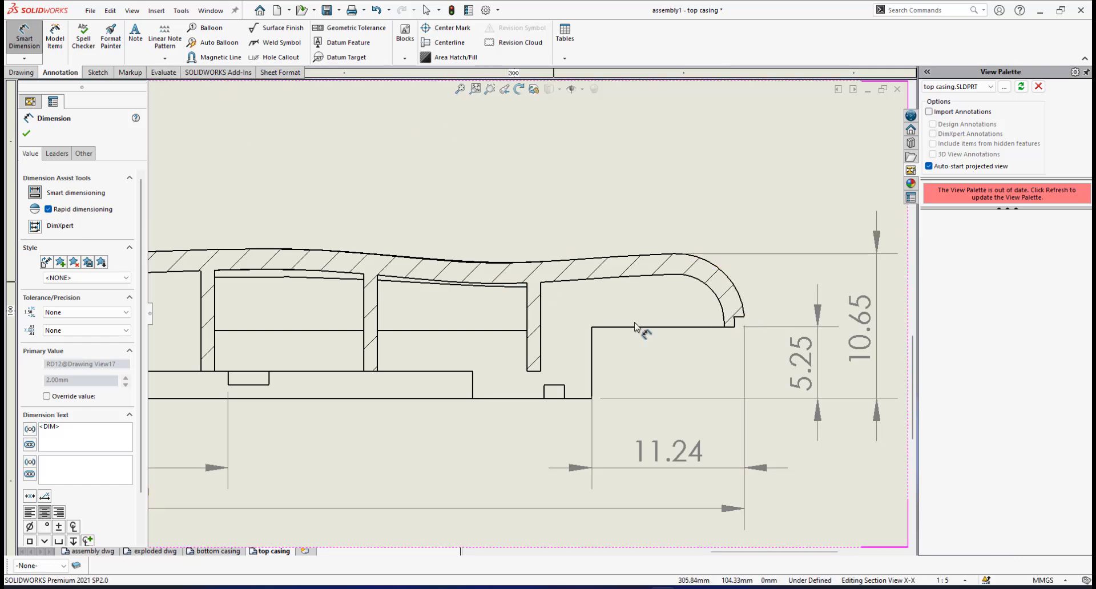
left_click(725, 327)
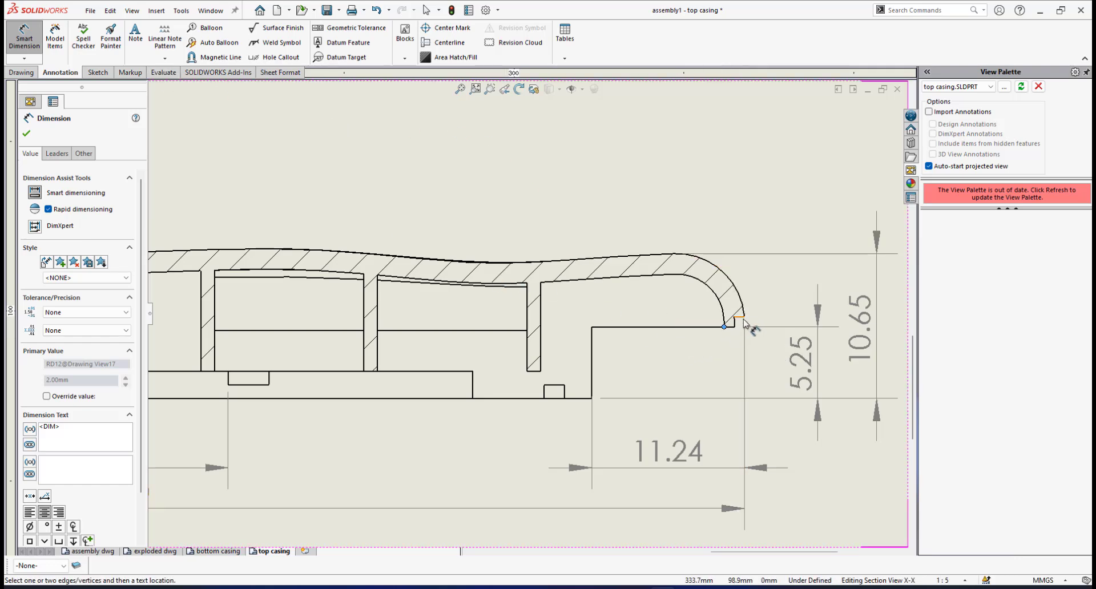
left_click(744, 317)
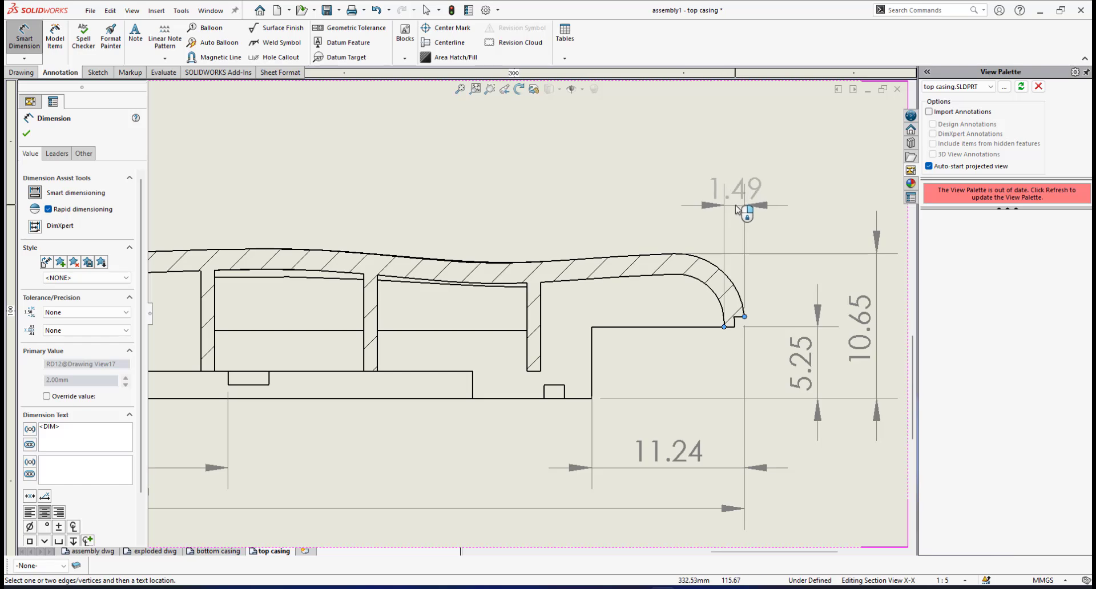
left_click(736, 207)
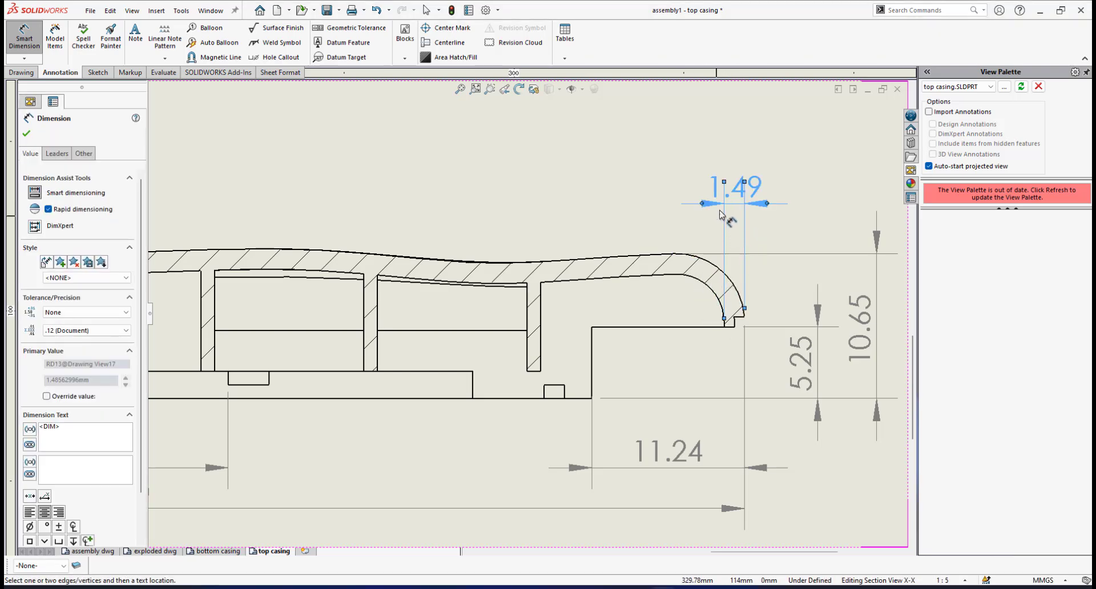
Override the tip wall width dimension with 1.5 and shift its text outside the extension lines
left_click(47, 396)
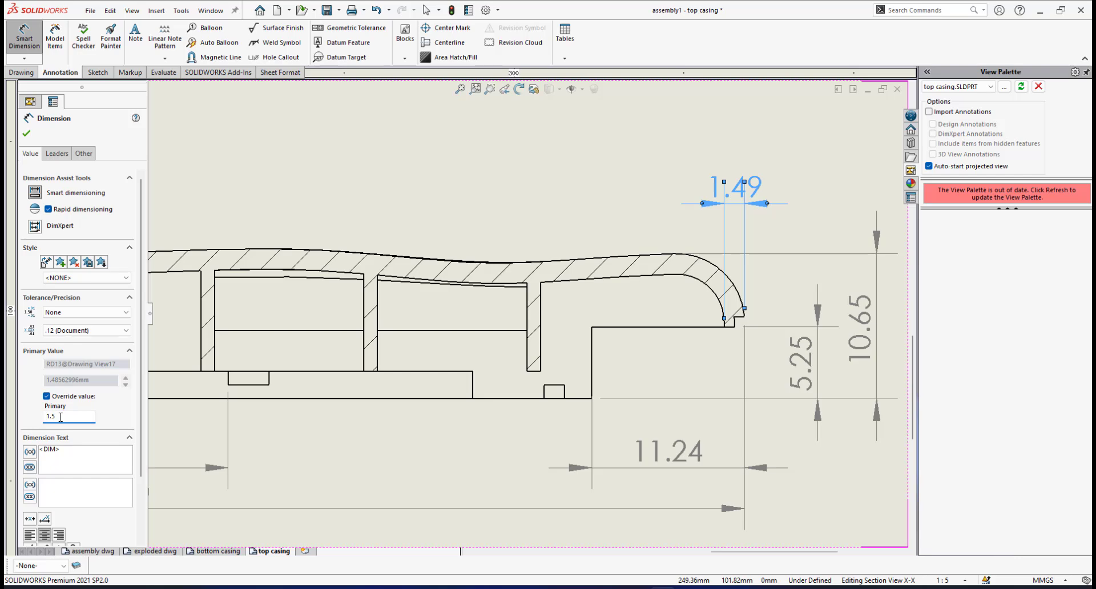
left_click(27, 134)
scroll(528, 315, "up", 2)
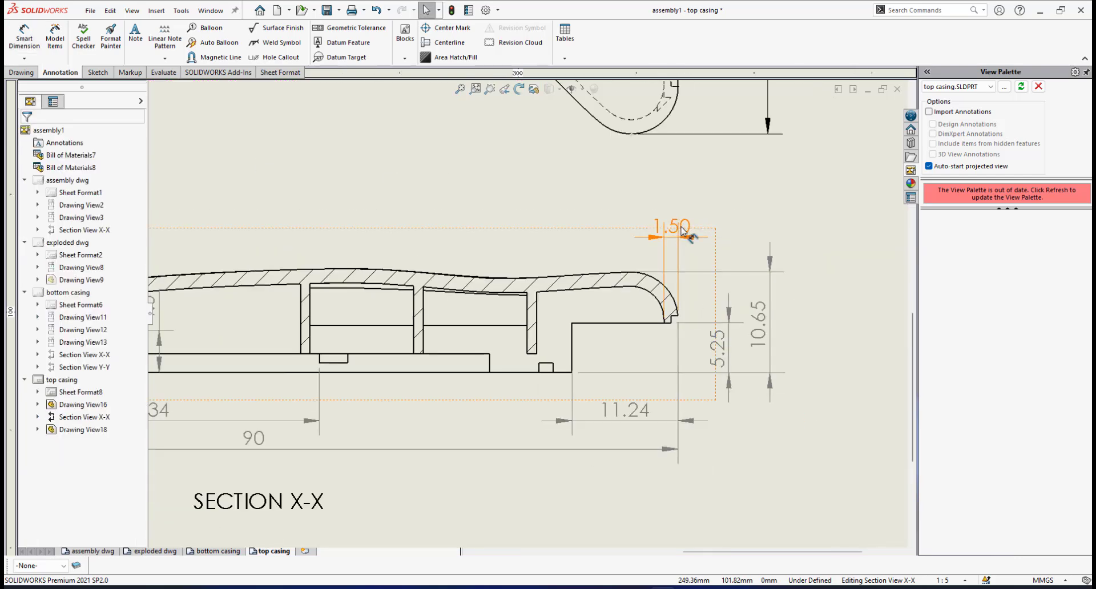
left_click_drag(681, 229, 709, 236)
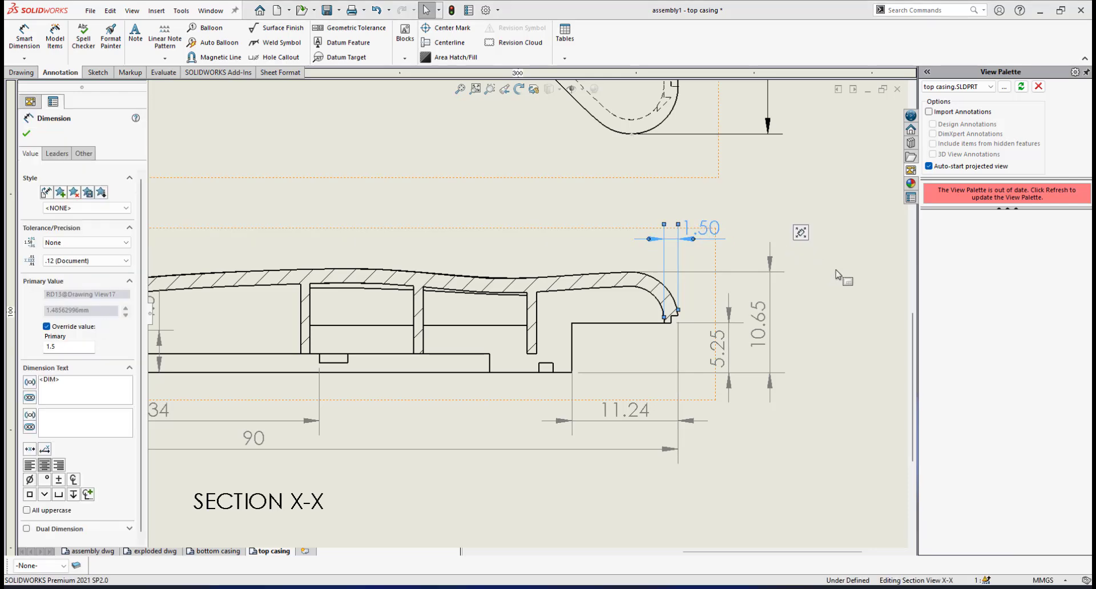
left_click(804, 299)
Dimension the radius of the outer arc of the central semicircular opening in the end view, placing the text above the casing
scroll(683, 307, "up", 5)
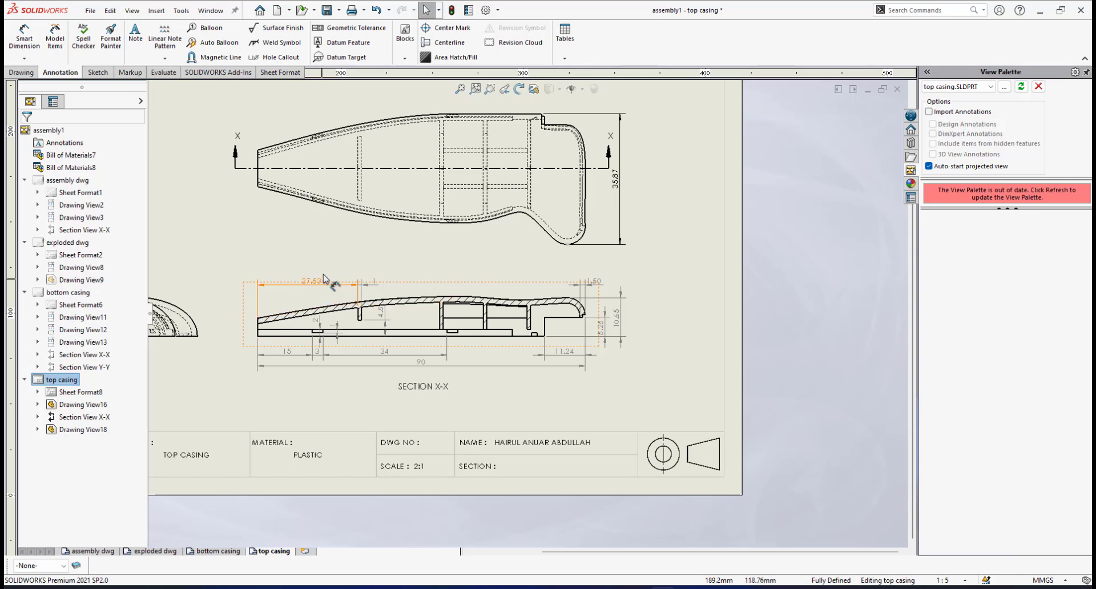
scroll(330, 264, "up", 5)
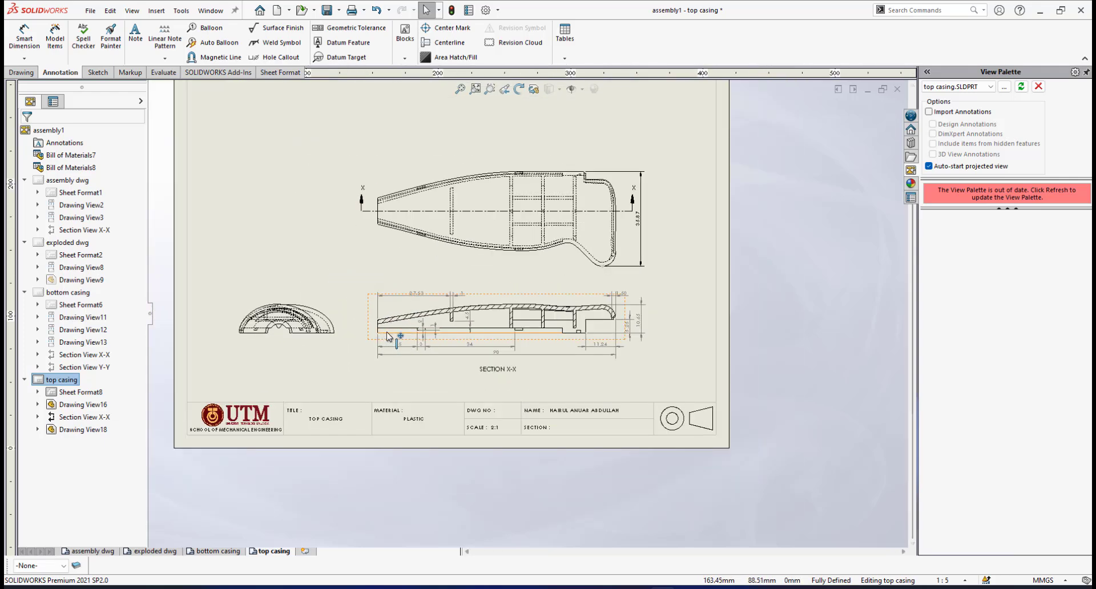
scroll(390, 293, "up", 2)
scroll(394, 299, "down", 2)
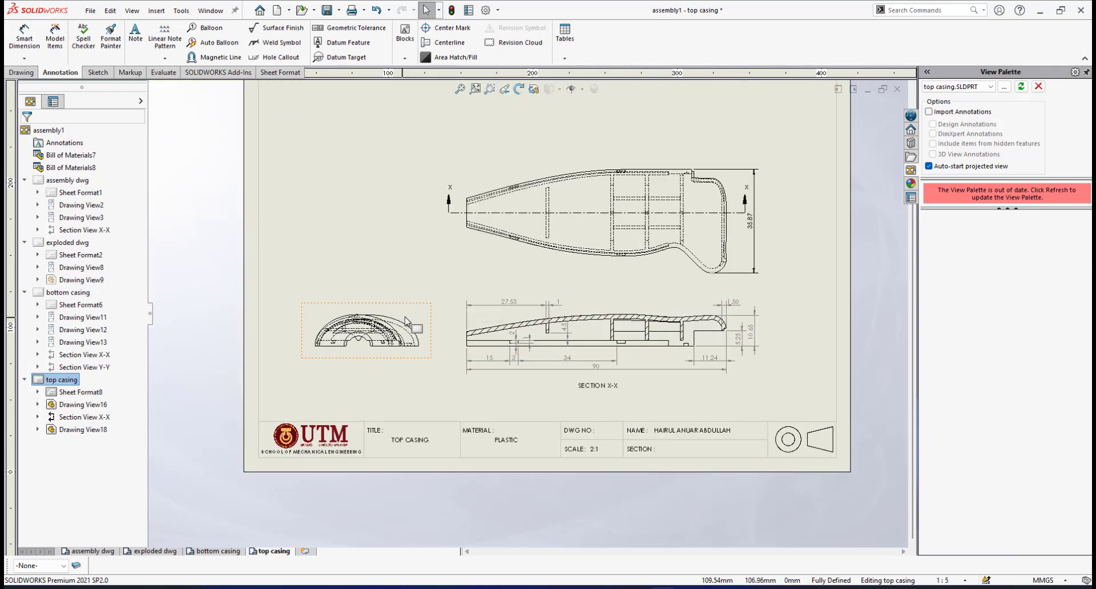
scroll(348, 331, "down", 4)
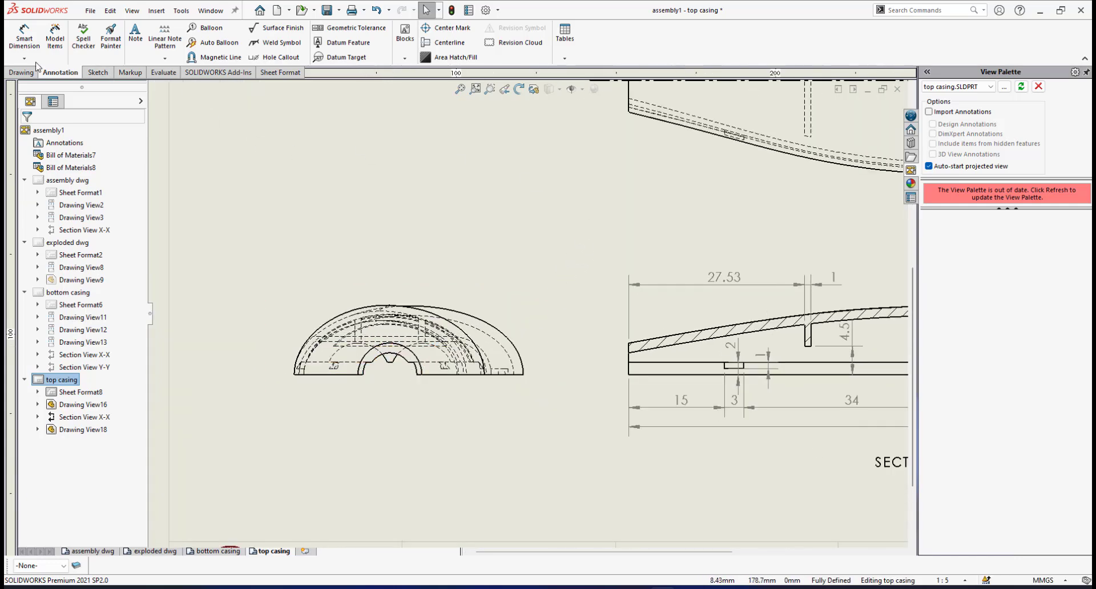
left_click(16, 41)
scroll(365, 342, "down", 3)
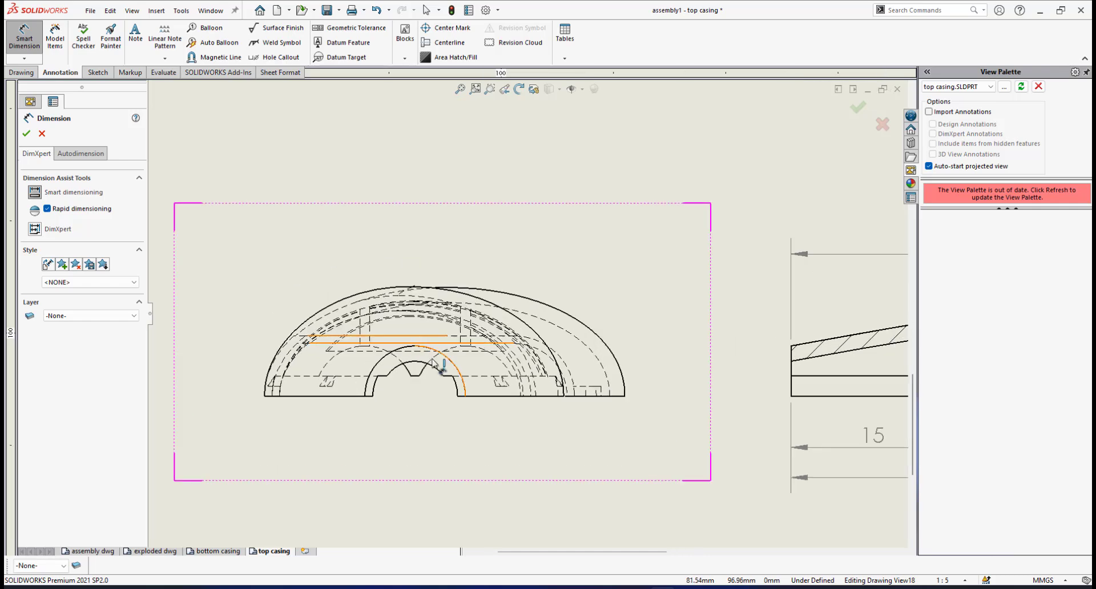
left_click(456, 367)
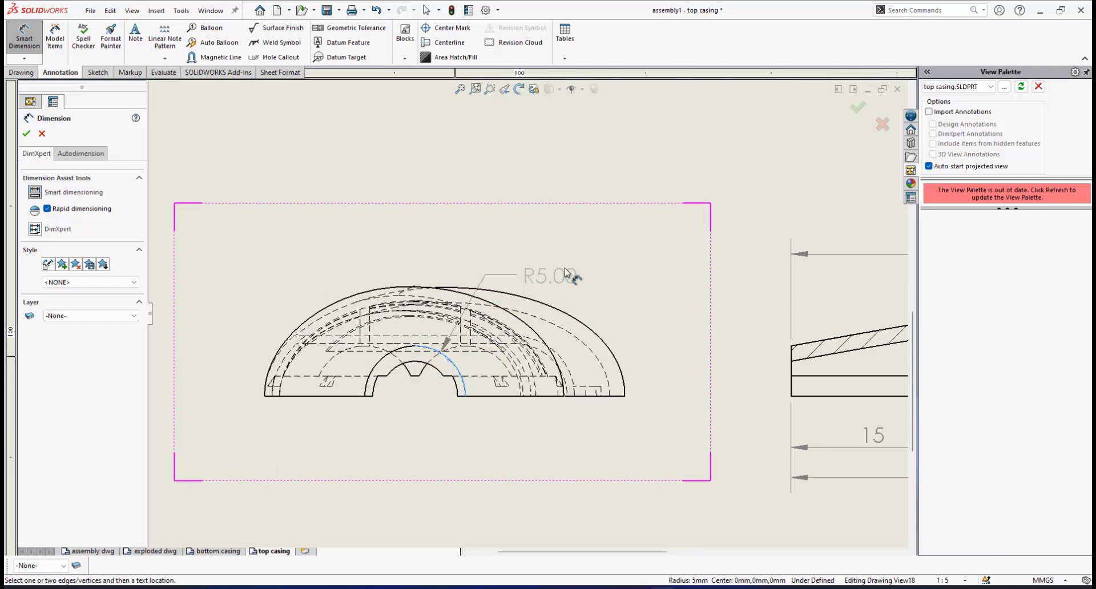
left_click(588, 270)
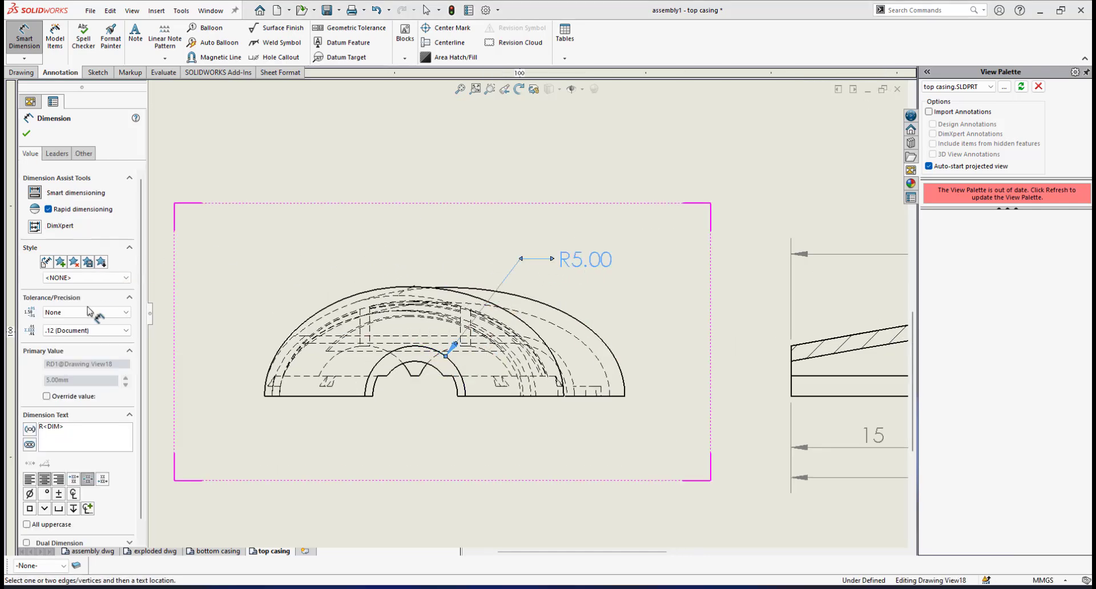
Remove the decimals from the opening's radius dimension and settle its text just above the casing outline in the end view
left_click(92, 330)
left_click(52, 341)
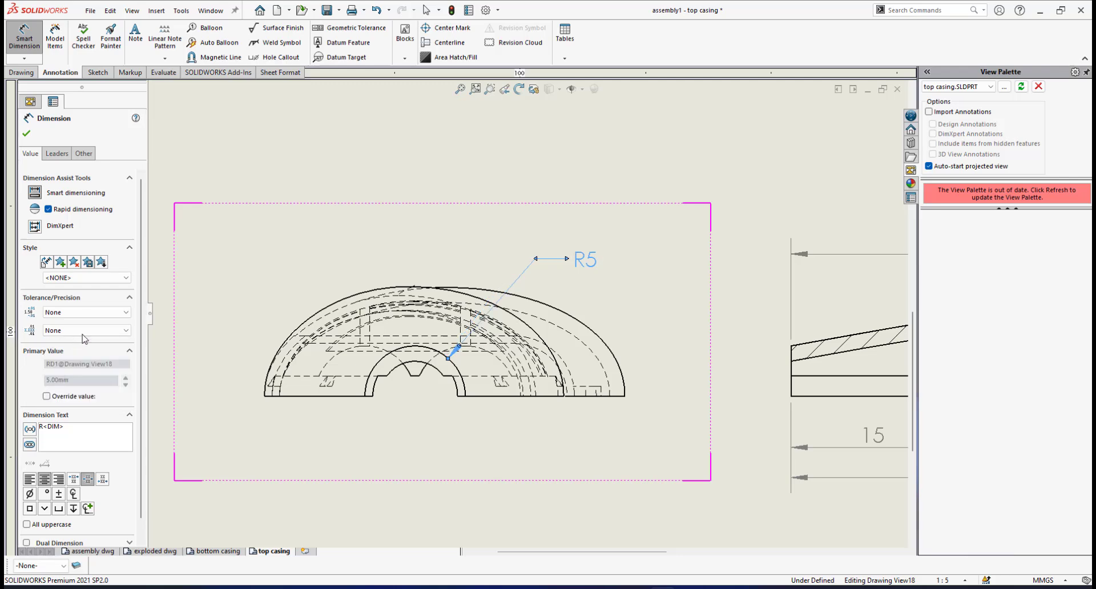
left_click_drag(587, 257, 561, 280)
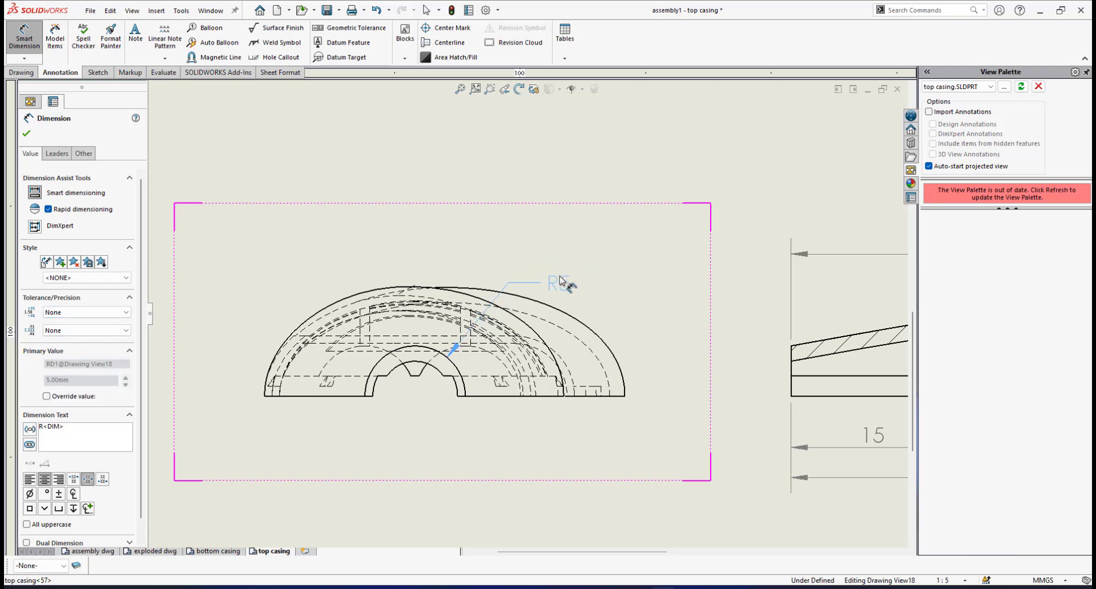
left_click(580, 255)
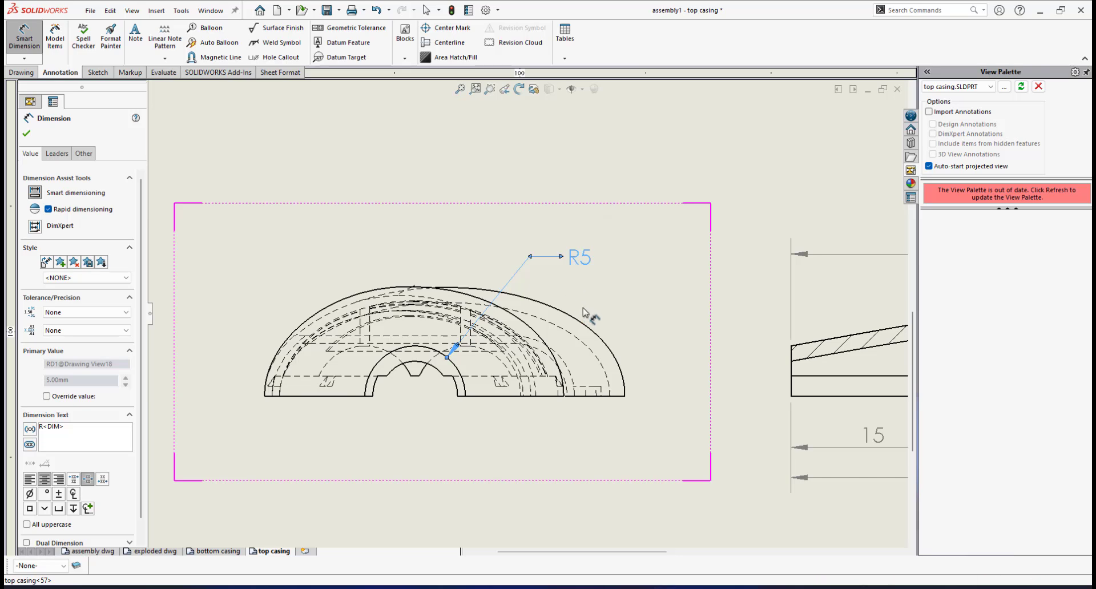
Examine the whole top casing sheet and the ribs and stepped edge in the top view for features that still lack dimensions
scroll(594, 313, "up", 5)
scroll(608, 318, "up", 3)
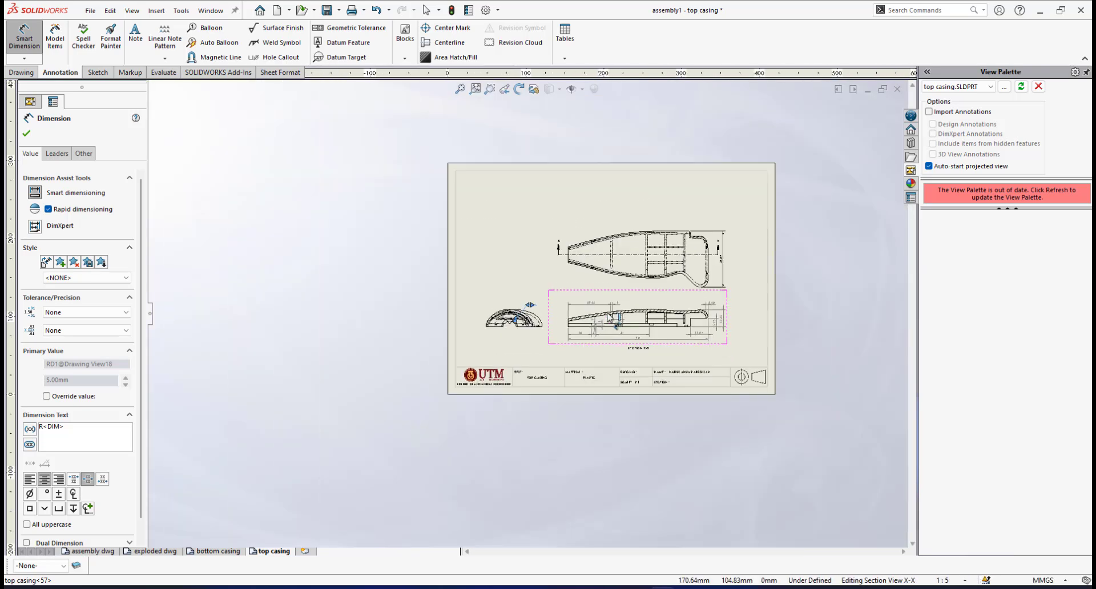
scroll(588, 326, "down", 1)
scroll(588, 326, "down", 3)
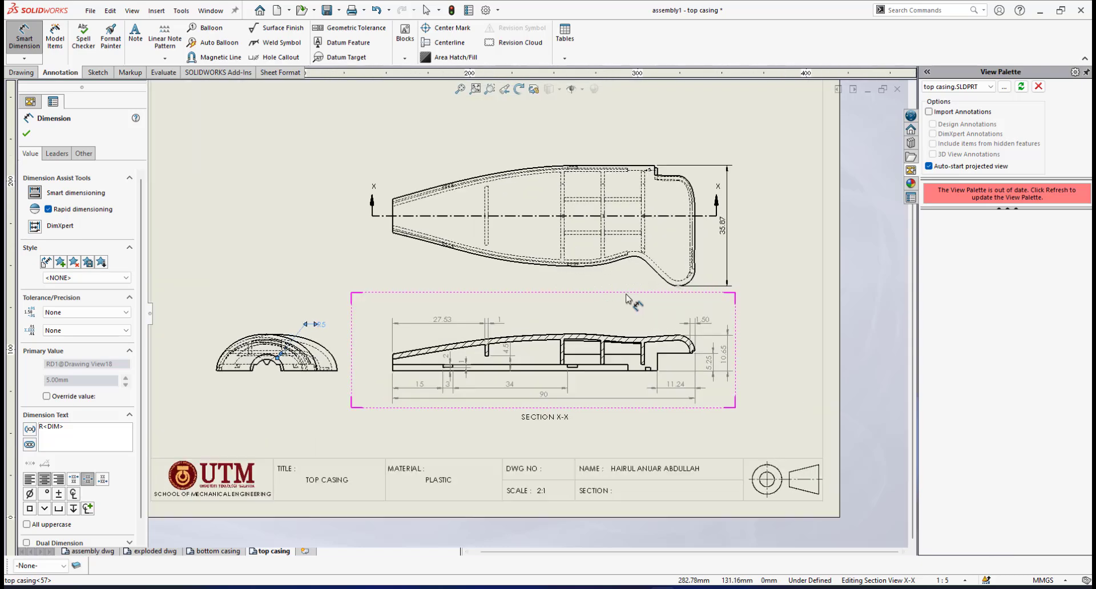
scroll(492, 283, "down", 2)
scroll(542, 280, "up", 1)
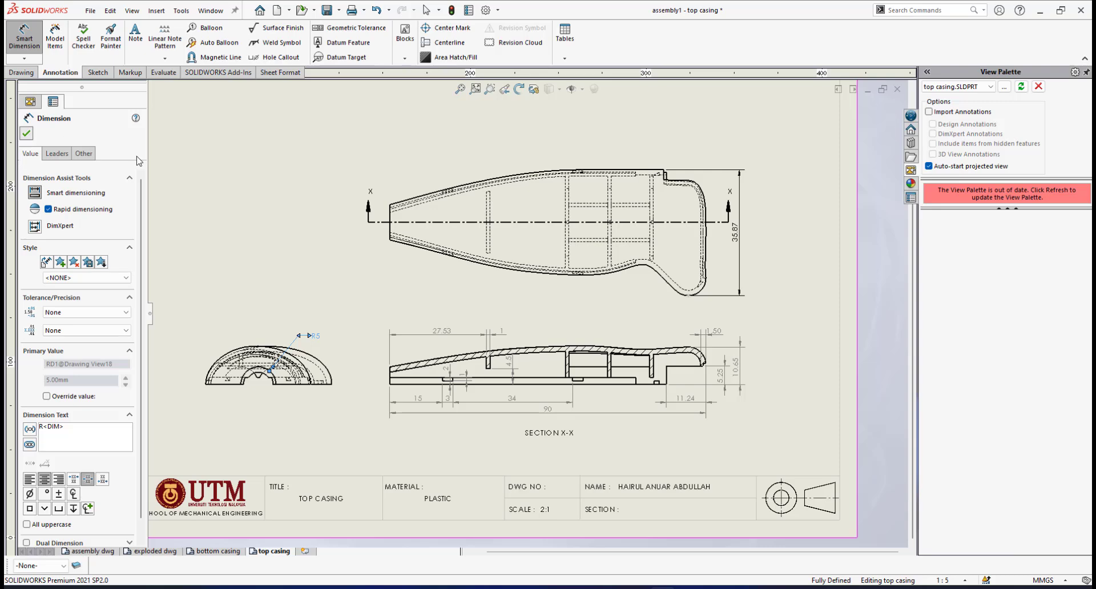
key("Escape")
scroll(529, 320, "up", 1)
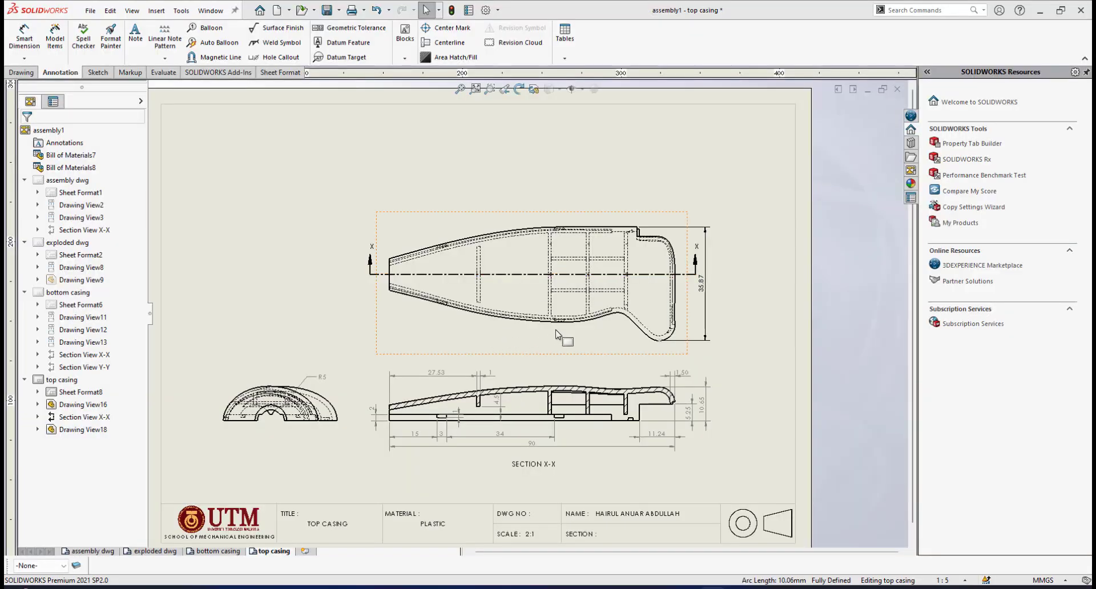
scroll(541, 294, "down", 2)
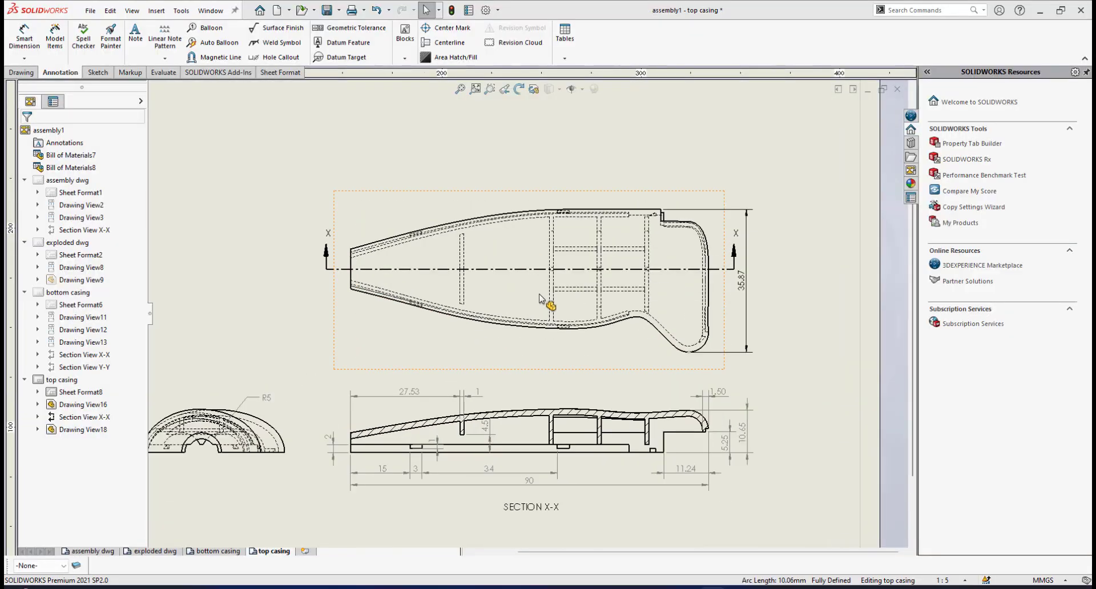
scroll(580, 282, "down", 1)
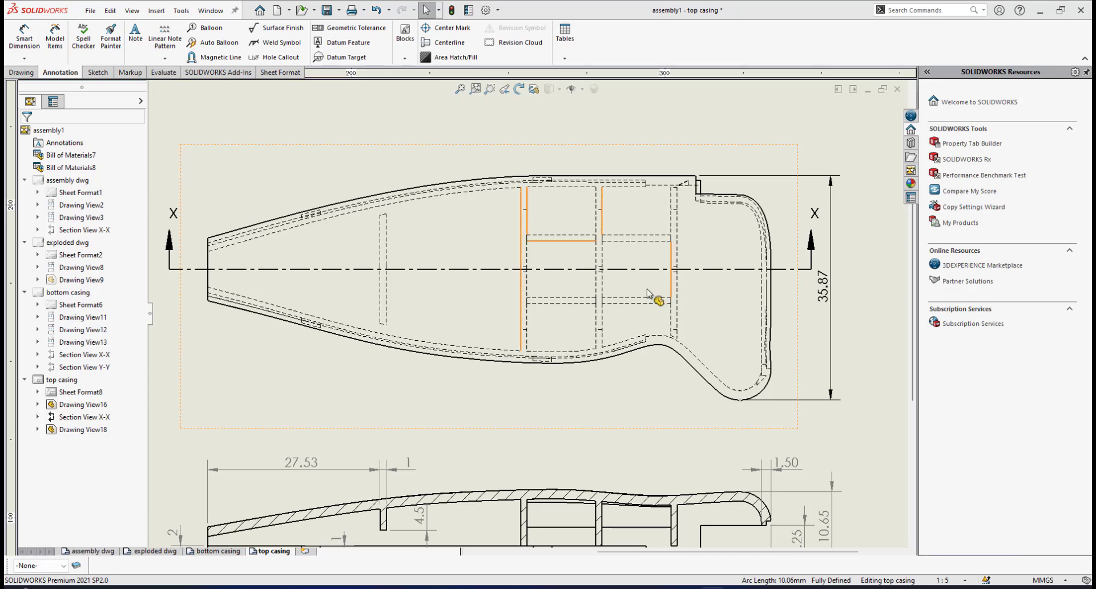
scroll(342, 227, "up", 3)
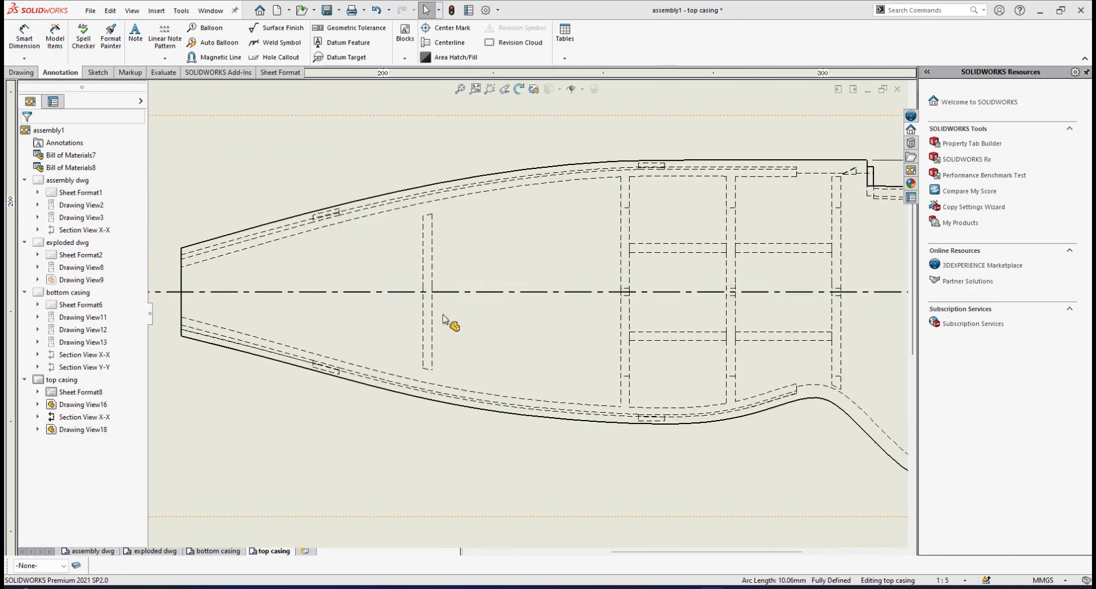
scroll(542, 320, "down", 3)
scroll(619, 358, "up", 5)
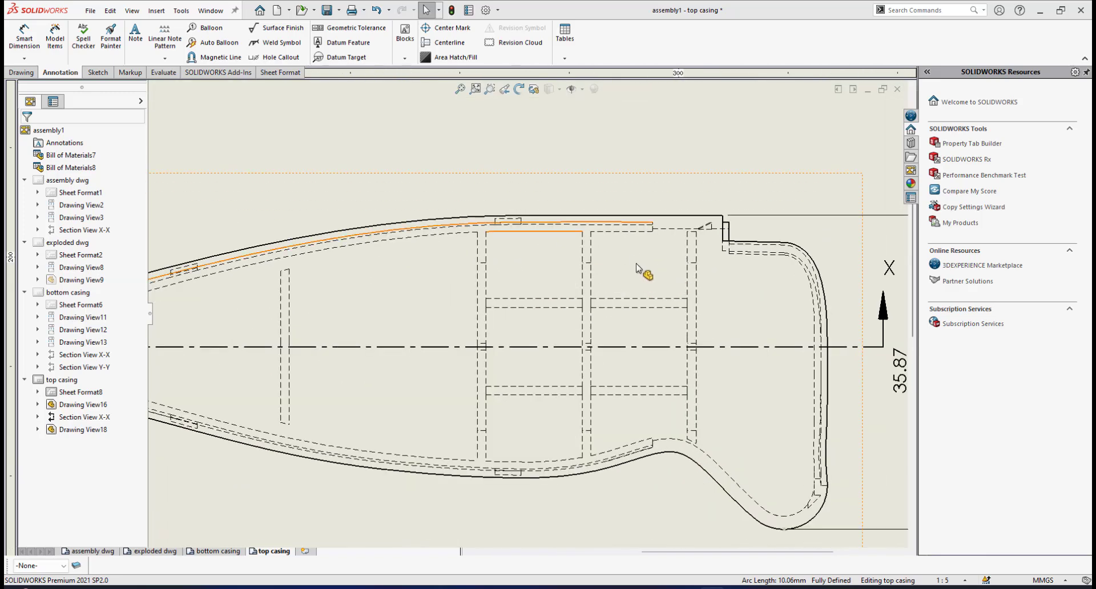
scroll(641, 269, "up", 2)
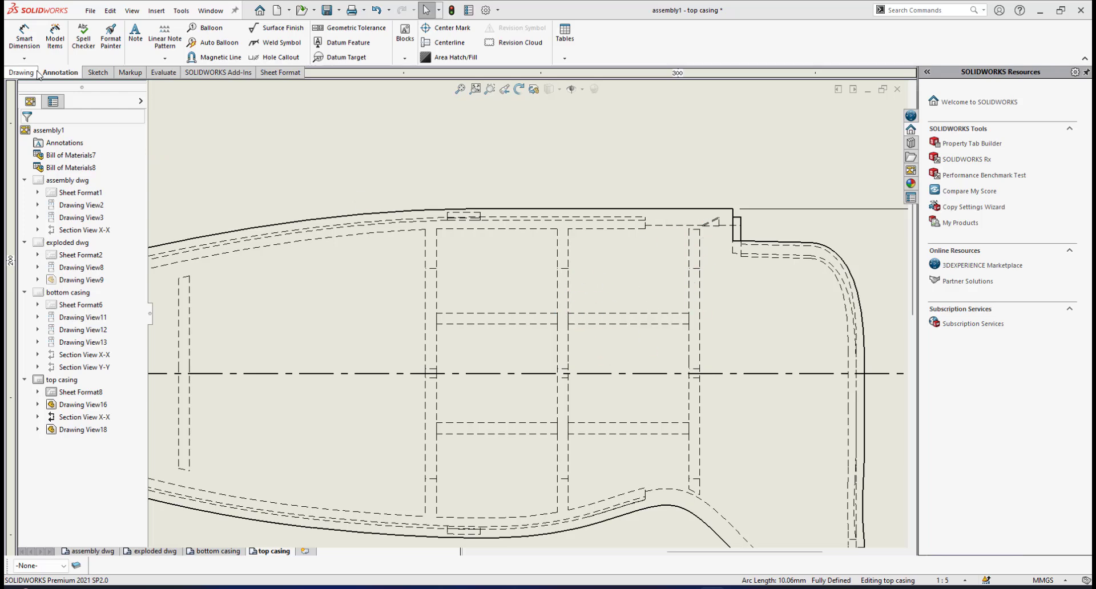
Dimension the horizontal distance from the vertical rib nearest the step to the stepped edge in the top view, placing it above the casing
left_click(22, 40)
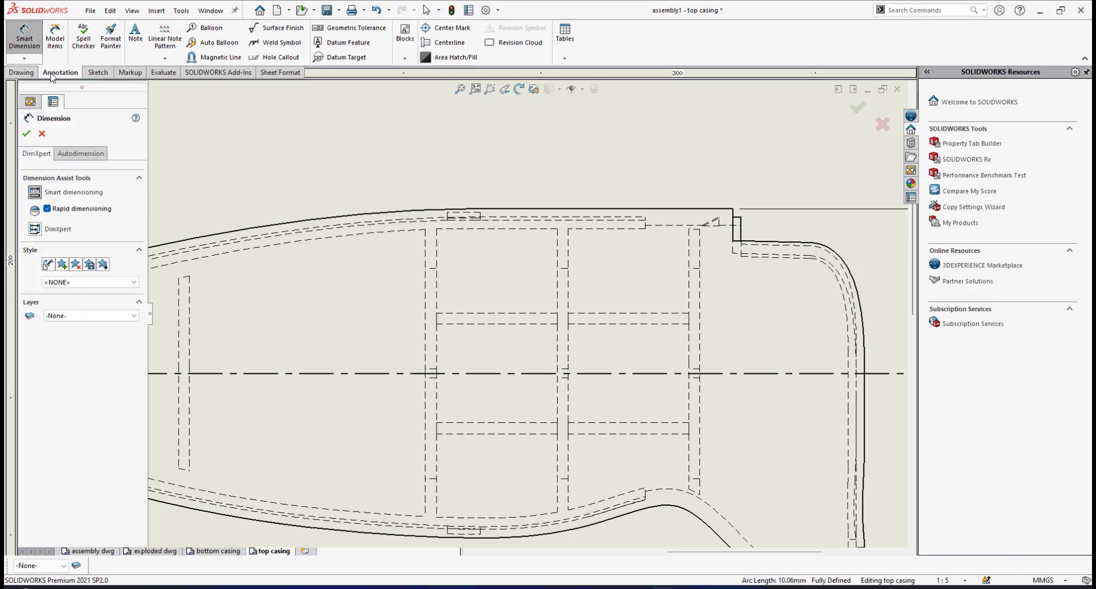
scroll(712, 253, "up", 1)
left_click(676, 247)
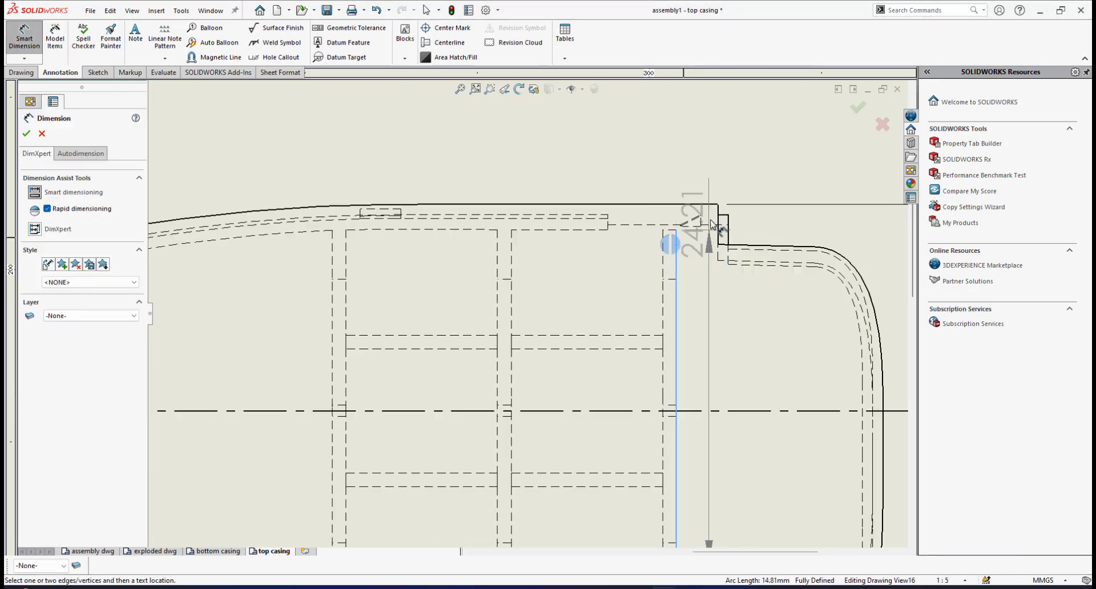
left_click(721, 215)
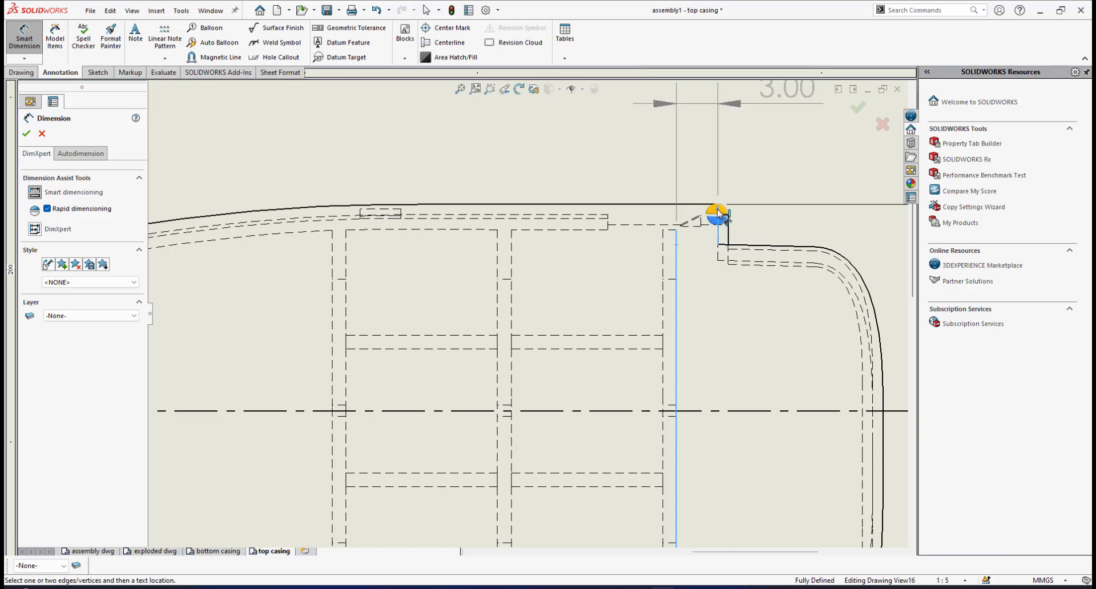
scroll(597, 263, "down", 3)
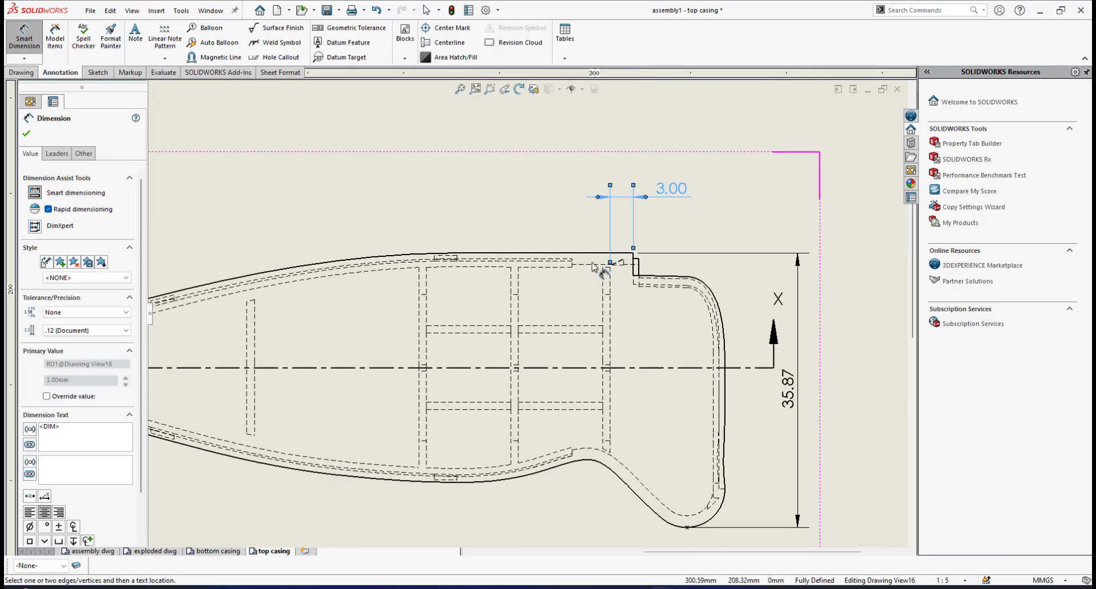
Dimension the thickness of the vertical rib nearest the step in the top view, placing it above the casing
scroll(537, 288, "up", 1)
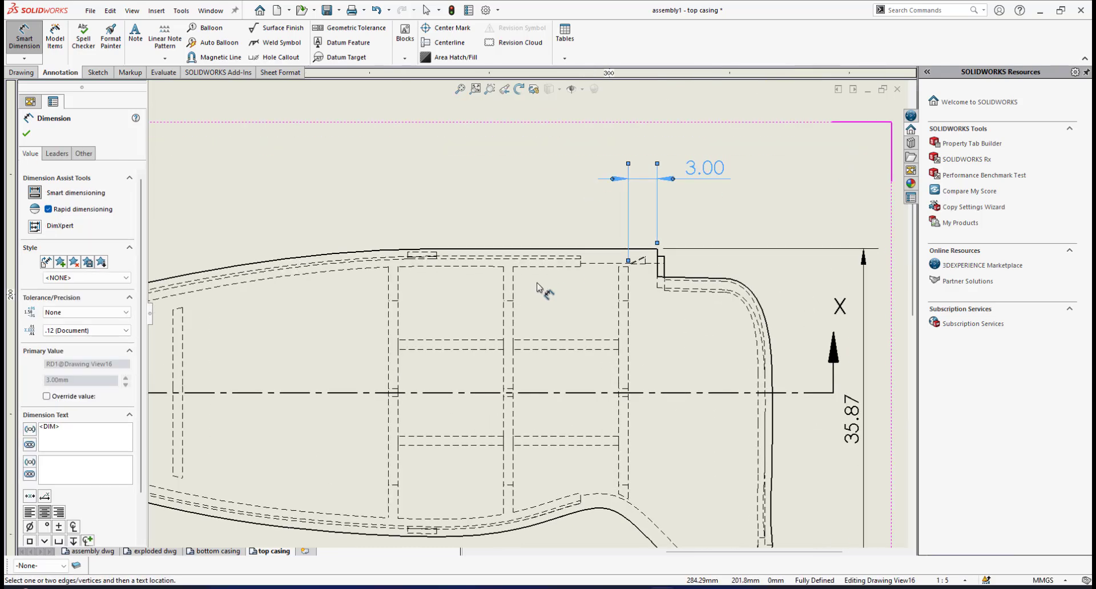
left_click(626, 280)
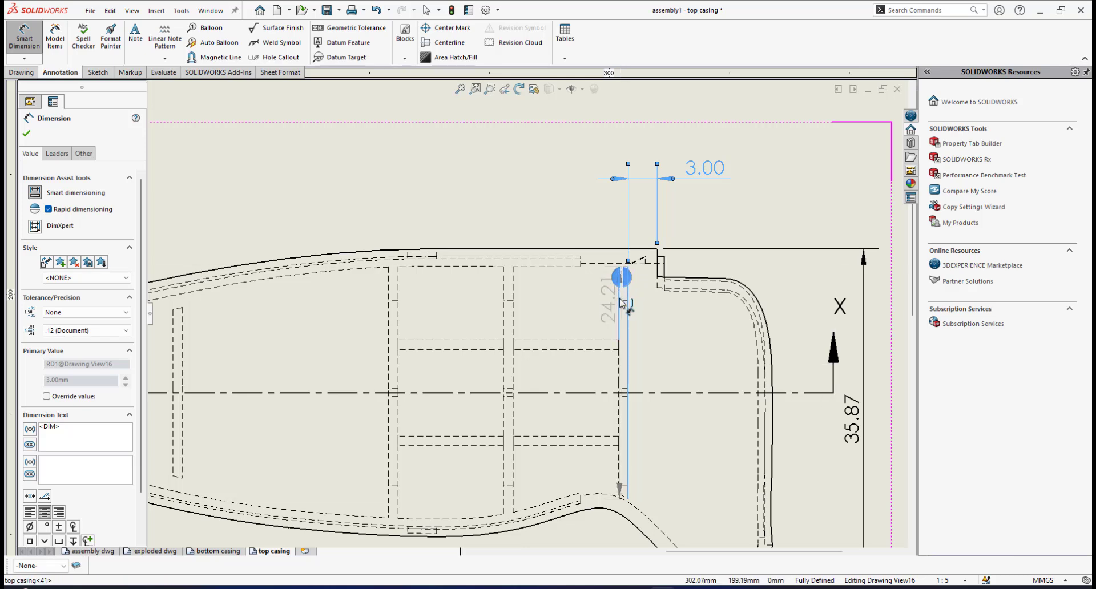
left_click(619, 298)
left_click(617, 171)
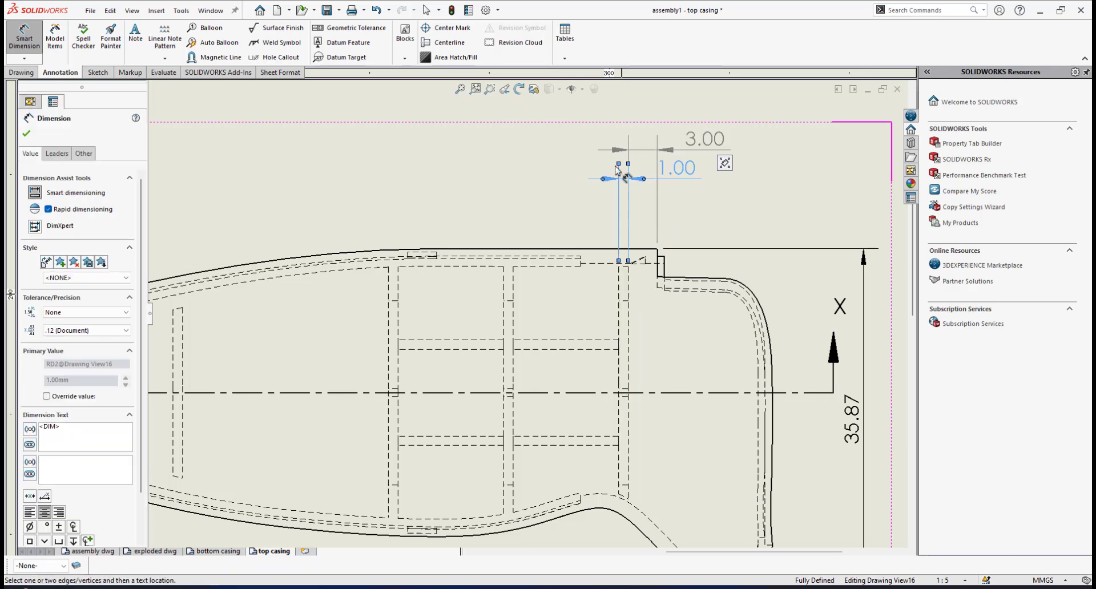
Dimension the clear spacing between the middle vertical rib and the rib nearest the step, placing it above the top view
scroll(542, 171, "up", 1)
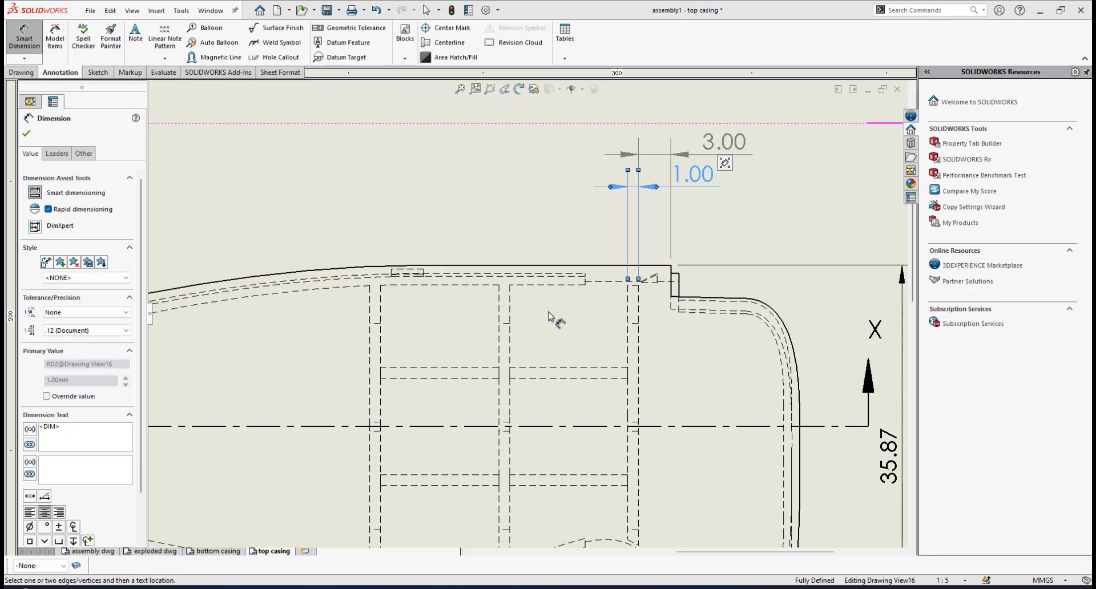
left_click(520, 318)
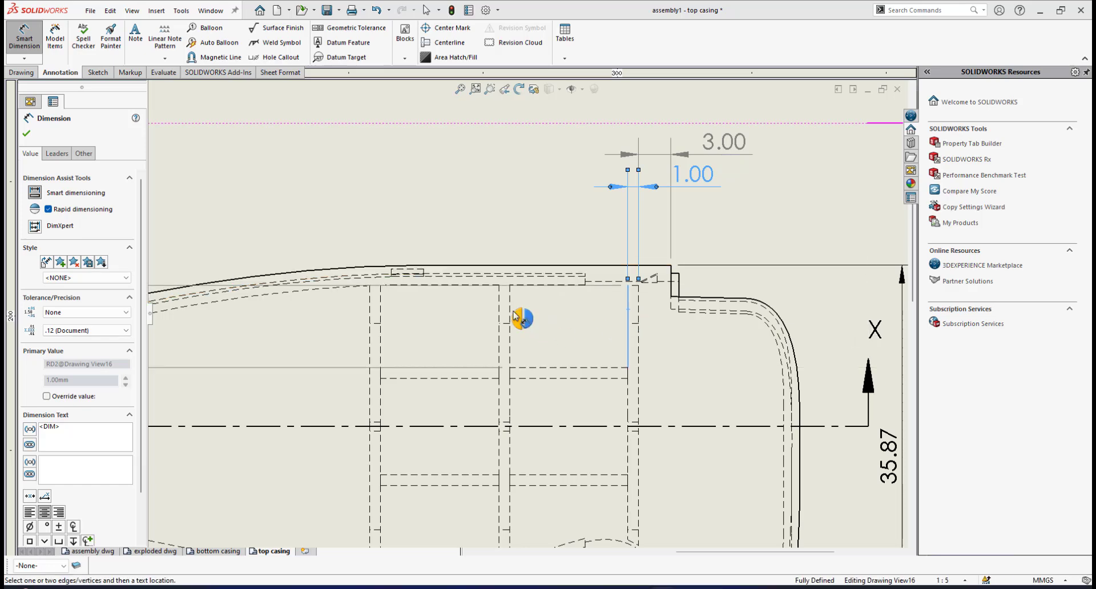
scroll(519, 314, "down", 2)
left_click(521, 314)
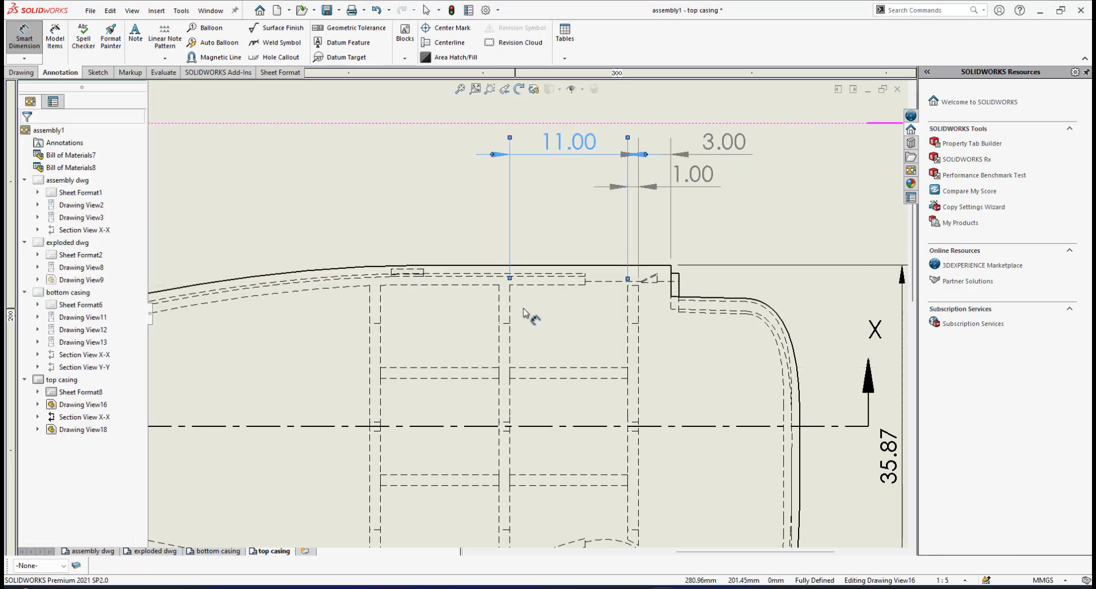
Dimension the upper horizontal rib's lower edge from the section line X-X in the top view, accepting it as a driven dimension
scroll(421, 345, "down", 2)
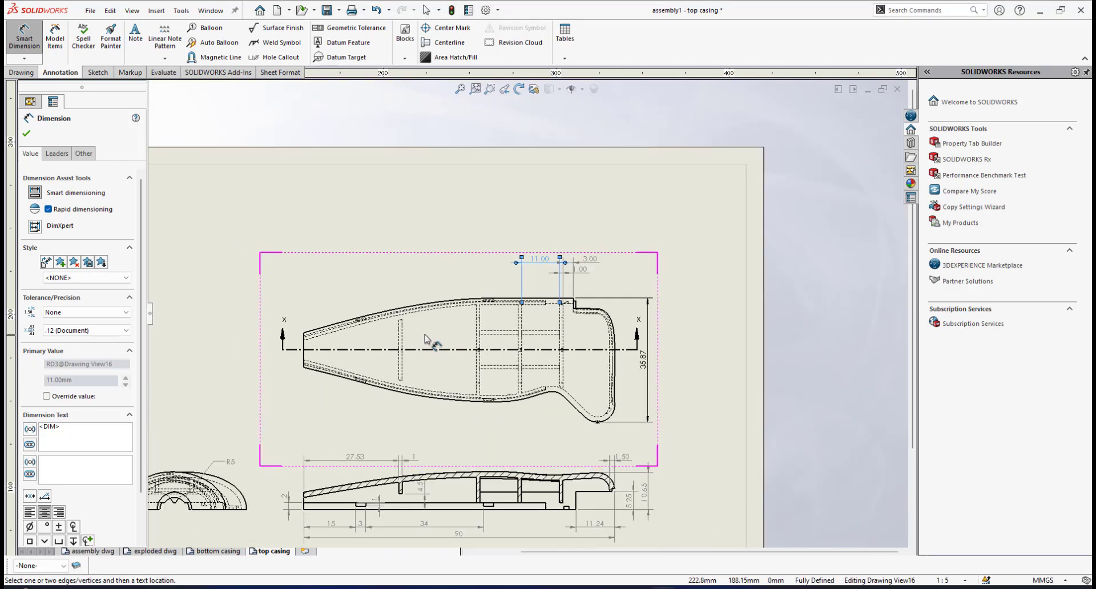
scroll(502, 306, "up", 1)
scroll(544, 300, "up", 1)
scroll(600, 297, "up", 2)
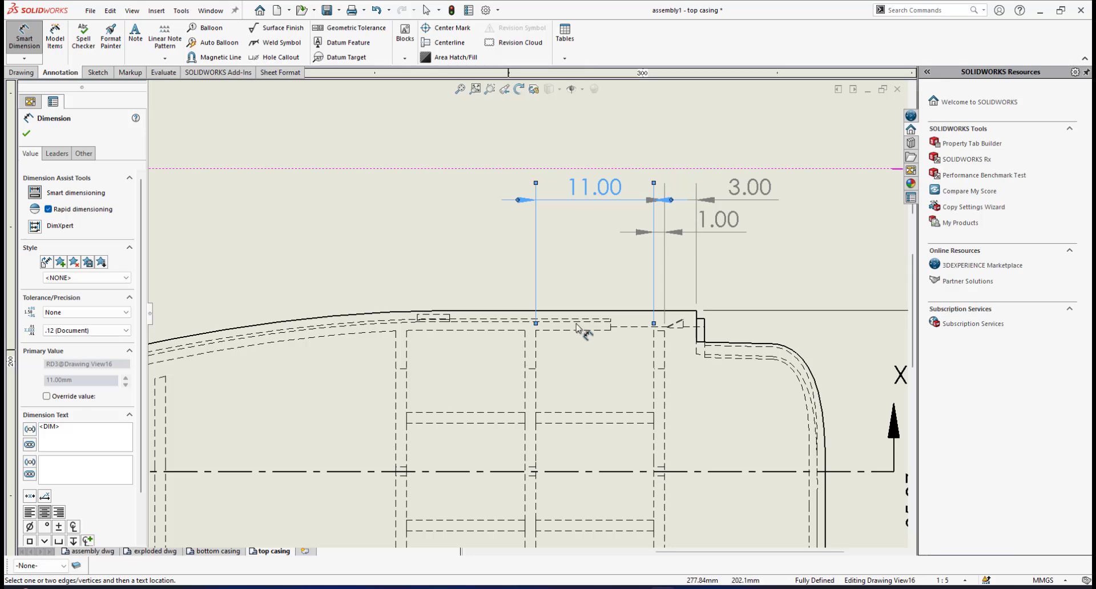
scroll(580, 365, "down", 2)
scroll(573, 382, "up", 1)
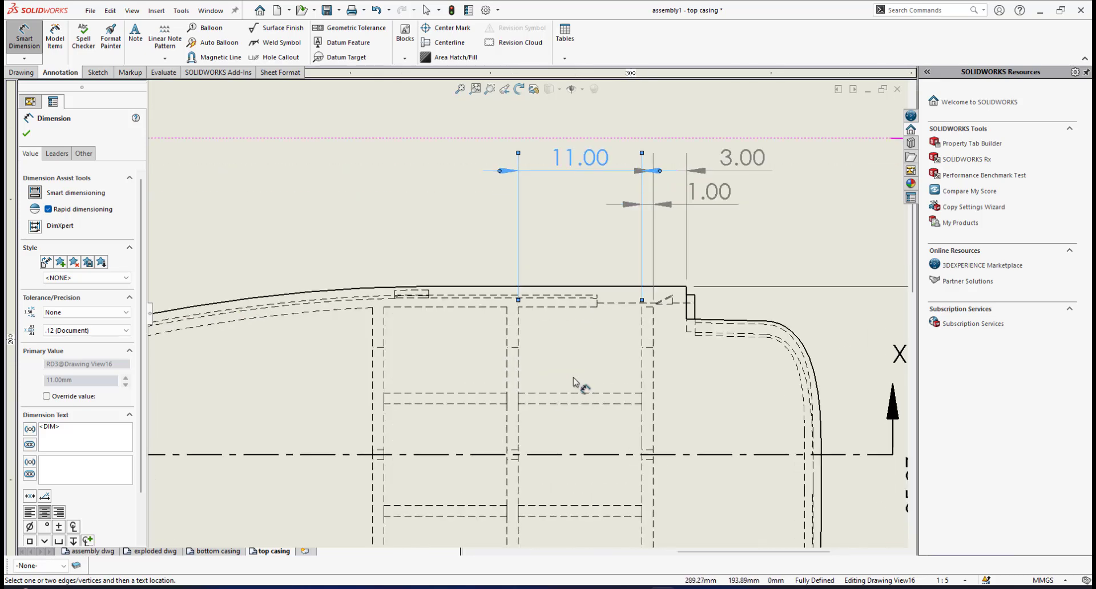
scroll(574, 366, "down", 1)
scroll(528, 337, "up", 3)
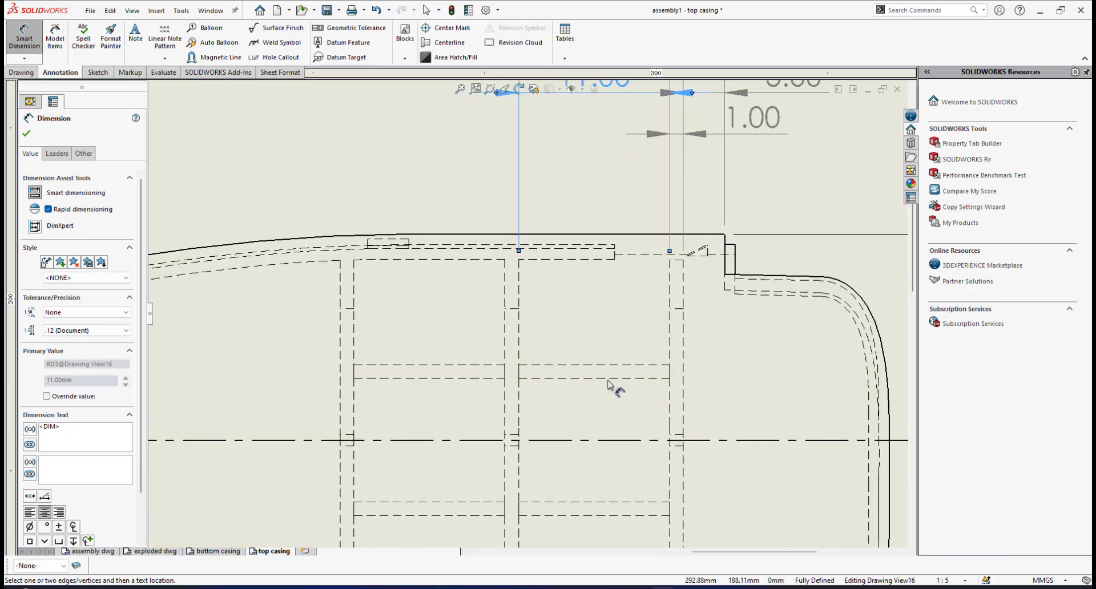
left_click(609, 382)
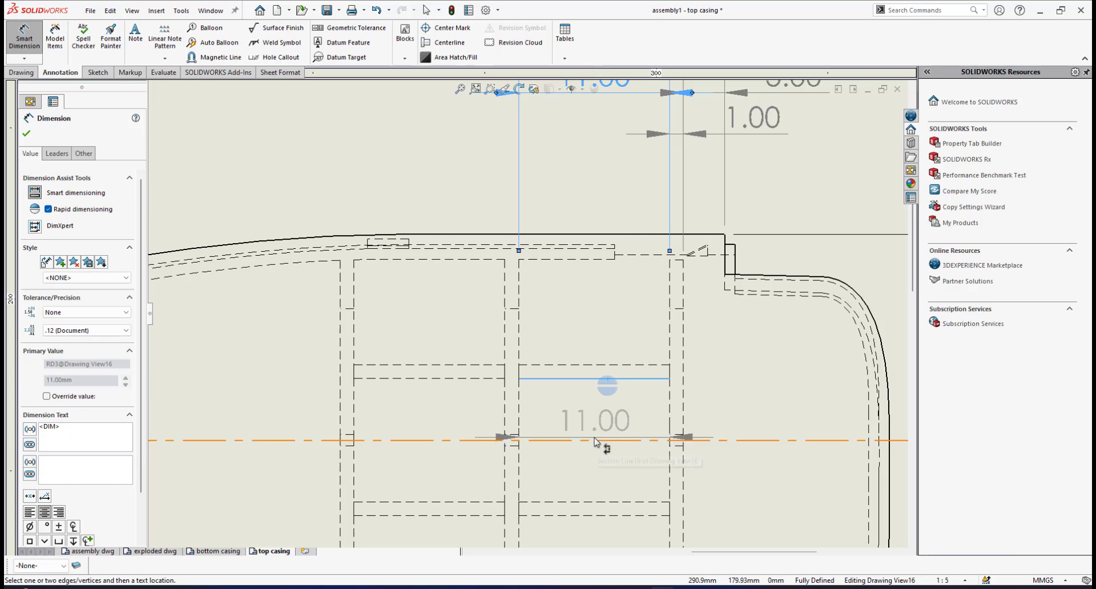
double_click(594, 441)
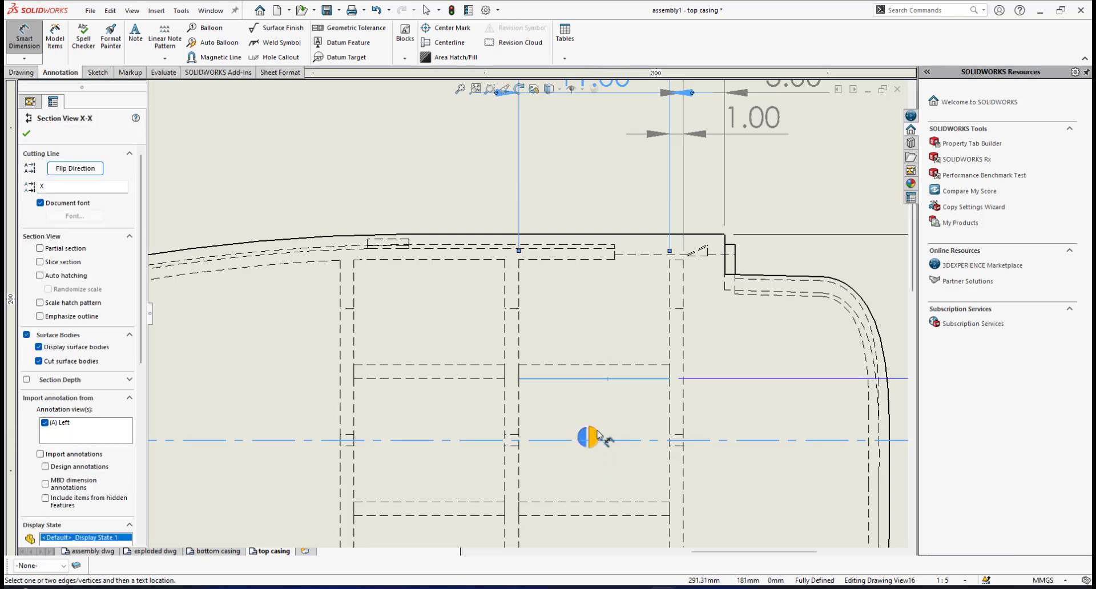
left_click(657, 241)
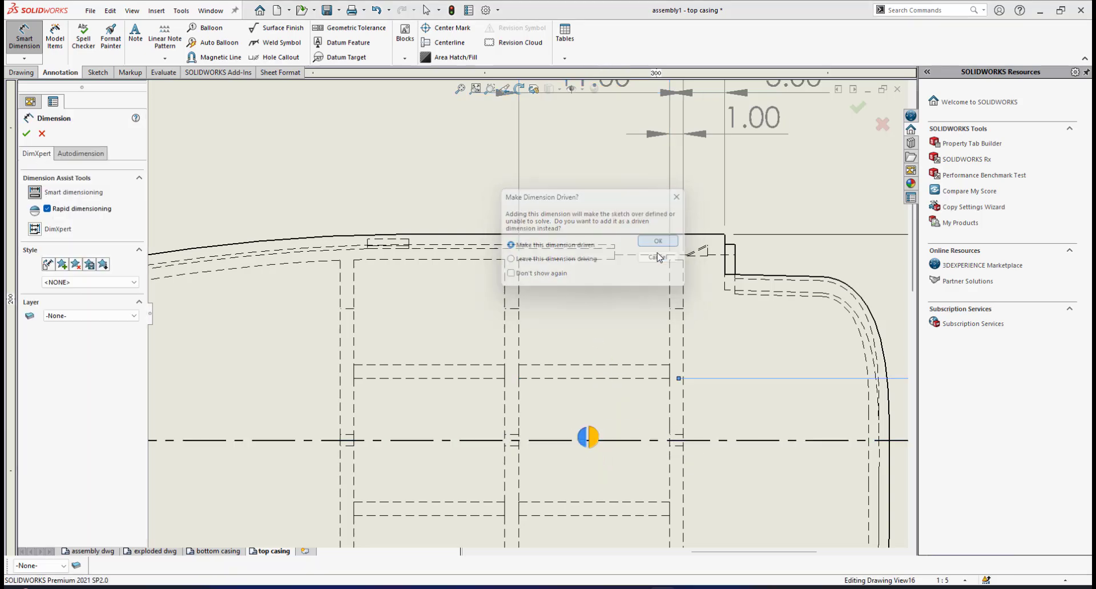
Move the rib-to-section-line dimension inside the casing, between the last vertical rib and the rounded end
scroll(698, 368, "up", 5)
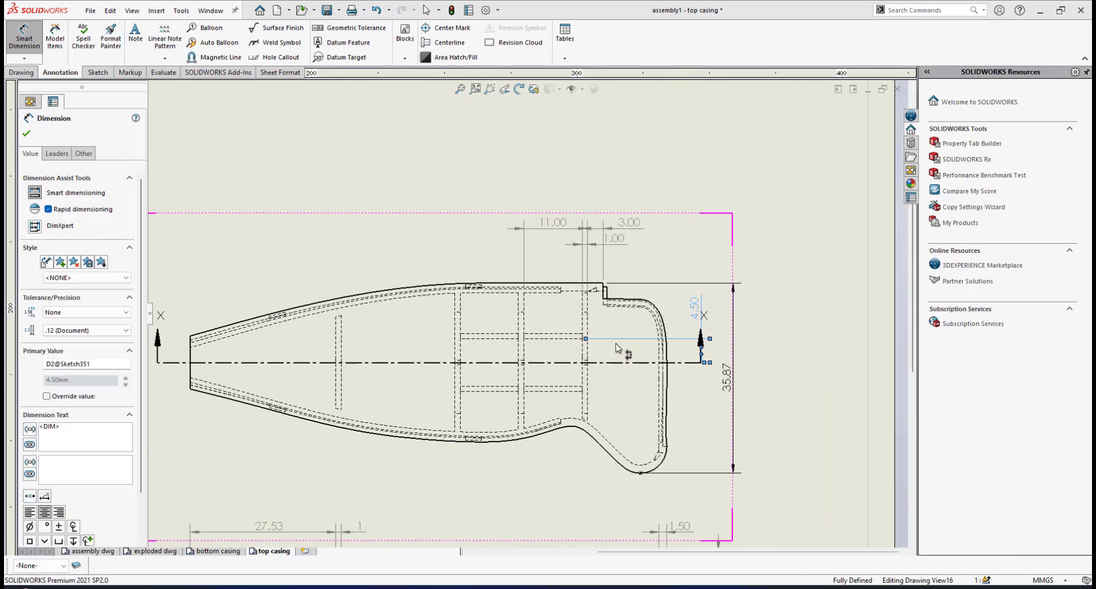
scroll(634, 343, "down", 4)
scroll(787, 267, "down", 1)
mouse_move(786, 267)
left_mouse_down()
mouse_move(572, 290)
mouse_move(561, 303)
mouse_move(610, 301)
mouse_move(579, 301)
left_mouse_up()
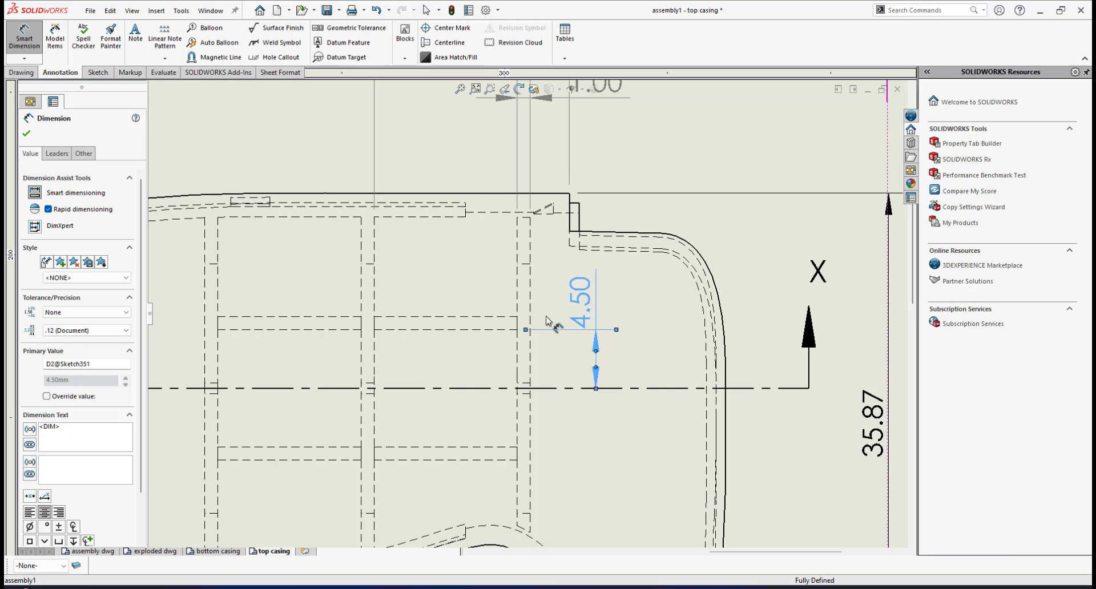
Dimension the thickness of the upper horizontal rib between its two long edges in the top view
scroll(591, 334, "up", 4)
scroll(477, 326, "down", 3)
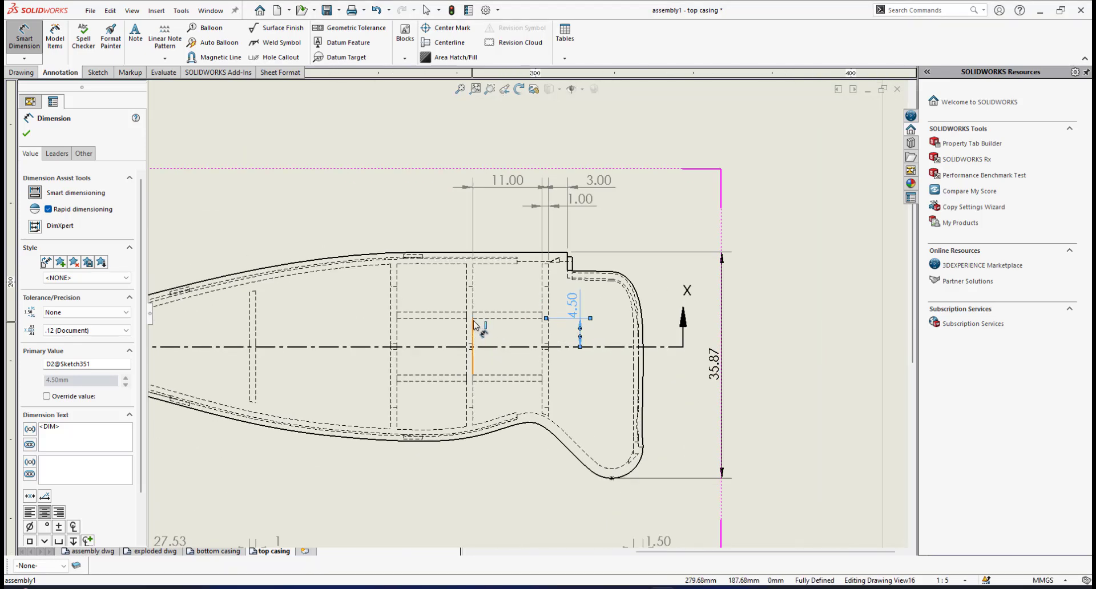
scroll(411, 316, "down", 1)
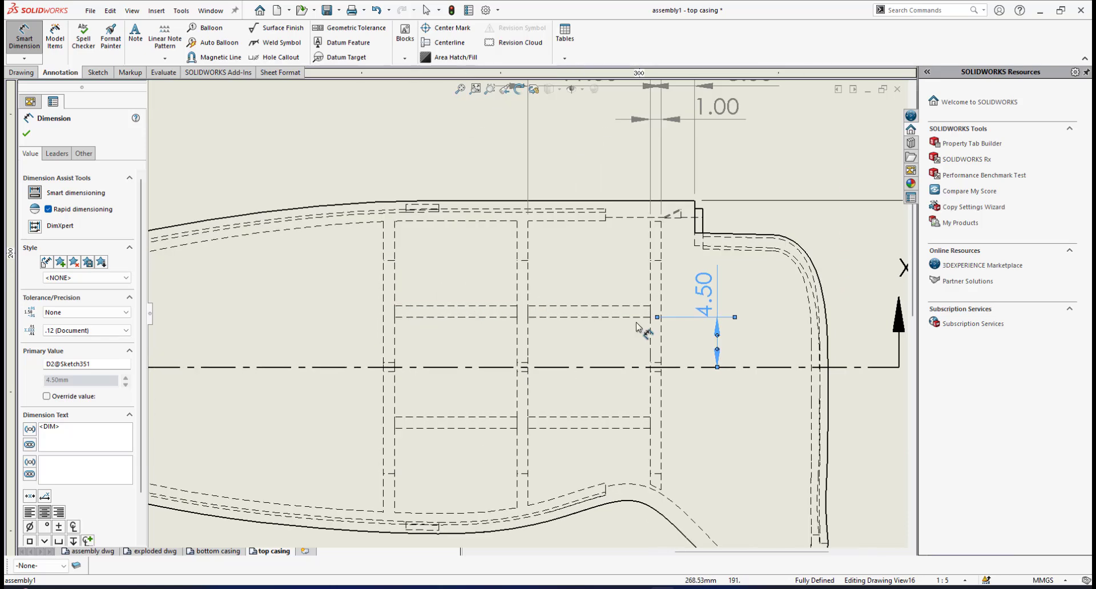
left_click(411, 307)
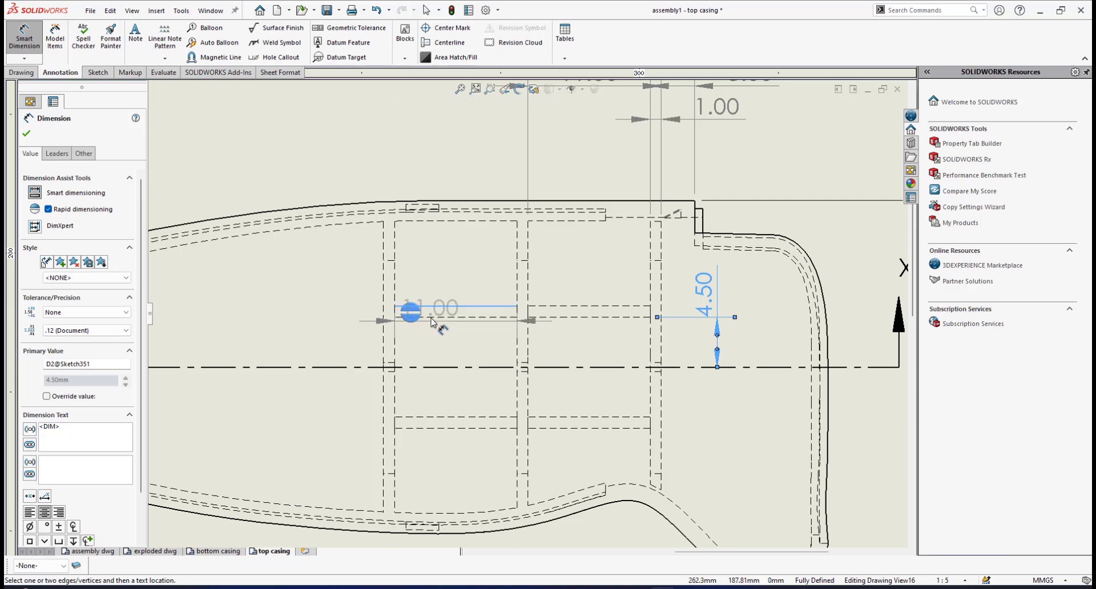
left_click(433, 318)
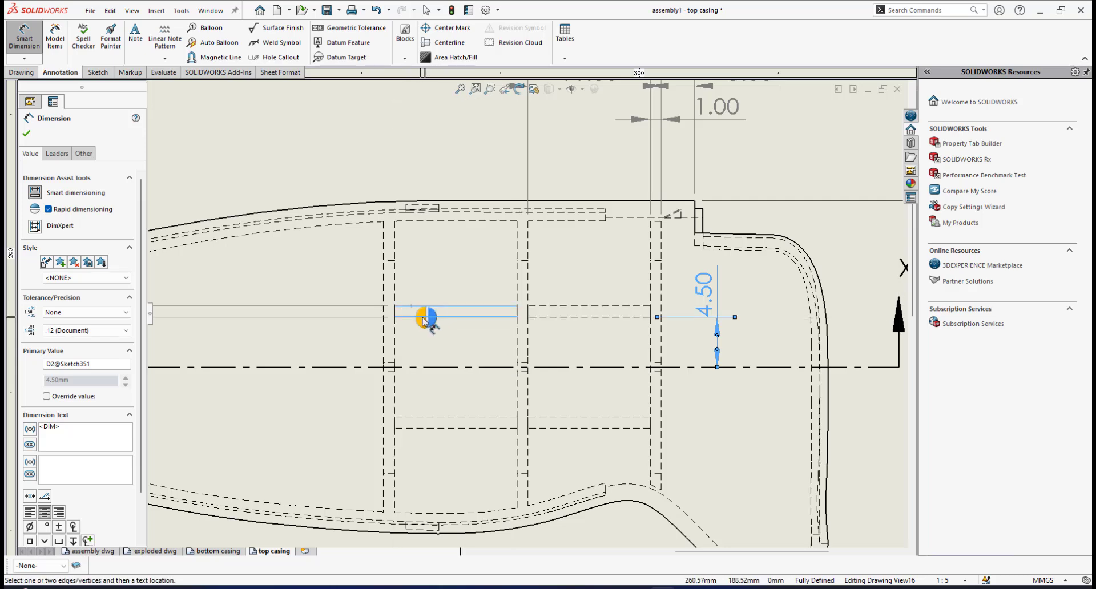
left_click(423, 317)
left_click(403, 317)
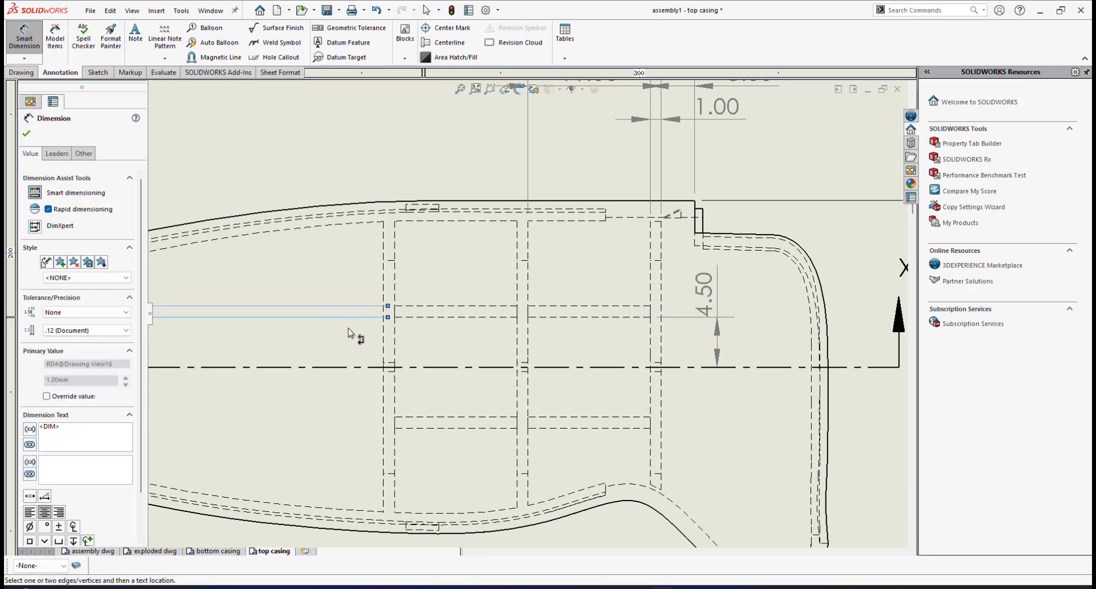
Move the horizontal rib's thickness dimension inside the casing, just beside the first full-height vertical rib of the grid
scroll(352, 331, "down", 8)
scroll(492, 277, "up", 2)
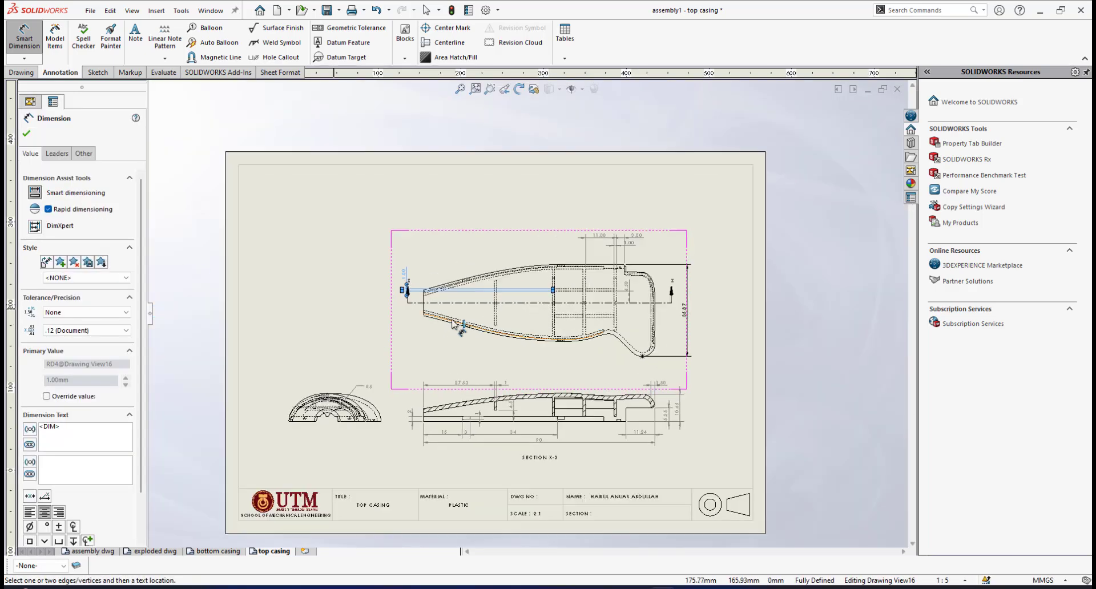
scroll(492, 277, "up", 1)
key("Escape")
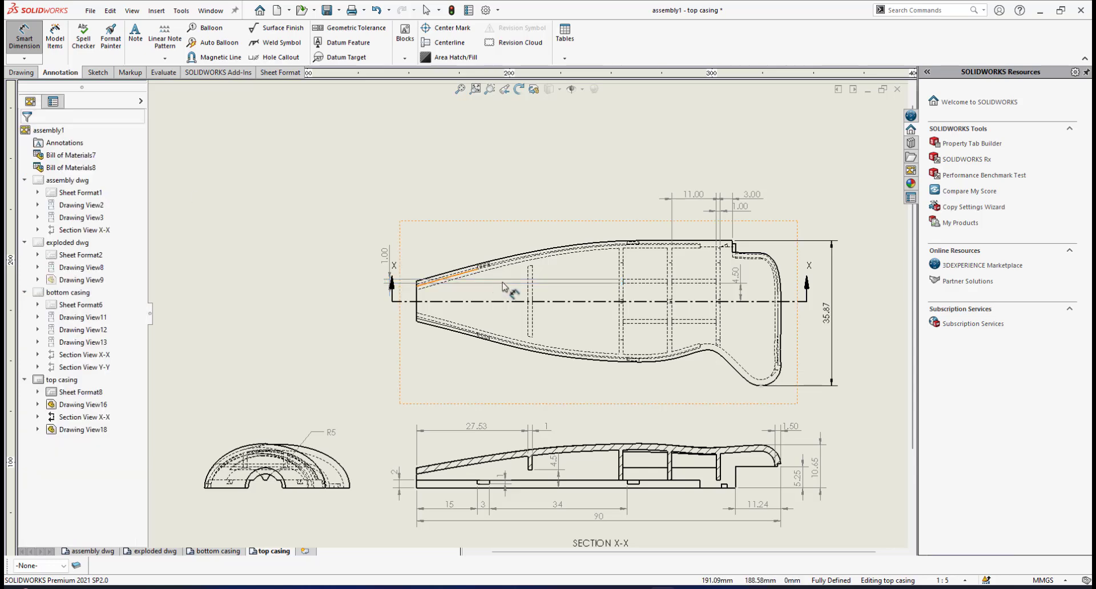
scroll(447, 266, "up", 1)
scroll(394, 269, "up", 2)
left_click_drag(356, 258, 734, 296)
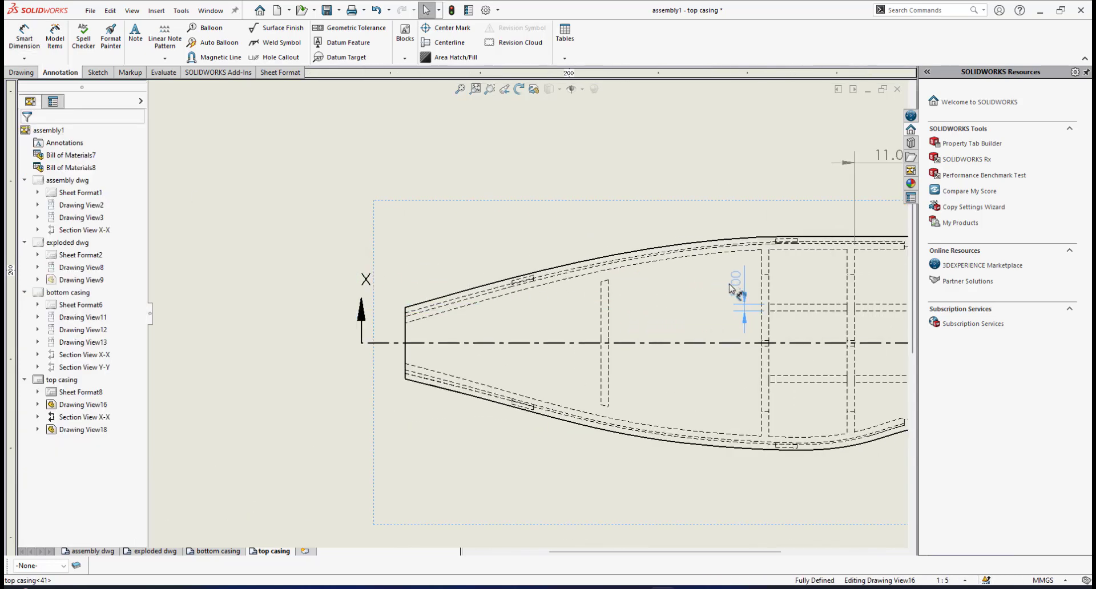
left_click_drag(735, 295, 736, 299)
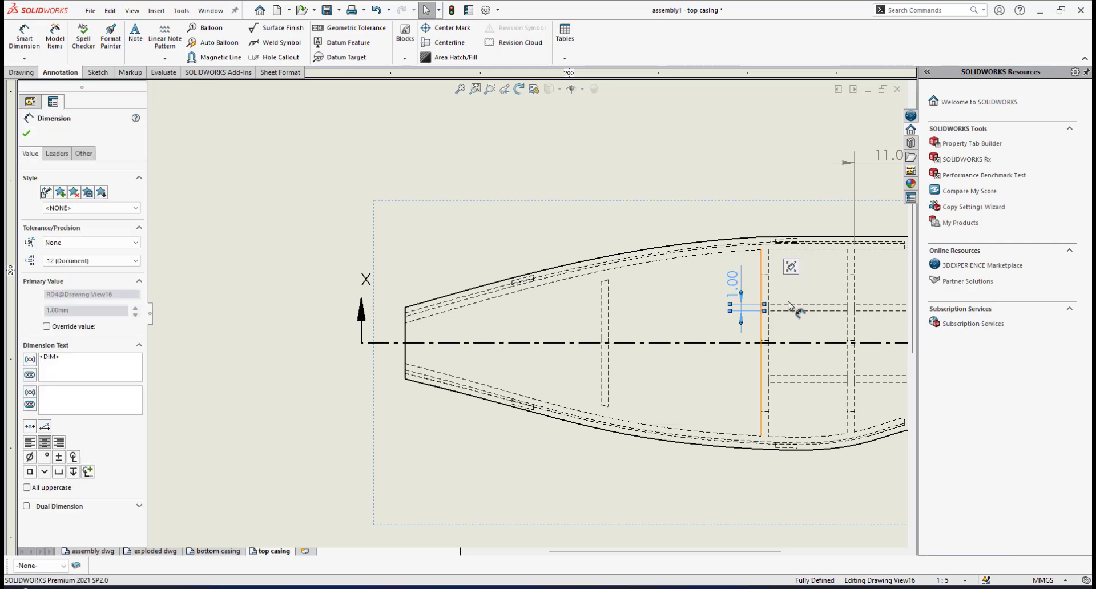
Nudge the rib-to-section-line dimension slightly closer to the last vertical rib and set its precision to .1
scroll(343, 319, "down", 2)
scroll(638, 310, "up", 3)
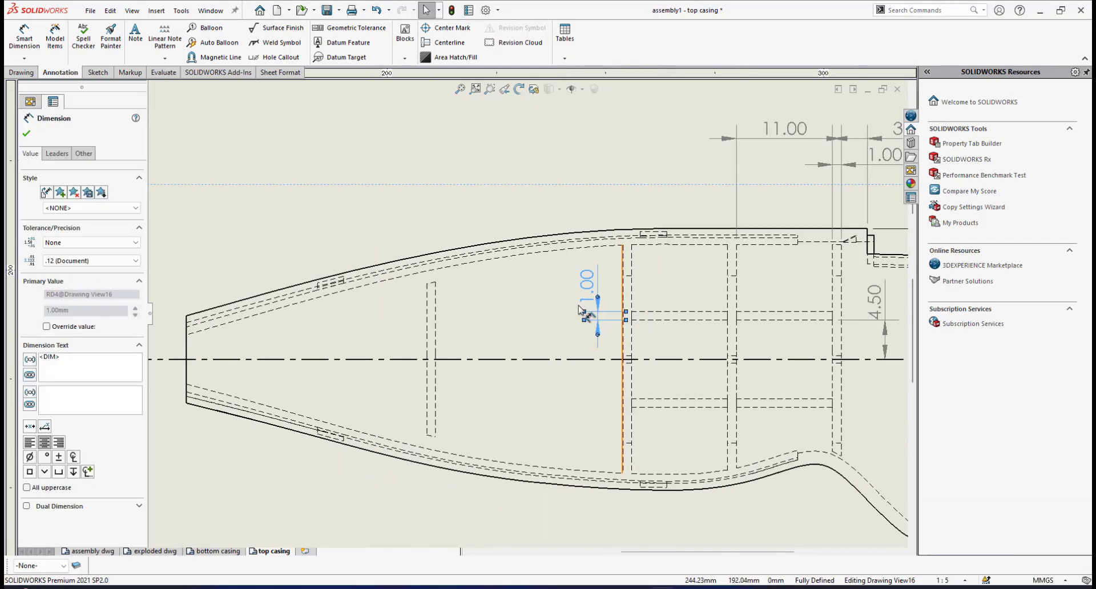
scroll(700, 310, "down", 3)
scroll(695, 311, "up", 4)
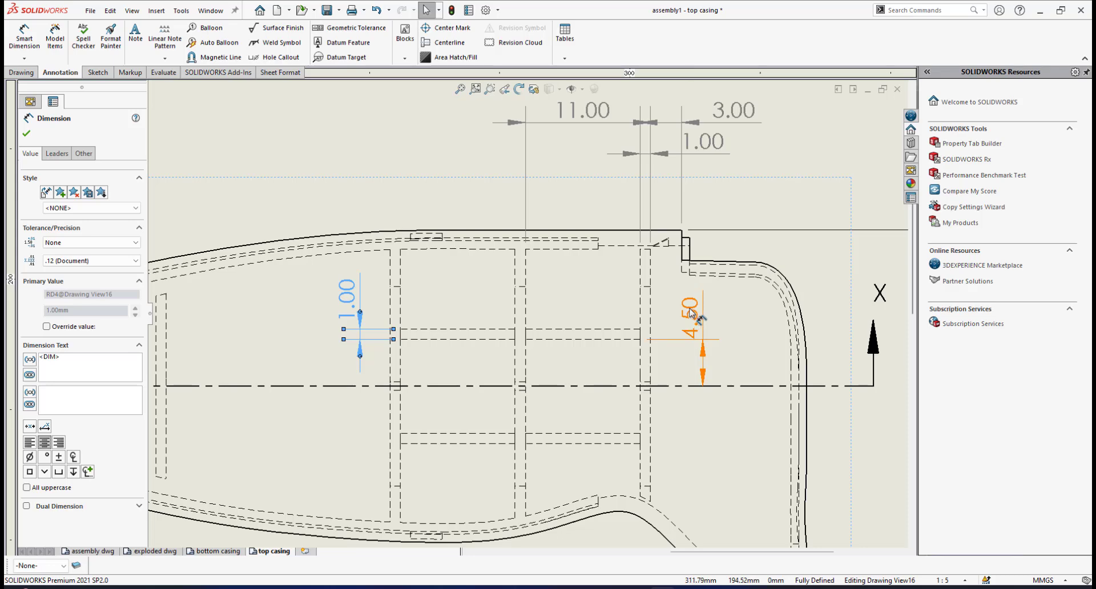
left_click_drag(694, 311, 685, 313)
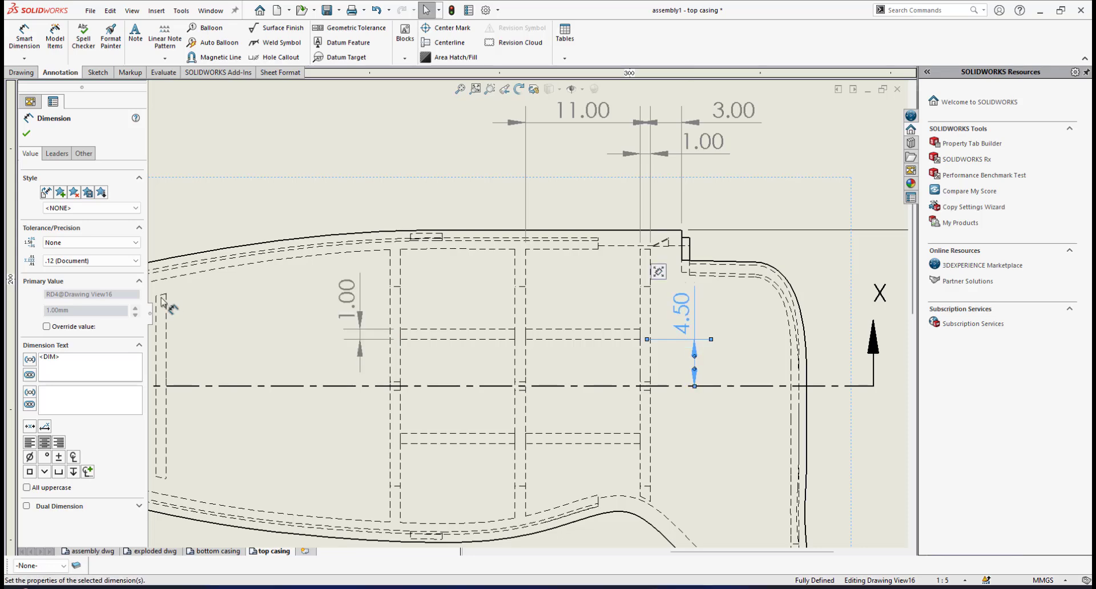
left_click(92, 261)
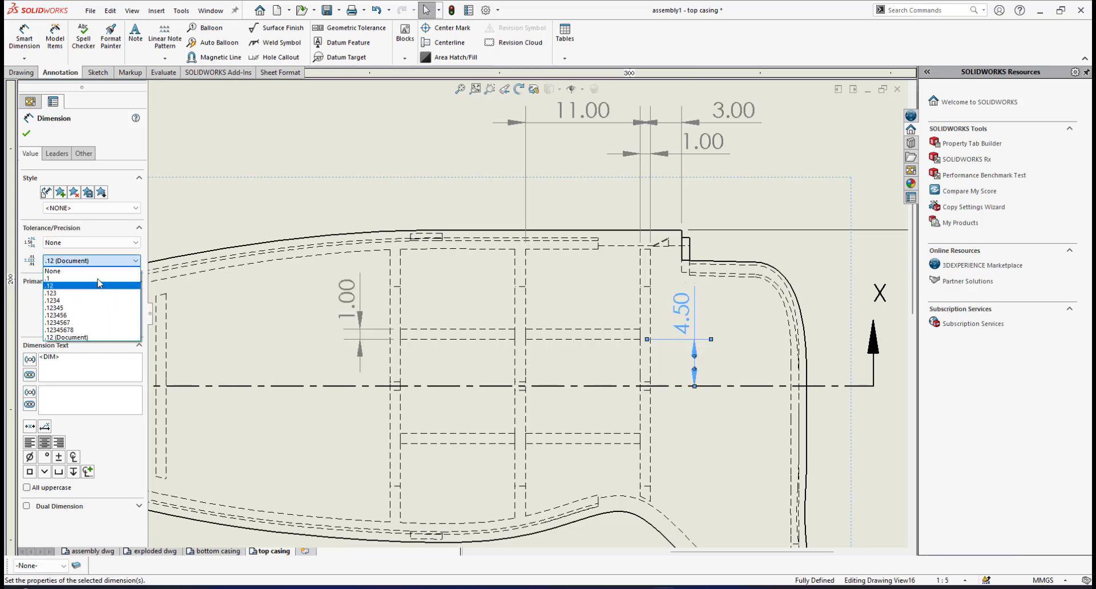
left_click(94, 278)
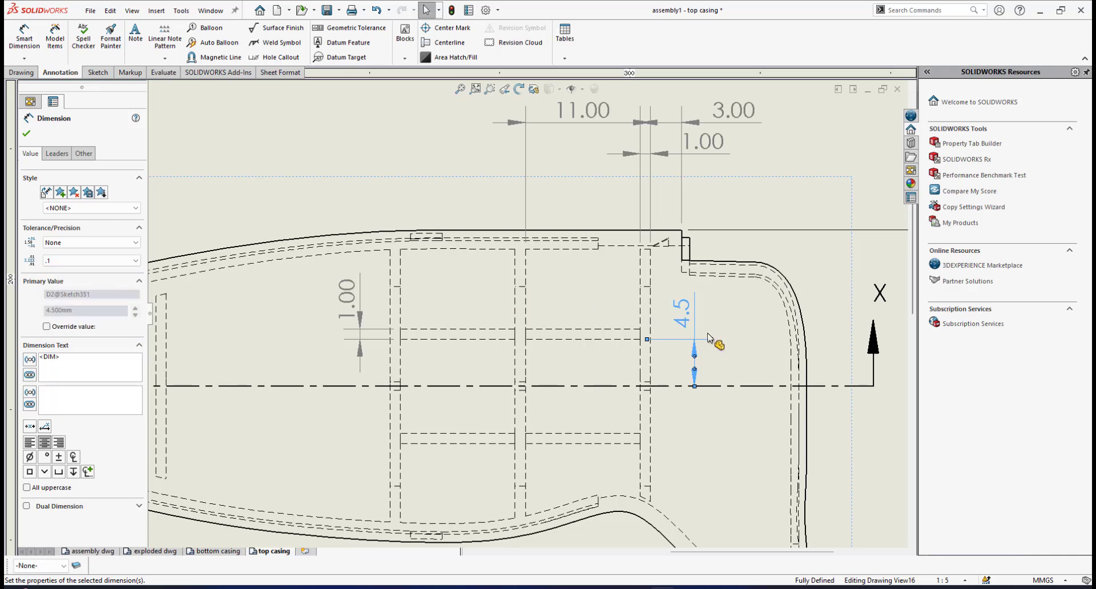
Set the rib-to-section-line dimension's arrows to sit outside its extension lines
scroll(705, 340, "down", 2)
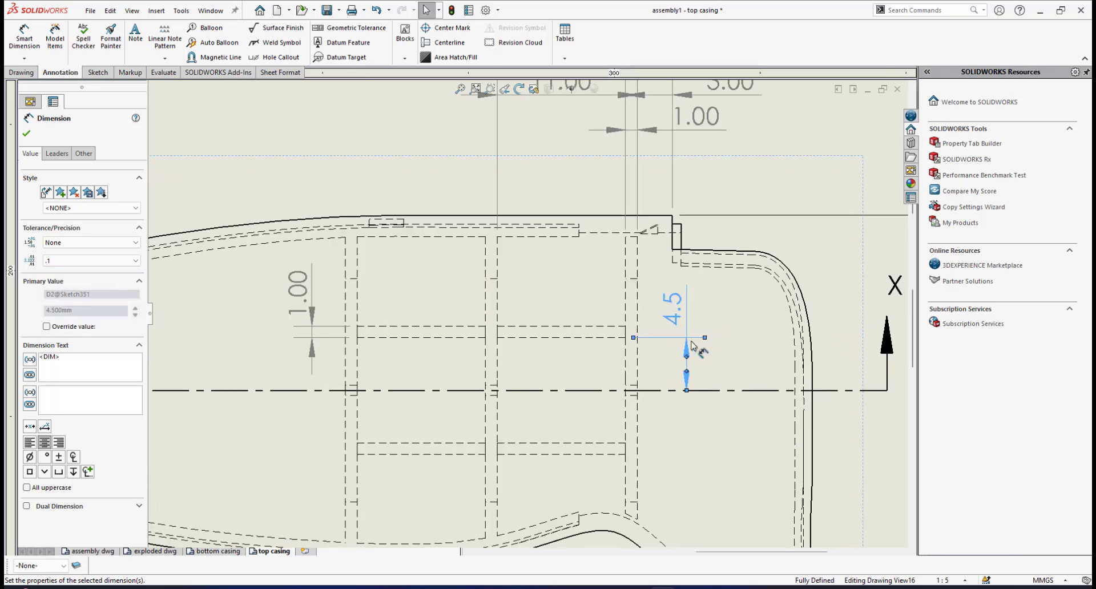
left_click(57, 154)
left_click(50, 193)
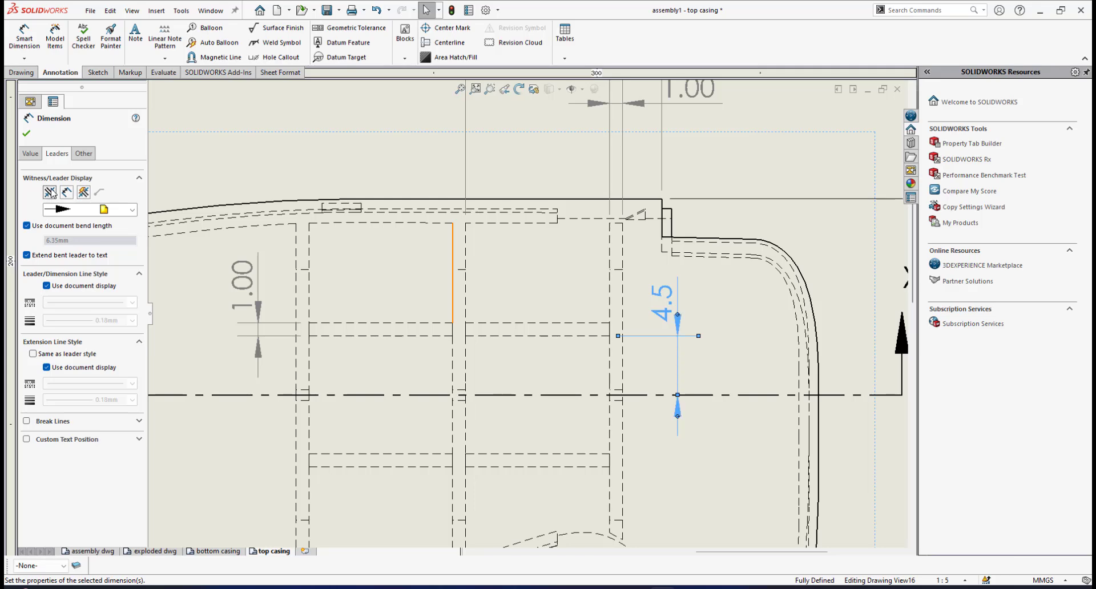
Move the rib-to-section-line dimension's text down between its two extension lines
left_click_drag(647, 330, 656, 369)
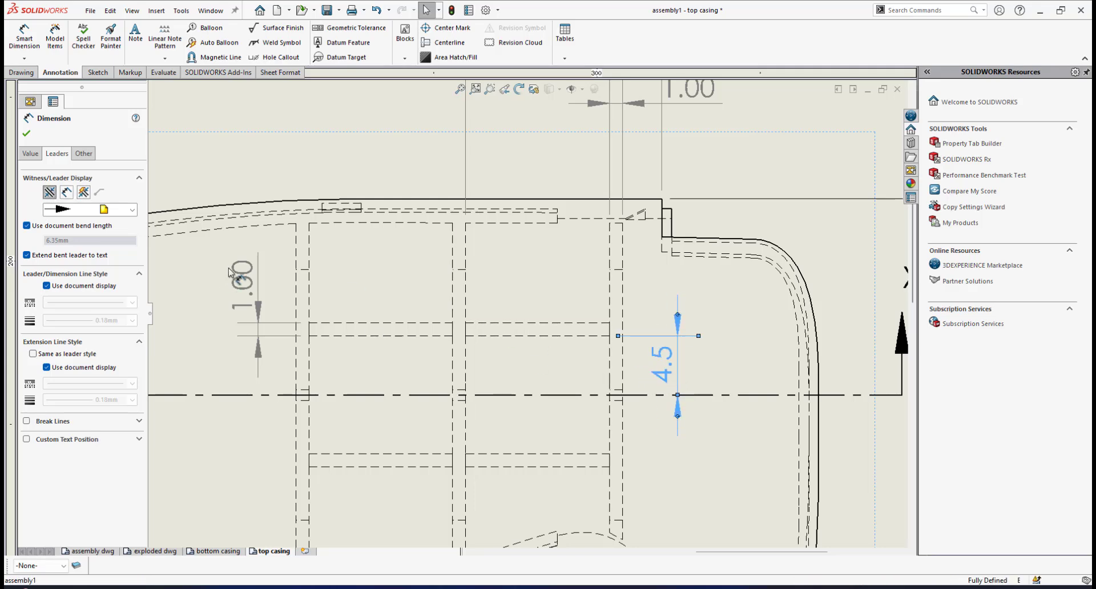
Set the horizontal rib's thickness dimension precision to None and shift its text slightly closer to the rib
left_click(247, 289)
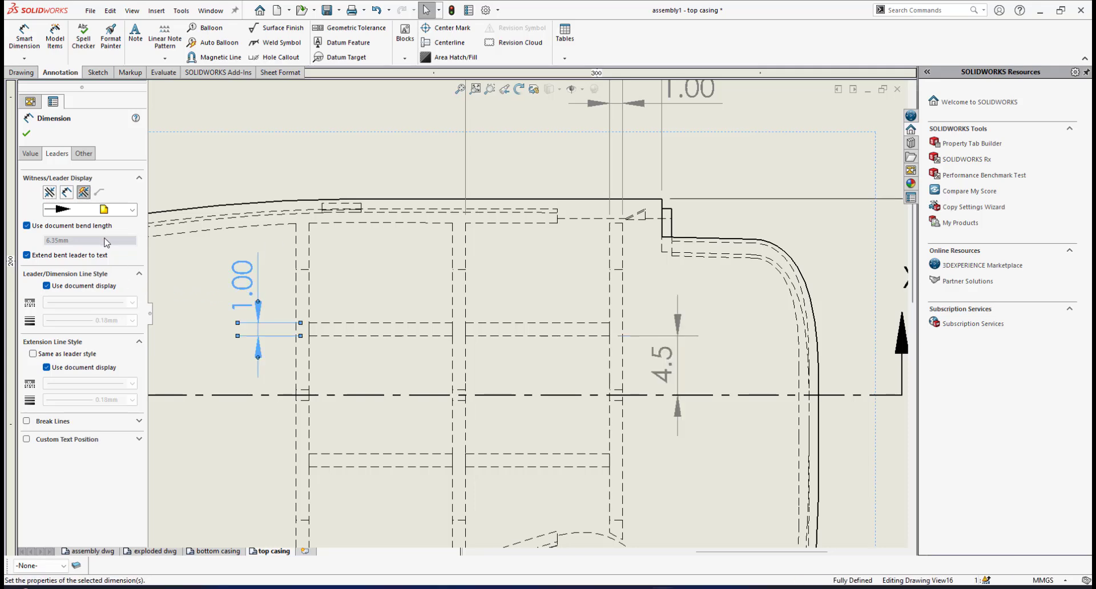
left_click(305, 151)
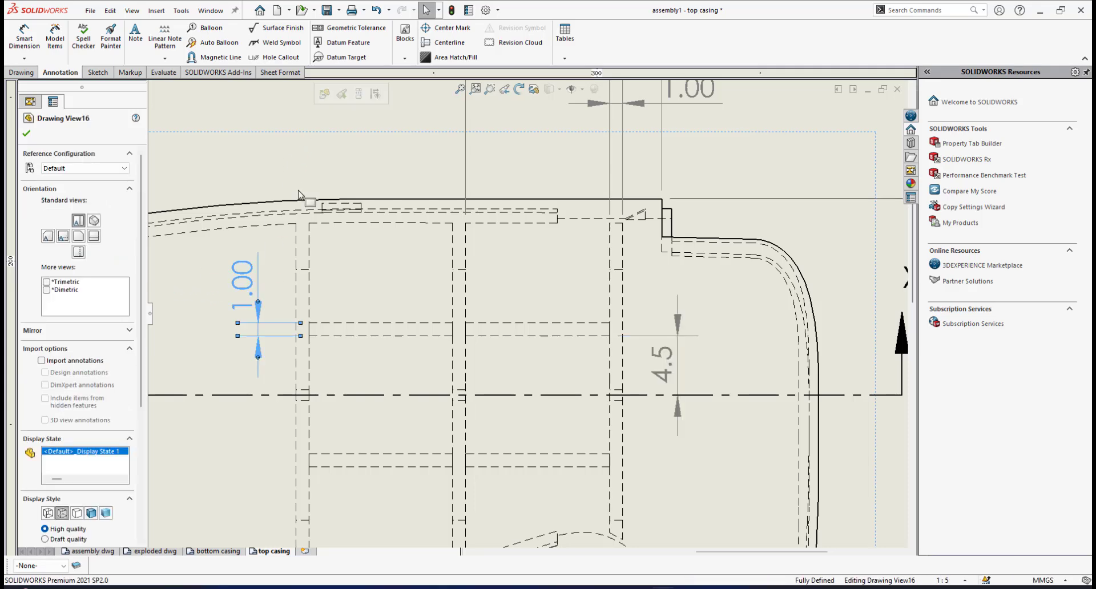
left_click(256, 304)
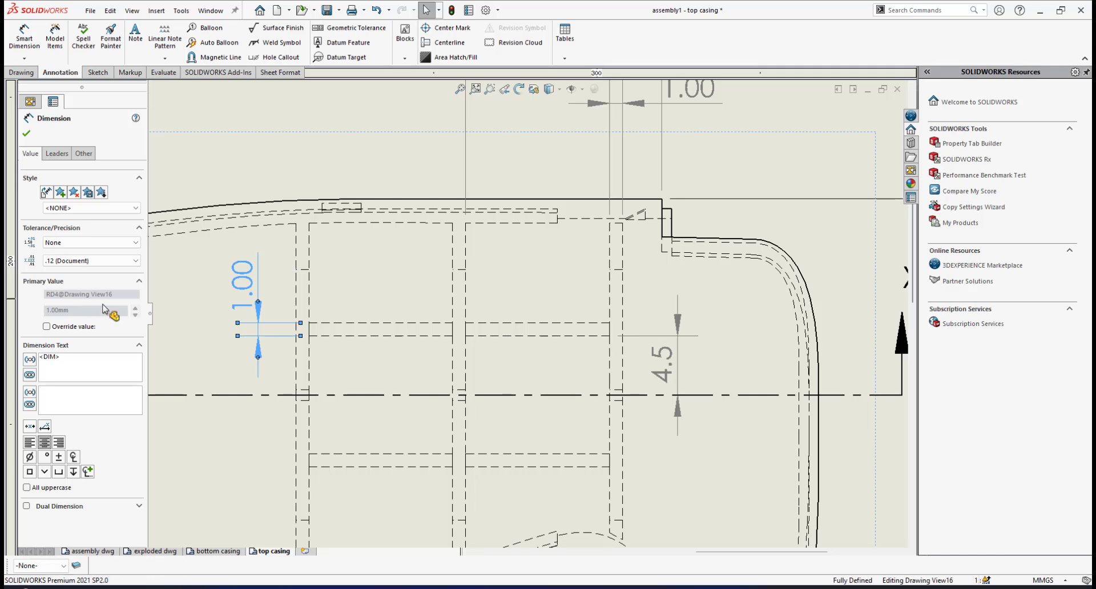
left_click(84, 263)
left_click(87, 271)
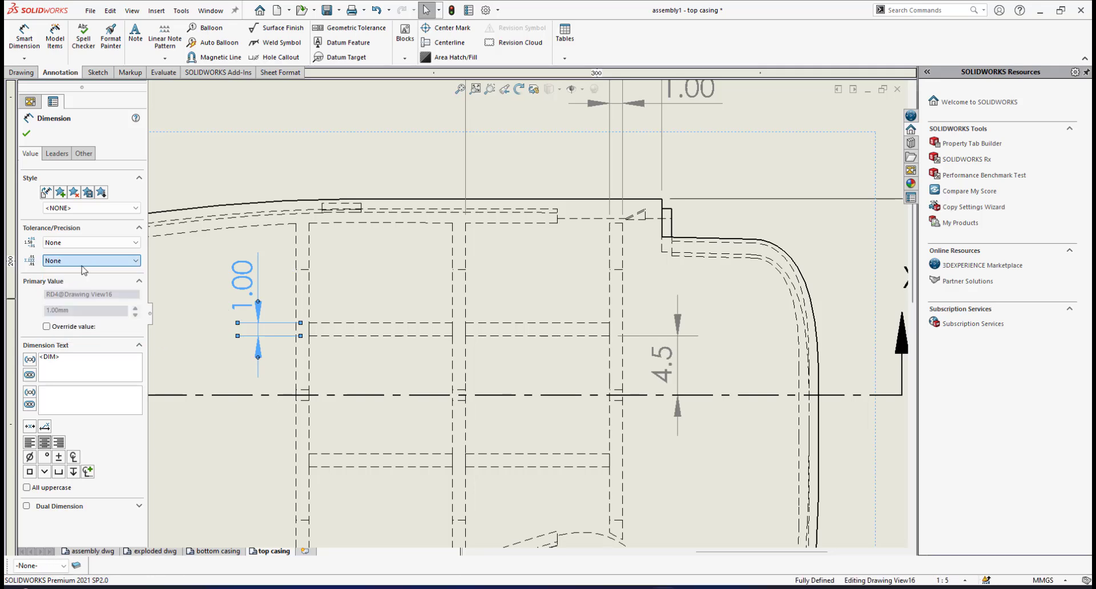
mouse_move(242, 287)
left_mouse_down()
mouse_move(249, 308)
mouse_move(238, 304)
left_mouse_up()
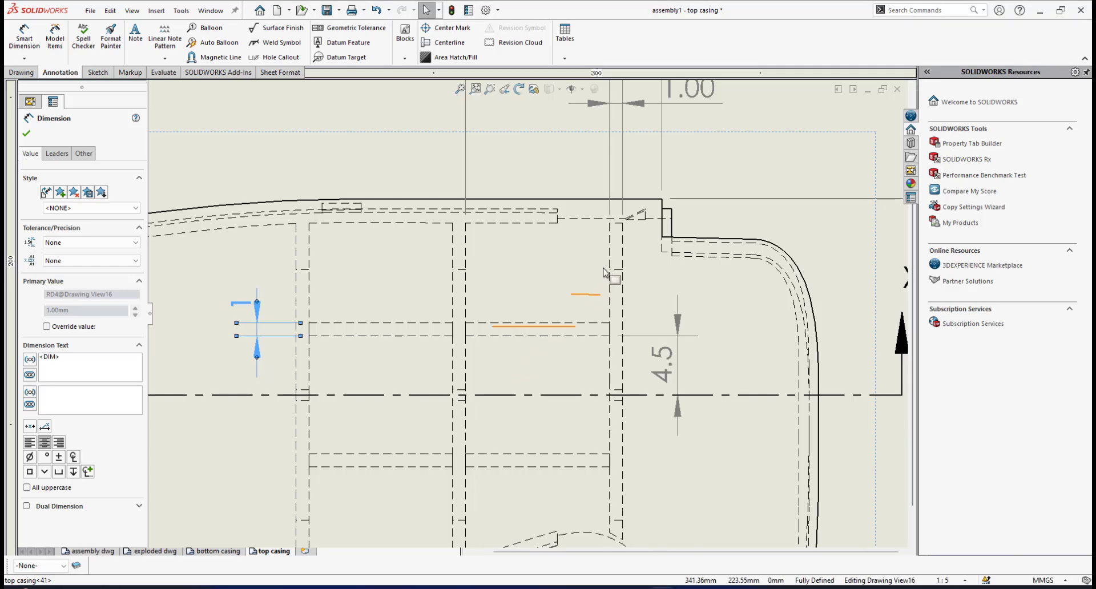
Try to lower the 3.00 dimension above the casing into line with the last vertical rib's thickness dimension
key("f")
scroll(480, 311, "down", 8)
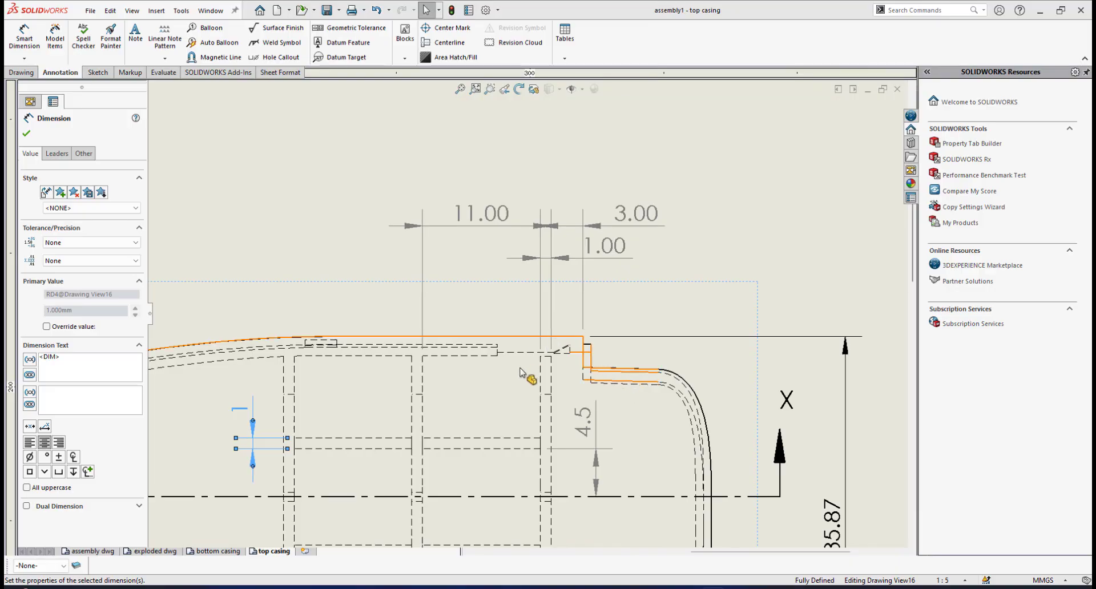
scroll(532, 318, "up", 3)
scroll(535, 318, "down", 1)
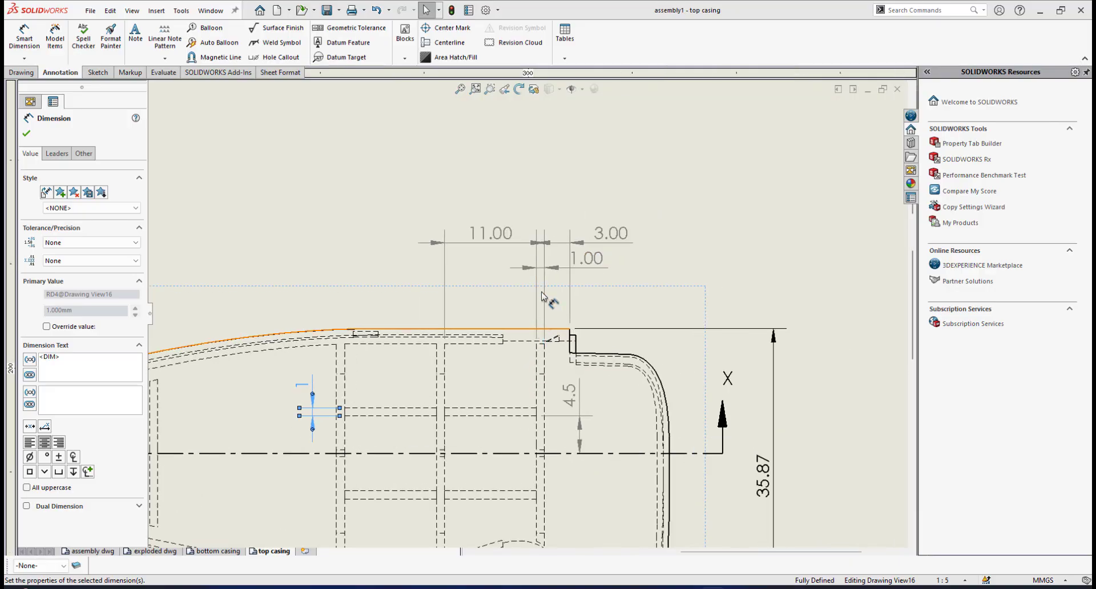
scroll(542, 296, "down", 4)
scroll(537, 324, "up", 3)
scroll(535, 324, "down", 1)
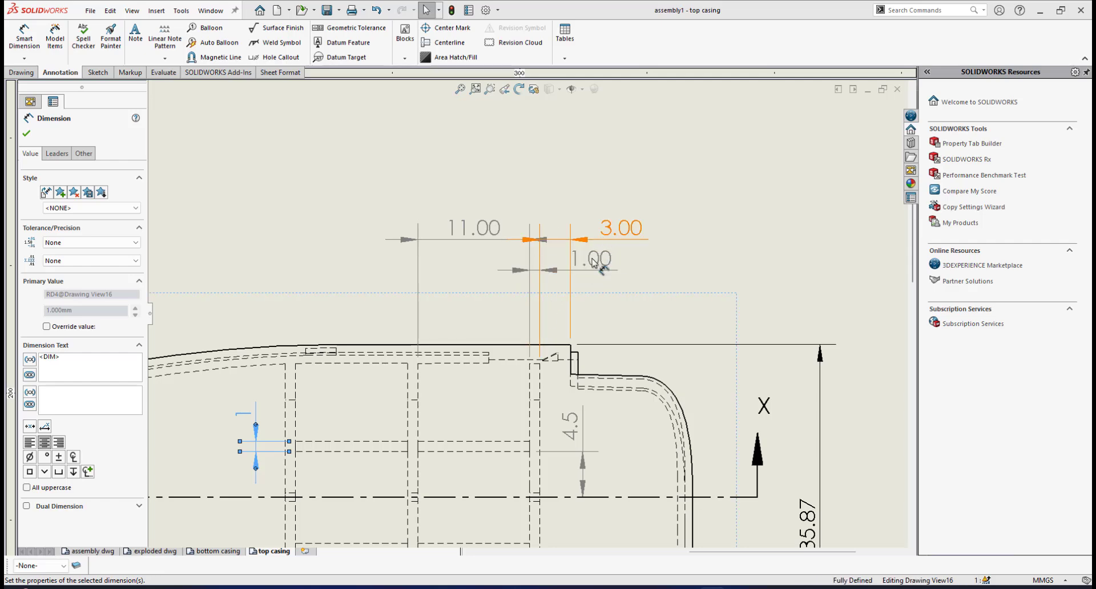
left_click_drag(602, 243, 560, 287)
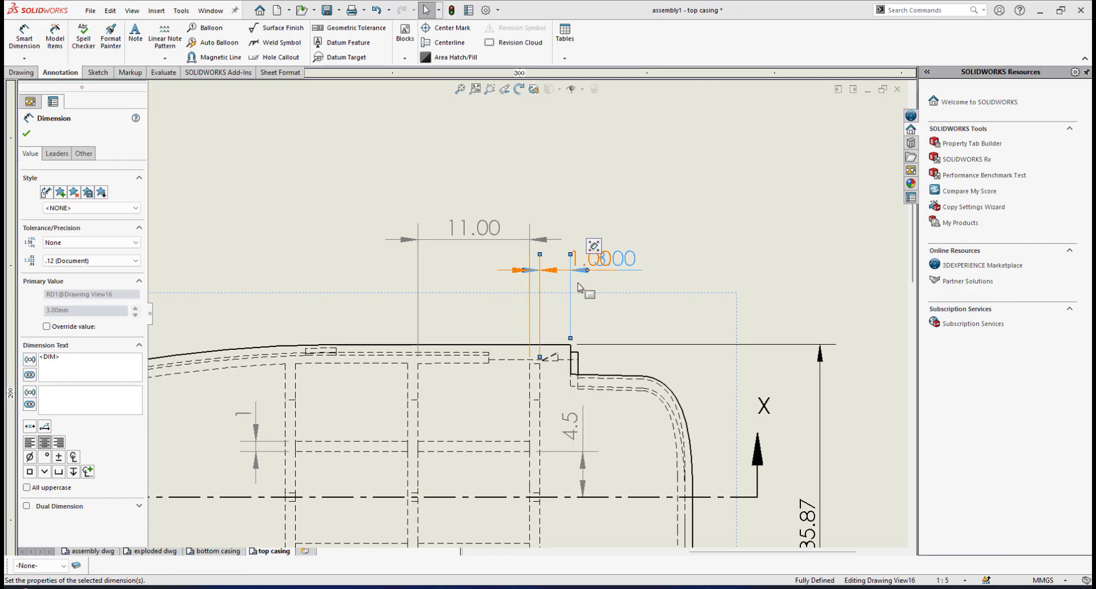
left_click(666, 299)
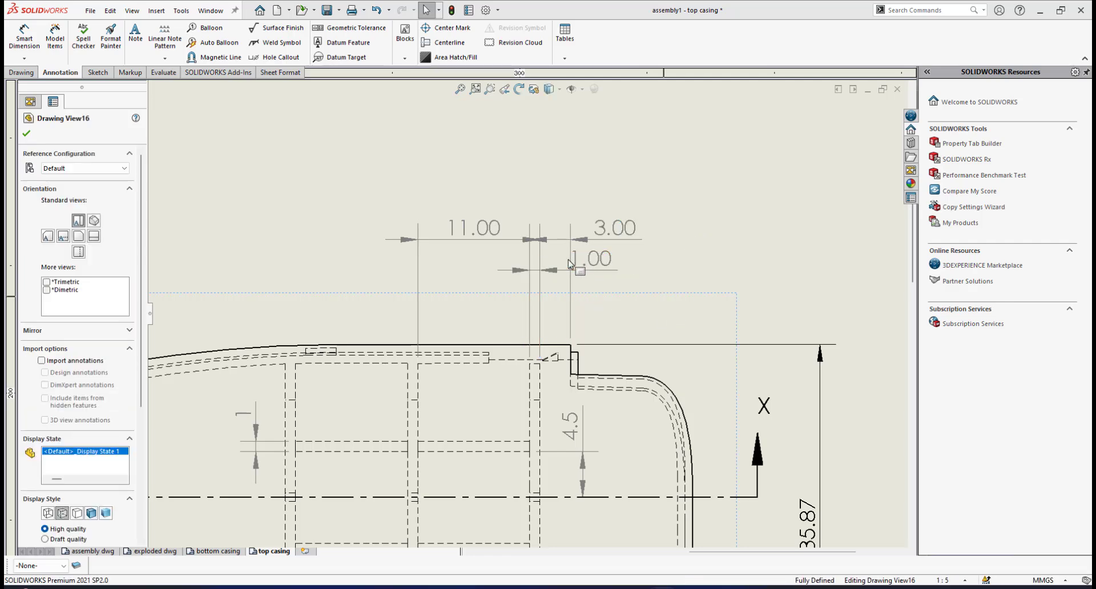
Delete the last vertical rib's thickness dimension and dimension the thickness of the grid's first vertical rib instead
left_click(587, 267)
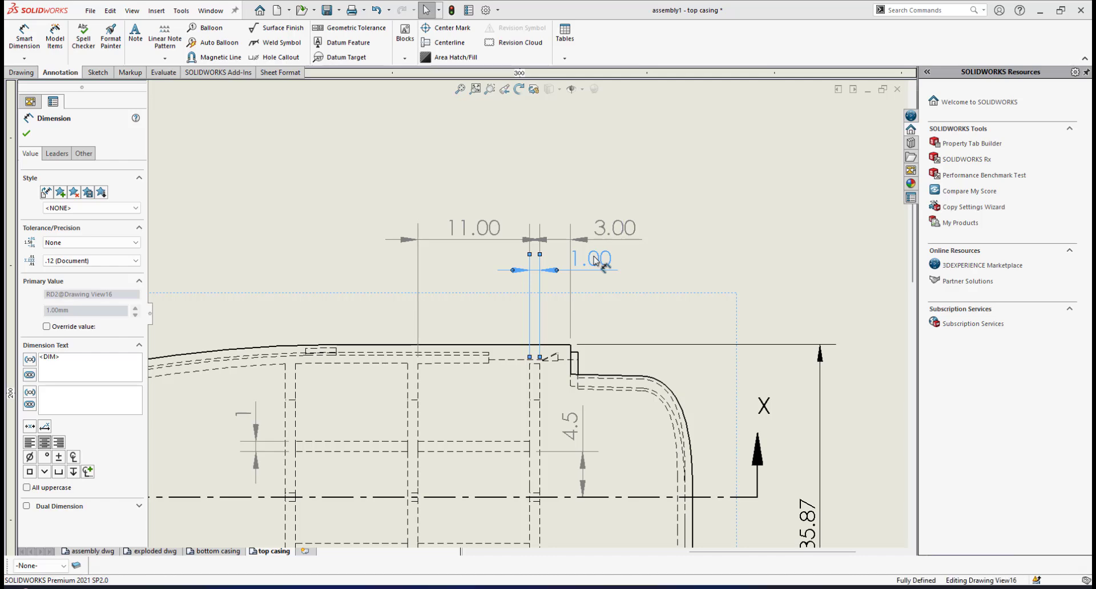
key("Delete")
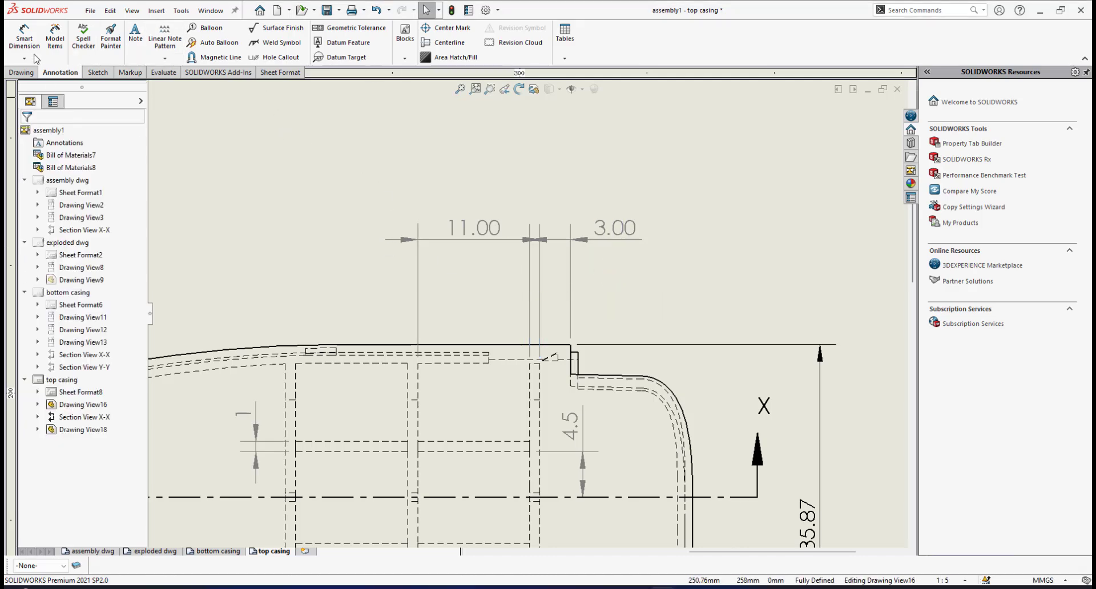
left_click(26, 40)
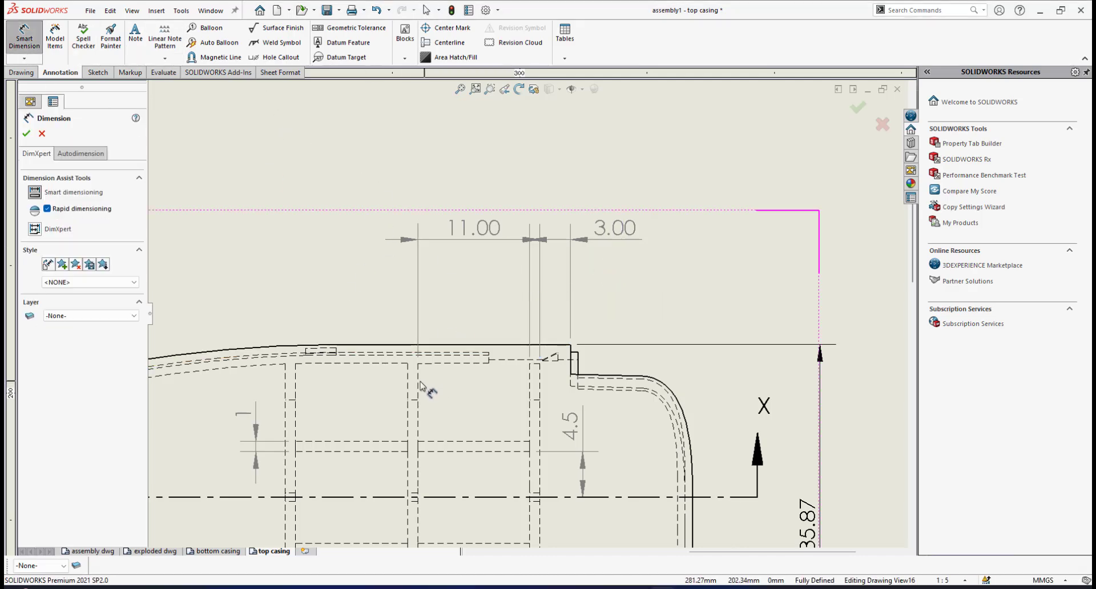
left_click(295, 385)
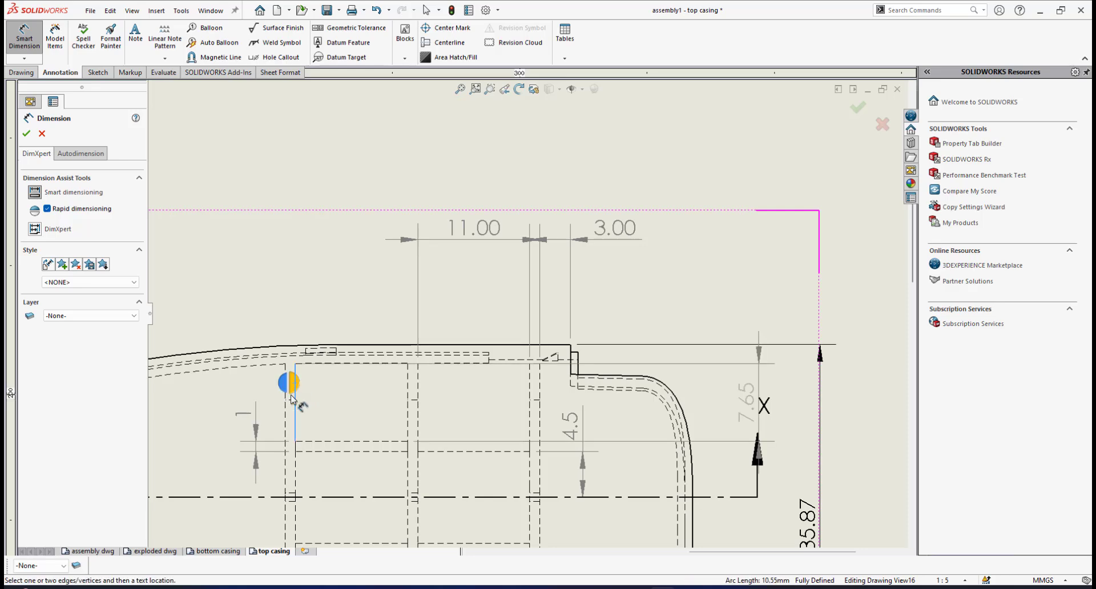
left_click(285, 403)
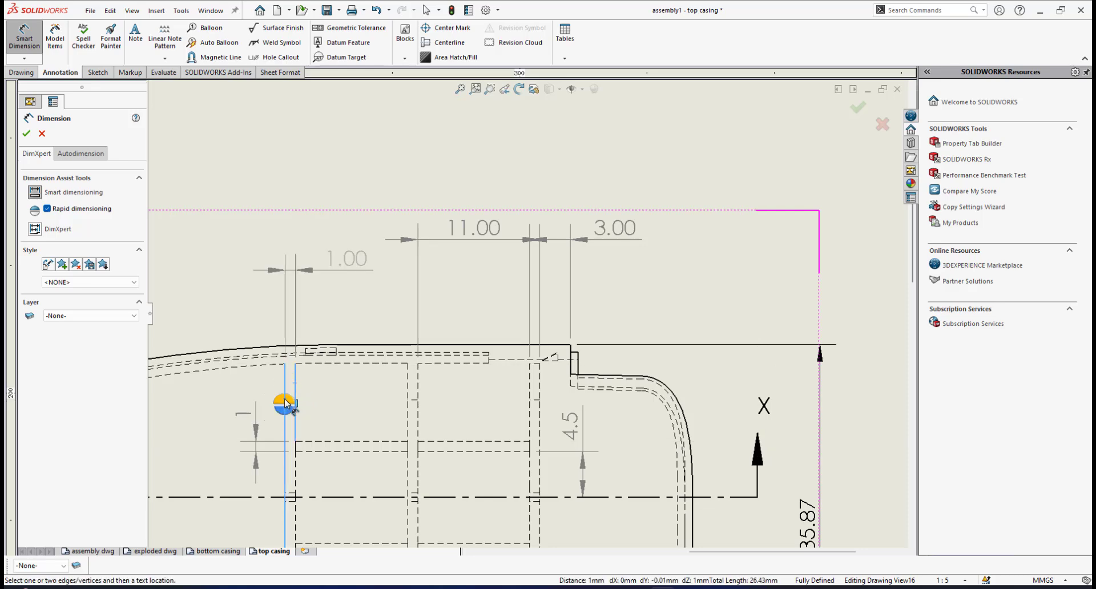
left_click(285, 403)
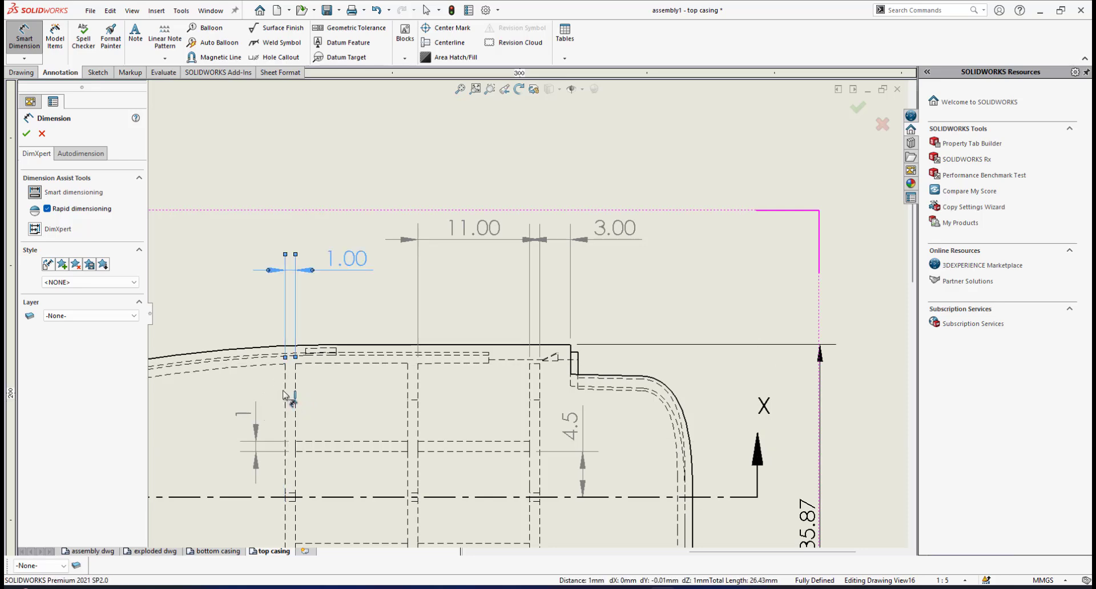
left_click(26, 136)
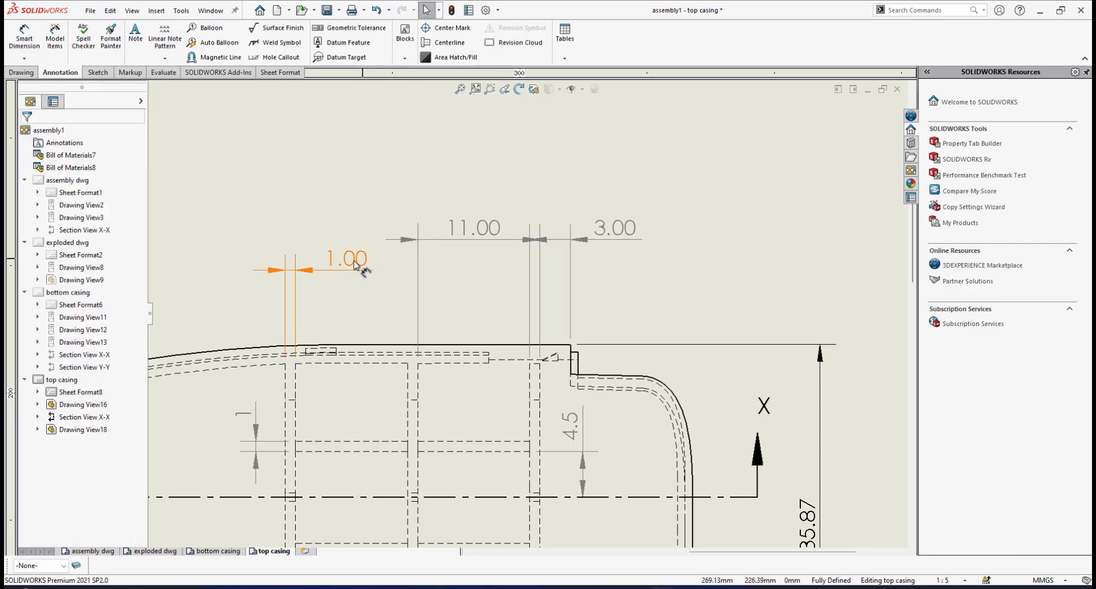
Move the first vertical rib's thickness dimension down close to the casing's outline and set its precision to None
left_click_drag(354, 265, 341, 295)
left_click(80, 261)
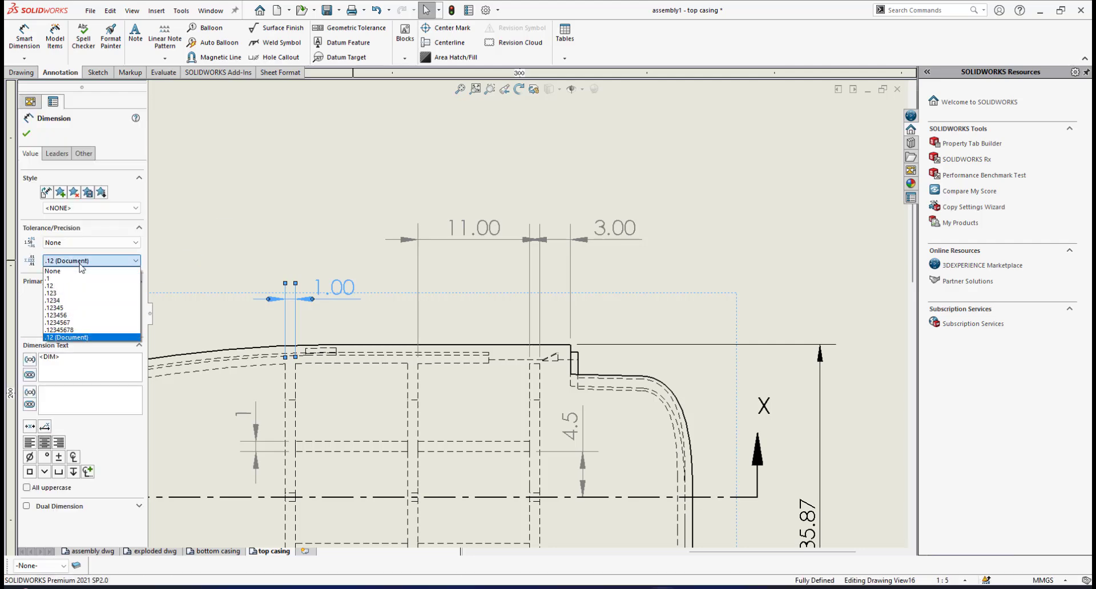
left_click(52, 271)
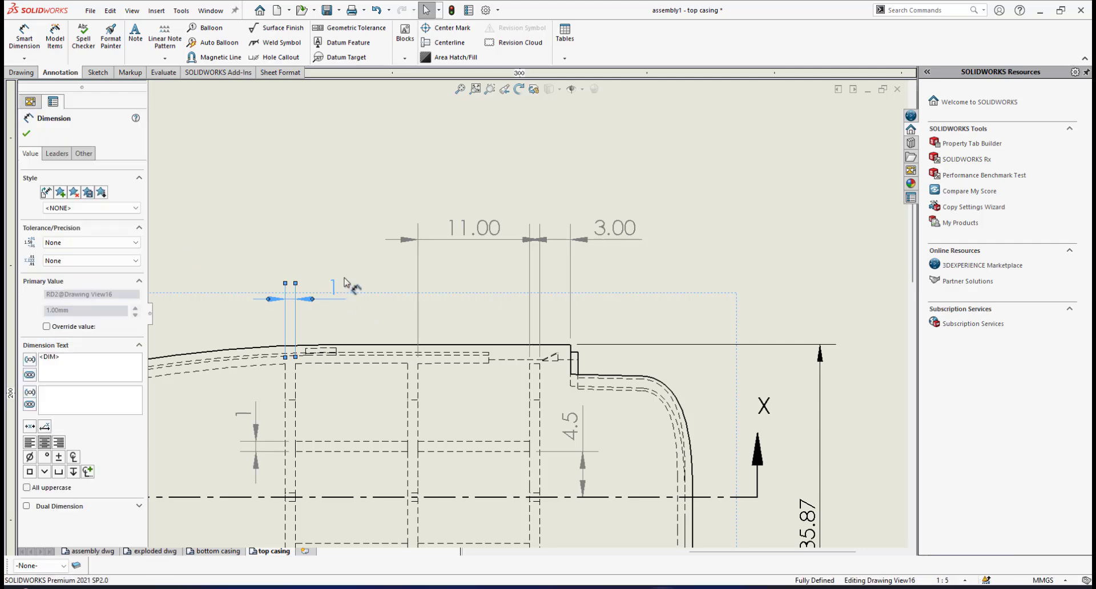
left_click_drag(319, 291, 315, 297)
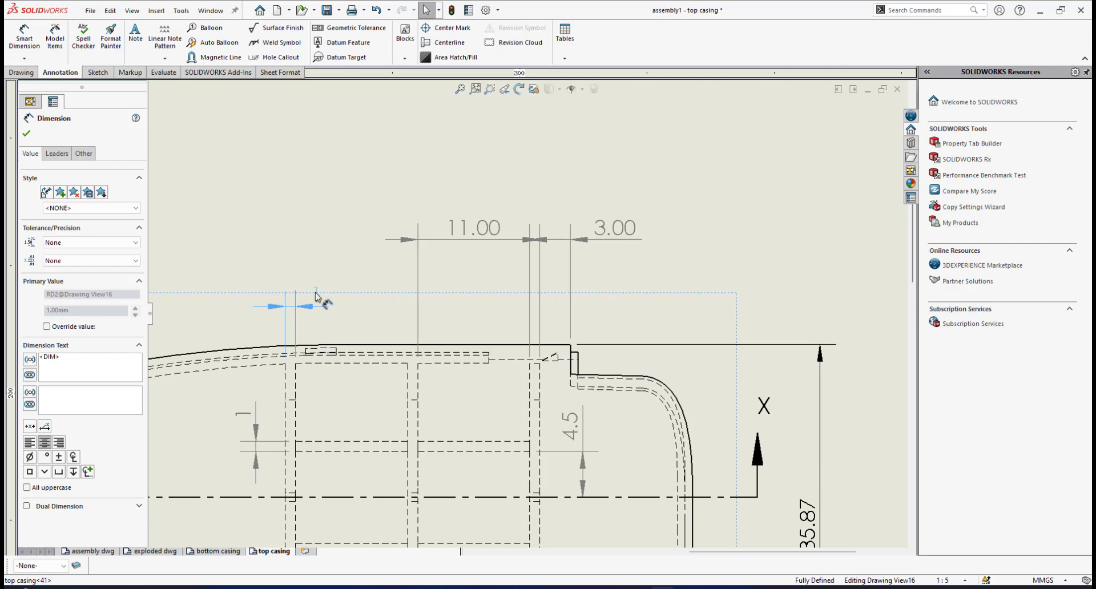
Lower the 11.00 rib-spacing dimension into line with the first rib's thickness dimension and set its arrows inside the extension lines
left_click_drag(491, 231, 482, 300)
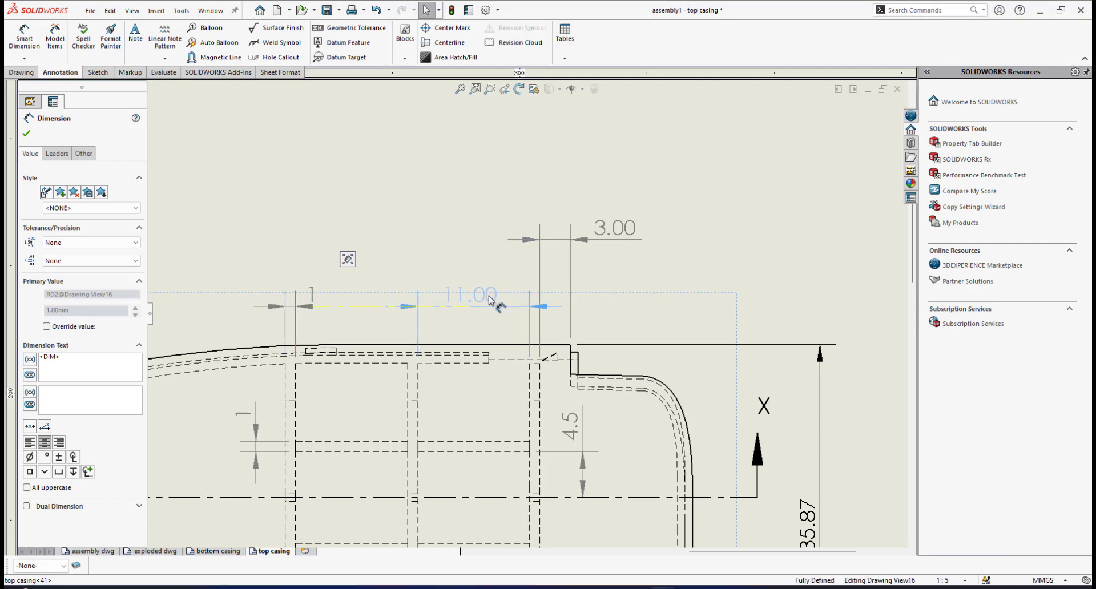
left_click(490, 300)
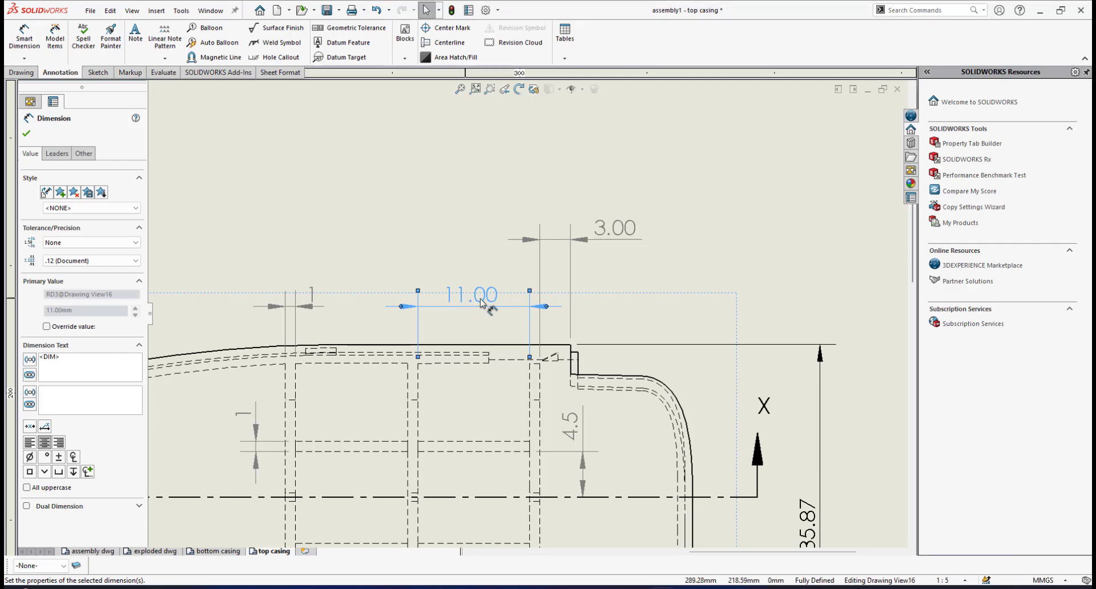
left_click(68, 156)
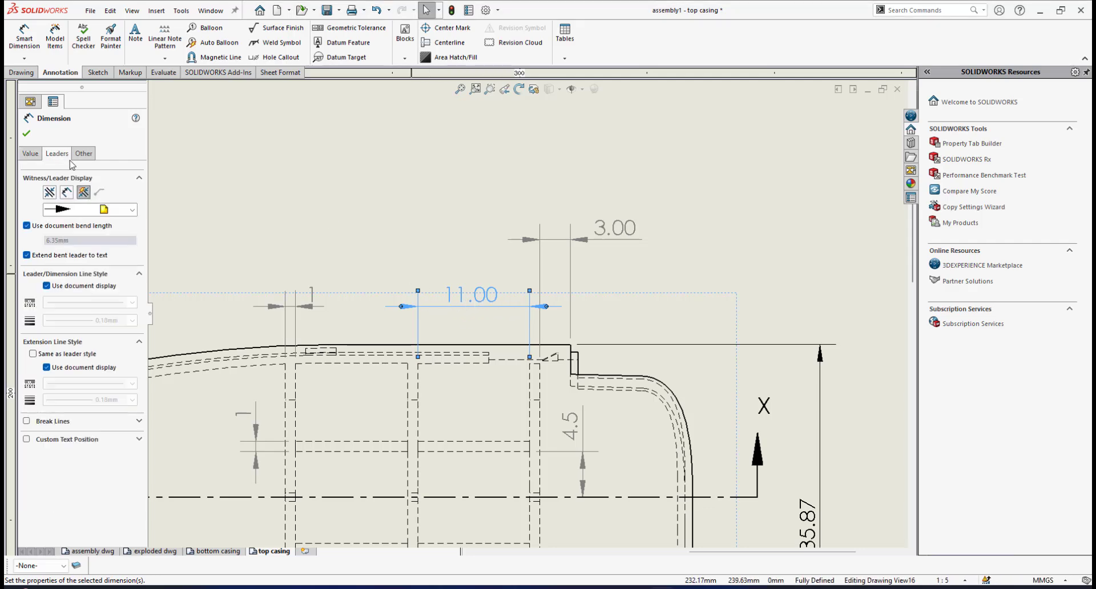
left_click(67, 193)
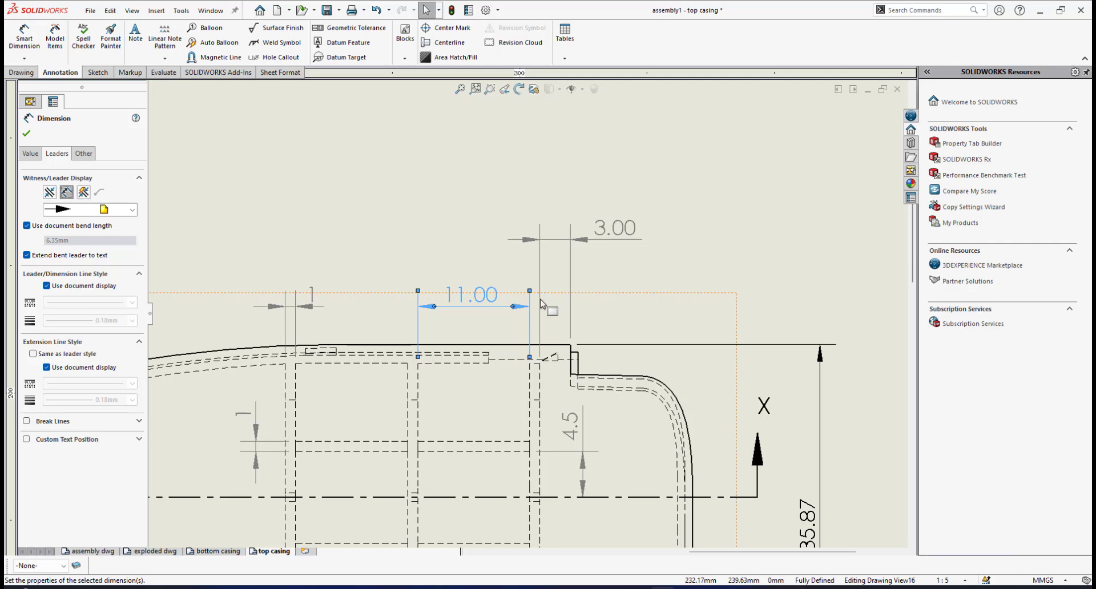
Set the 11.00 rib-spacing dimension's precision to None
left_click(32, 156)
left_click(117, 261)
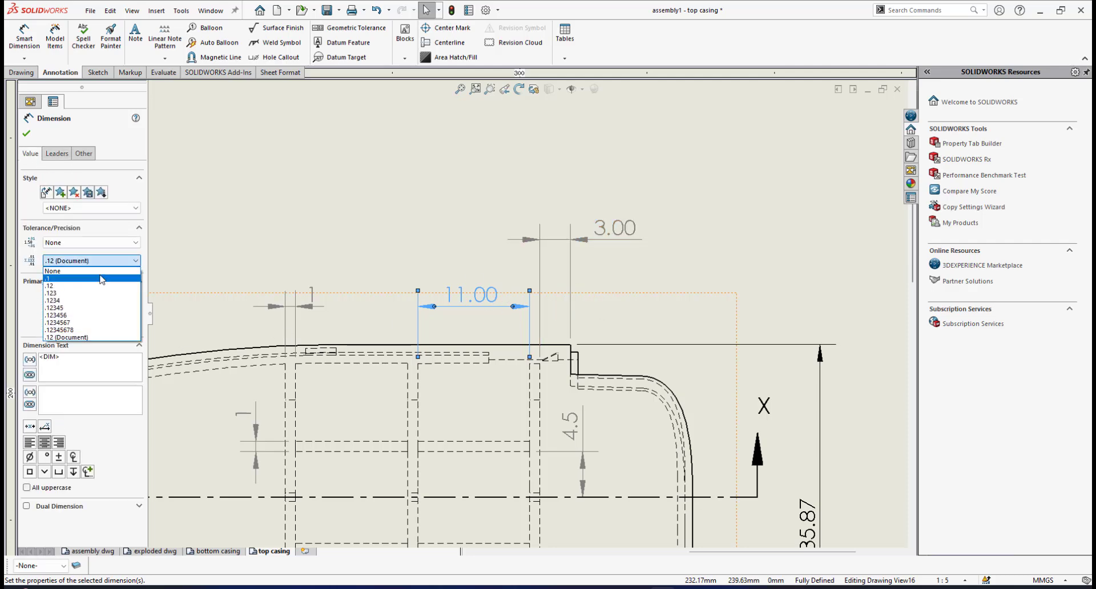
left_click(101, 265)
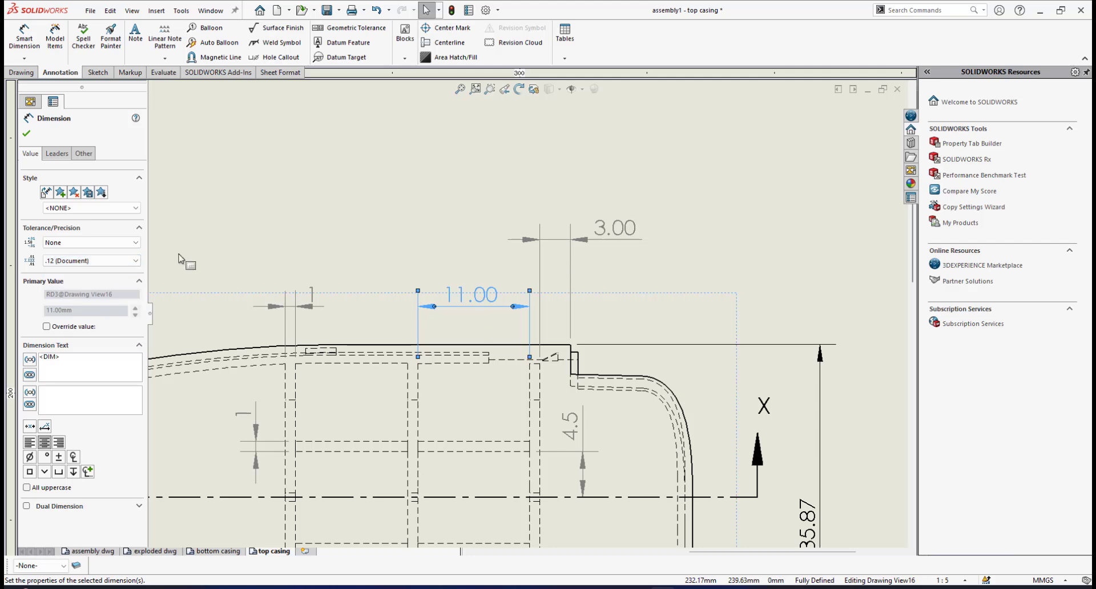
left_click(114, 260)
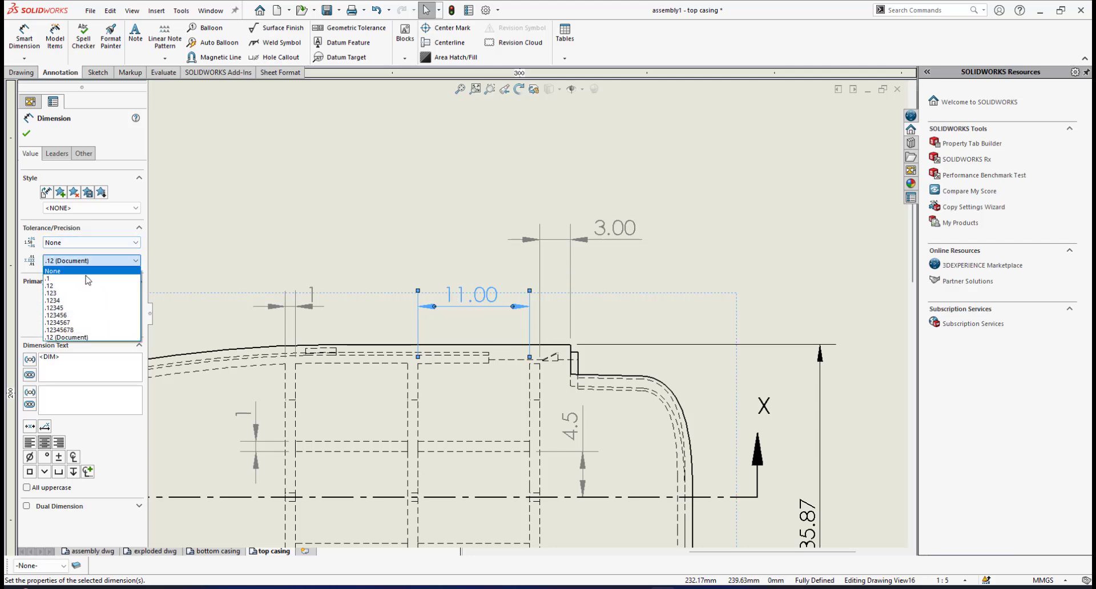
left_click(114, 278)
Lower the 3.00 dimension between the last vertical rib and the casing step into line with the other rib dimensions
left_click_drag(604, 235, 600, 307)
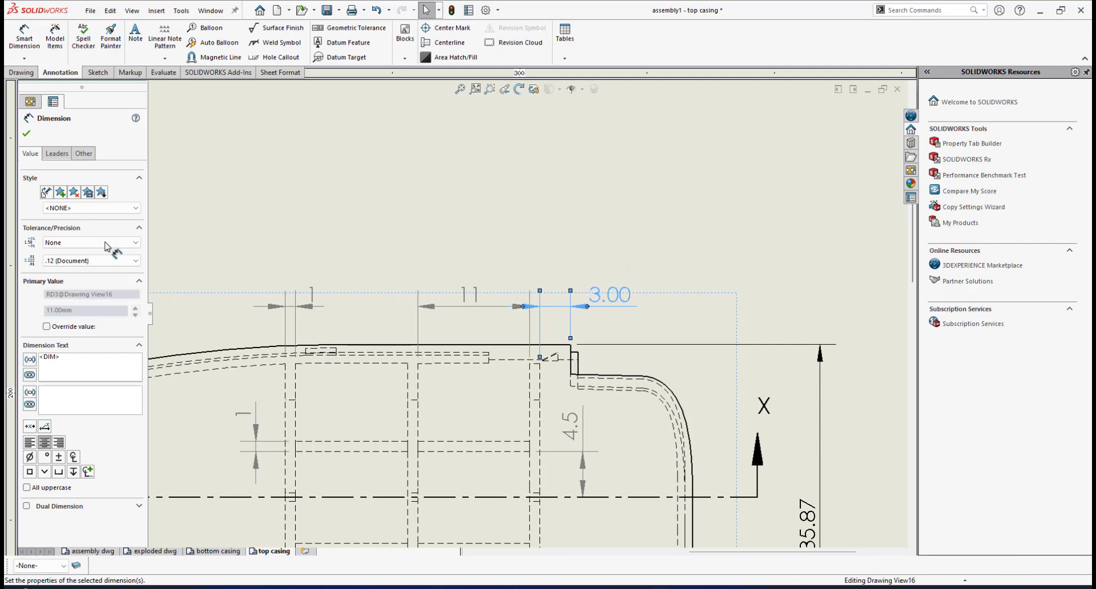
left_click(56, 153)
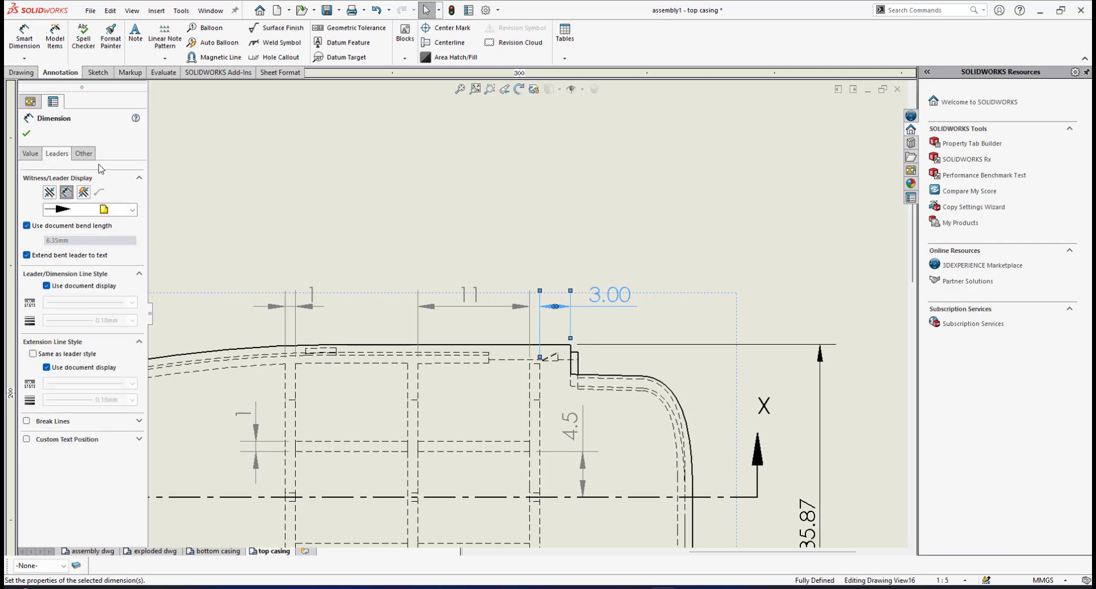
left_click(609, 222)
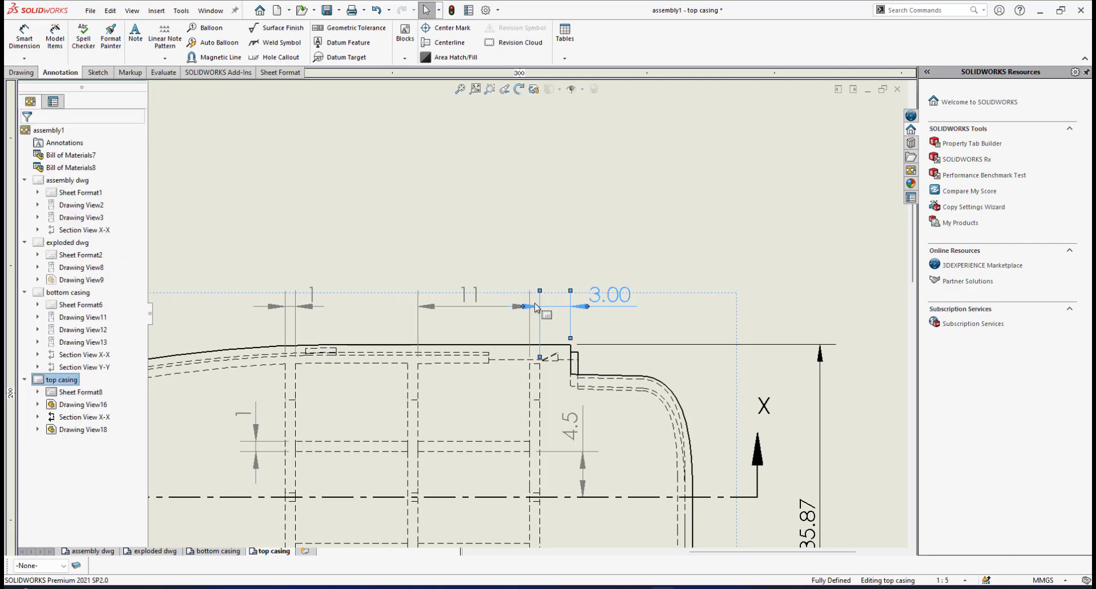
Replace the spacing dimension between the second and third vertical ribs with one between the first and second, arrows inside, aligned with the other rib dimensions
left_click(493, 310)
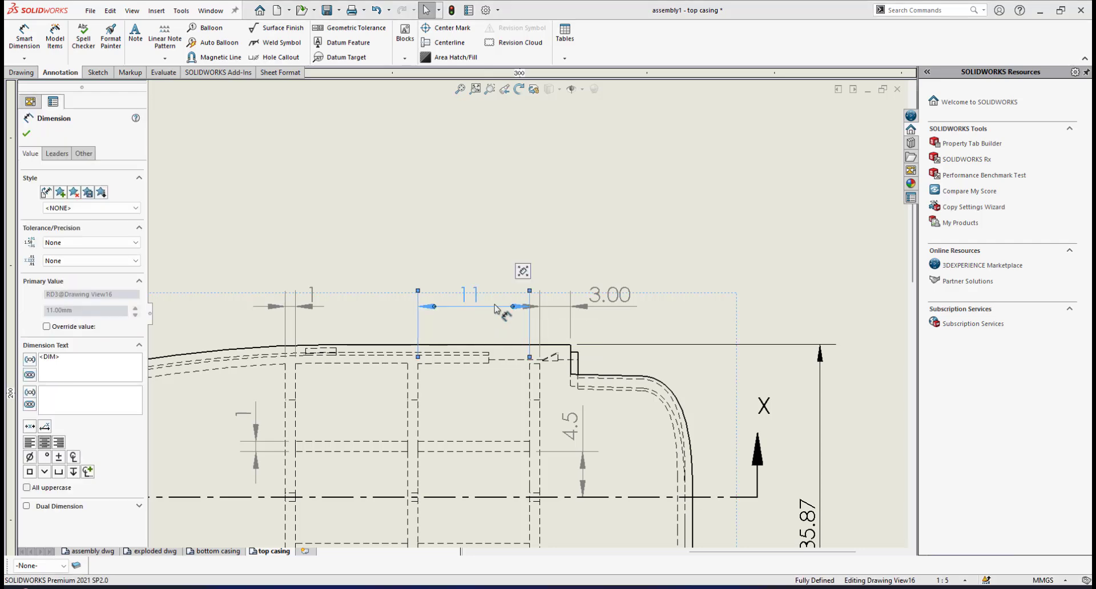
key("Delete")
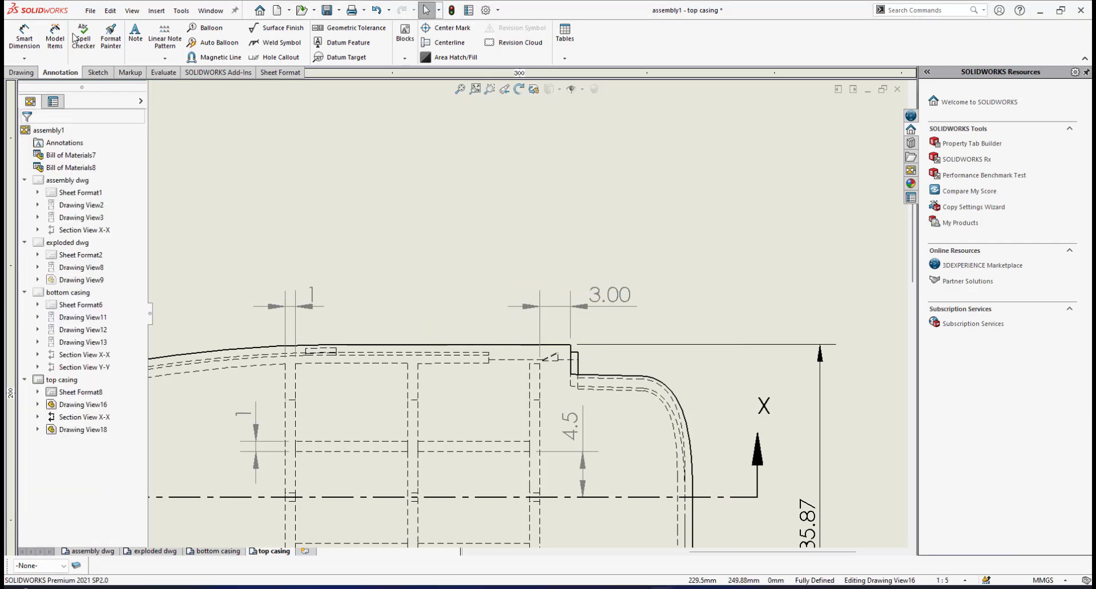
left_click(12, 40)
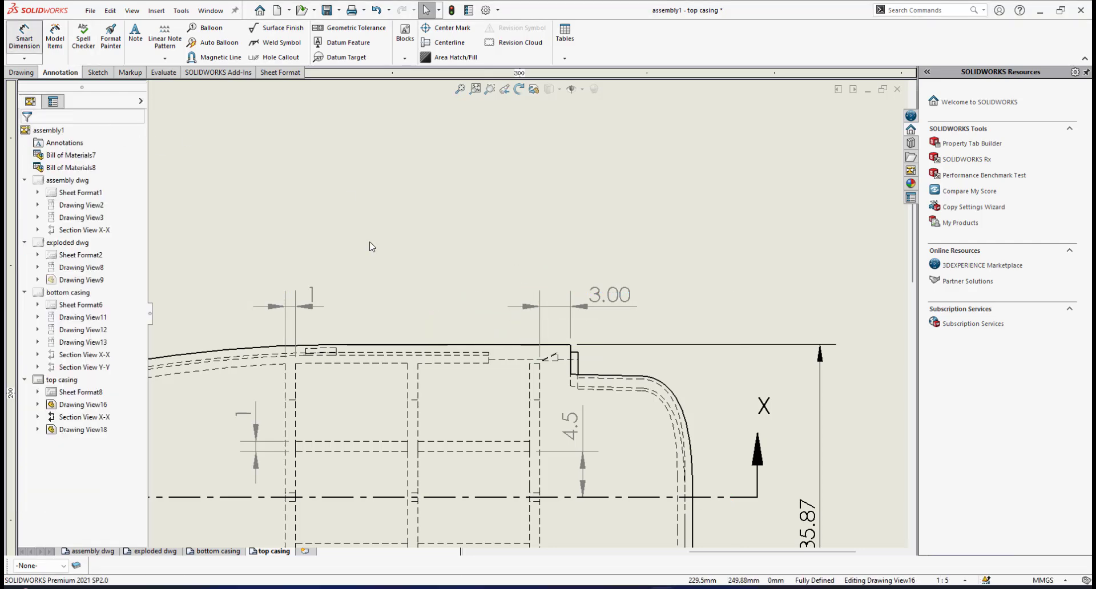
left_click(296, 386)
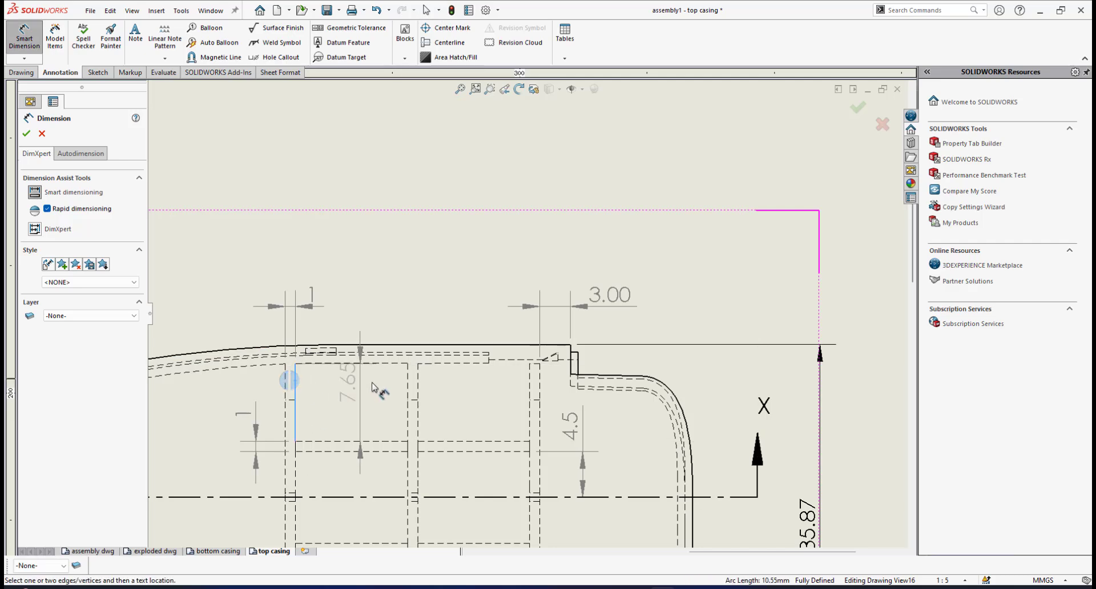
left_click(408, 386)
left_click(354, 258)
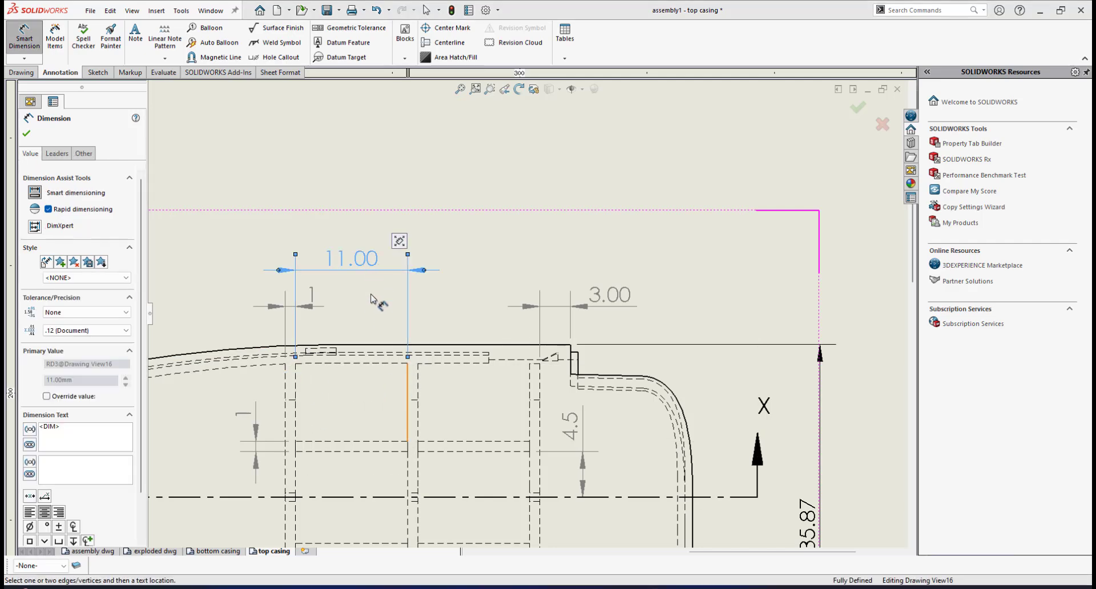
left_click_drag(367, 260, 368, 300)
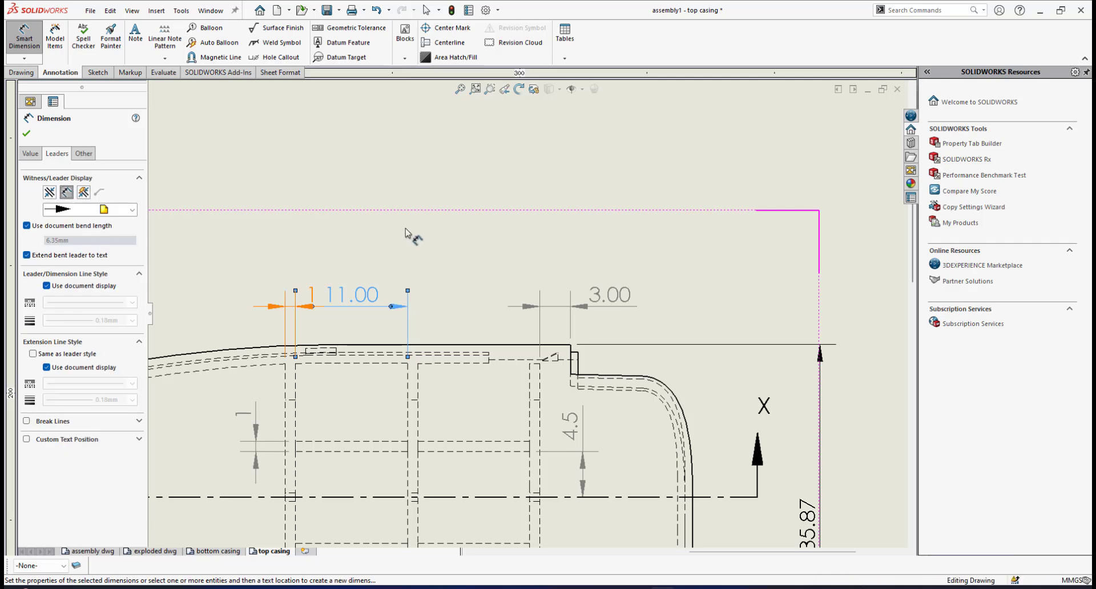
Set the precision of the spacing dimension between the first two vertical ribs to None and save the drawing
left_click(27, 154)
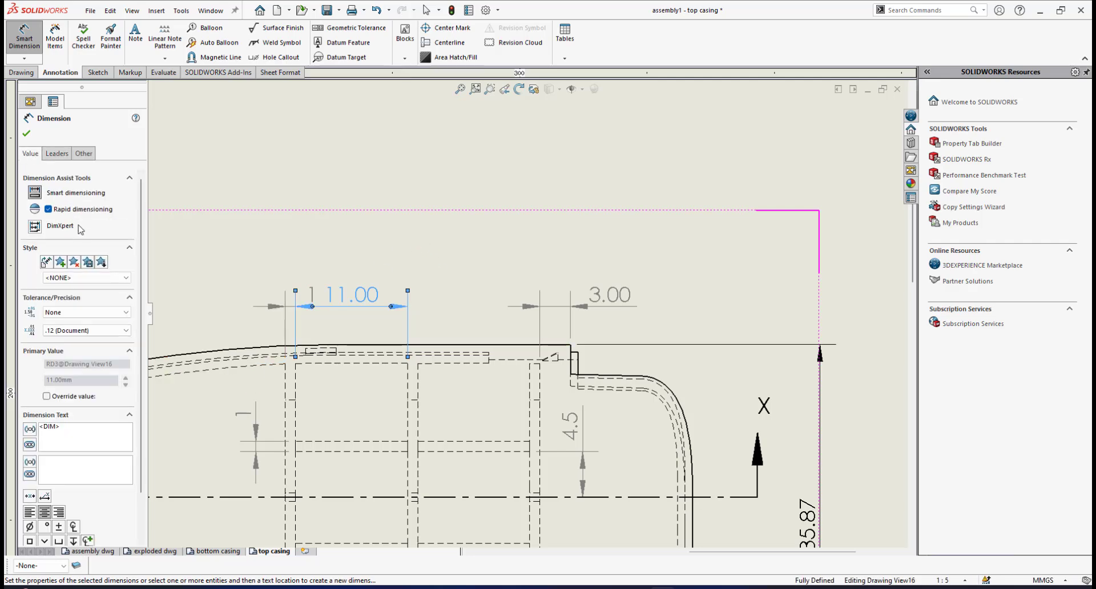
left_click(85, 331)
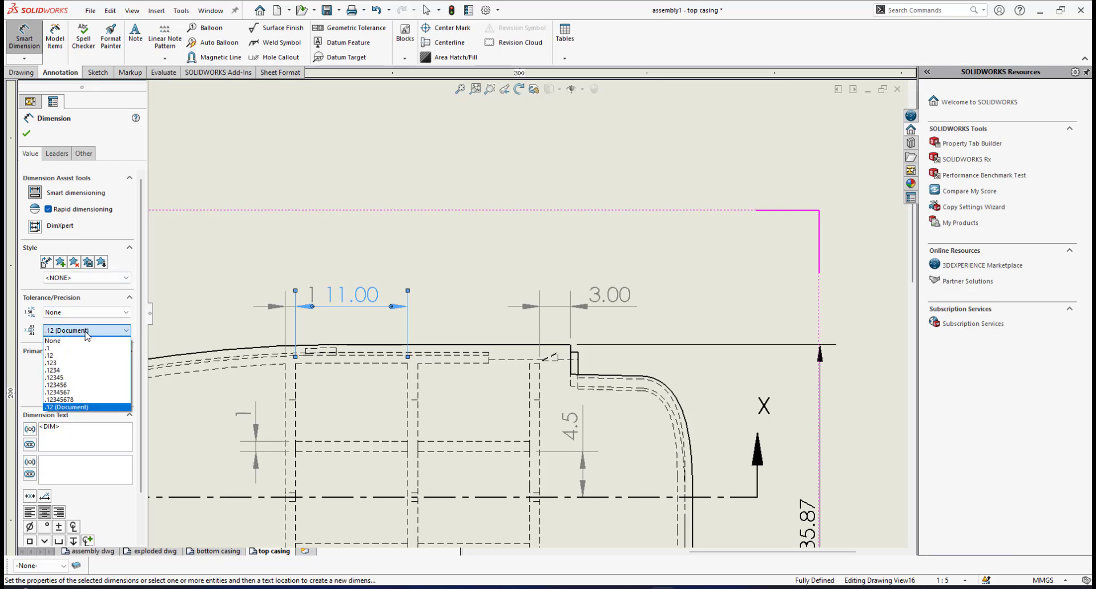
left_click(85, 340)
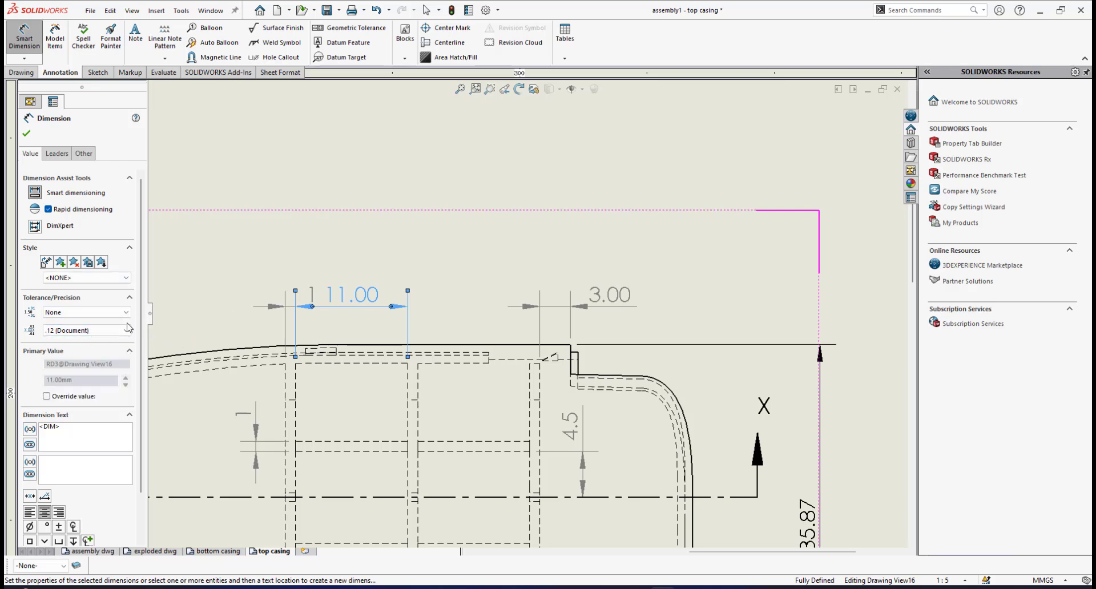
left_click(68, 330)
left_click(65, 343)
left_click(356, 142)
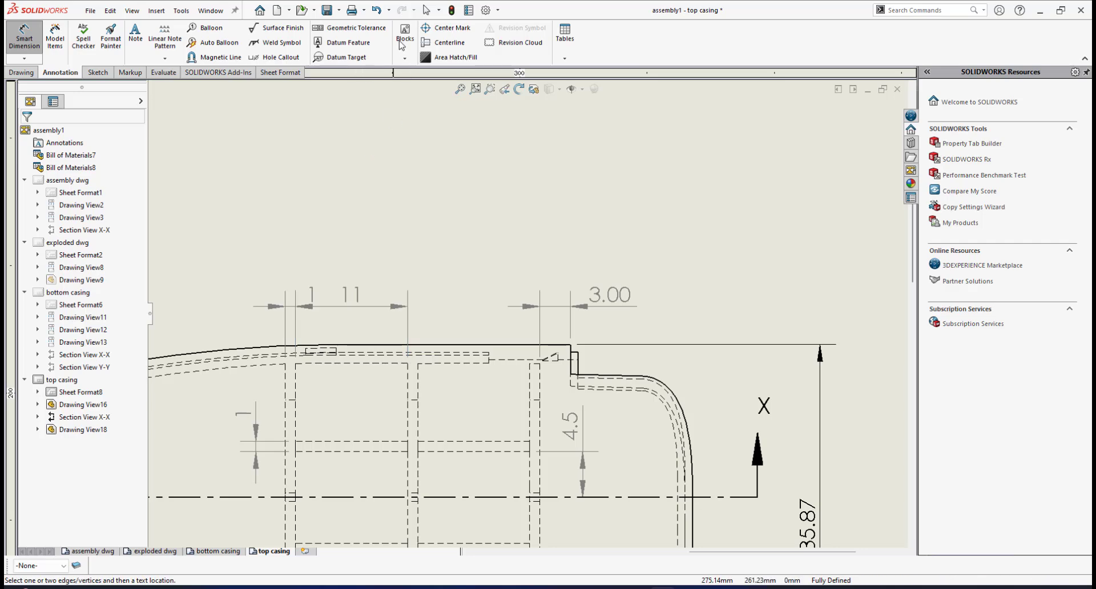
left_click(327, 10)
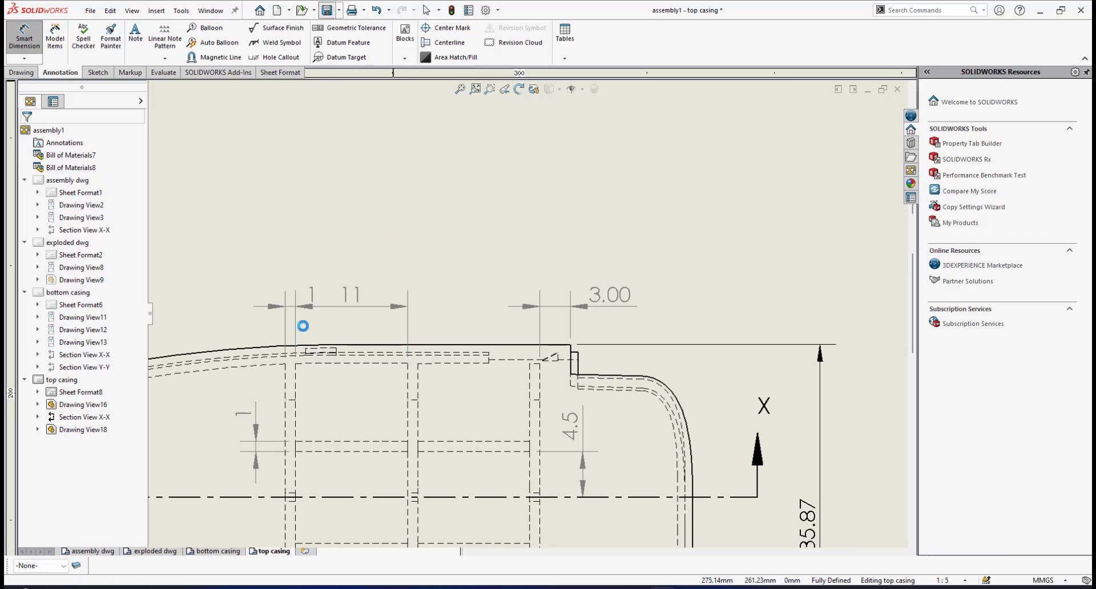
Shift the first grid rib's thickness text outside its extension lines, away from the adjacent spacing dimension, and save the drawing
left_click_drag(312, 294, 280, 292)
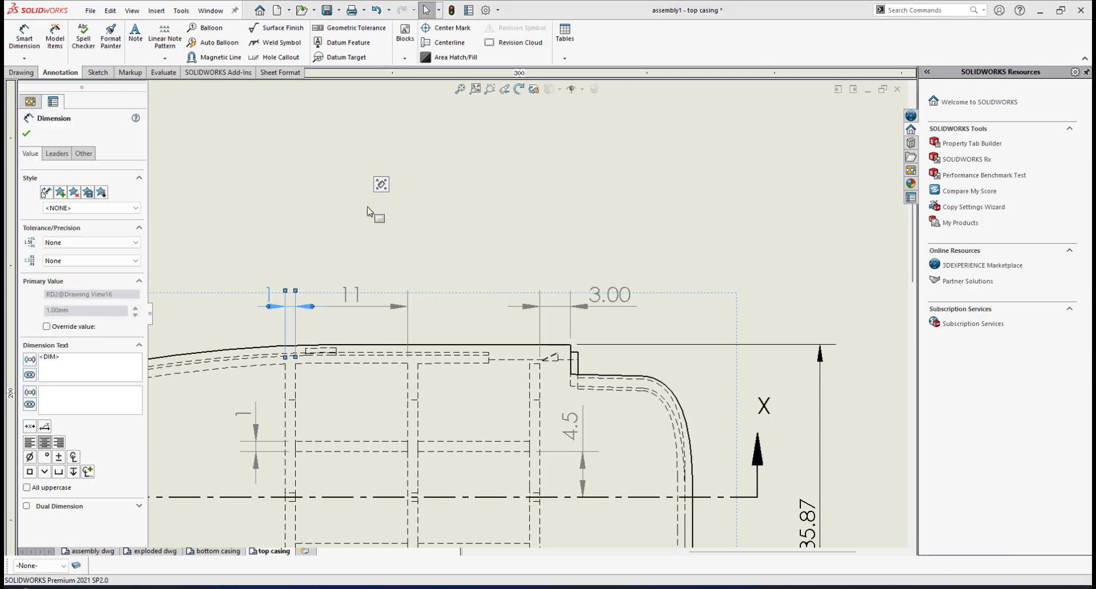
left_click(208, 176)
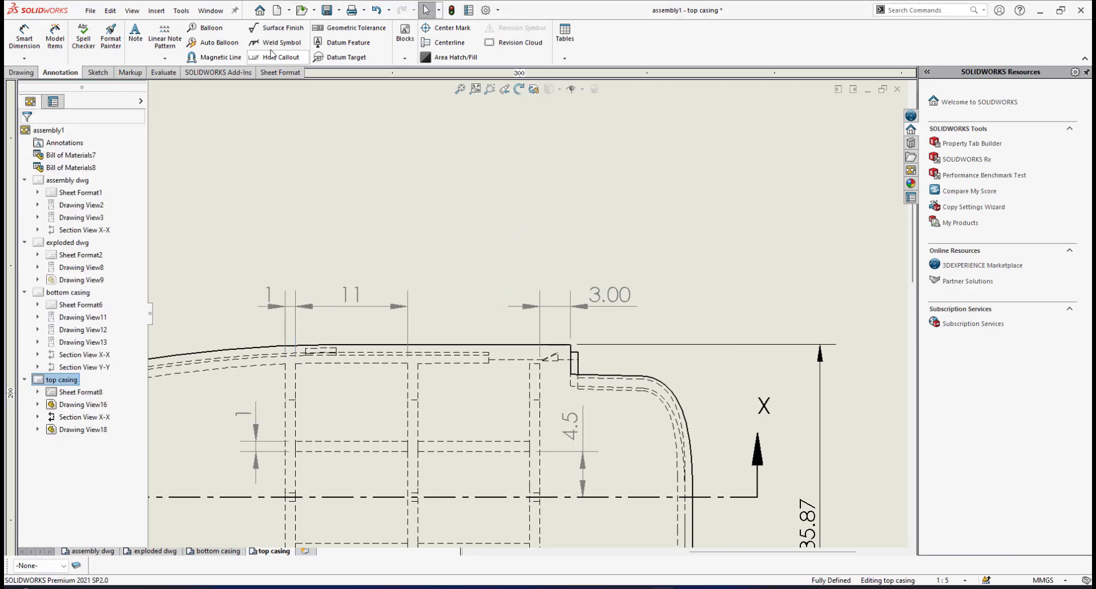
left_click(326, 11)
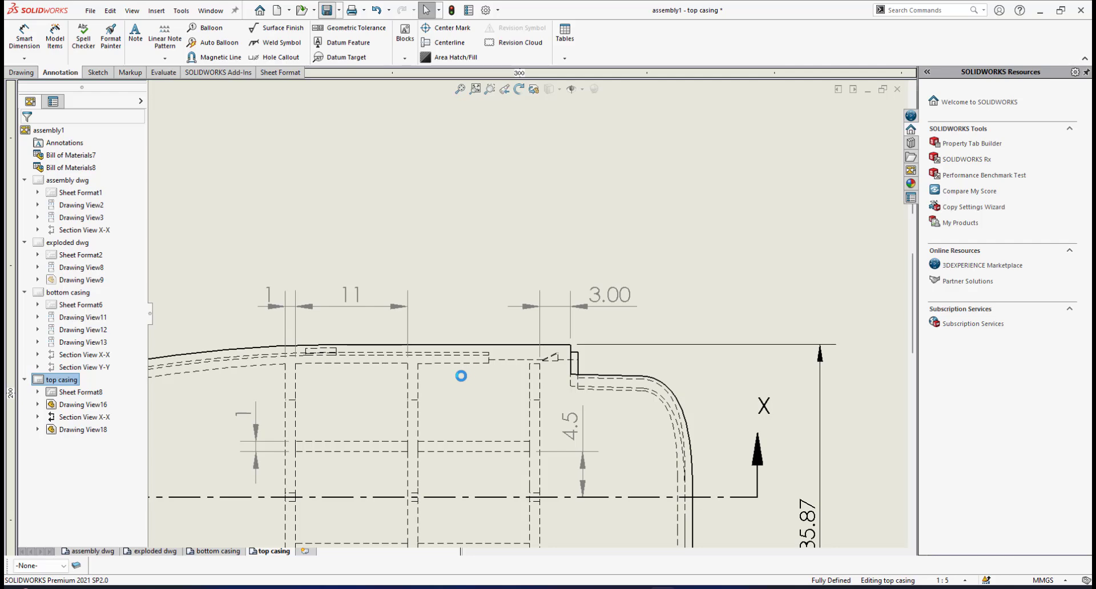
Dimension the top view's distance from the casing's narrow end to the lone rib, placed above the outline level with the other rib dimensions
scroll(461, 374, "up", 3)
scroll(436, 394, "down", 2)
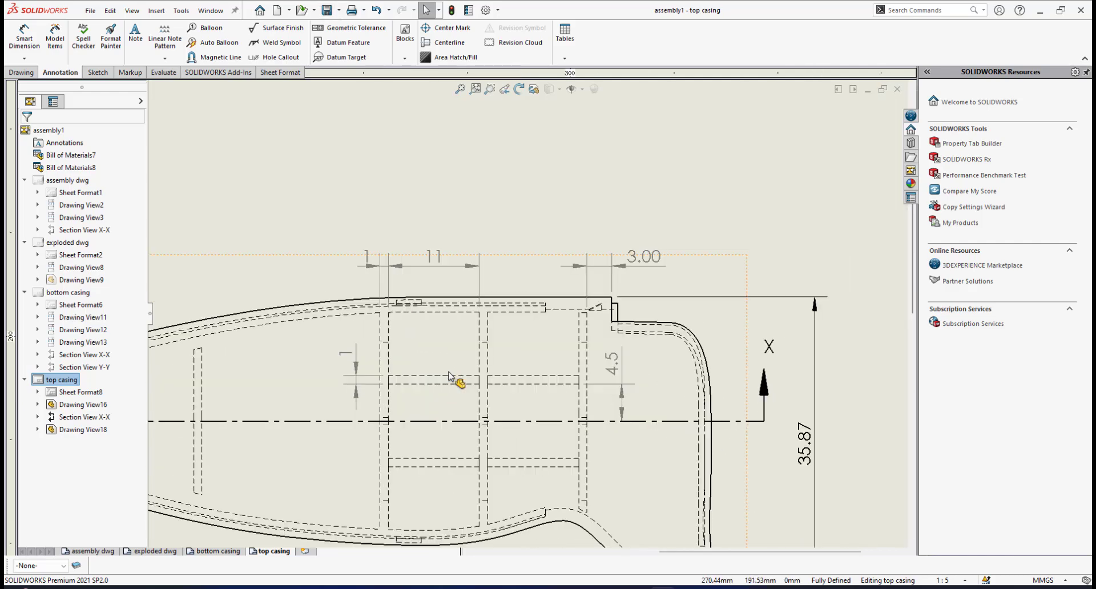
scroll(448, 374, "down", 1)
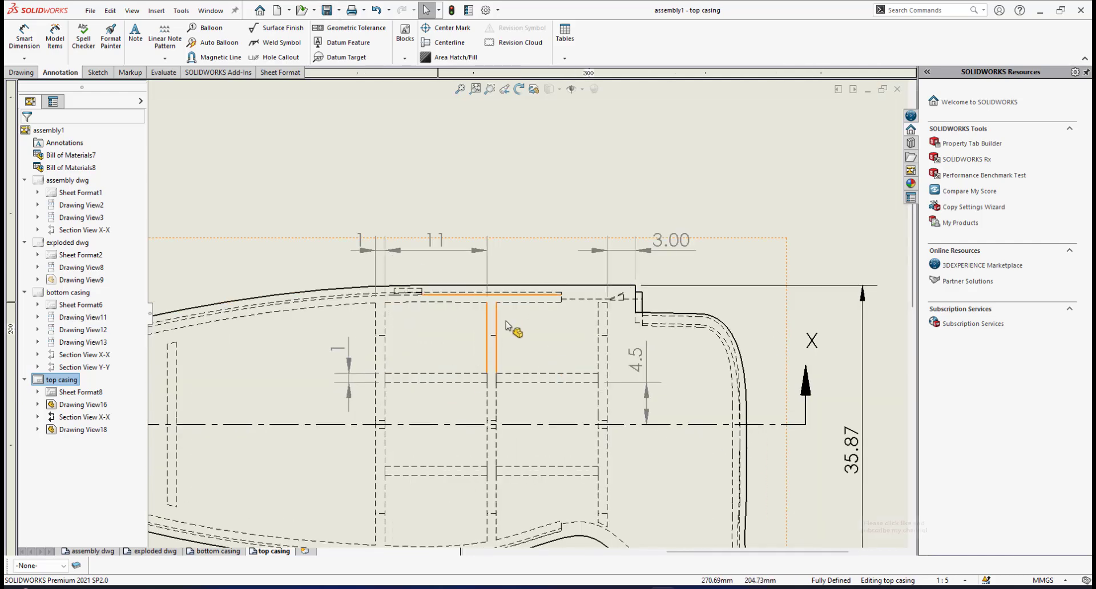
scroll(517, 349, "up", 2)
scroll(512, 344, "up", 6)
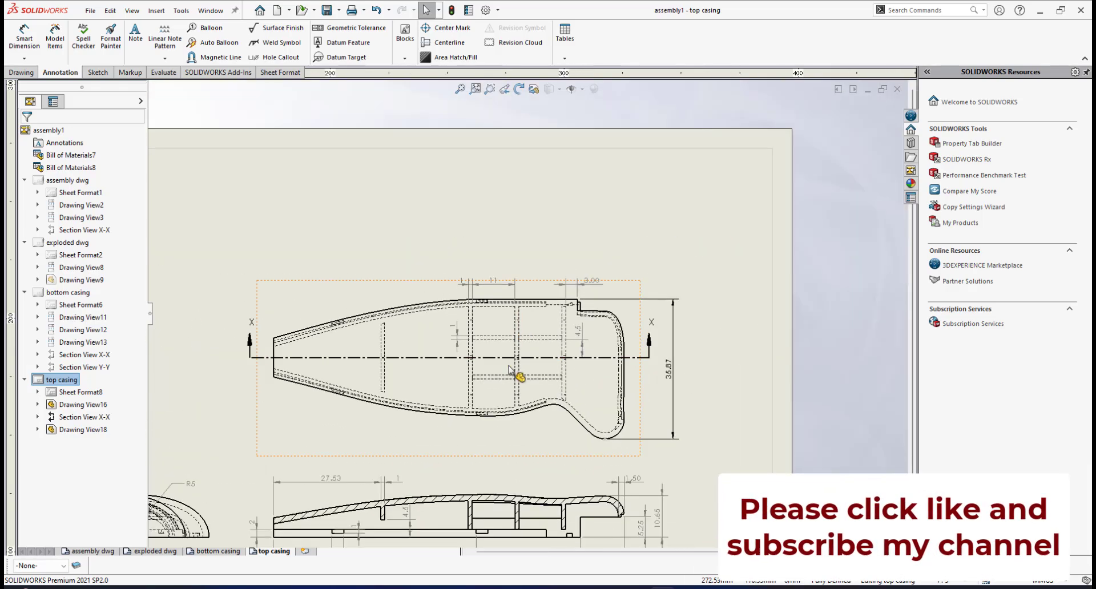
scroll(524, 378, "down", 3)
scroll(526, 399, "down", 3)
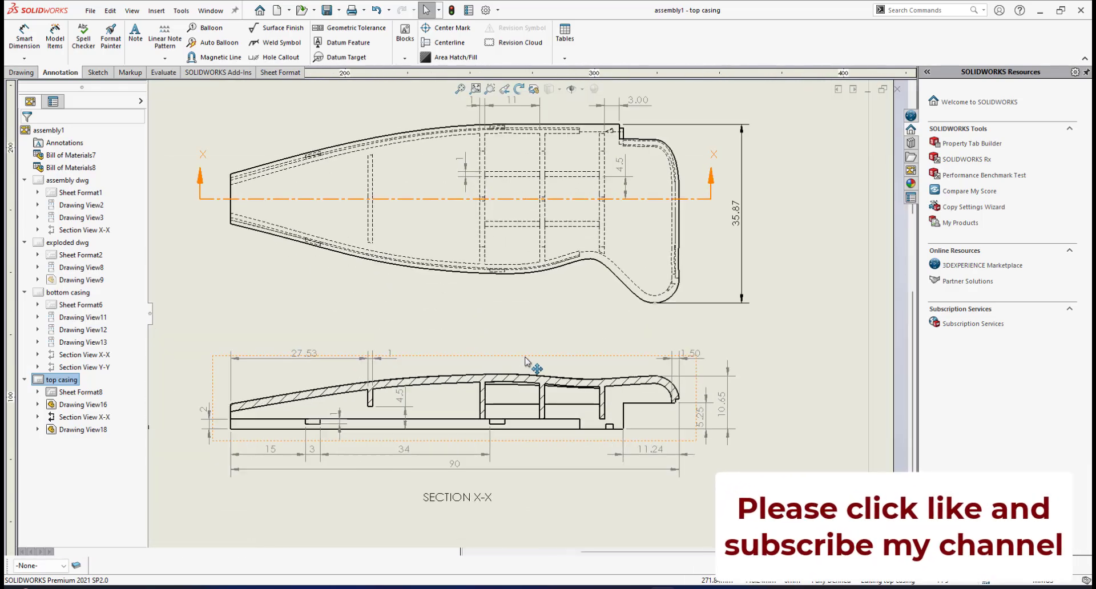
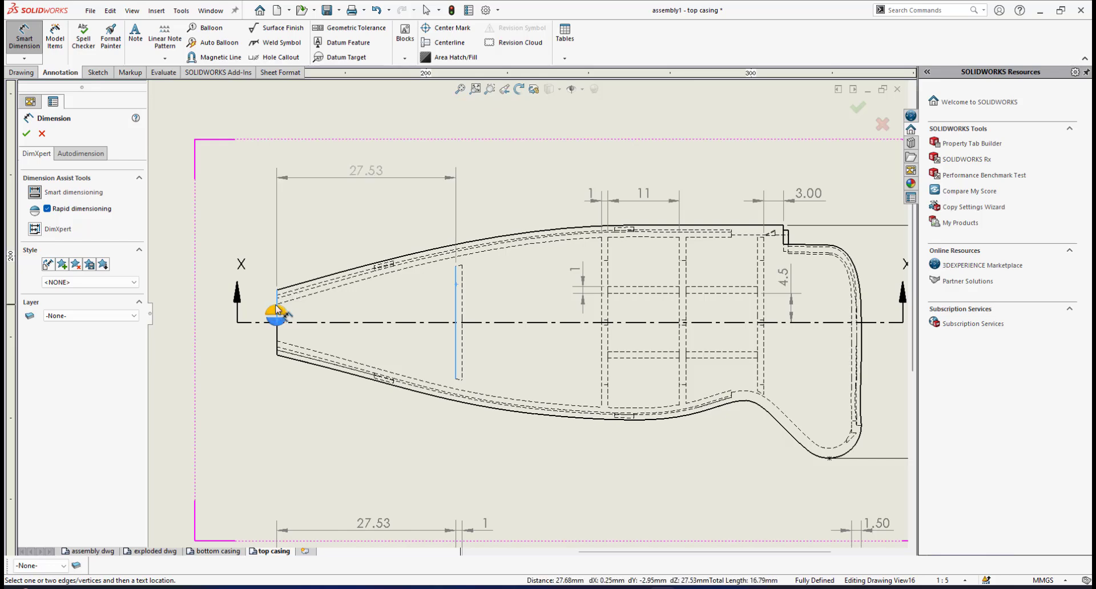
left_click(279, 312)
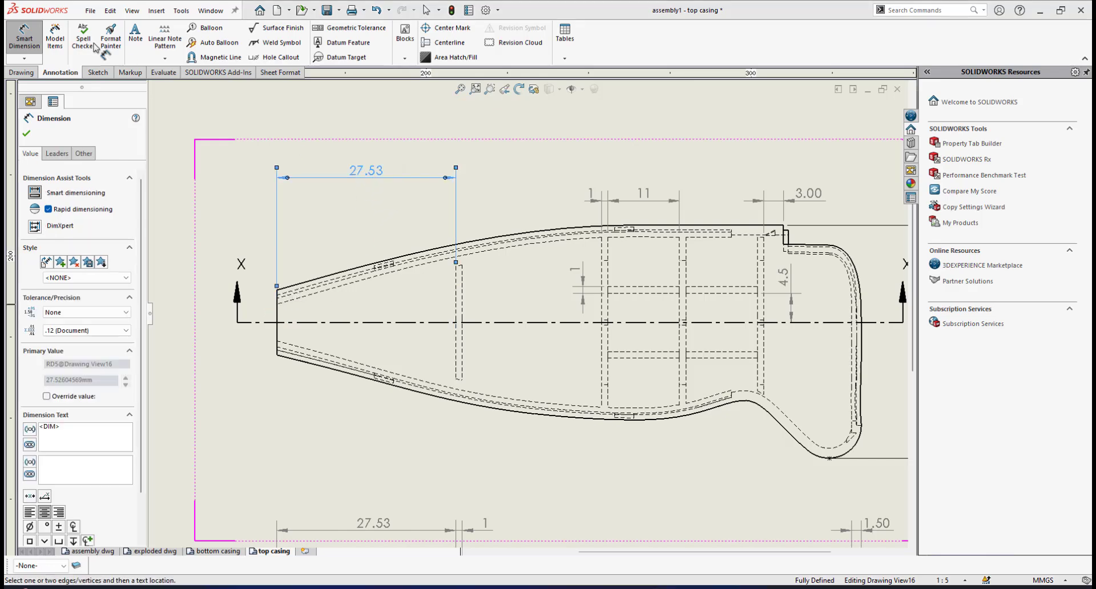
left_click(26, 133)
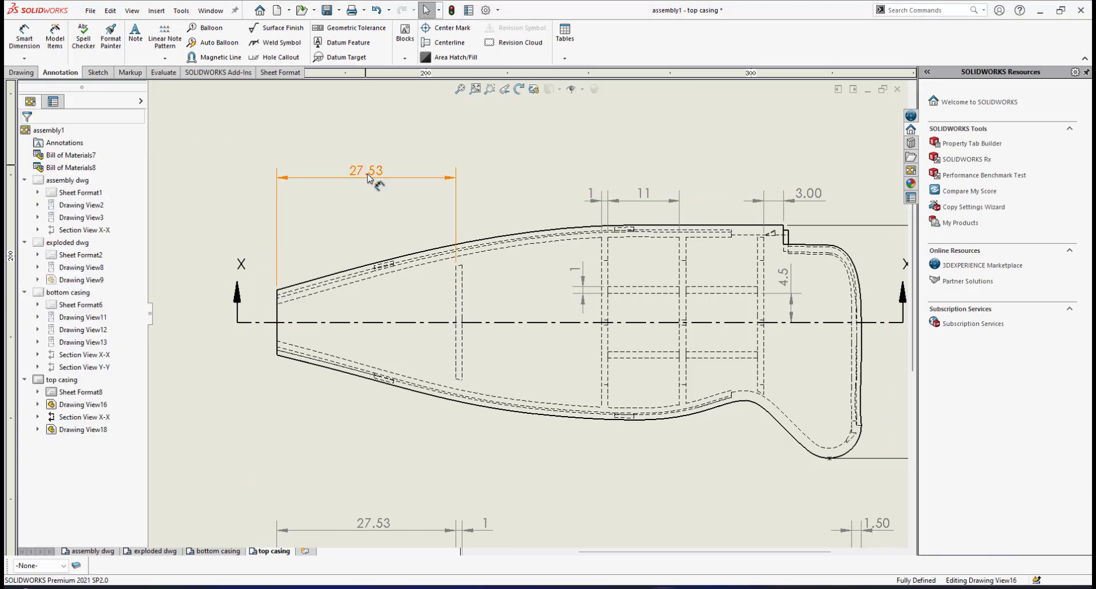
mouse_move(368, 178)
left_mouse_down()
mouse_move(368, 215)
mouse_move(365, 193)
left_mouse_up()
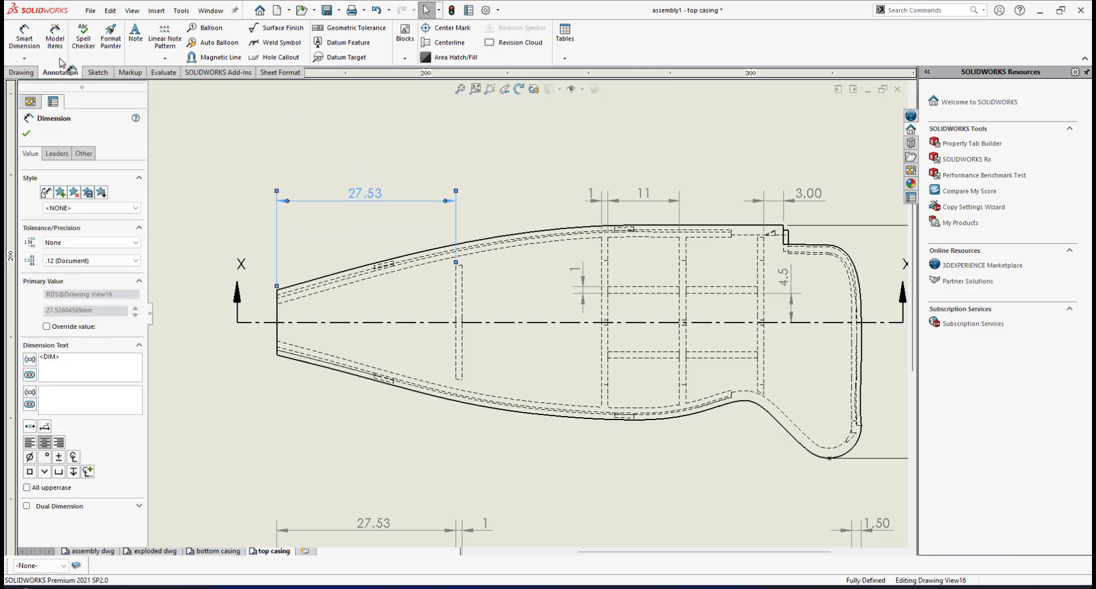
Dimension the lone rib's thickness in the top view and place it just below the casing's outline
key("Return")
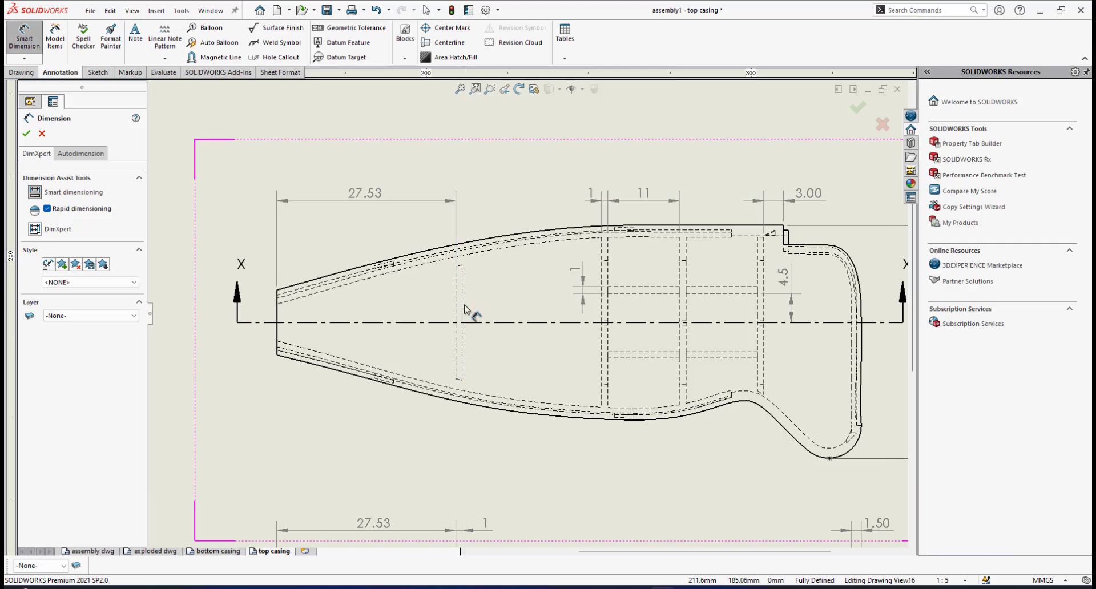
left_click(460, 299)
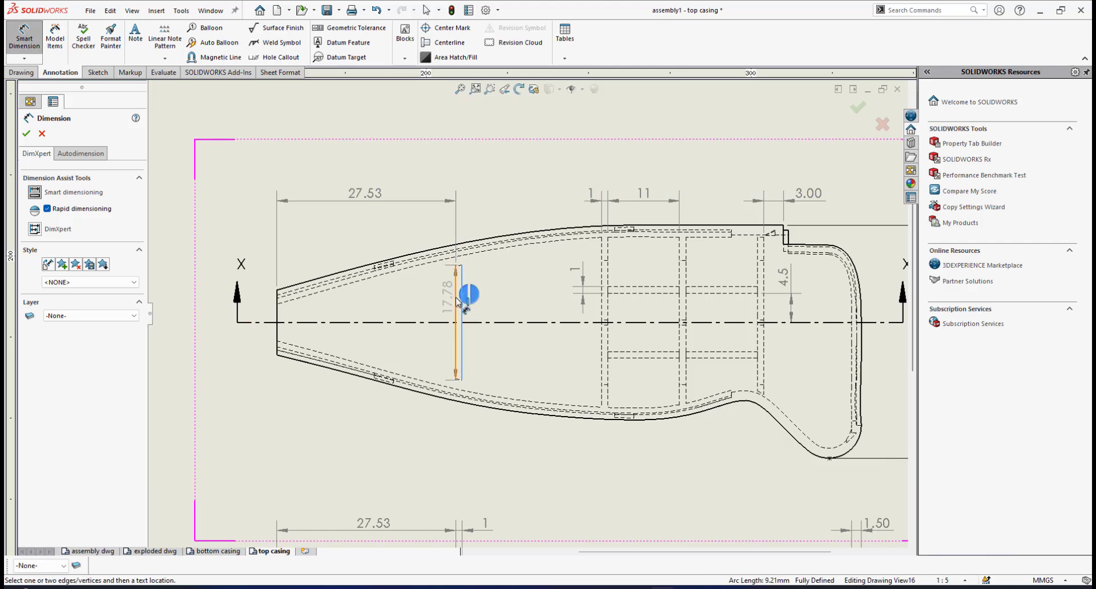
left_click(457, 301)
left_click(457, 305)
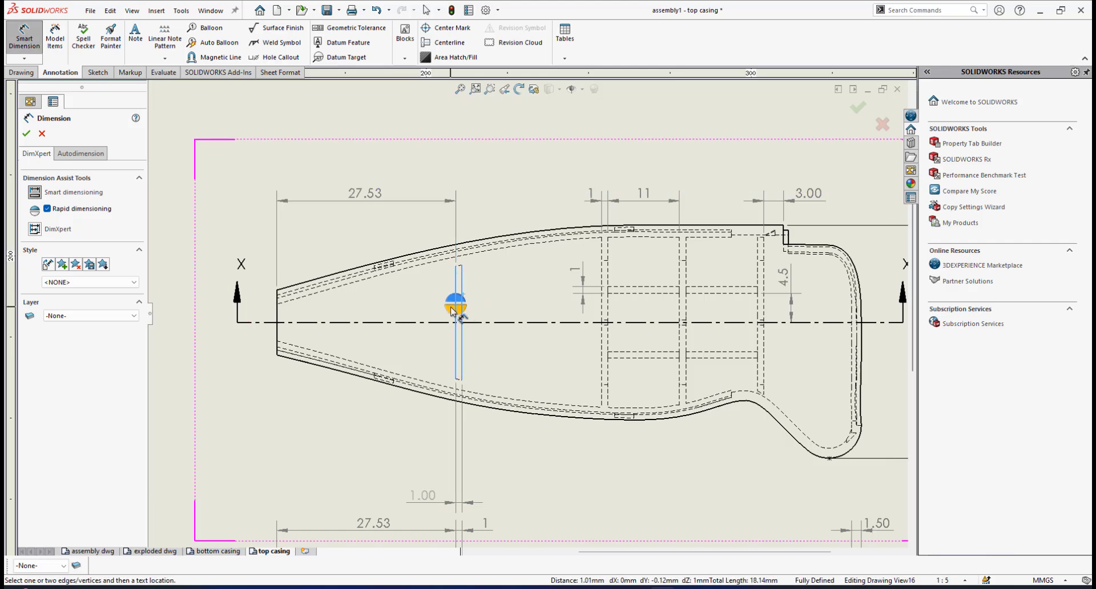
left_click(27, 136)
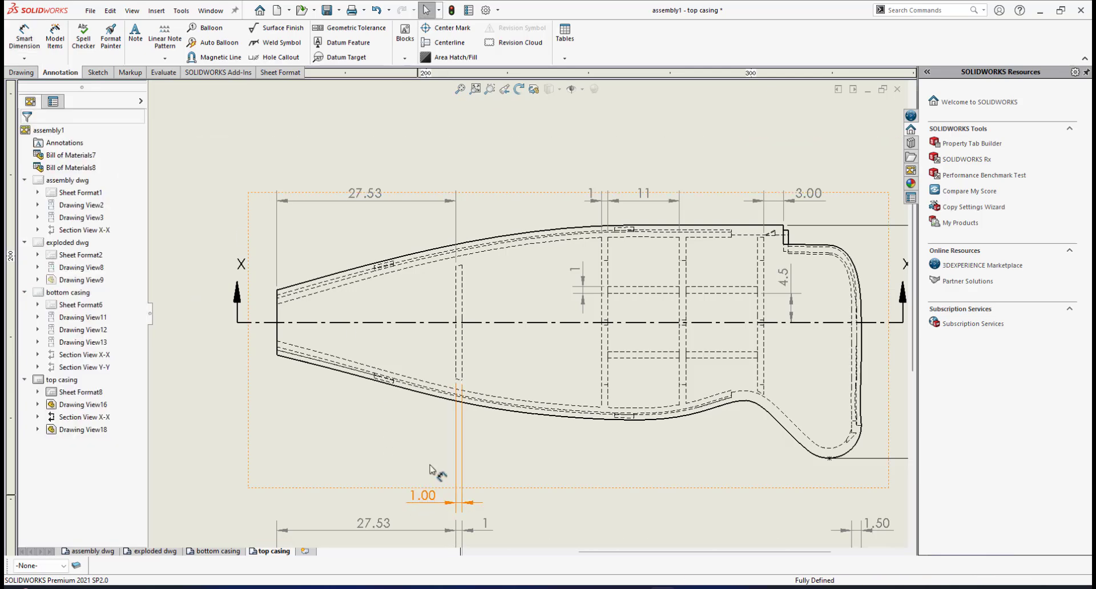
left_click_drag(428, 492, 435, 419)
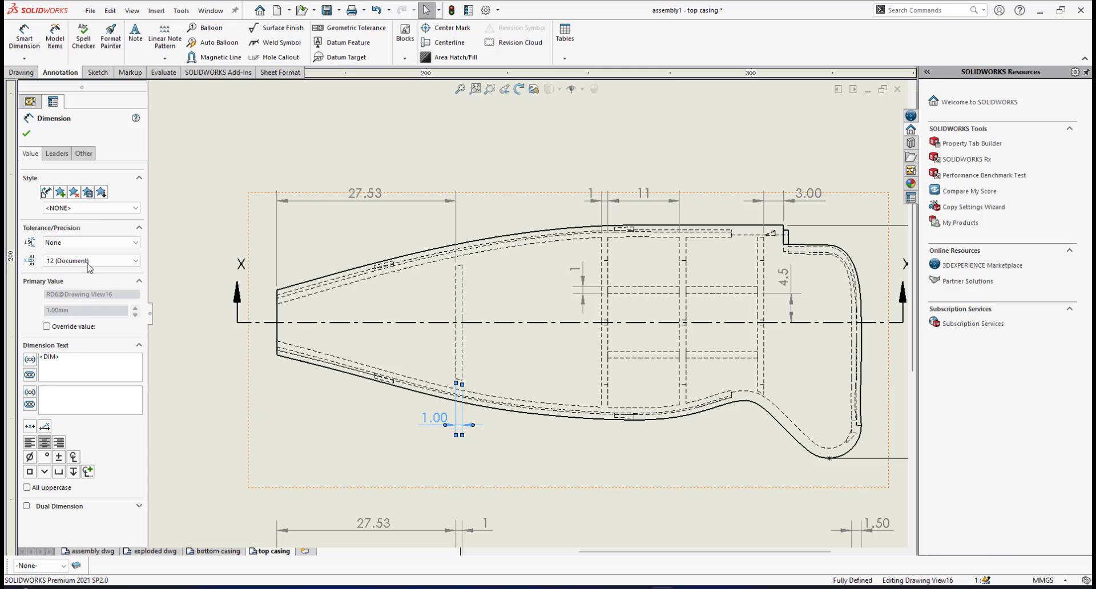
Set the lone rib's thickness dimension precision to None
left_click(91, 260)
left_click(88, 271)
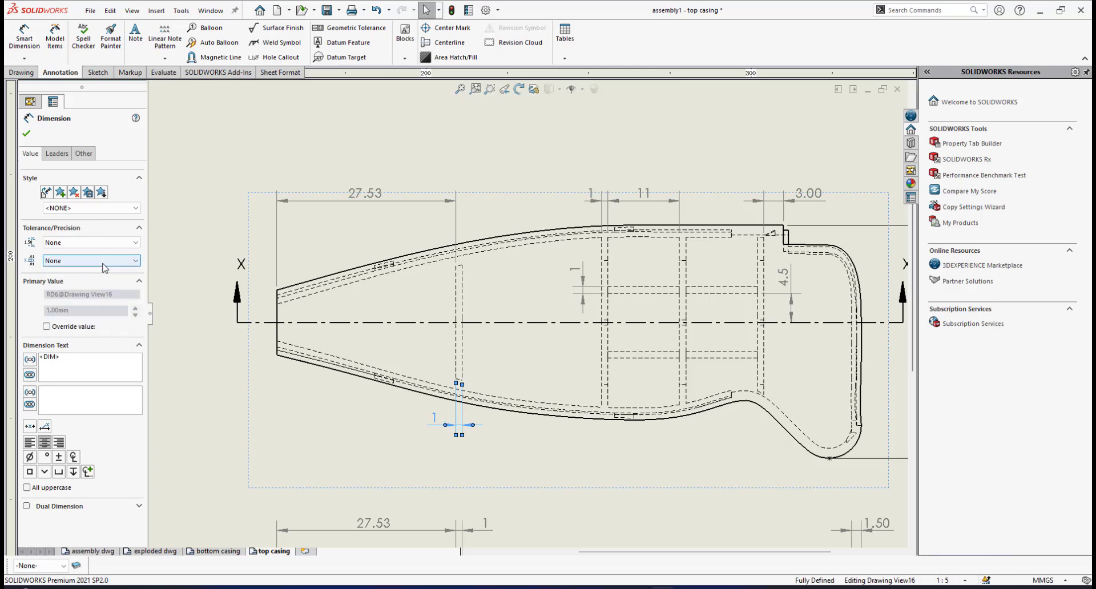
left_click(27, 134)
Nudge the lone rib's thickness text closer to its extension lines and save the drawing
scroll(443, 474, "down", 2)
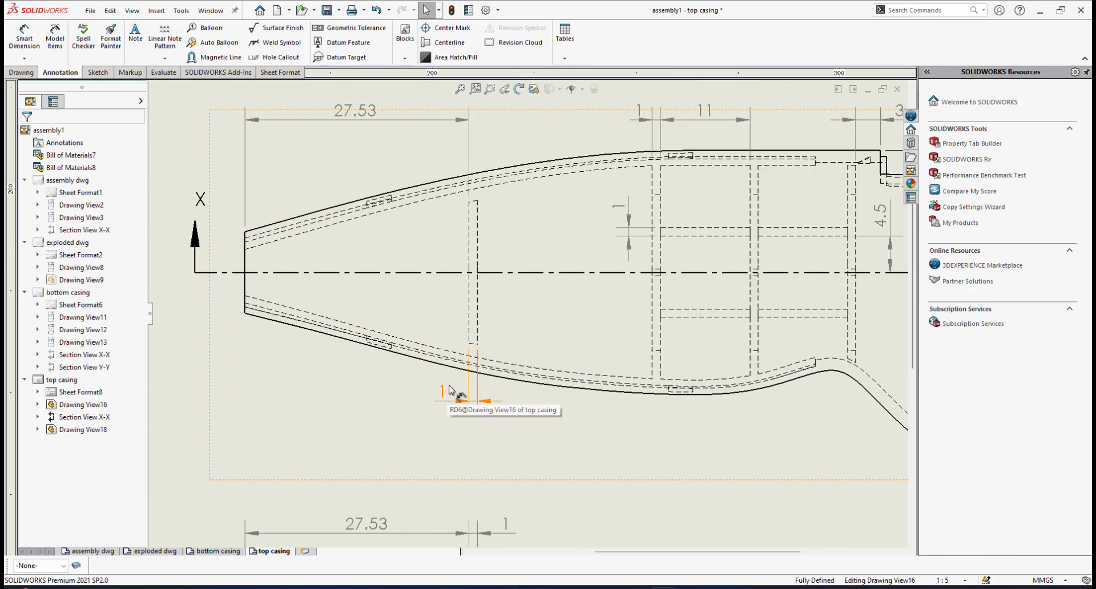
left_click(460, 391)
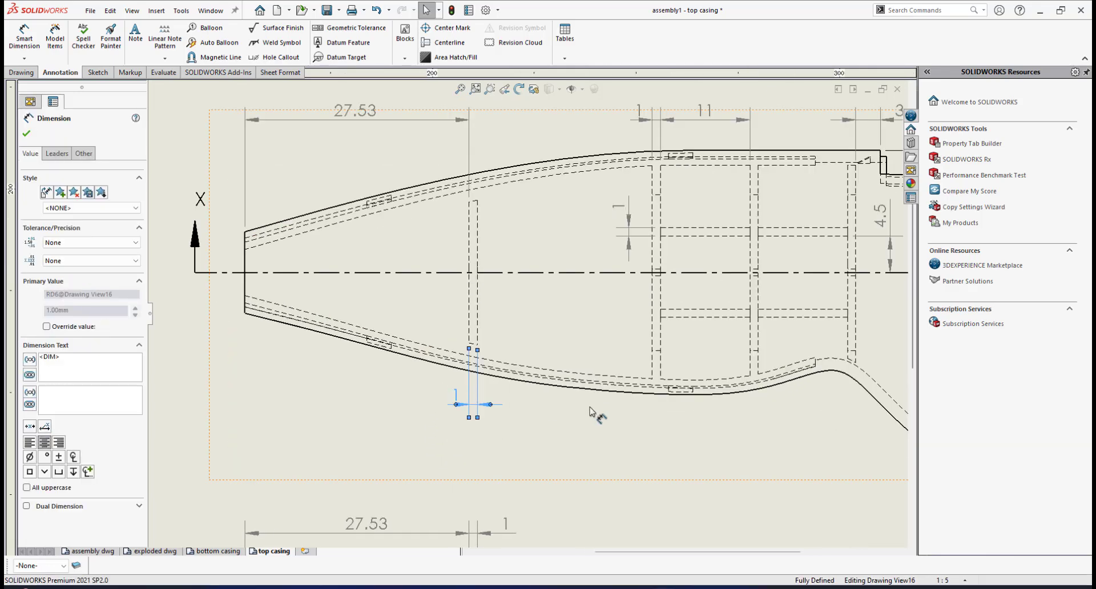
left_click(617, 429)
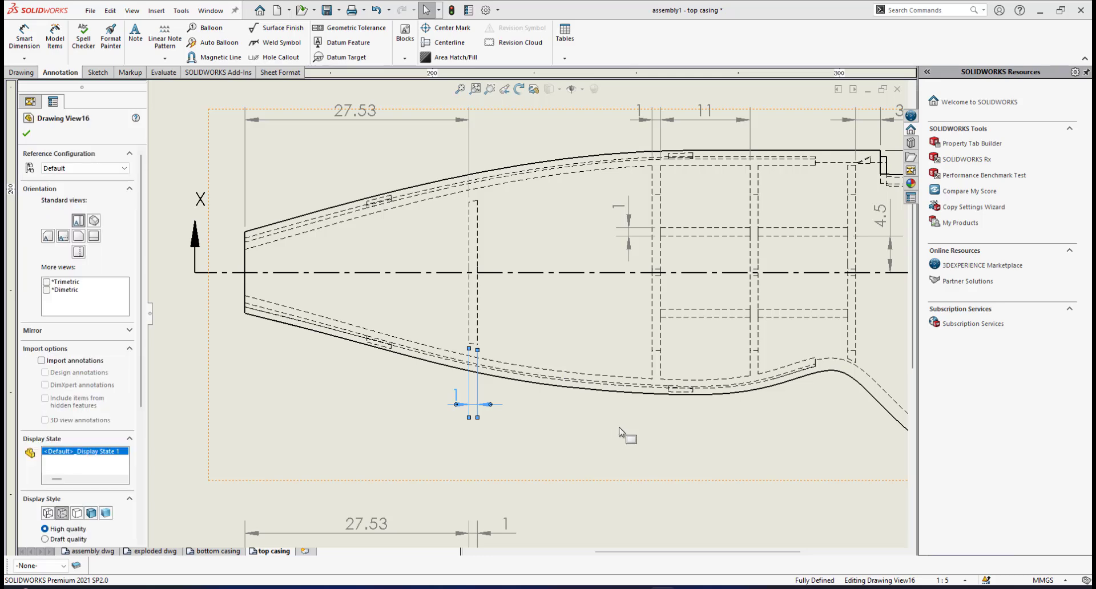
scroll(617, 428, "up", 4)
scroll(584, 239, "down", 1)
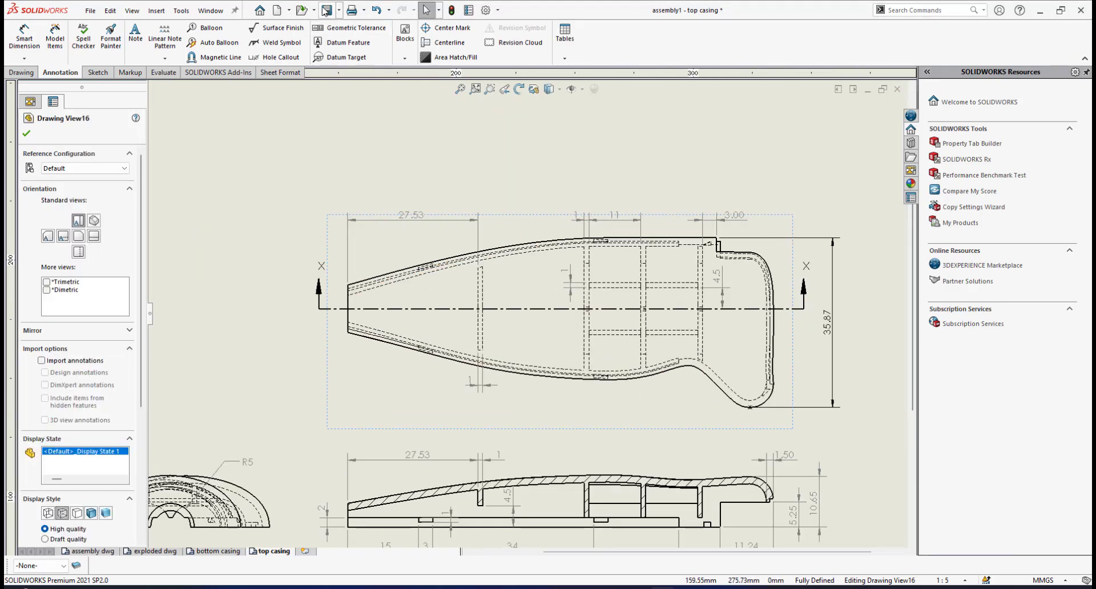
left_click(326, 10)
scroll(591, 298, "up", 3)
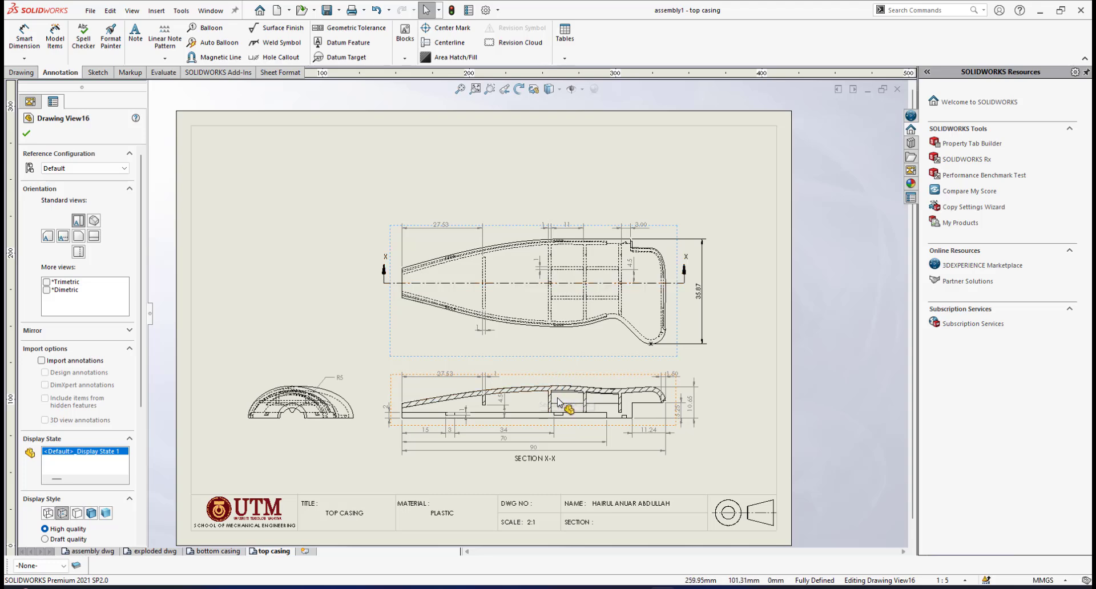
scroll(556, 365, "down", 3)
scroll(569, 341, "down", 1)
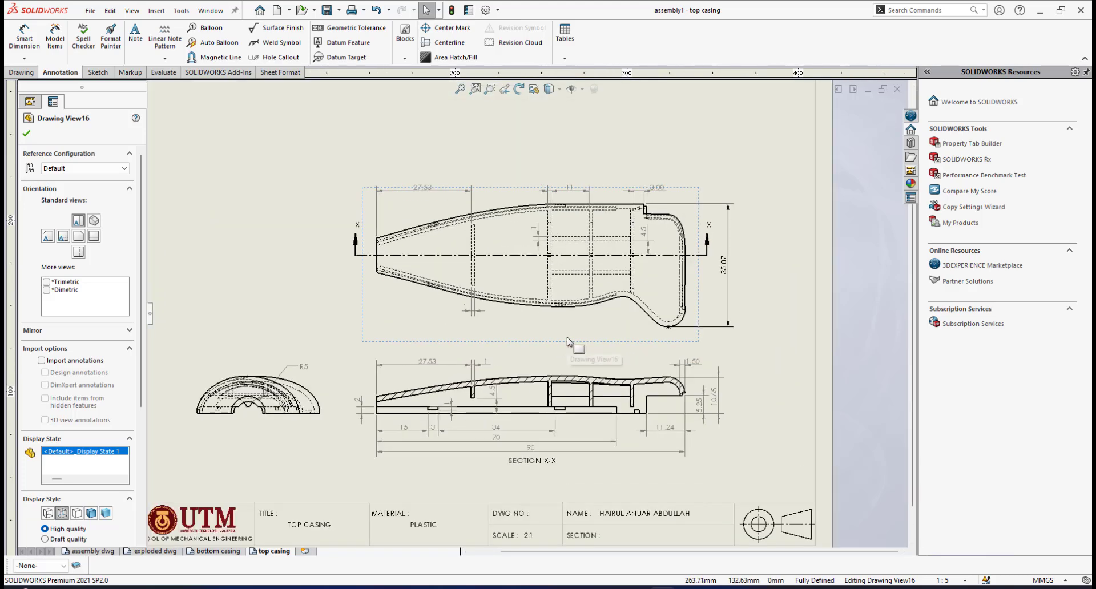
scroll(571, 349, "down", 1)
scroll(467, 240, "up", 1)
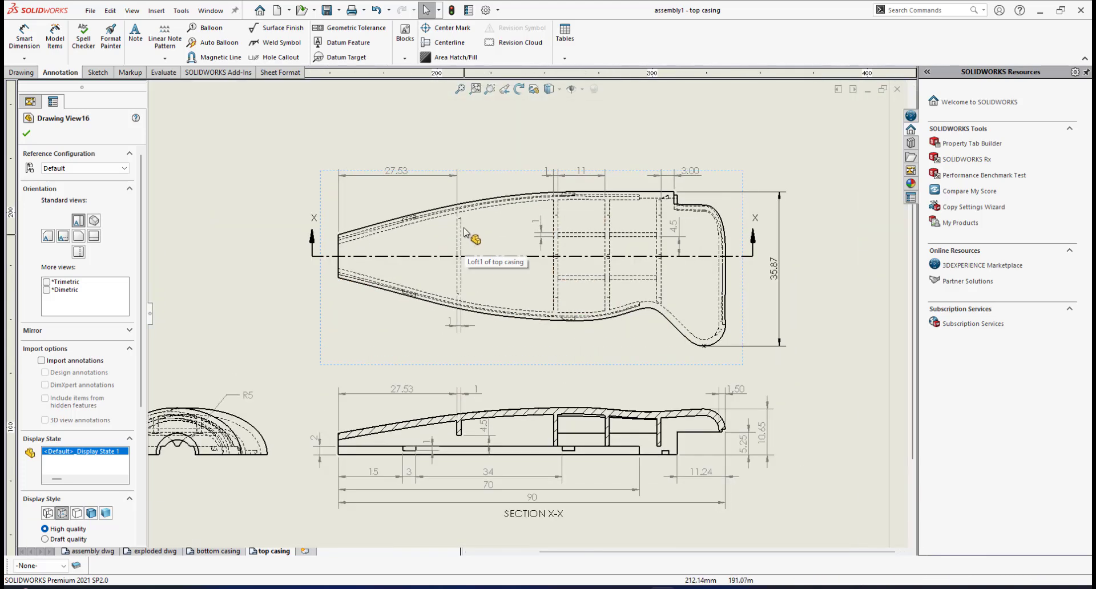
Examine the dimensioned top view, section X-X and the end view for features that still need detailing
scroll(477, 274, "up", 1)
scroll(505, 341, "down", 1)
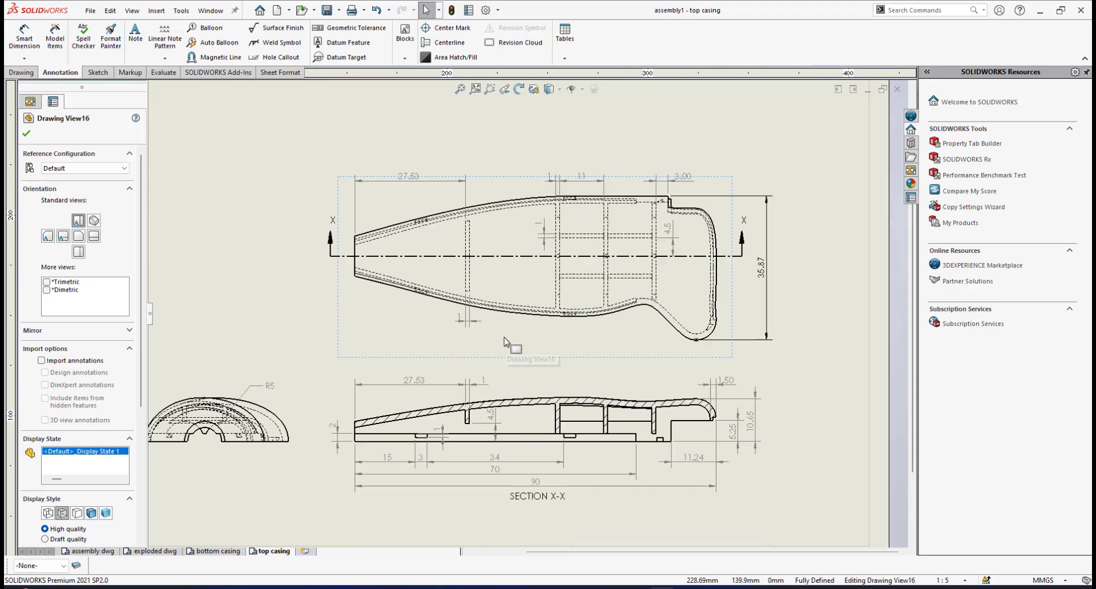
scroll(513, 339, "up", 1)
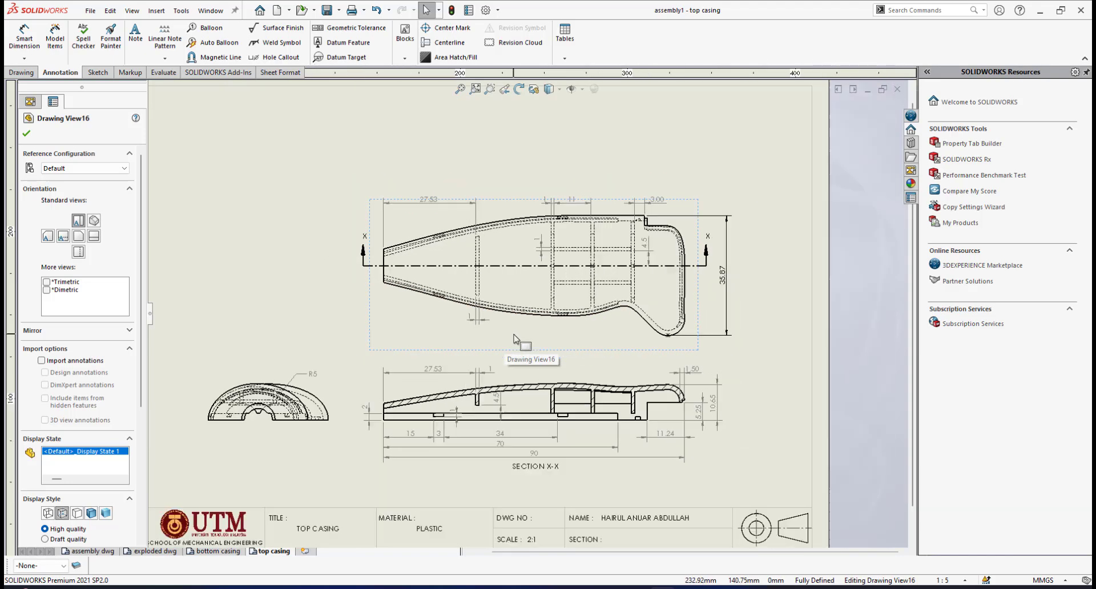
scroll(511, 311, "down", 1)
scroll(521, 337, "up", 2)
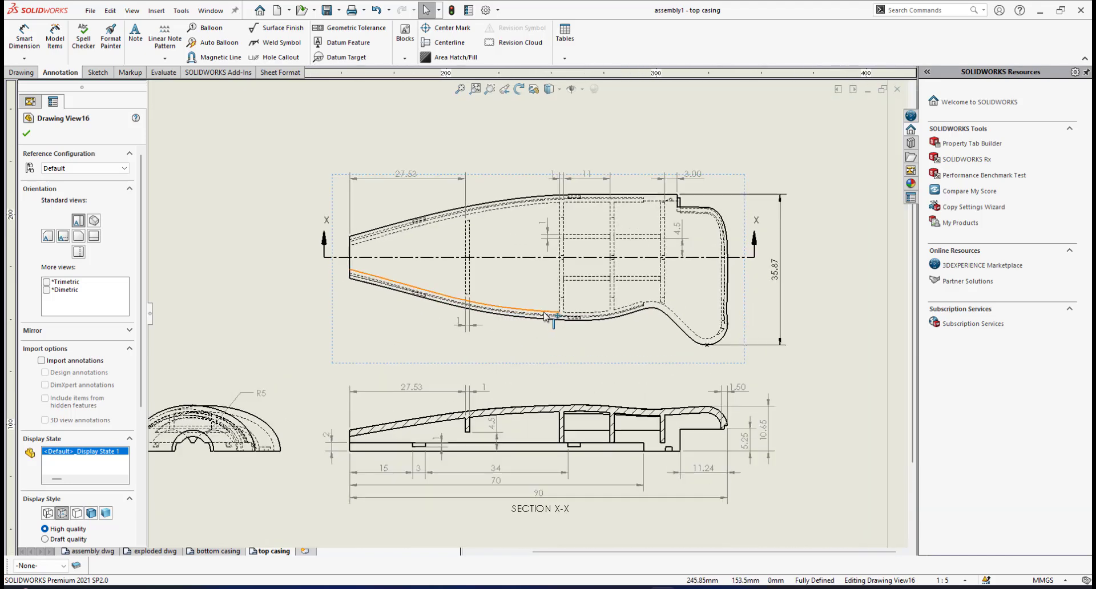
scroll(550, 321, "down", 1)
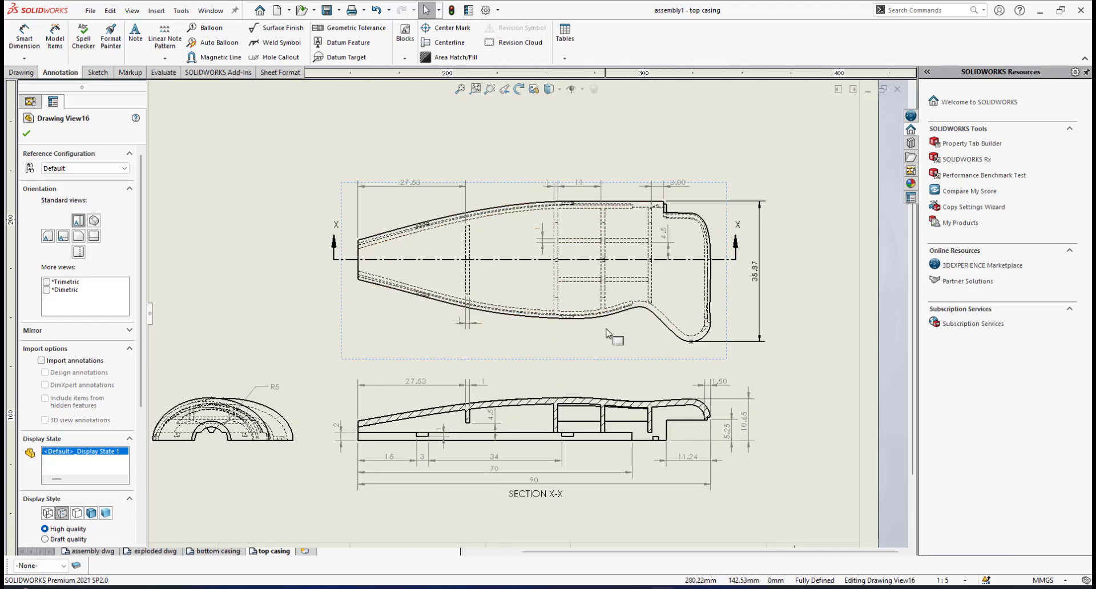
scroll(593, 285, "up", 1)
scroll(582, 288, "down", 2)
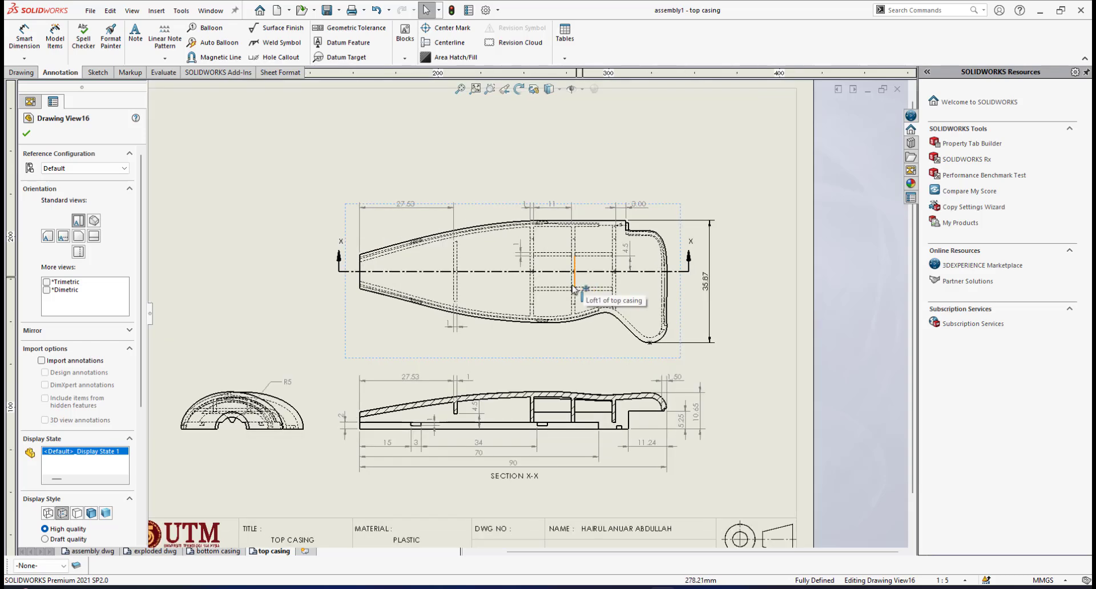
scroll(554, 290, "up", 1)
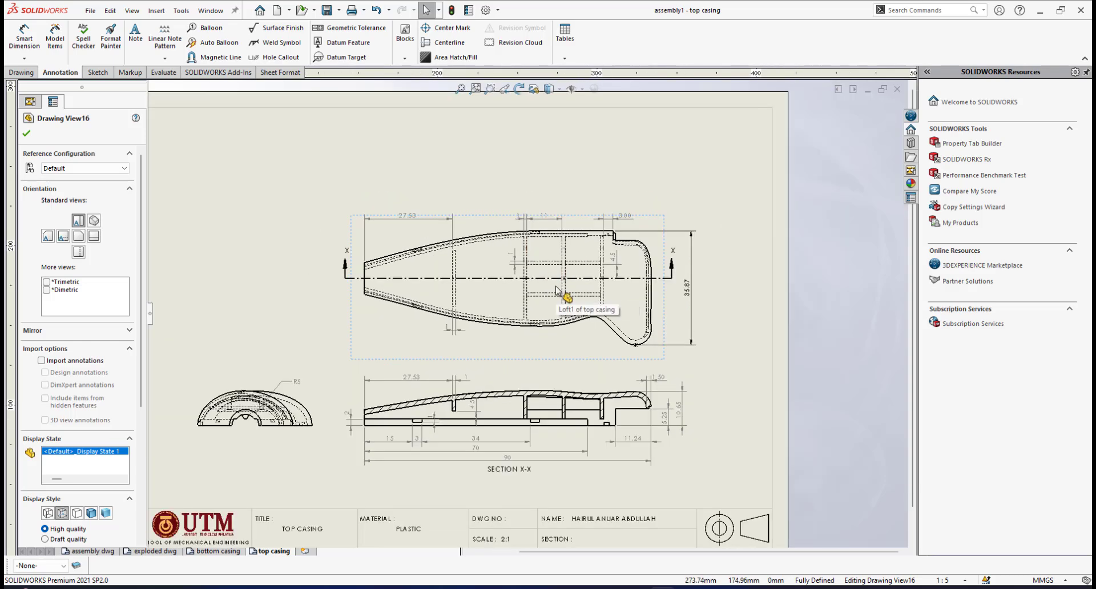
scroll(546, 291, "down", 1)
scroll(534, 291, "up", 1)
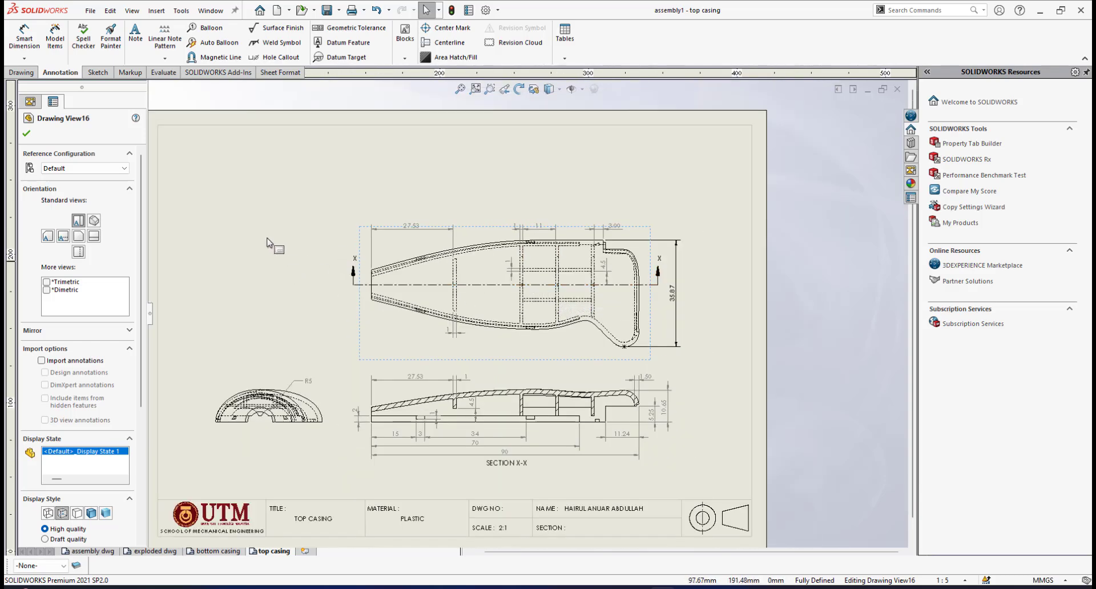
scroll(487, 295, "down", 1)
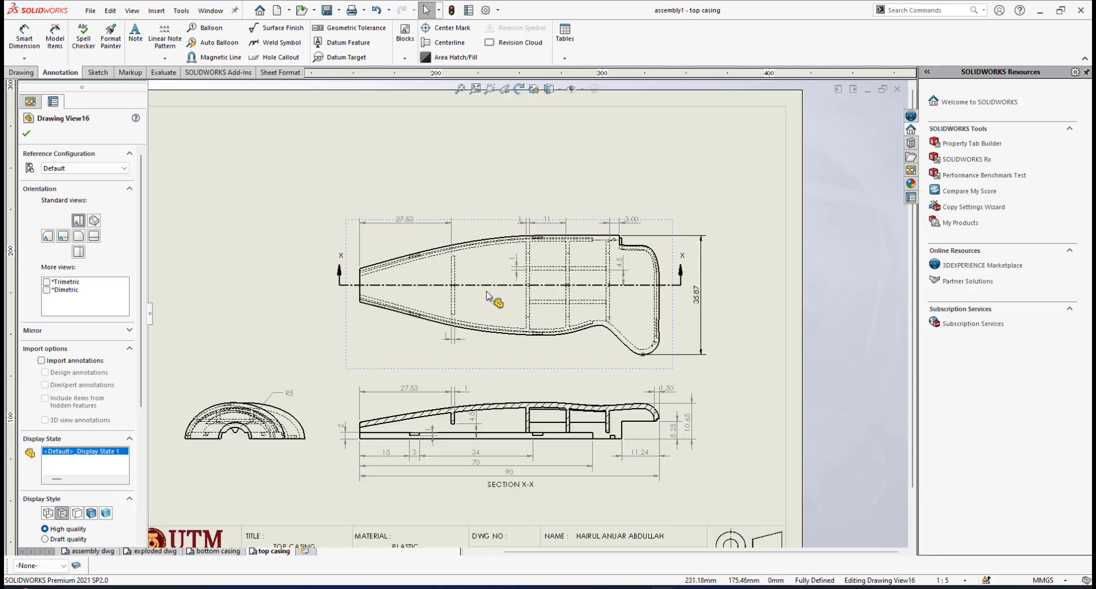
Create a section view from a vertical cutting line through the top view's rib grid and place it beside the casing's narrow end
left_click(20, 72)
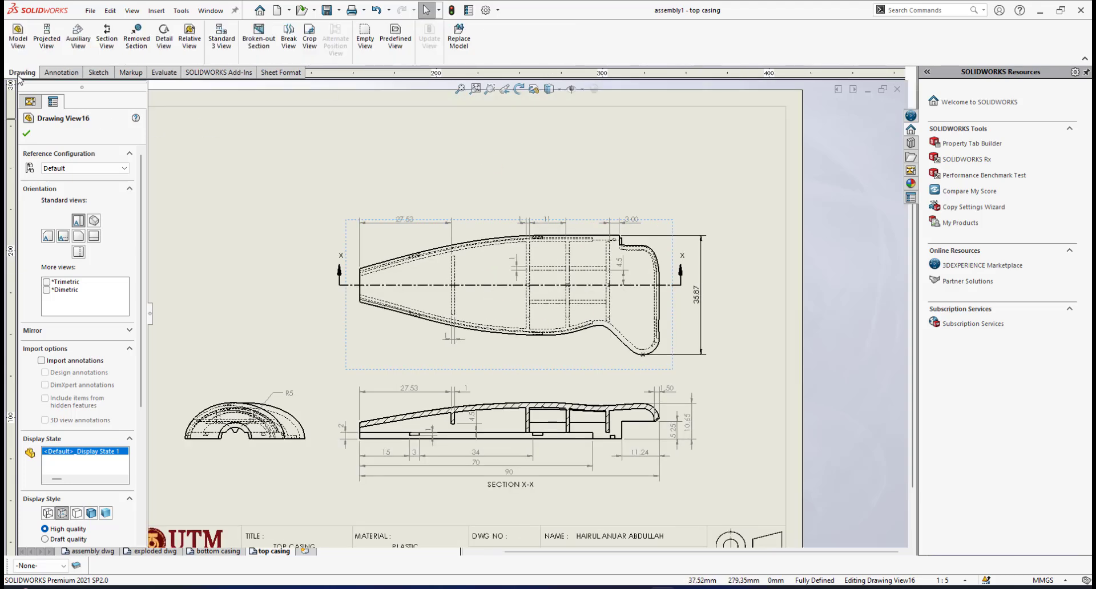
left_click(106, 38)
left_click(43, 309)
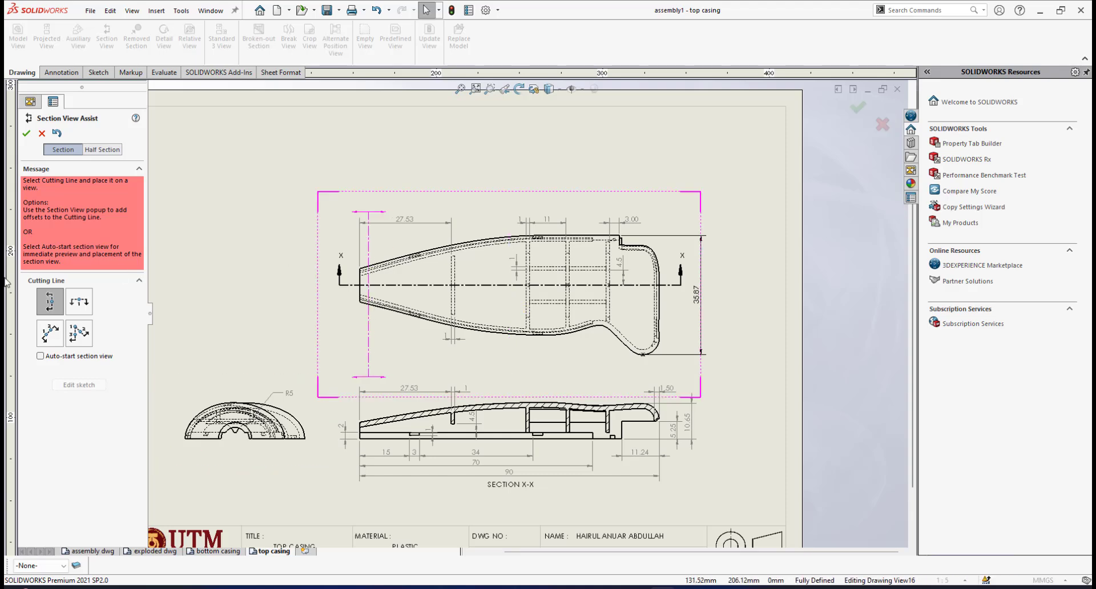
scroll(556, 296, "down", 1)
scroll(556, 288, "down", 1)
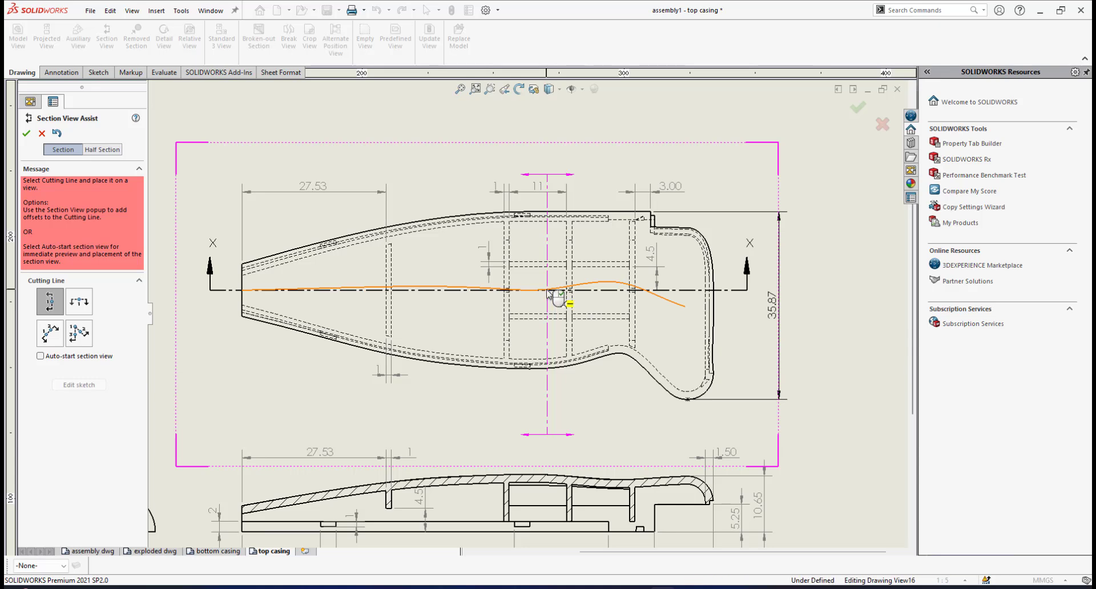
left_click(547, 292)
left_click(649, 274)
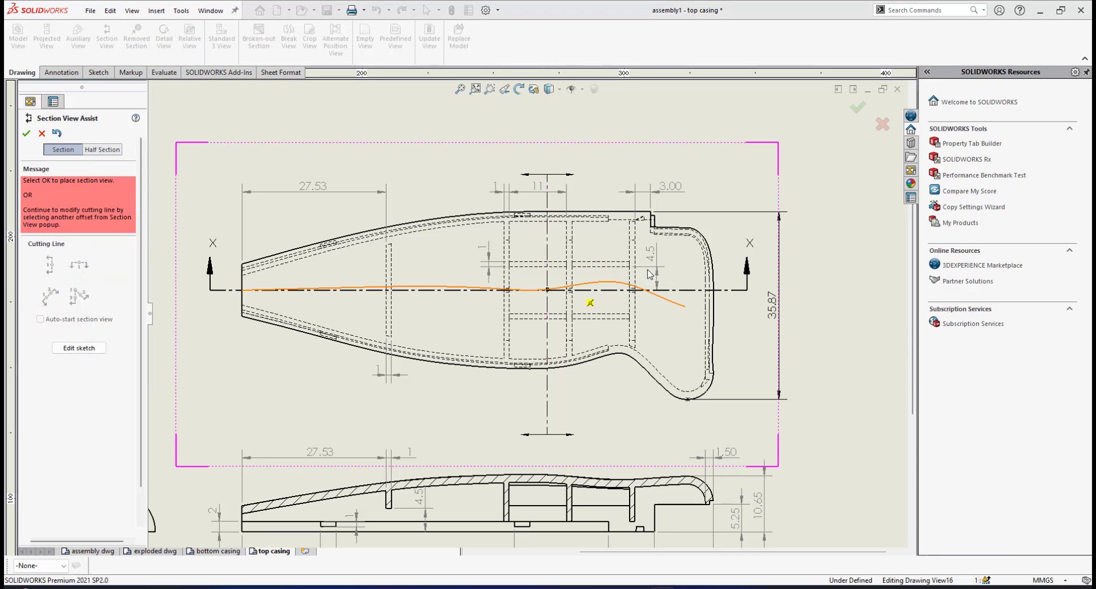
left_click(706, 451)
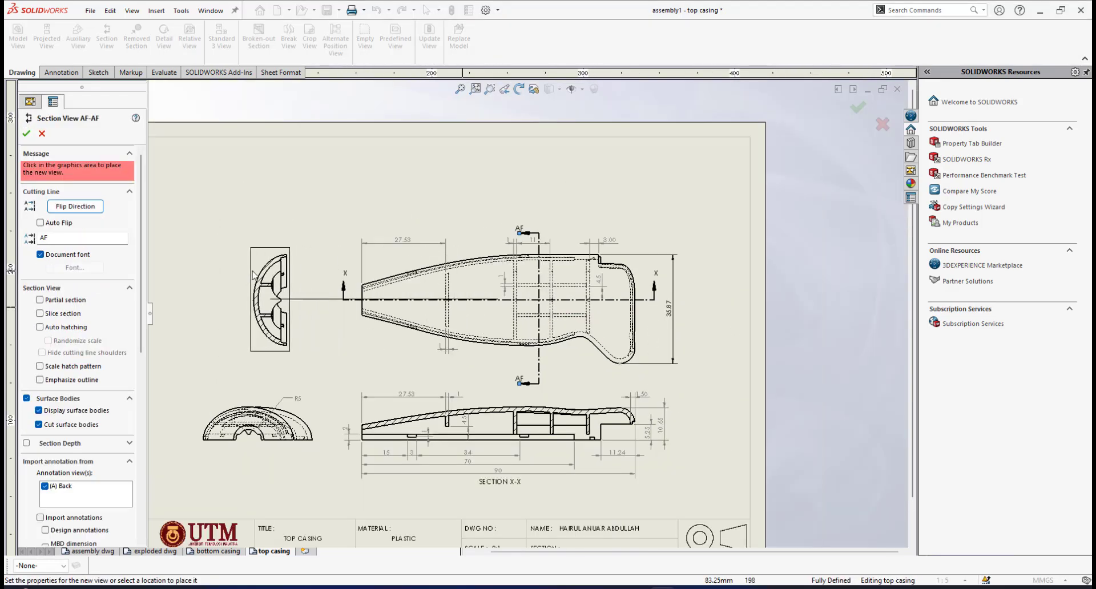
left_click(265, 287)
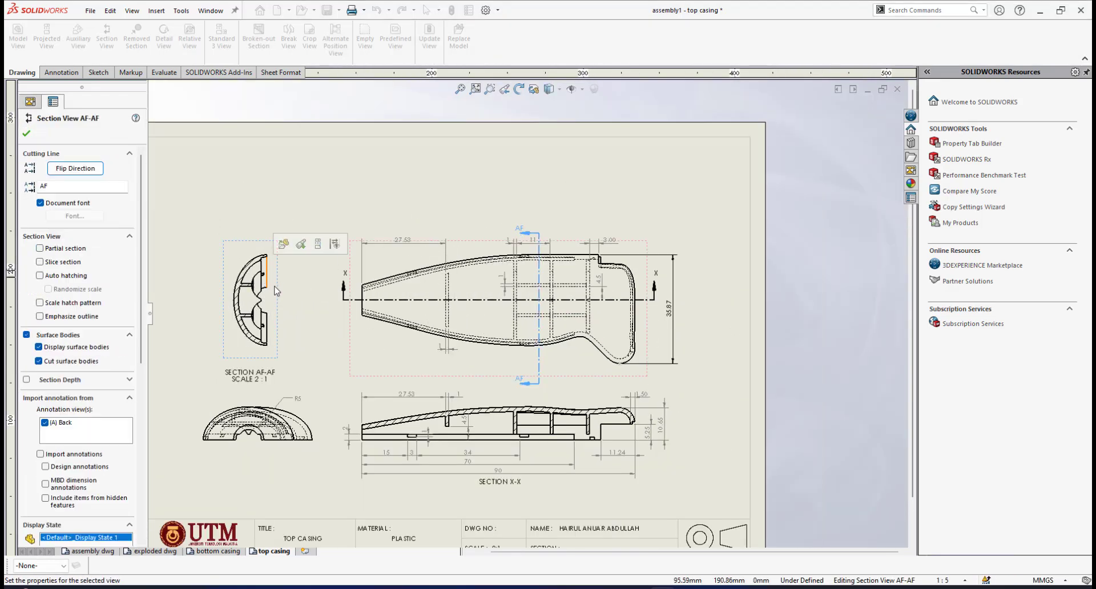
left_click(26, 135)
Break the new section view's alignment with the top view and move it higher on the sheet, above the end view
scroll(260, 308, "down", 2)
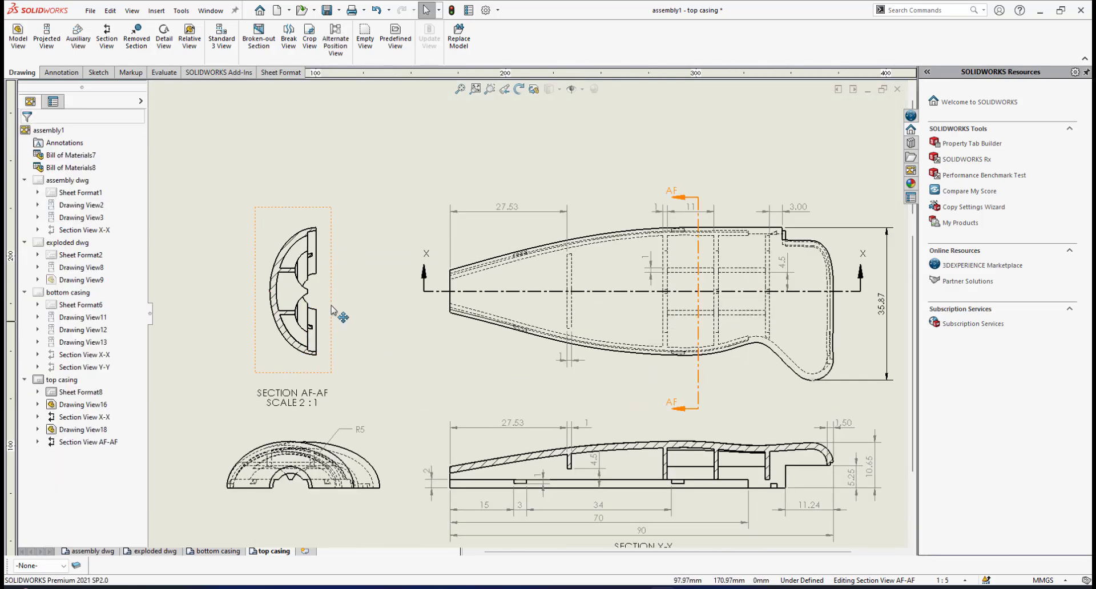
left_click_drag(331, 310, 363, 294)
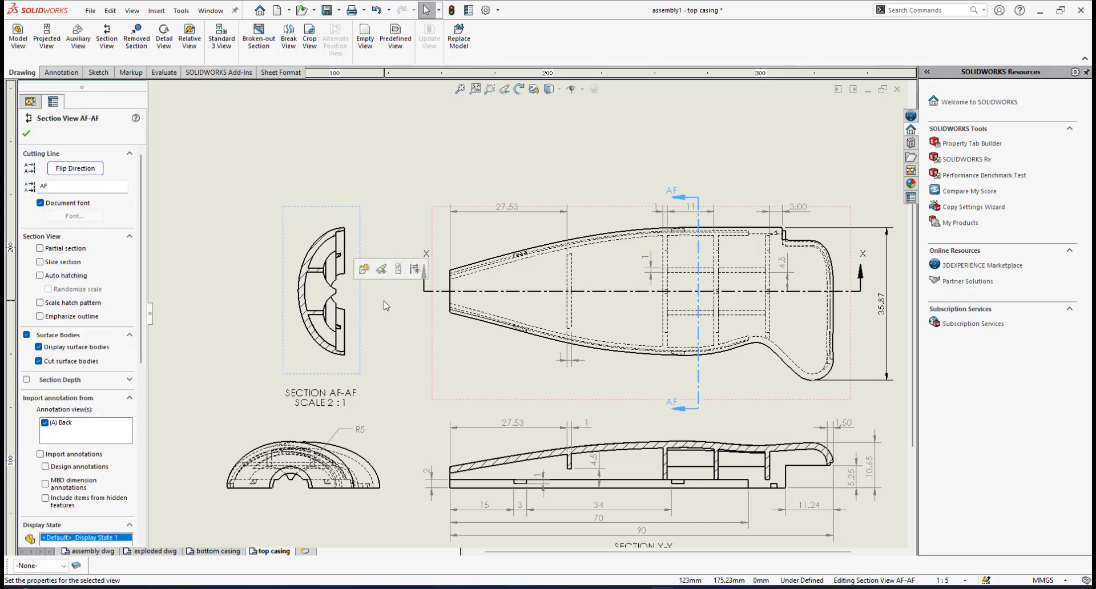
right_click(360, 306)
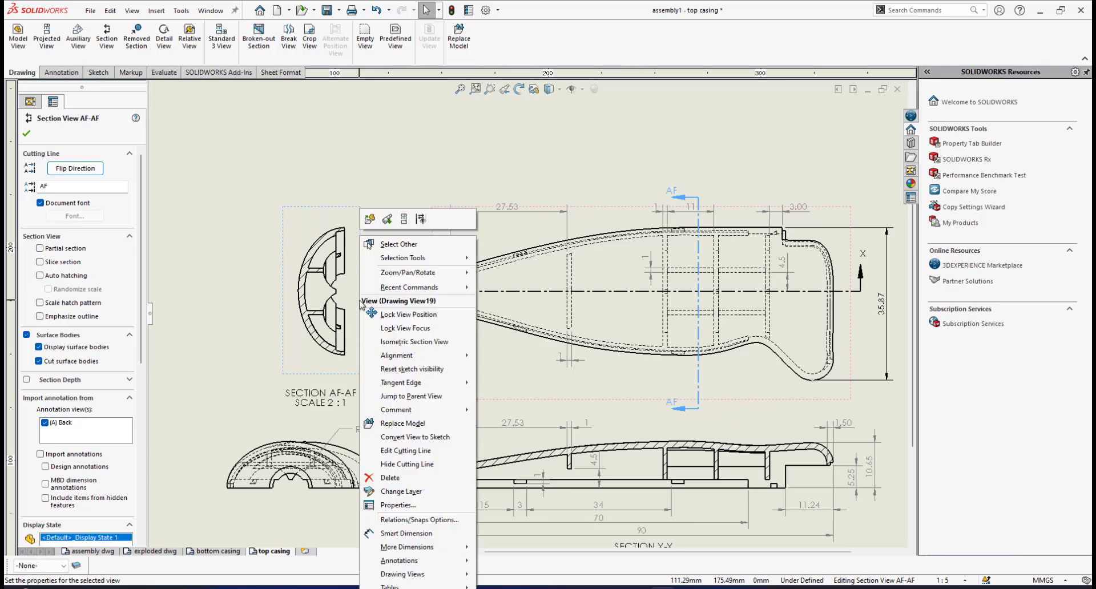
mouse_move(394, 355)
left_click(539, 356)
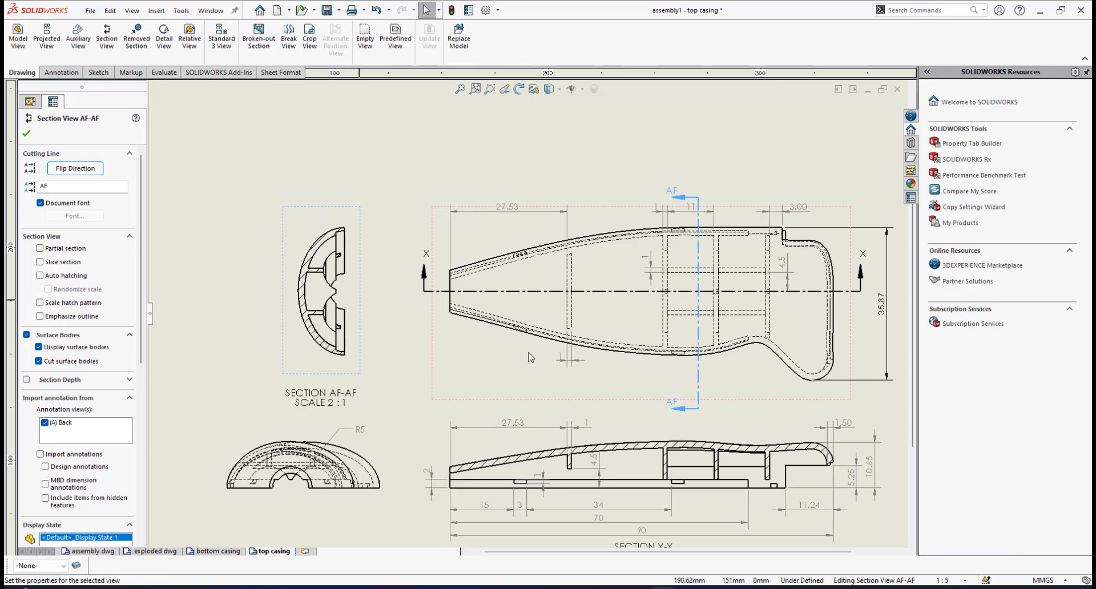
left_click_drag(361, 256, 335, 193)
Rotate section view AF-AF by -90 degrees
right_click(337, 193)
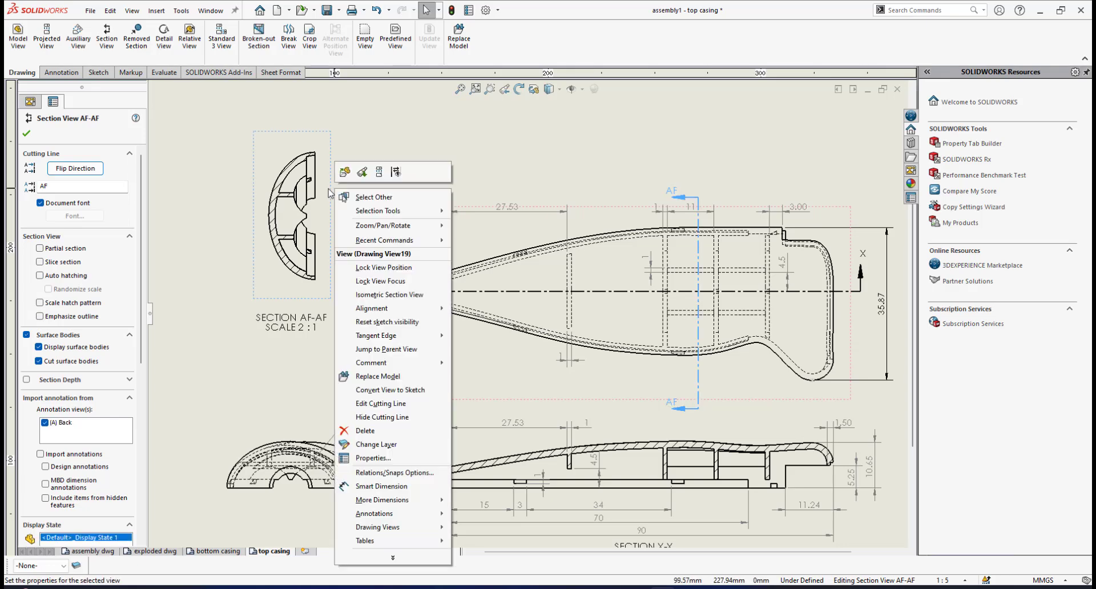
mouse_move(409, 242)
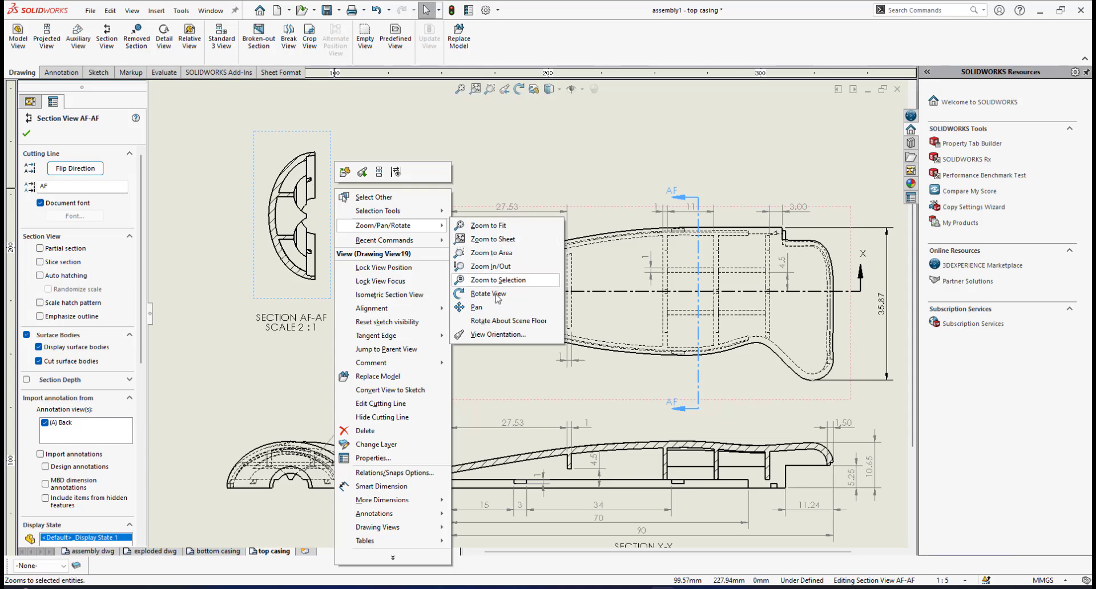
left_click(489, 293)
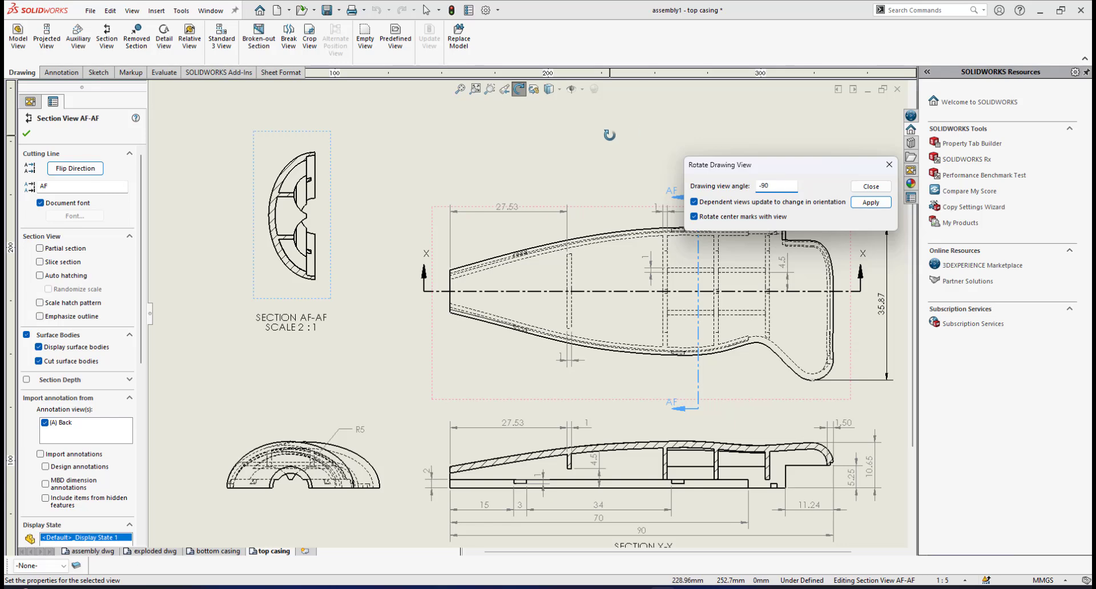
left_click(871, 204)
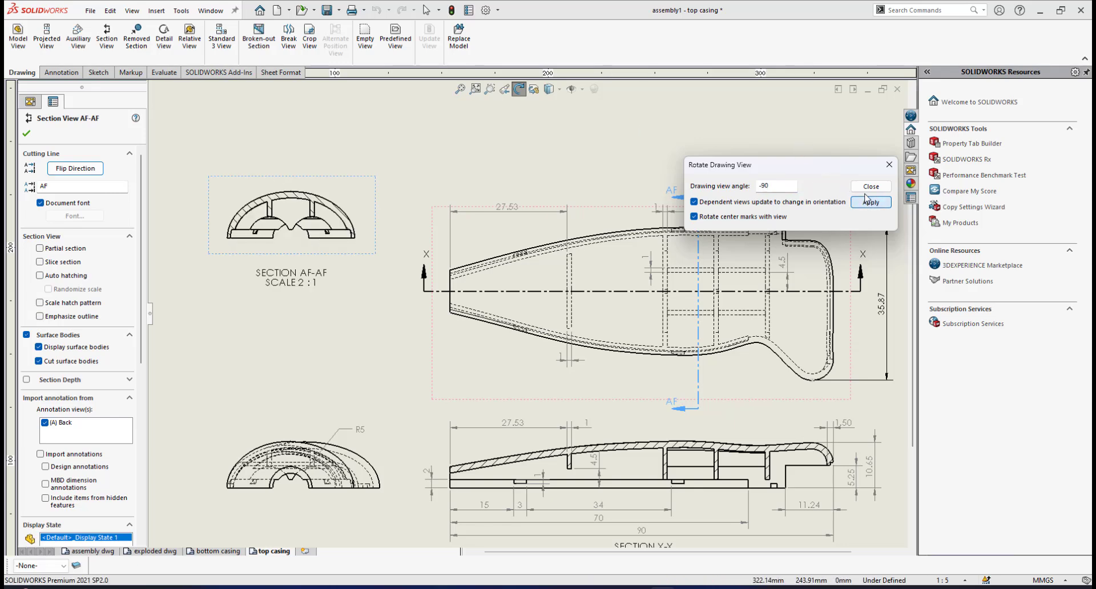
left_click(870, 187)
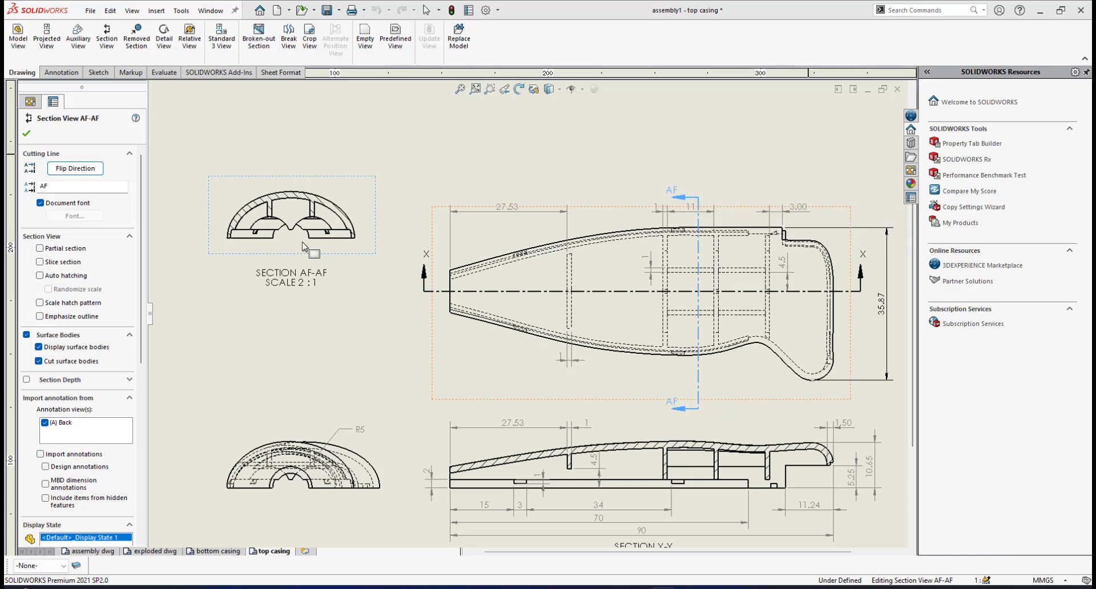
Shift the rotated section view slightly further away from the top view, keeping it above the end view
key("f")
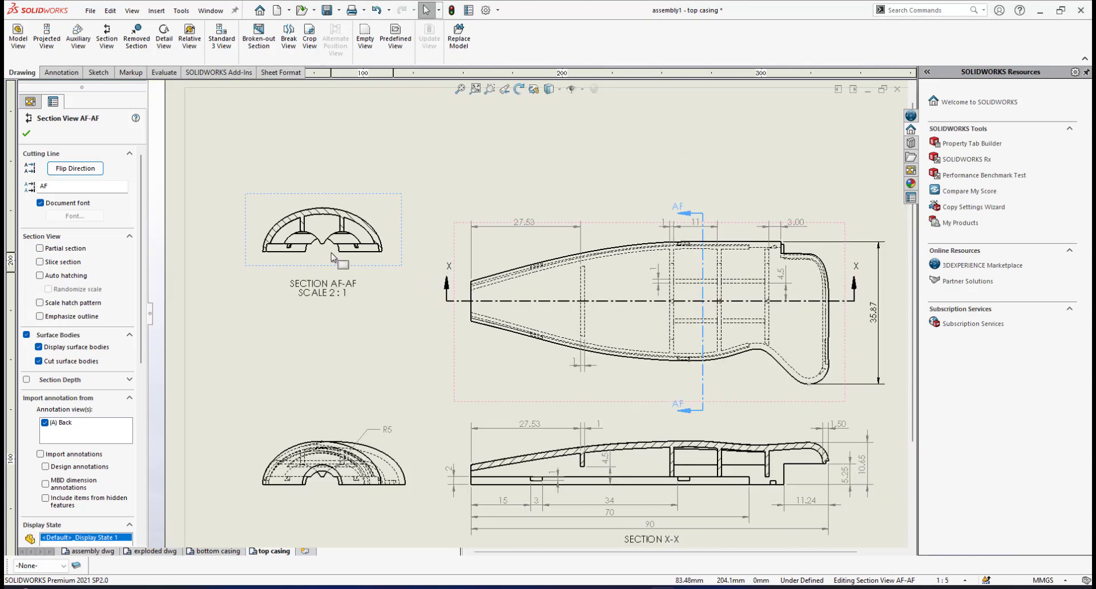
scroll(333, 256, "down", 1)
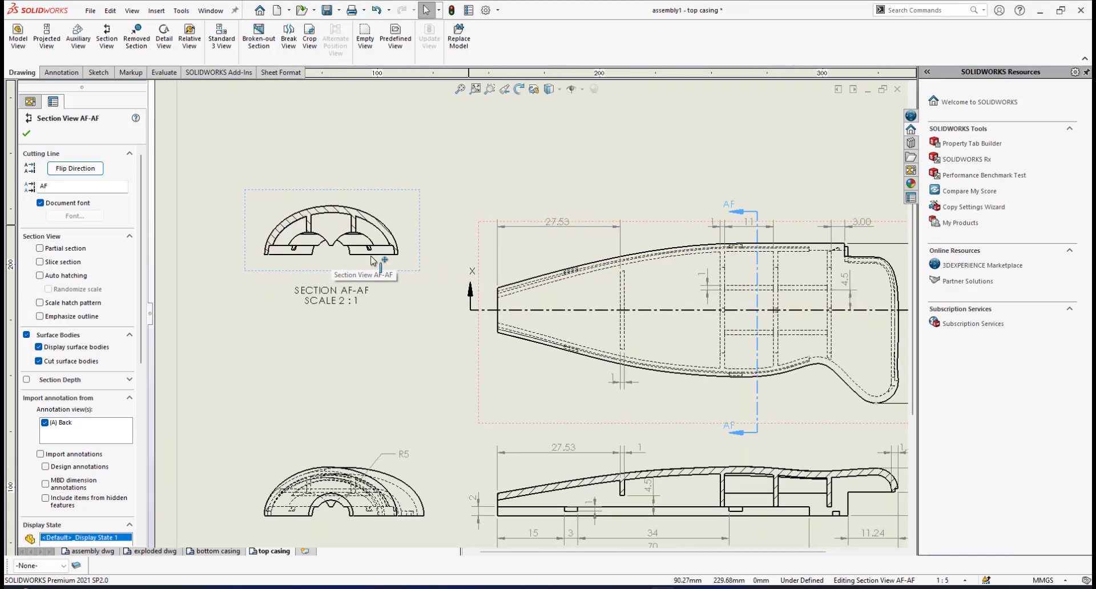
scroll(662, 334, "up", 2)
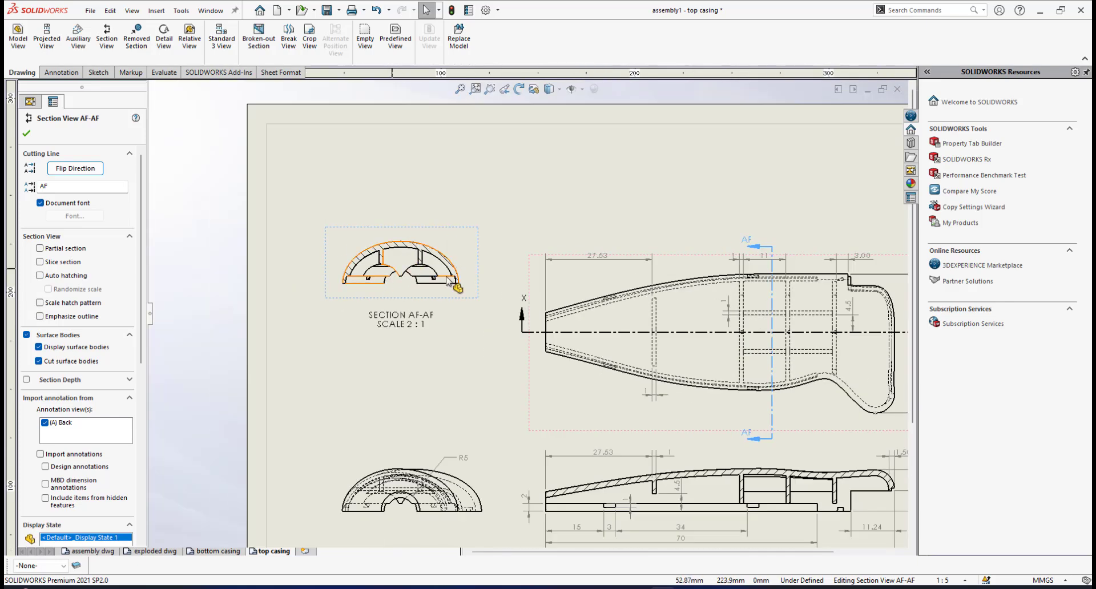
scroll(662, 335, "up", 1)
scroll(723, 328, "up", 1)
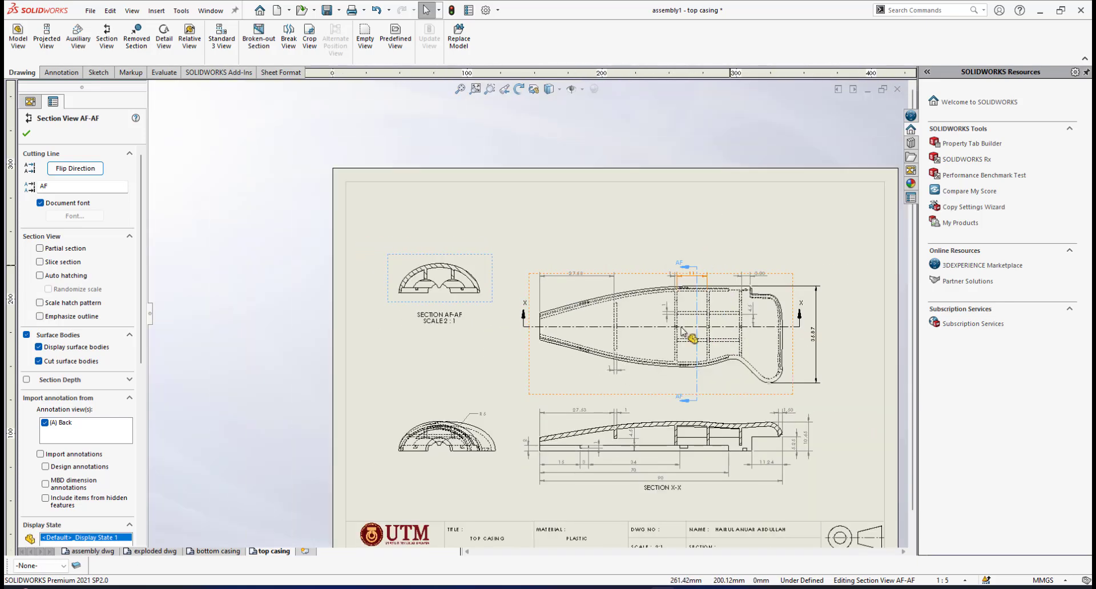
scroll(689, 311, "down", 2)
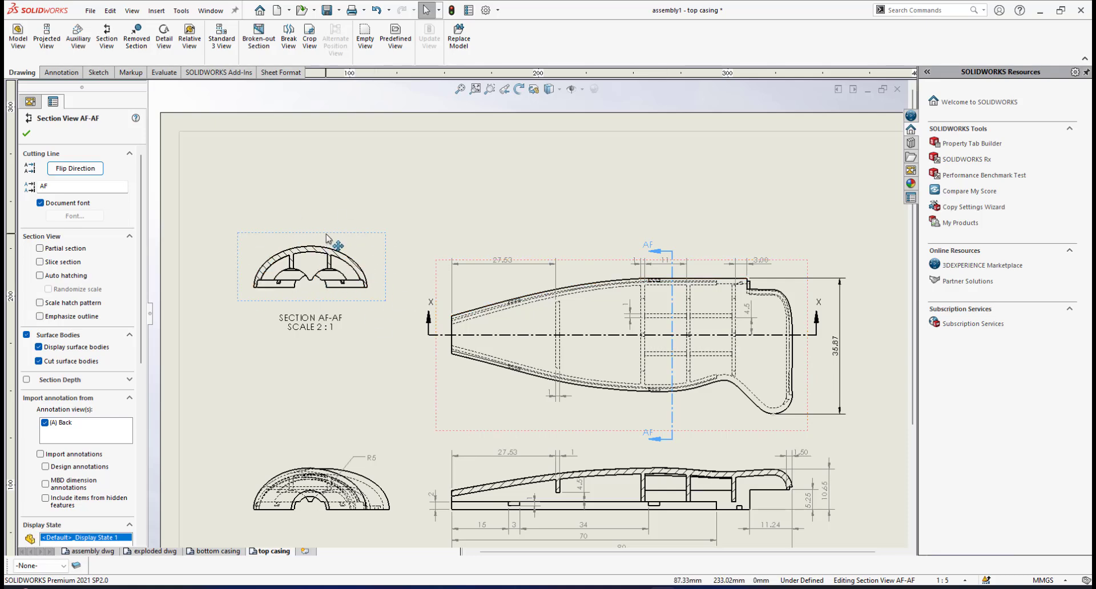
mouse_move(327, 234)
left_mouse_down()
mouse_move(261, 265)
mouse_move(349, 179)
mouse_move(343, 234)
mouse_move(308, 254)
mouse_move(326, 238)
mouse_move(315, 237)
left_mouse_up()
key("z")
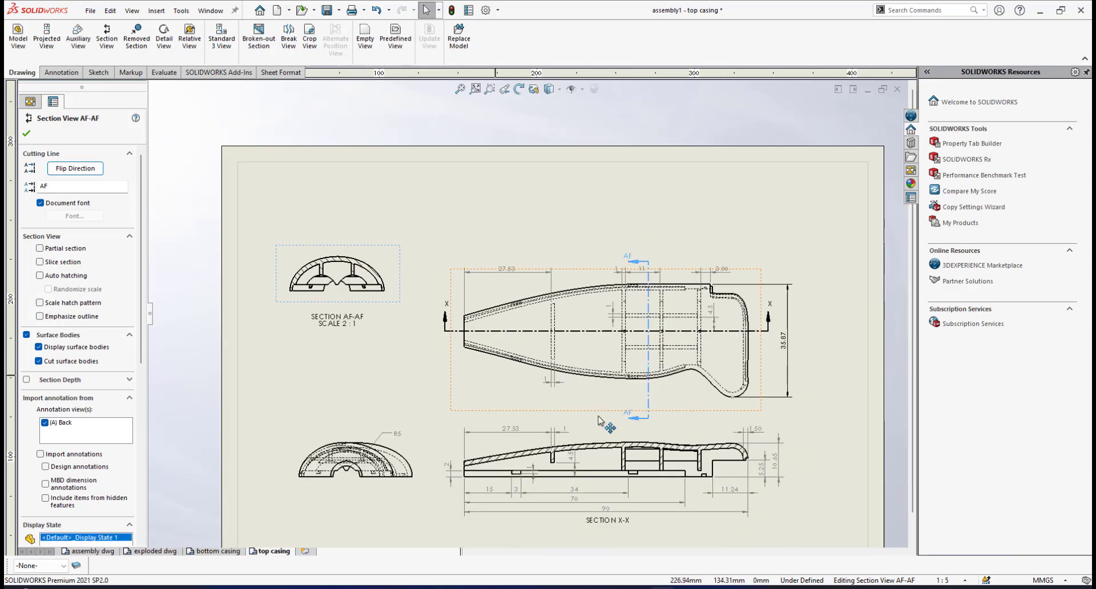
Relabel the new section view as Y, accepting reuse of the existing label
scroll(598, 418, "up", 1)
scroll(600, 413, "down", 1)
scroll(644, 270, "down", 1)
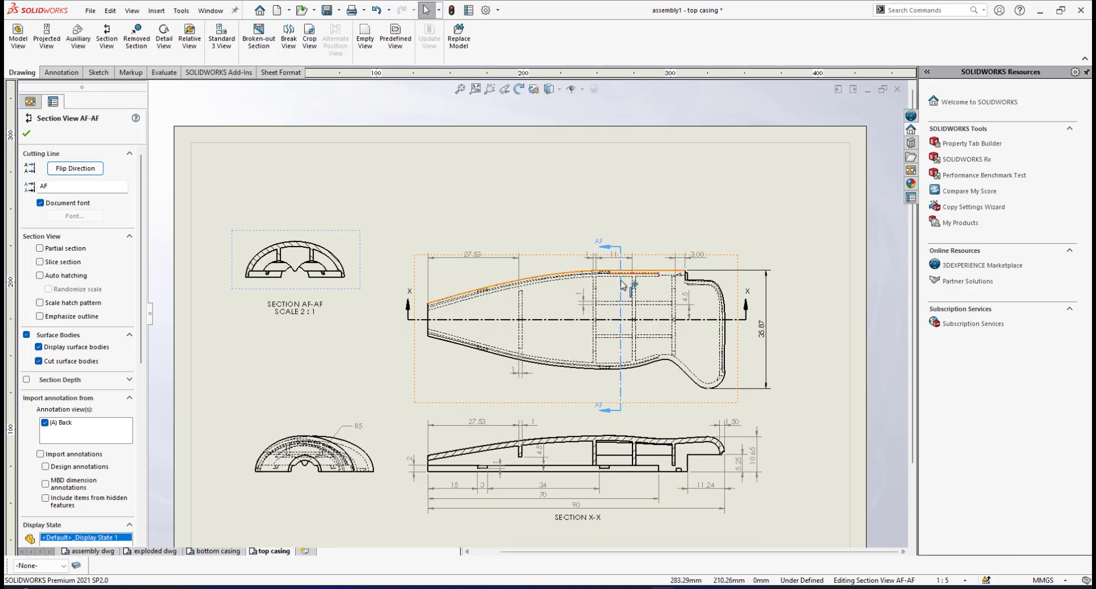
scroll(622, 286, "down", 1)
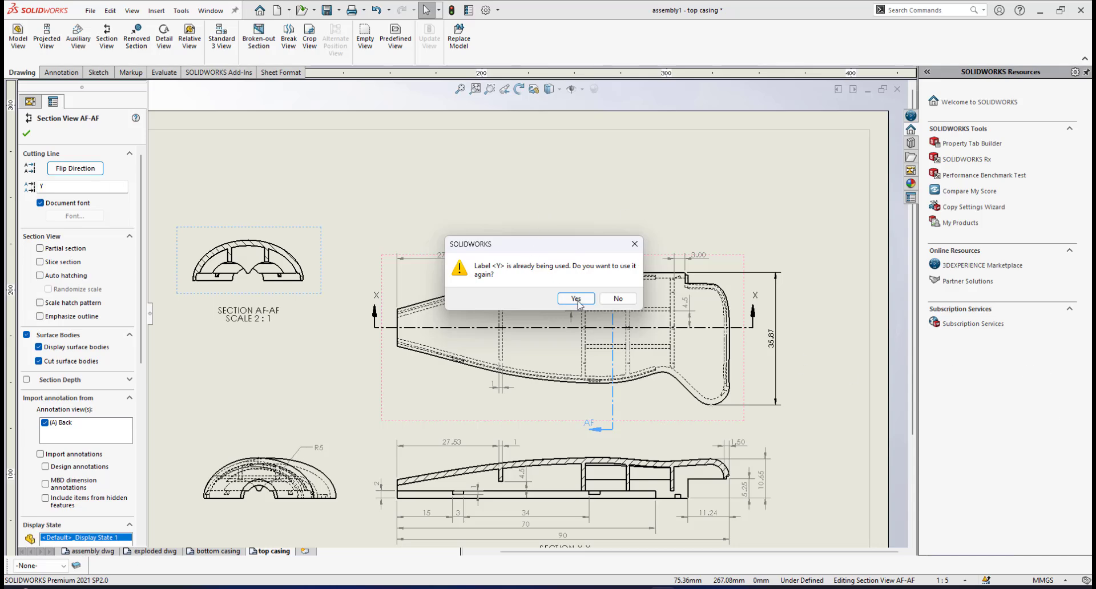
left_click(577, 299)
Edit the sketch of the top view's Y-Y cutting line, shortening both ends closer to the casing outline
scroll(623, 407, "down", 2)
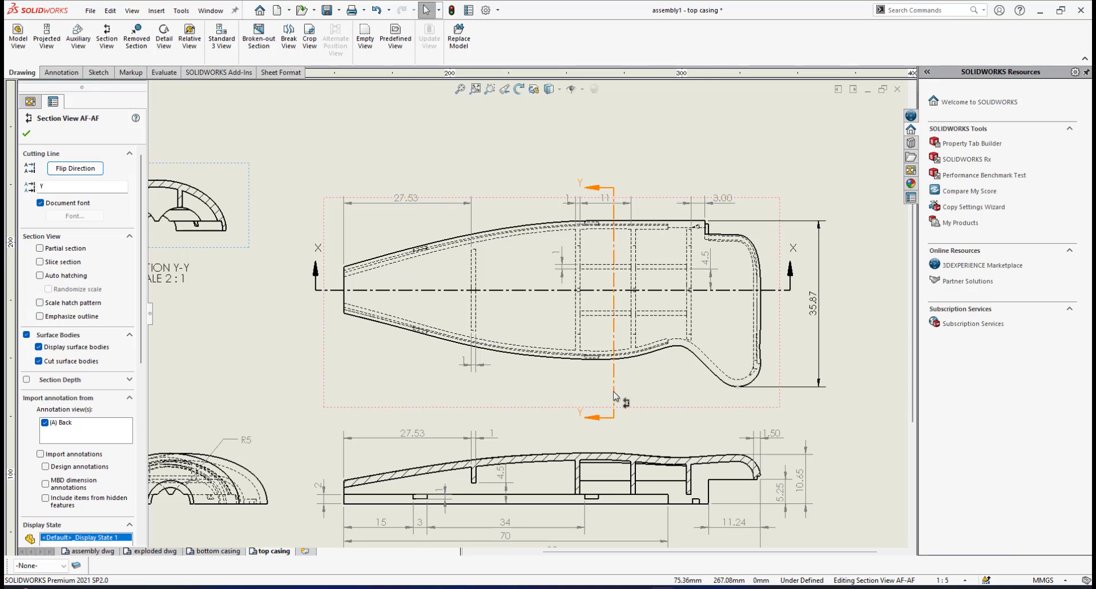
right_click(614, 396)
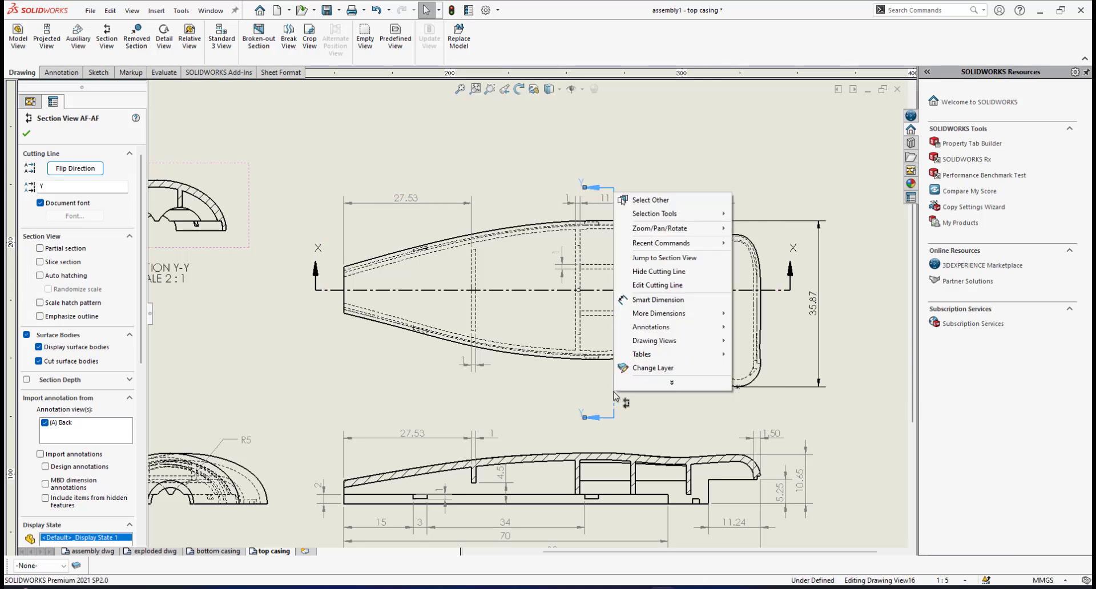
left_click(632, 291)
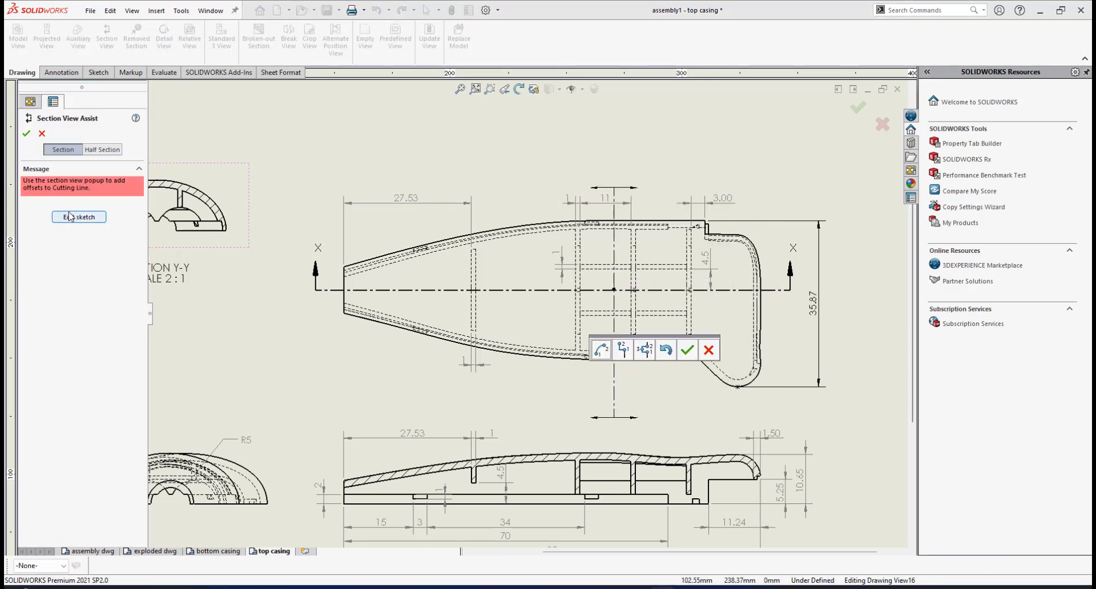
left_click(70, 216)
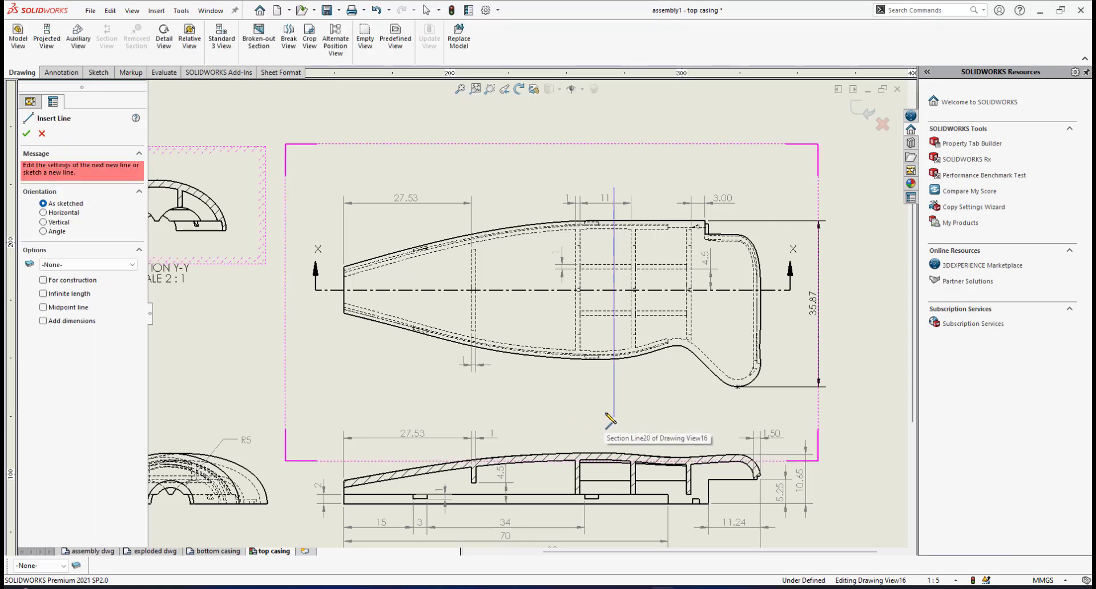
key("Escape")
left_click(613, 381)
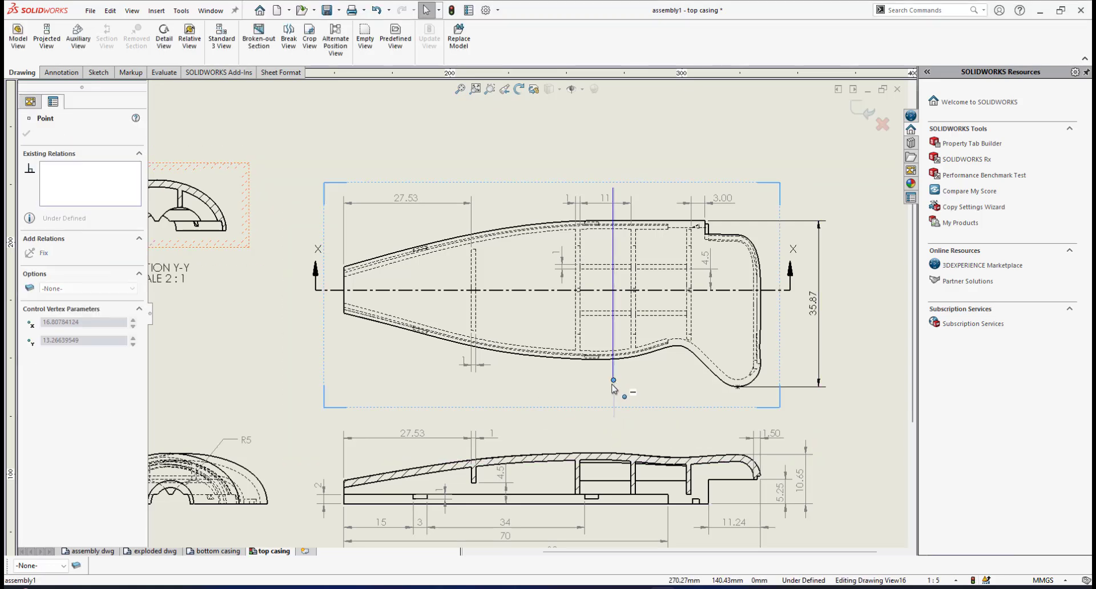
left_click_drag(613, 384, 614, 387)
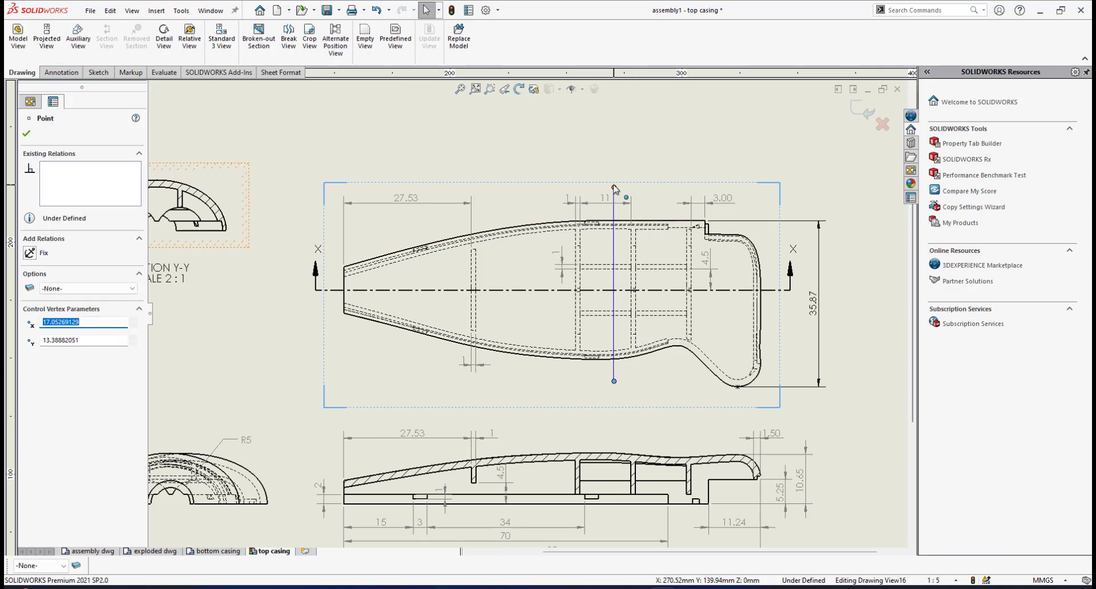
left_click_drag(614, 187, 617, 210)
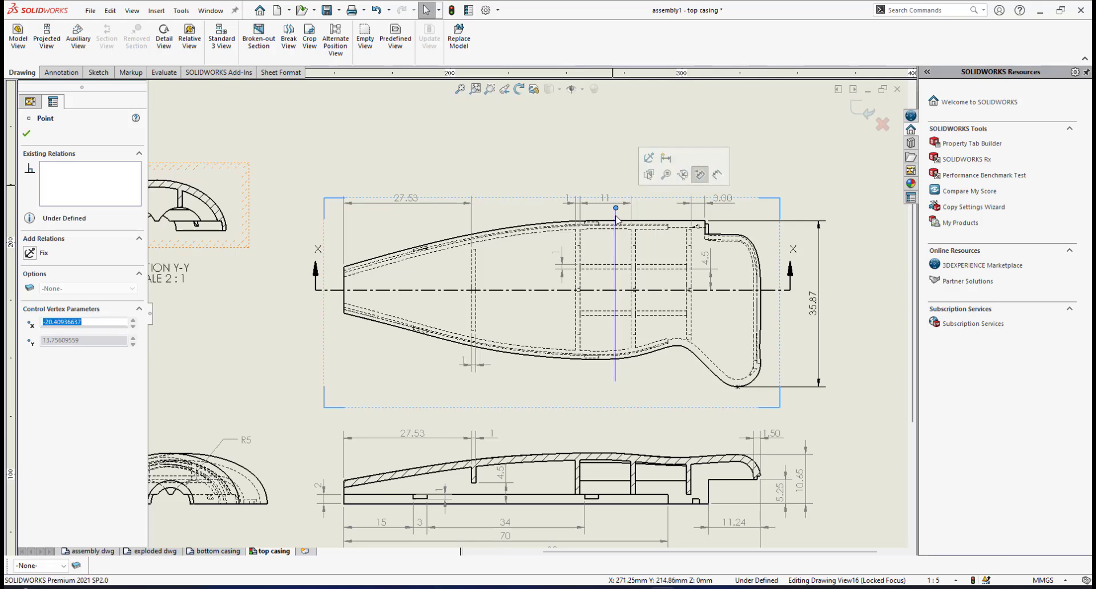
left_click(855, 111)
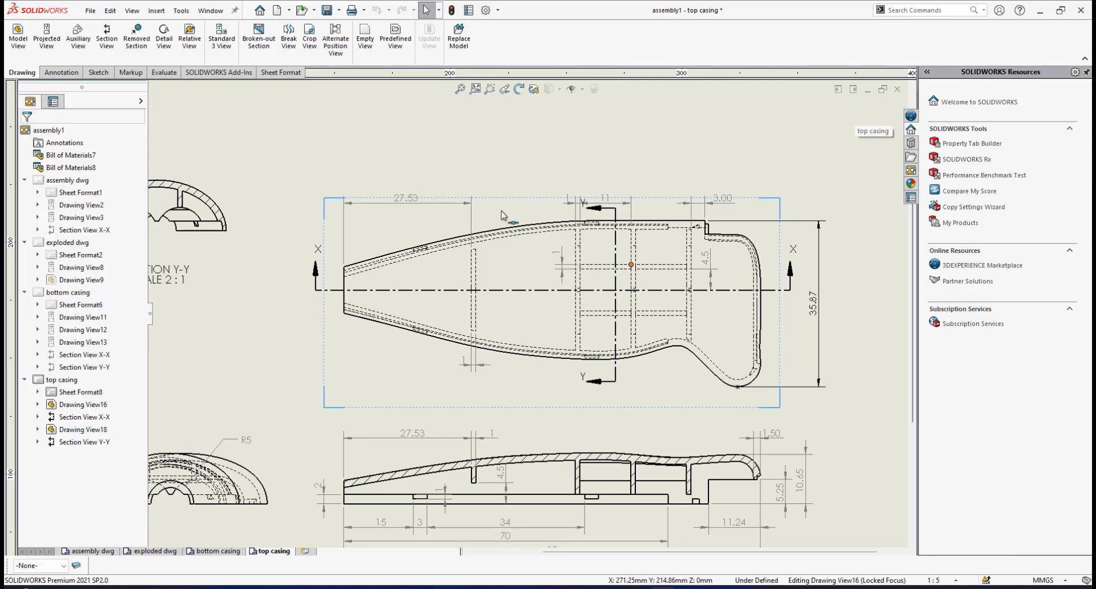
Move the 11 mm and 3 mm dimensions above the top view slightly higher, aligned with each other
scroll(597, 270, "down", 1)
scroll(566, 276, "up", 3)
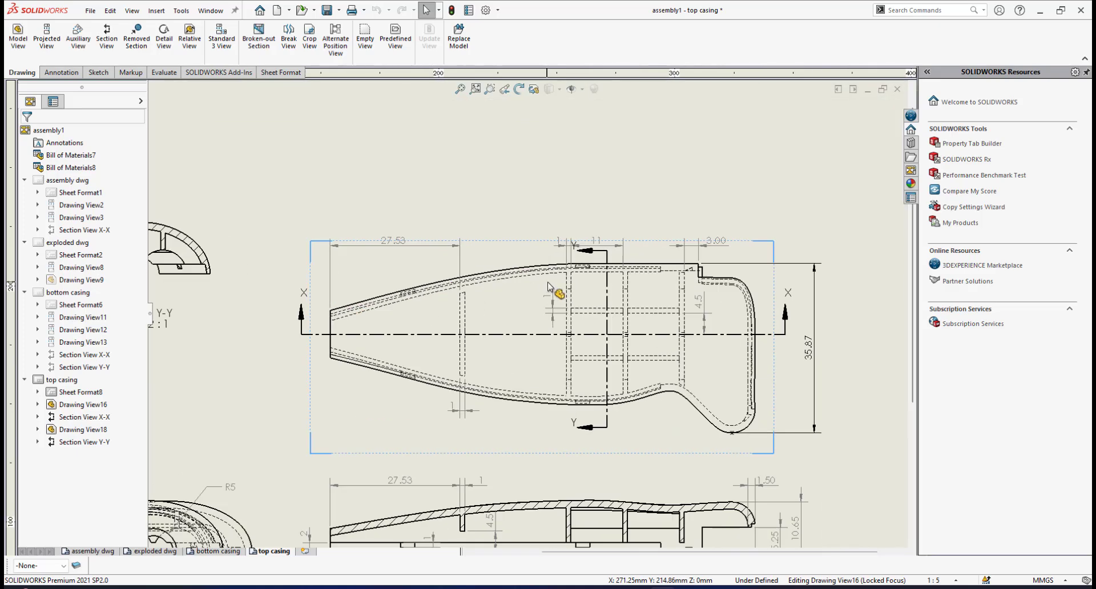
scroll(548, 278, "down", 1)
scroll(599, 303, "up", 4)
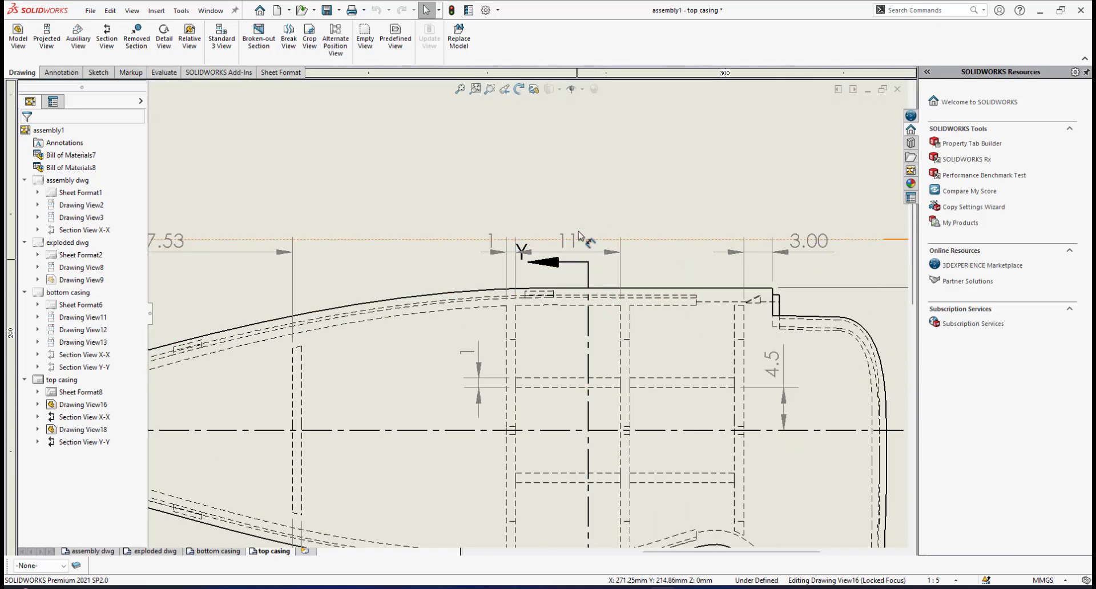
left_click_drag(588, 252, 590, 238)
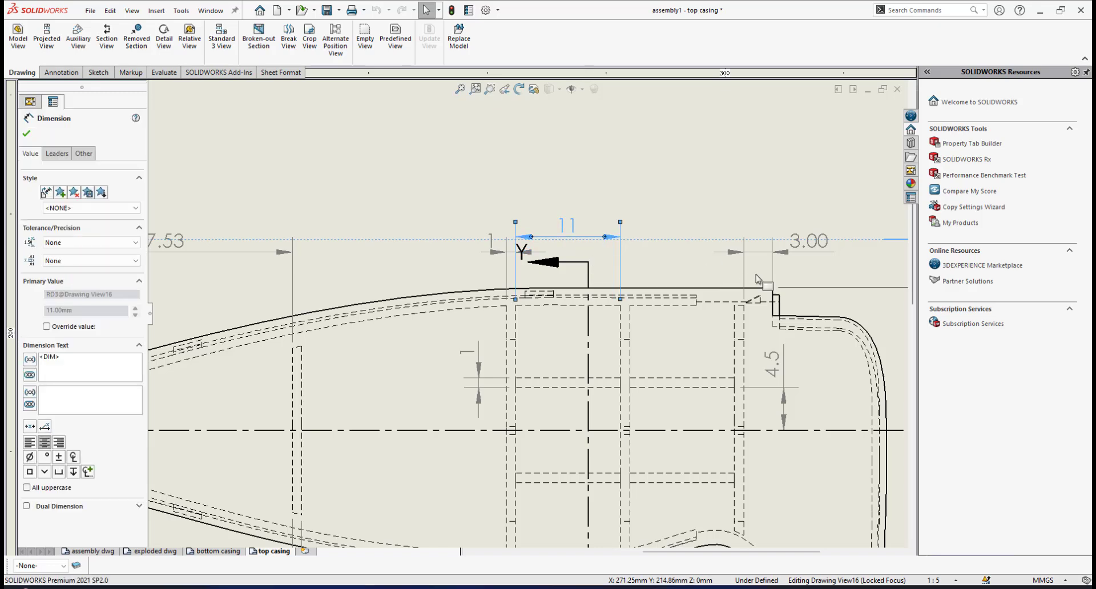
left_click_drag(788, 252, 788, 242)
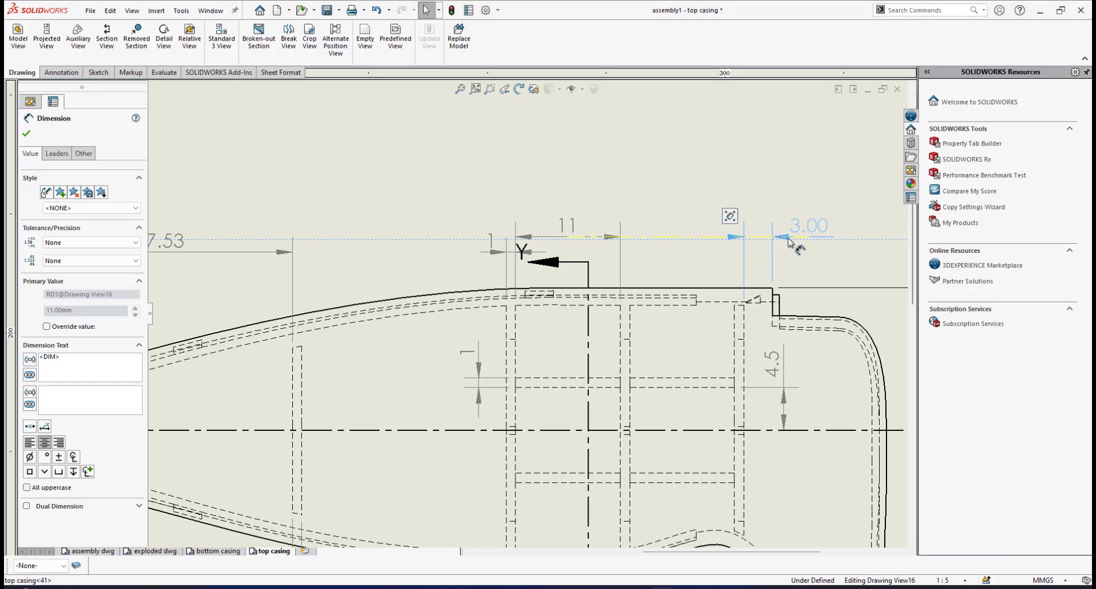
Set the 3 mm dimension's precision to None and bring its text closer to the extension lines
left_click(85, 261)
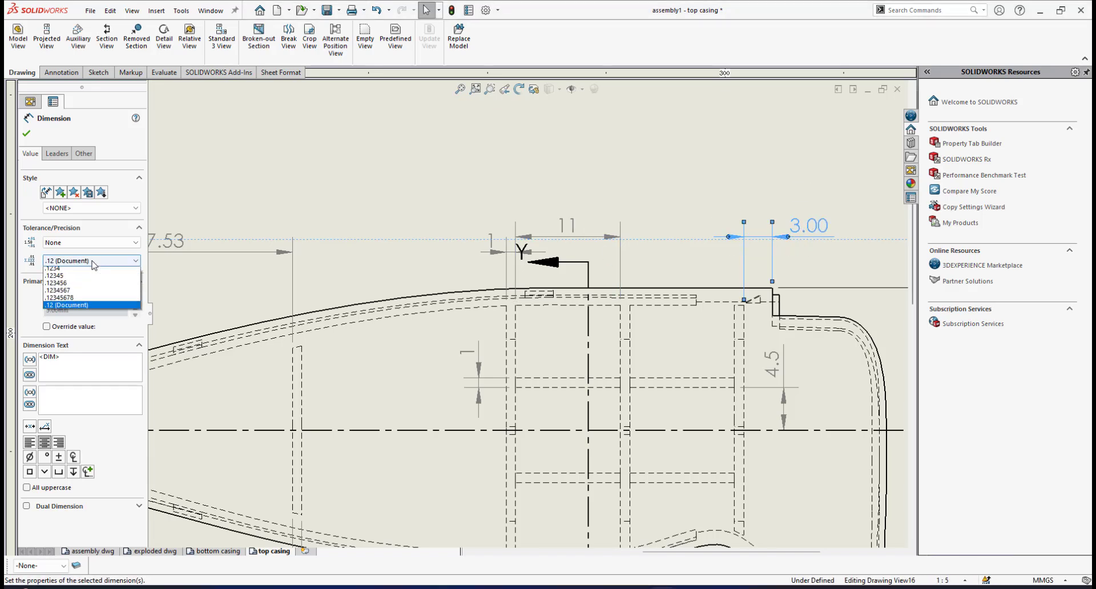
left_click(84, 272)
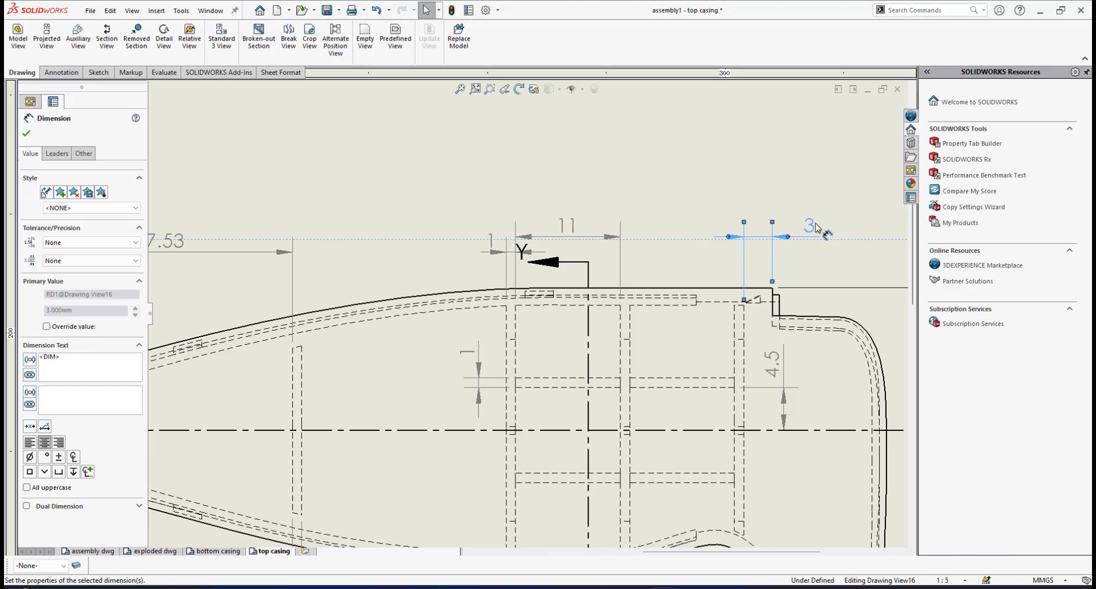
left_click_drag(816, 227, 800, 227)
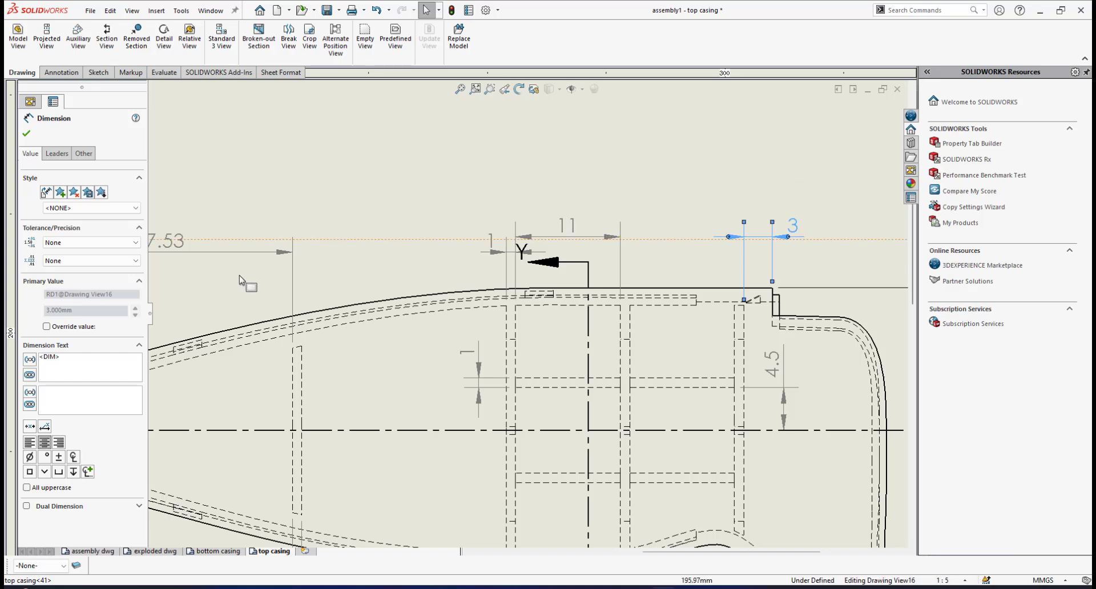
Raise the 27.53 mm dimension above the top view to line up with the neighbouring 11 mm dimension
scroll(239, 275, "up", 4)
scroll(371, 308, "down", 2)
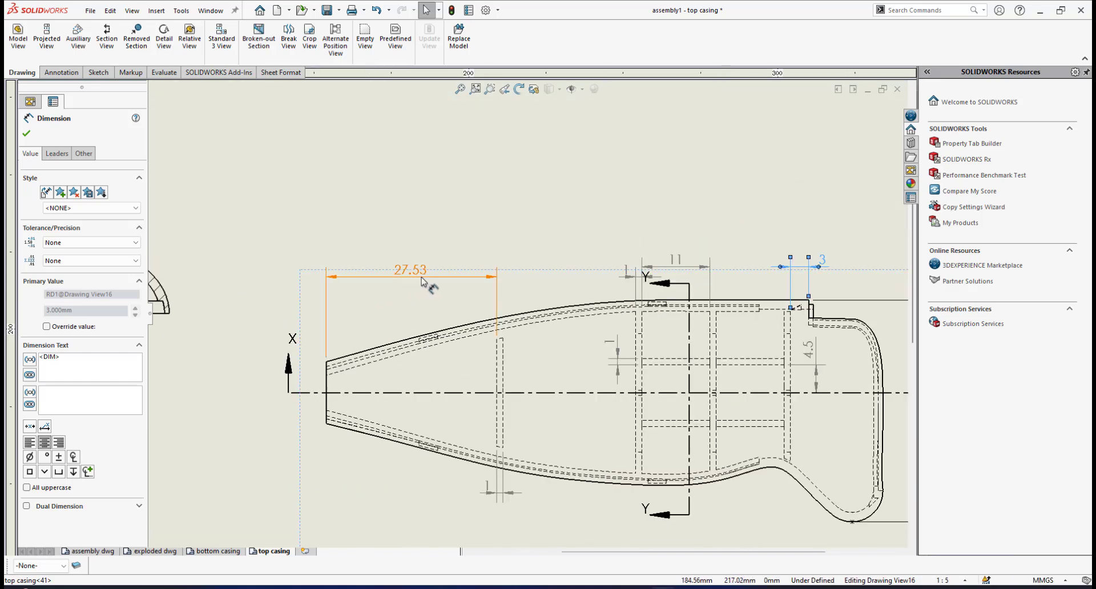
left_click_drag(427, 274, 429, 275)
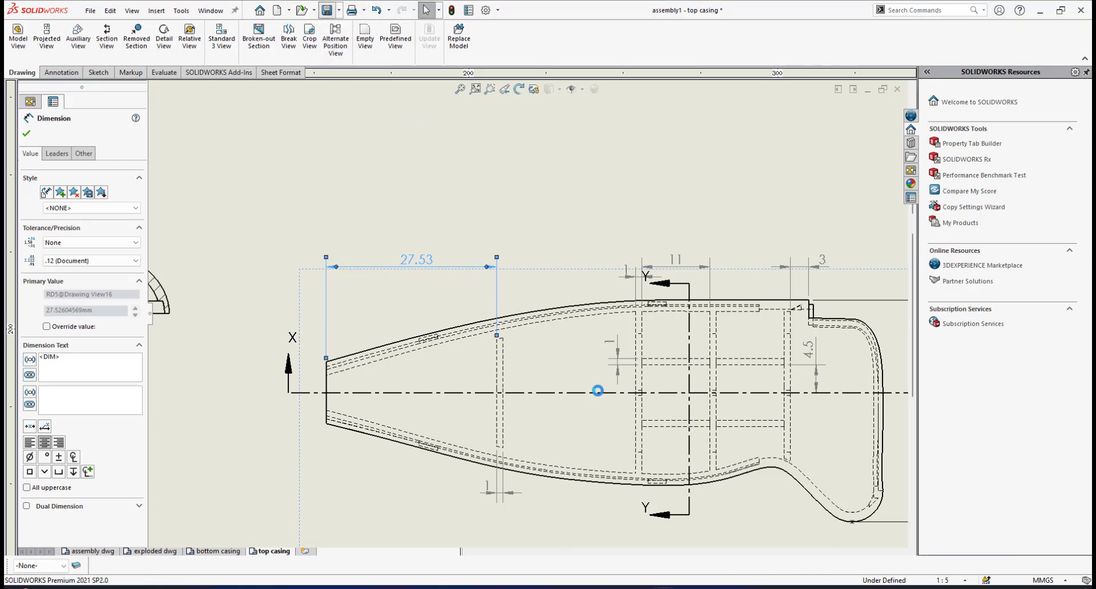
Delete the scale line from the section Y-Y label, keeping only "SECTION Y-Y"
key("f")
scroll(346, 325, "down", 5)
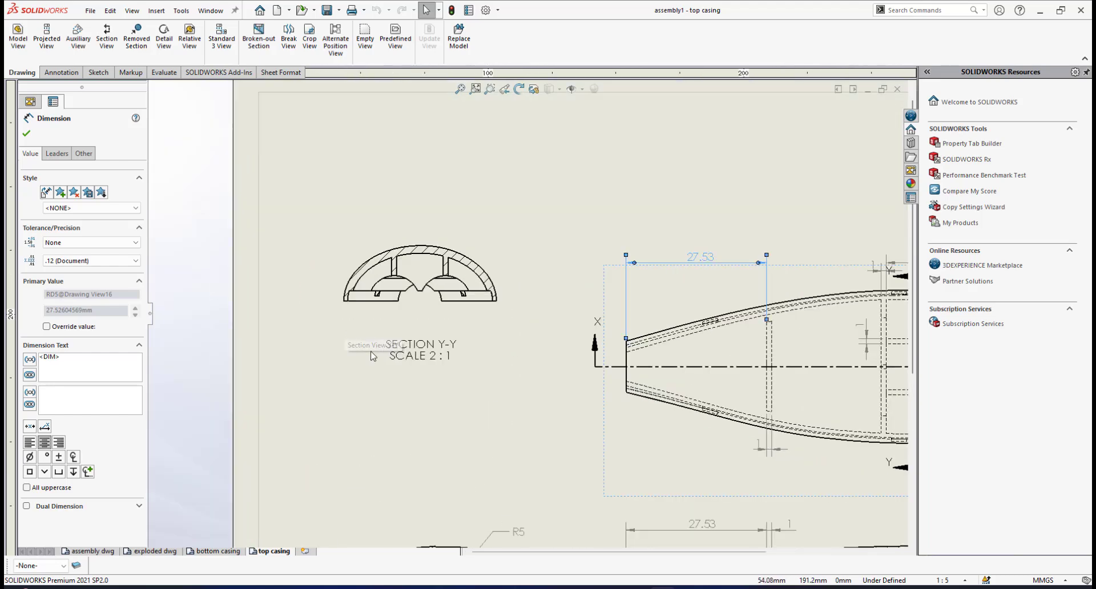
scroll(469, 368, "up", 3)
scroll(516, 346, "down", 3)
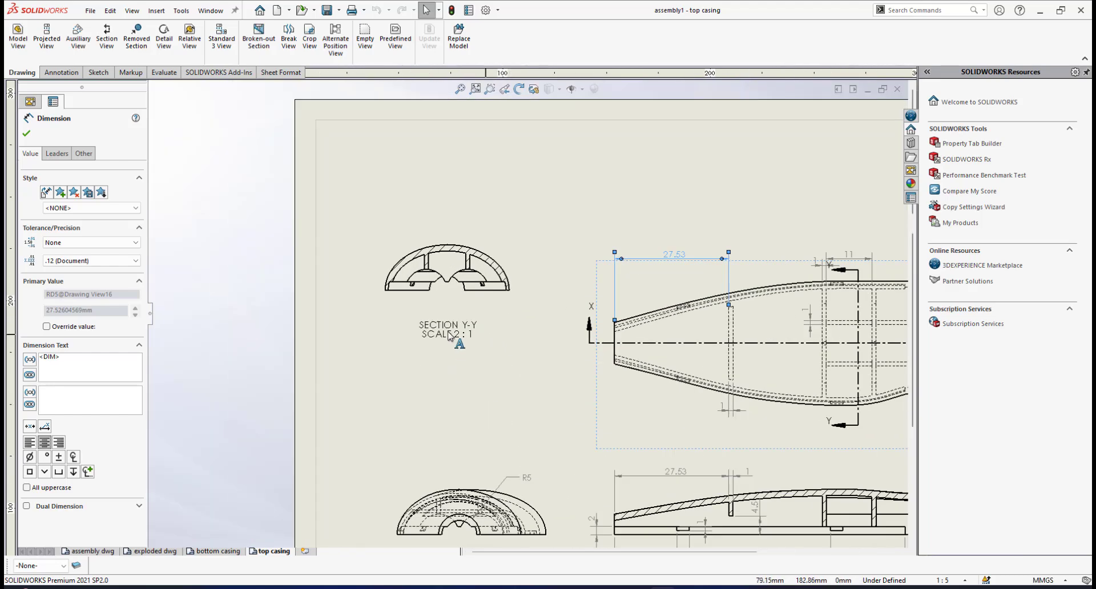
left_click(465, 337)
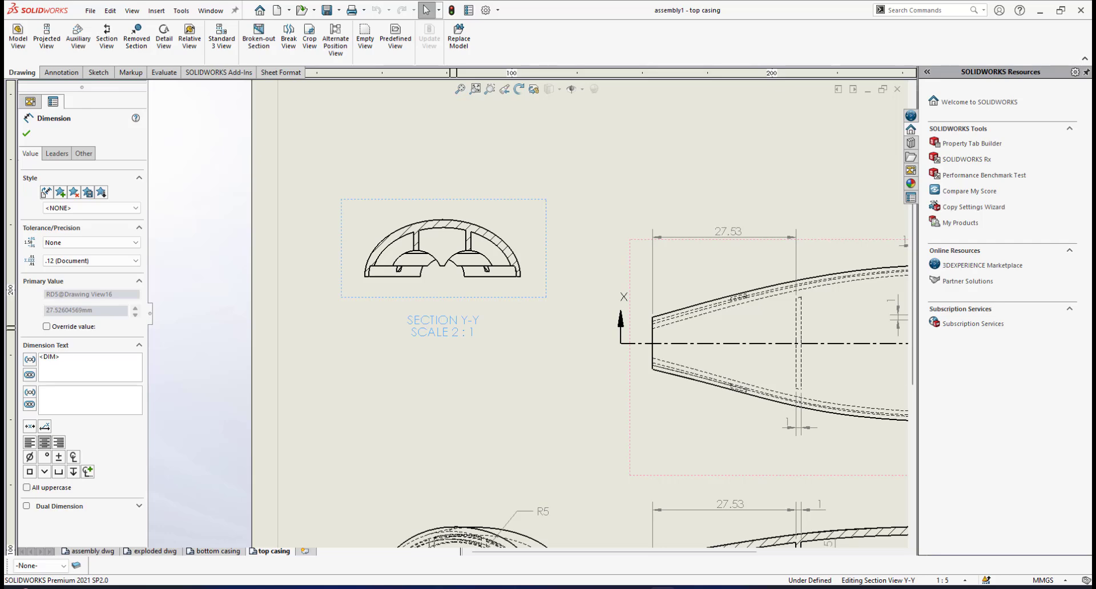
left_click(455, 337)
double_click(455, 337)
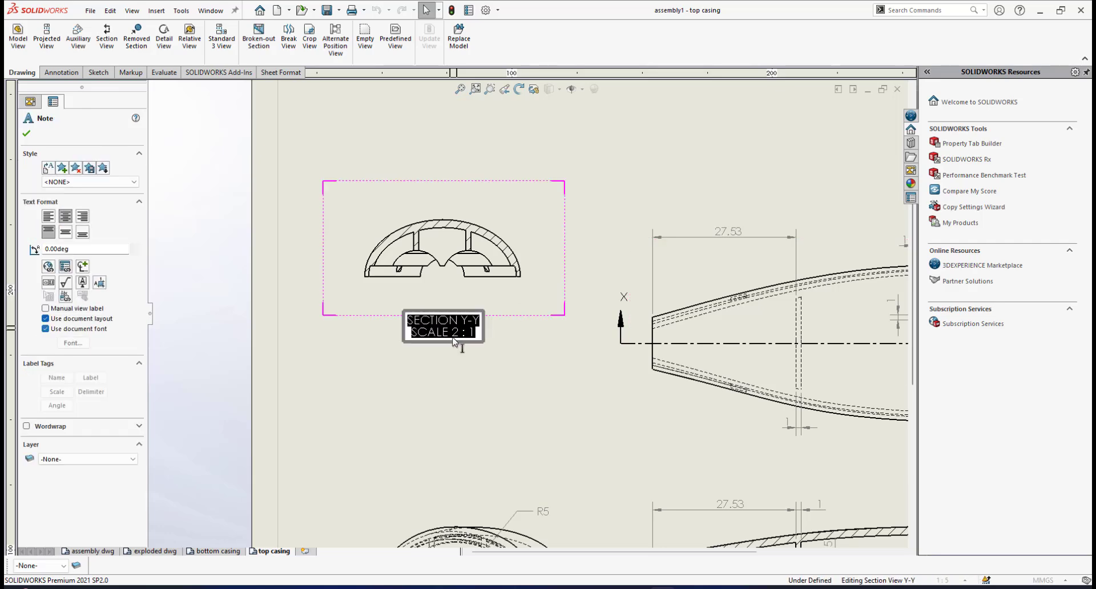
left_click(411, 338)
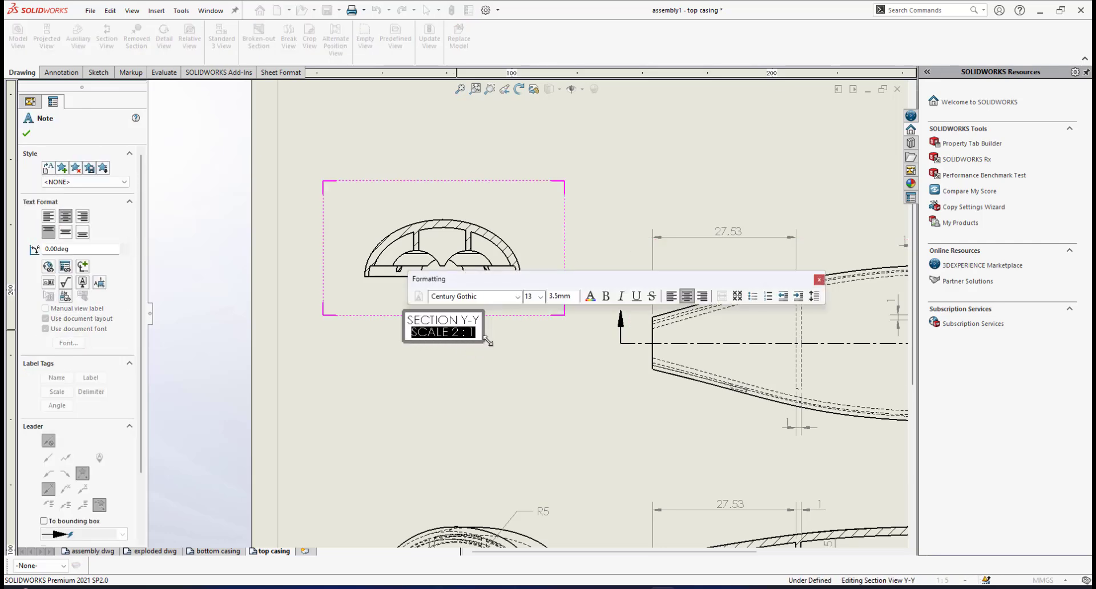
key("Delete")
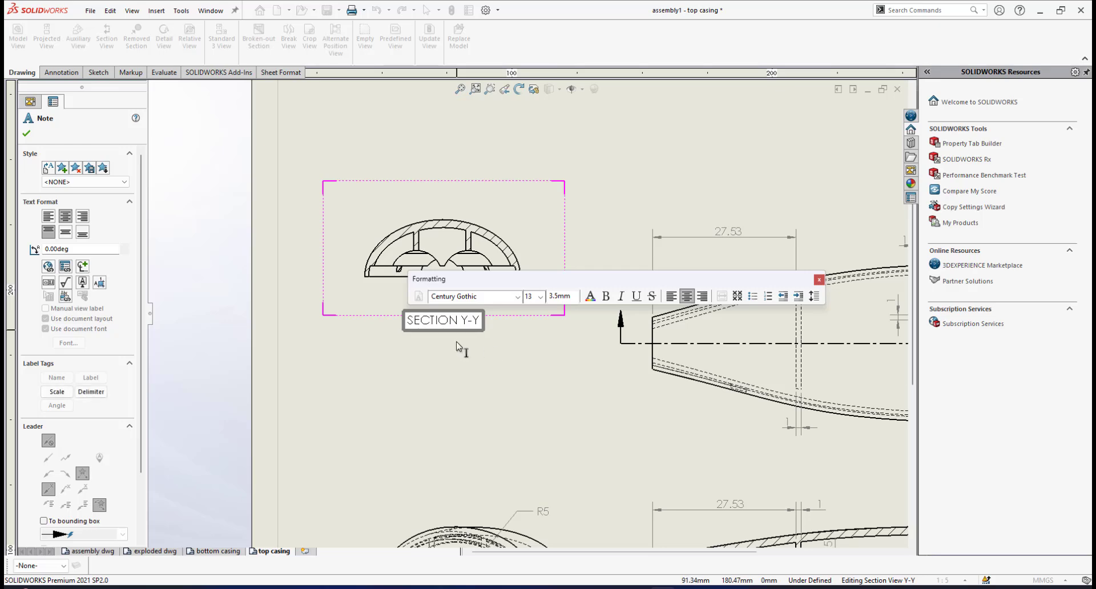
left_click(481, 391)
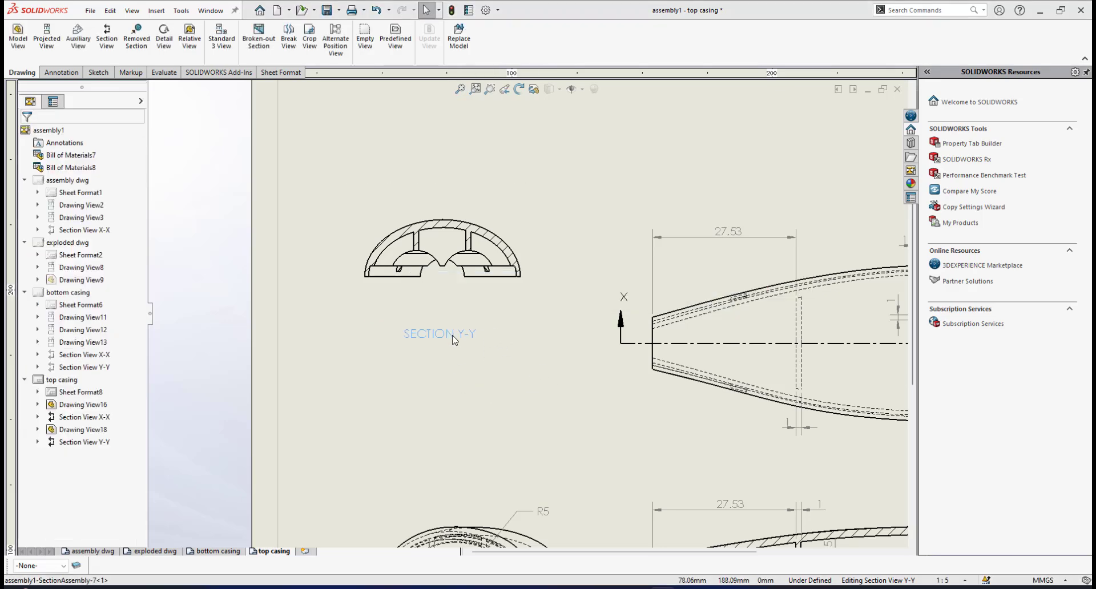
Lower the "SECTION Y-Y" label slightly and move the section view down closer to it
left_click_drag(454, 341, 457, 356)
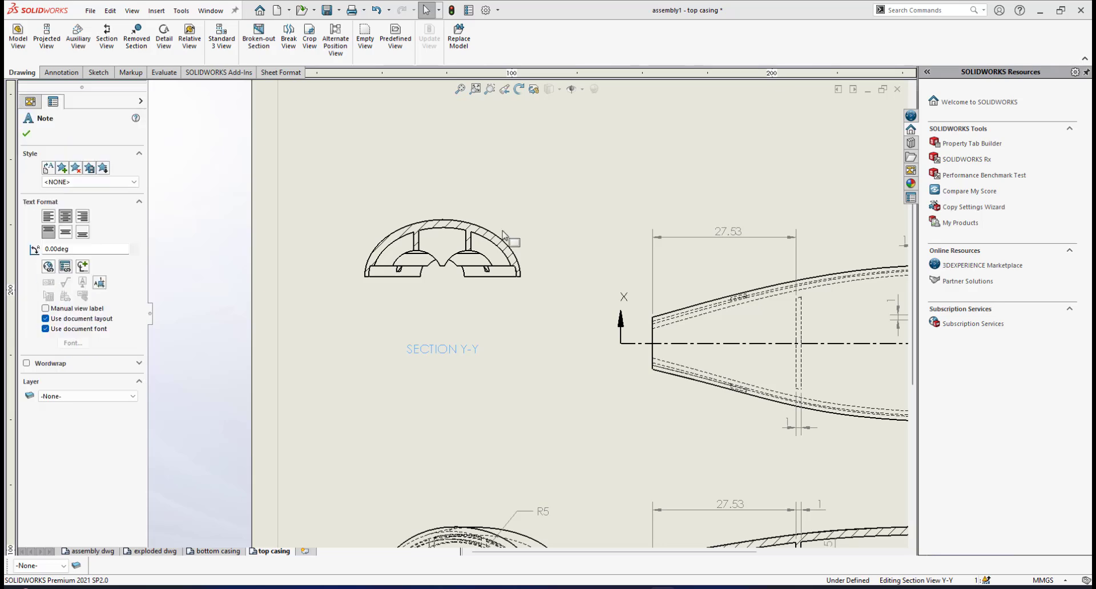
left_click(534, 229)
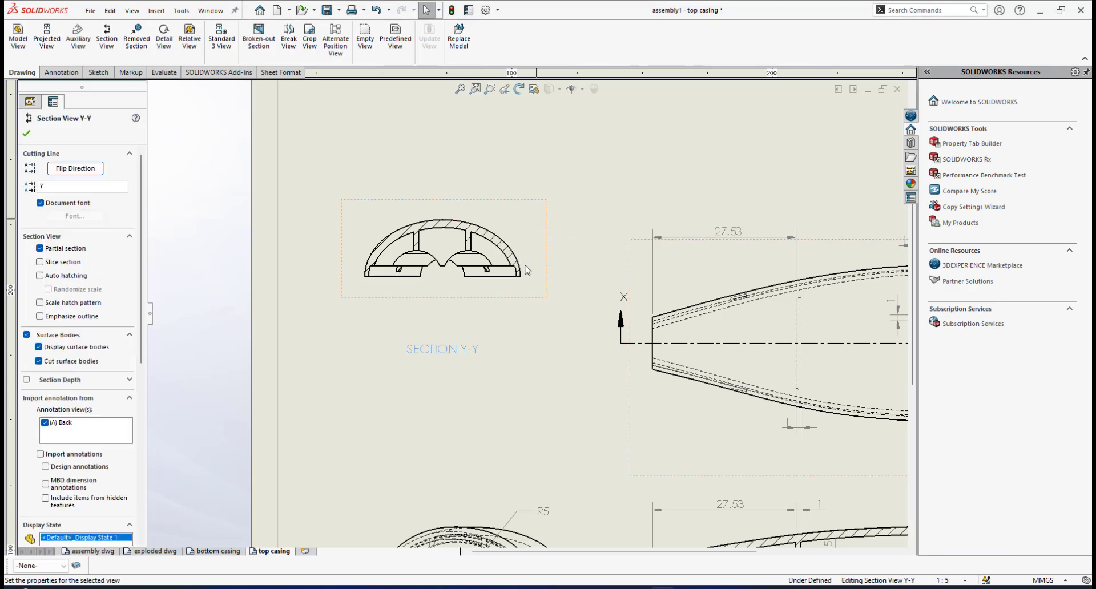
left_click_drag(547, 246, 543, 269)
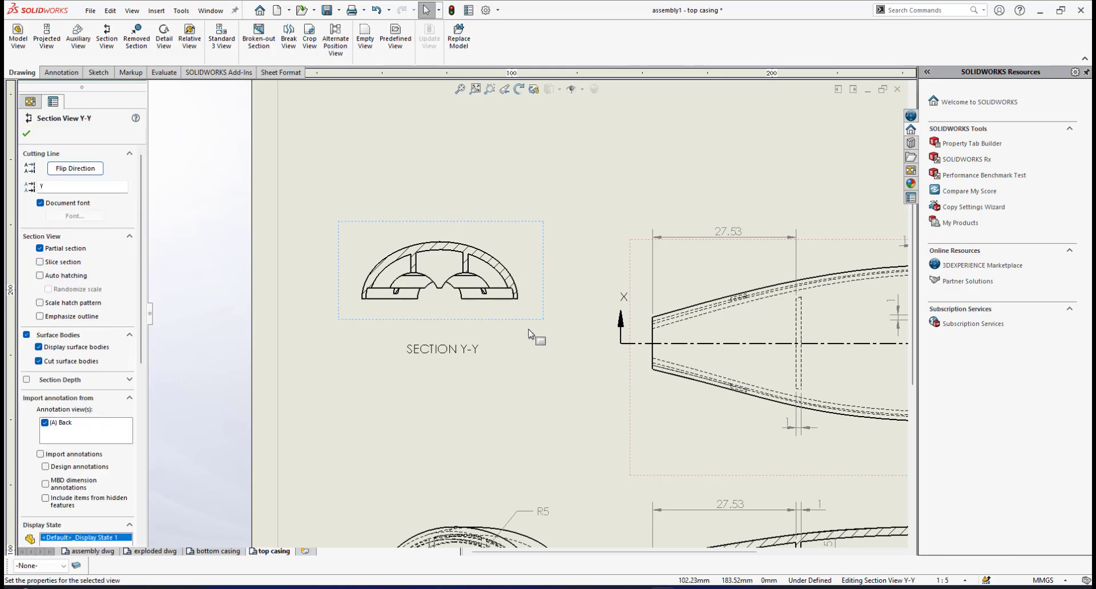
Dimension the radius of the inner arc under the second rib in section Y-Y, with precision set to None
scroll(541, 350, "up", 3)
scroll(737, 324, "down", 1)
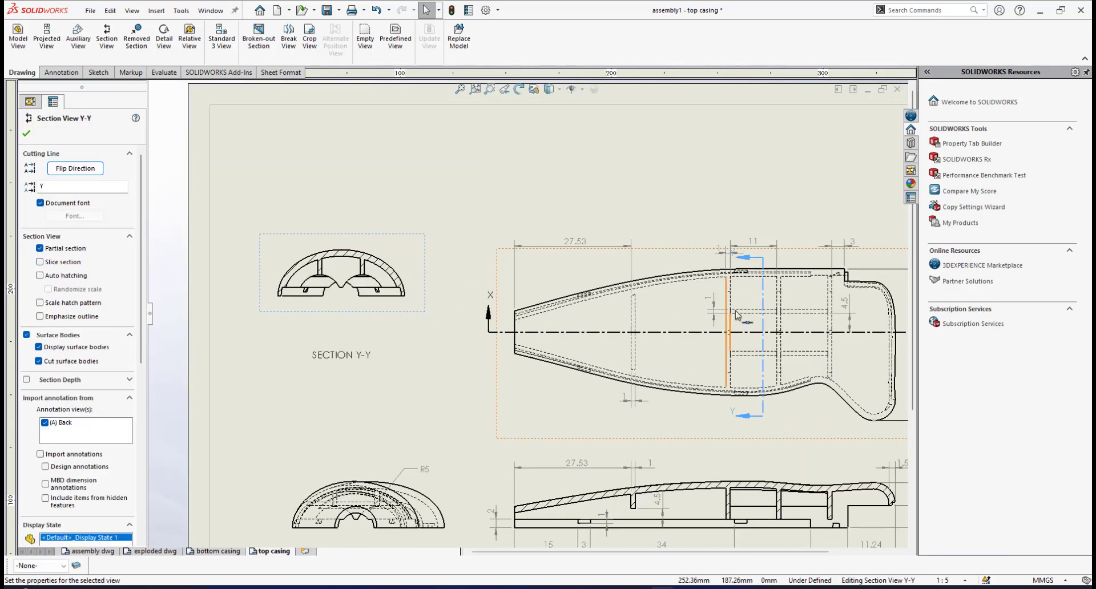
scroll(656, 311, "down", 2)
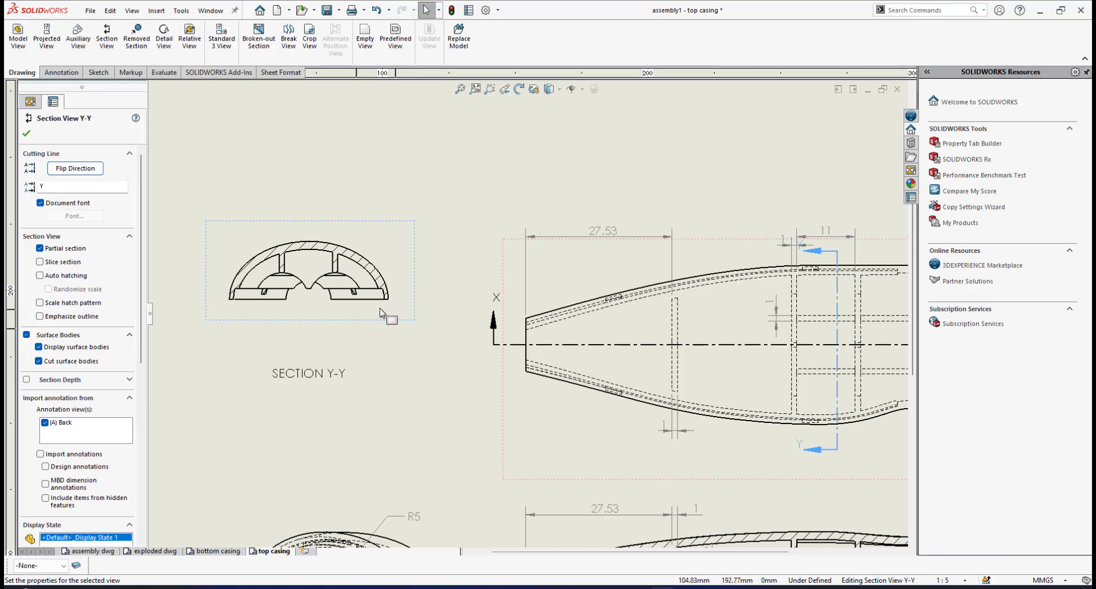
scroll(311, 297, "down", 3)
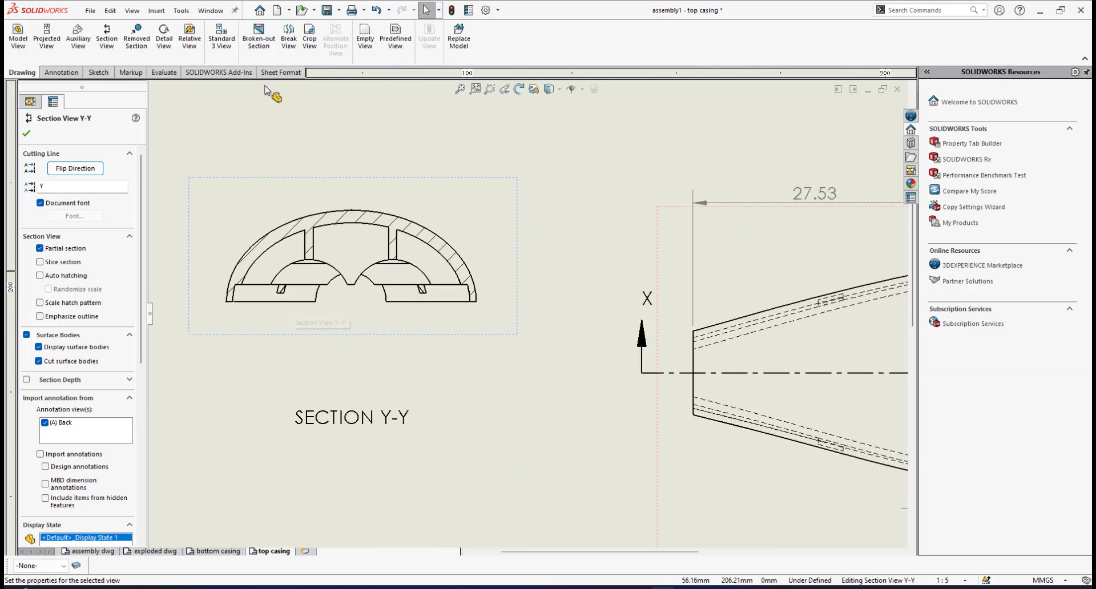
left_click(61, 72)
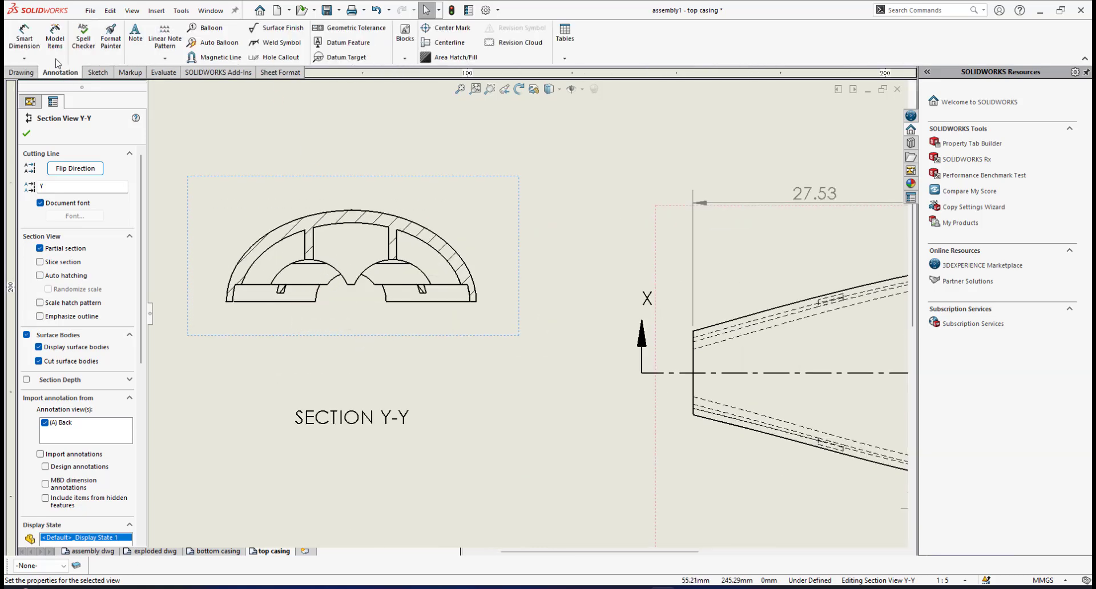
left_click(24, 38)
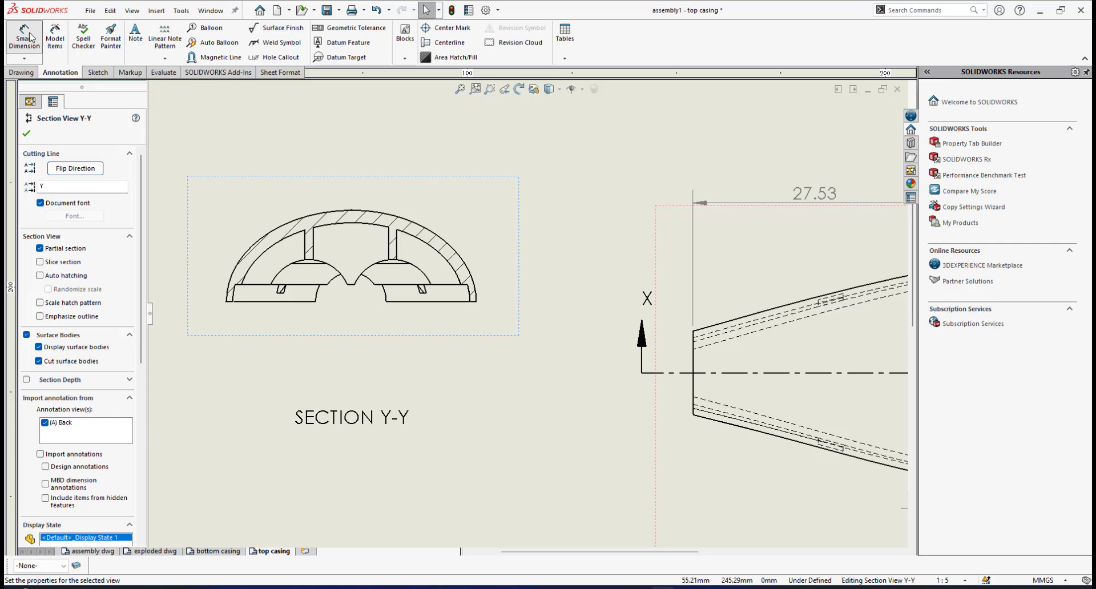
left_click(412, 265)
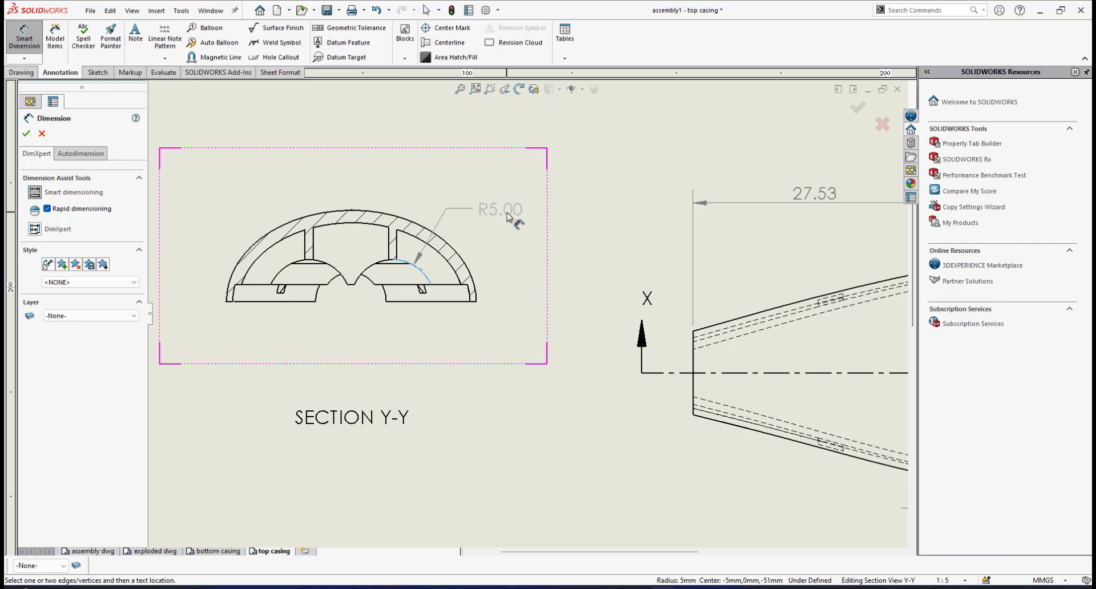
left_click(507, 216)
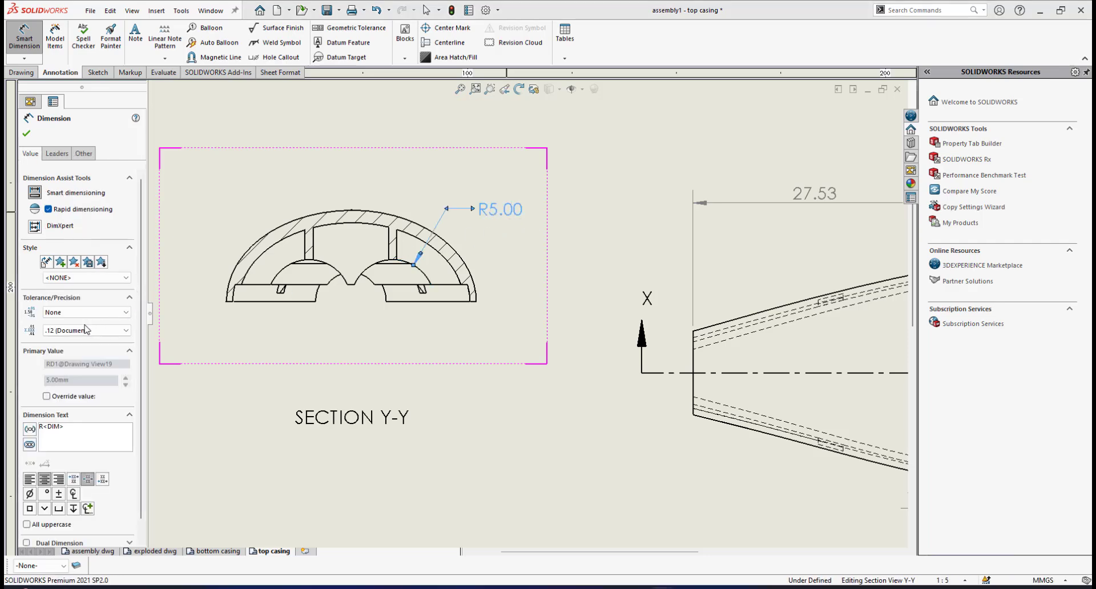
left_click(85, 330)
left_click(57, 340)
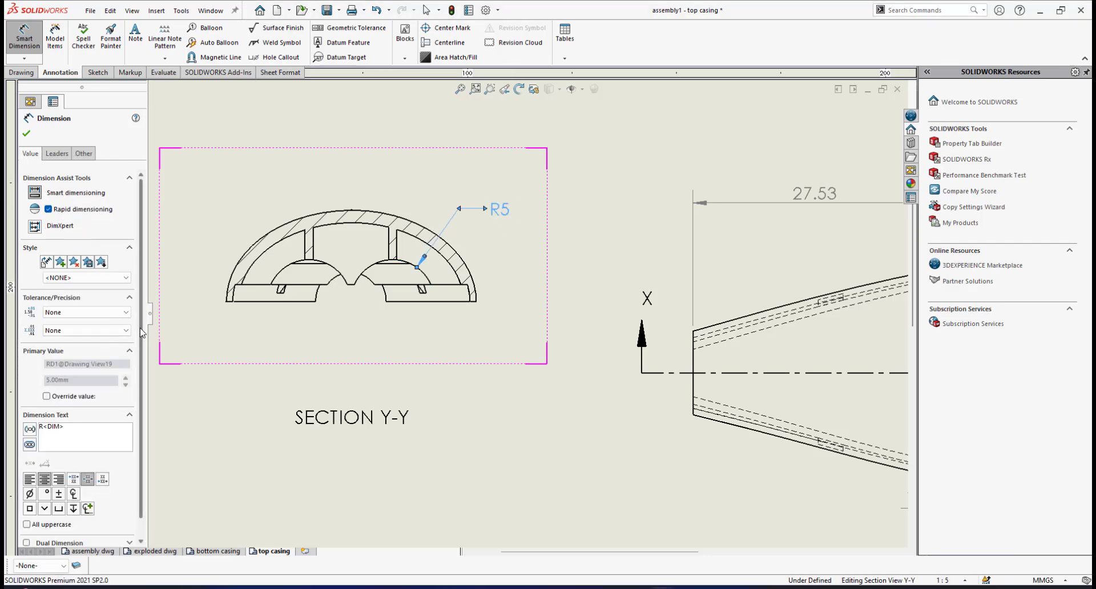
Move the R5 radius dimension lower, closer to the arc in section Y-Y
scroll(502, 268, "down", 3)
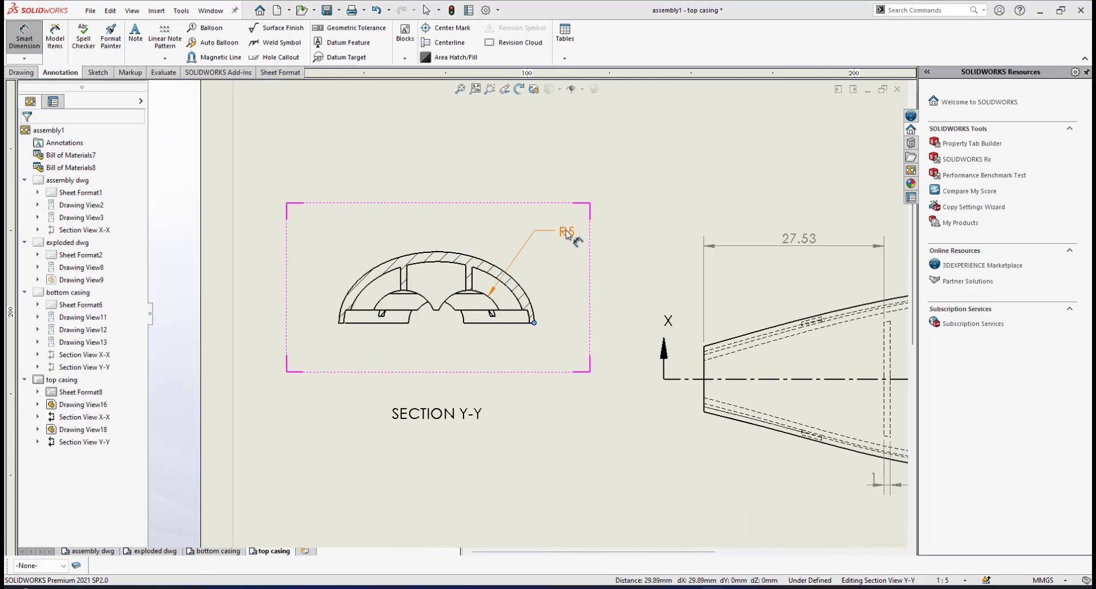
left_click_drag(567, 234, 559, 264)
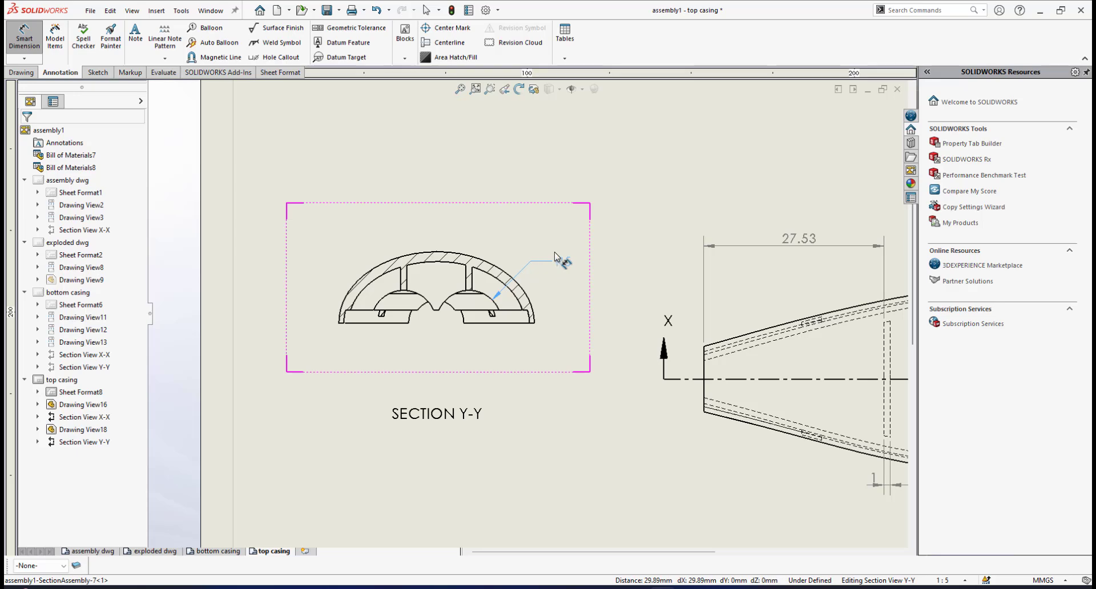
Examine the top view, section X-X and section Y-Y to check the dimensioning and overall sheet layout
scroll(537, 294, "up", 4)
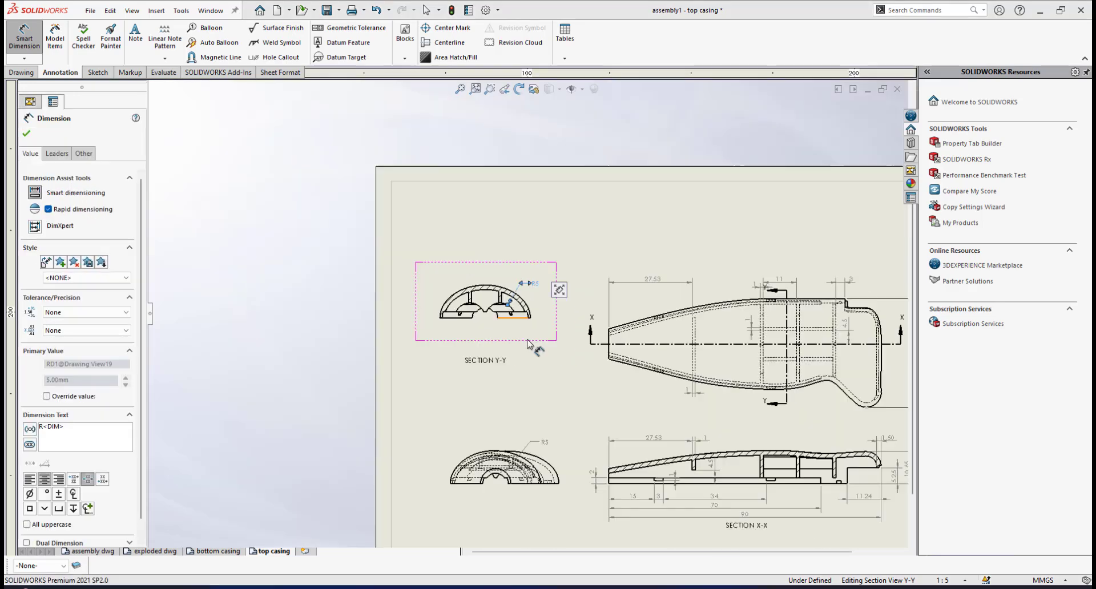
scroll(568, 394, "up", 2)
scroll(620, 402, "down", 6)
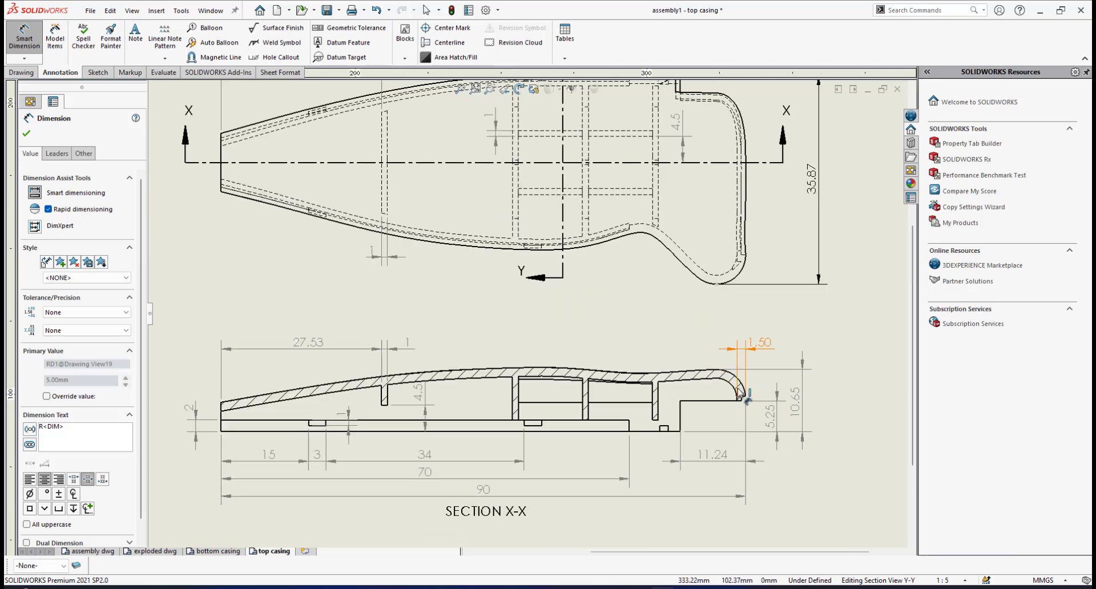
scroll(354, 246, "up", 4)
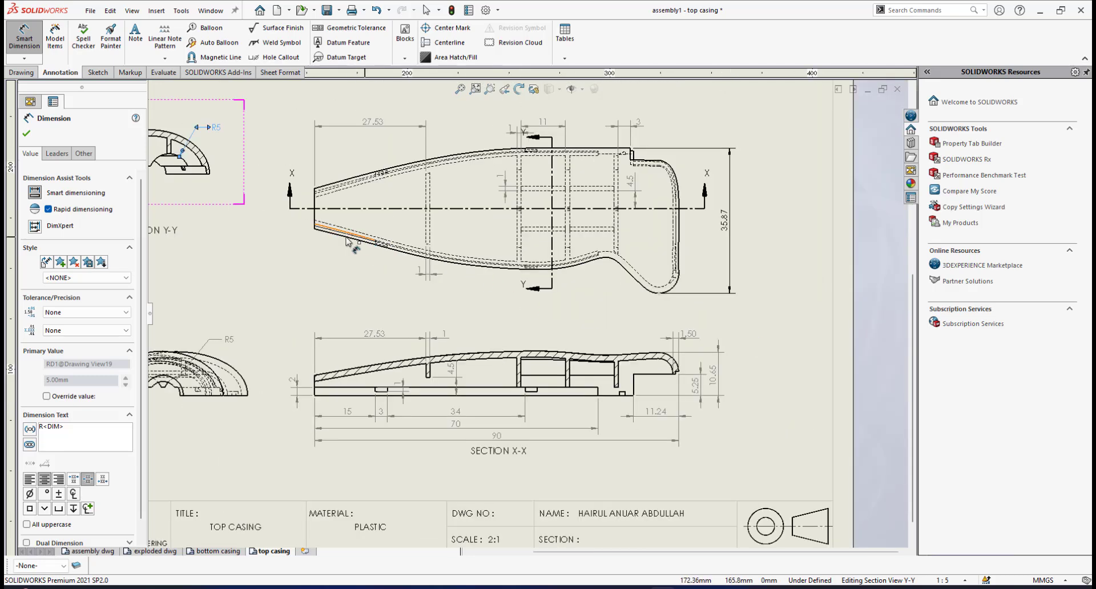
scroll(405, 271, "down", 4)
scroll(415, 268, "down", 4)
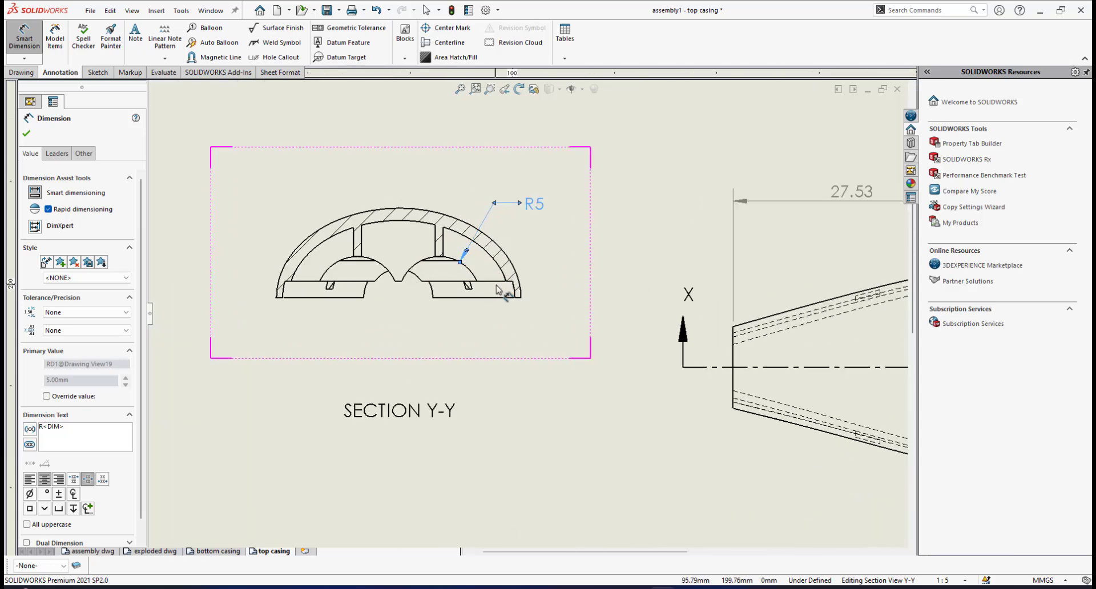
scroll(498, 290, "up", 2)
scroll(492, 277, "down", 2)
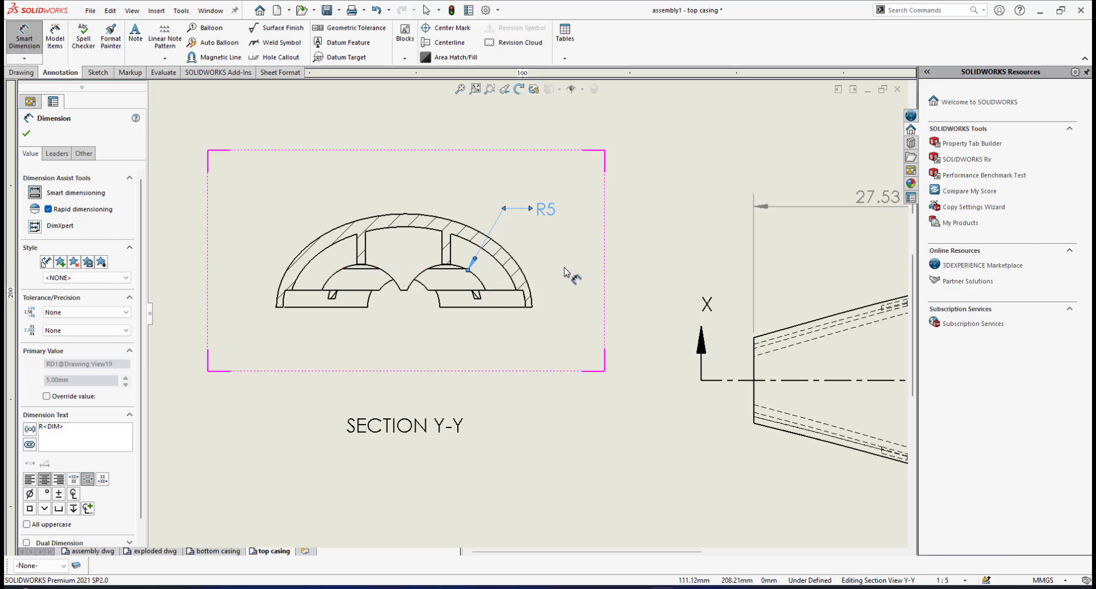
scroll(568, 274, "up", 3)
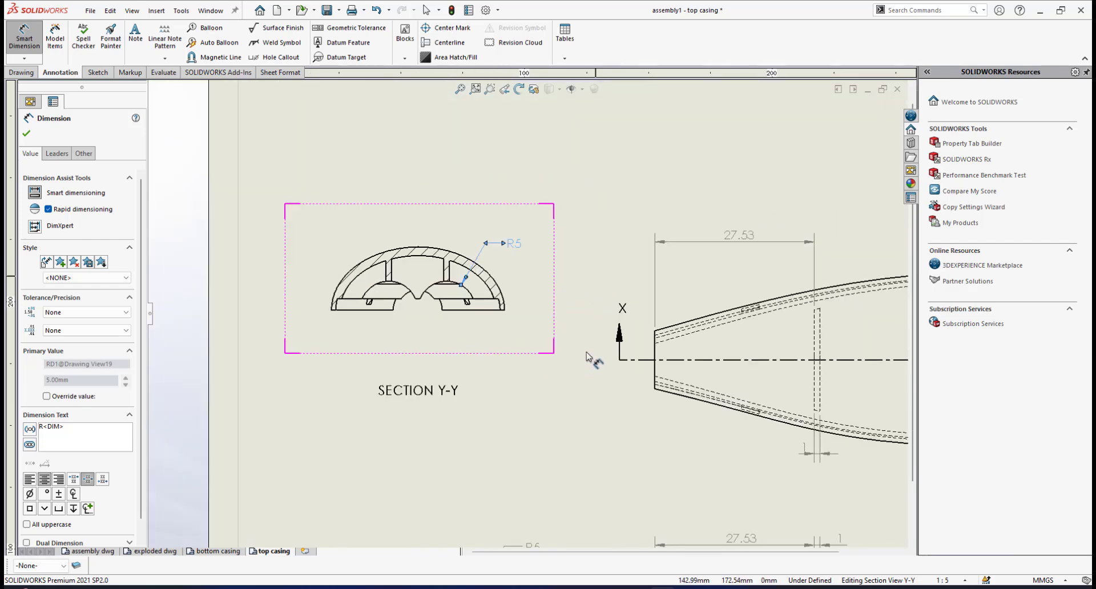
scroll(587, 354, "up", 5)
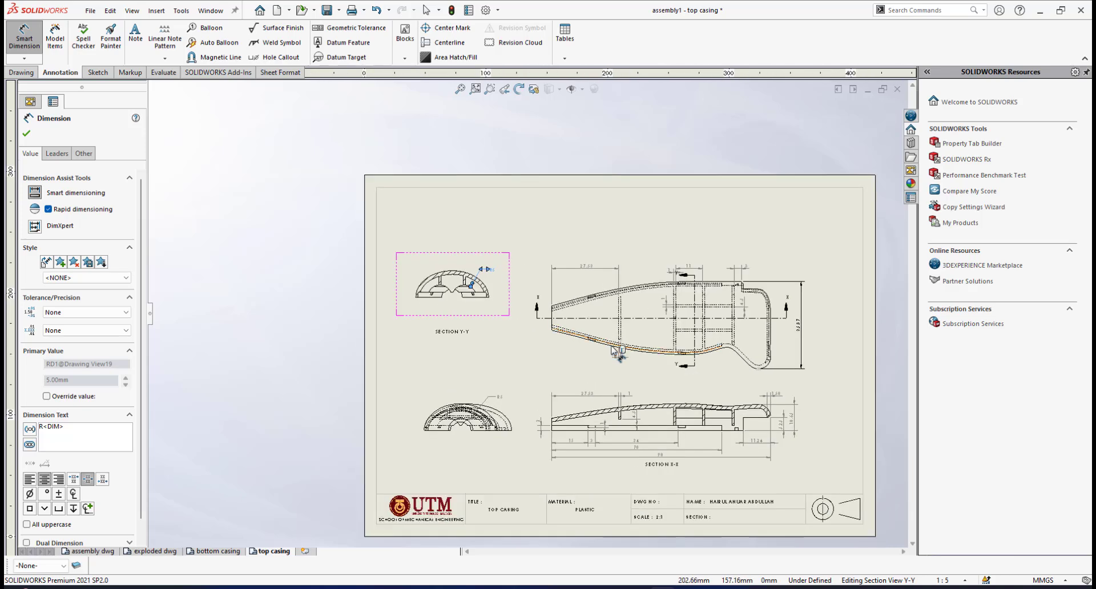
scroll(612, 351, "down", 1)
scroll(630, 349, "up", 1)
scroll(628, 345, "down", 1)
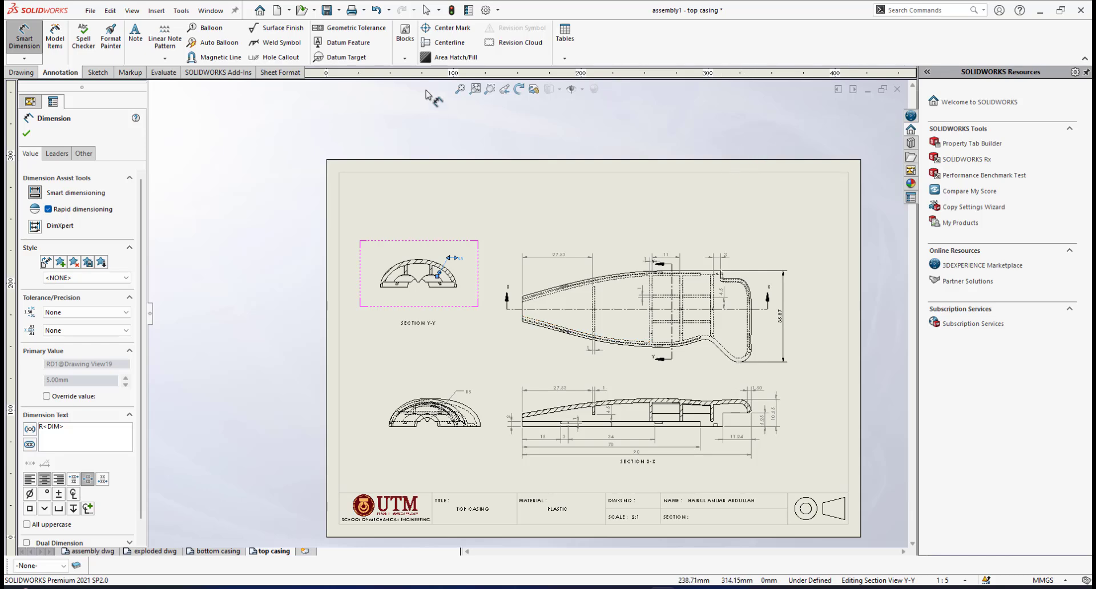
Leave the Smart Dimension command and raise the "SECTION Y-Y" label closer beneath its section view
right_click(496, 217)
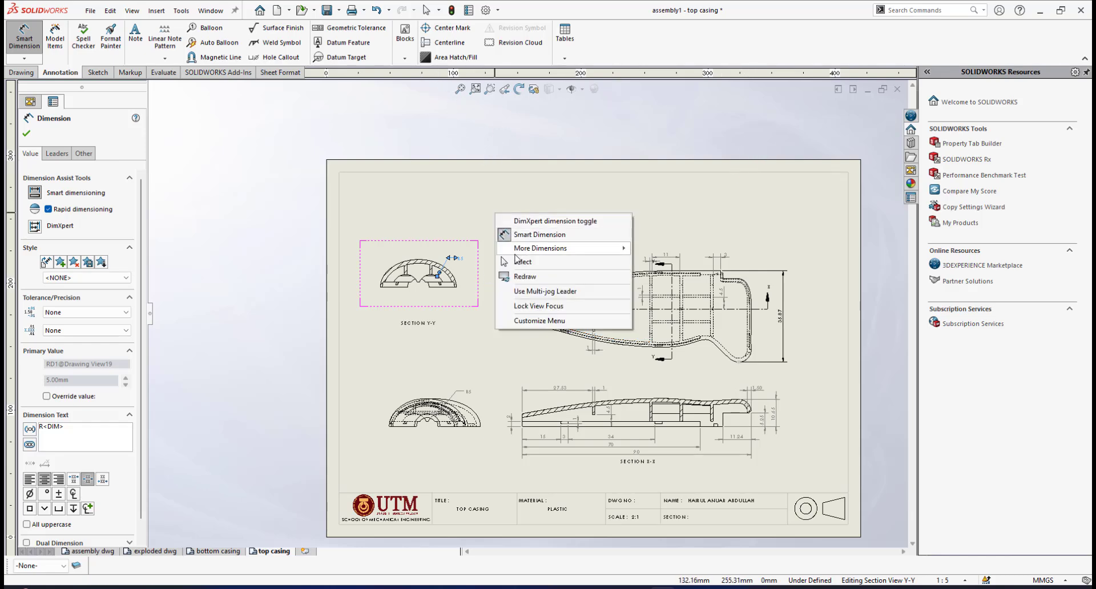
left_click(522, 263)
scroll(653, 330, "up", 2)
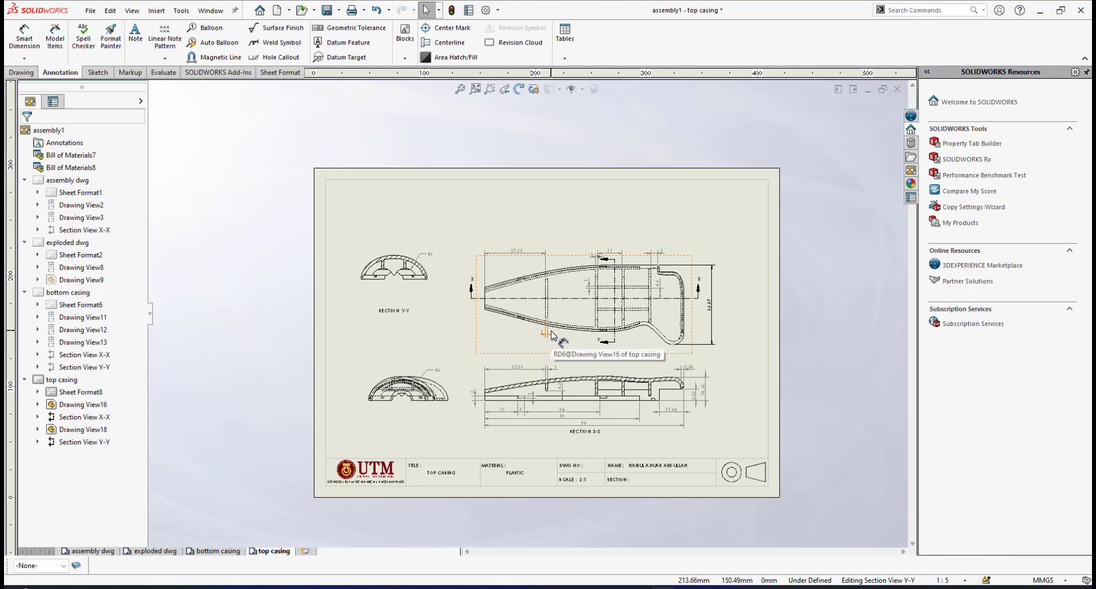
scroll(552, 335, "down", 1)
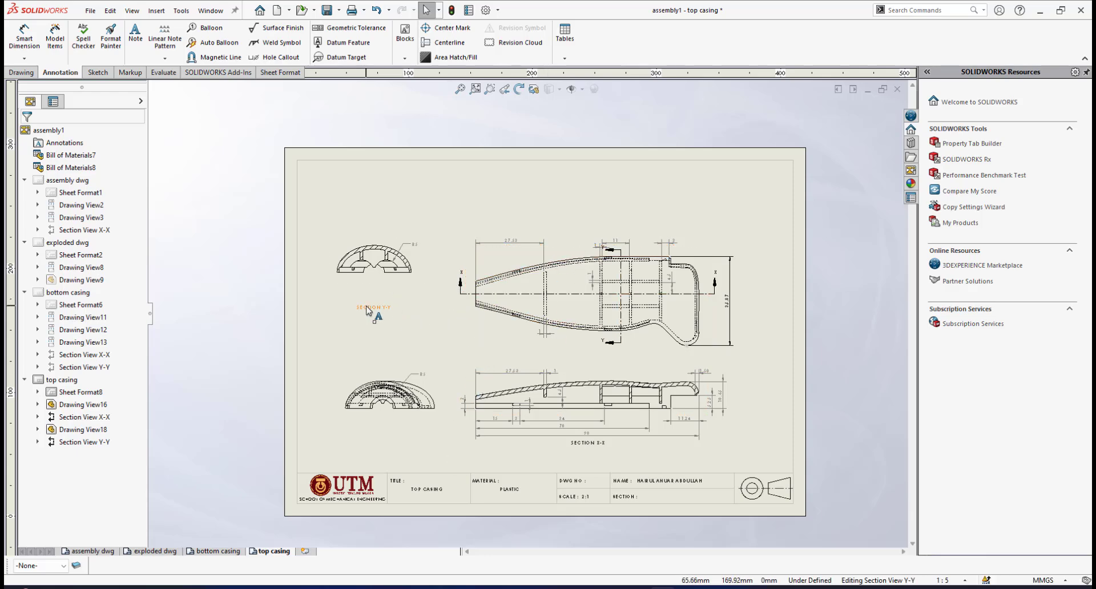
left_click_drag(367, 310, 367, 295)
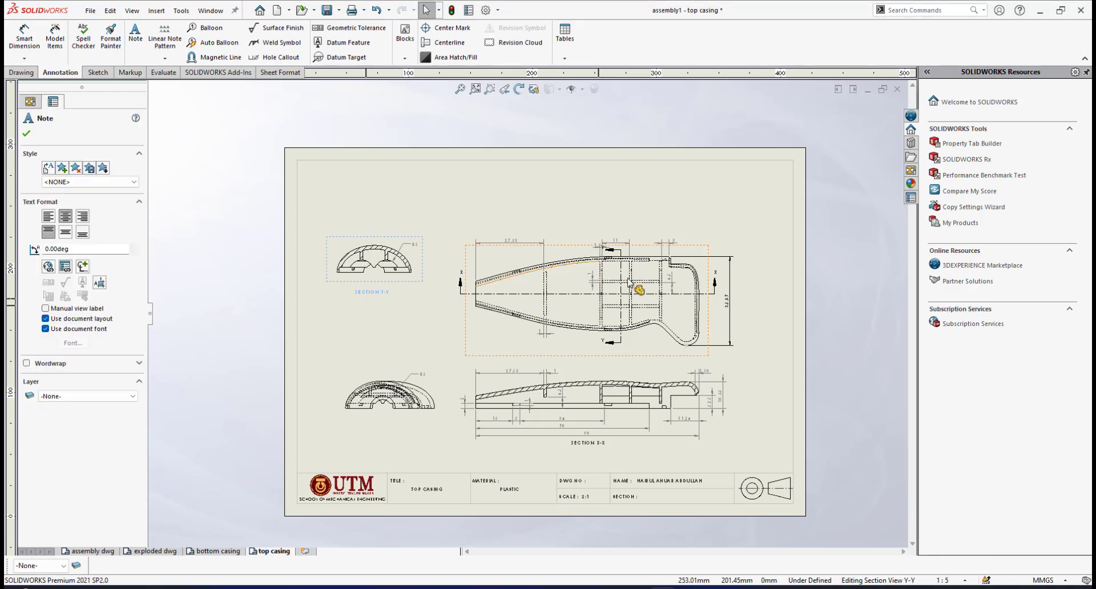
Move section X-X slightly lower and shift the top view slightly down and to the left above it
scroll(674, 281, "down", 1)
scroll(563, 328, "up", 1)
scroll(460, 340, "down", 2)
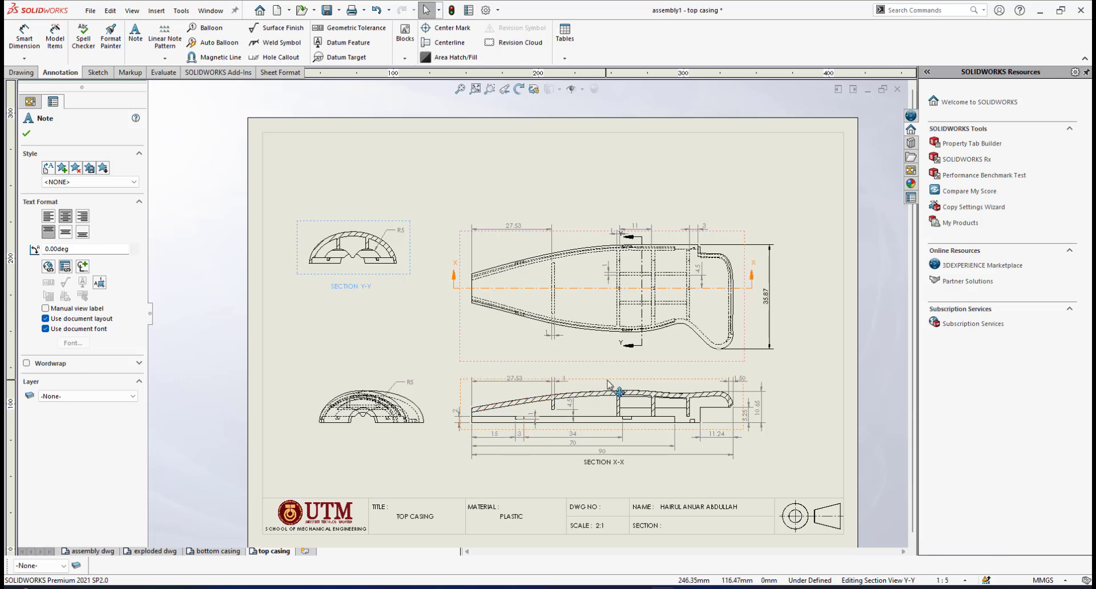
left_click_drag(592, 395, 558, 397)
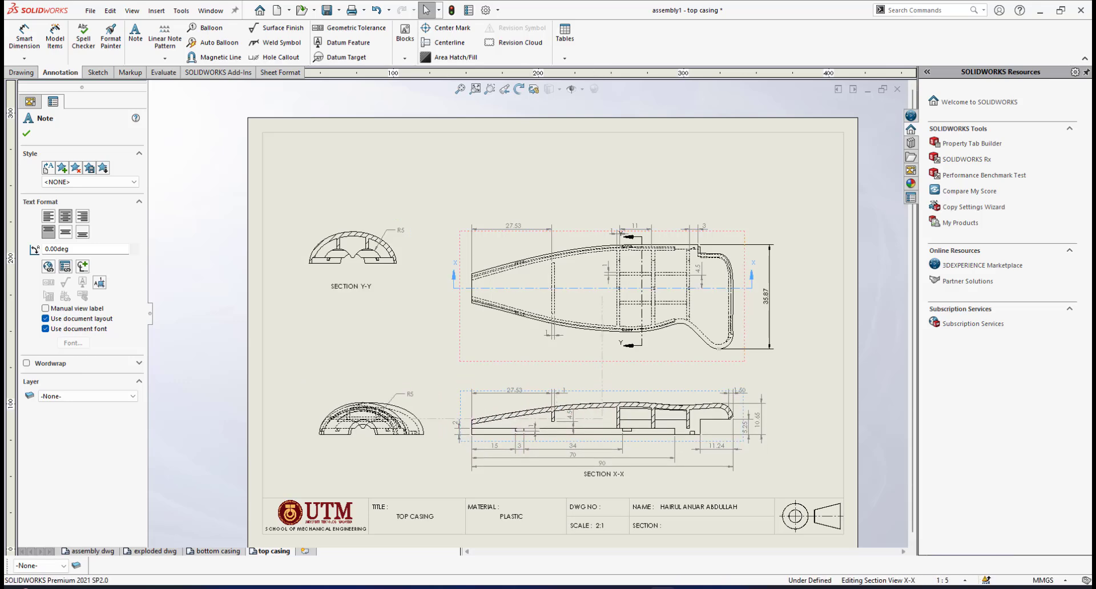
left_click(799, 386)
mouse_move(700, 372)
left_mouse_down()
mouse_move(720, 382)
mouse_move(712, 374)
left_mouse_up()
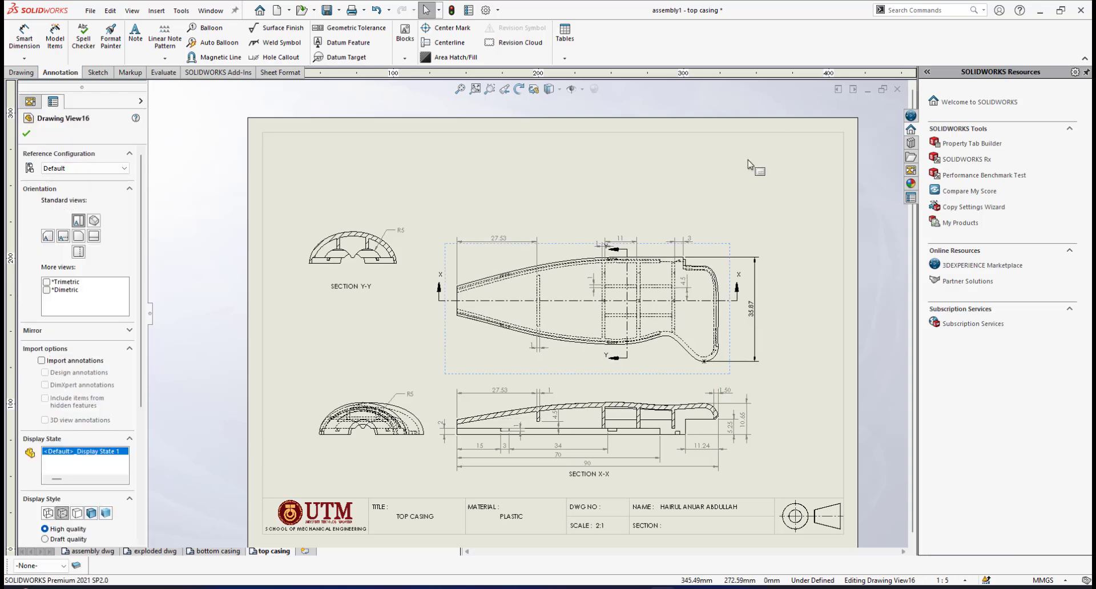
Lower section Y-Y to sit beside the top view and shift the end view left to line up beneath it
left_click(400, 229)
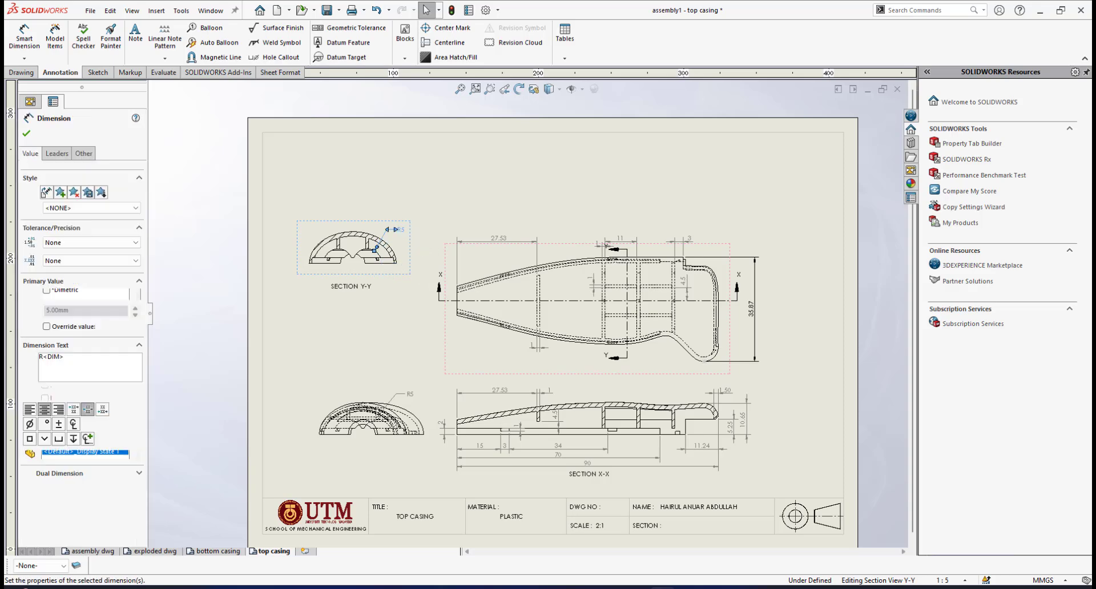
left_click(432, 208)
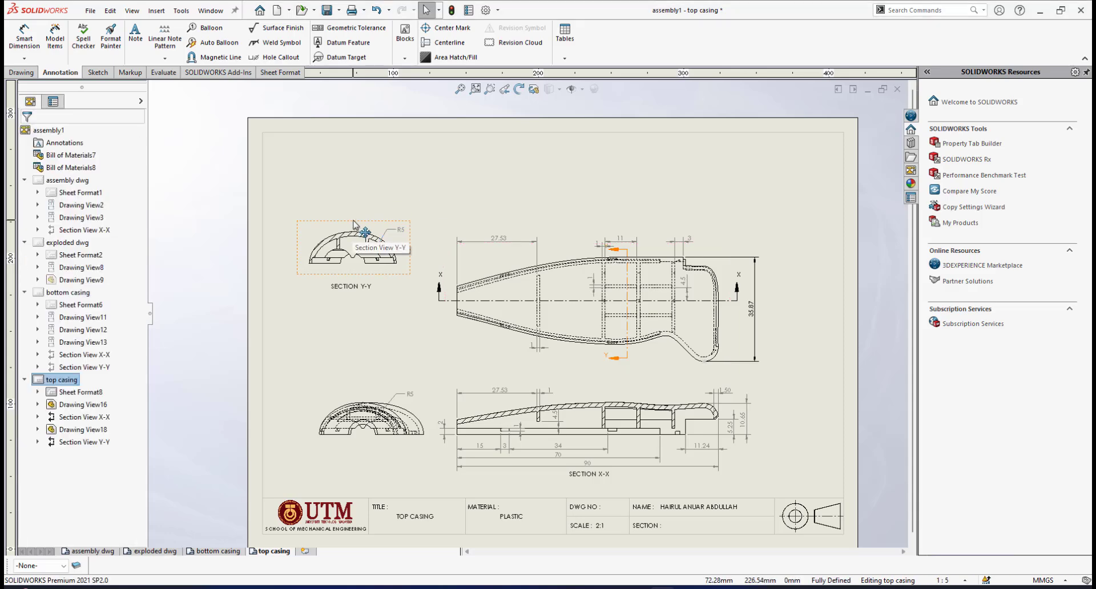
left_click_drag(354, 224, 353, 247)
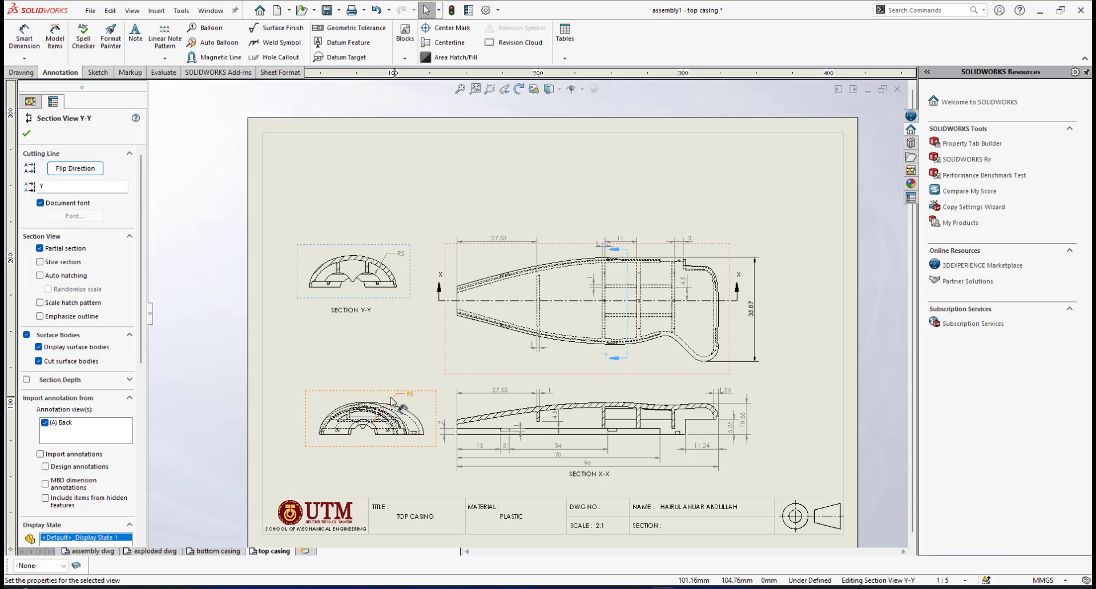
left_click_drag(388, 398, 372, 396)
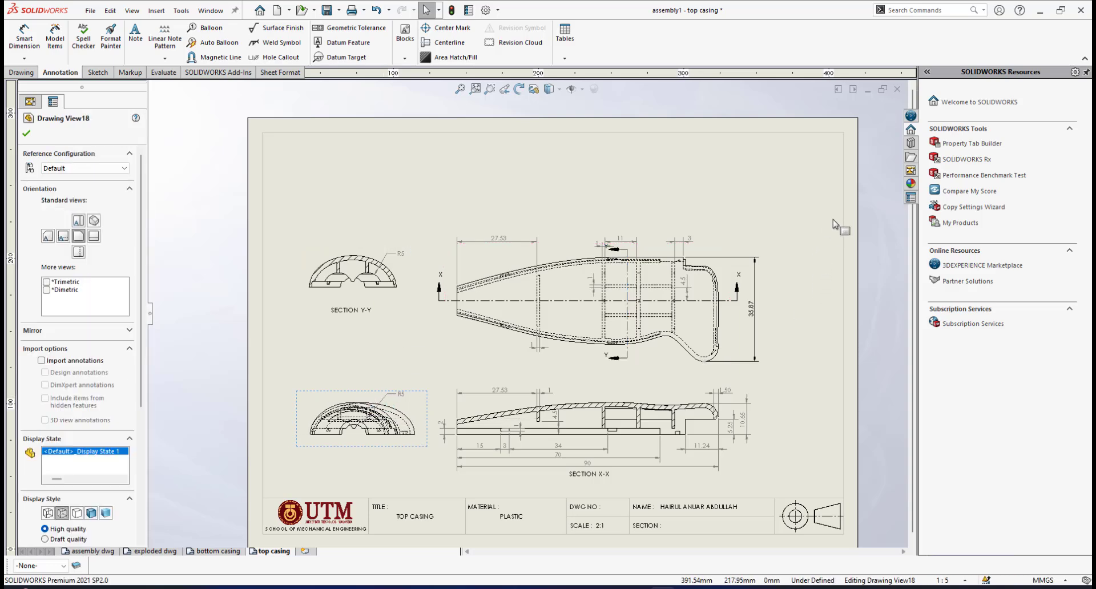
Insert an isometric view of the top casing in the upper right corner of the sheet
left_click(911, 170)
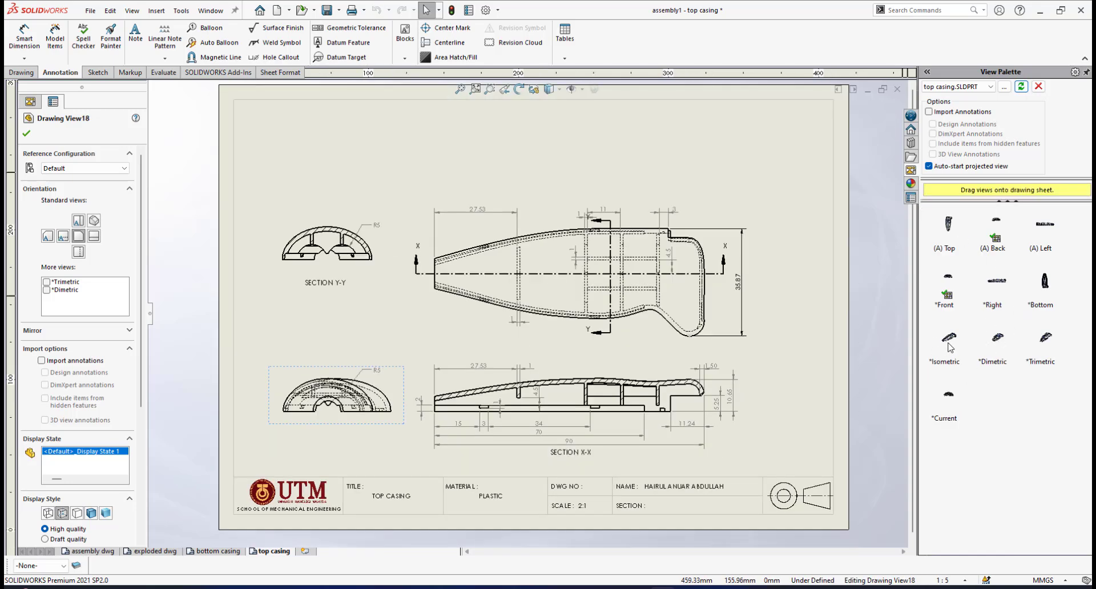
left_click_drag(952, 342, 729, 218)
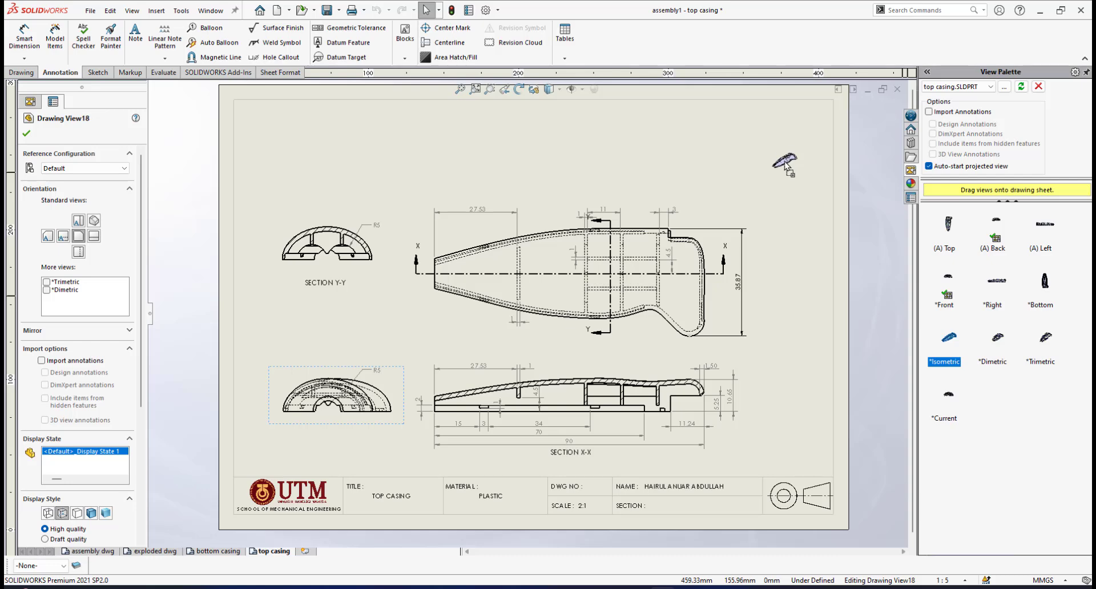
left_click_drag(770, 155, 771, 153)
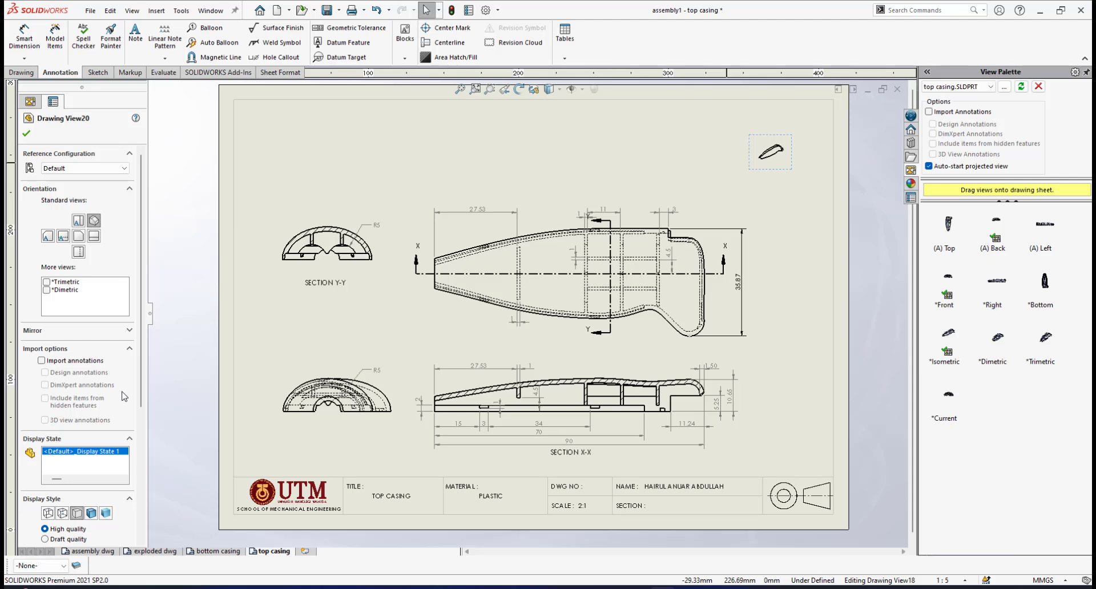
Set the isometric view to a custom scale of 1:1
scroll(140, 378, "down", 5)
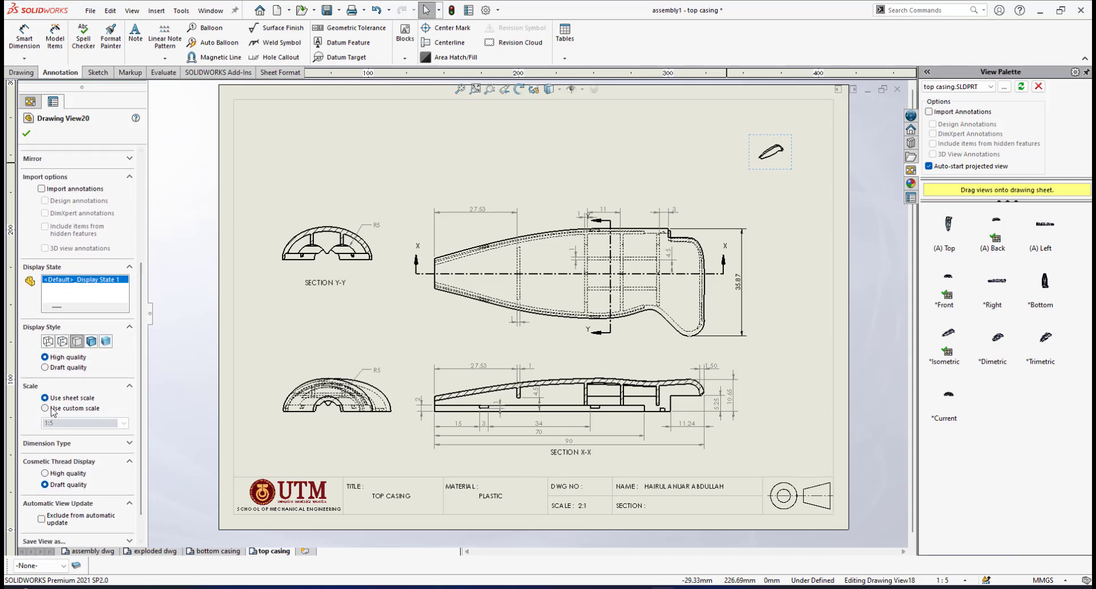
left_click(46, 408)
left_click(123, 423)
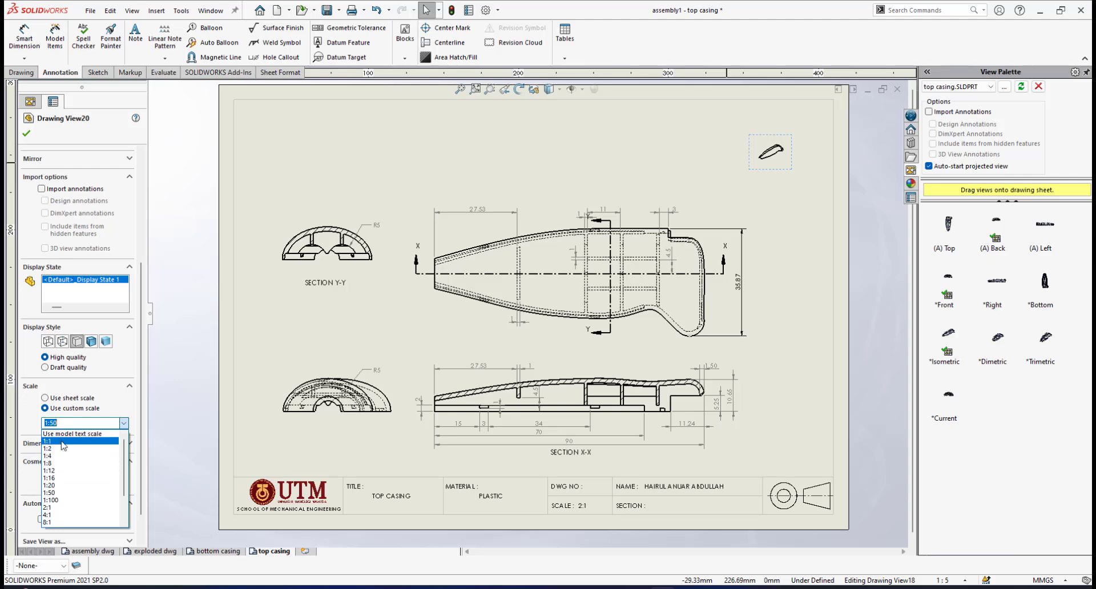
left_click(63, 441)
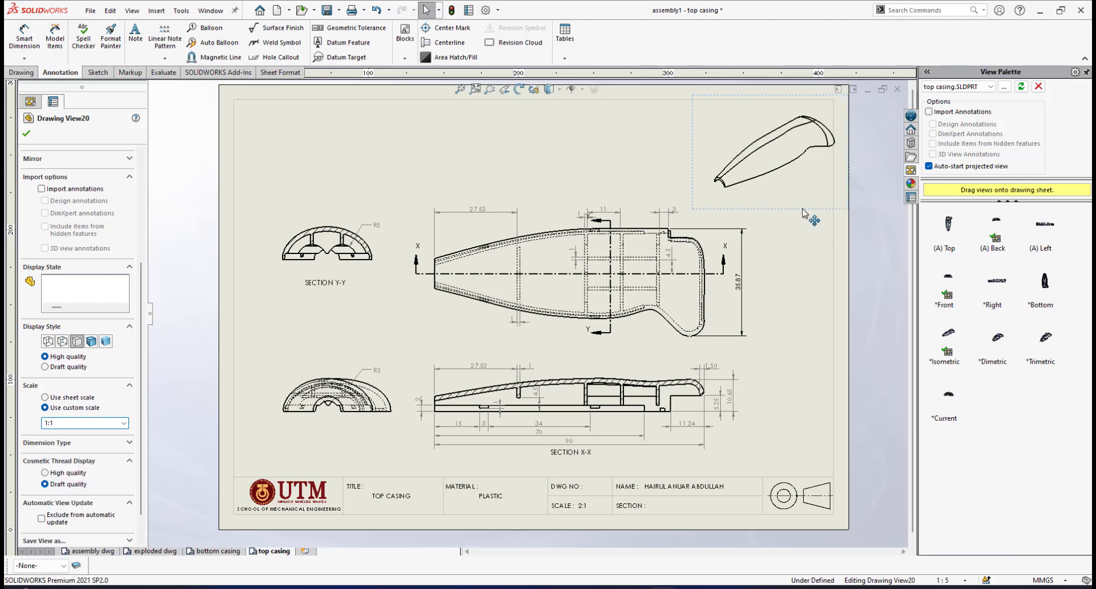
Remove the tangent edges from the isometric view and shift the view left to fit inside the sheet border
right_click(800, 211)
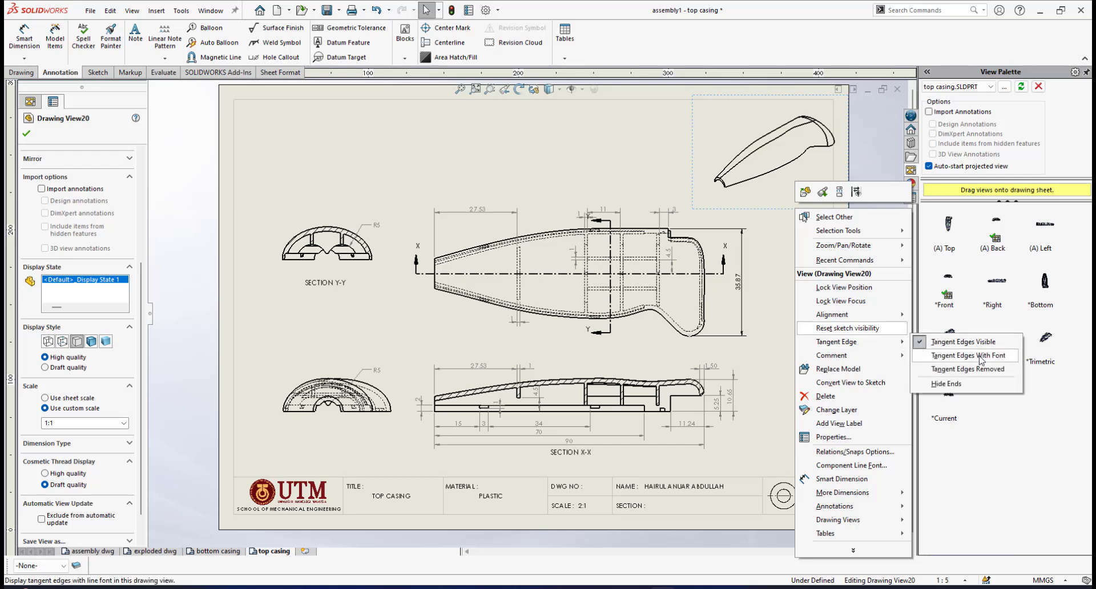
left_click(970, 380)
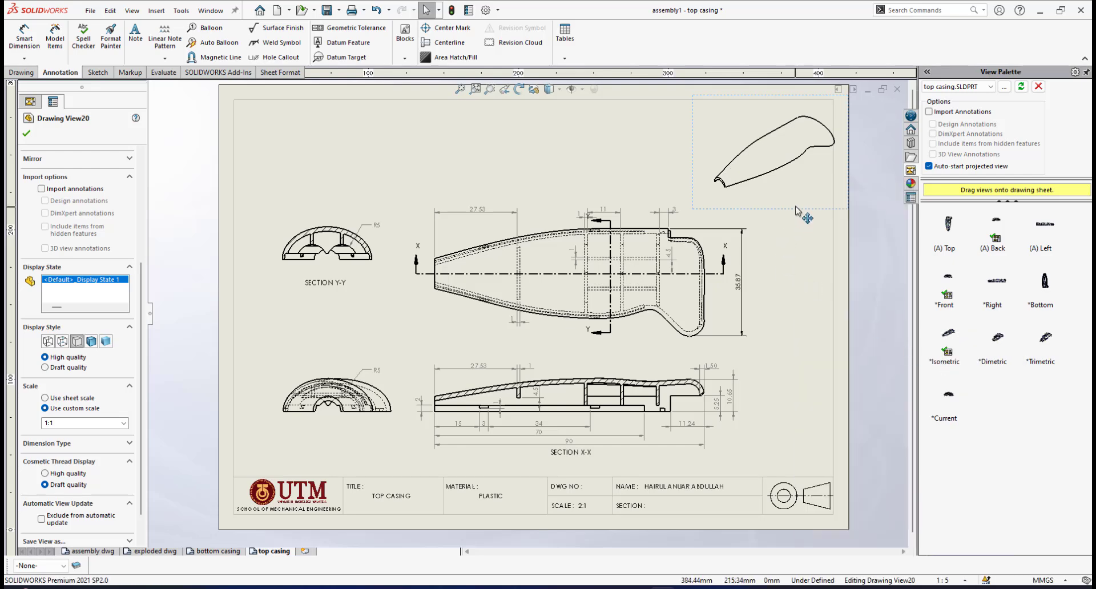
left_click_drag(798, 212, 778, 213)
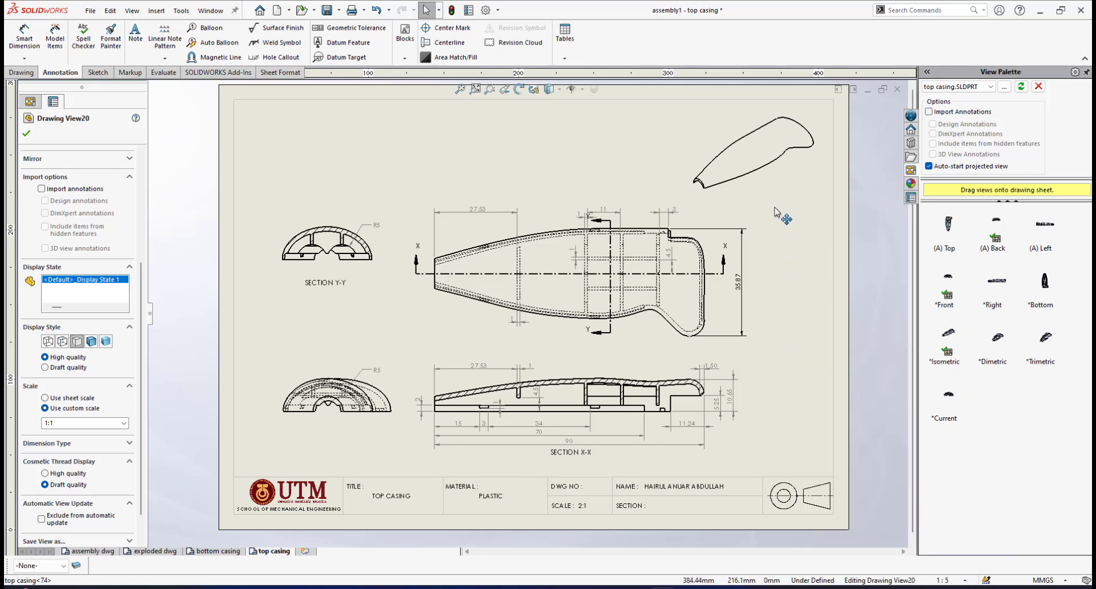
Try the Shaded With Edges and Shaded display styles on the isometric view, returning it to Hidden Lines Removed
left_click(559, 89)
left_click(551, 150)
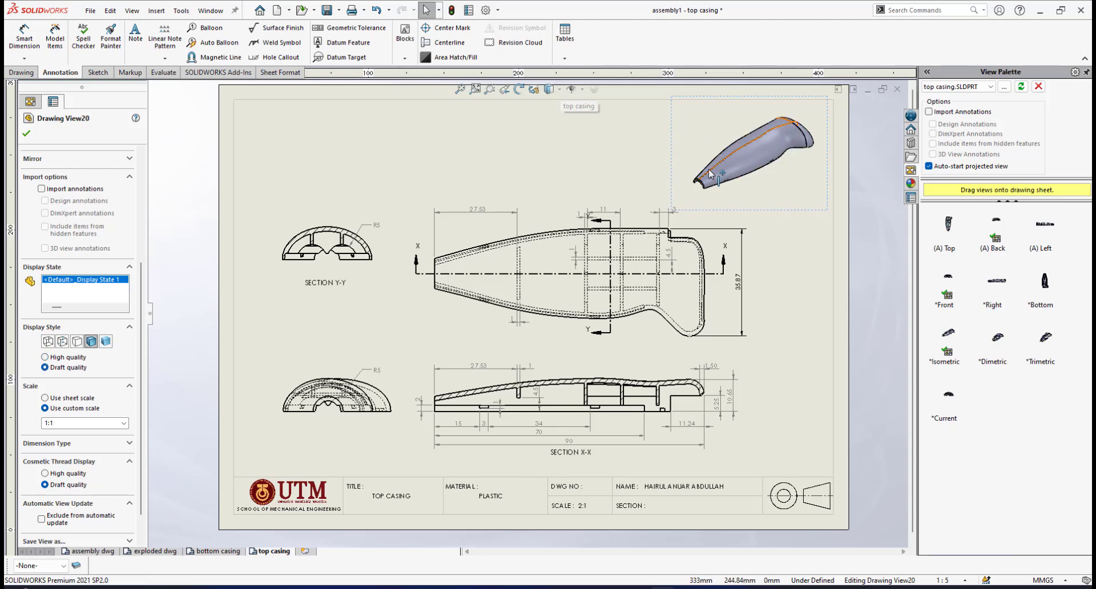
left_click(549, 89)
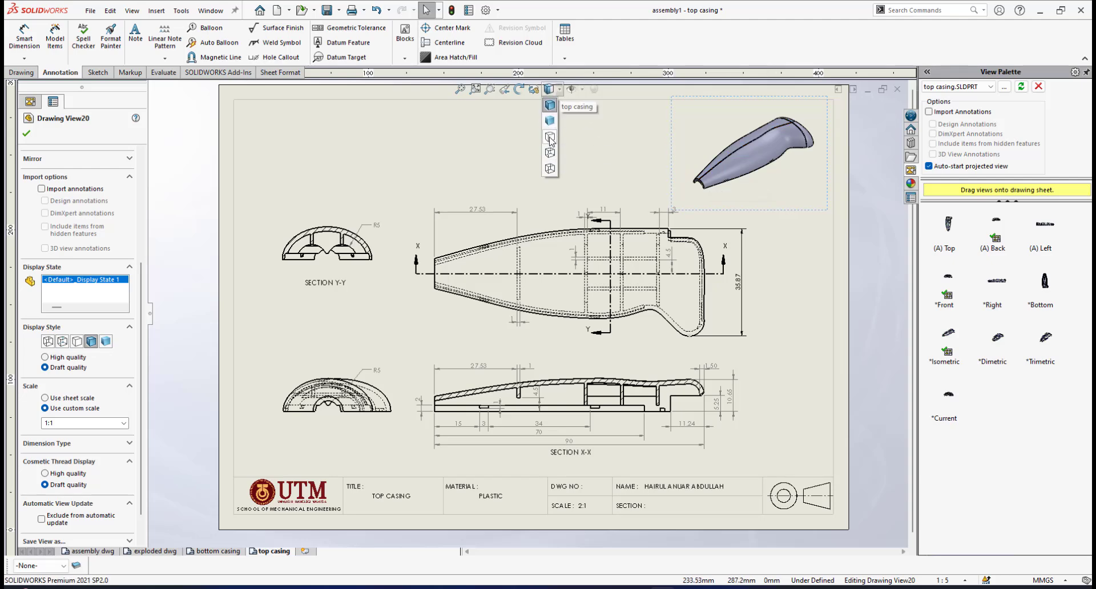
left_click(551, 139)
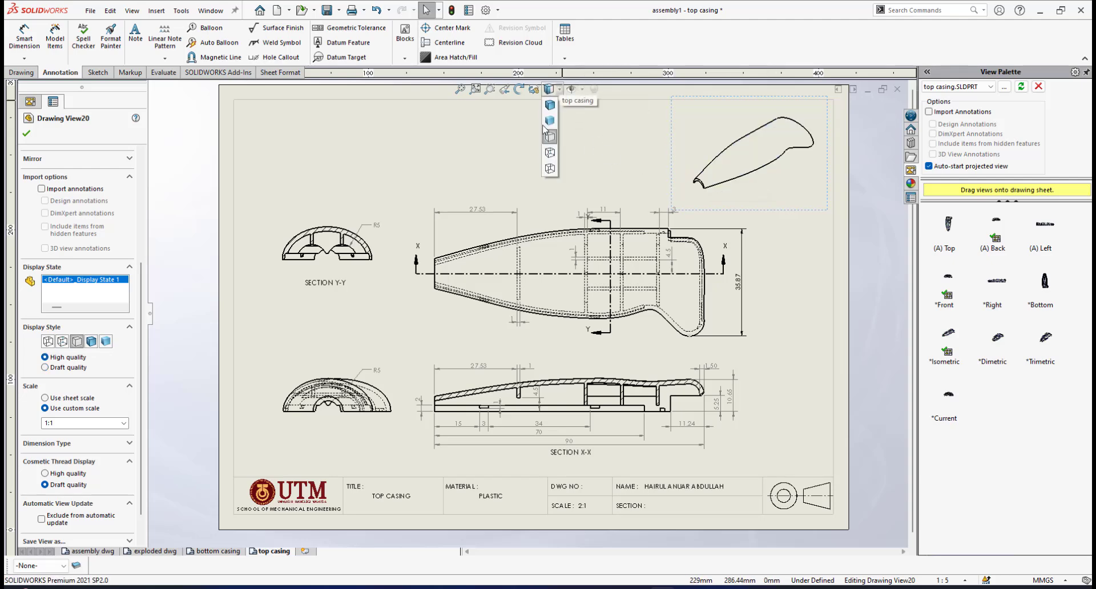
left_click(550, 121)
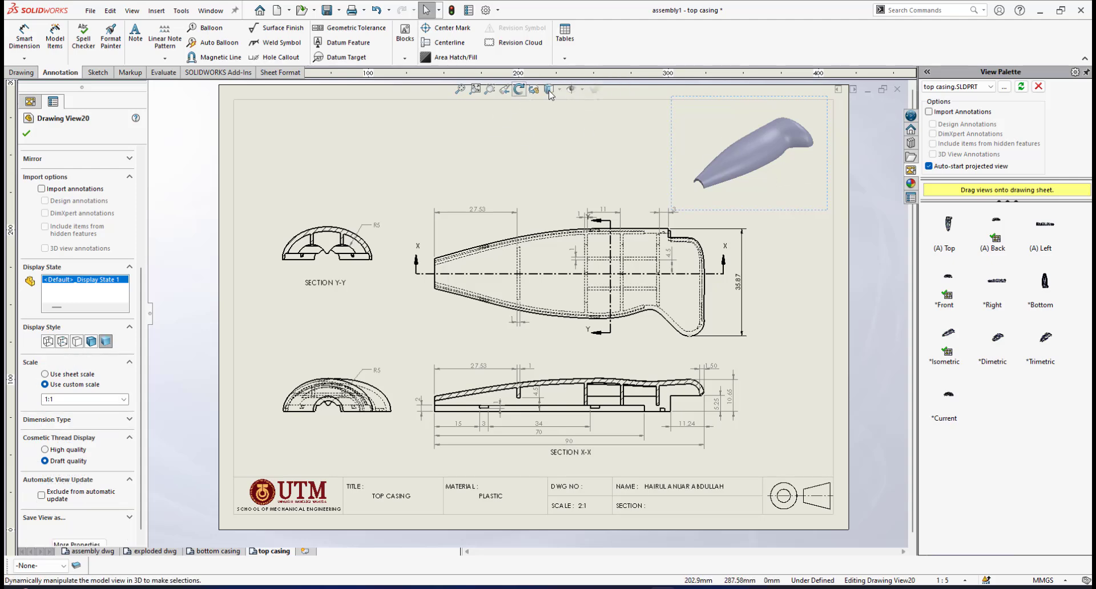
left_click(548, 90)
left_click(551, 139)
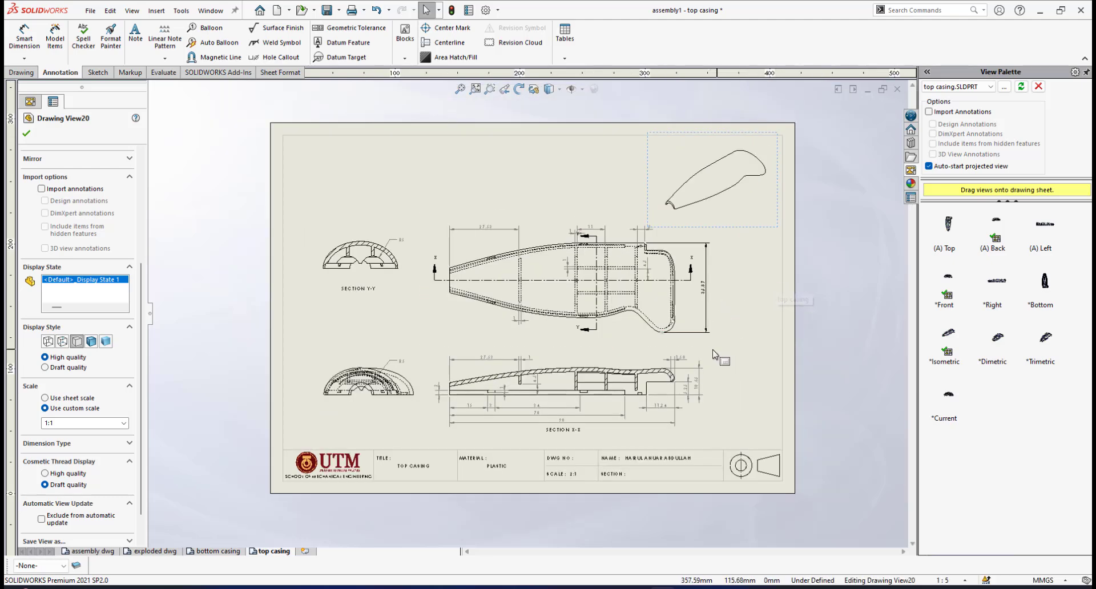
Check the existing dimensions across the top casing's top view, including the stepped notch near its wide end
scroll(668, 262, "up", 1)
scroll(628, 254, "down", 3)
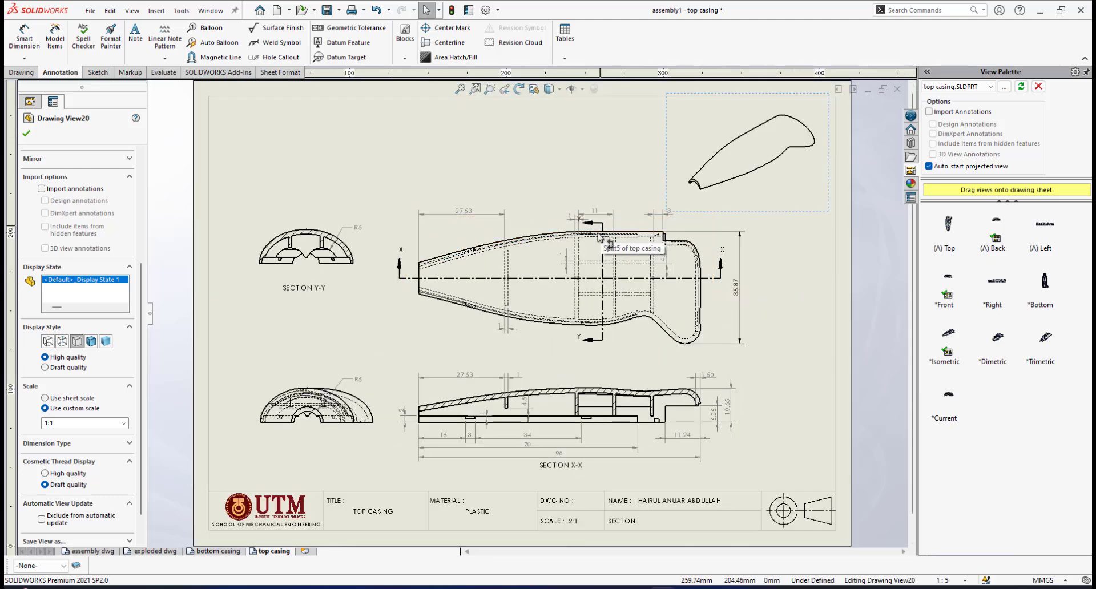
scroll(562, 242, "down", 1)
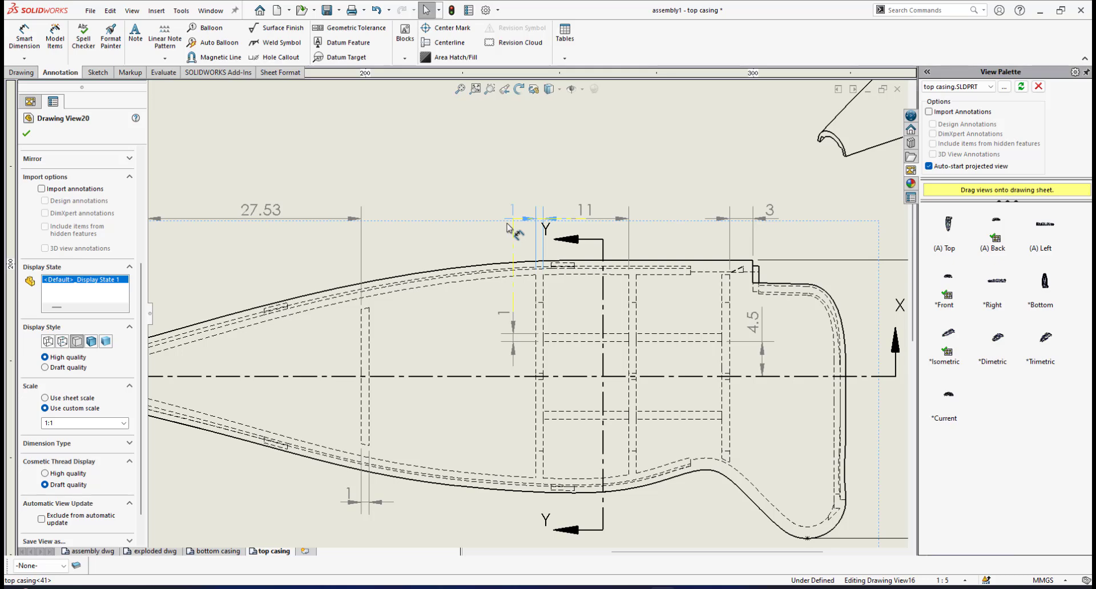
left_click(539, 218)
scroll(571, 377, "up", 4)
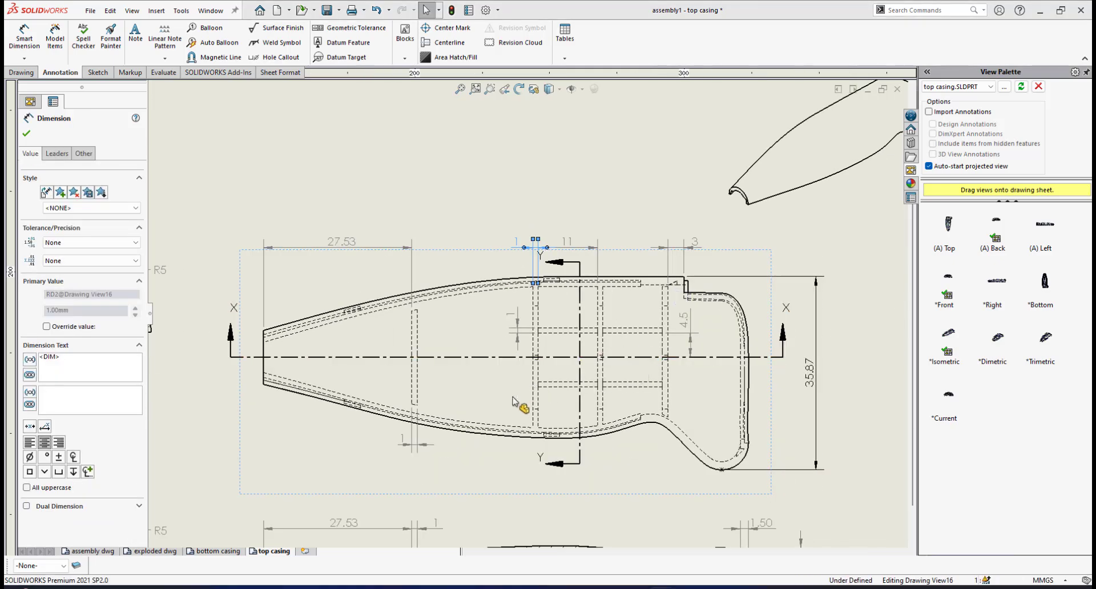
scroll(501, 410, "down", 3)
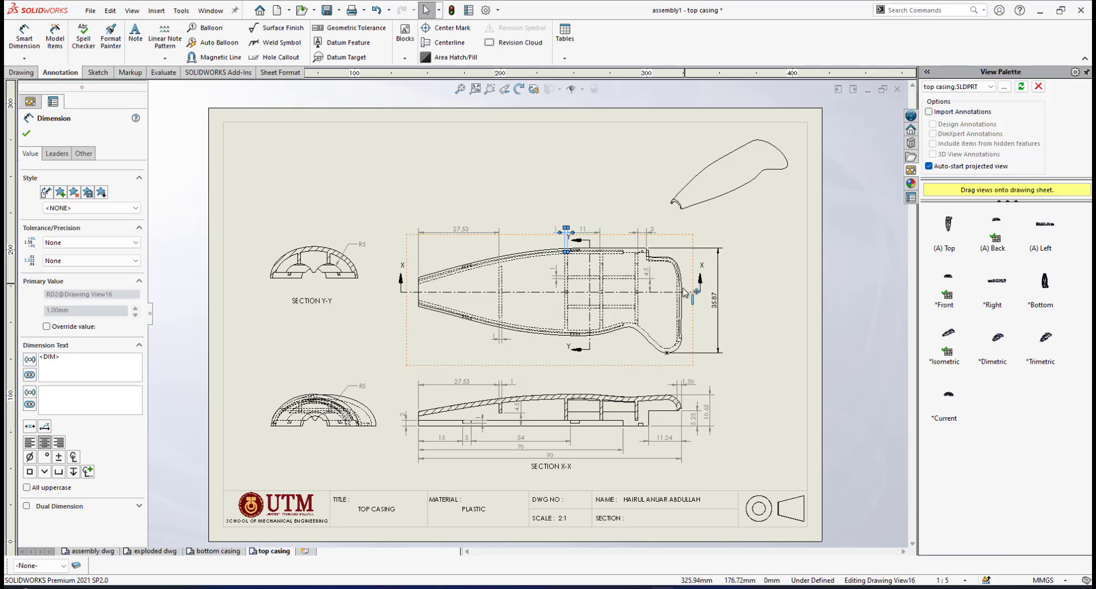
scroll(685, 292, "down", 3)
scroll(628, 263, "down", 3)
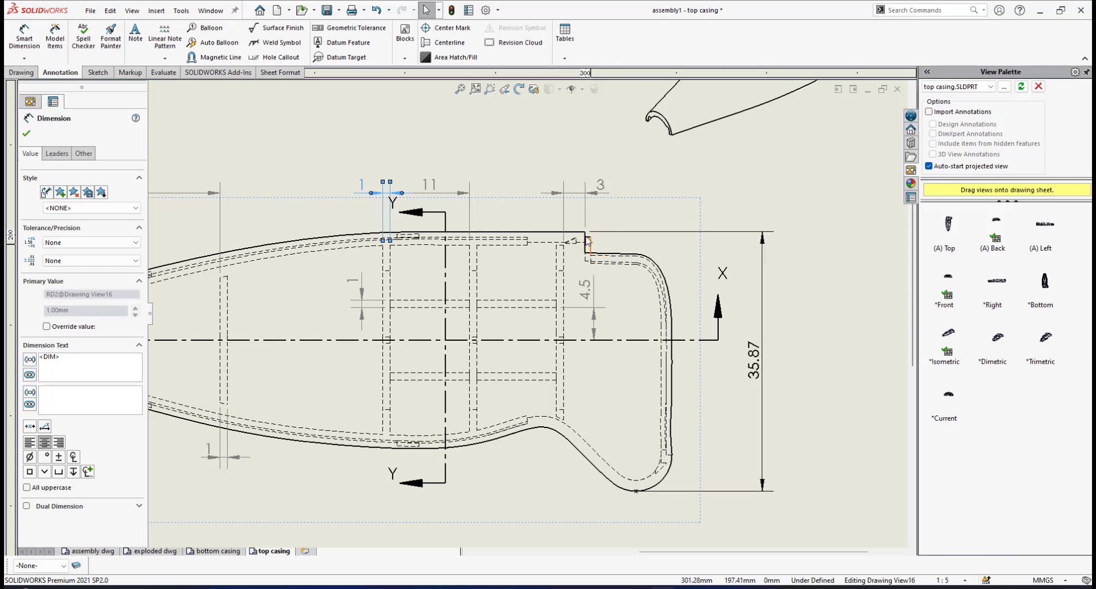
Dimension the horizontal distance from the notch's vertical edge to the wide end of the top view, with precision set to None
left_click(24, 35)
scroll(593, 257, "down", 2)
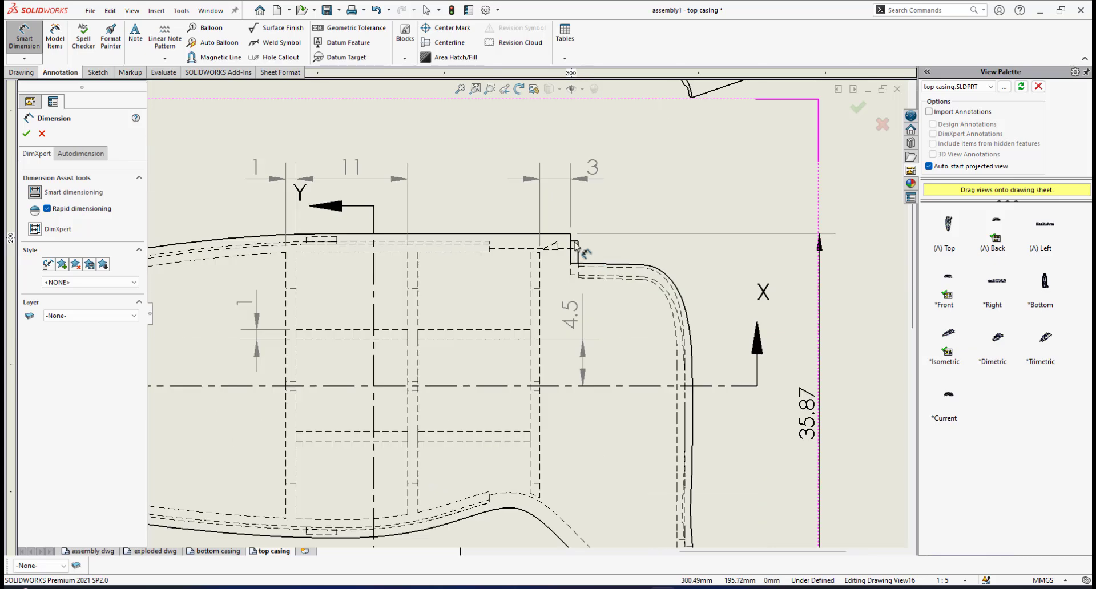
left_click(572, 246)
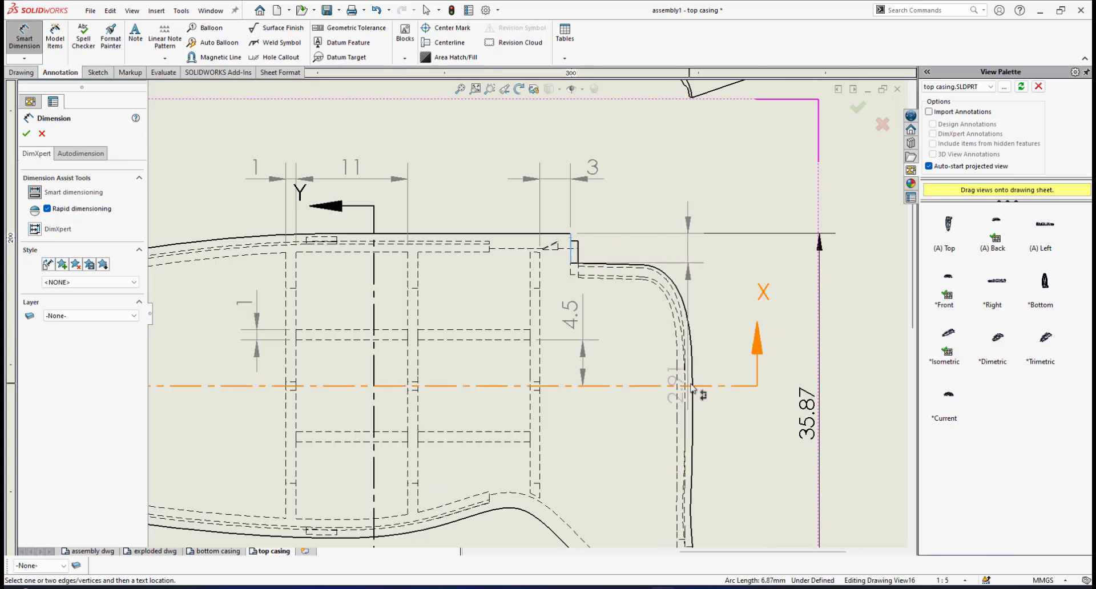
left_click(693, 438)
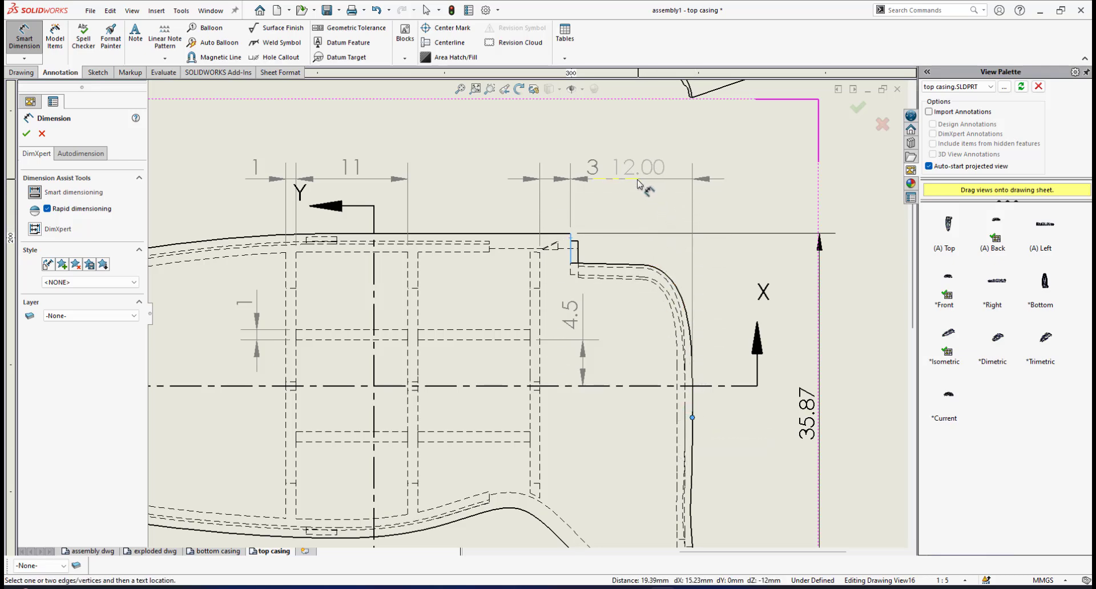
left_click(638, 183)
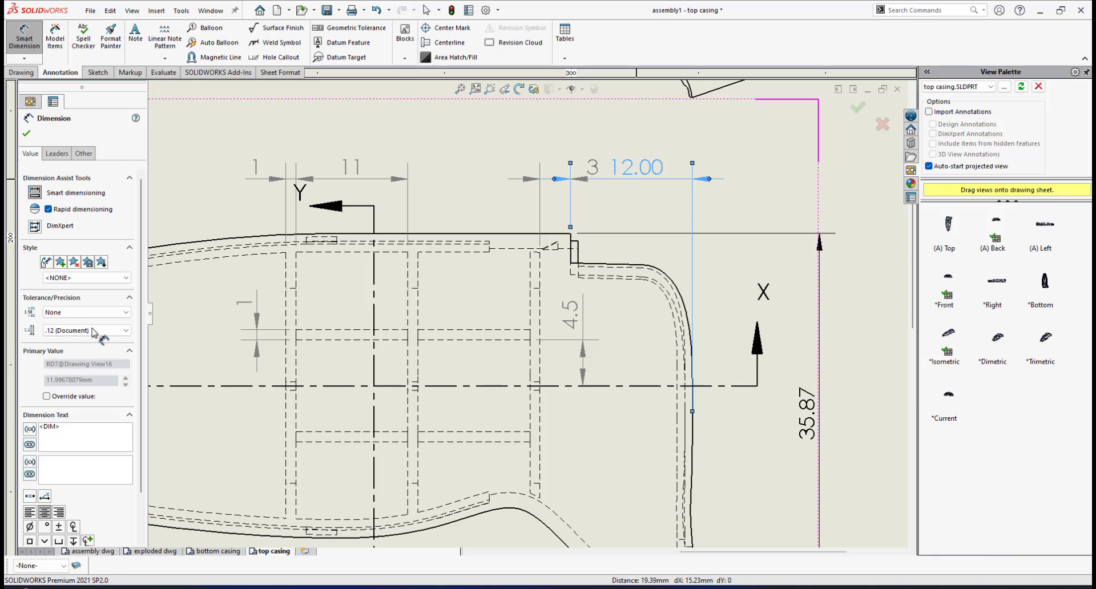
left_click(84, 331)
left_click(80, 341)
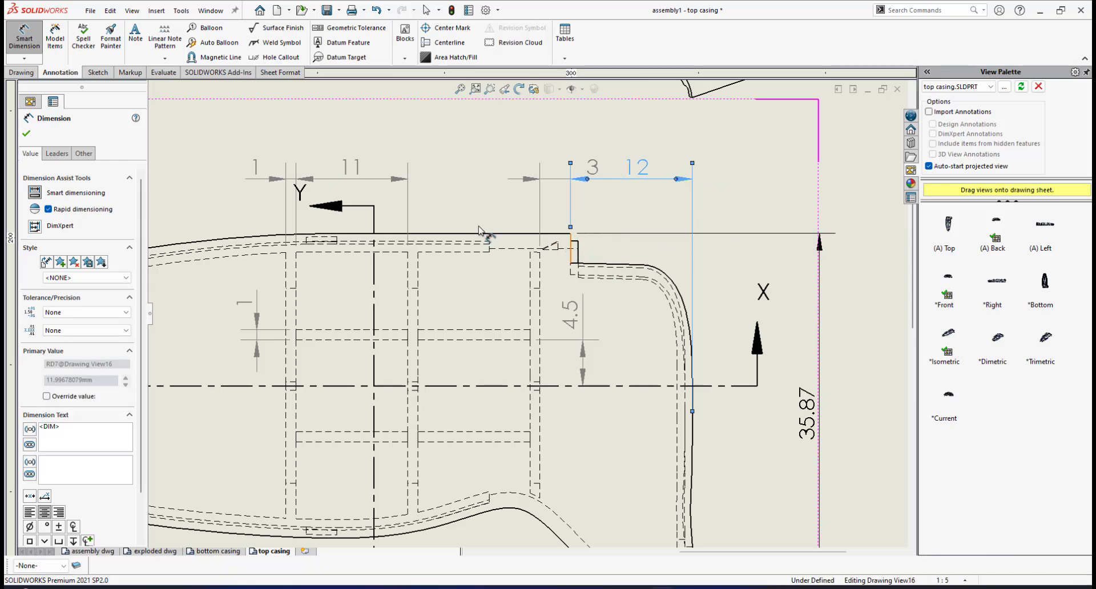
Dimension the notch's vertical depth in the top view and move the dimension text below its arrows
left_click(571, 263)
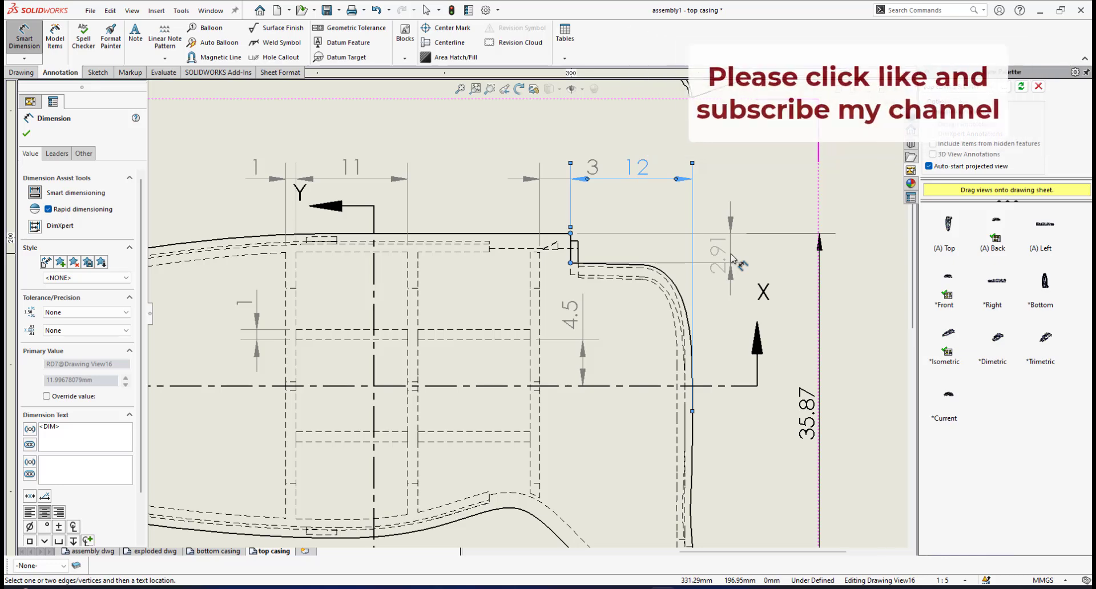
left_click(733, 258)
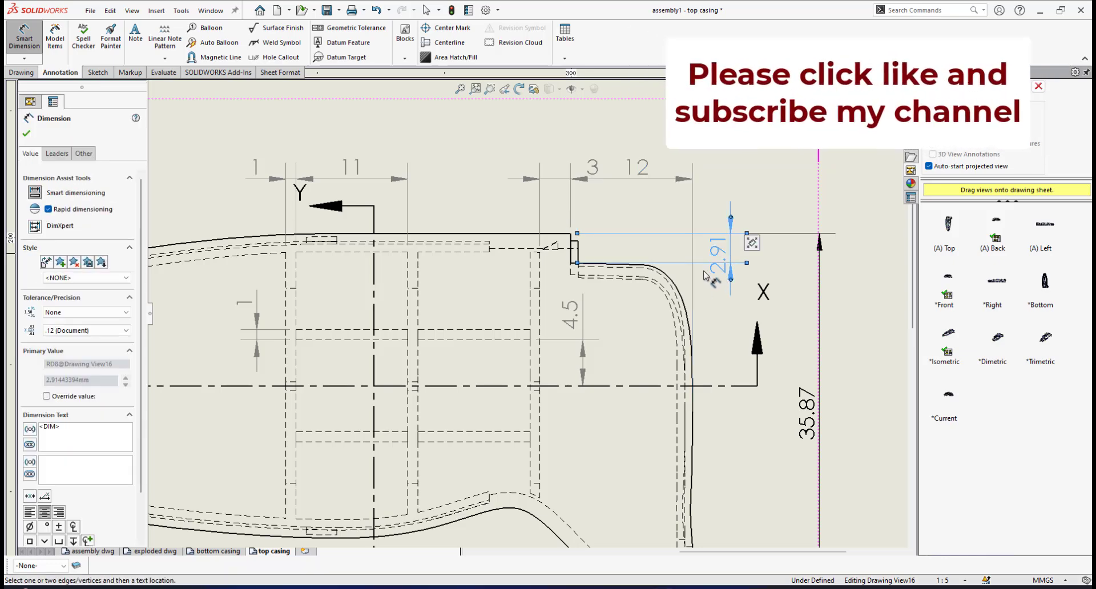
left_click(27, 134)
left_click_drag(712, 256, 717, 294)
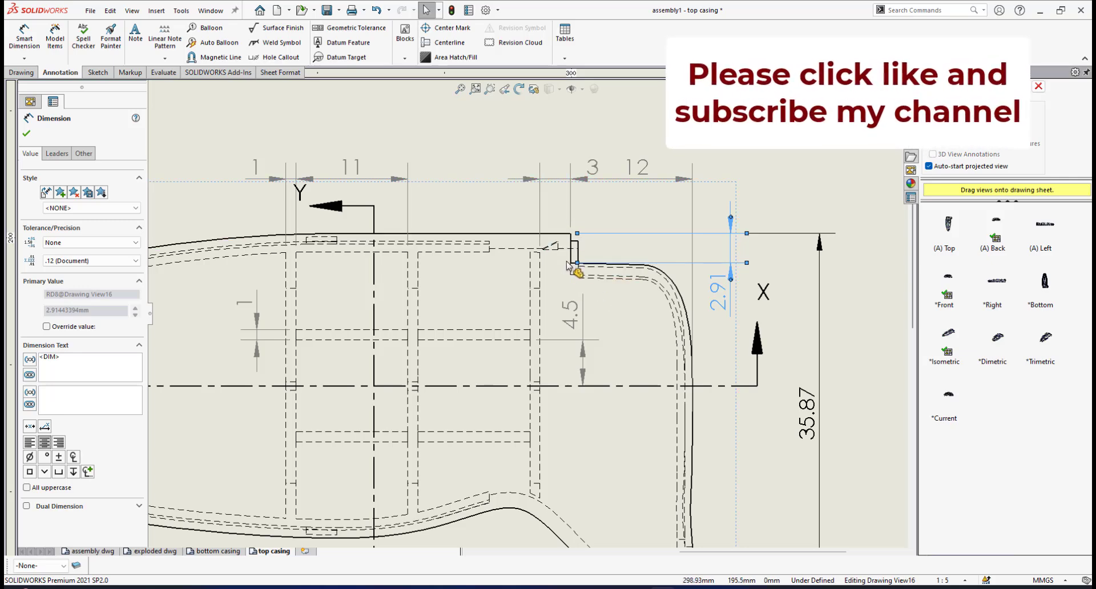
Examine the small stepped edge at the notch of the top view
scroll(569, 265, "down", 3)
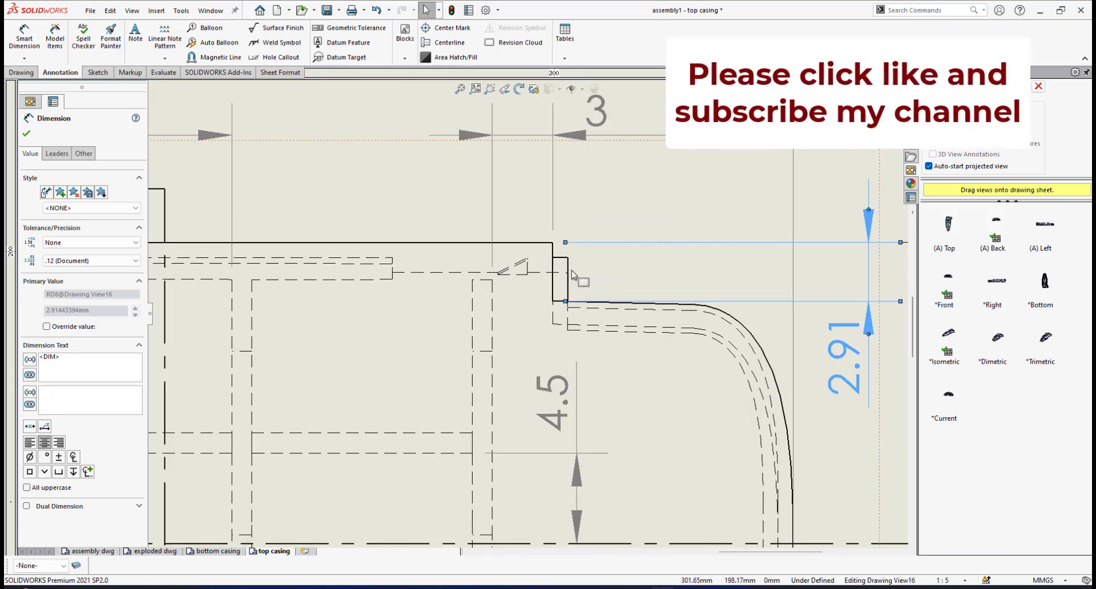
scroll(568, 277, "up", 3)
scroll(548, 282, "down", 4)
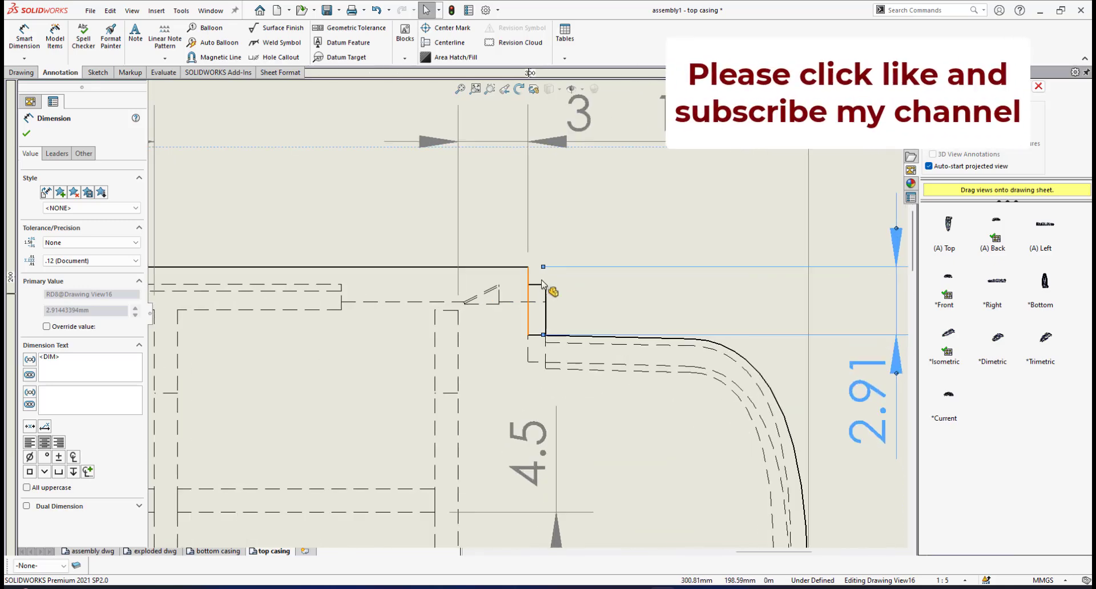